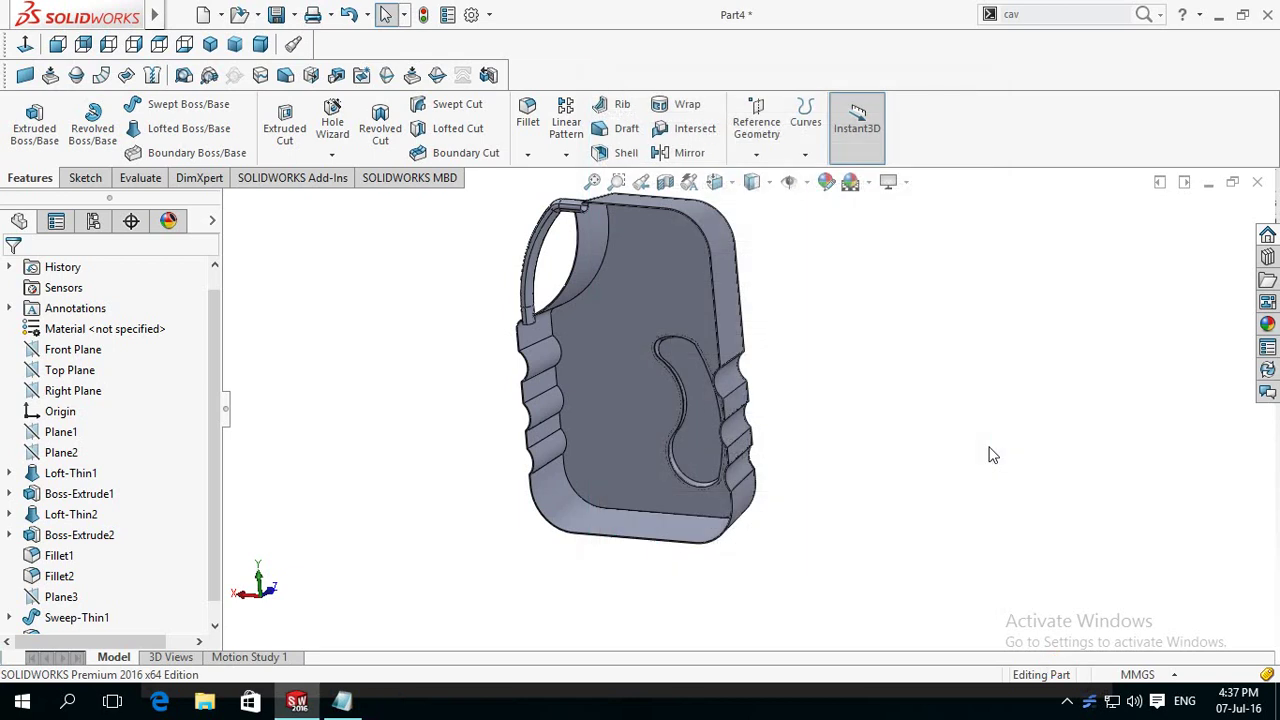
Step: Start a new sketch on the Loft-Thin1 face, viewed normal to it
scroll(826, 246, "down", 2)
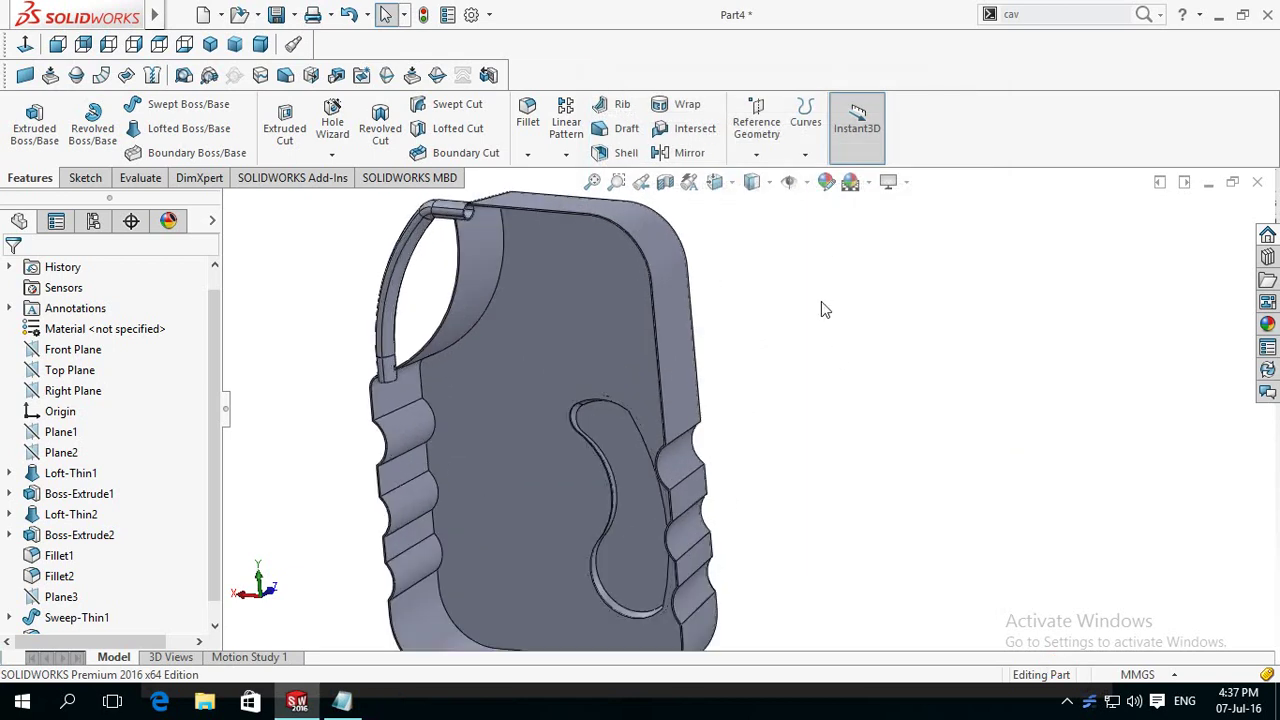
mouse_move(806, 418)
middle_mouse_down()
mouse_move(917, 394)
mouse_move(917, 441)
mouse_move(871, 416)
middle_mouse_up()
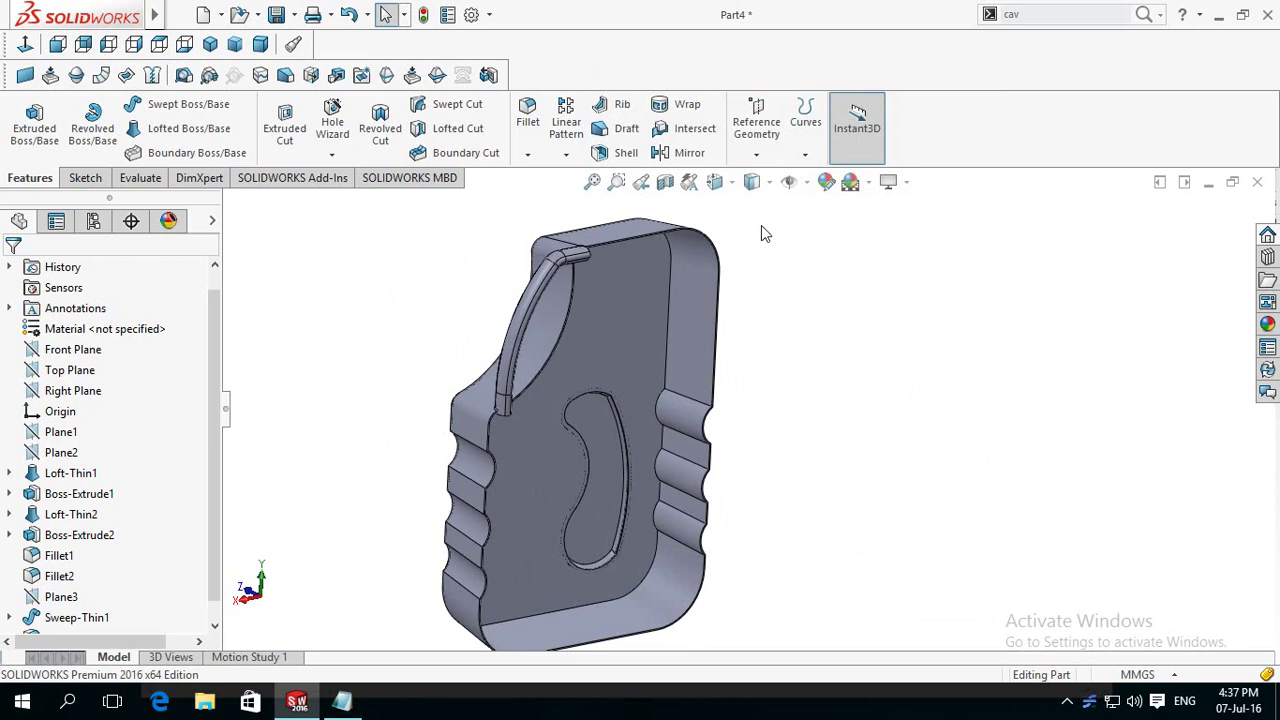
scroll(761, 233, "down", 3)
scroll(761, 233, "down", 1)
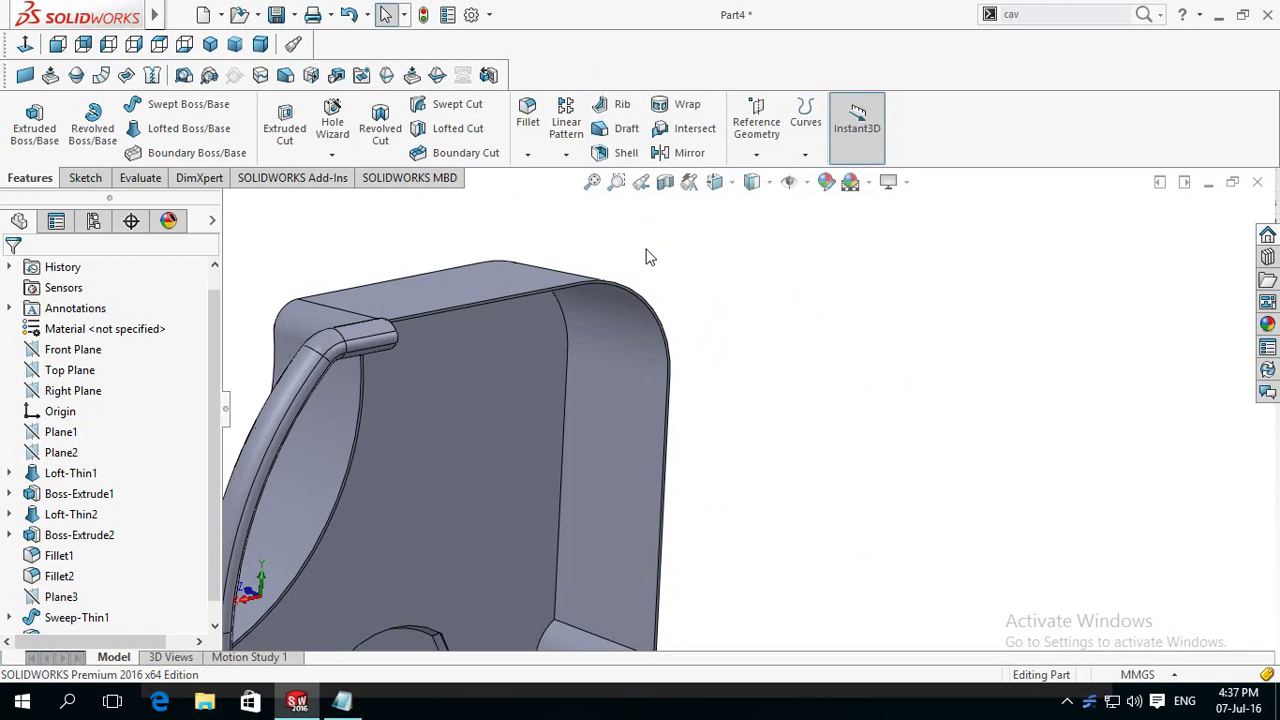
scroll(645, 268, "down", 1)
scroll(645, 268, "down", 1)
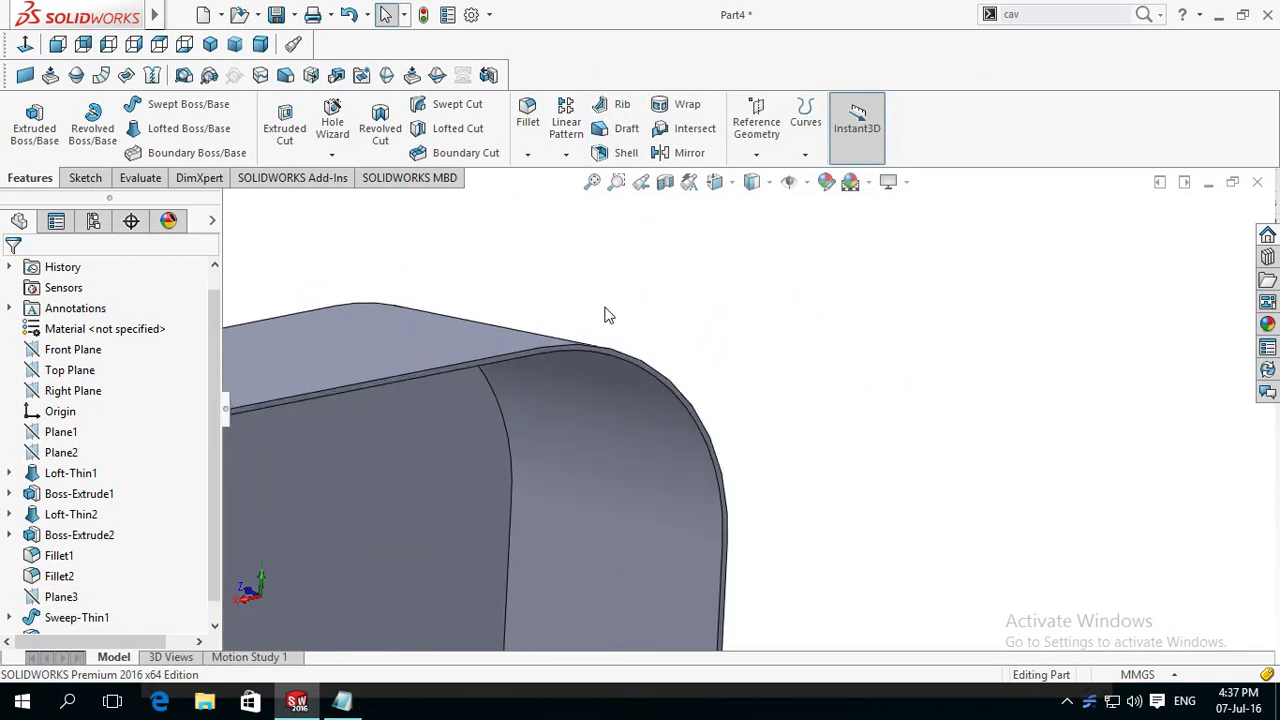
scroll(605, 316, "down", 1)
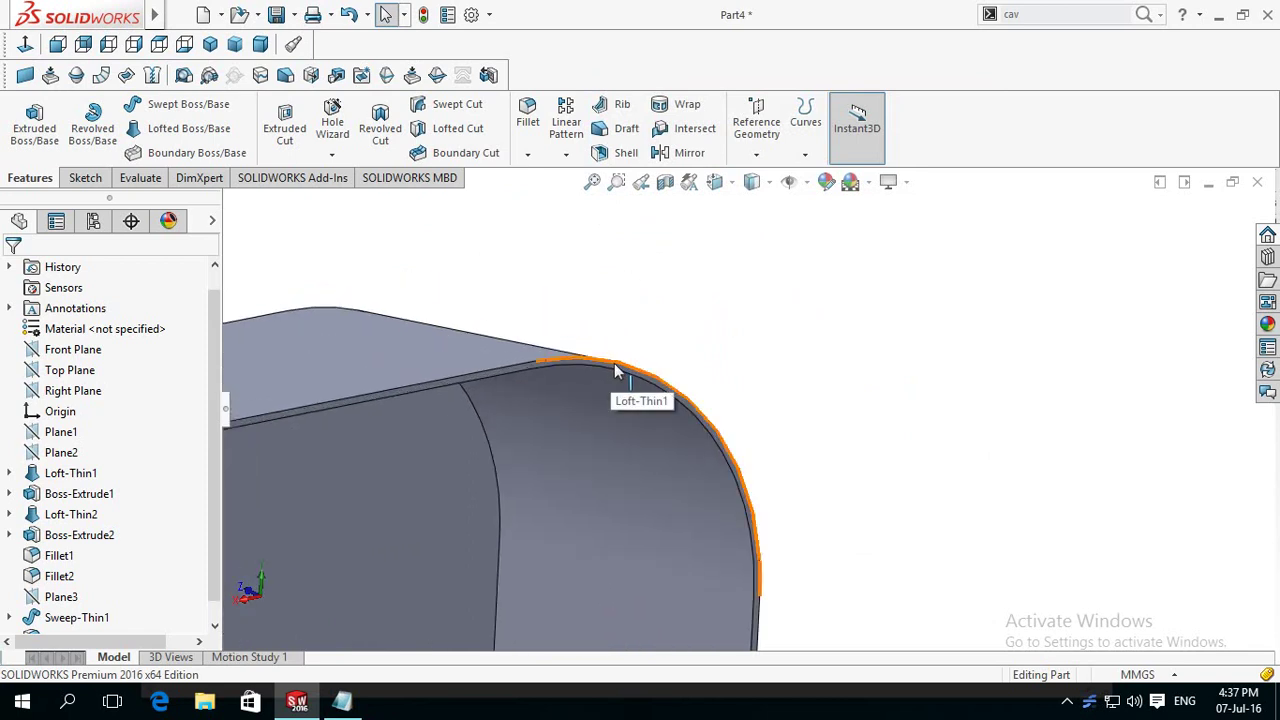
left_click(620, 367)
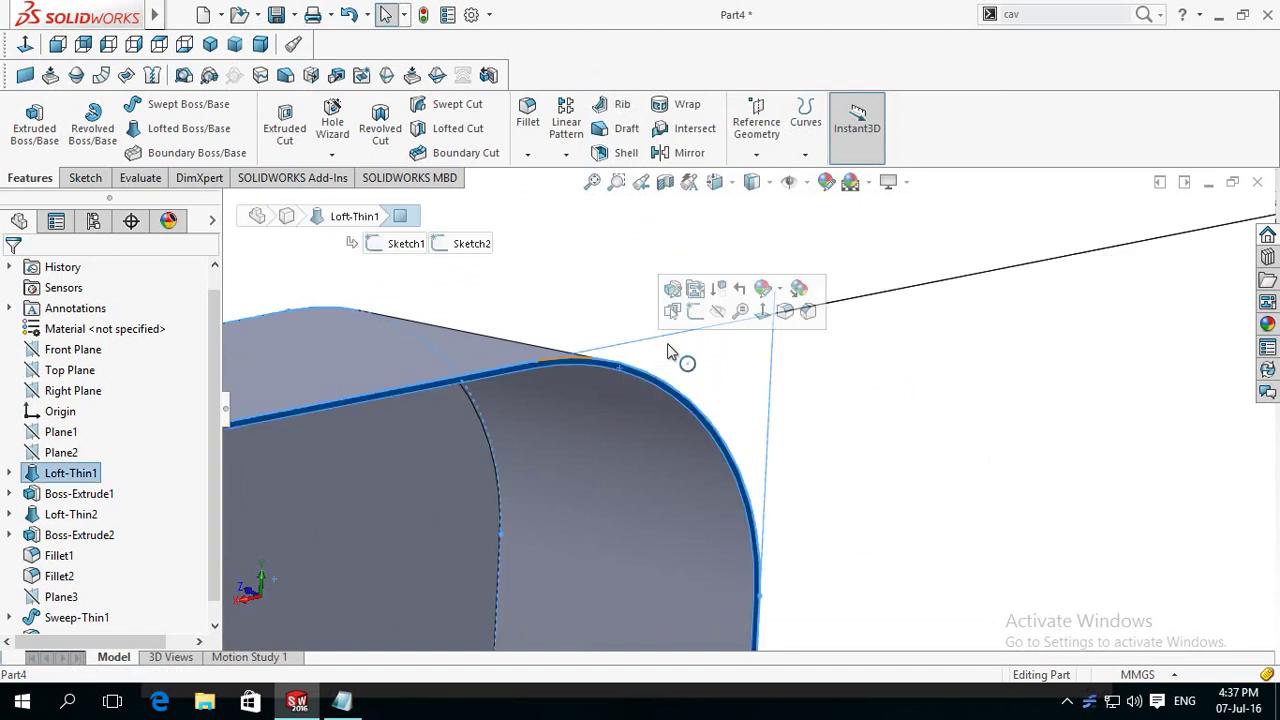
left_click(695, 311)
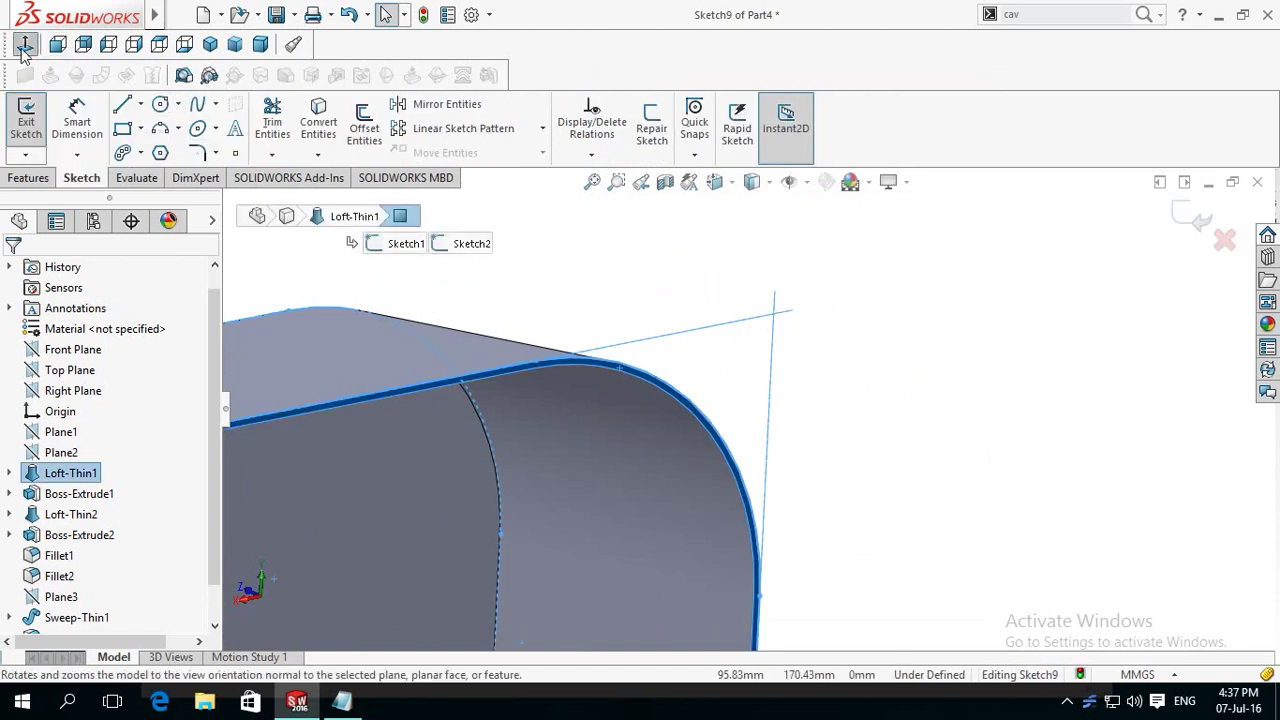
left_click(25, 47)
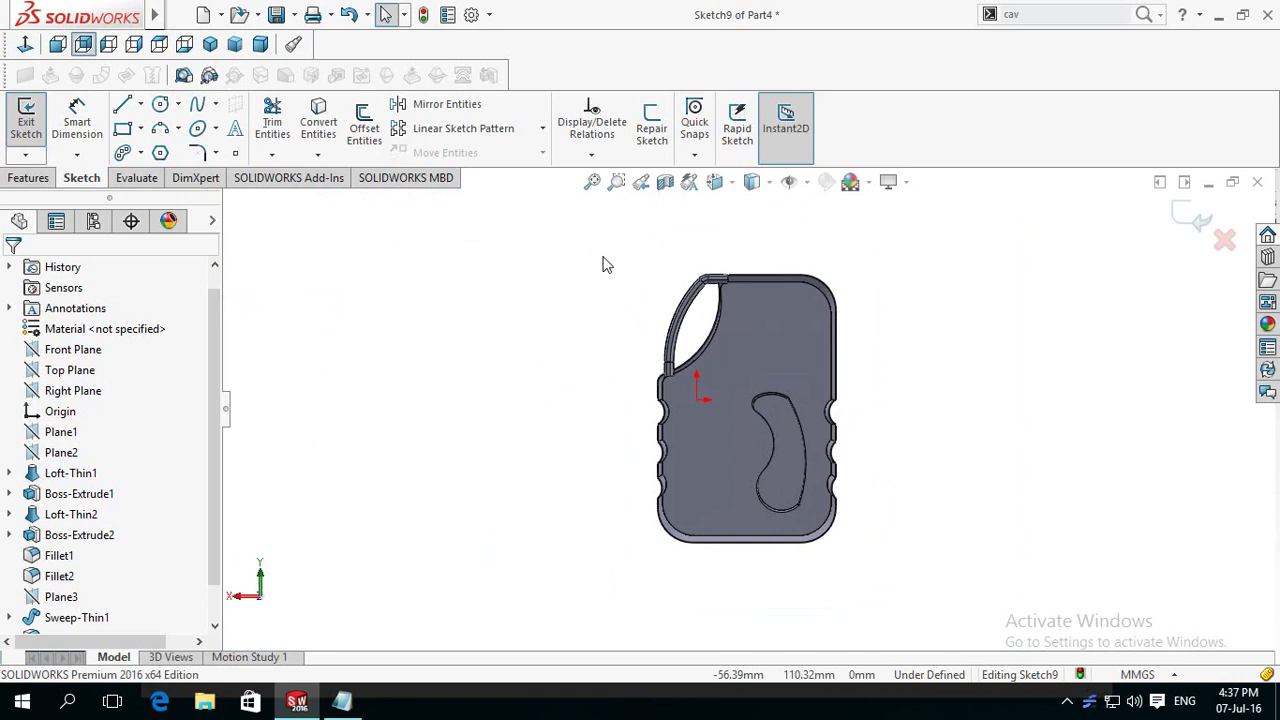
Step: Draw a trial vertical line rising from the can's top edge
scroll(783, 317, "down", 3)
right_click_drag(578, 262, 495, 258)
scroll(700, 378, "down", 1)
scroll(860, 395, "down", 1)
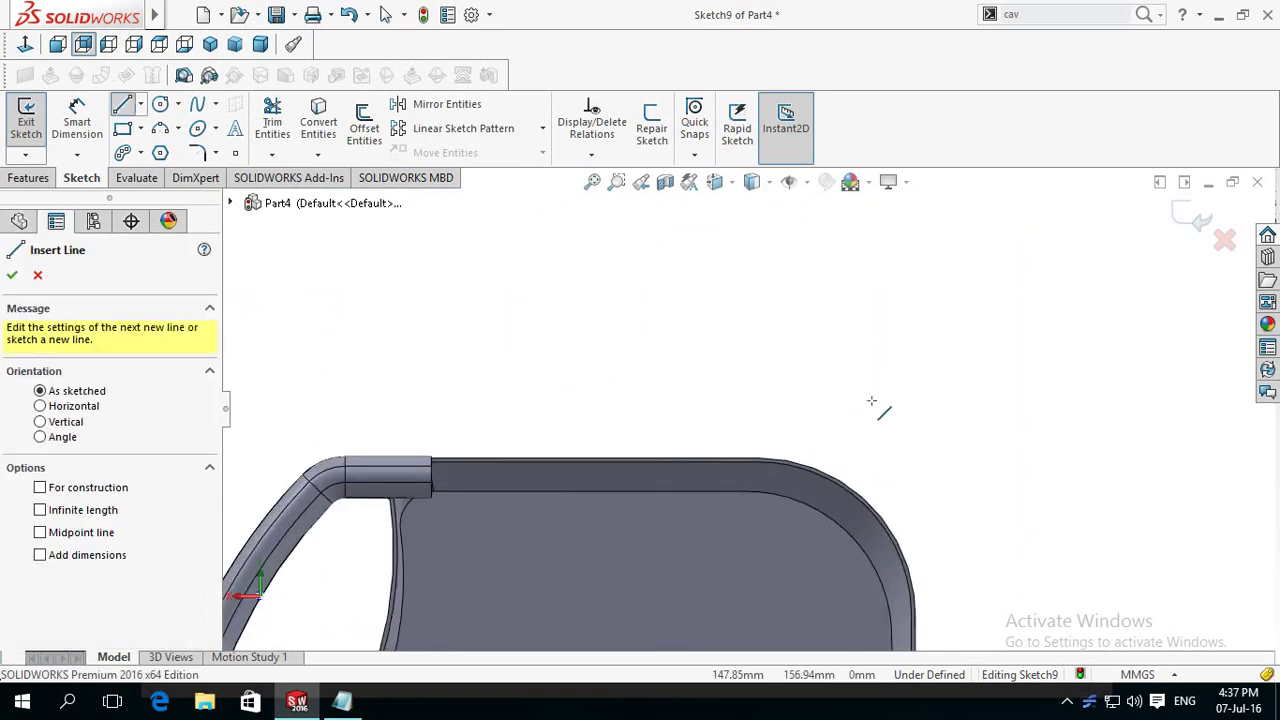
scroll(789, 409, "down", 1)
scroll(700, 474, "down", 1)
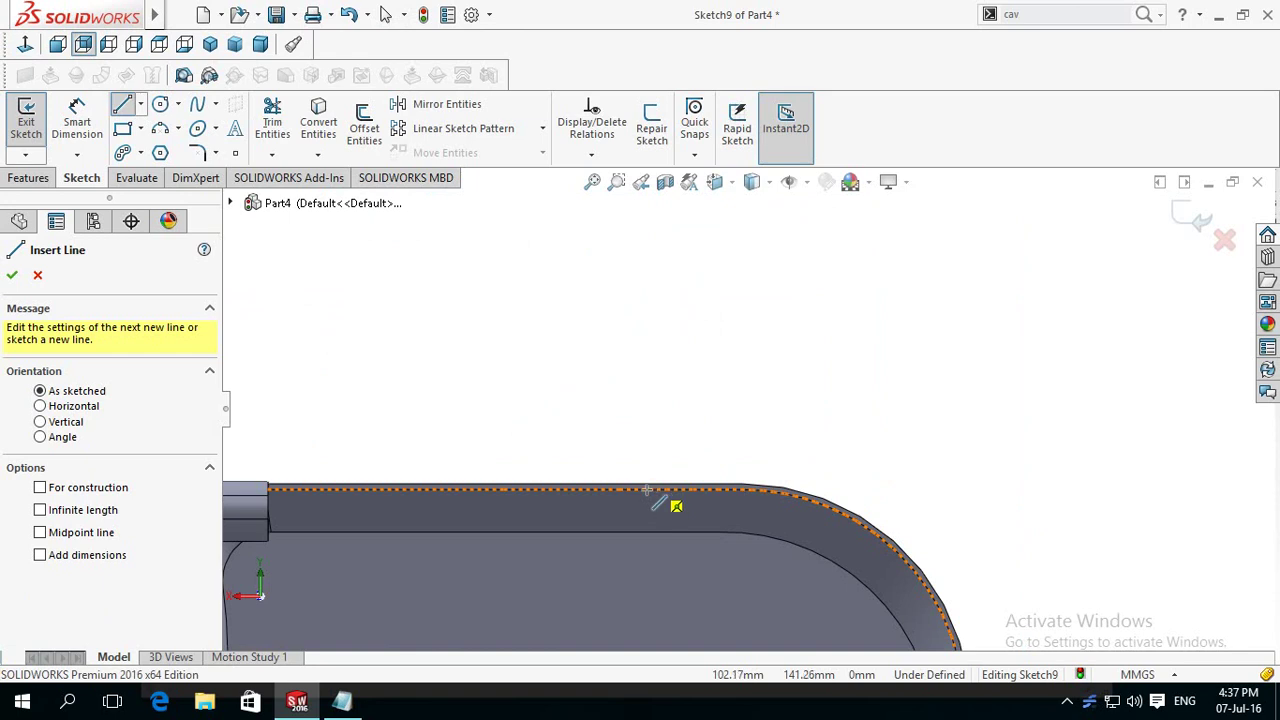
left_click(646, 489)
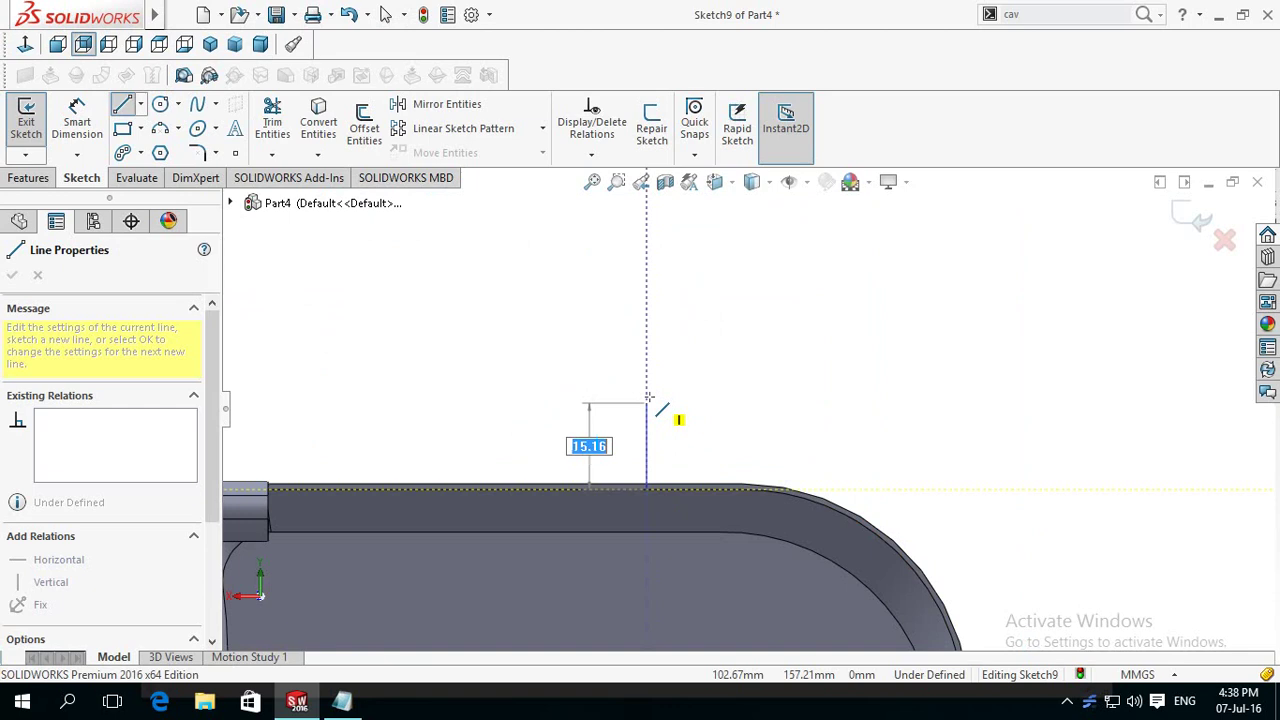
left_click(647, 398)
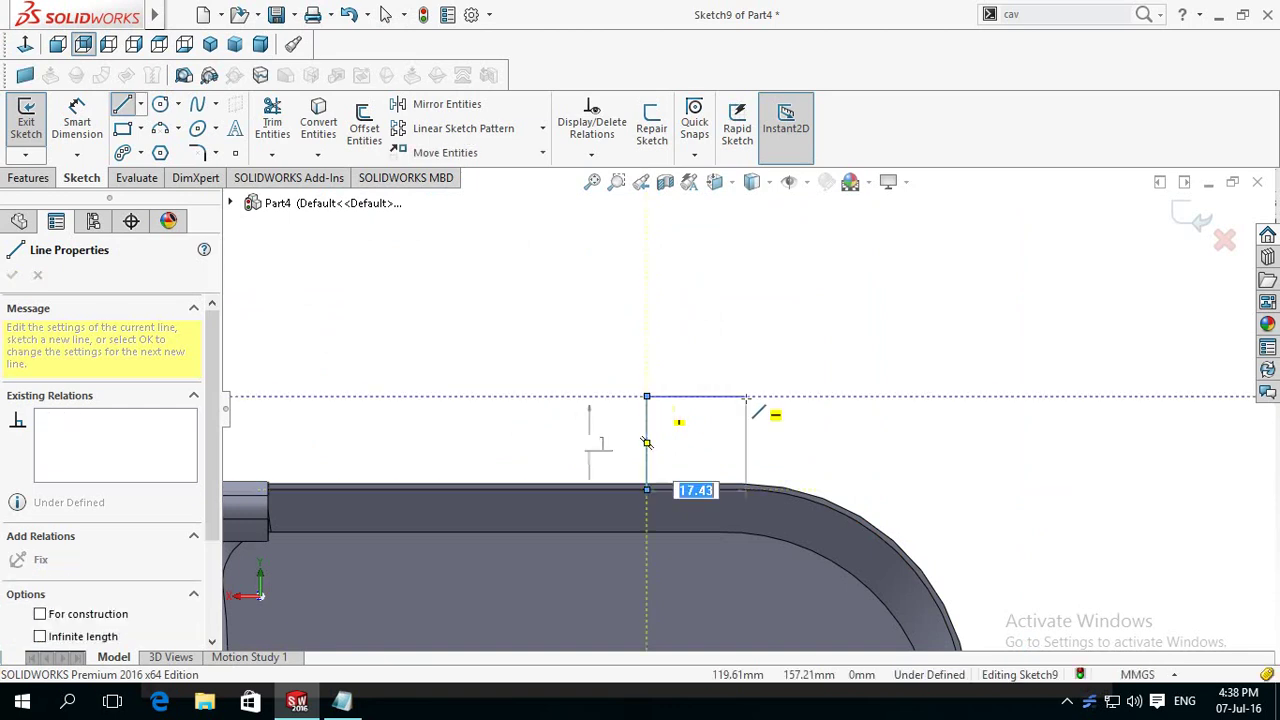
key("Escape")
Step: Slide the trial vertical line along the top edge, then delete it
scroll(750, 407, "up", 1)
scroll(760, 395, "up", 2)
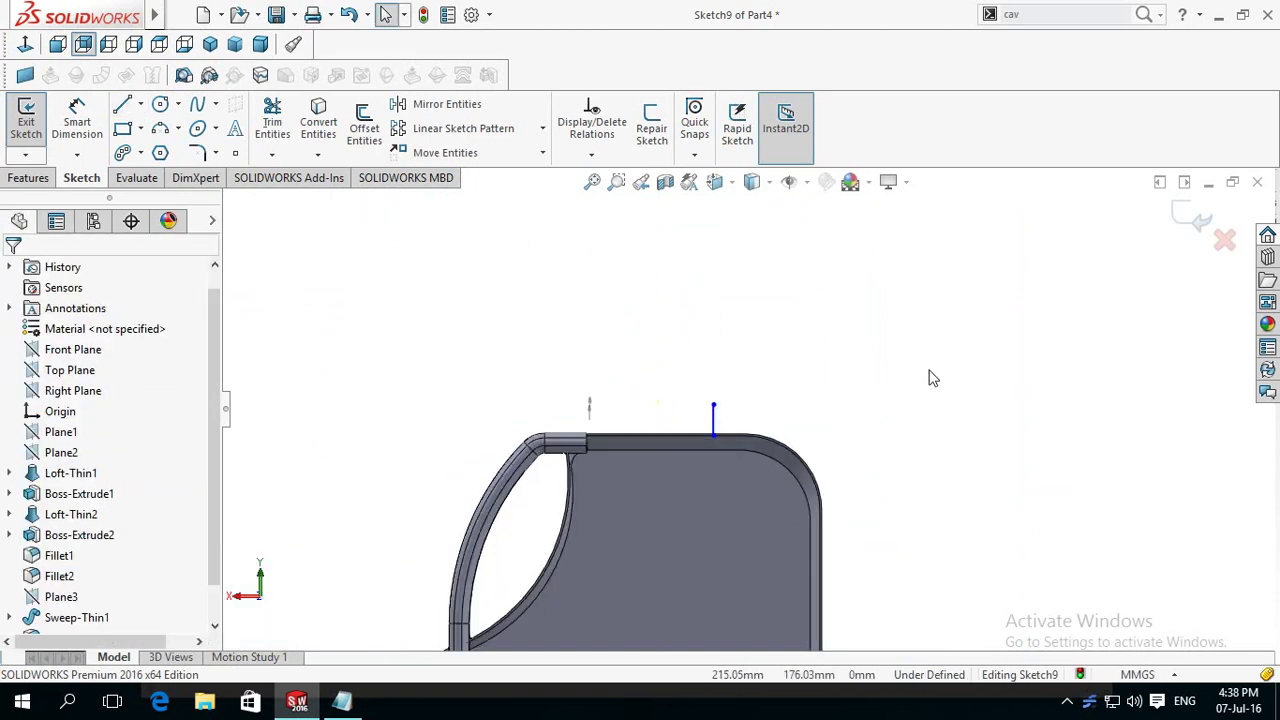
scroll(770, 382, "up", 1)
scroll(690, 368, "down", 2)
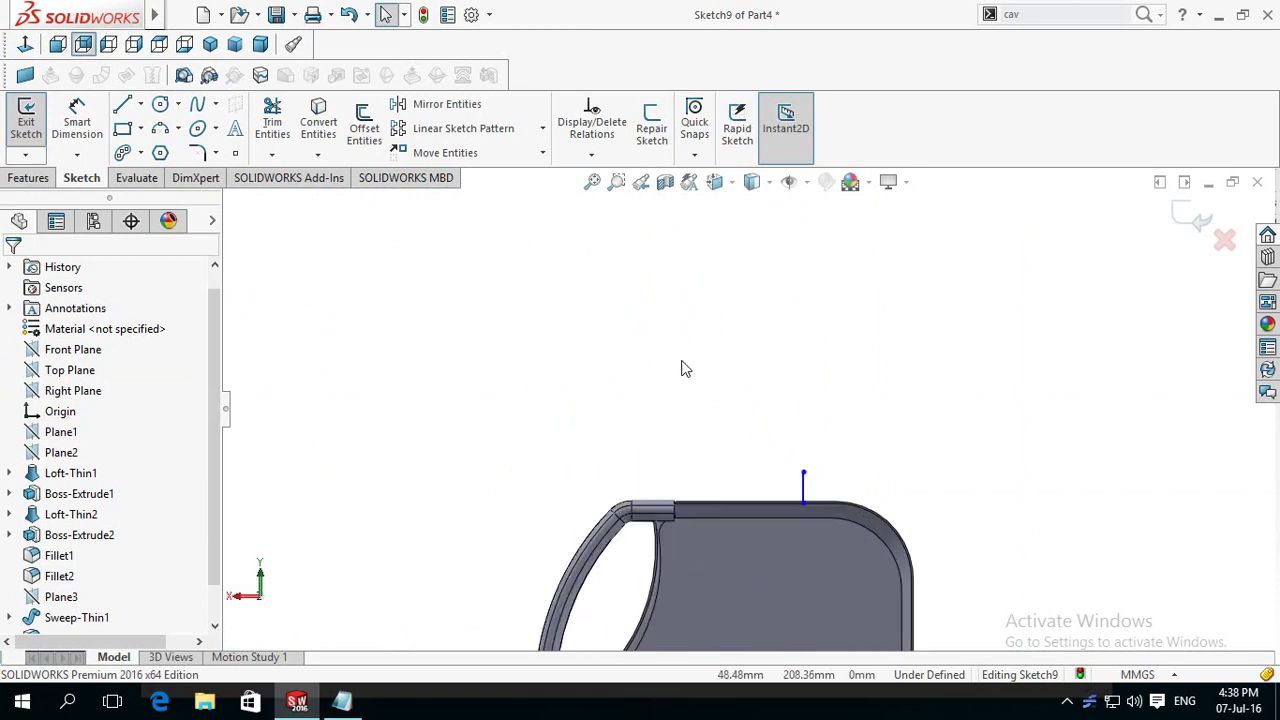
scroll(730, 445, "down", 2)
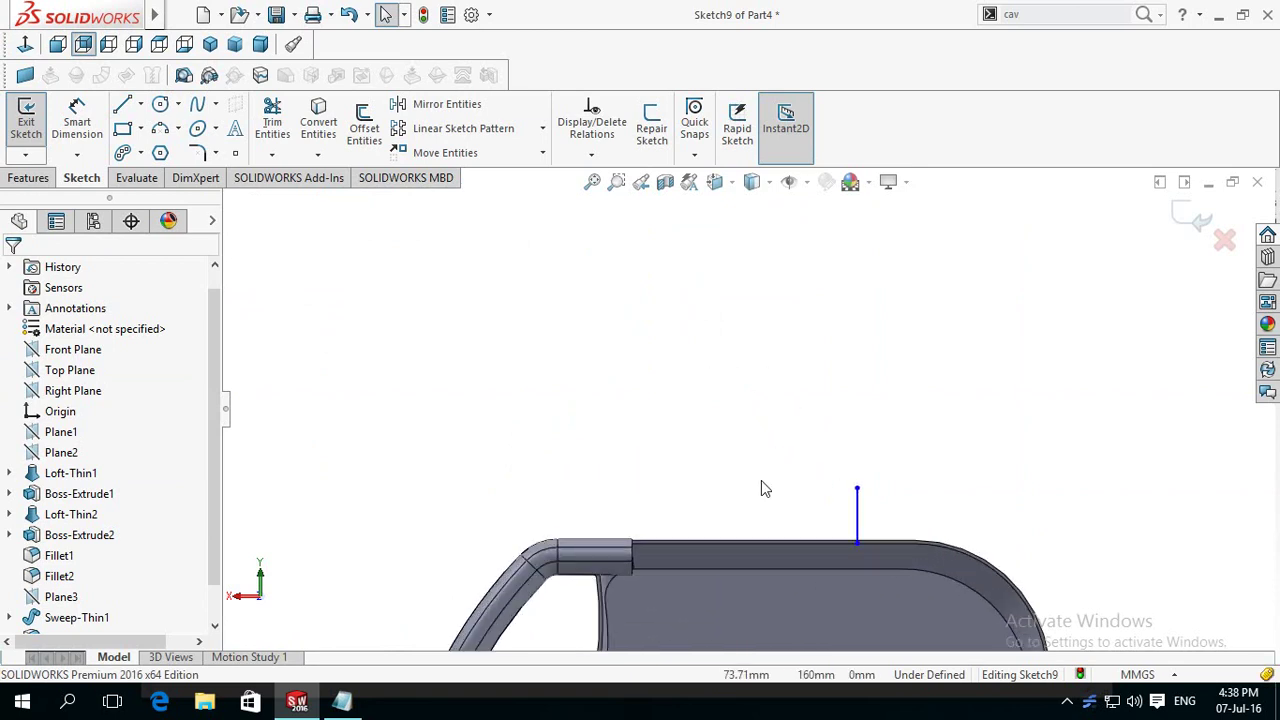
scroll(798, 505, "down", 1)
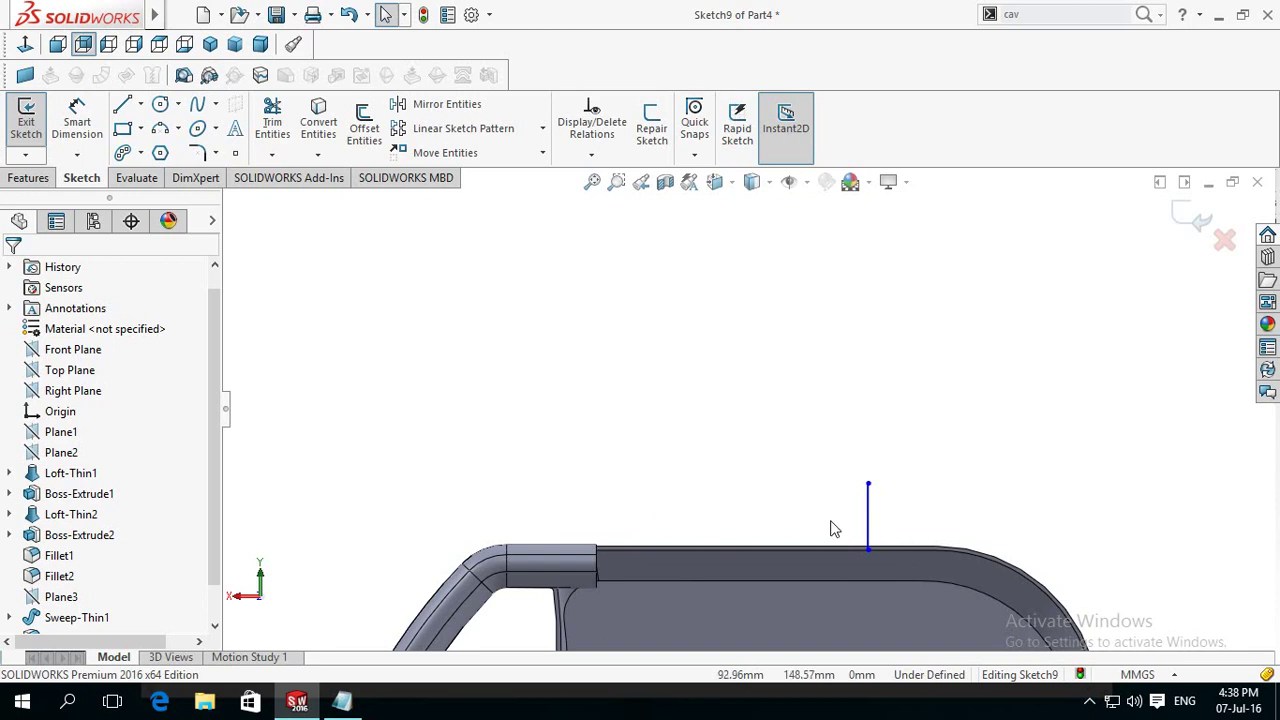
scroll(833, 527, "down", 1)
left_click(879, 527)
left_click_drag(885, 530, 948, 530)
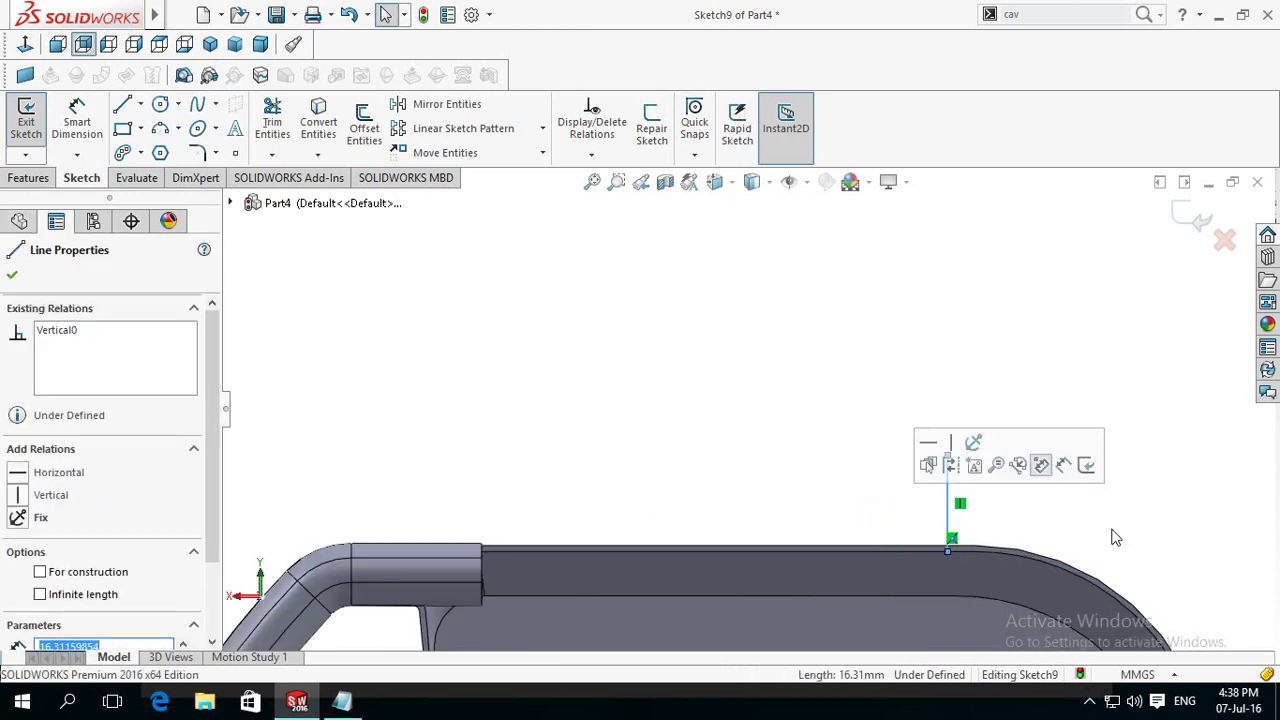
left_click(1147, 524)
scroll(1146, 528, "up", 2)
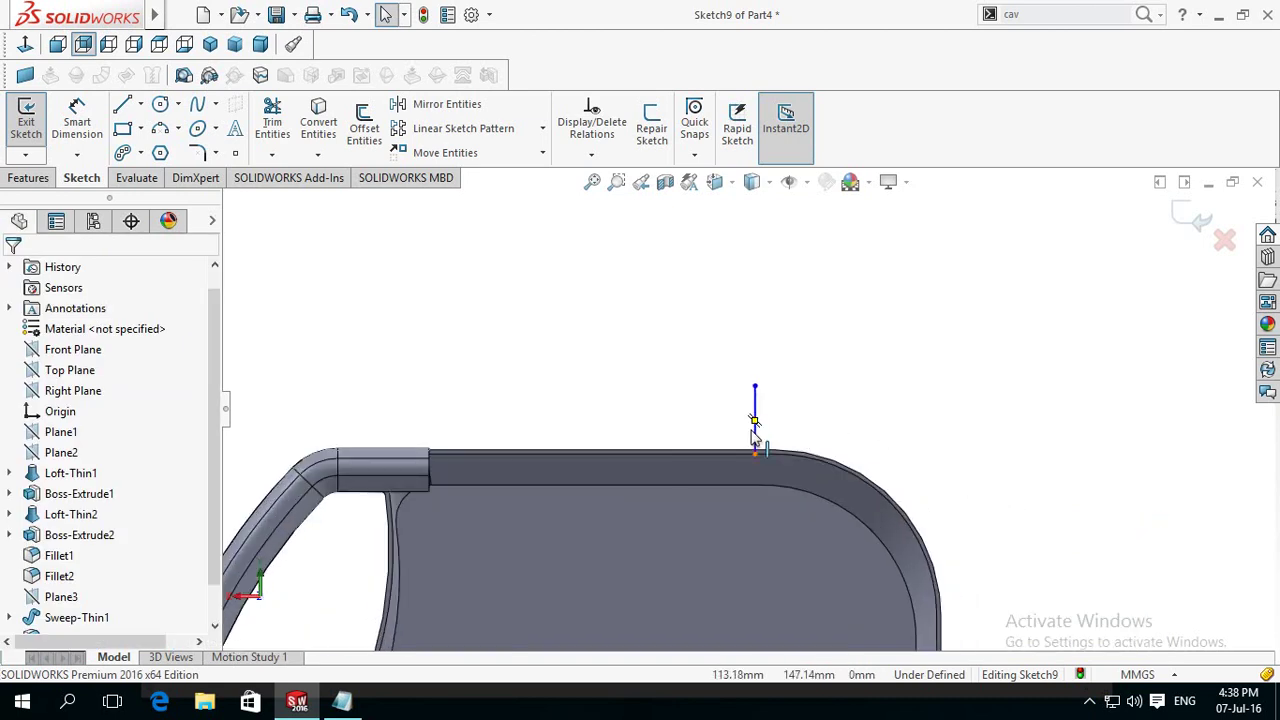
left_click(755, 425)
key("Delete")
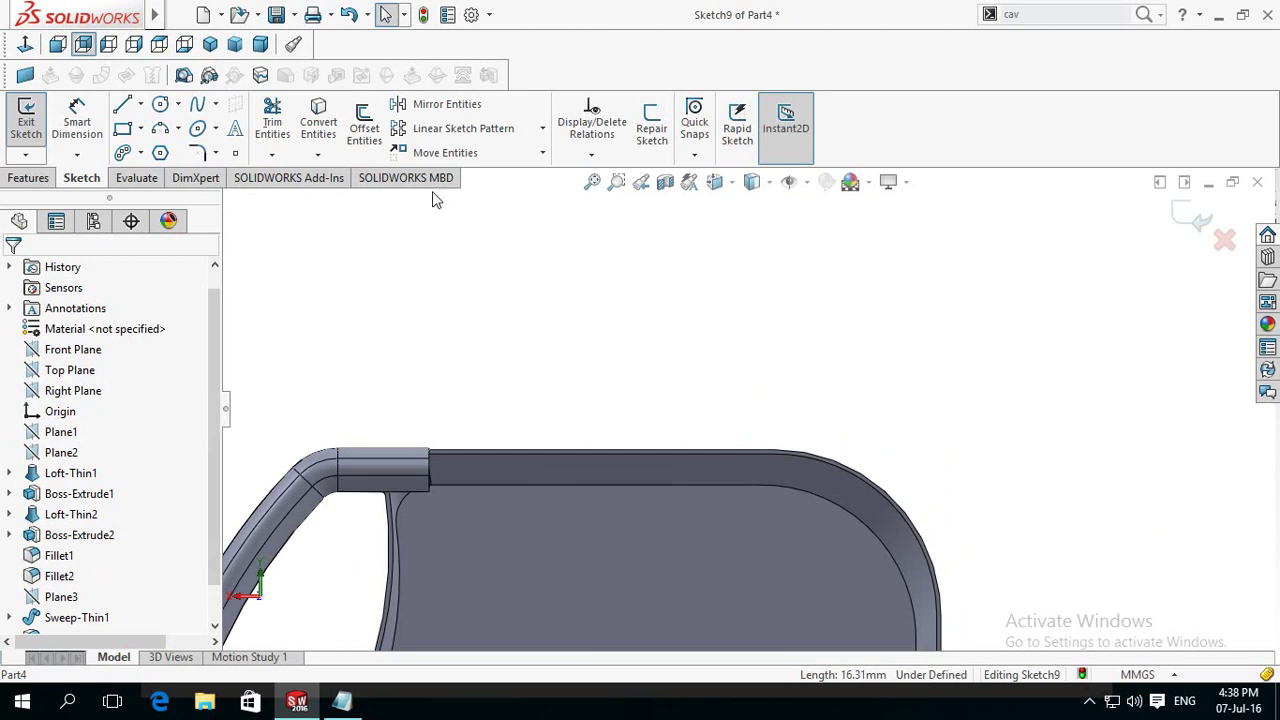
Step: Draw a short diagonal line outward from the rounded top-right corner
left_click(122, 104)
scroll(860, 530, "down", 2)
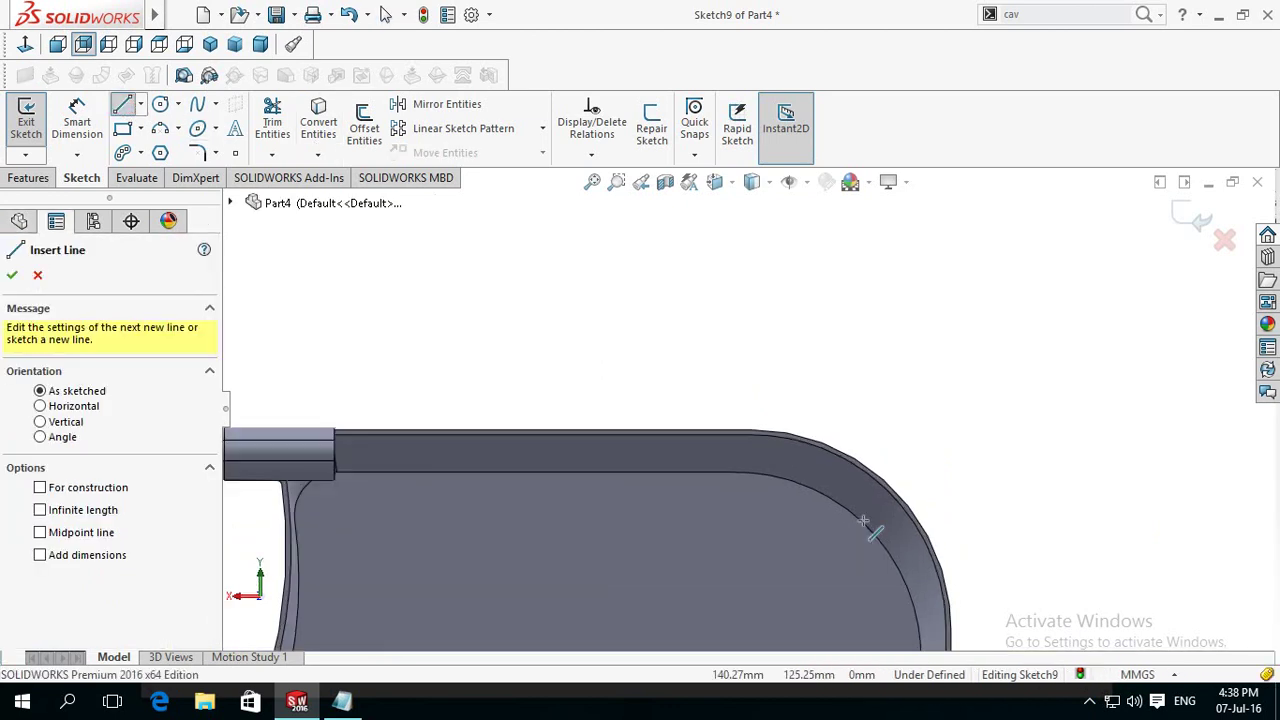
scroll(865, 525, "down", 1)
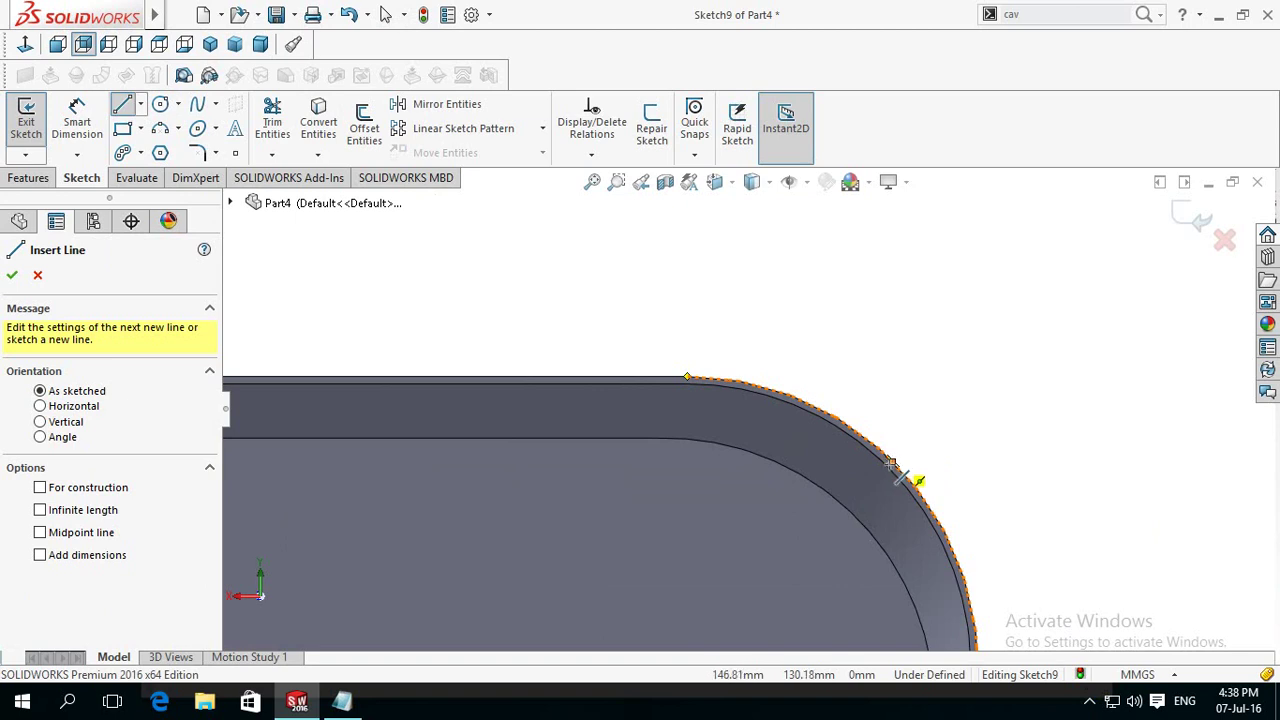
left_click(888, 460)
left_click(930, 422)
key("Escape")
Step: Drag the line's outer endpoint to lengthen it, then exit the sketch
scroll(1006, 520, "up", 3)
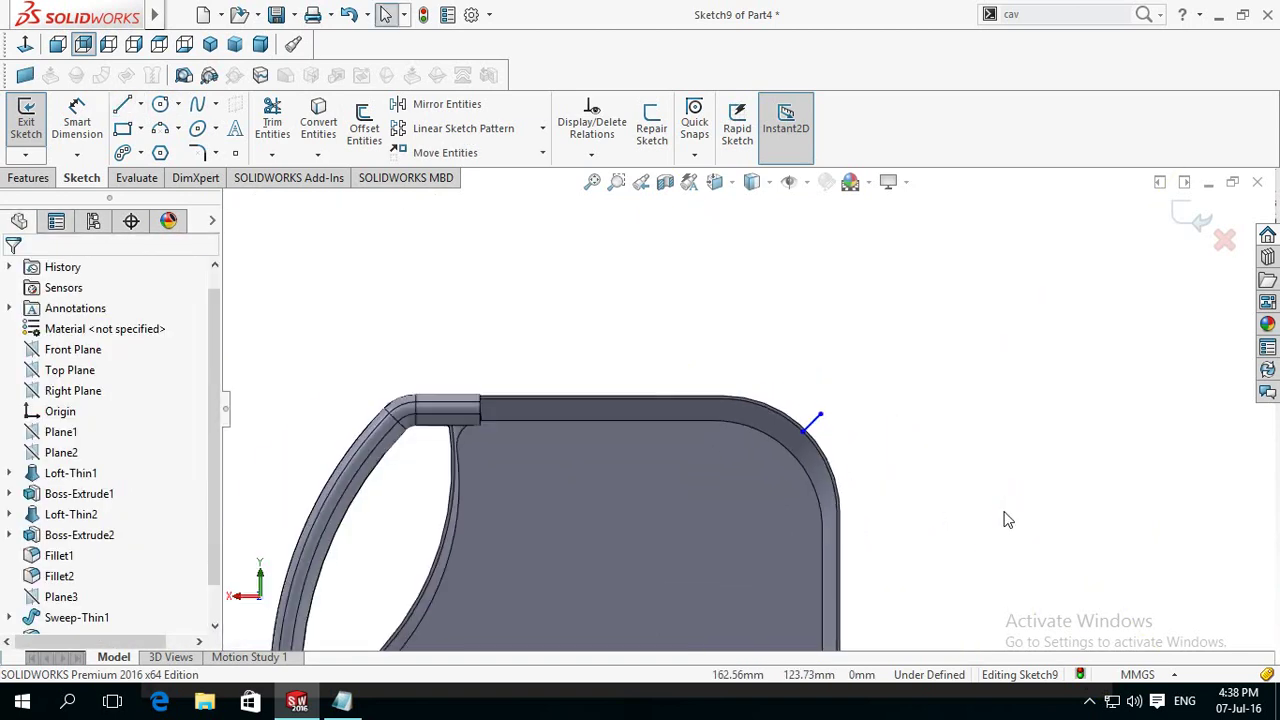
scroll(837, 514, "up", 1)
scroll(837, 512, "up", 1)
scroll(838, 510, "up", 1)
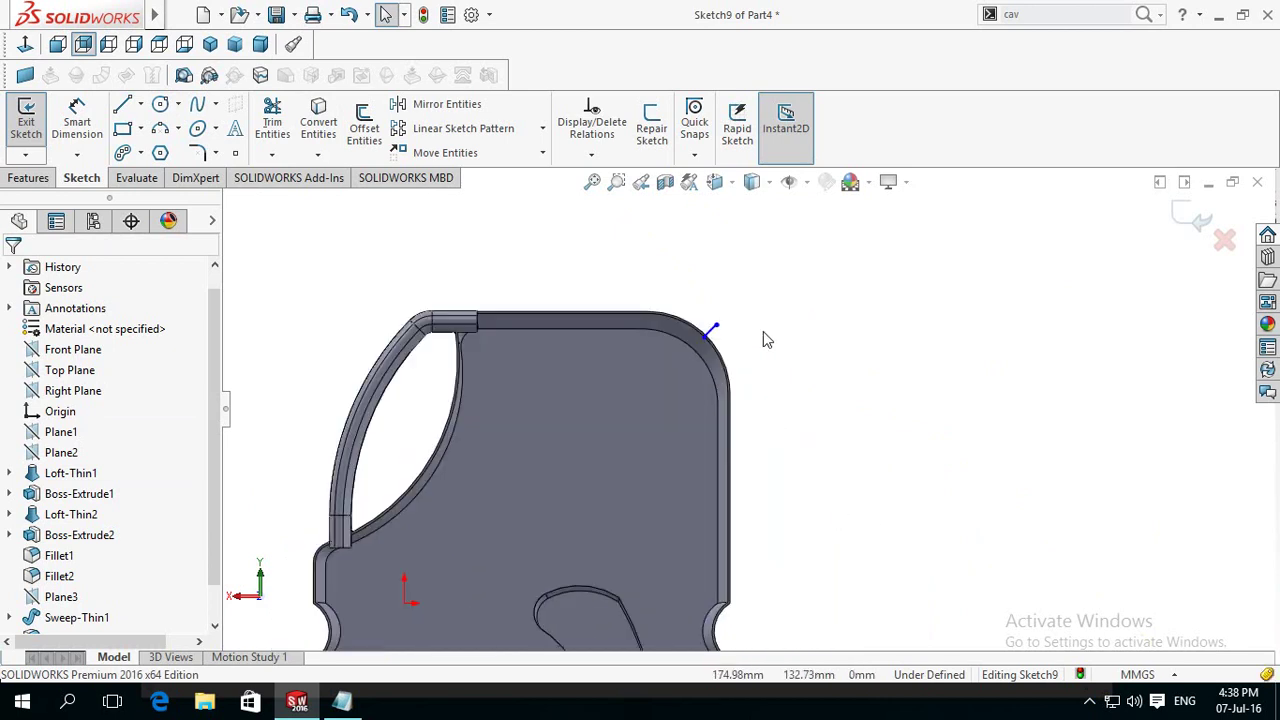
scroll(763, 338, "down", 2)
left_click(695, 330)
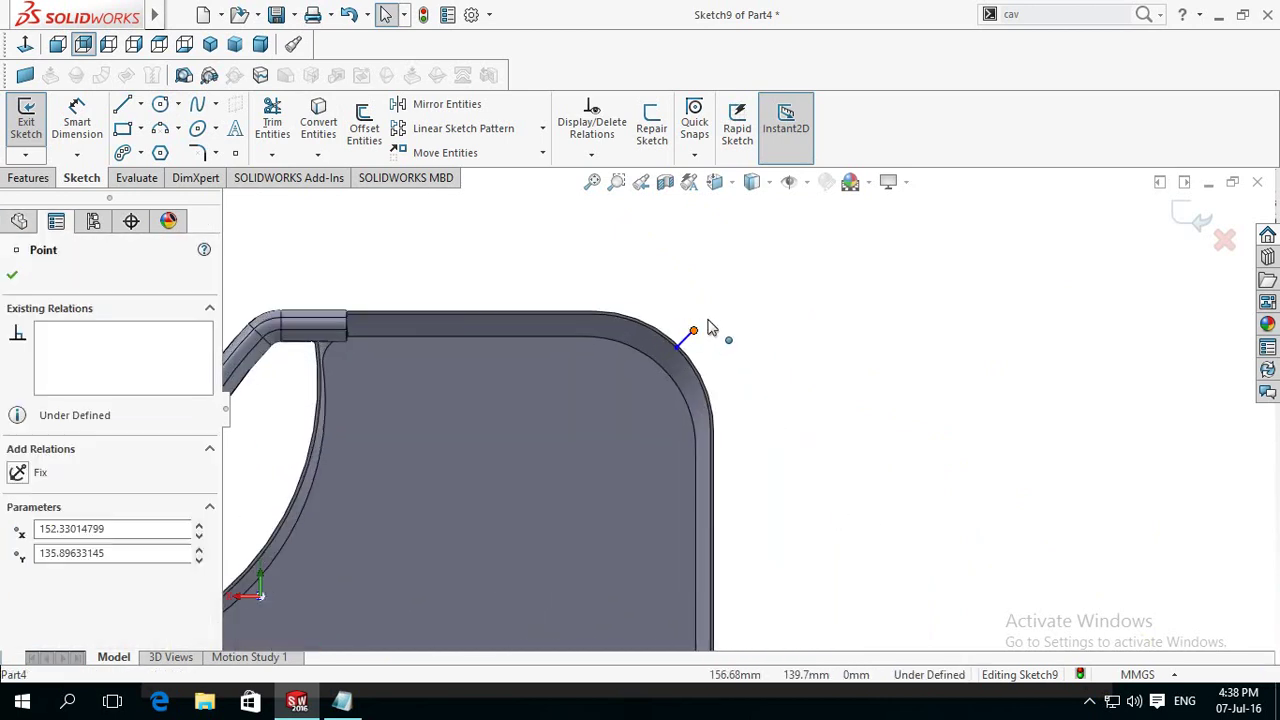
left_click_drag(707, 327, 714, 316)
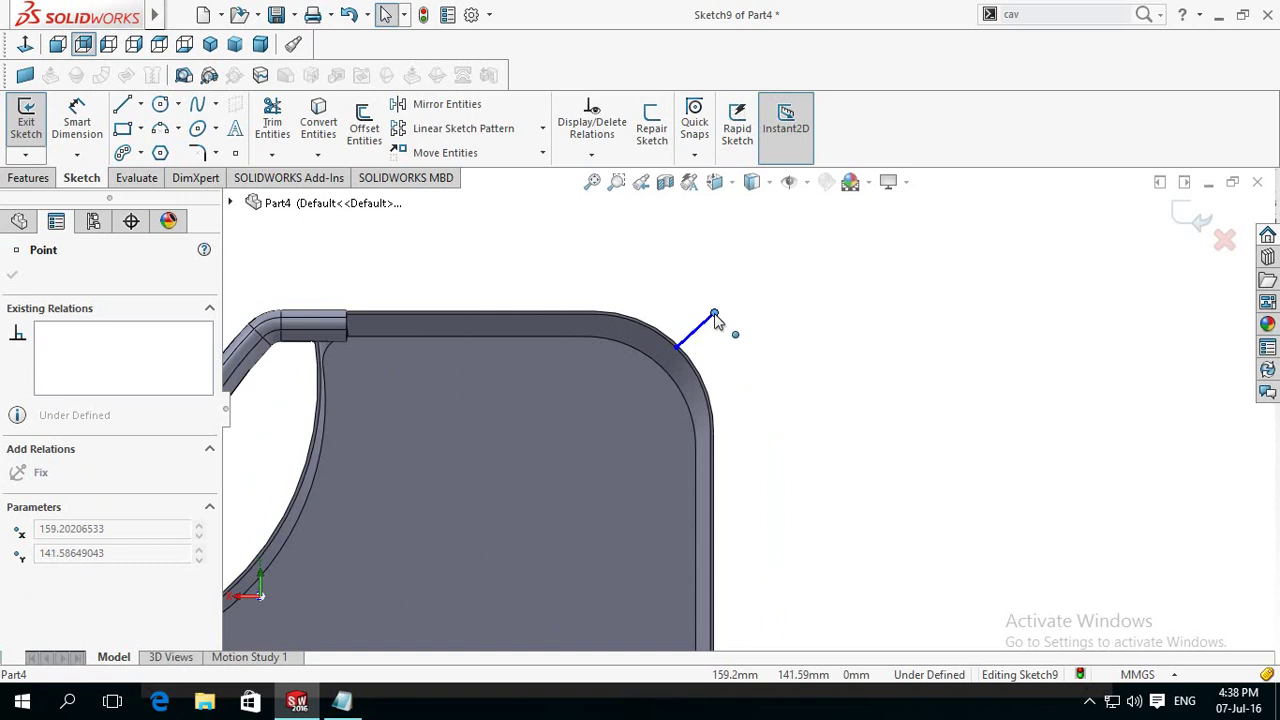
left_click(731, 394)
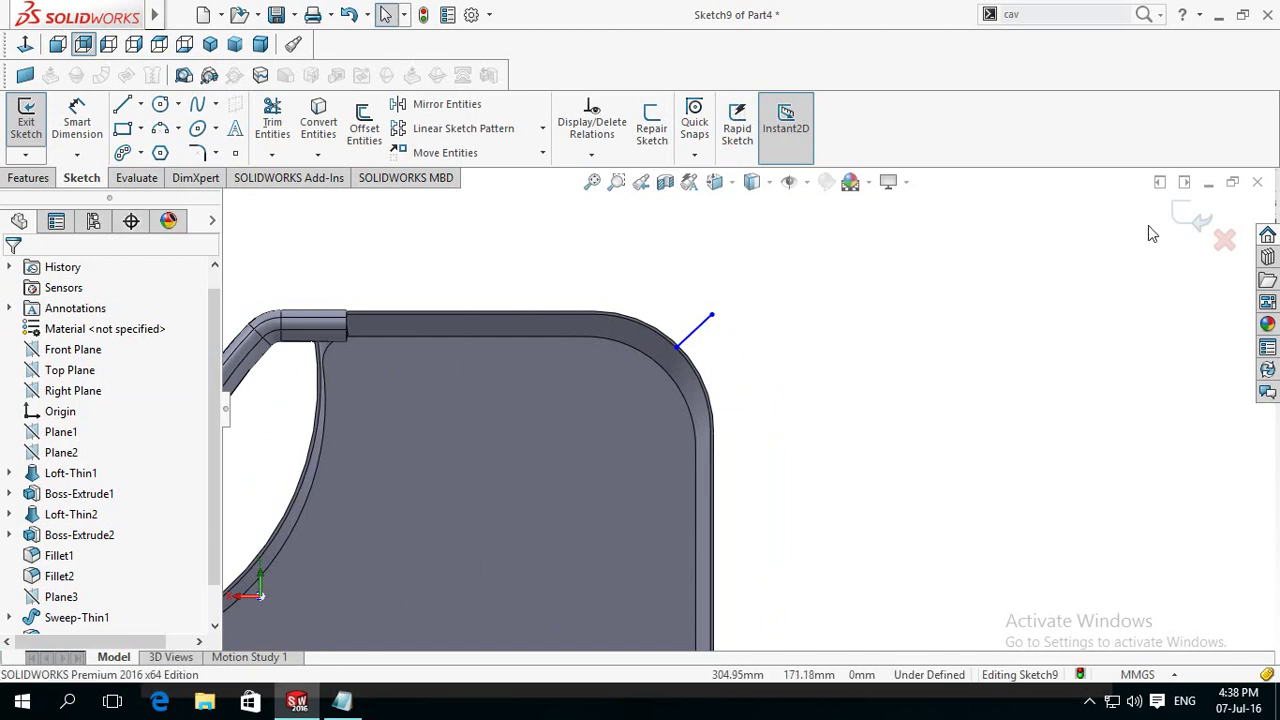
left_click(1197, 216)
Step: Create Plane4 through the line's corner endpoint, perpendicular to the line, and select it
left_click(745, 150)
left_click(766, 174)
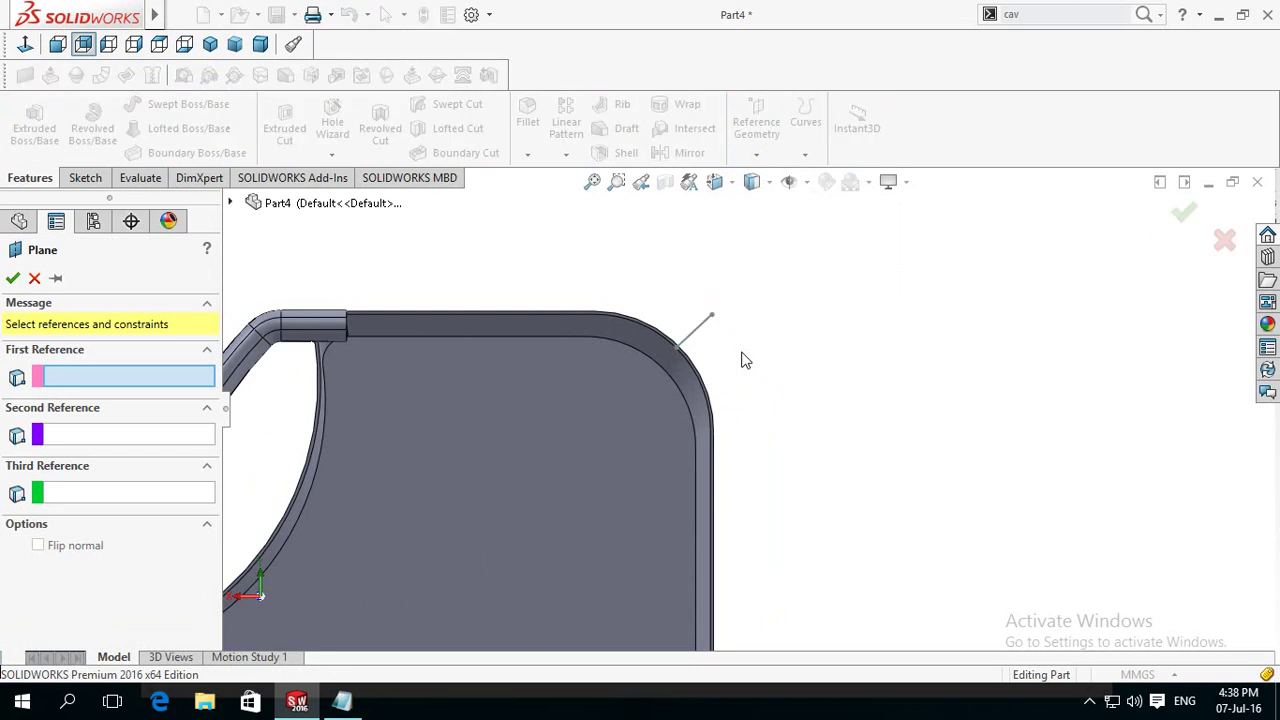
scroll(745, 360, "down", 2)
left_click(605, 362)
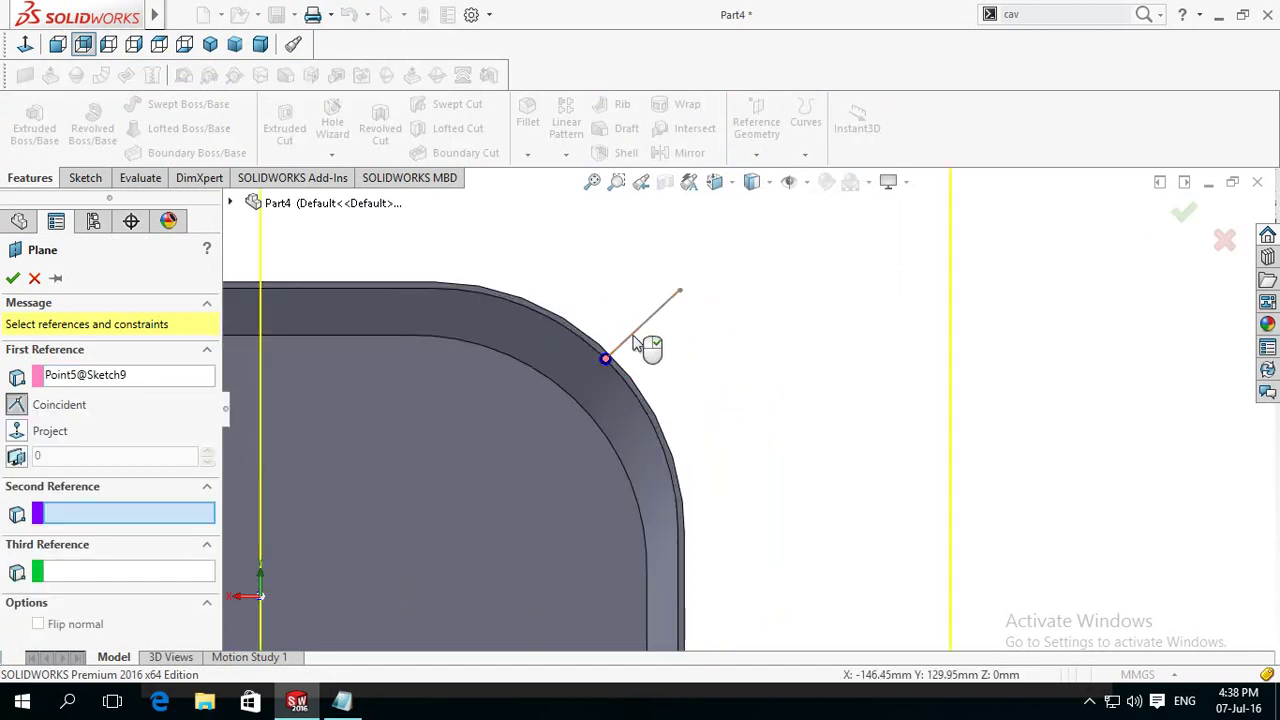
left_click(633, 342)
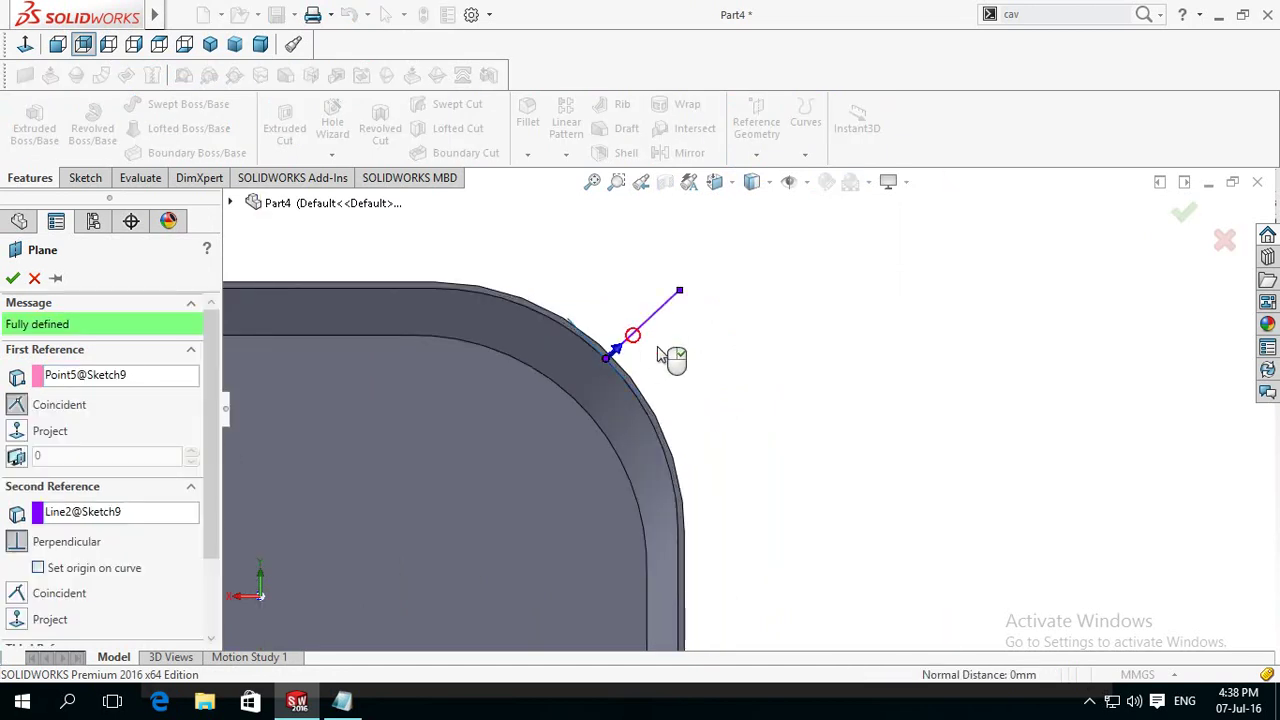
left_click(11, 281)
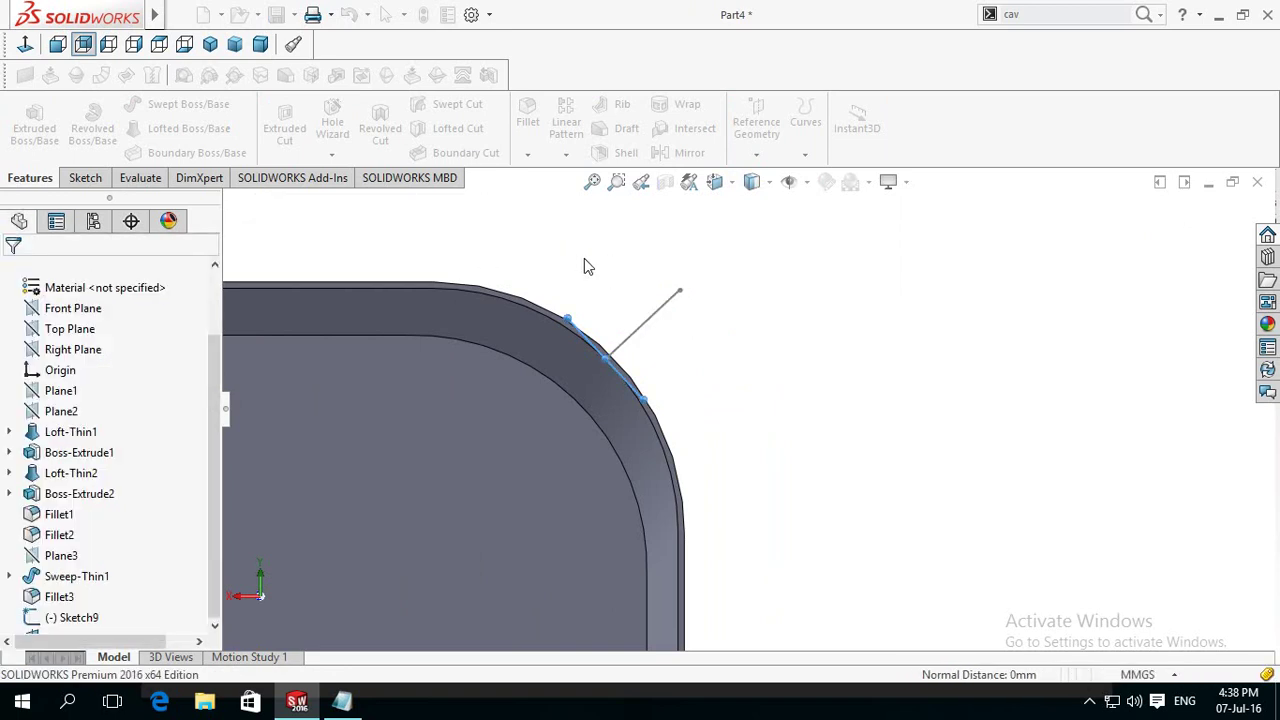
left_click(575, 328)
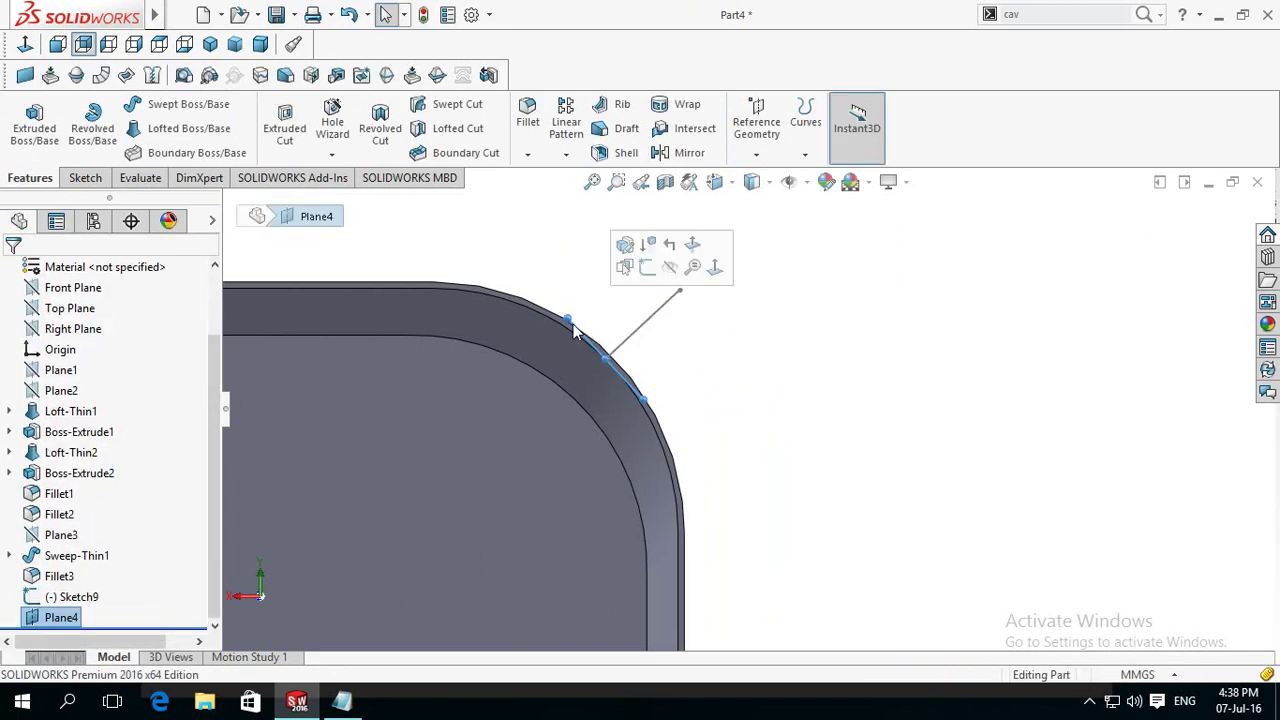
Step: Start a sketch on Plane4, hide the plane, and view it normal
left_click(645, 268)
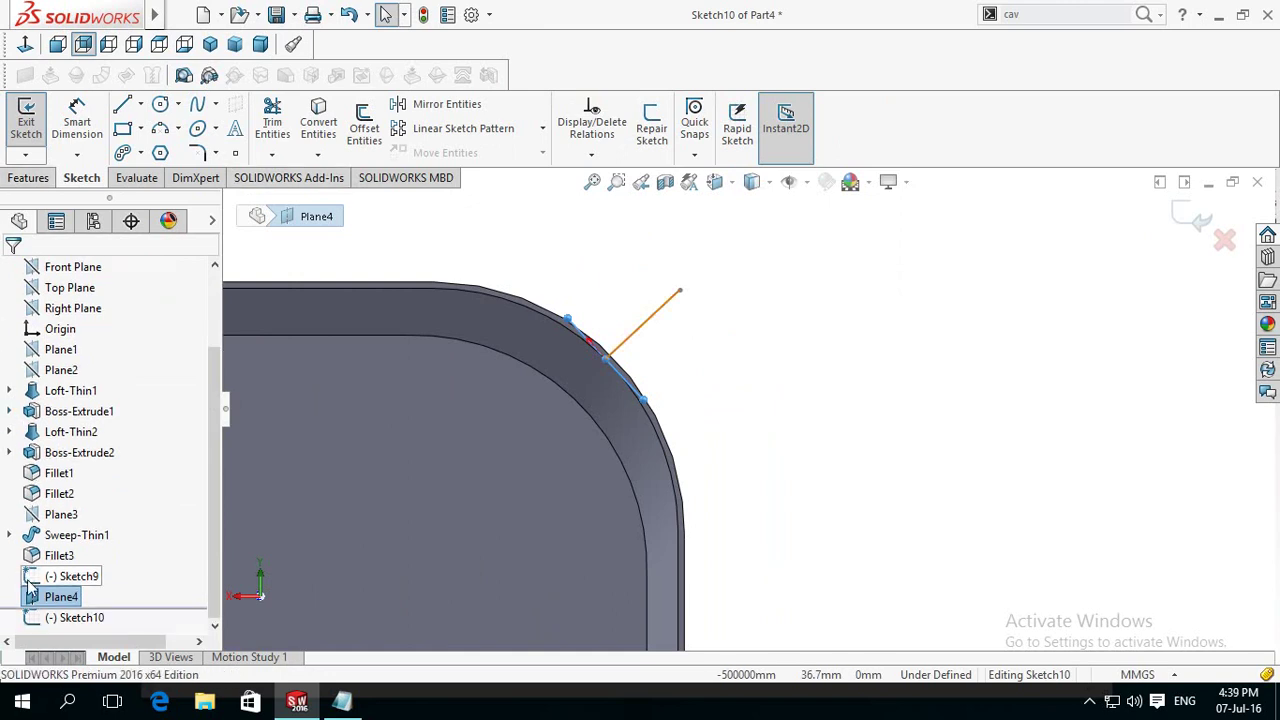
left_click(37, 598)
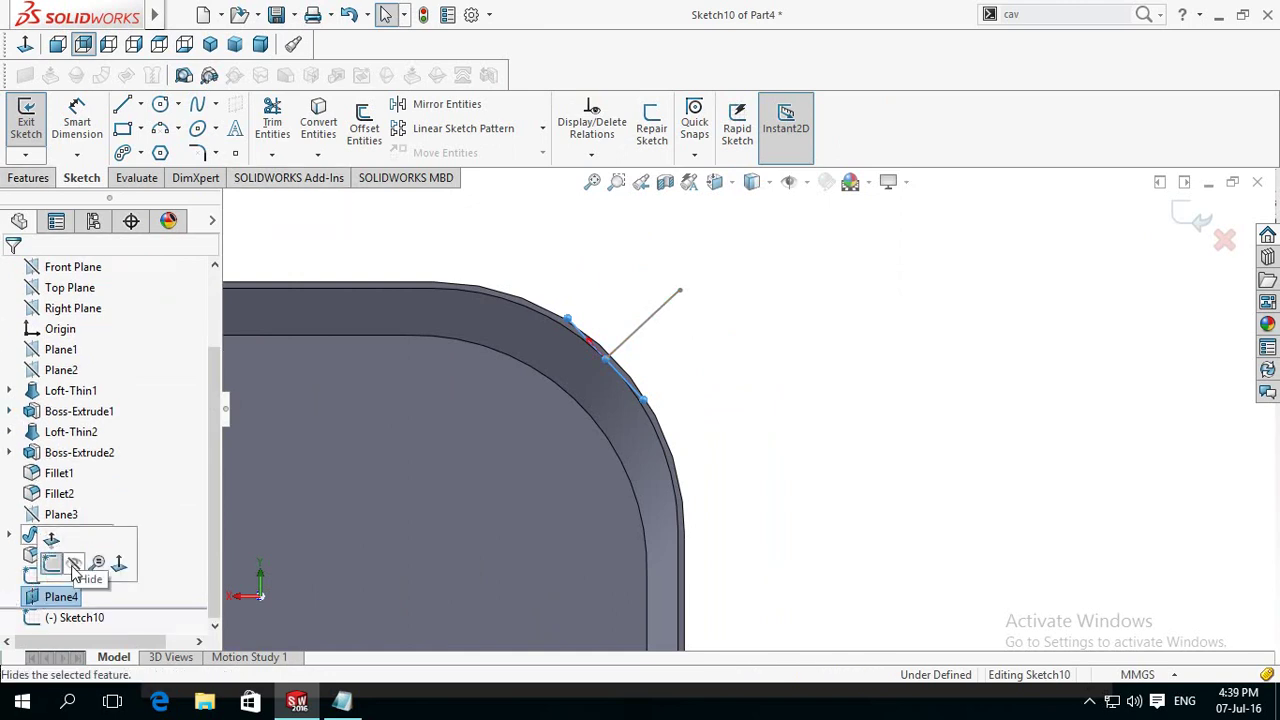
left_click(72, 567)
left_click(748, 370)
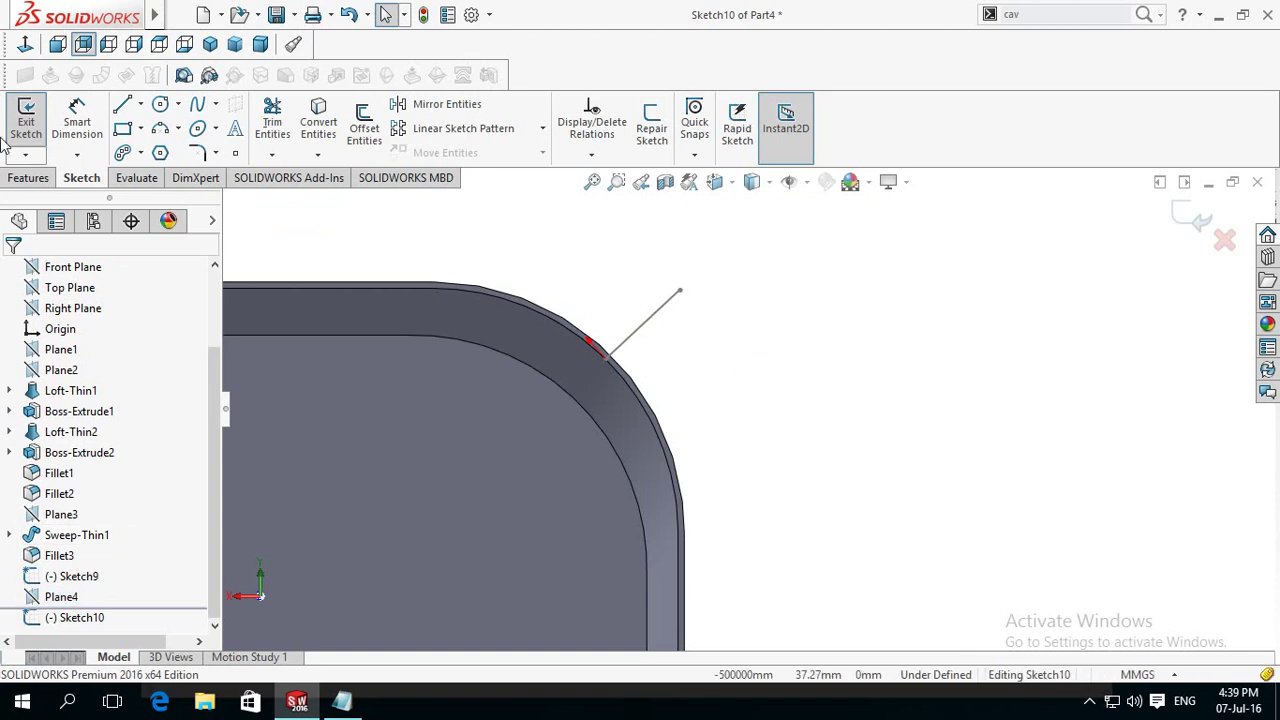
left_click(26, 48)
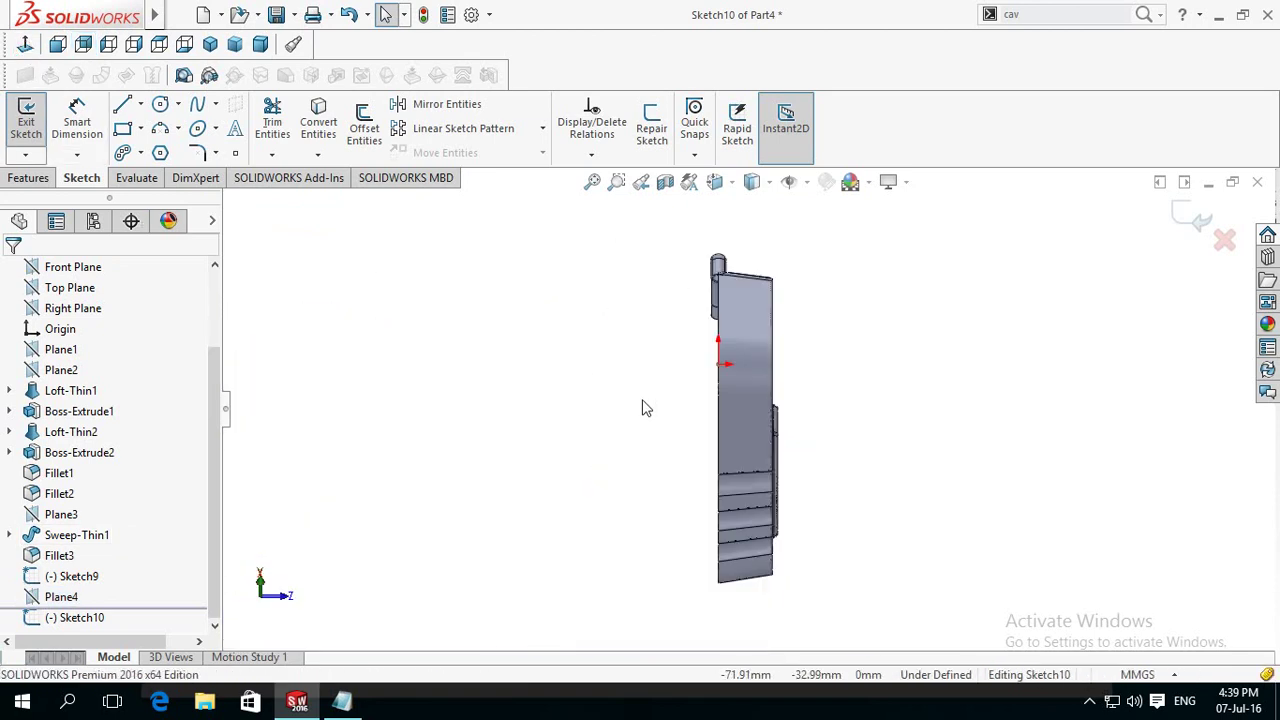
scroll(729, 304, "down", 5)
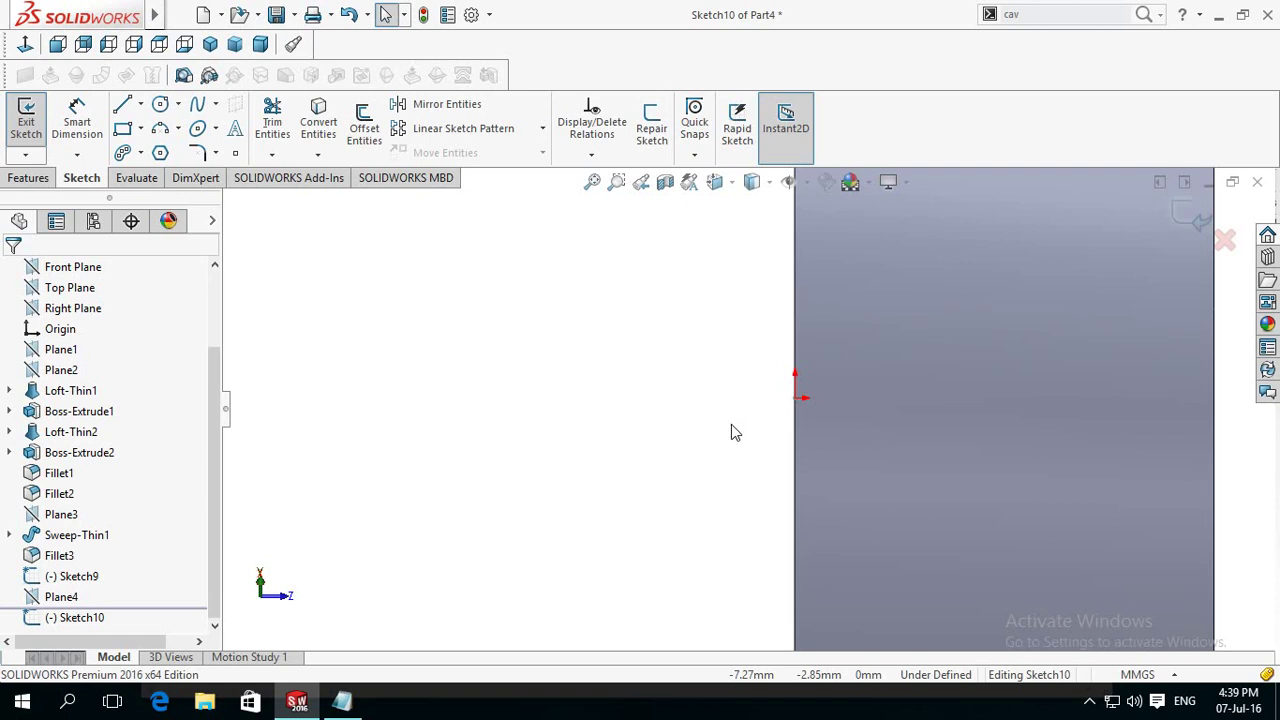
Step: Draw a circle centred on the origin and dimension it to 25 mm diameter
left_click(159, 105)
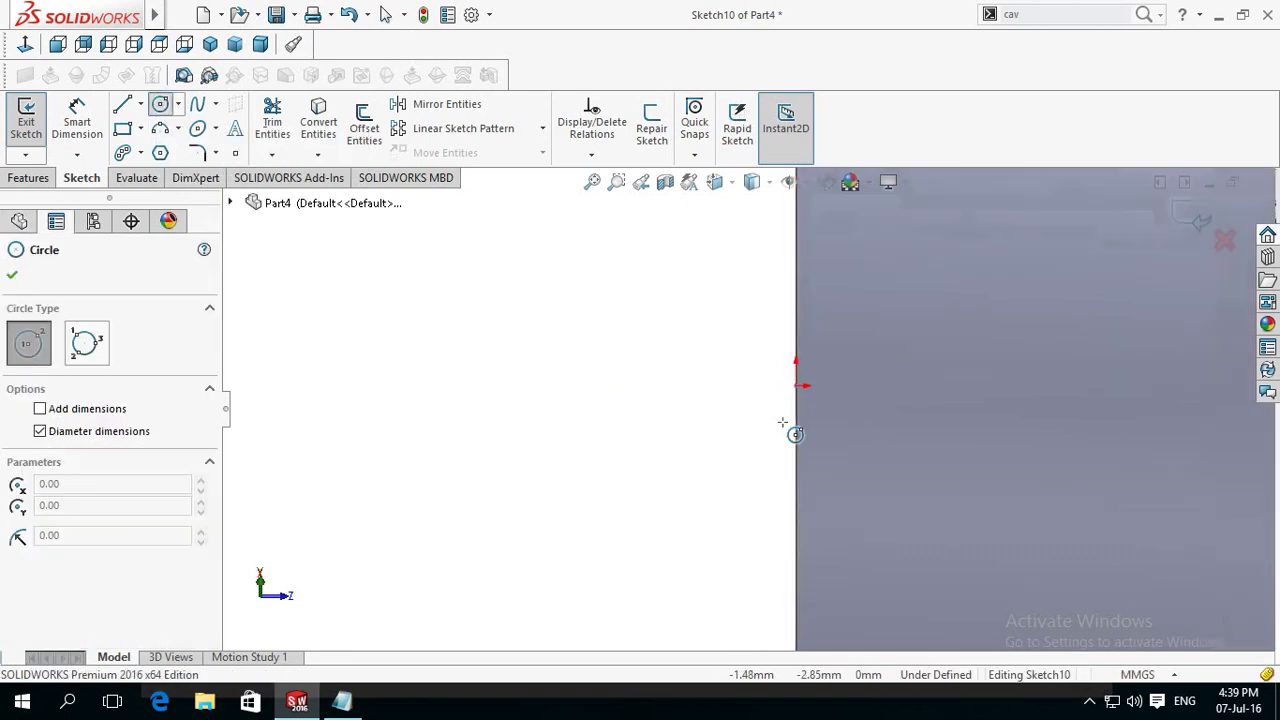
left_click(800, 369)
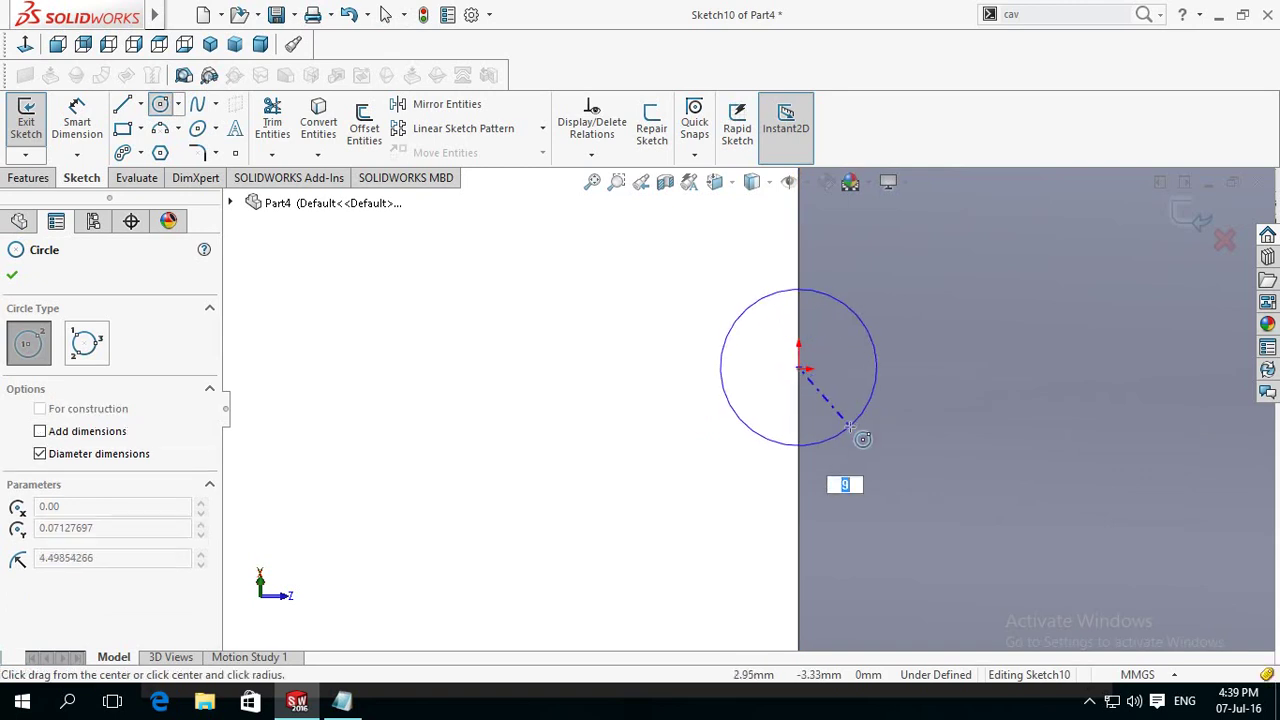
left_click(858, 438)
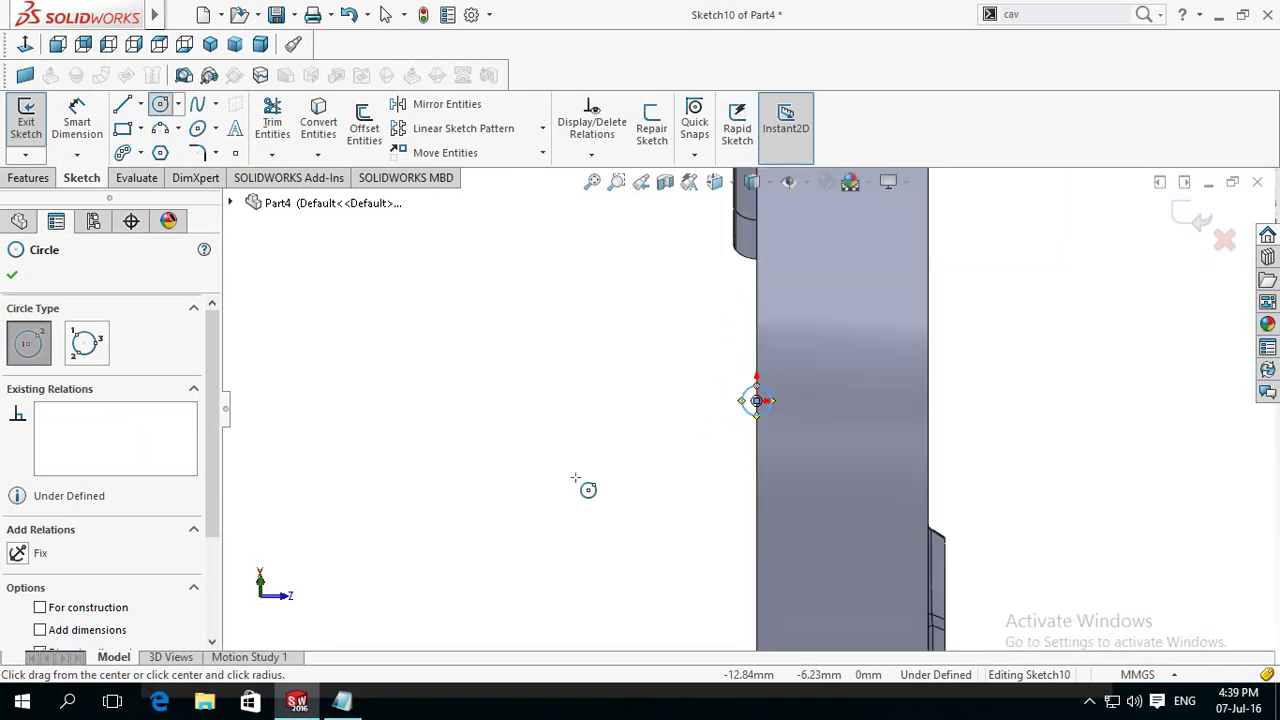
mouse_move(575, 478)
middle_mouse_down()
mouse_move(634, 471)
mouse_move(572, 476)
middle_mouse_up()
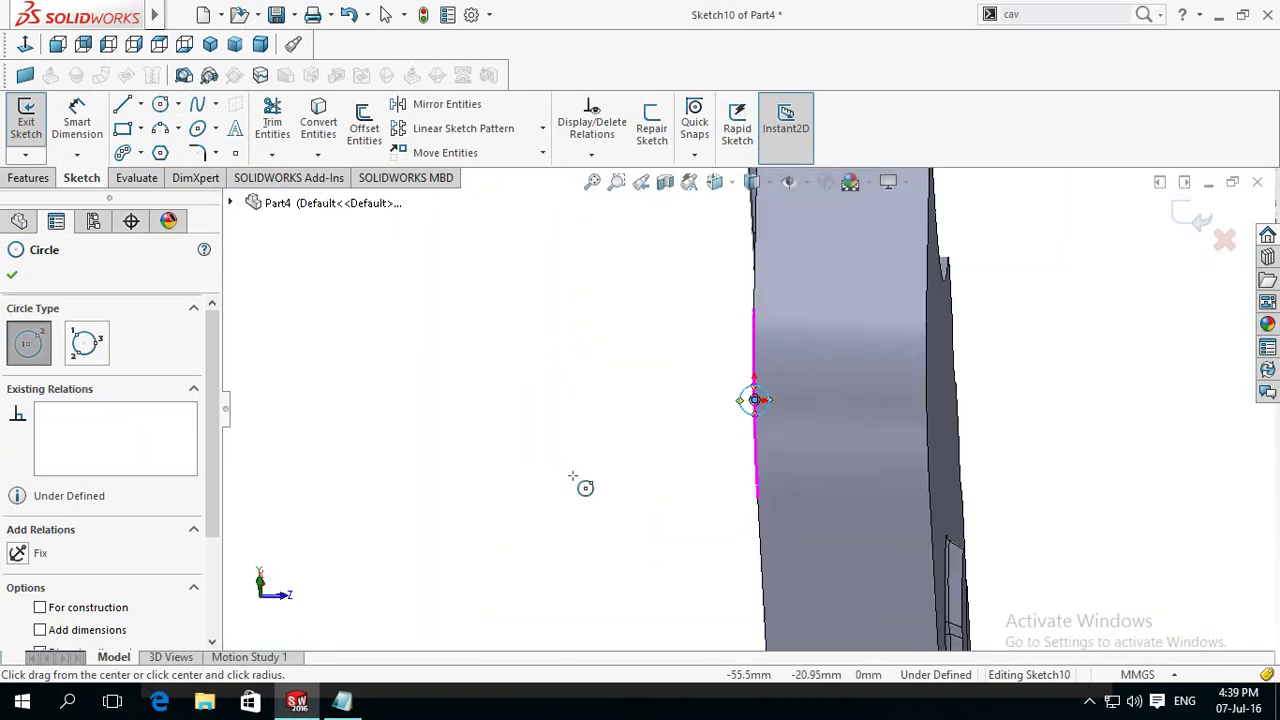
left_click_drag(737, 408, 746, 408)
left_click(674, 484)
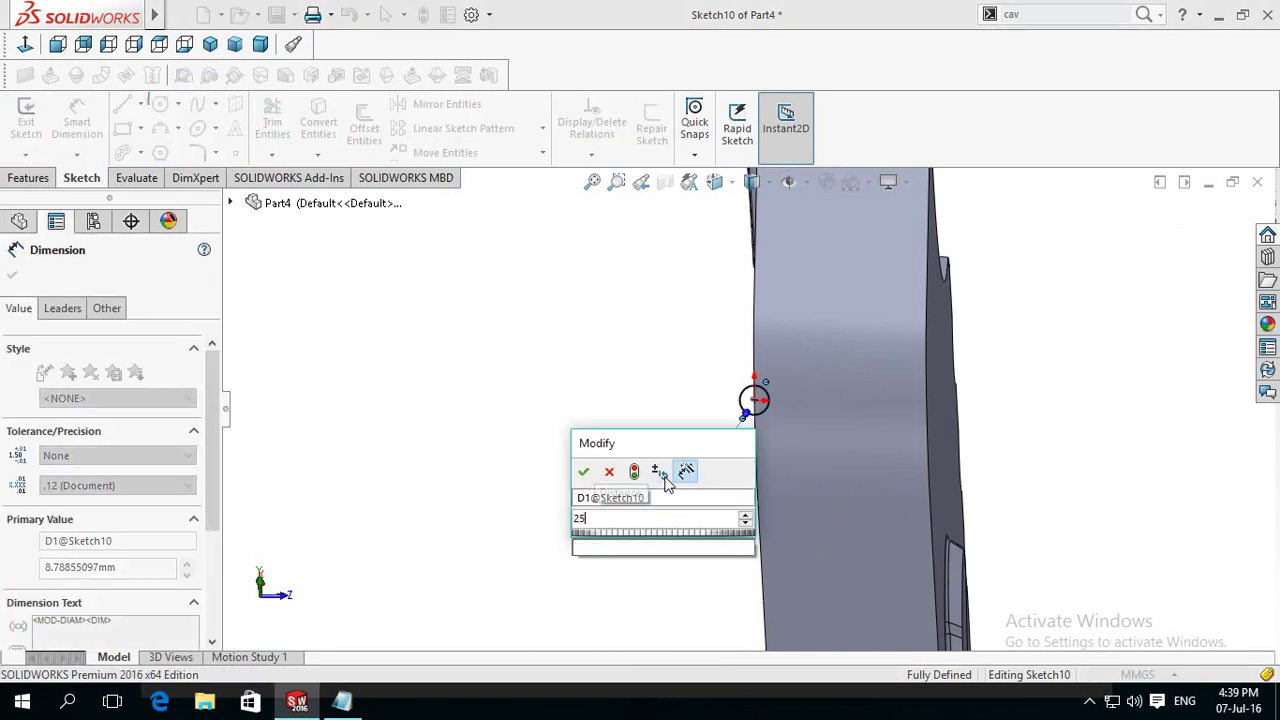
key("Return")
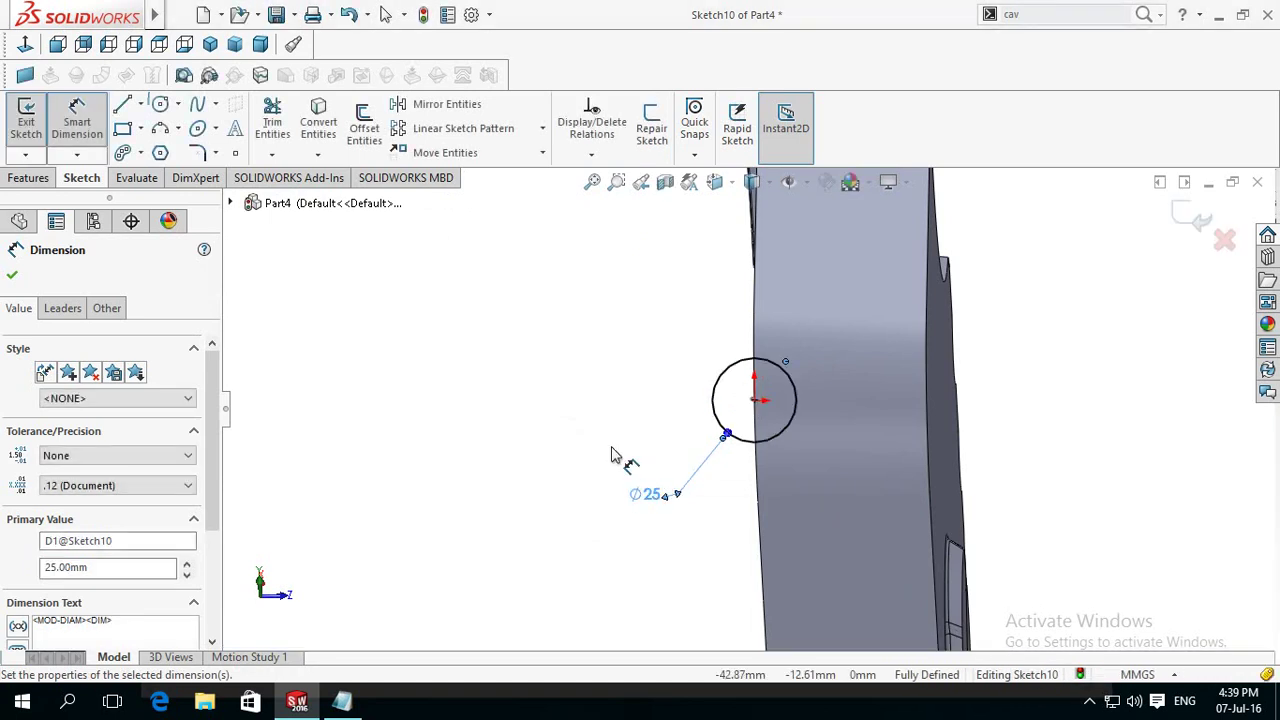
scroll(614, 451, "up", 3)
middle_click_drag(570, 414, 604, 365)
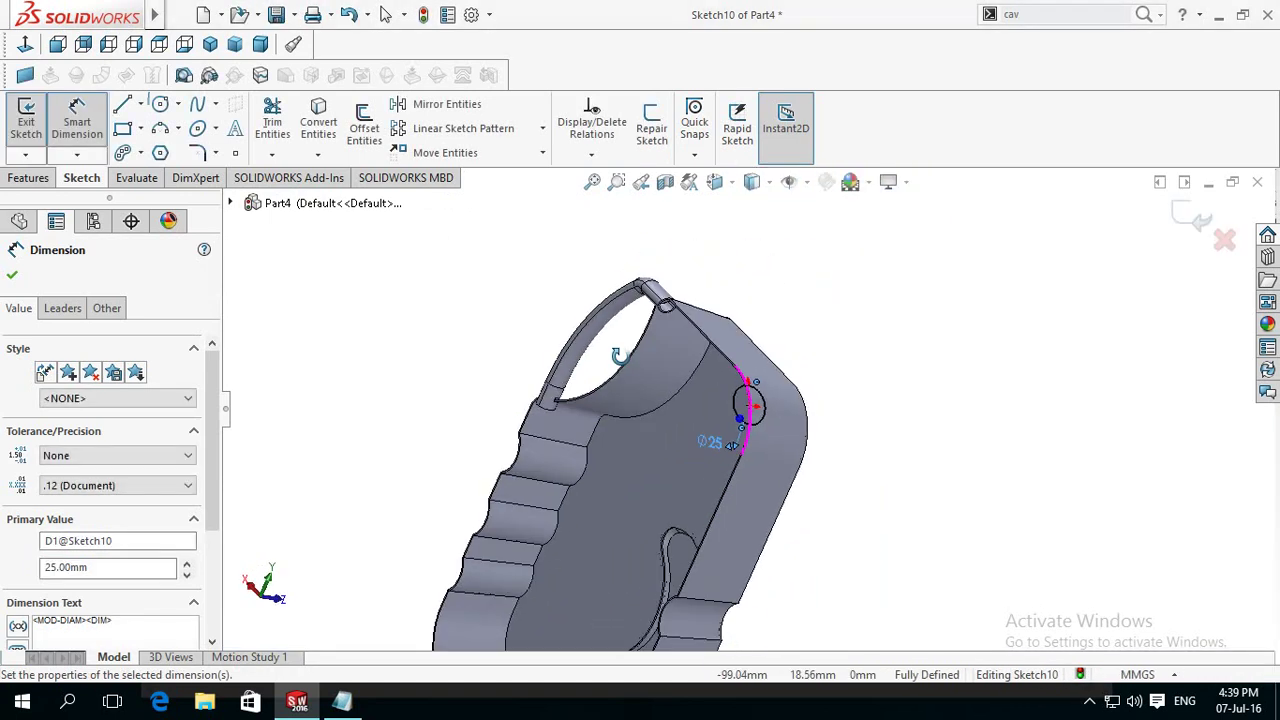
Step: Exit the sketch and set up a swept boss: Sketch10 profile along the Sketch9 path
left_click(1192, 216)
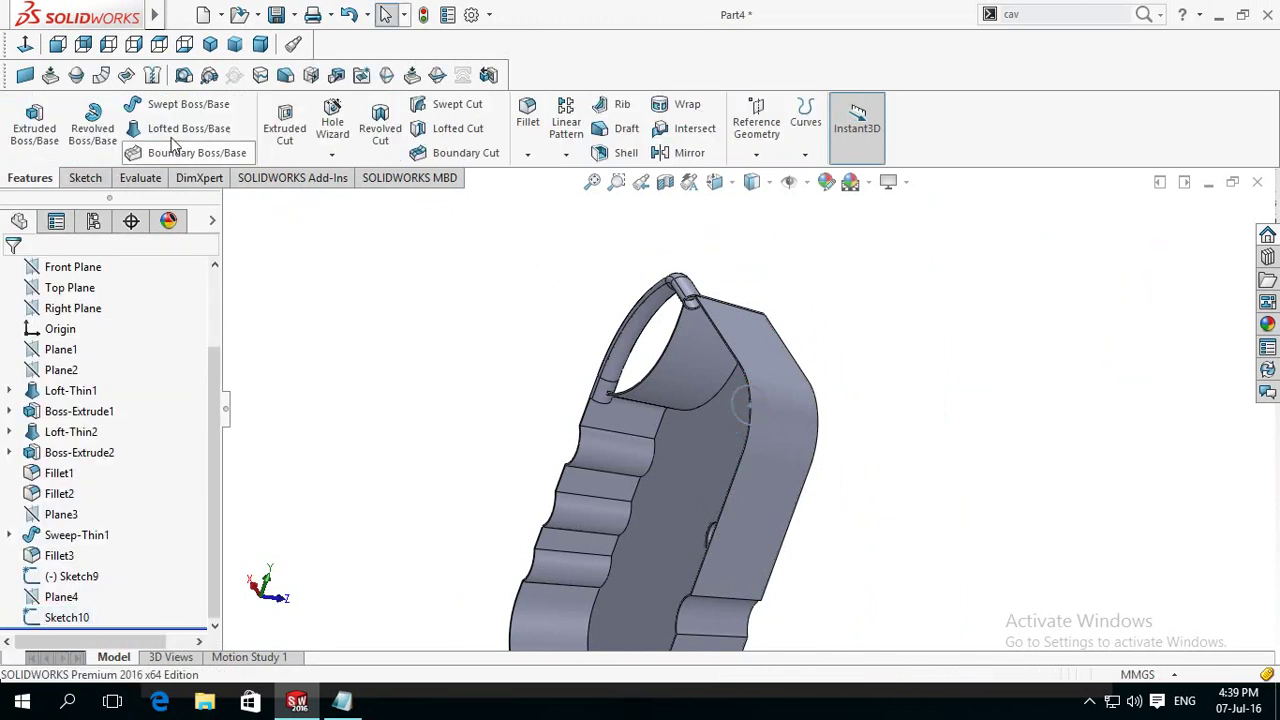
left_click(168, 105)
middle_click_drag(400, 329, 490, 371)
scroll(985, 463, "down", 3)
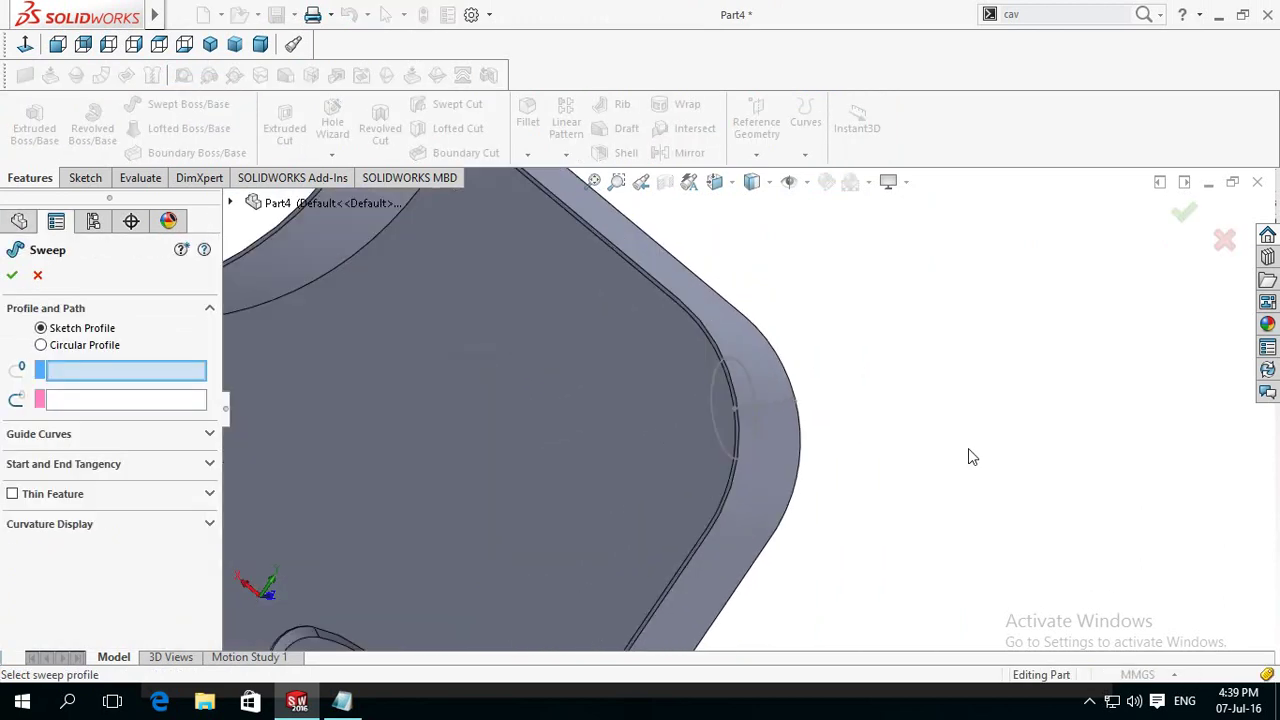
scroll(904, 428, "down", 2)
left_click(584, 313)
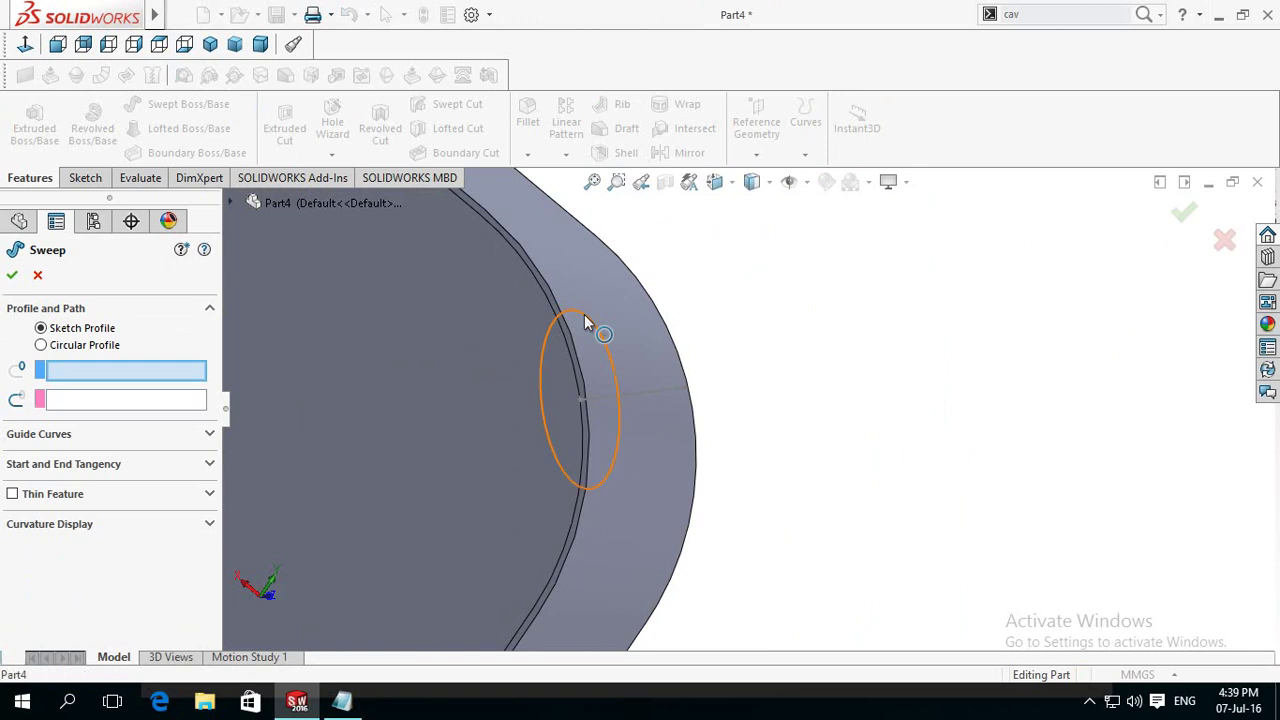
left_click(677, 398)
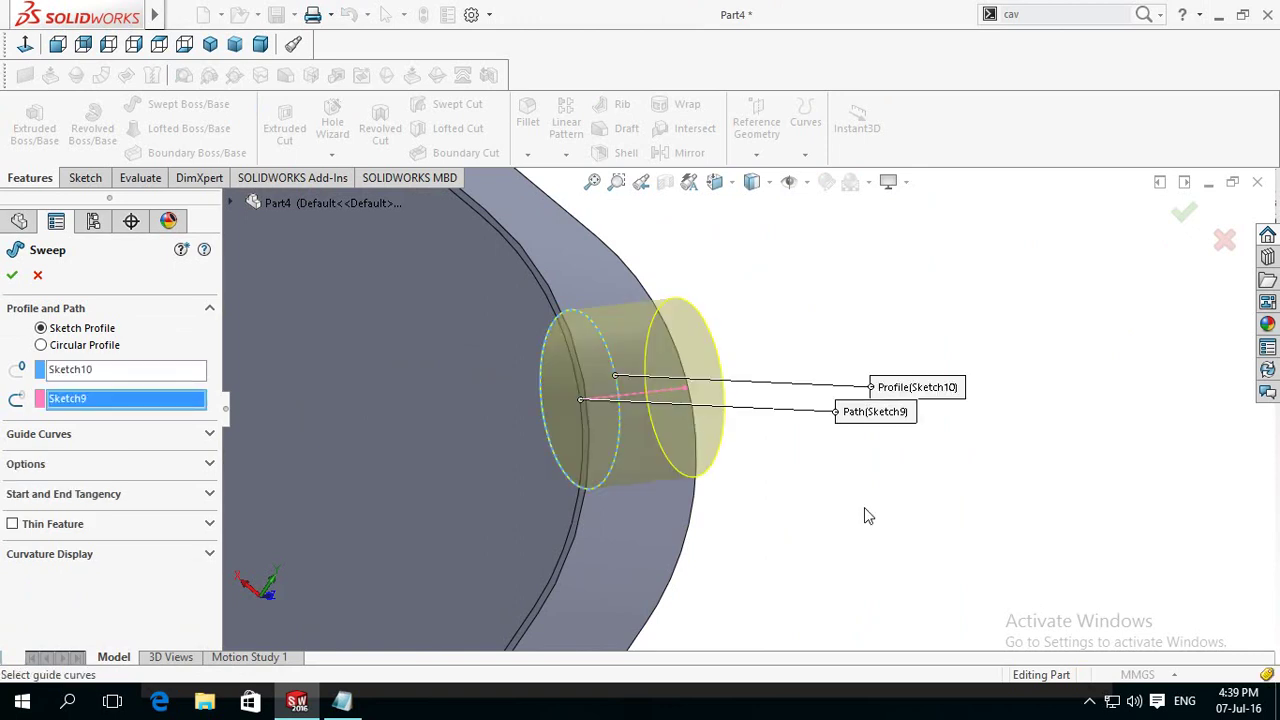
scroll(864, 507, "up", 3)
scroll(745, 372, "down", 1)
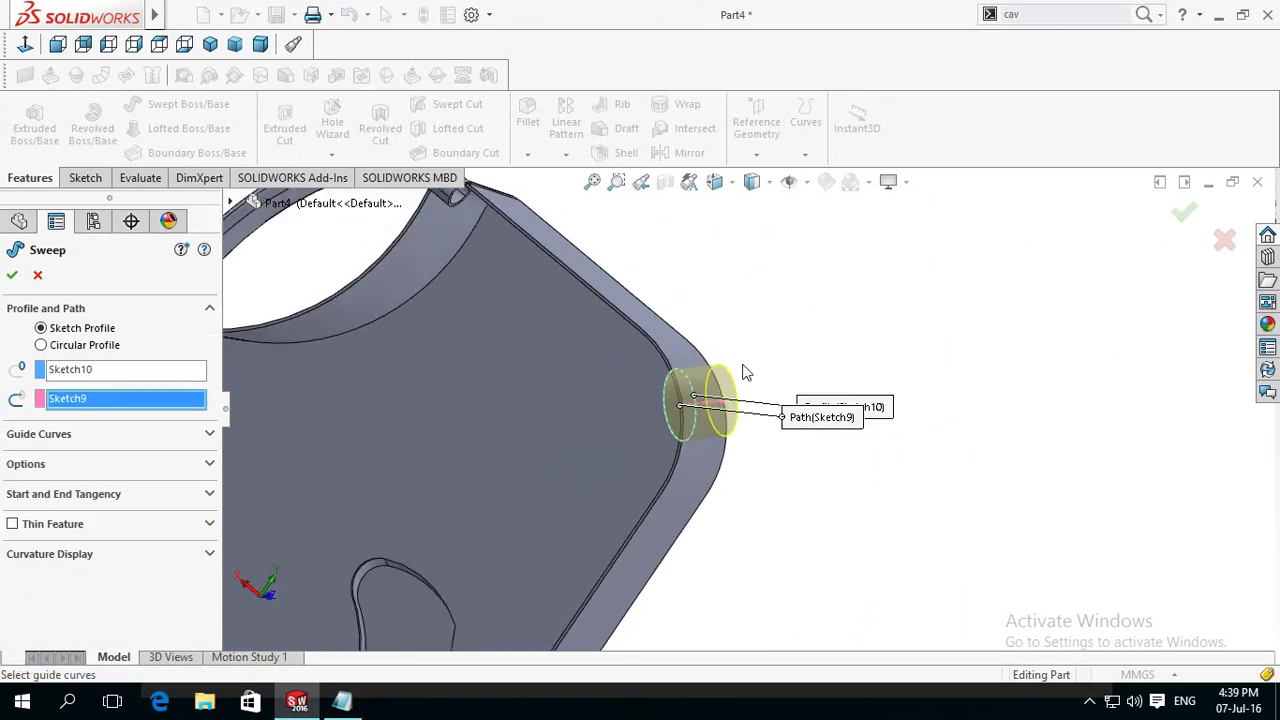
Step: Make the sweep a thin feature with a reversed 3 mm wall and confirm Sweep-Thin2
left_click(13, 524)
double_click(80, 579)
type("3")
left_click(882, 540)
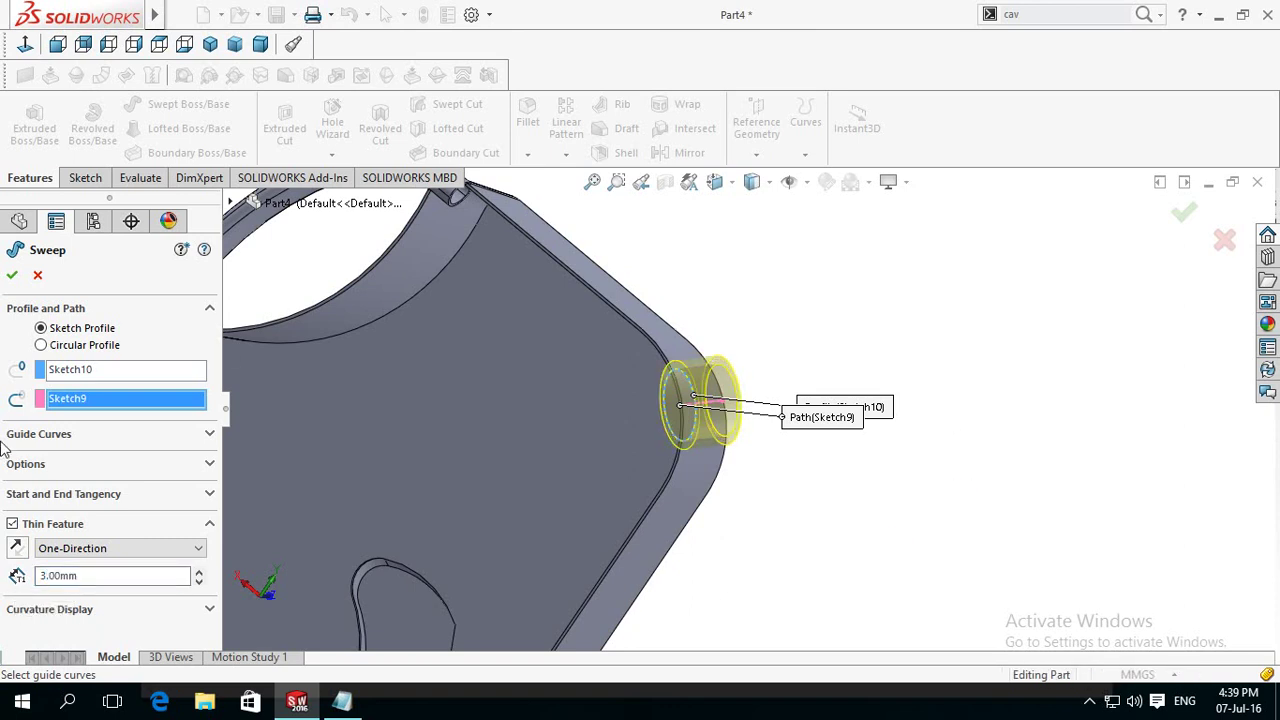
left_click(18, 549)
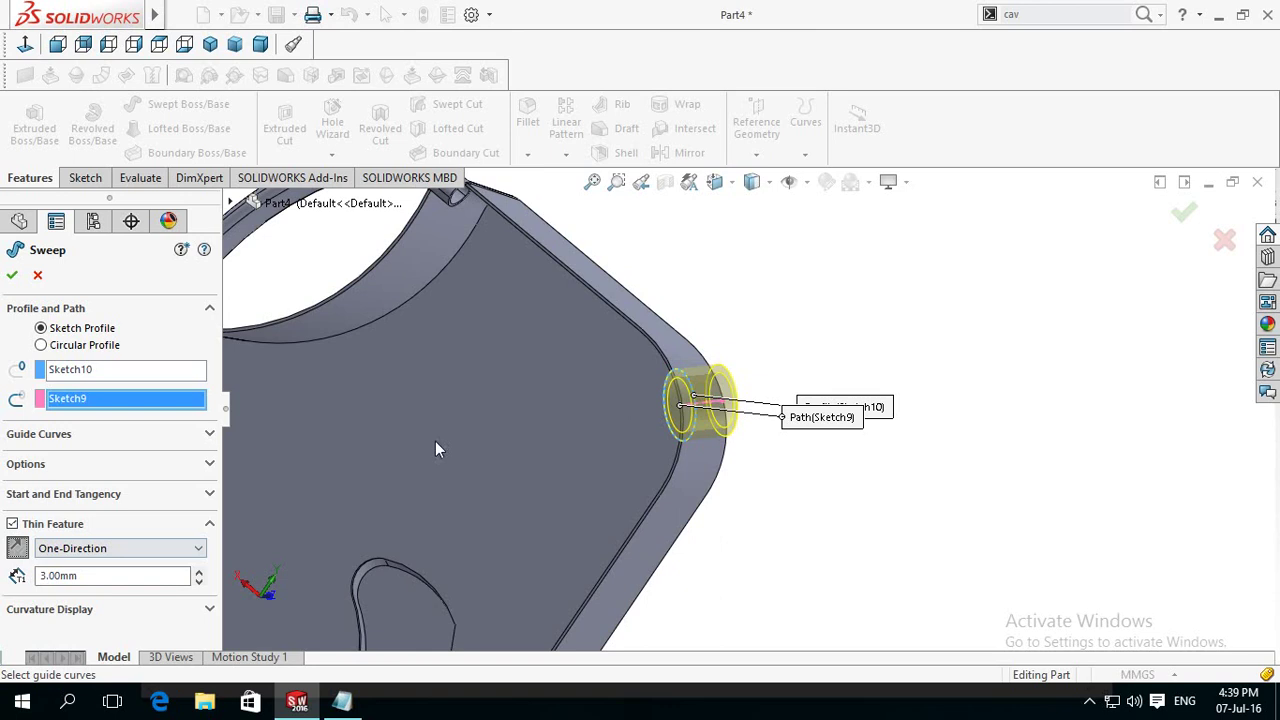
left_click(12, 277)
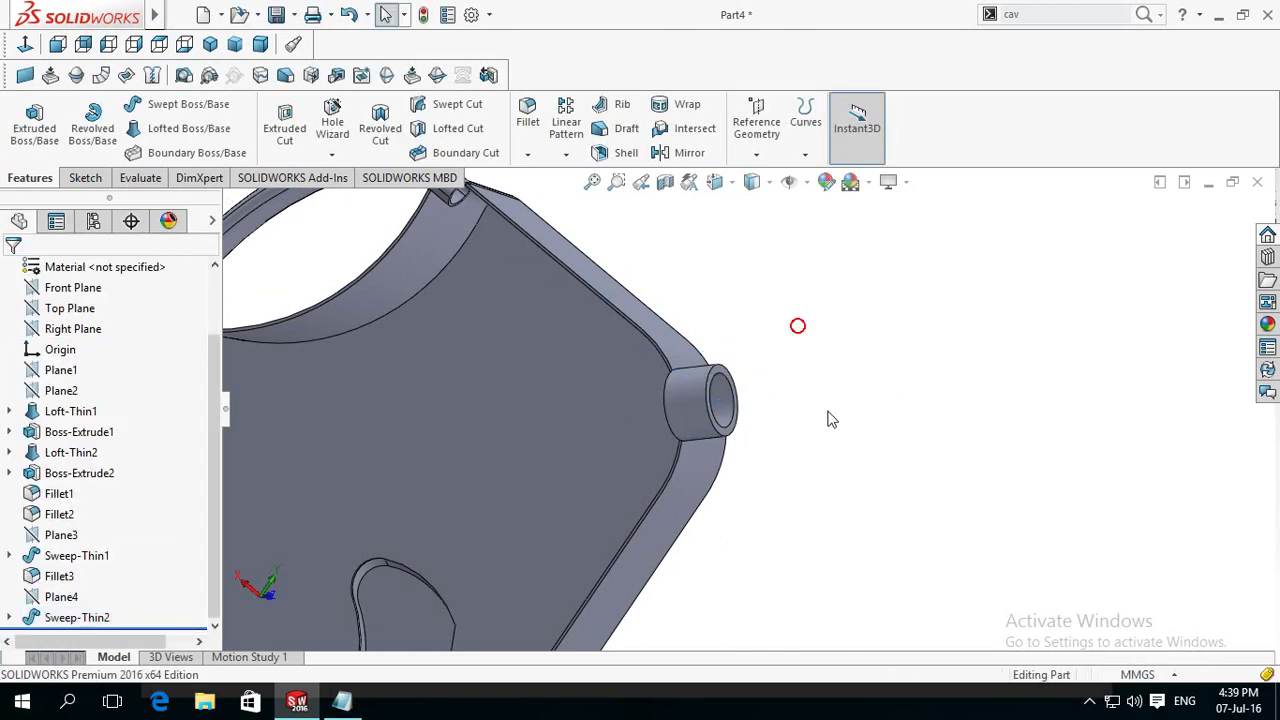
scroll(823, 445, "up", 2)
mouse_move(803, 442)
middle_mouse_down()
mouse_move(689, 466)
mouse_move(743, 486)
mouse_move(820, 489)
mouse_move(806, 460)
mouse_move(664, 410)
mouse_move(651, 371)
mouse_move(703, 378)
middle_mouse_up()
scroll(703, 378, "up", 3)
scroll(420, 349, "down", 3)
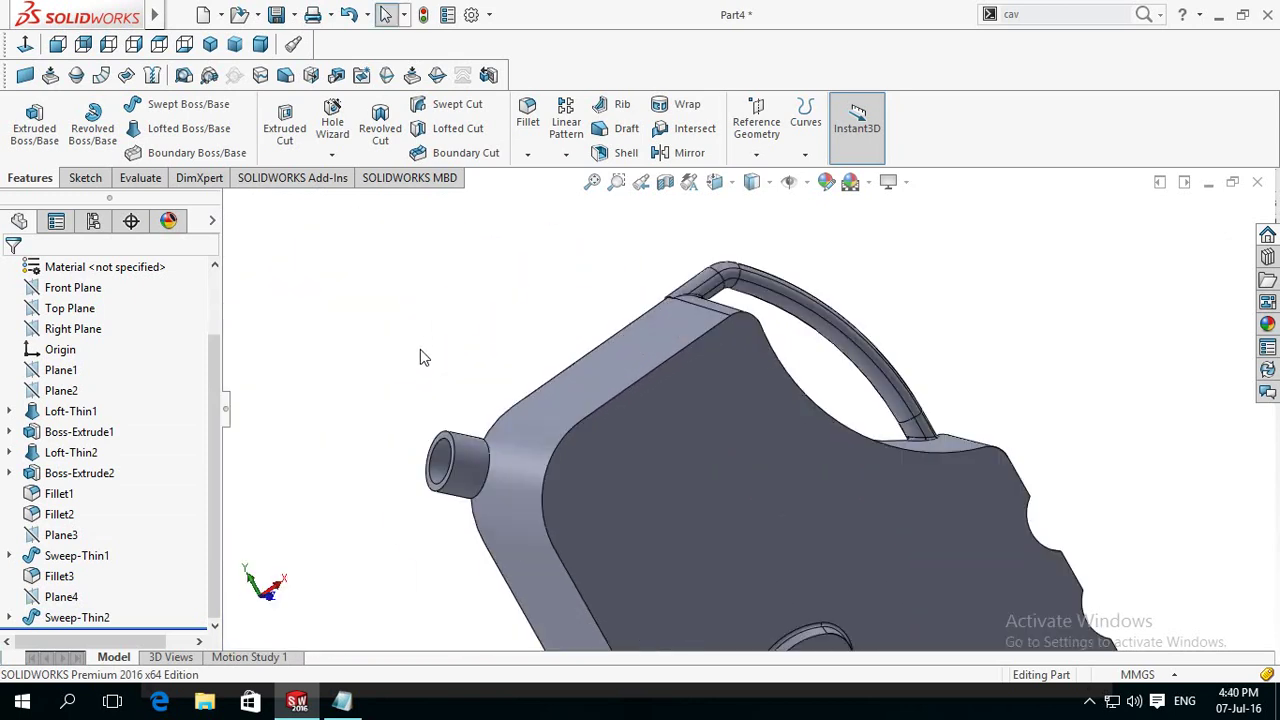
left_click(535, 130)
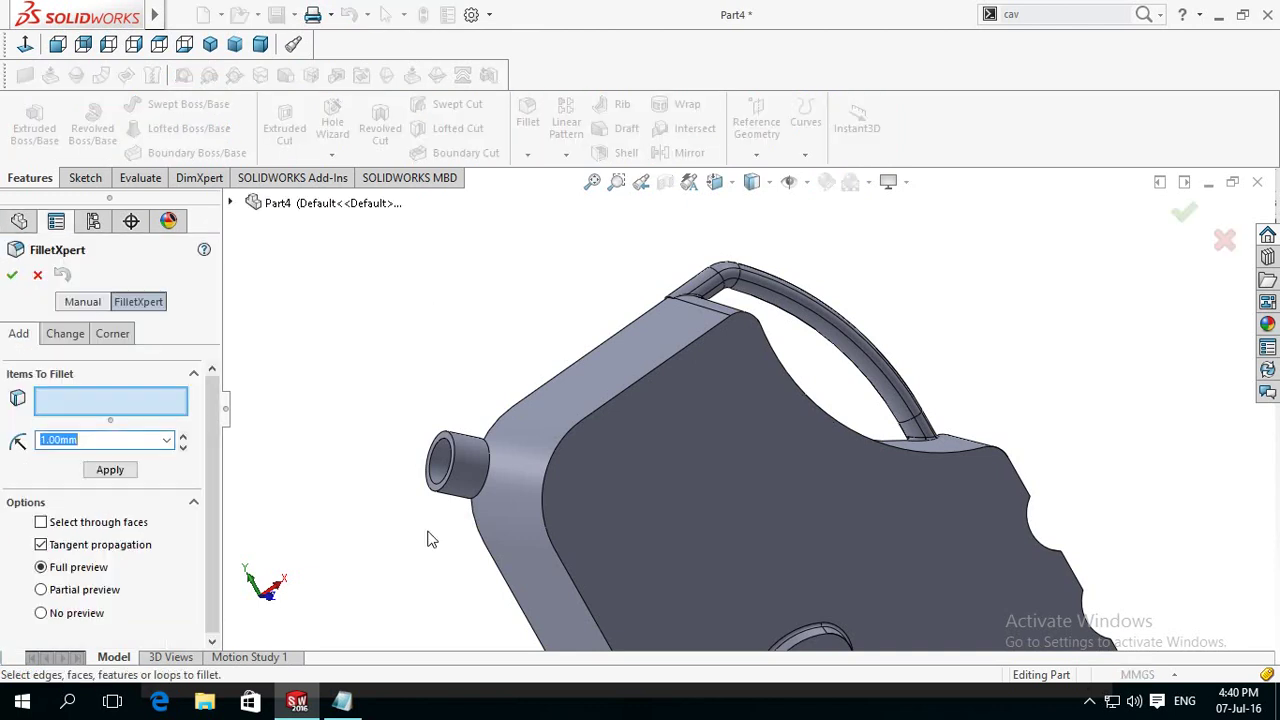
scroll(463, 528, "down", 2)
scroll(598, 468, "down", 2)
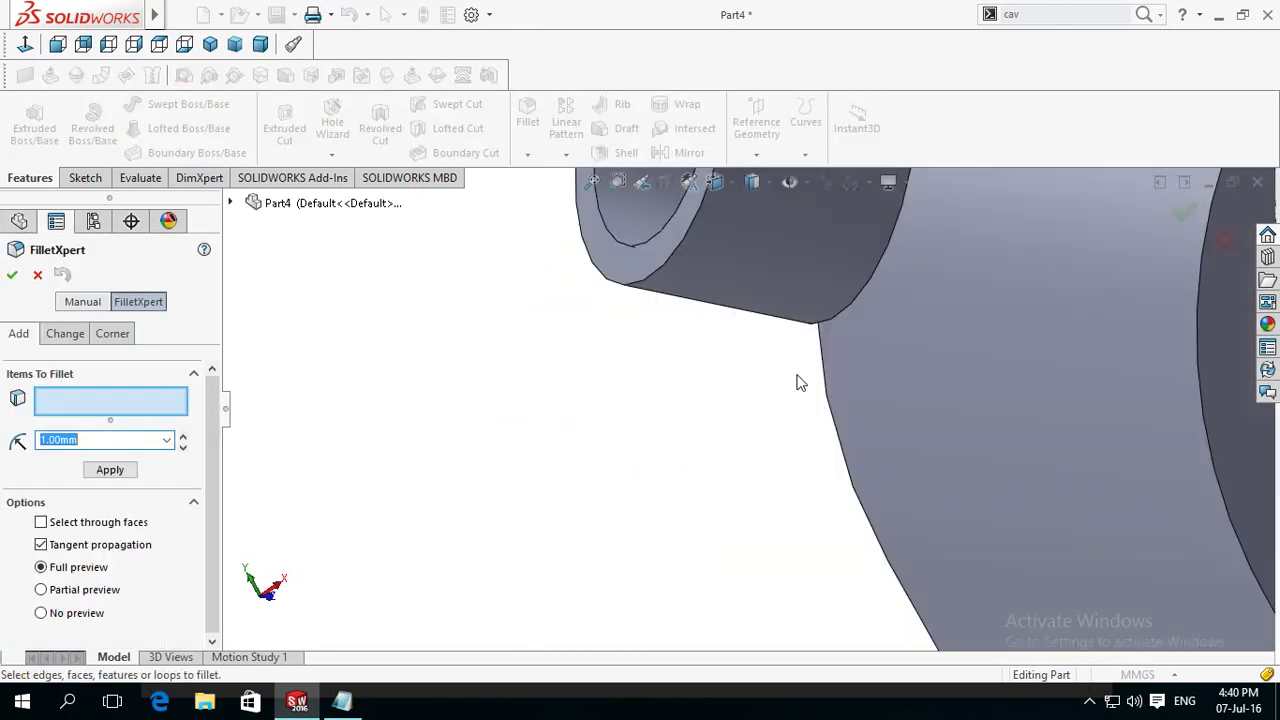
left_click(838, 315)
scroll(730, 399, "up", 1)
scroll(730, 399, "up", 2)
mouse_move(729, 429)
middle_mouse_down()
mouse_move(666, 434)
mouse_move(677, 463)
mouse_move(660, 477)
mouse_move(677, 486)
mouse_move(640, 484)
middle_mouse_up()
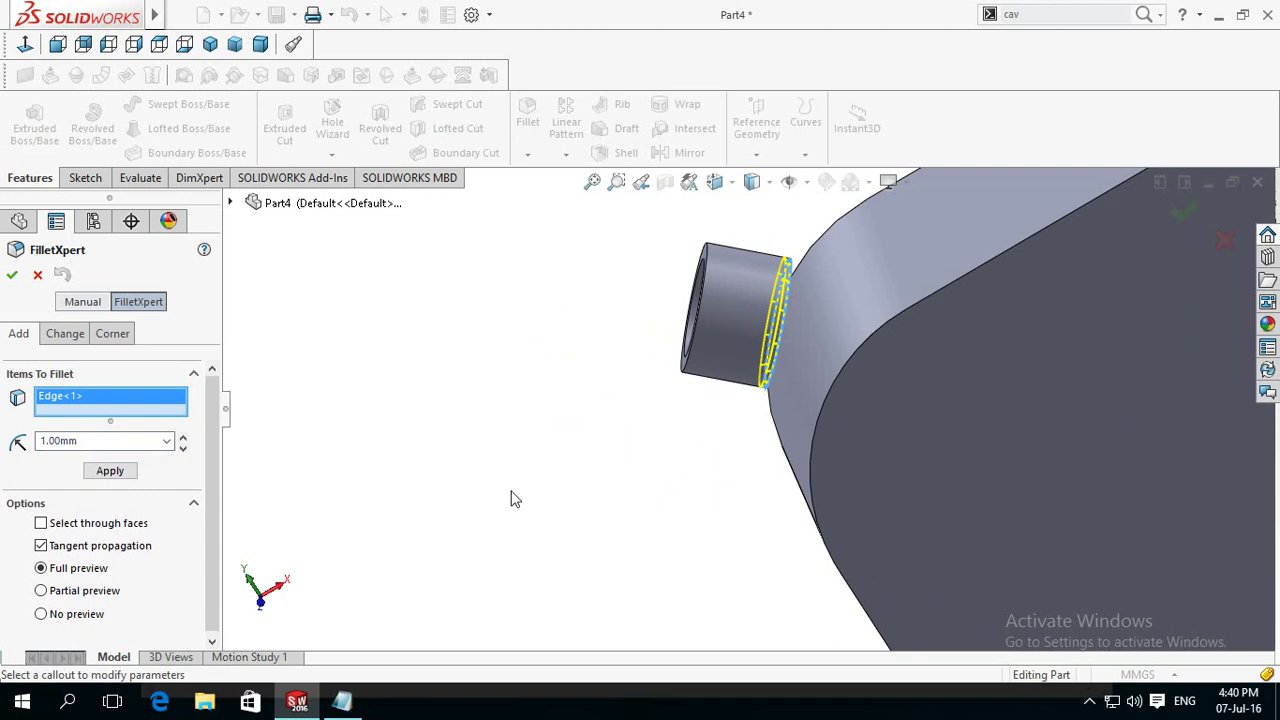
left_click(38, 276)
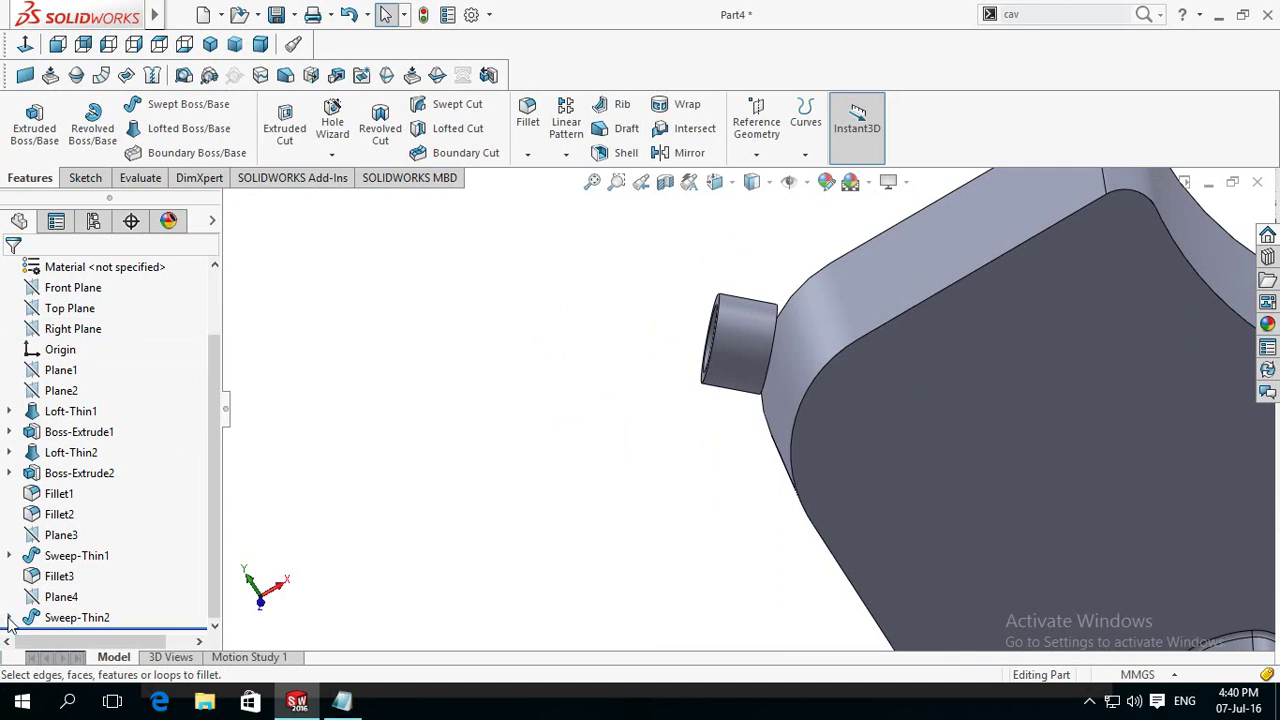
Step: Expand Sweep-Thin2 and edit Sketch9, viewed normal to its plane
left_click(9, 619)
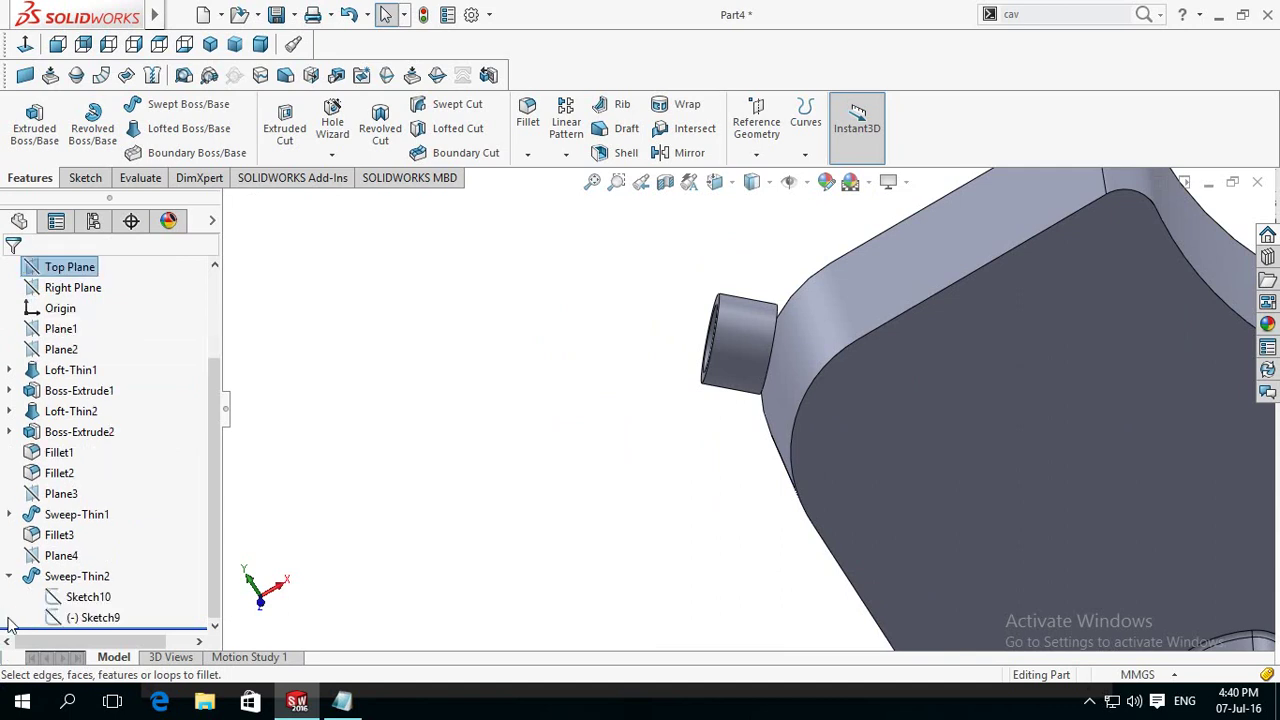
left_click(67, 600)
left_click(72, 617)
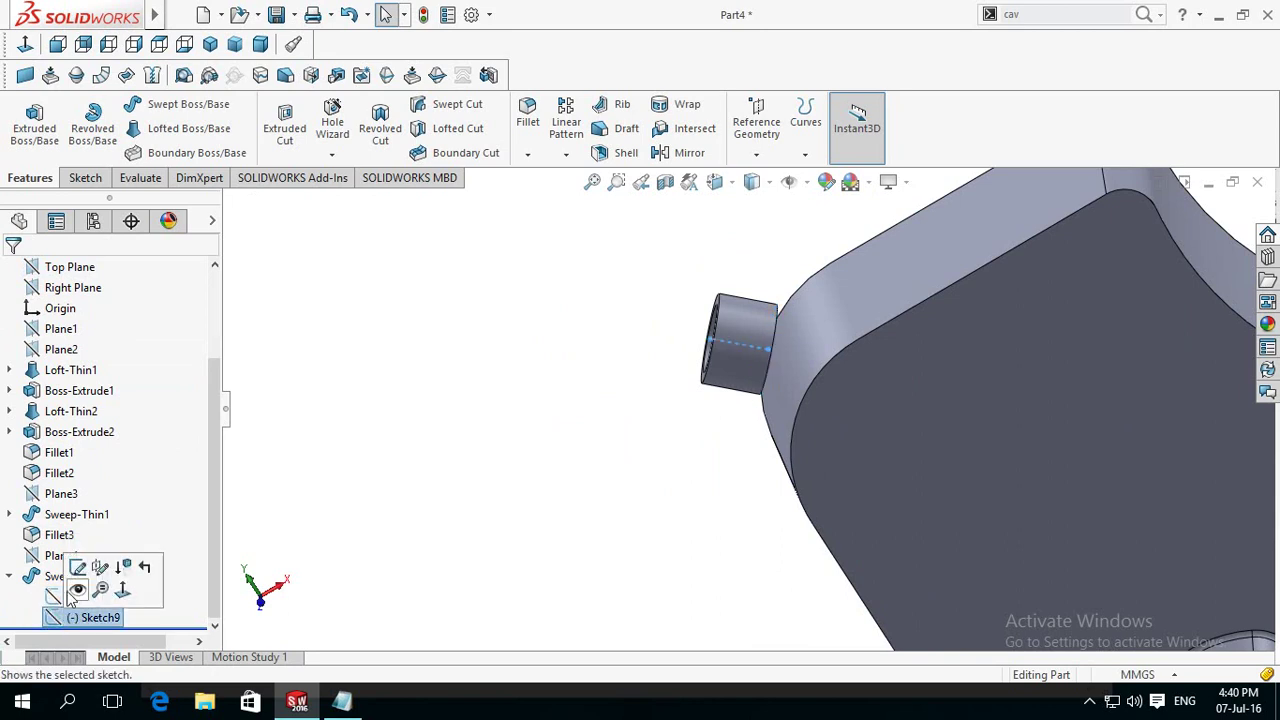
left_click(78, 568)
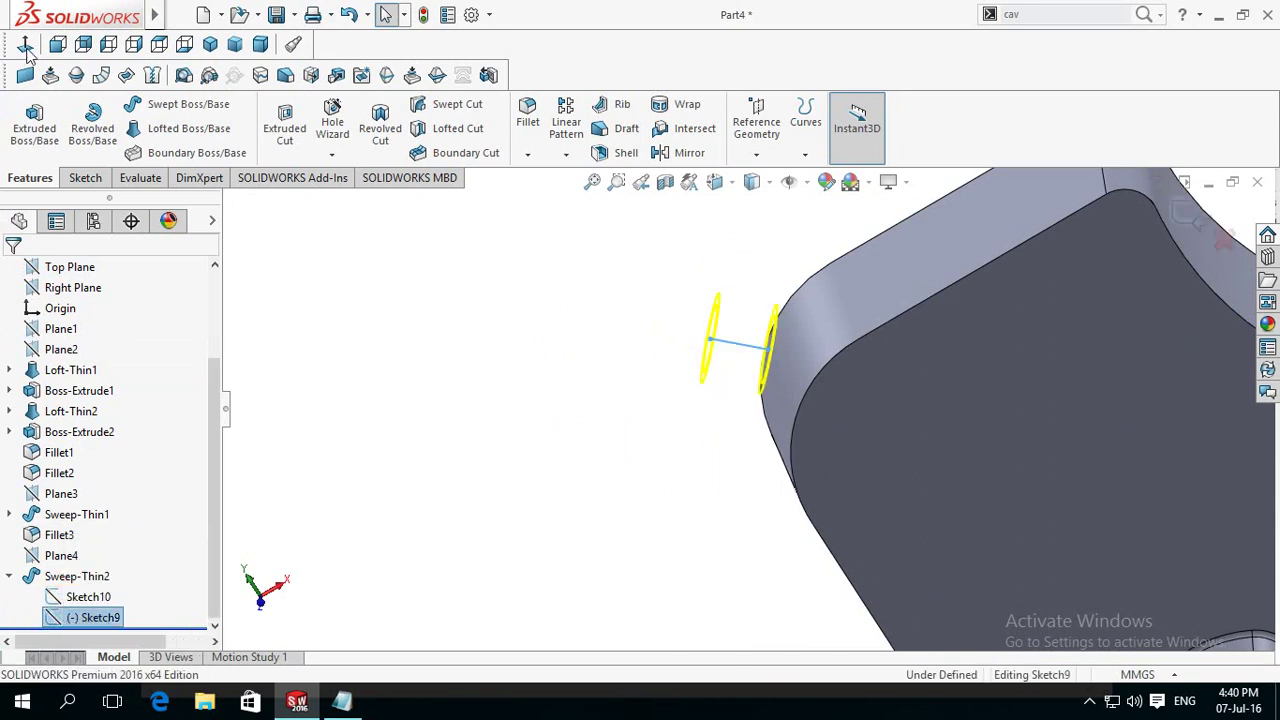
left_click(26, 50)
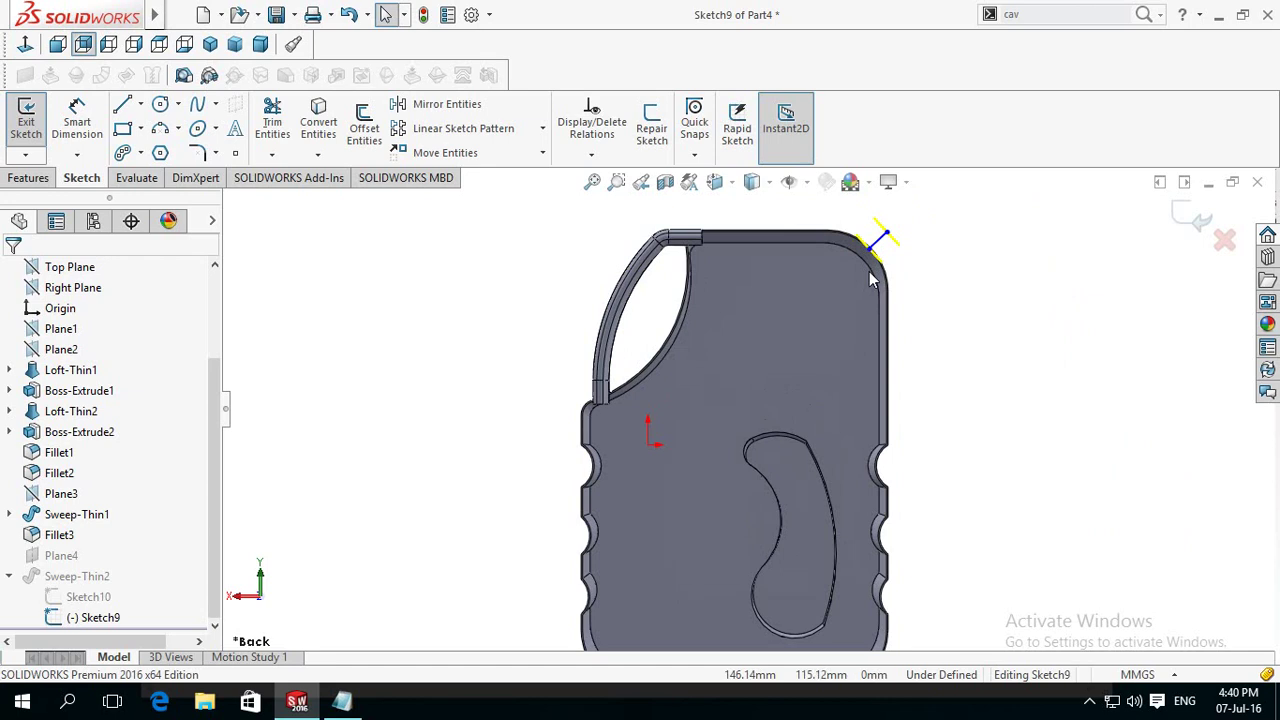
scroll(869, 271, "down", 3)
scroll(783, 269, "down", 3)
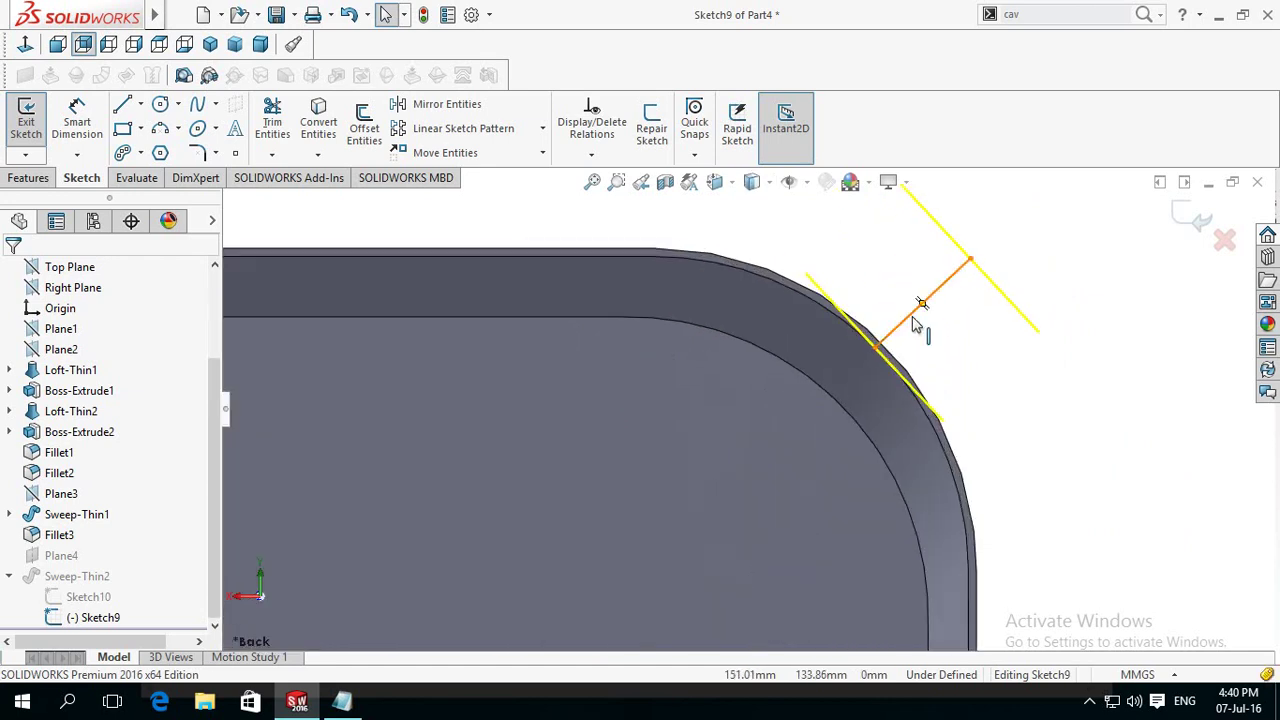
Step: Delete the old path line, draw a new one outward from the corner edge, and exit
left_click(911, 317)
key("ctrl+b")
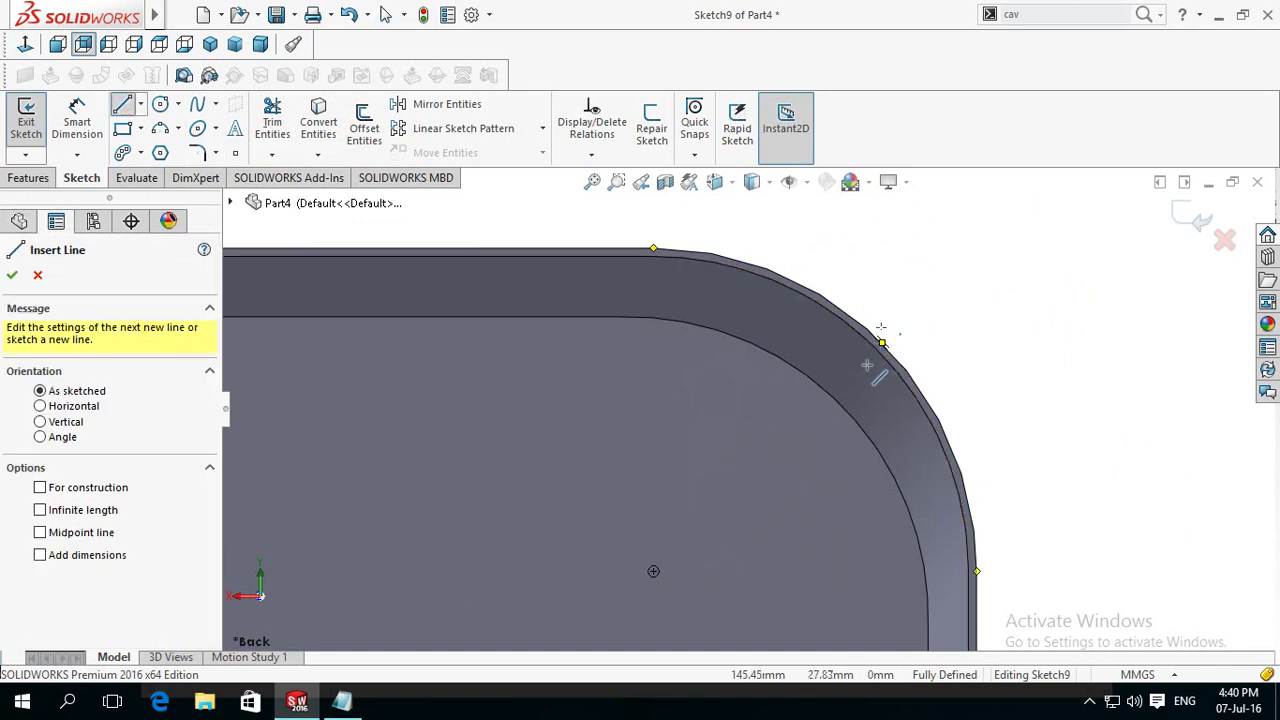
left_click(880, 346)
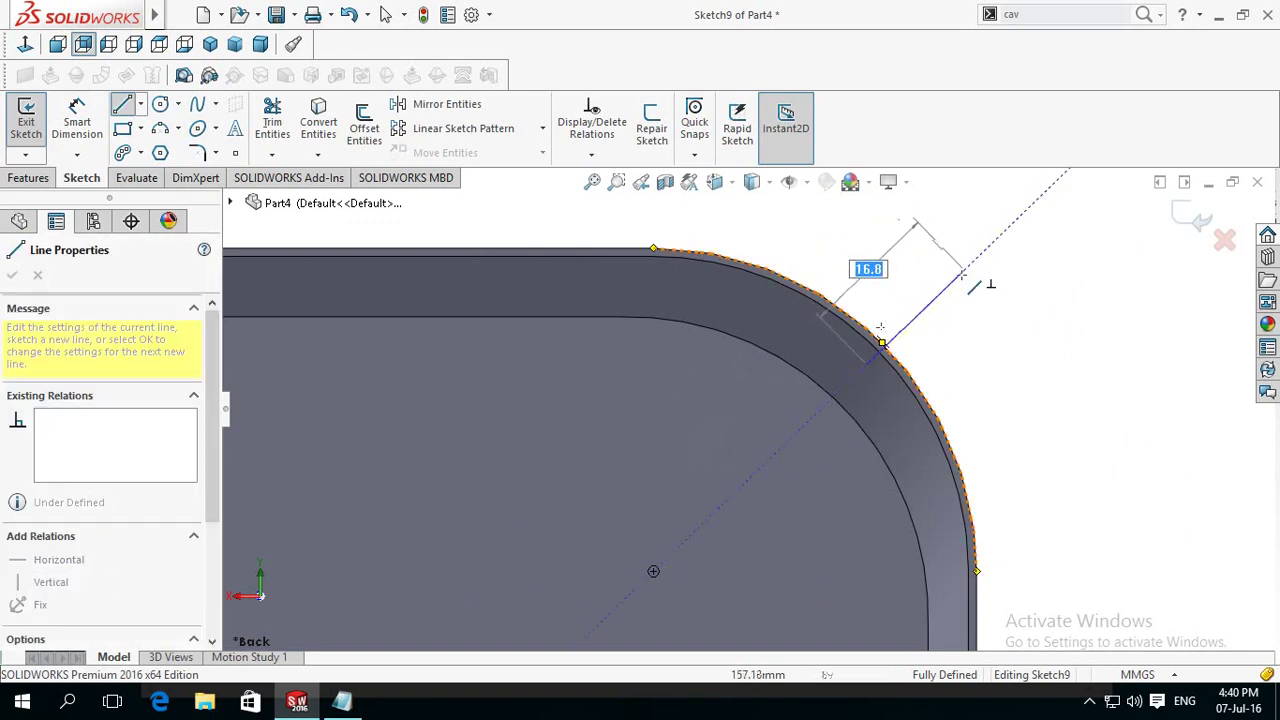
left_click(975, 260)
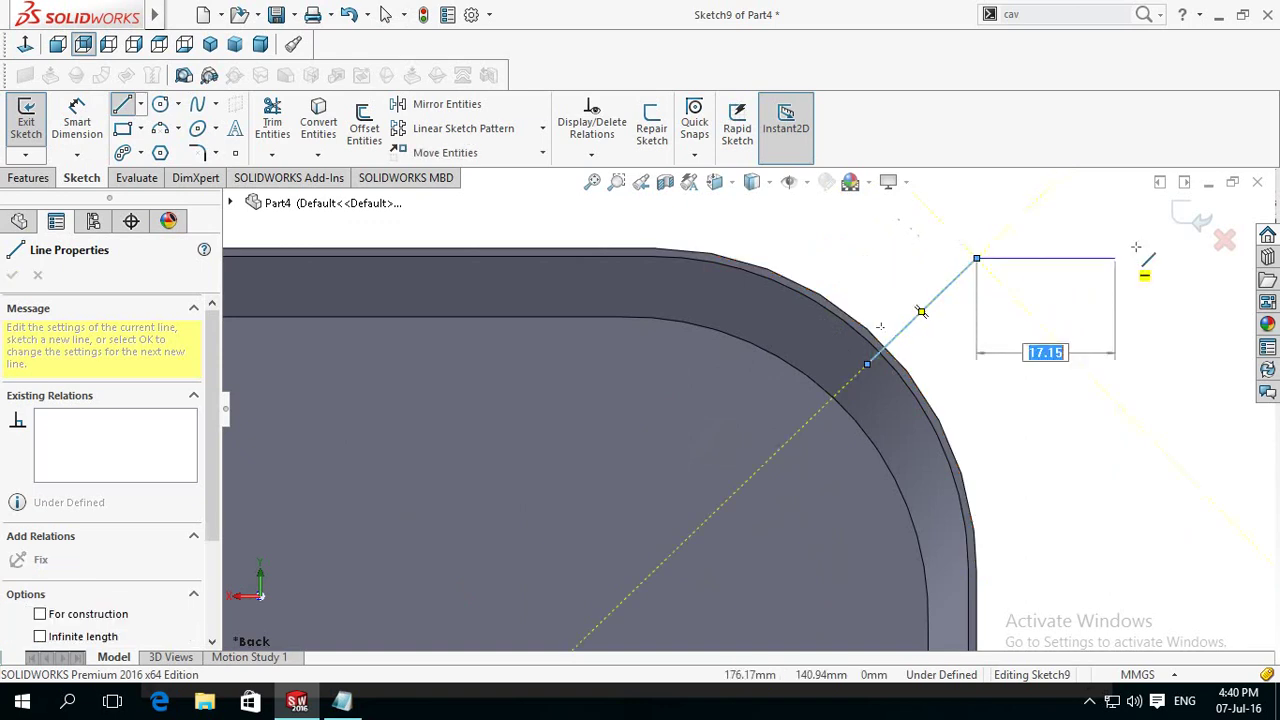
left_click(1190, 222)
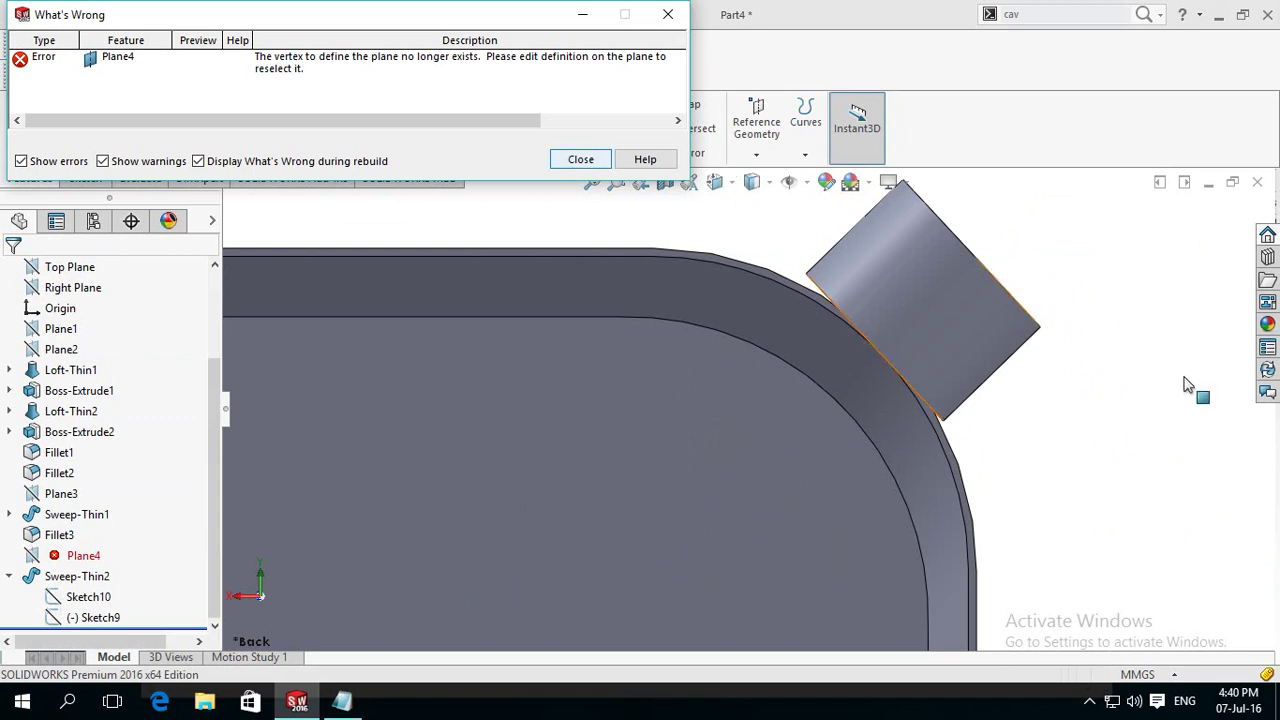
Step: Inspect the new spout and dismiss the What's Wrong rebuild error report
scroll(1108, 390, "up", 2)
scroll(947, 463, "up", 2)
middle_click_drag(947, 463, 947, 453)
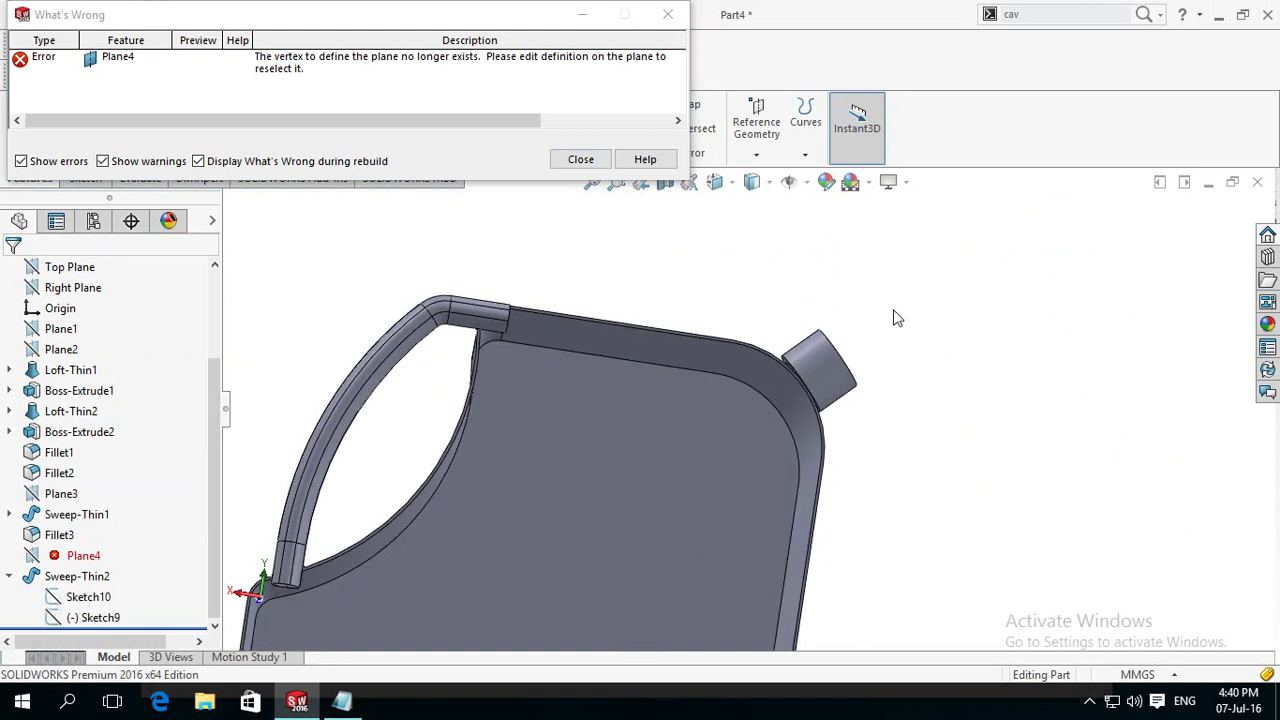
scroll(894, 317, "down", 2)
scroll(894, 317, "up", 2)
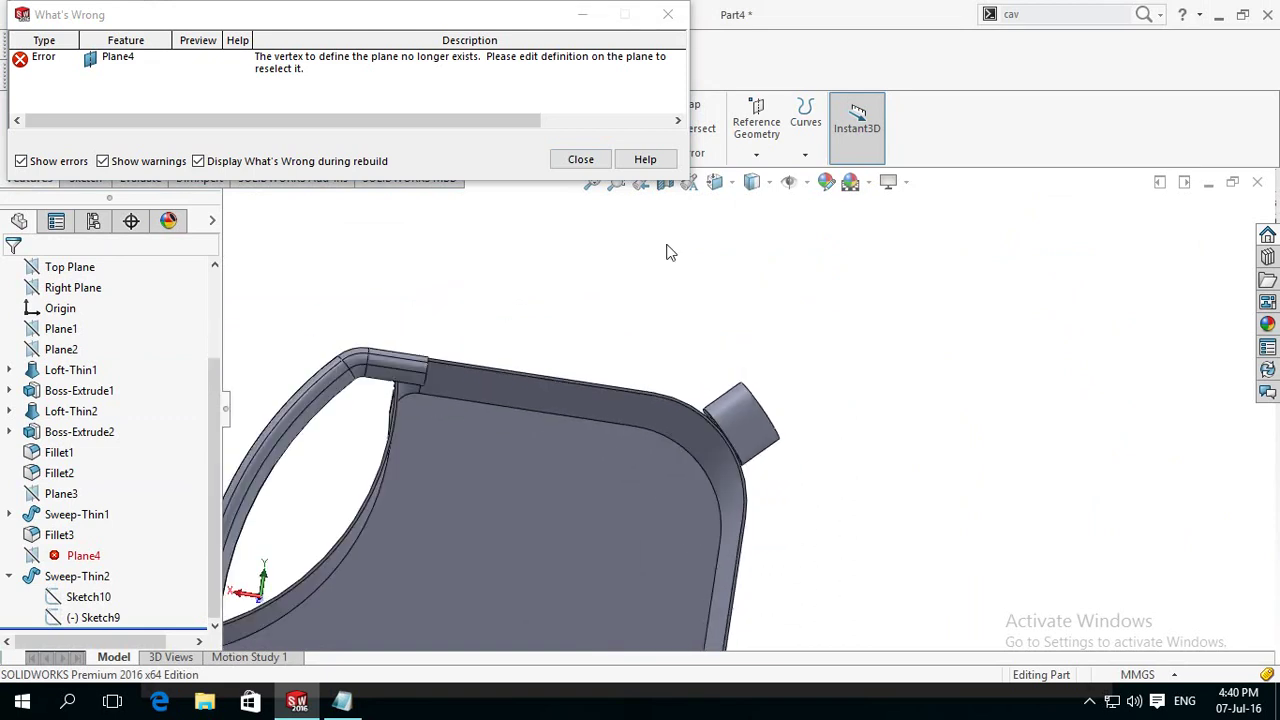
left_click(566, 162)
mouse_move(80, 555)
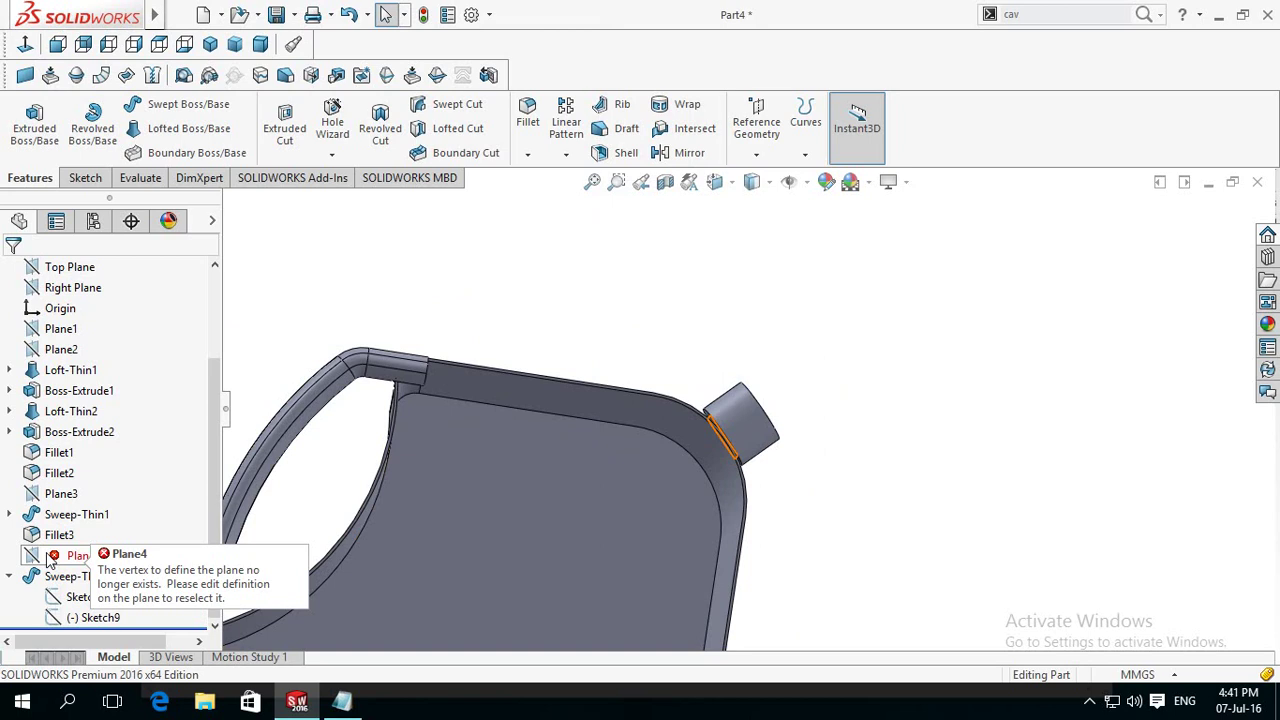
Step: Edit Plane4, remove its missing first reference, then cancel the edit unchanged
left_click(49, 562)
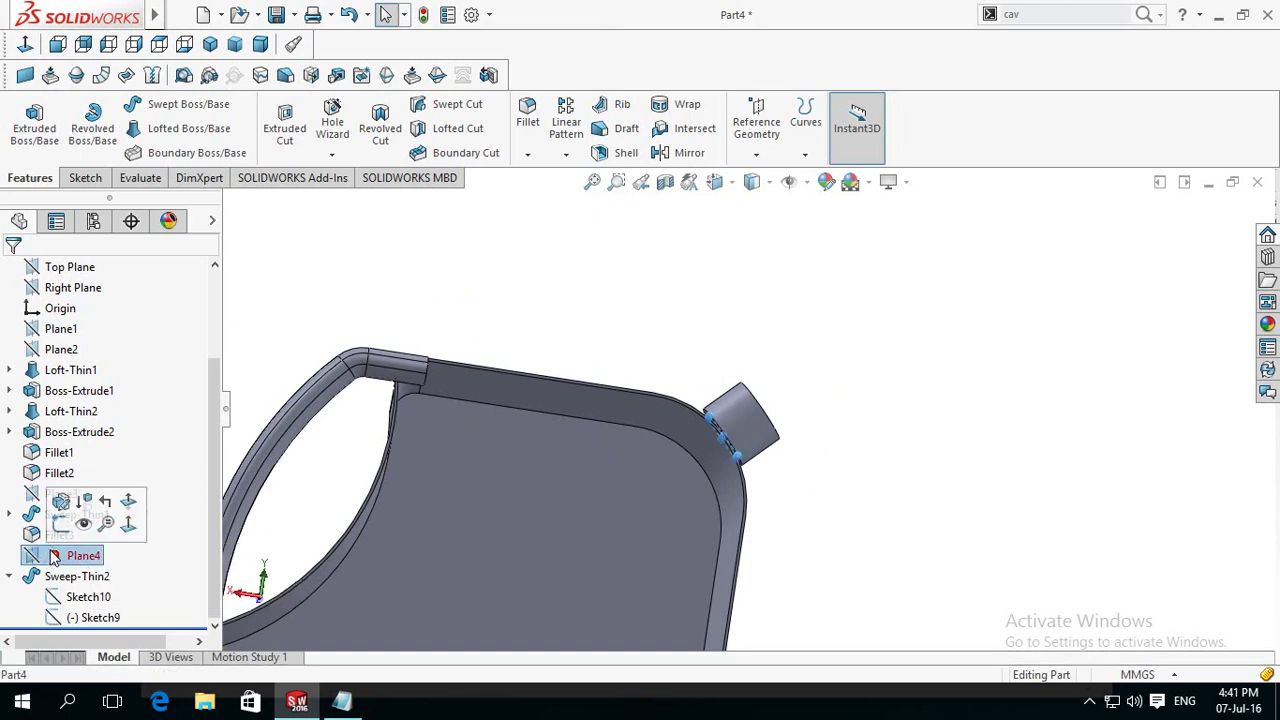
left_click(62, 503)
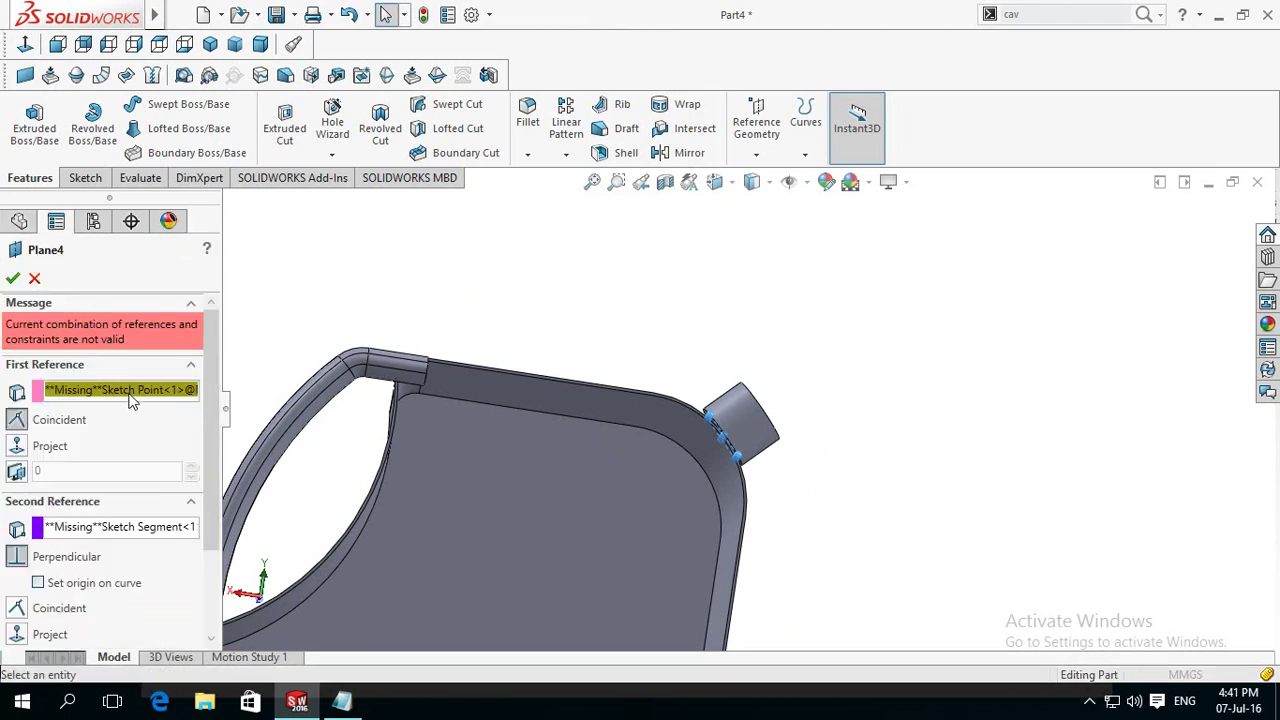
right_click(133, 397)
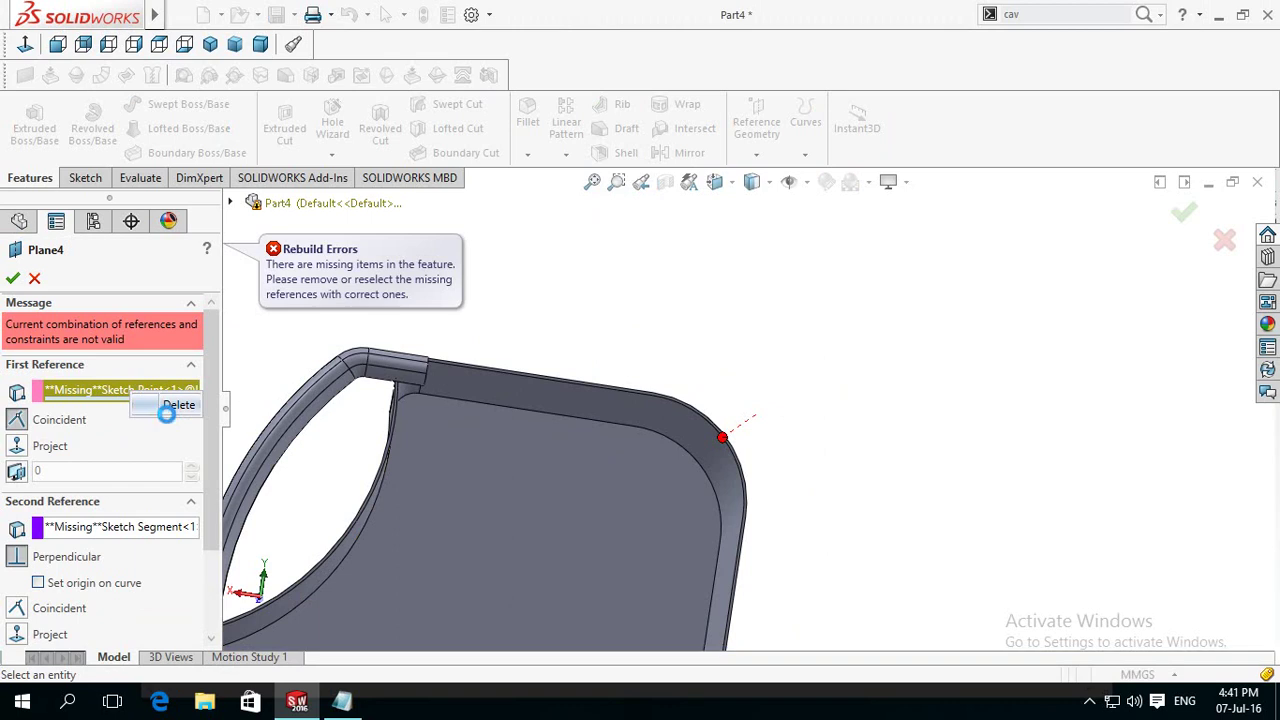
left_click(178, 406)
scroll(731, 452, "down", 2)
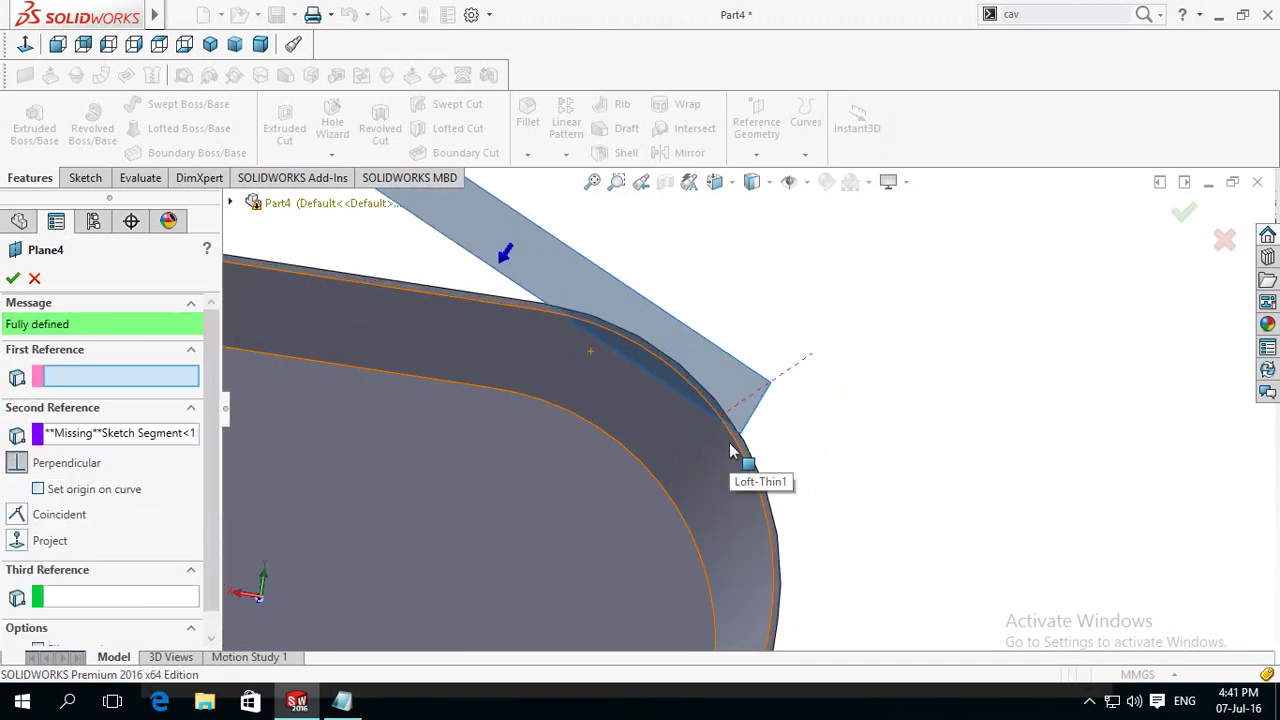
scroll(743, 463, "down", 2)
scroll(774, 417, "down", 1)
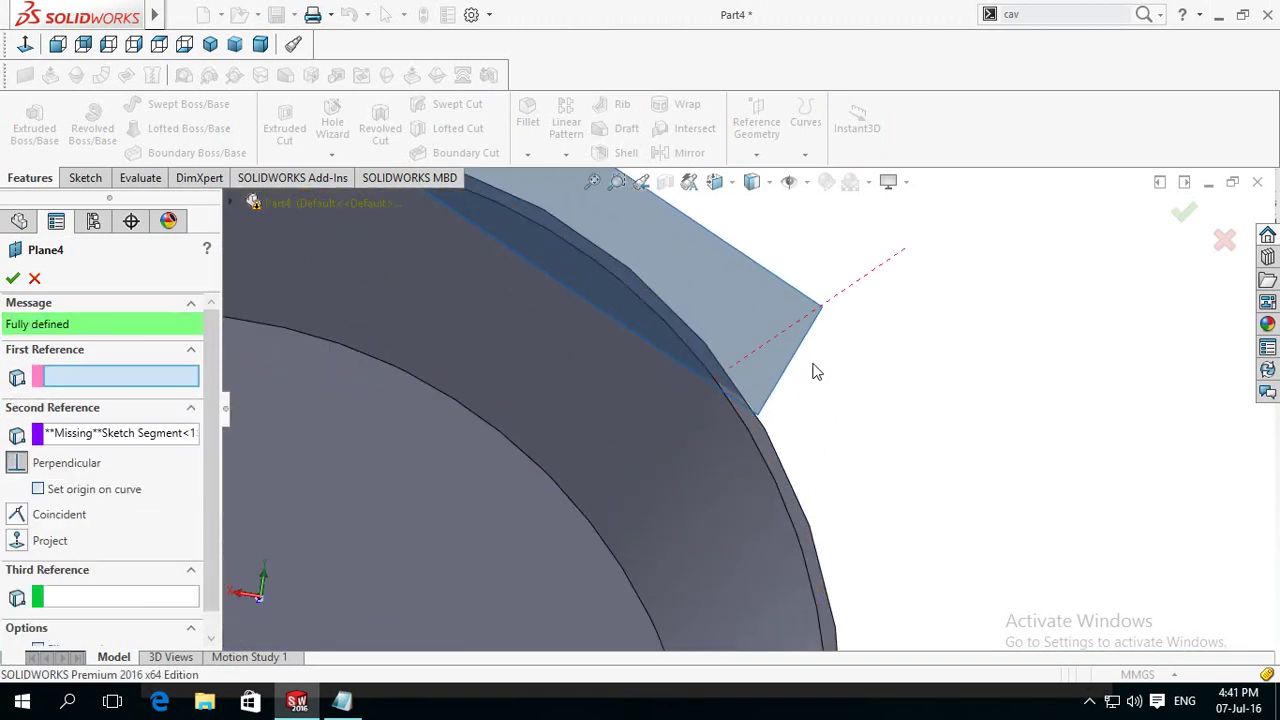
middle_click_drag(1114, 386, 1014, 414)
left_click(34, 279)
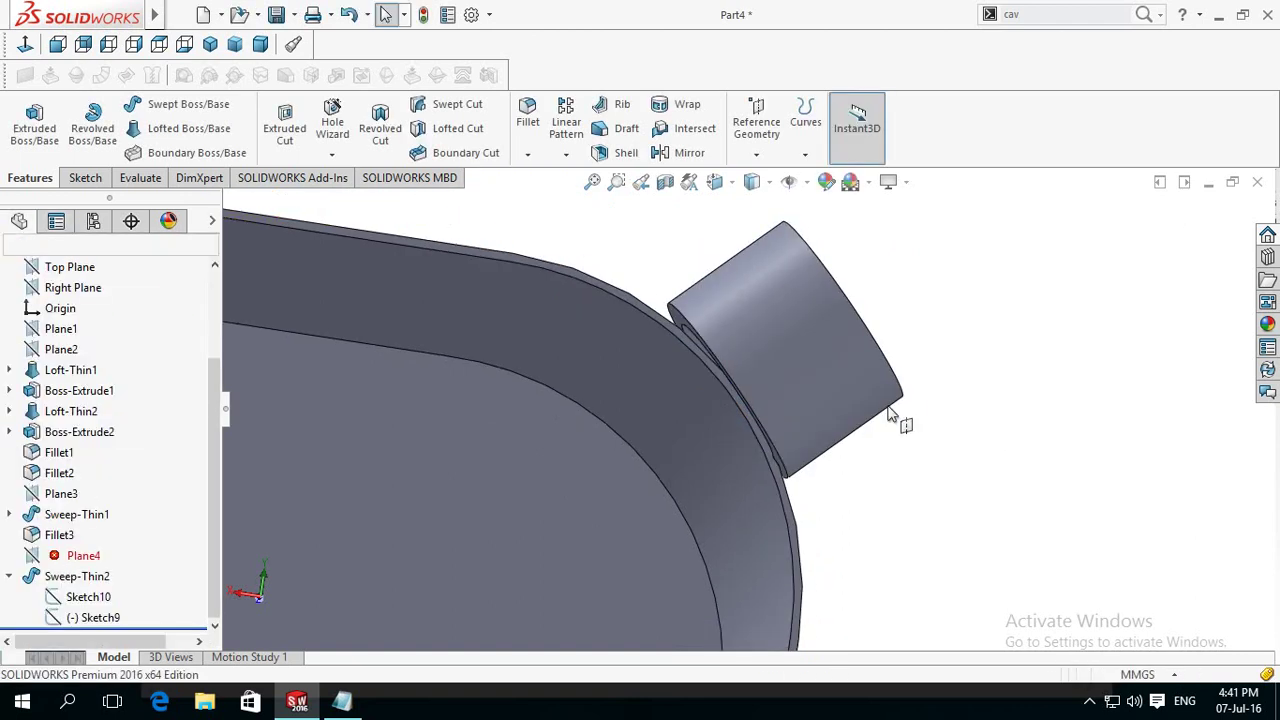
scroll(892, 415, "up", 3)
scroll(892, 415, "up", 3)
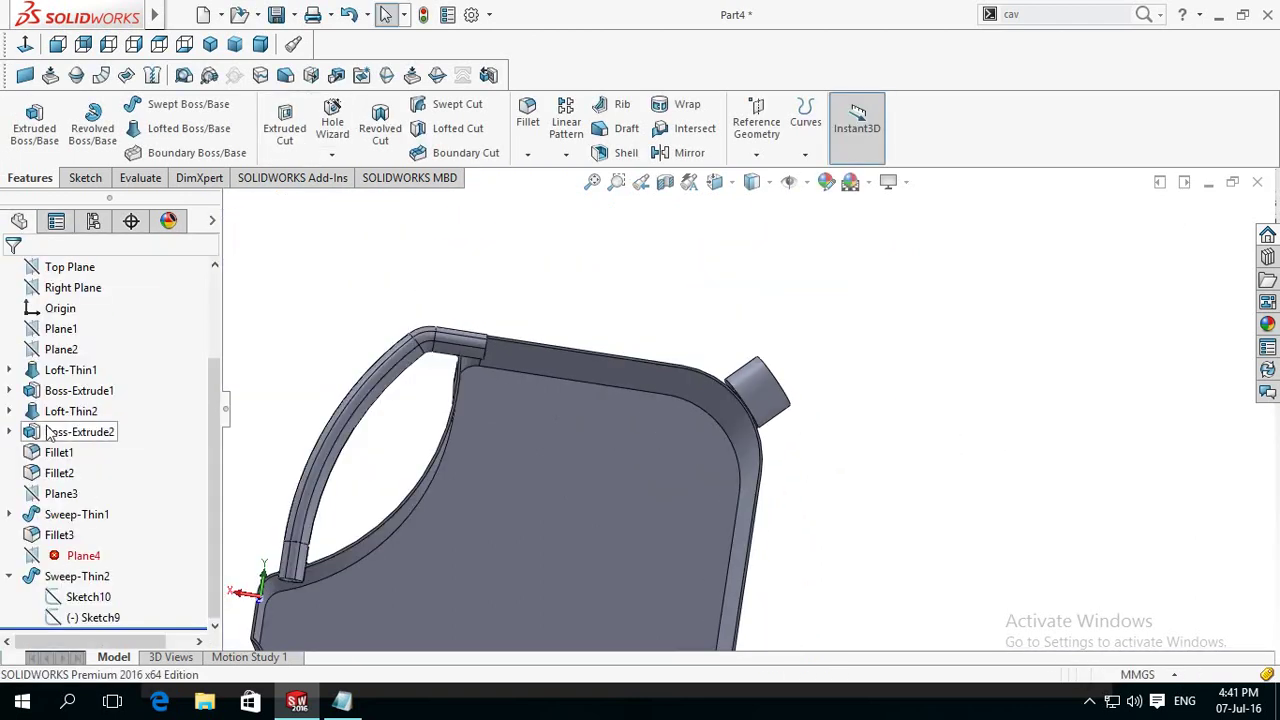
Step: Delete Plane4 together with its child spout sweep and circle sketch
right_click(42, 565)
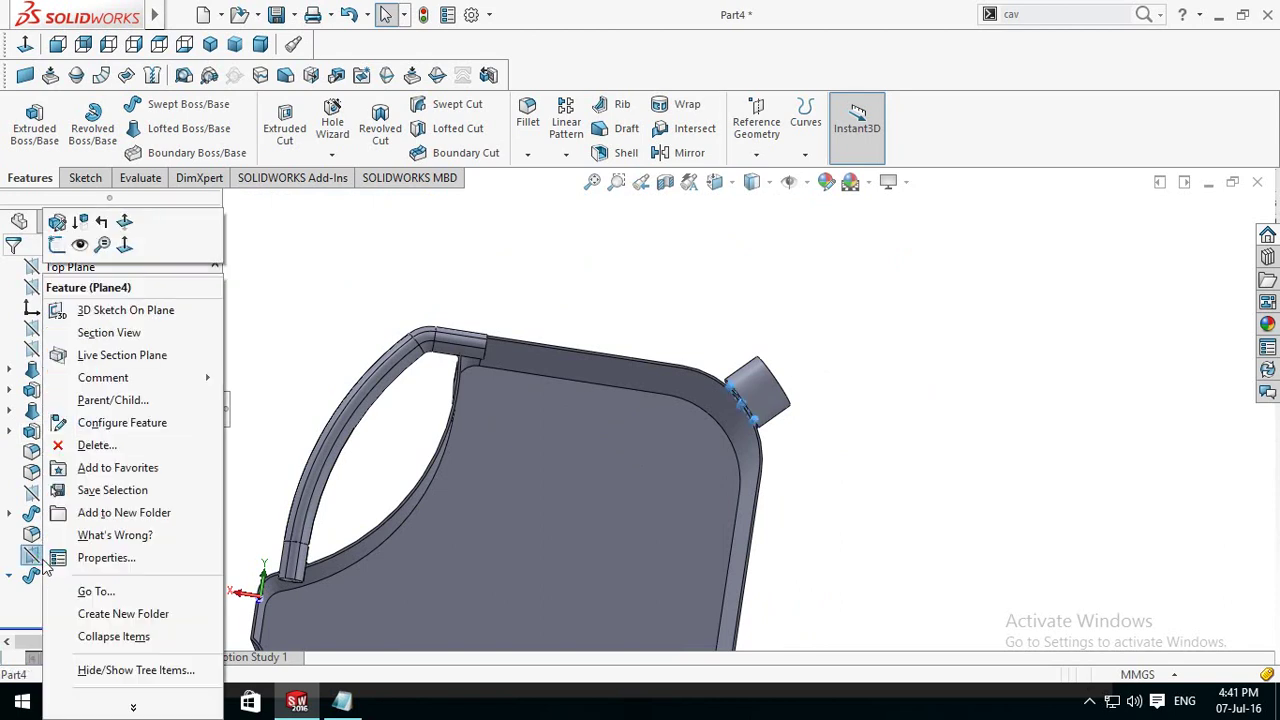
left_click(80, 448)
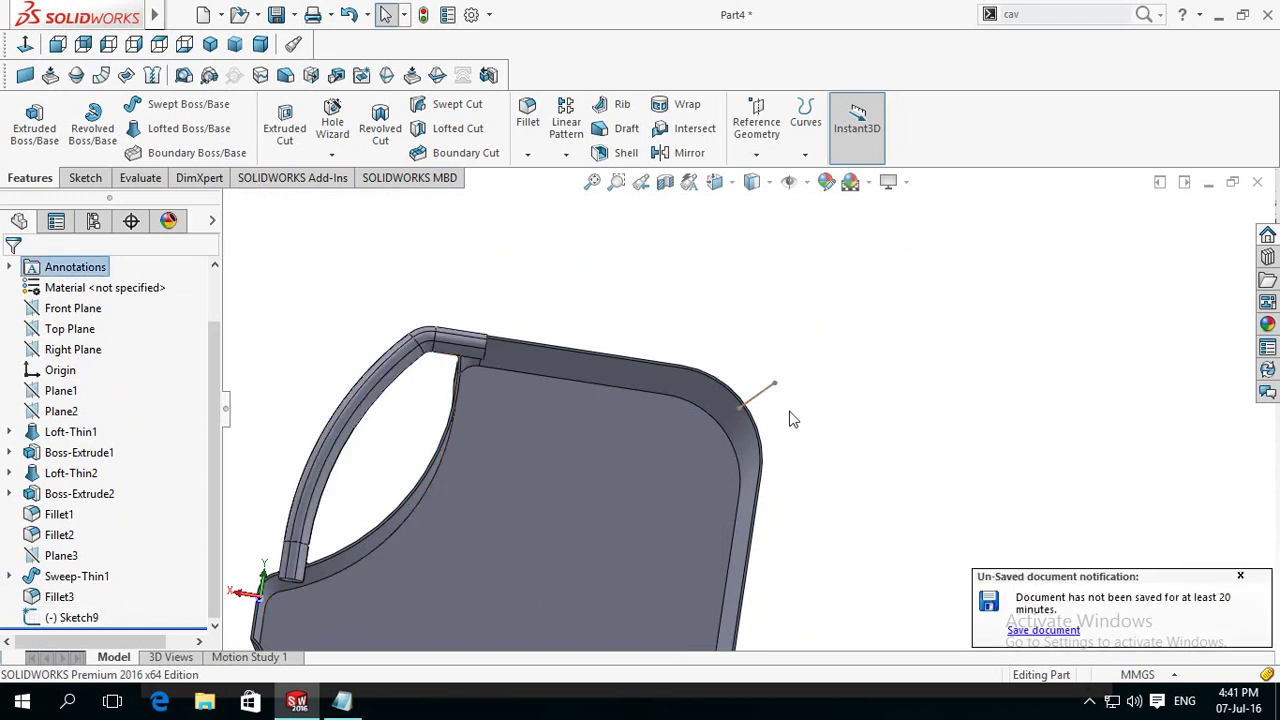
scroll(790, 418, "down", 4)
scroll(790, 418, "up", 2)
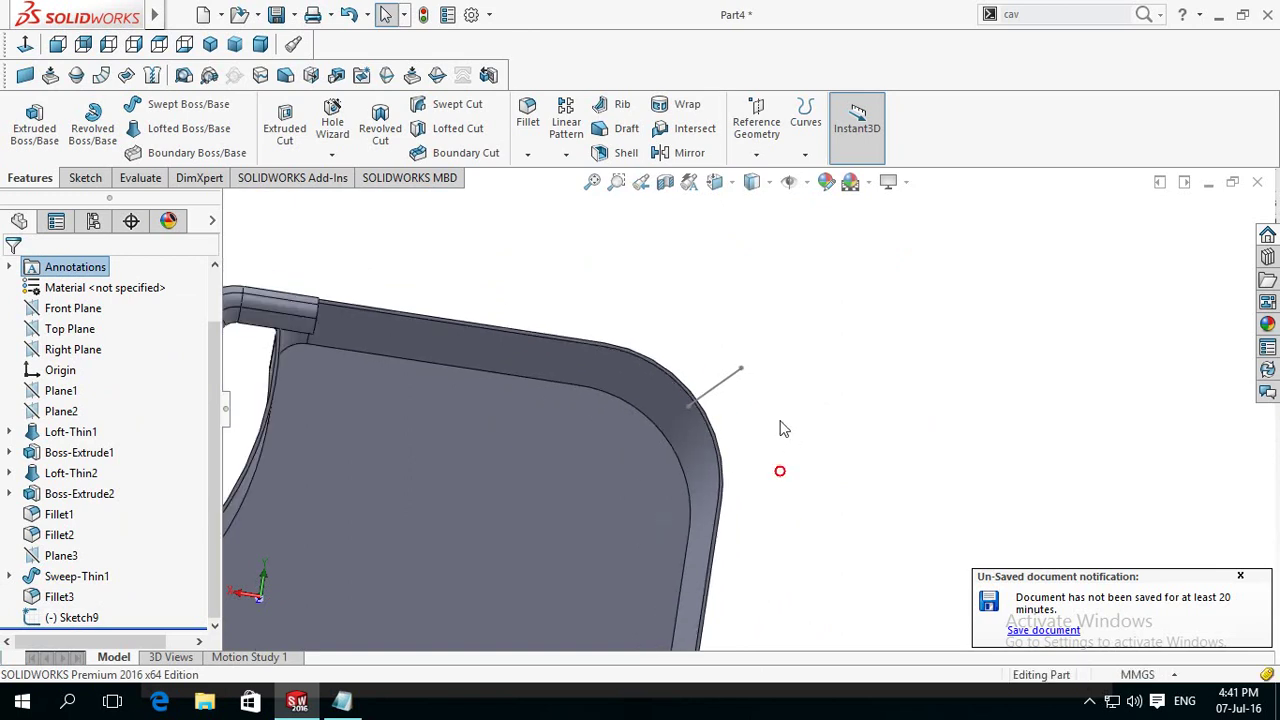
Step: Edit Sketch9 to shift the path line's inner endpoint along the corner
left_click(722, 383)
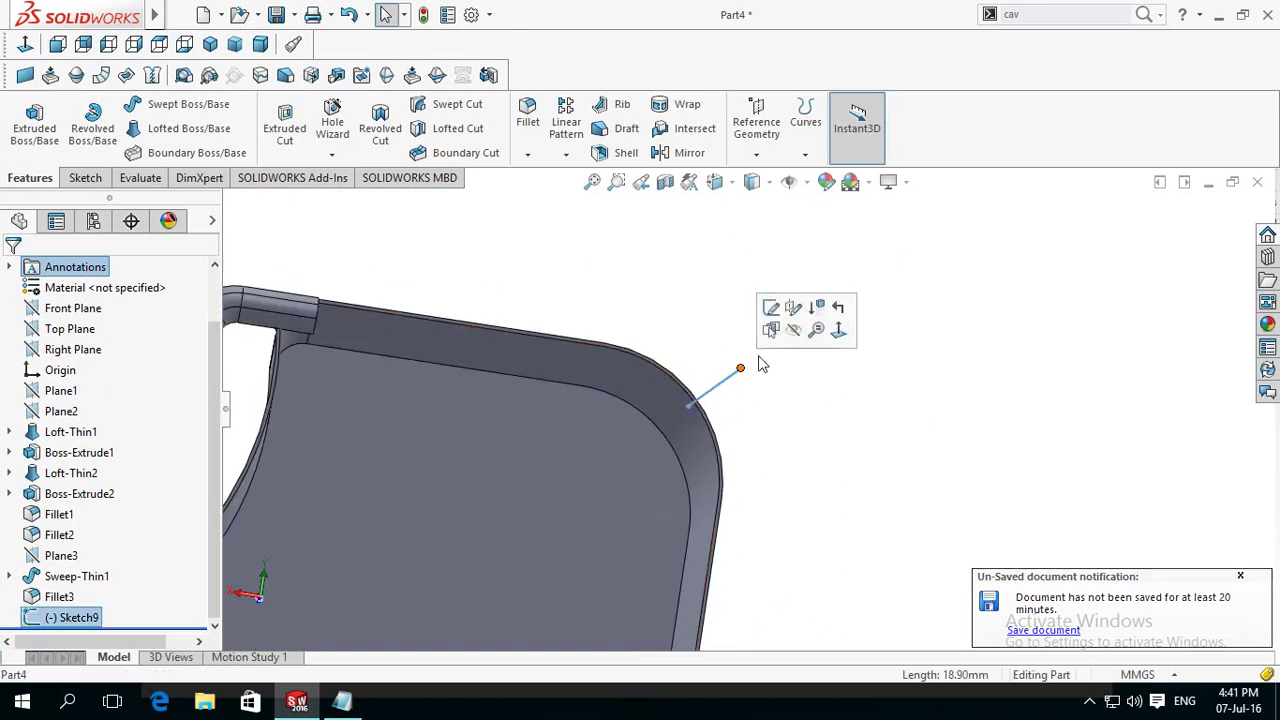
left_click(771, 310)
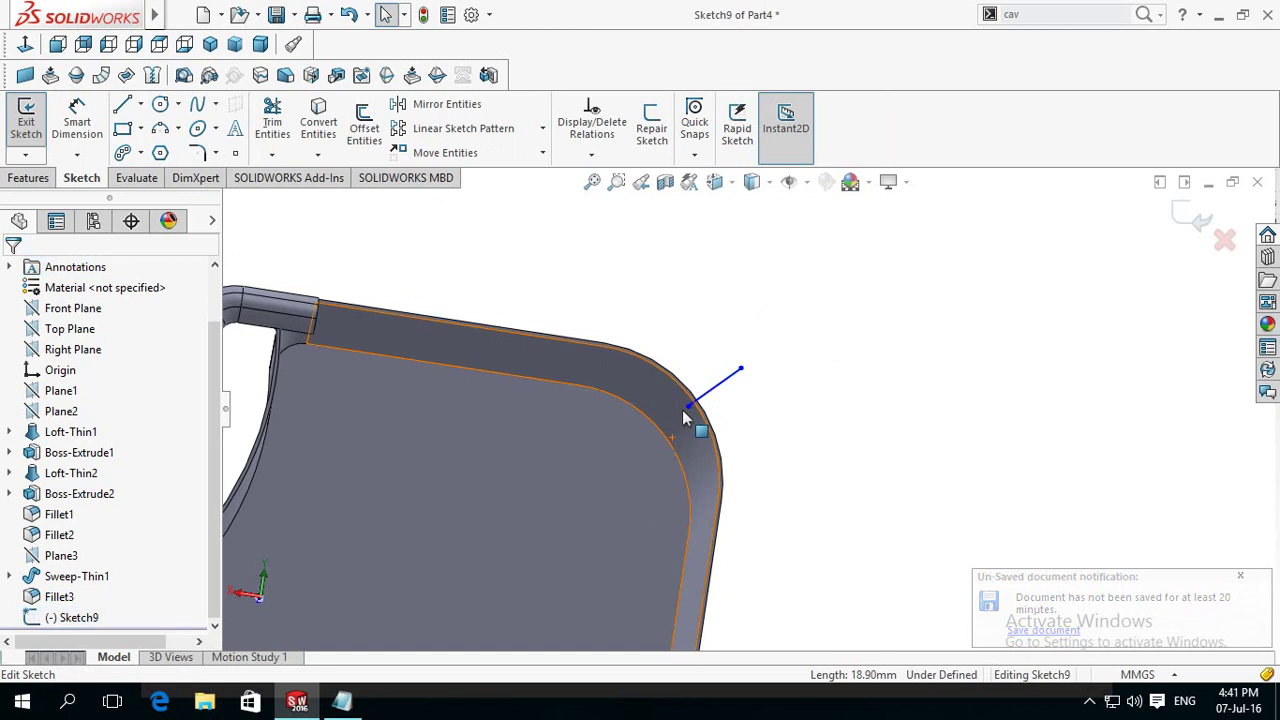
mouse_move(690, 412)
left_mouse_down()
mouse_move(660, 424)
mouse_move(670, 419)
left_mouse_up()
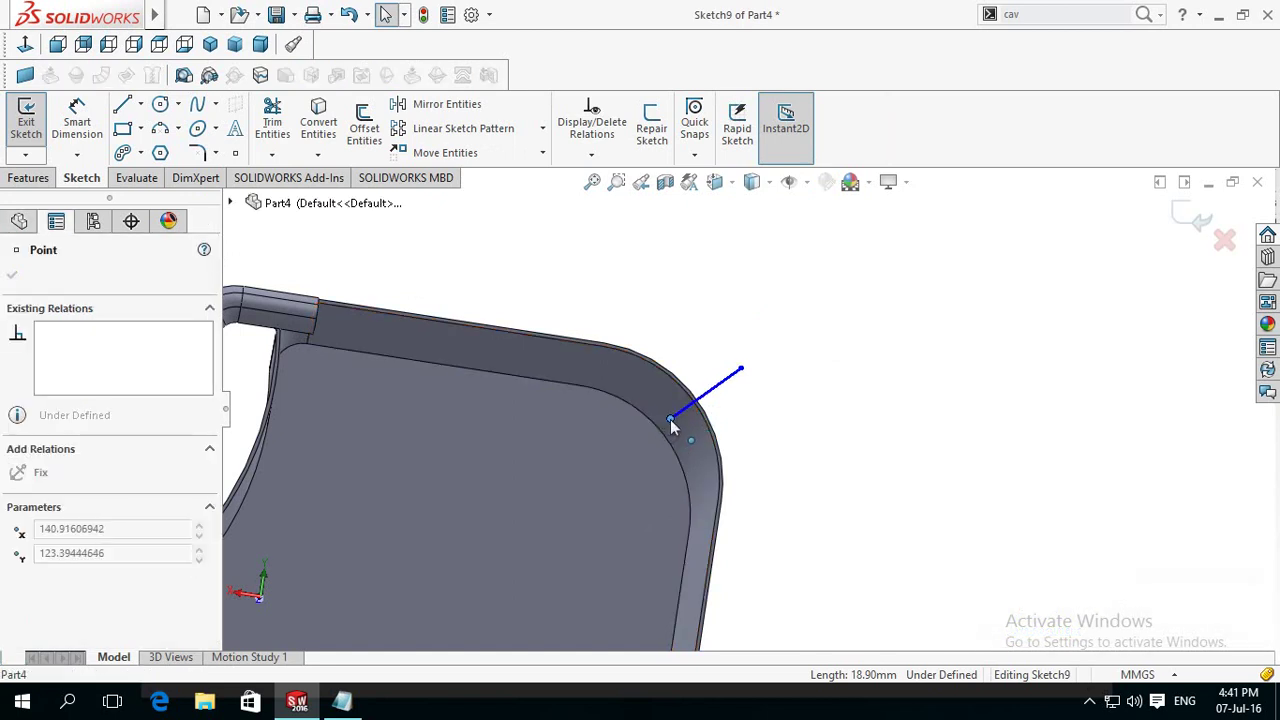
left_click(810, 443)
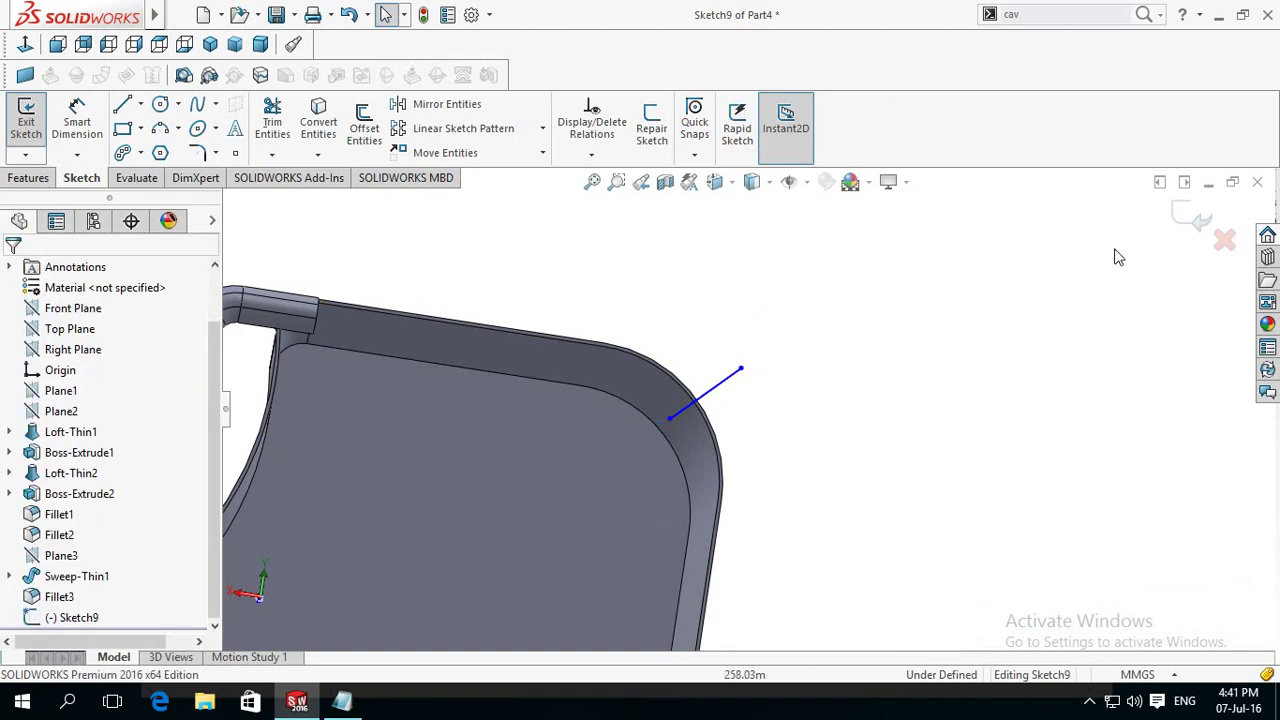
left_click(1190, 220)
Step: Create Plane5 through the line's inner endpoint, perpendicular to the line, and sketch on it
left_click(756, 154)
left_click(777, 178)
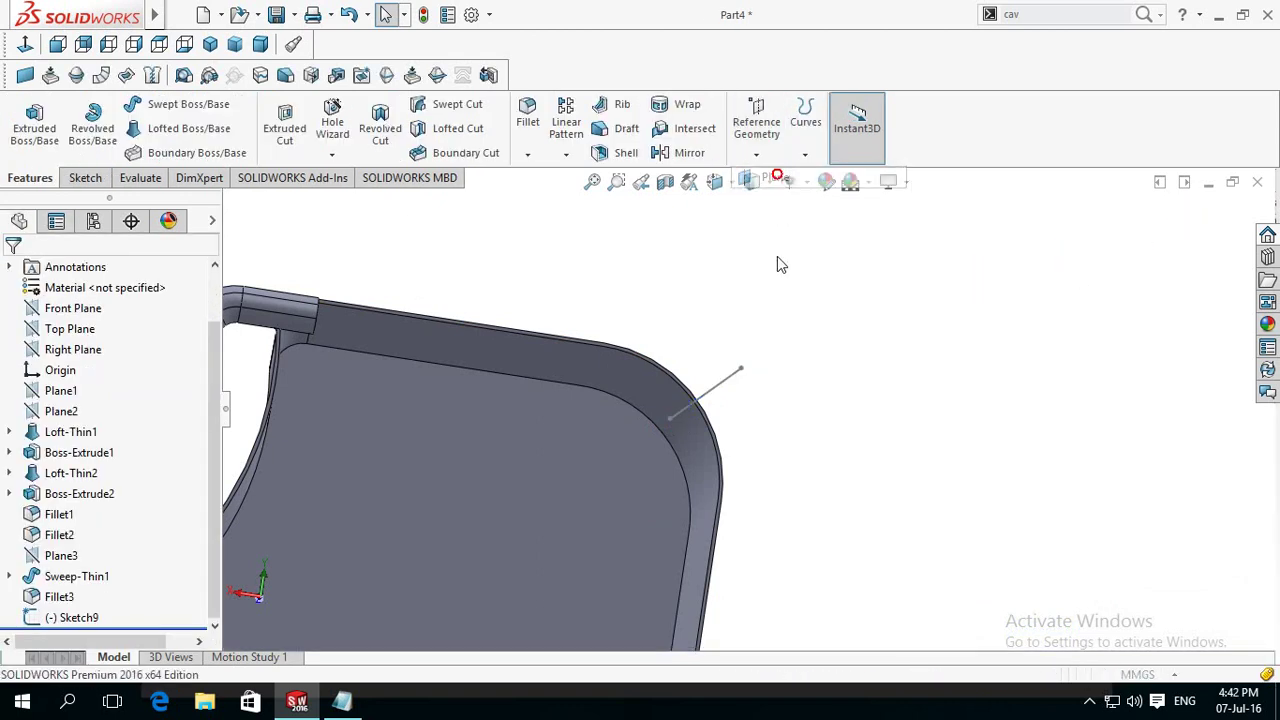
left_click(669, 418)
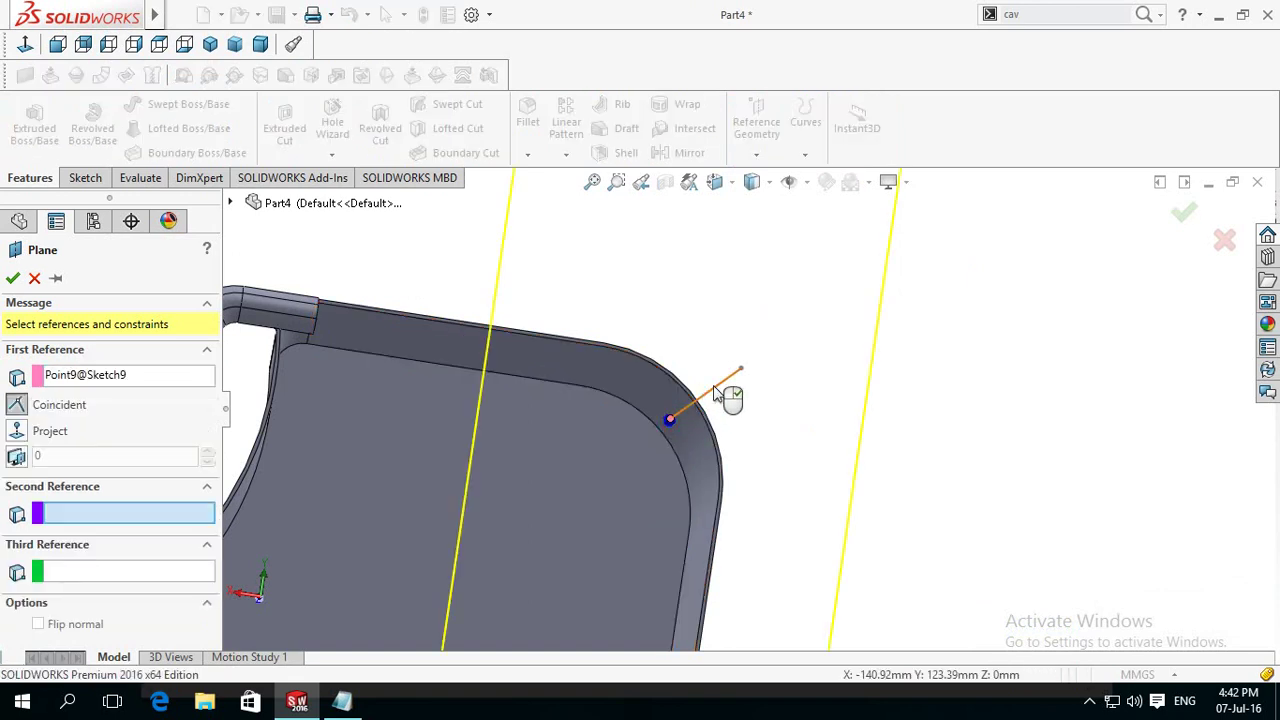
left_click(714, 390)
left_click(13, 278)
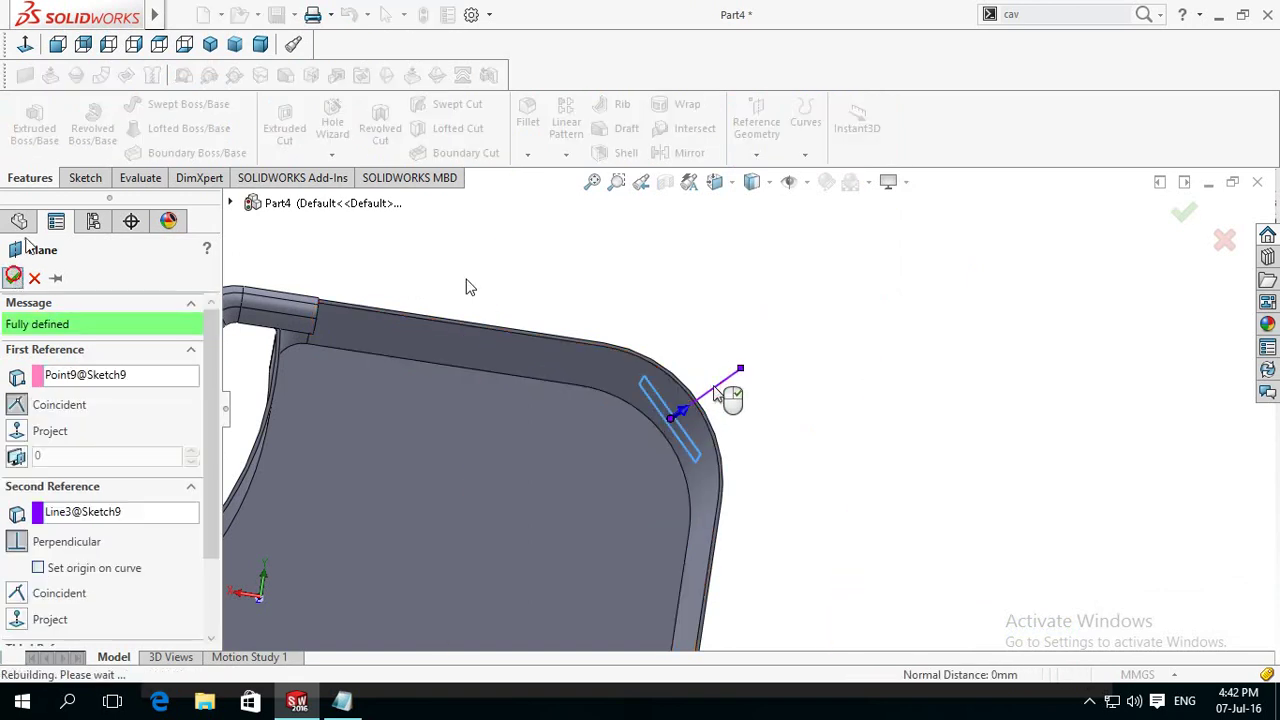
left_click(692, 451)
left_click(777, 449)
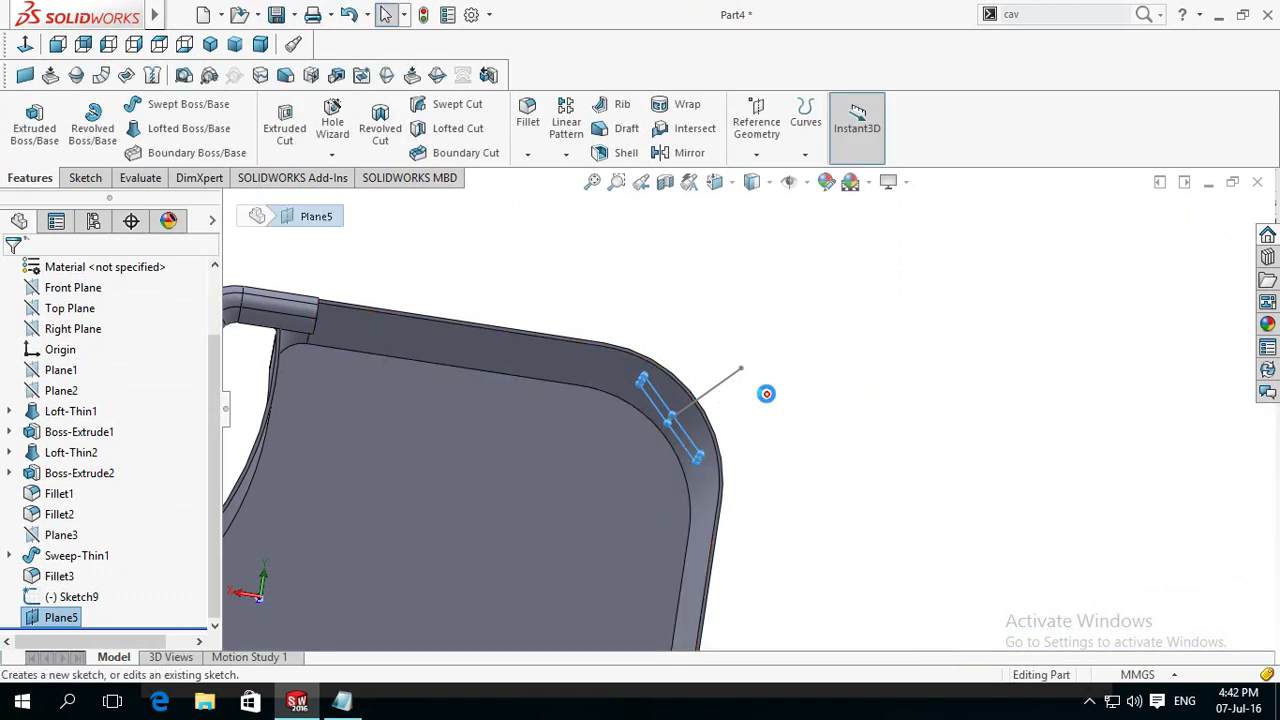
left_click(877, 448)
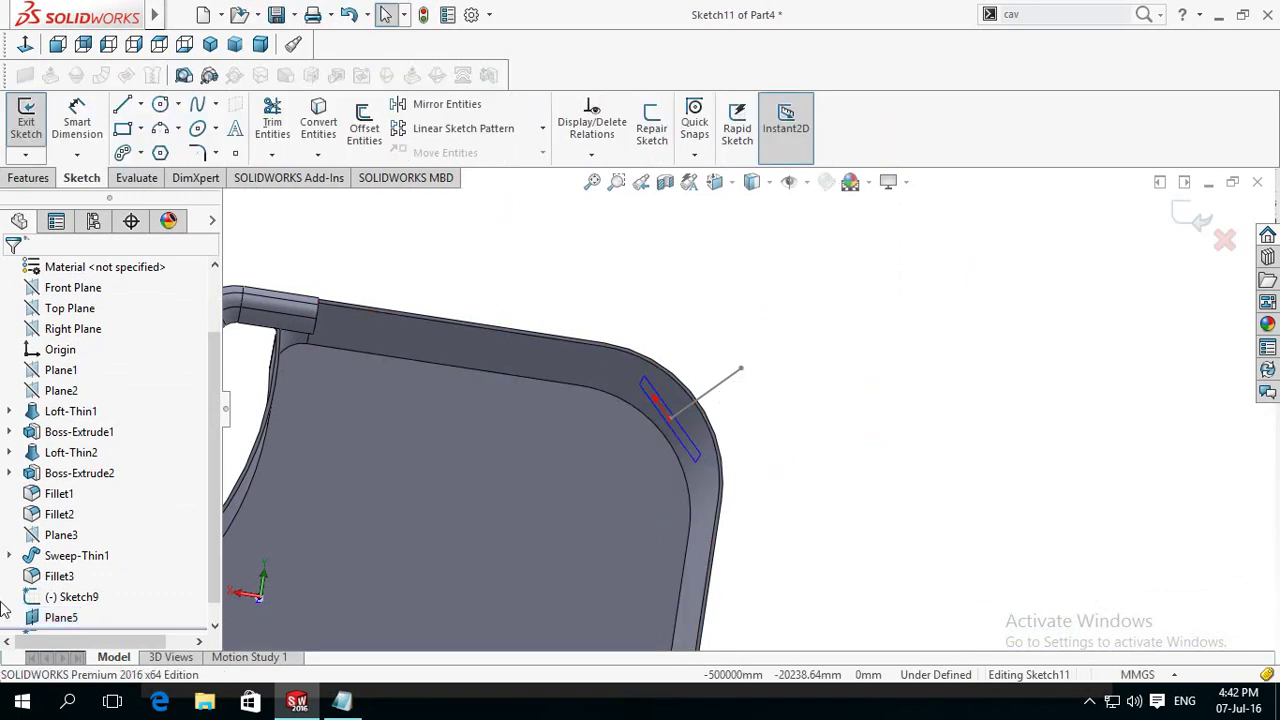
Step: Hide Plane5 and view the sketch plane Normal To
left_click(27, 620)
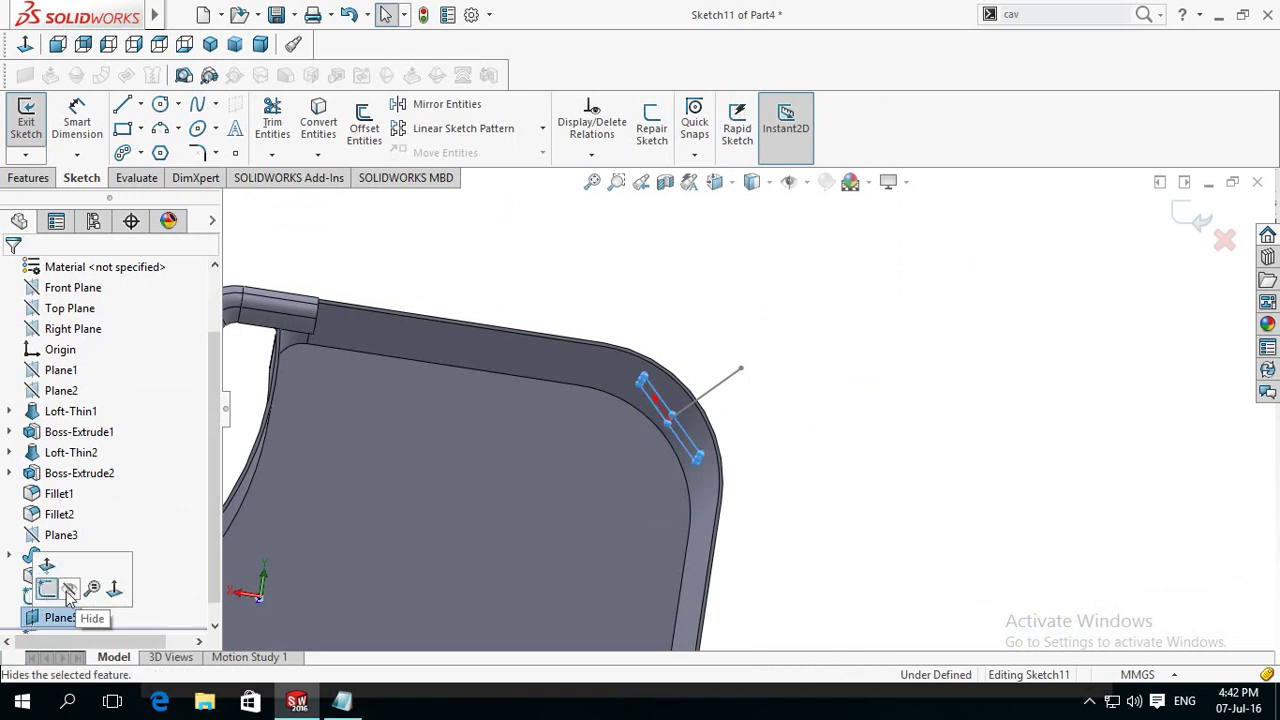
left_click(65, 590)
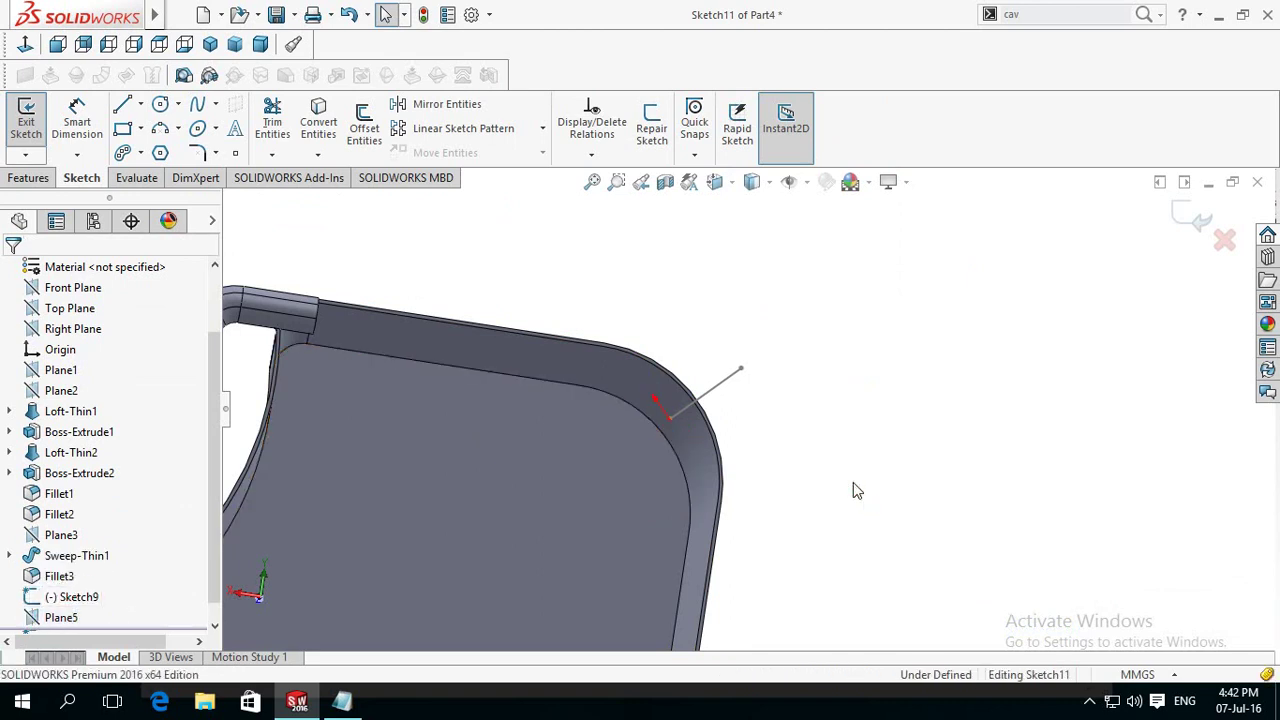
left_click(25, 45)
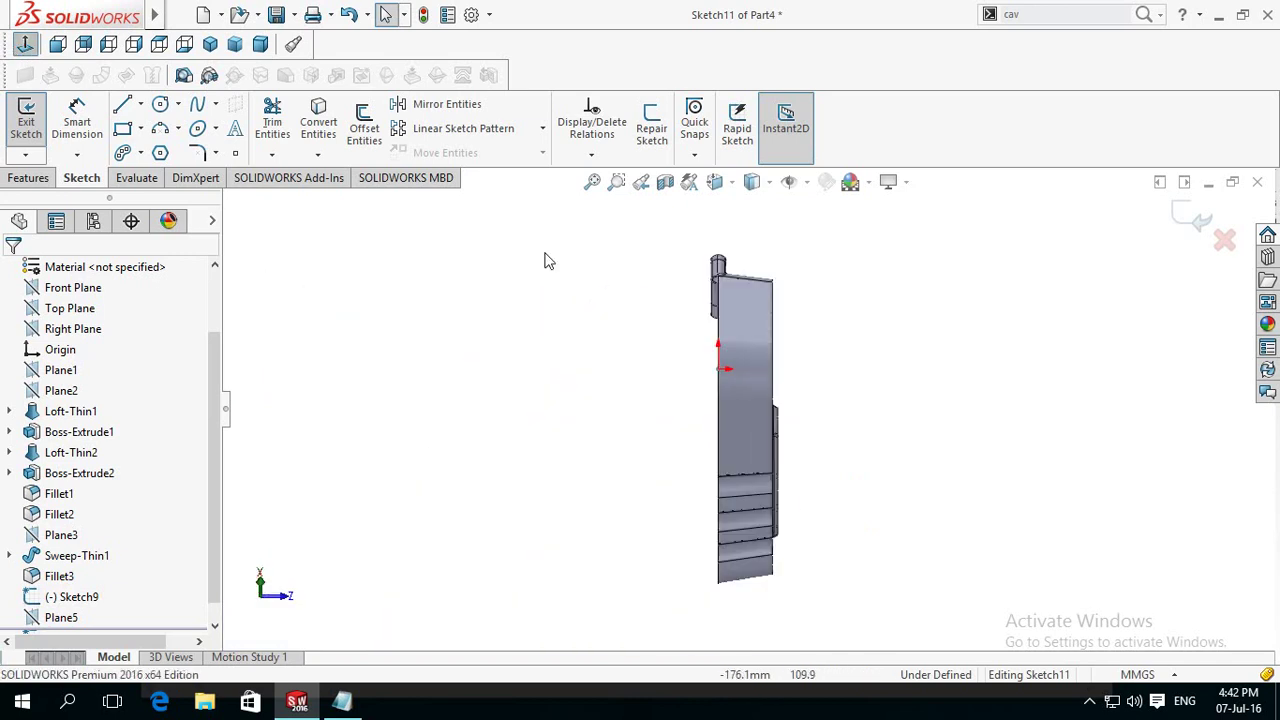
Step: Draw a circle centred on the origin, redoing a misplaced first attempt
left_click(160, 106)
scroll(900, 390, "down", 3)
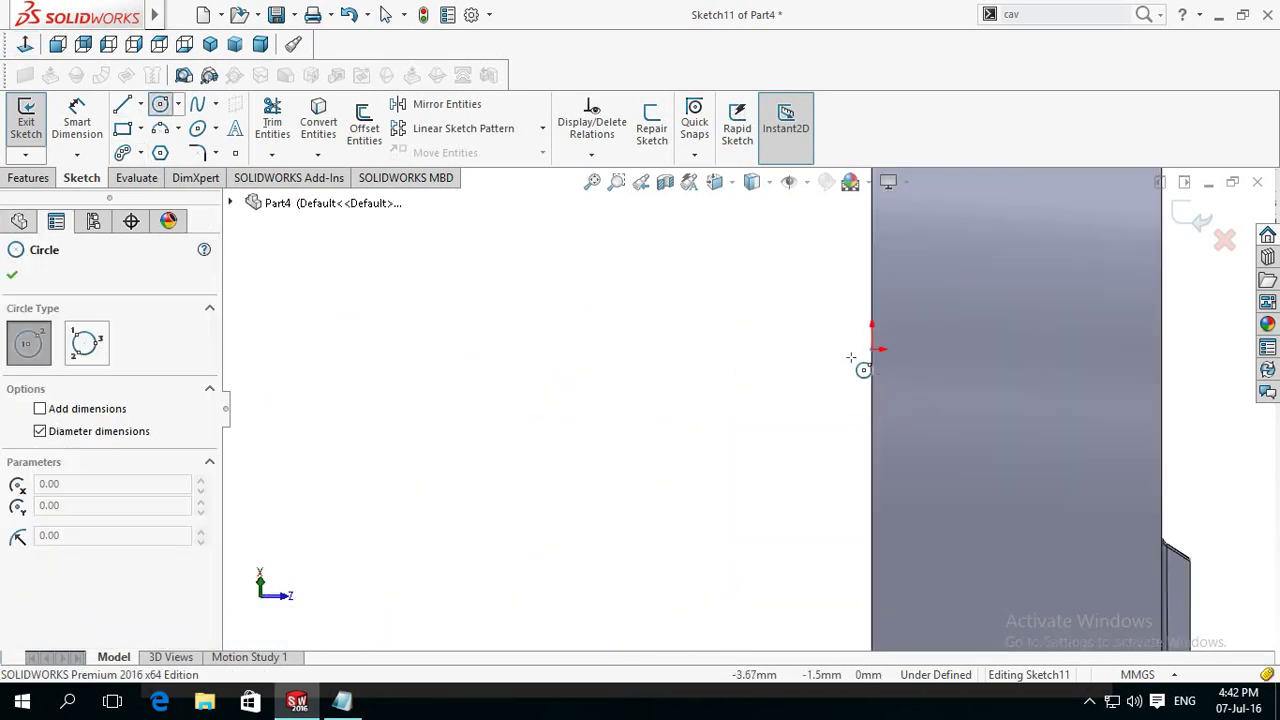
left_click(871, 347)
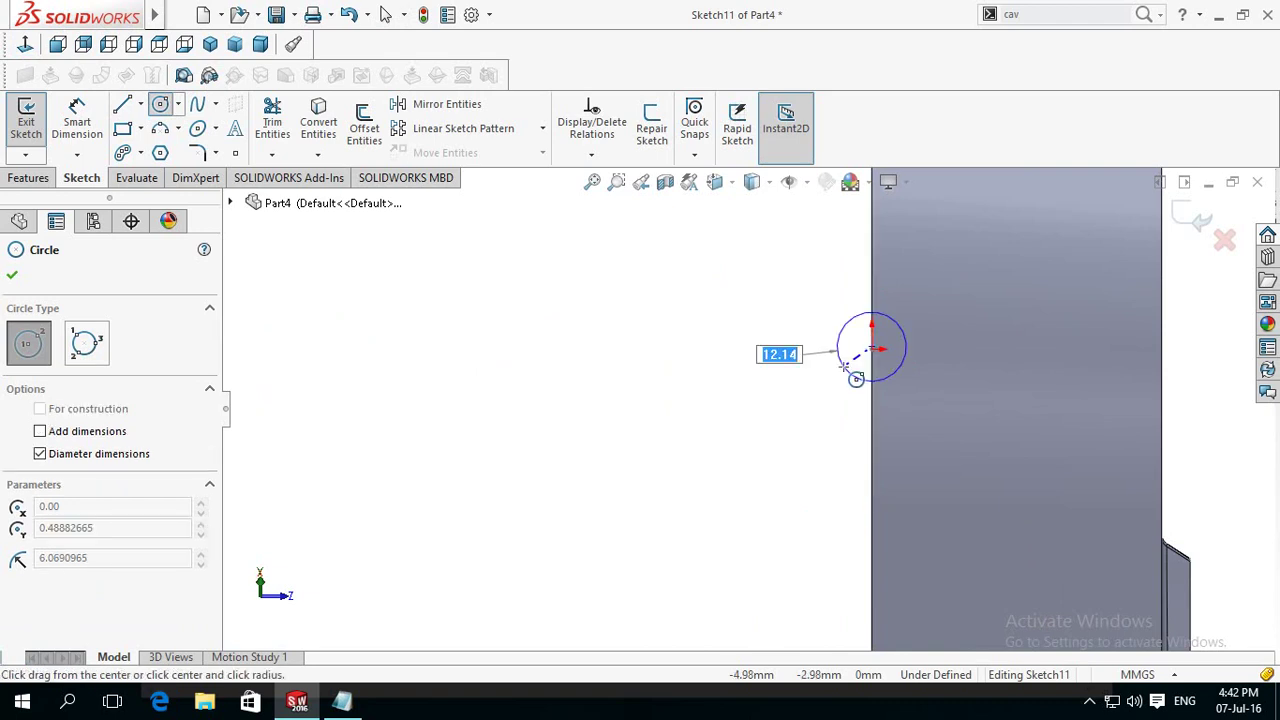
key("Escape")
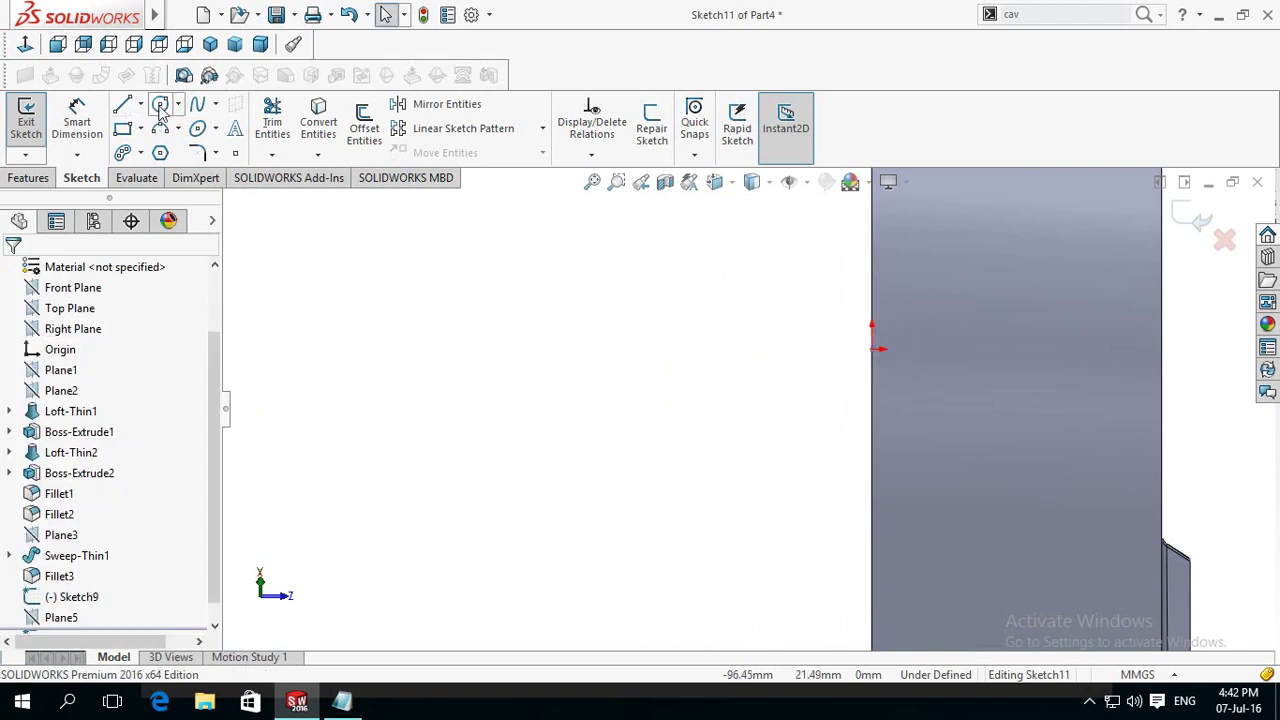
left_click(162, 108)
scroll(800, 376, "down", 2)
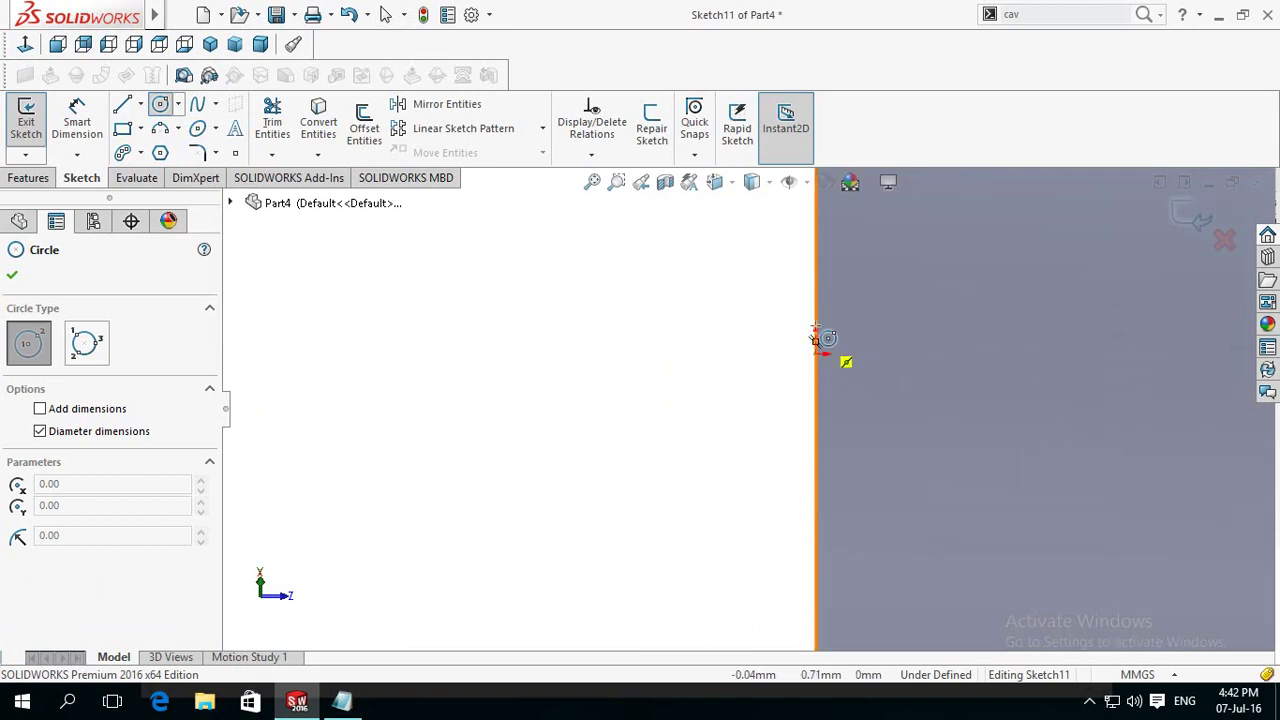
scroll(683, 377, "up", 1)
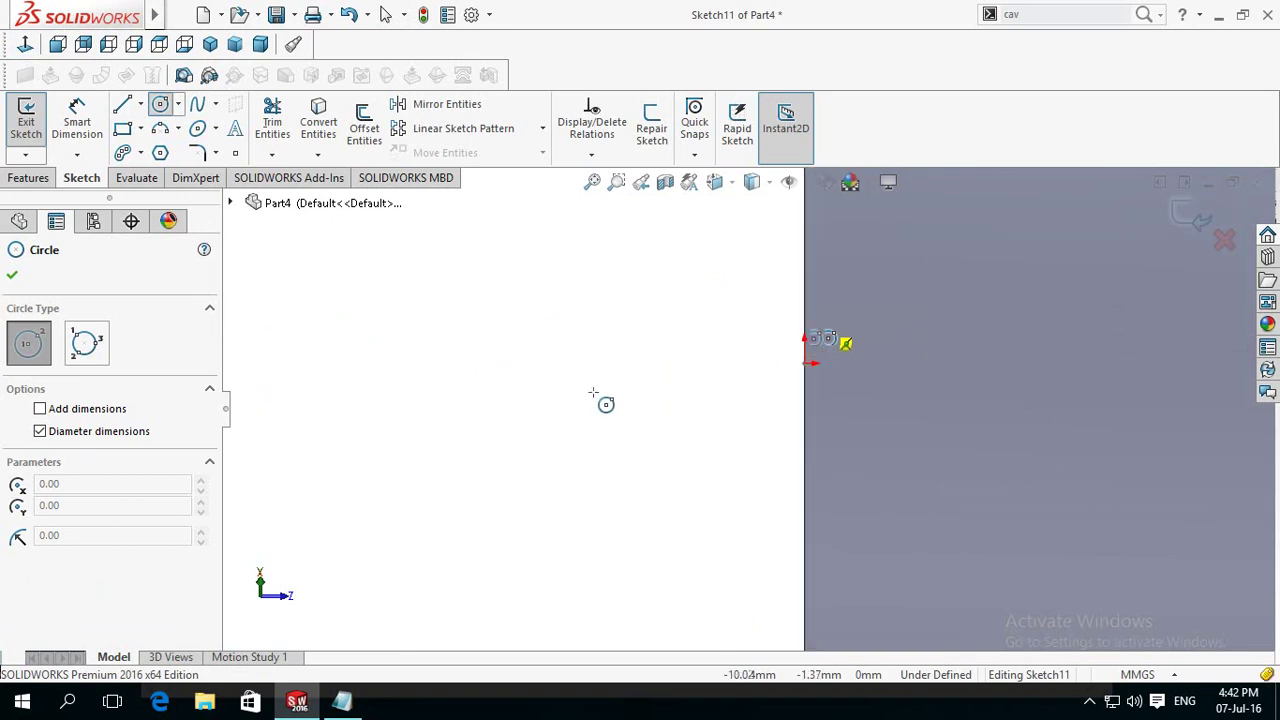
scroll(593, 393, "up", 1)
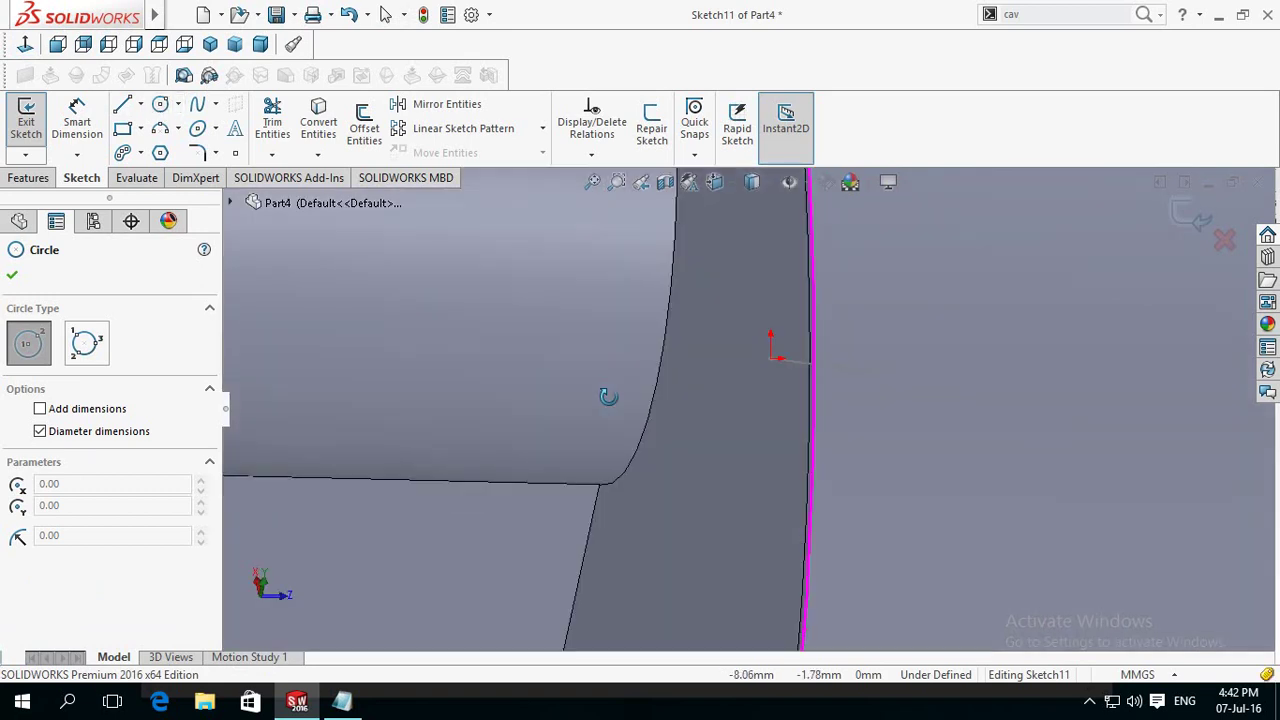
left_click(770, 358)
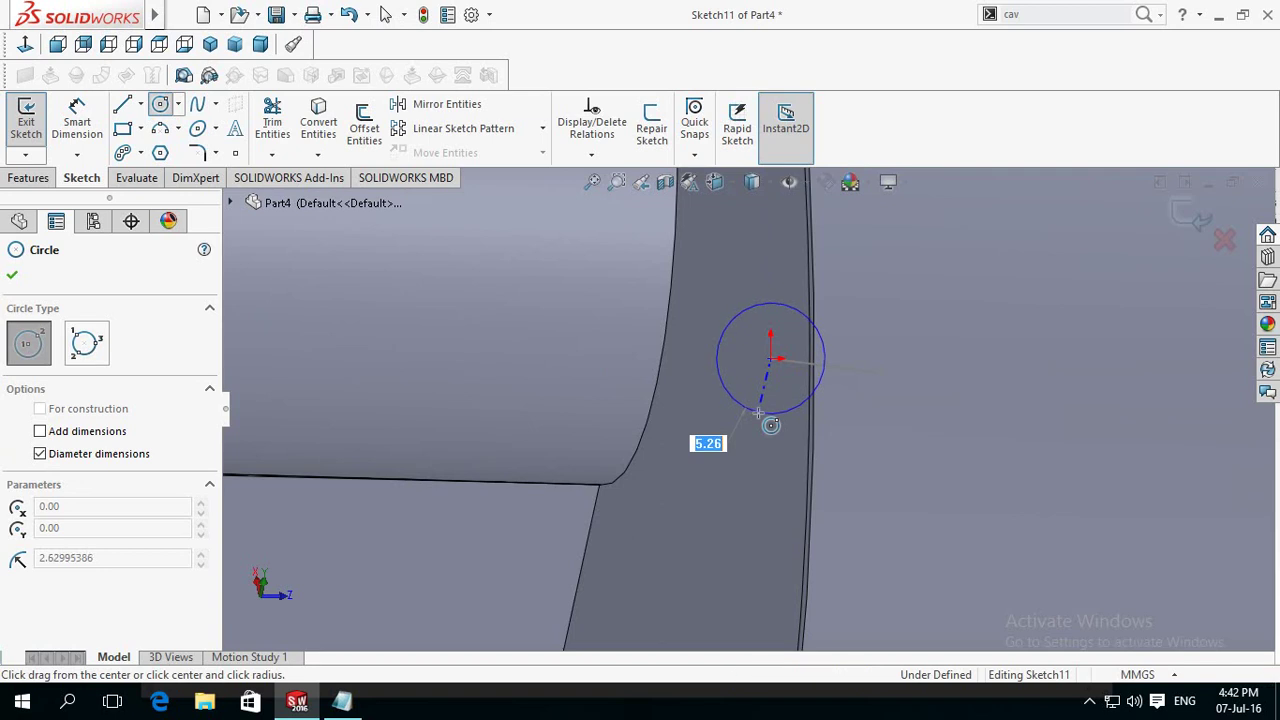
Step: Dimension the circle's diameter to 25 mm and exit the sketch
left_click(759, 413)
right_click_drag(700, 491, 700, 445)
left_click(745, 413)
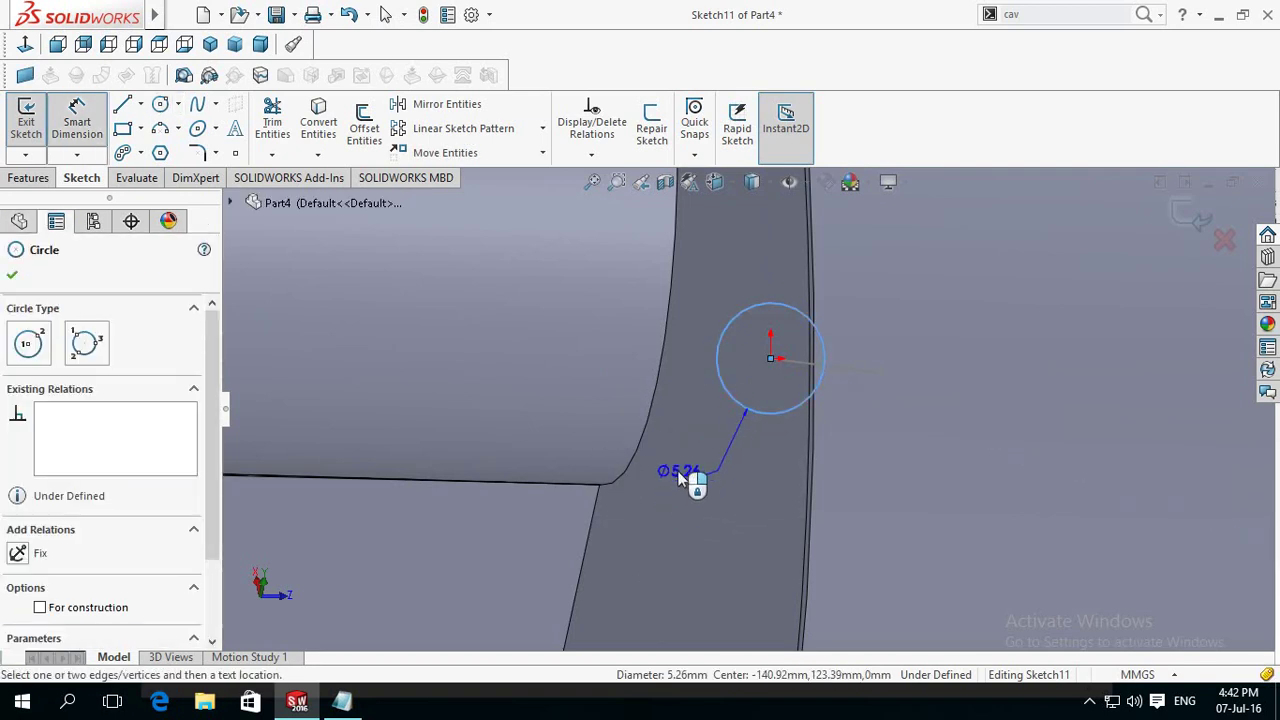
left_click(680, 478)
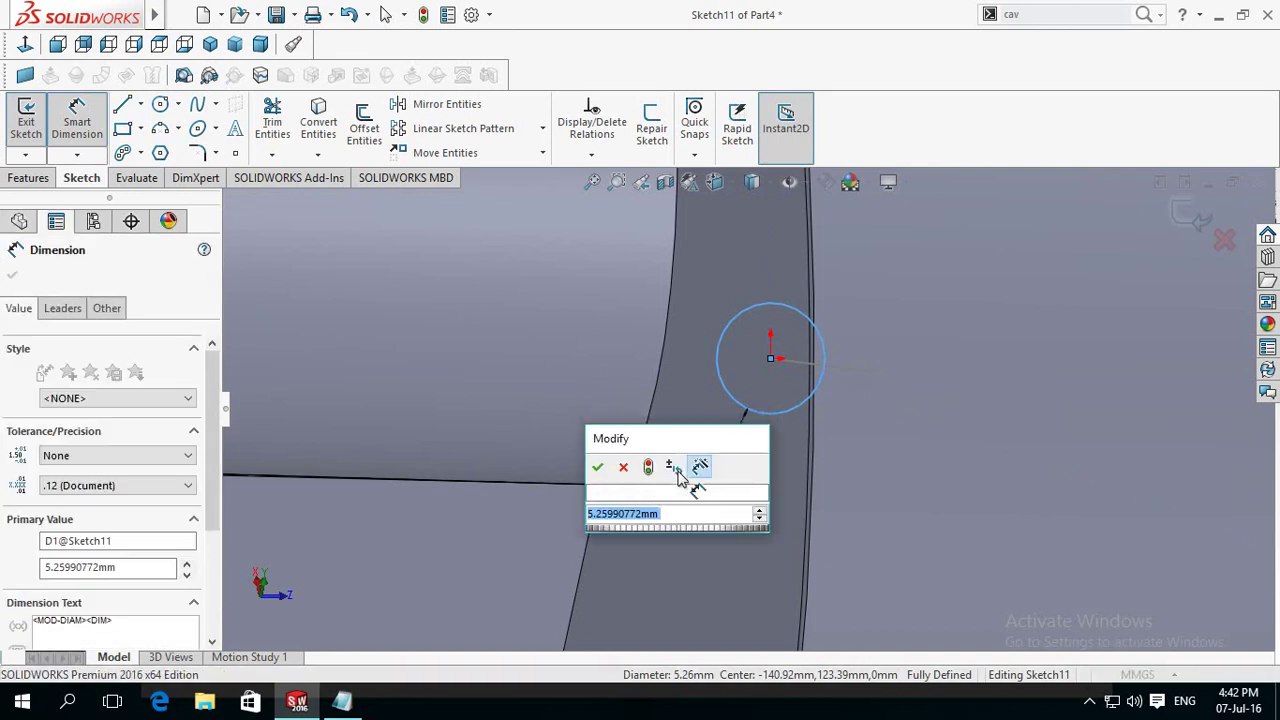
type("25")
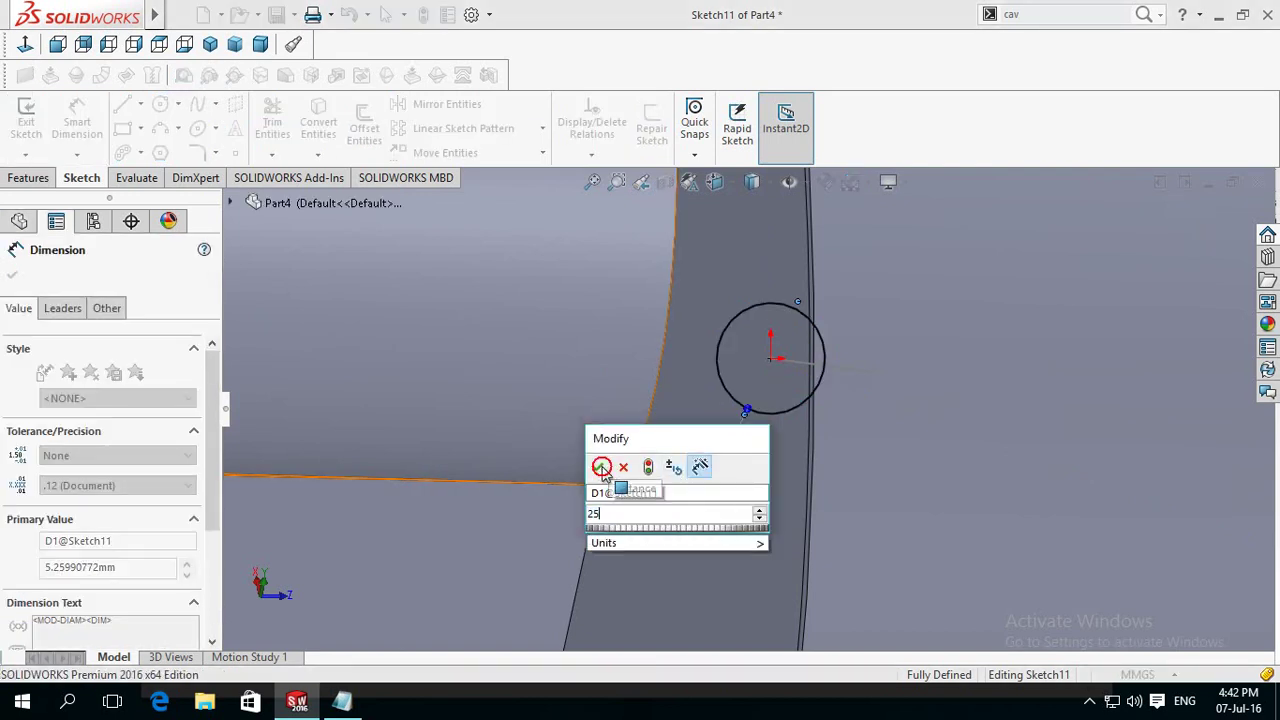
left_click(601, 467)
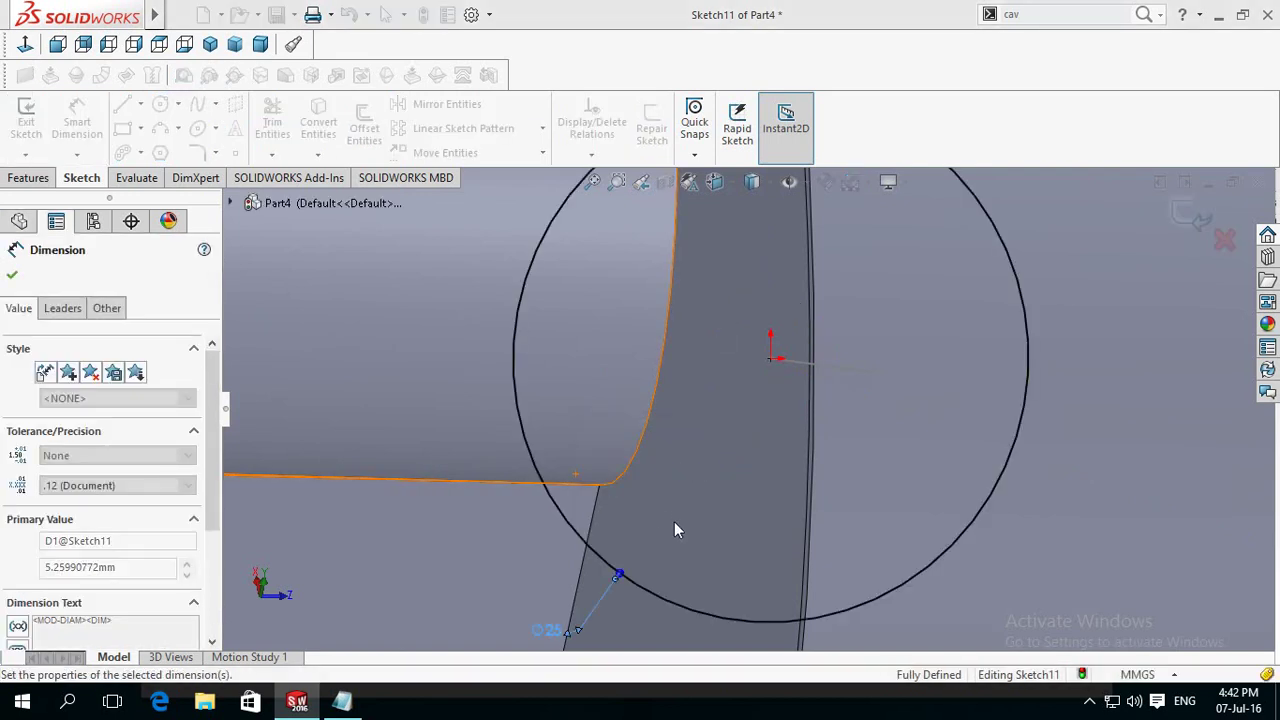
scroll(674, 530, "up", 3)
scroll(674, 530, "up", 2)
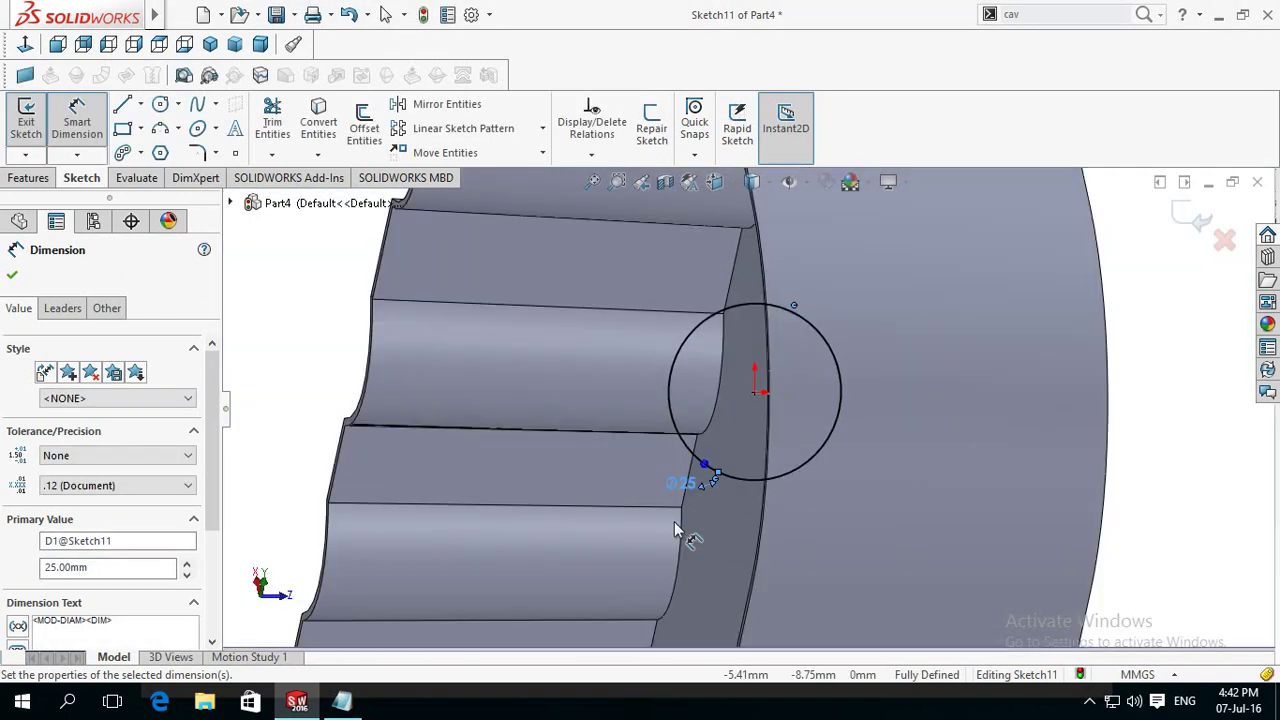
scroll(674, 530, "up", 3)
left_click(1192, 218)
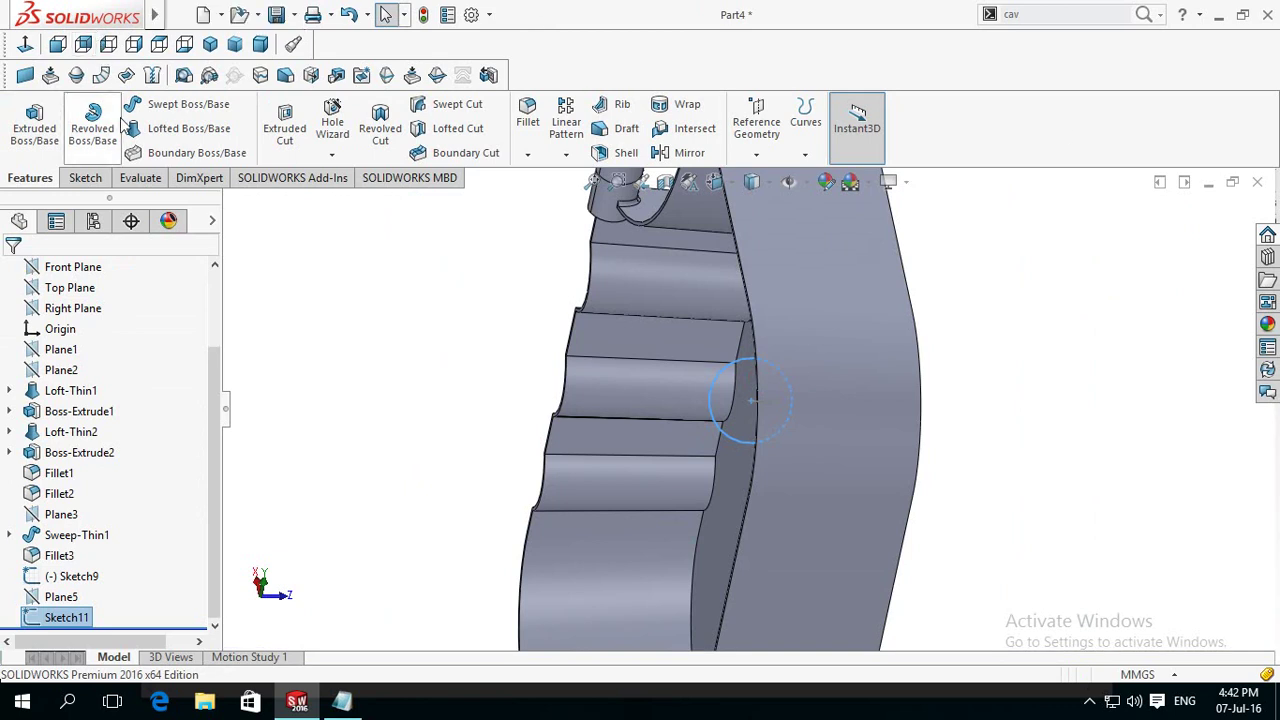
Step: Create a solid Swept Boss with Sketch11 as profile and Sketch9 as path
left_click(180, 130)
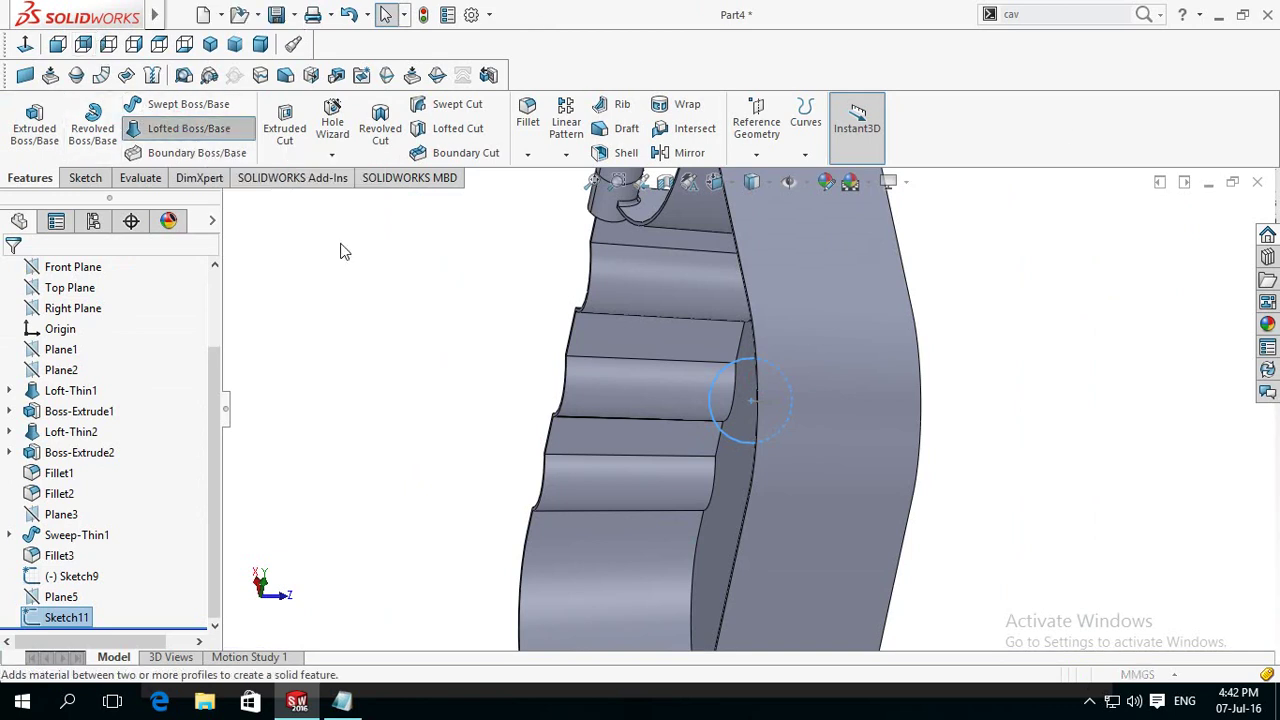
key("Escape")
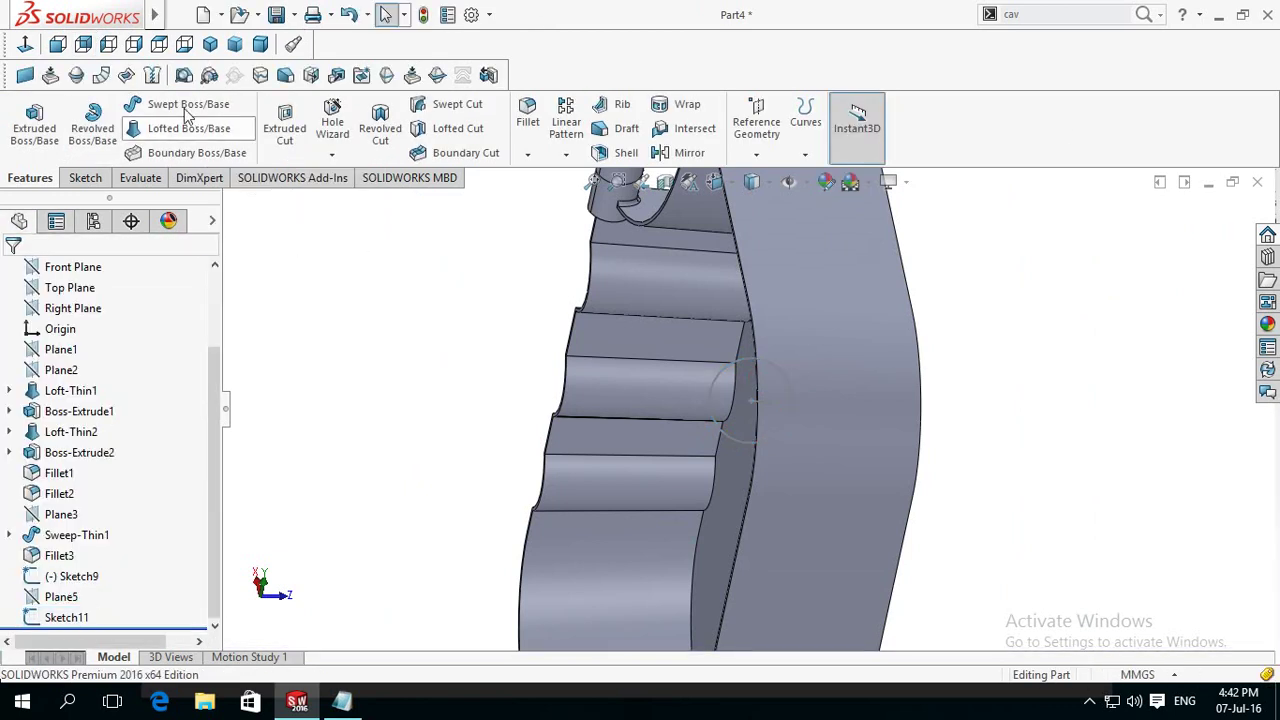
left_click(185, 107)
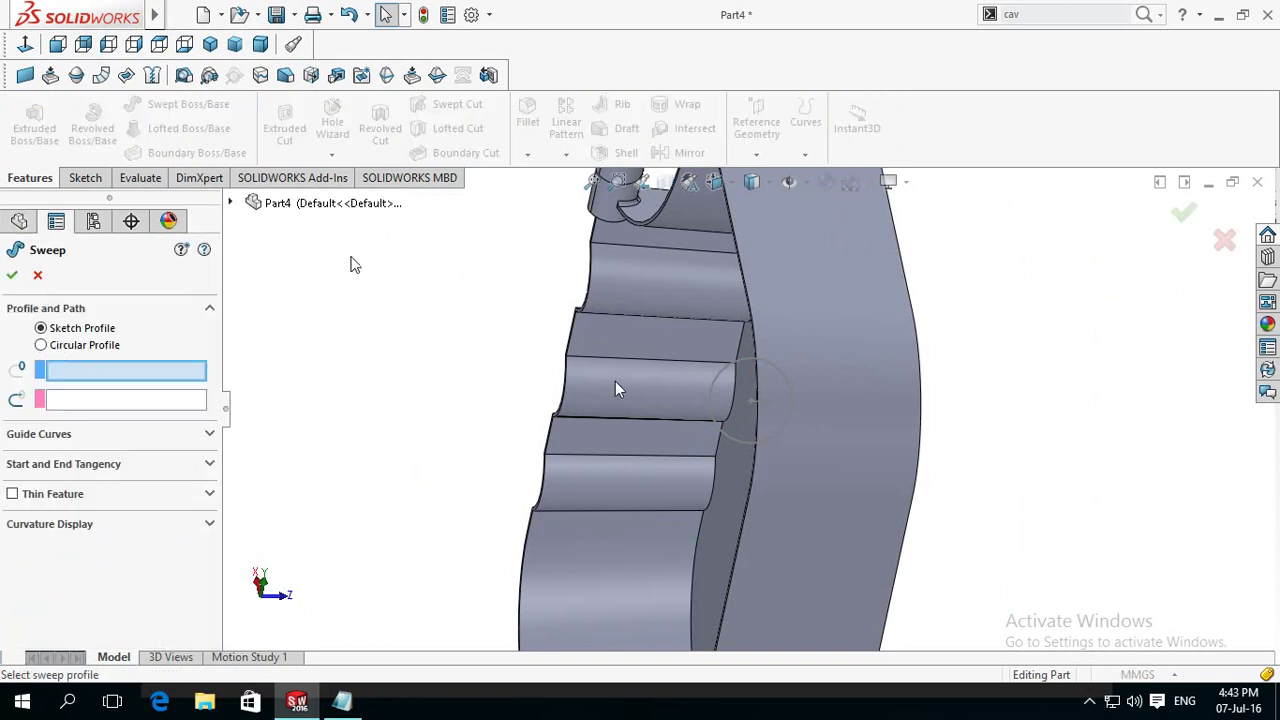
left_click(733, 448)
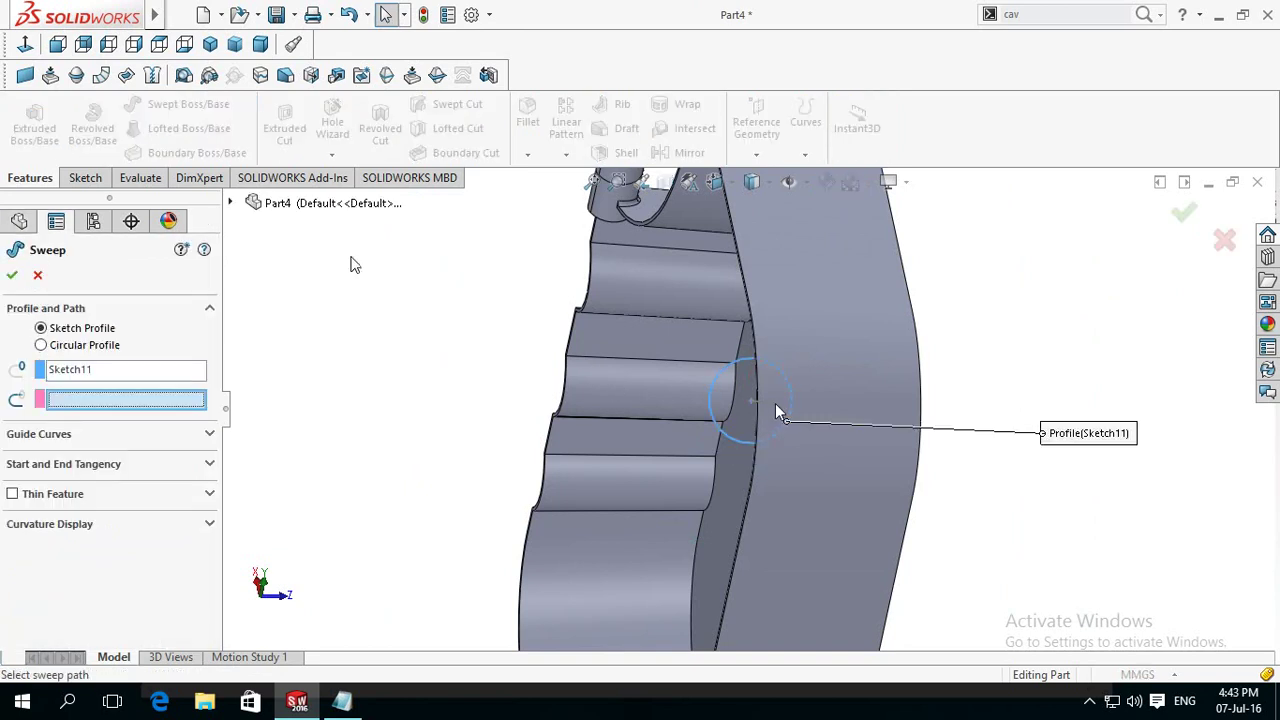
middle_click_drag(824, 468, 903, 414)
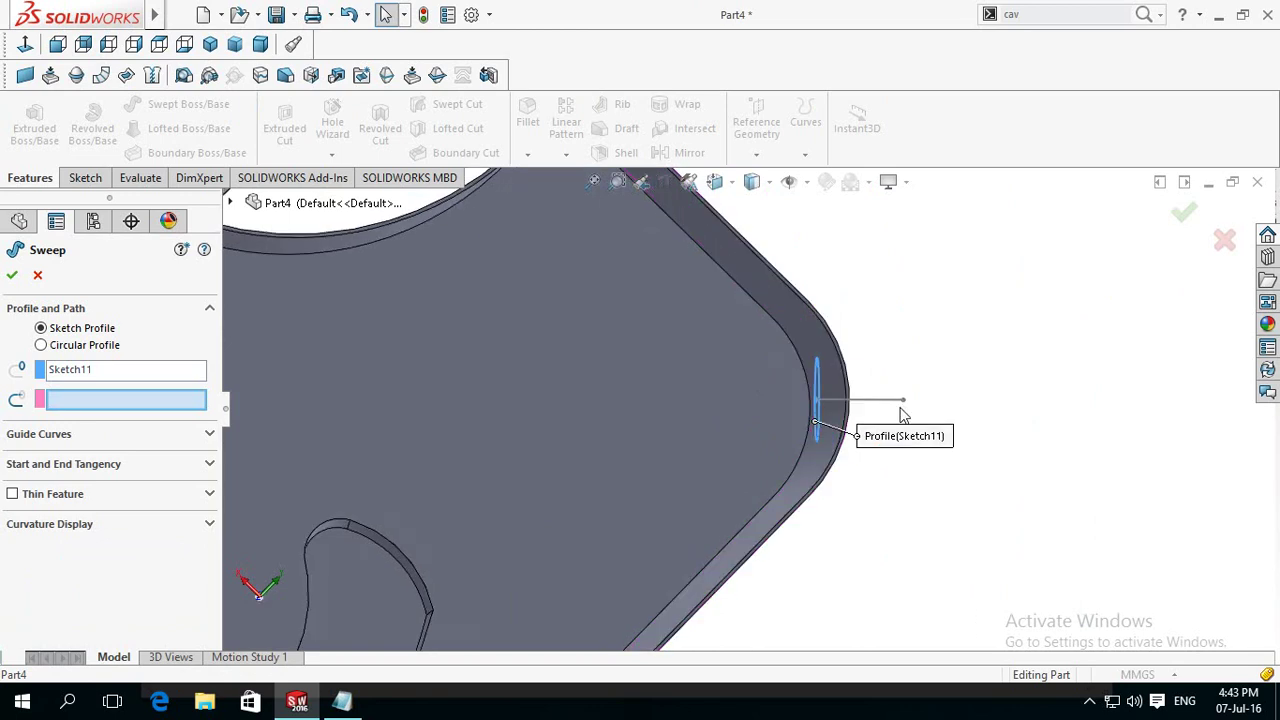
left_click(887, 405)
scroll(939, 484, "up", 3)
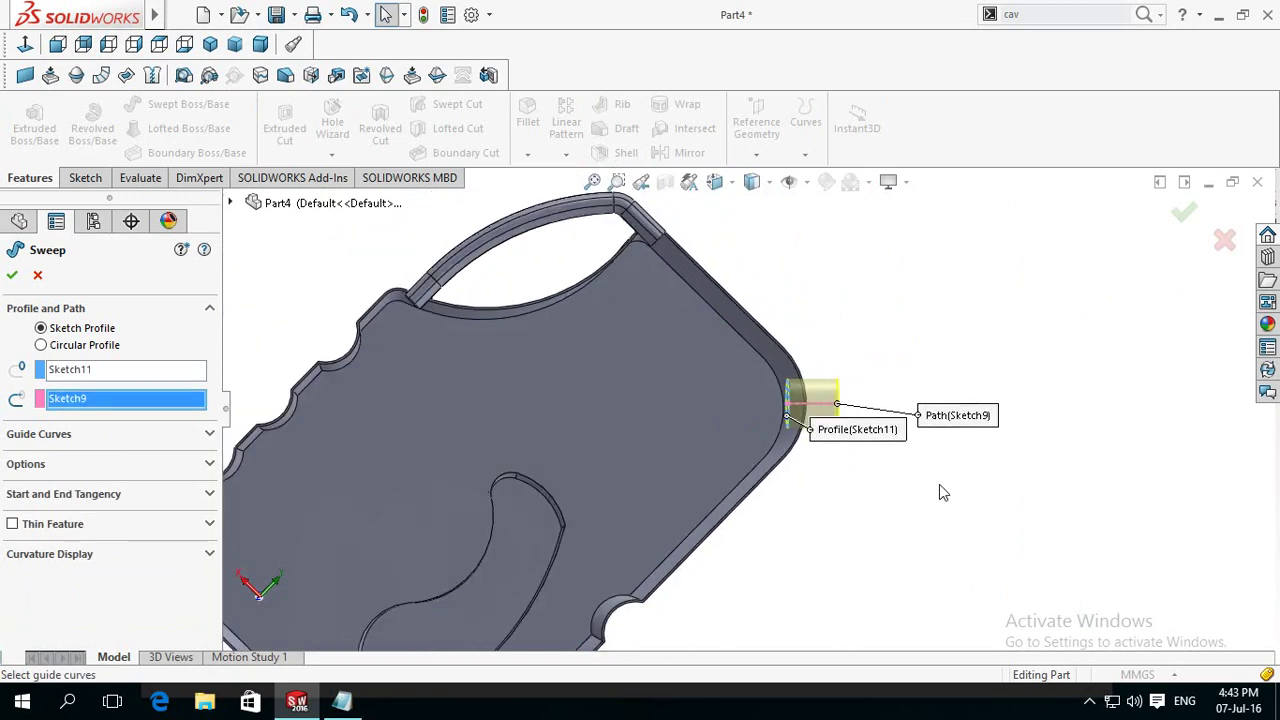
left_click(13, 276)
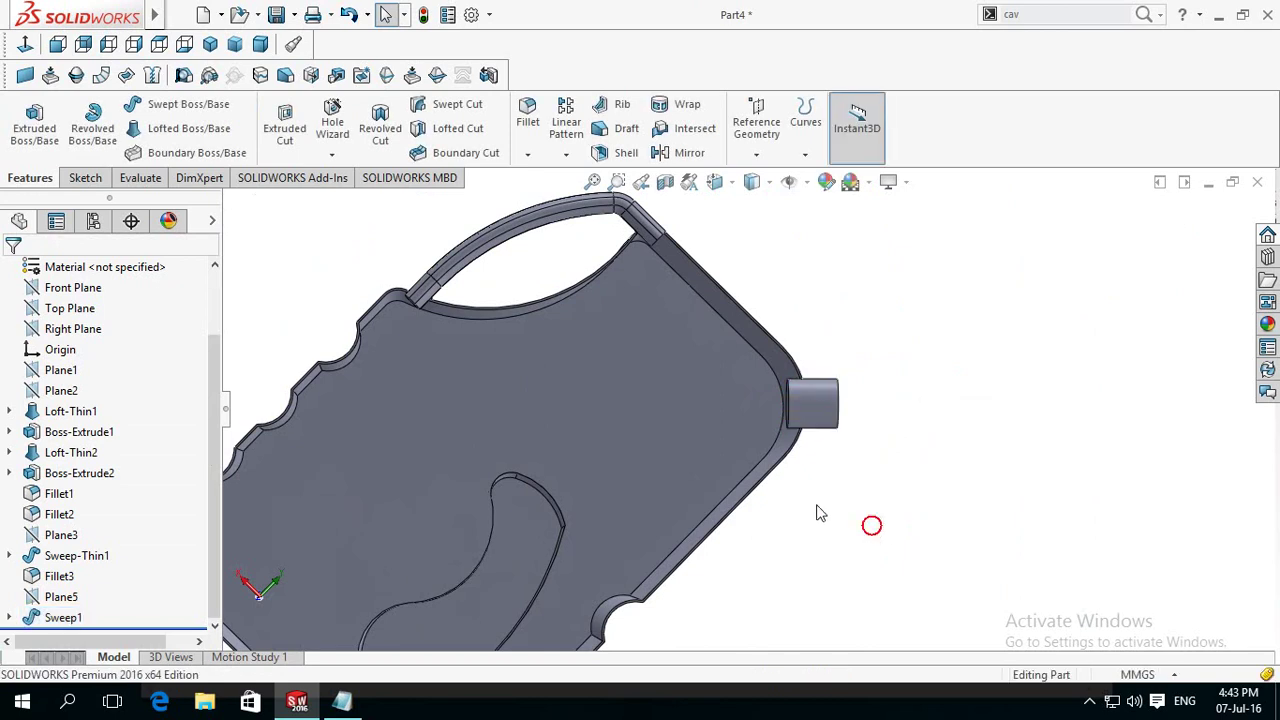
Step: Reopen Sweep1 to review its orientation options and confirm
middle_click_drag(840, 498, 632, 498)
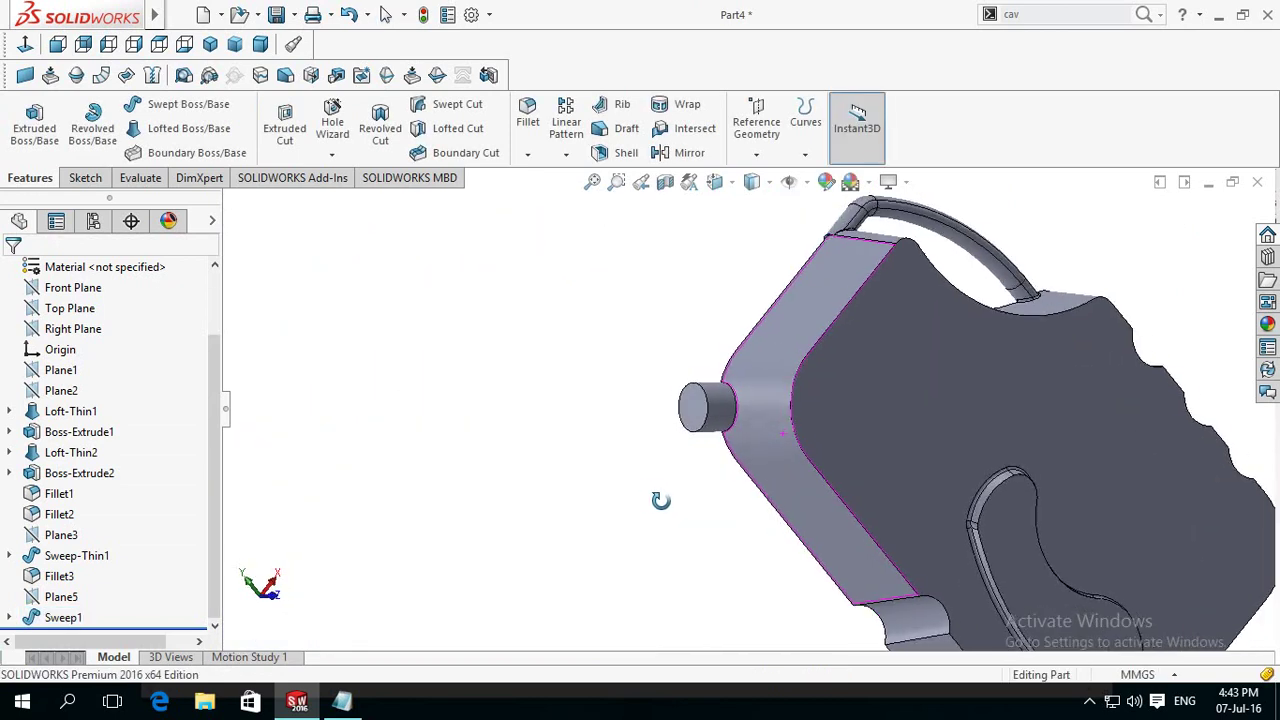
left_click(50, 618)
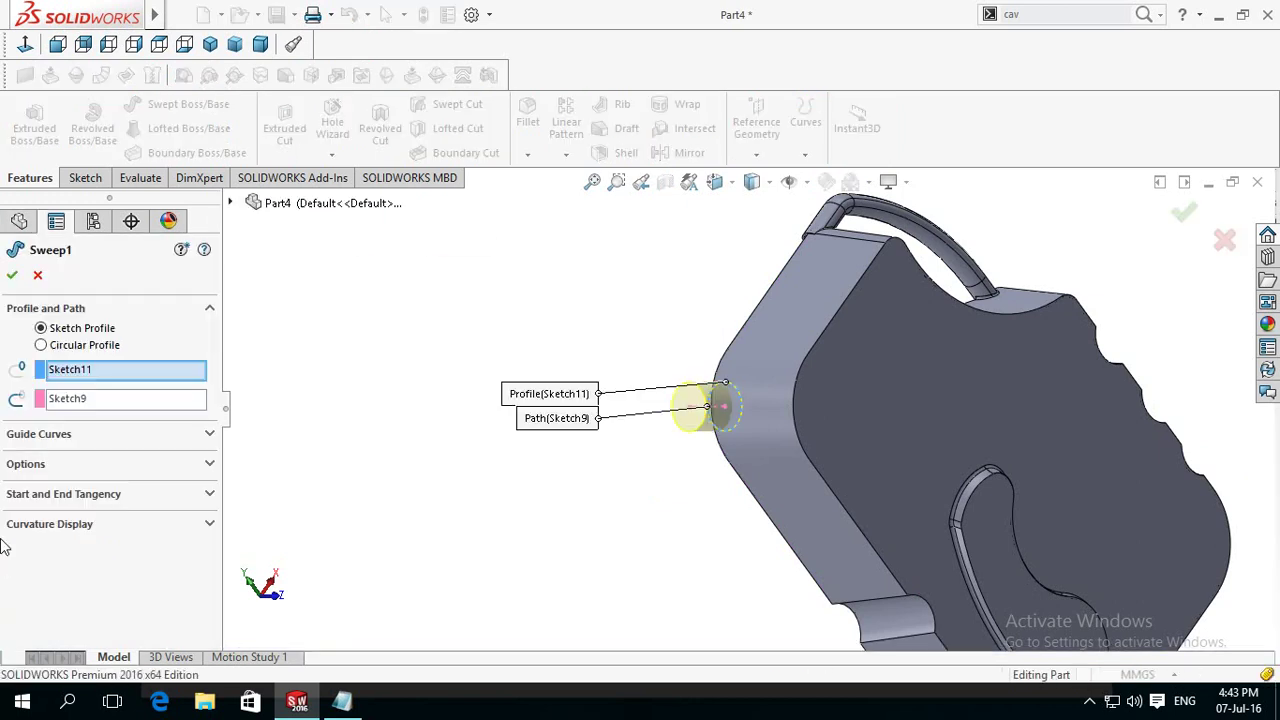
left_click(28, 467)
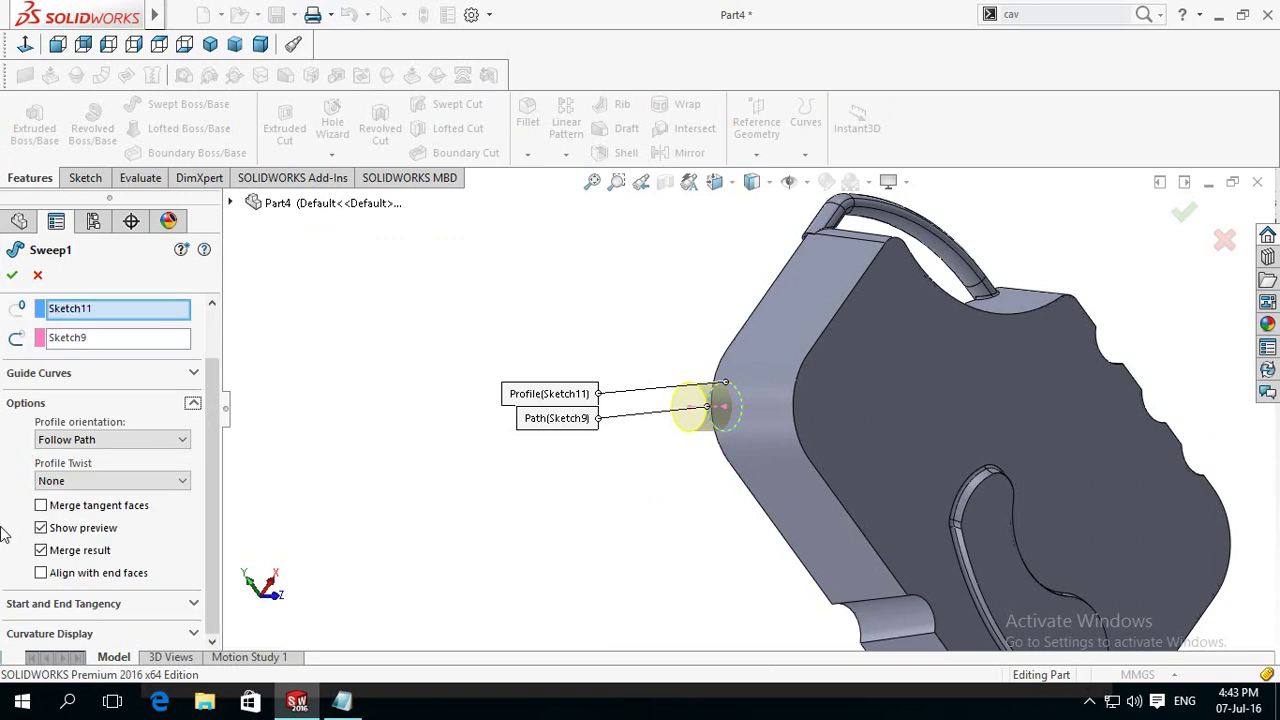
left_click(12, 275)
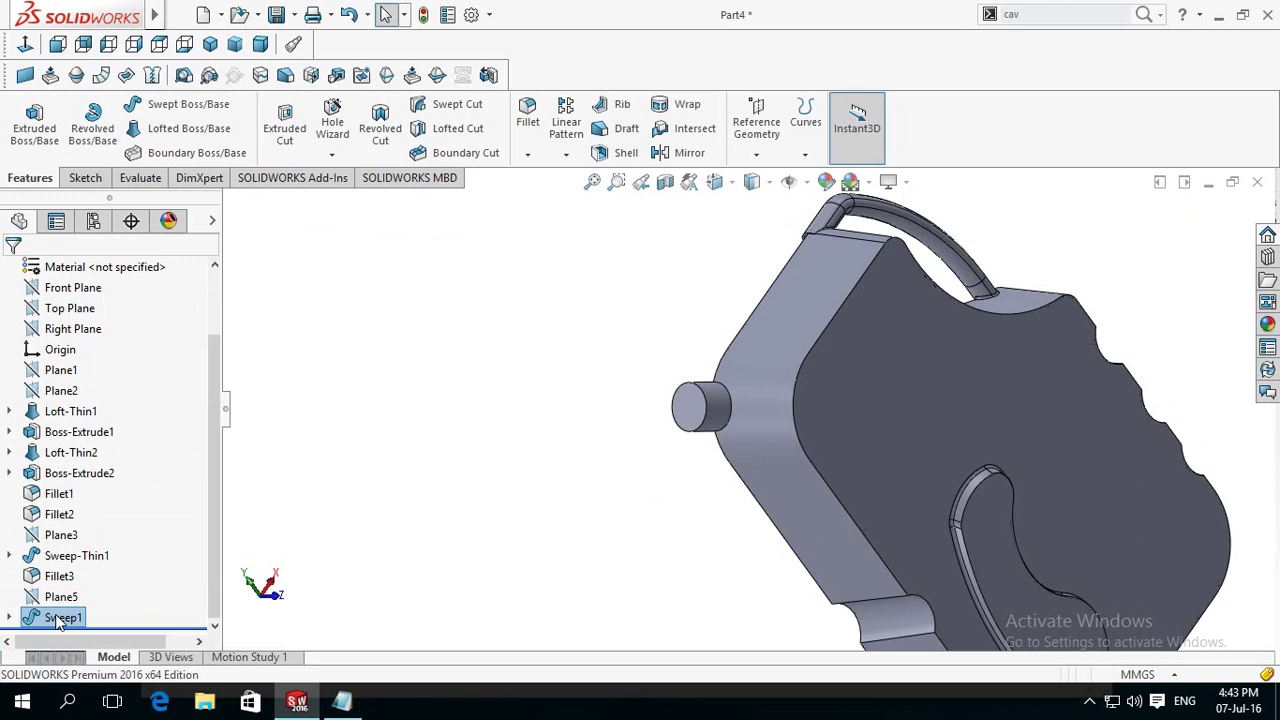
Step: Delete Sweep1 and re-sweep Sketch11 along Sketch9 as a thin feature with flipped thickness
right_click(60, 618)
left_click(106, 411)
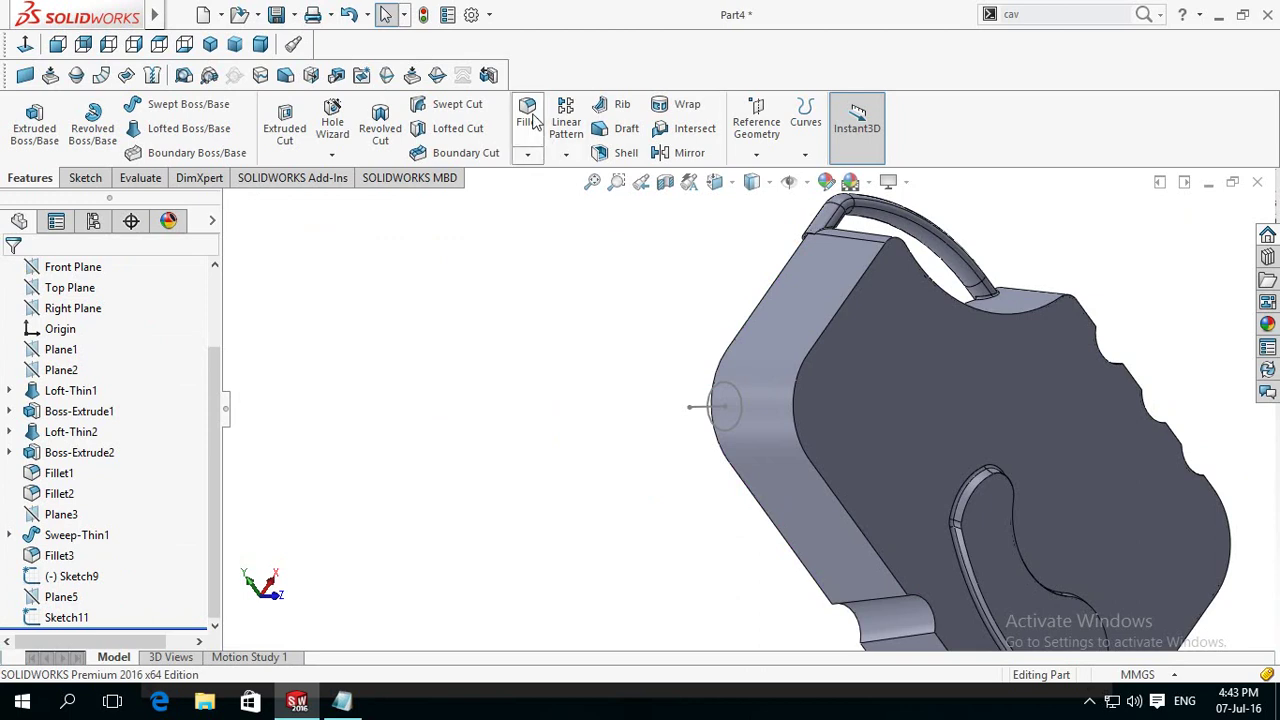
left_click(187, 104)
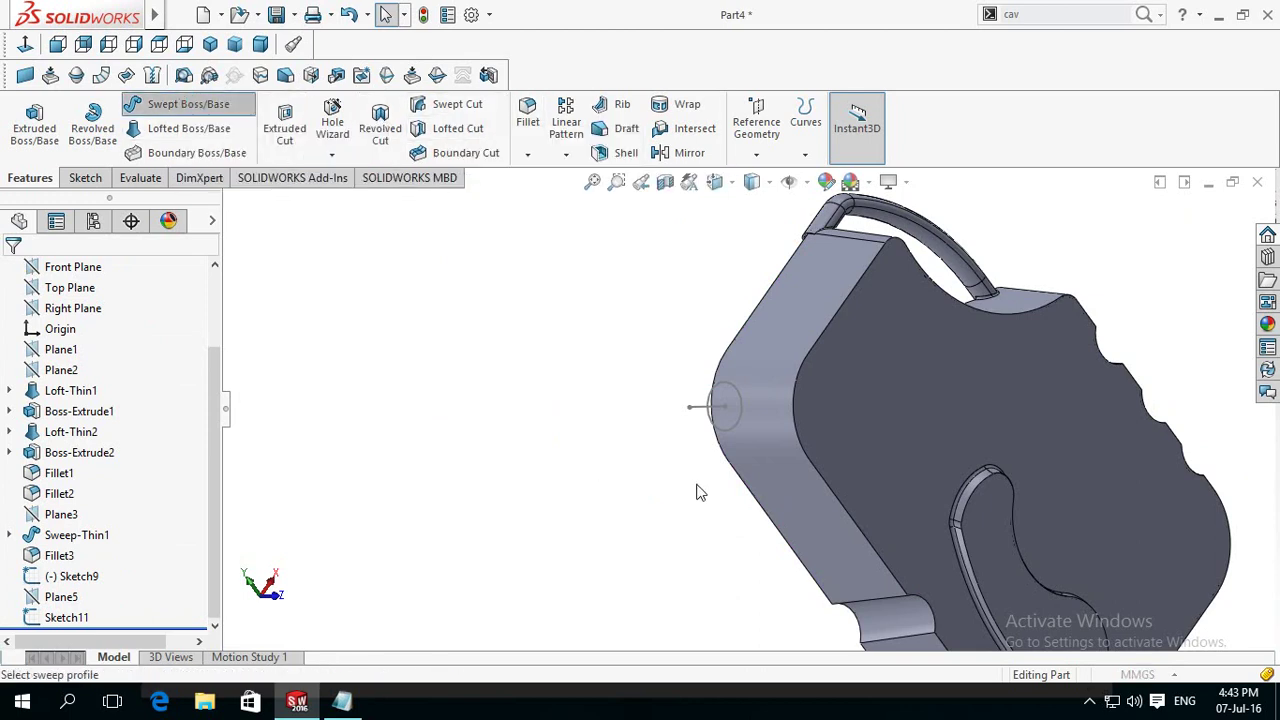
left_click(707, 422)
left_click(705, 410)
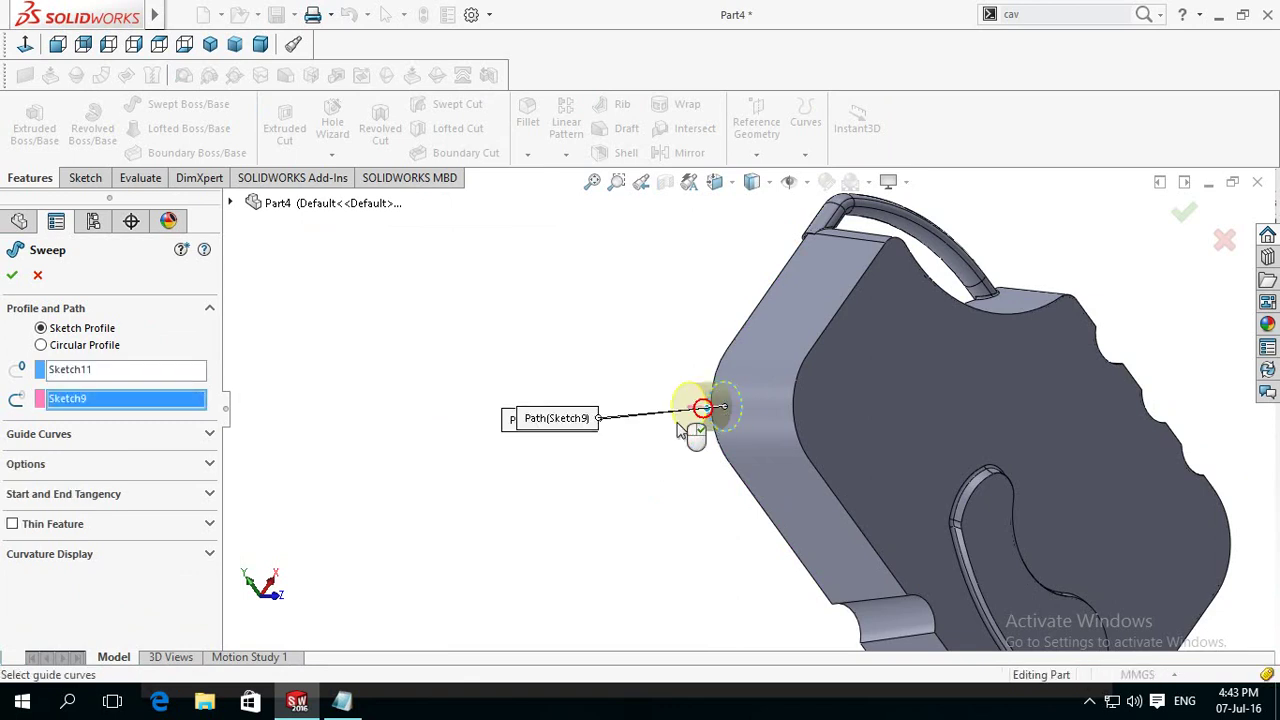
left_click(13, 524)
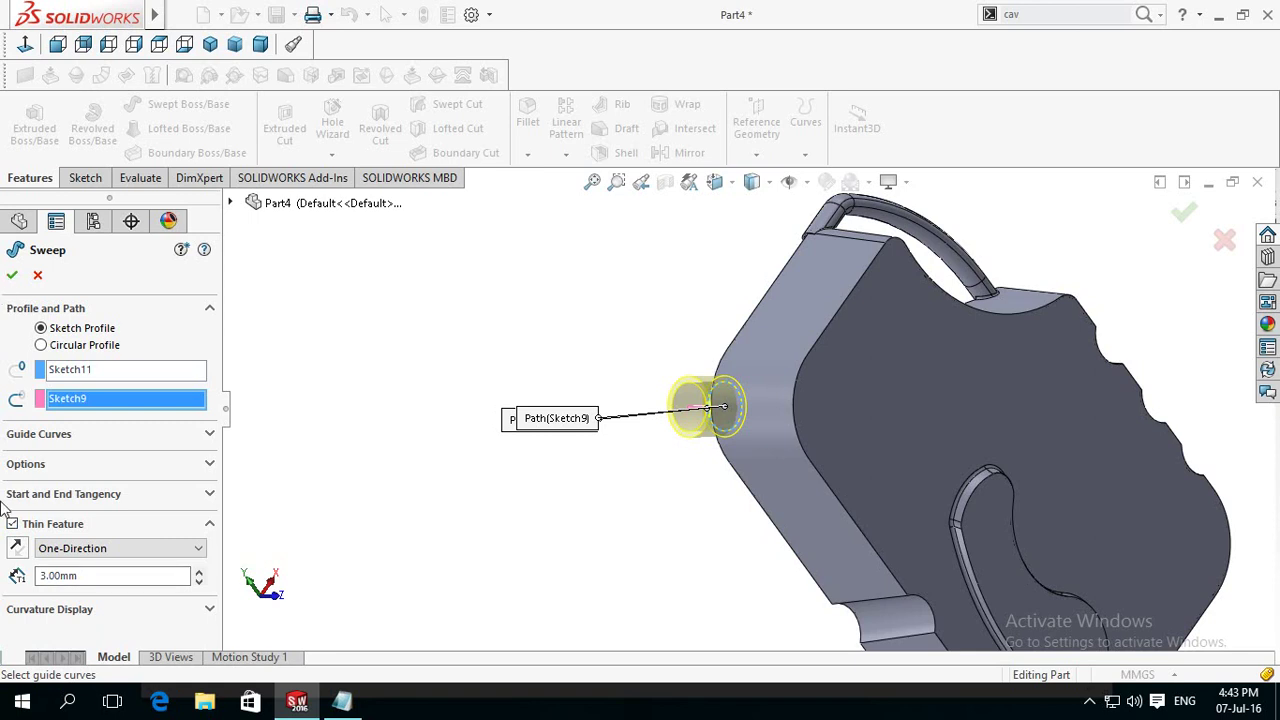
left_click(16, 549)
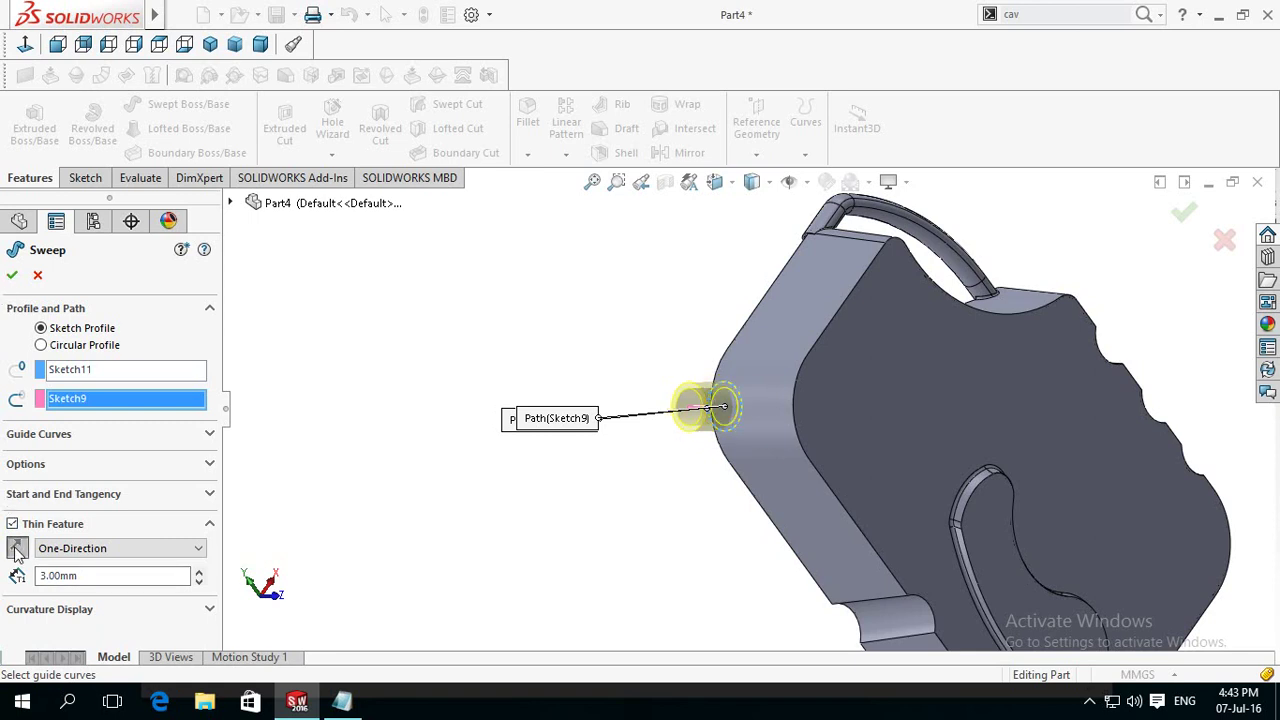
left_click(7, 281)
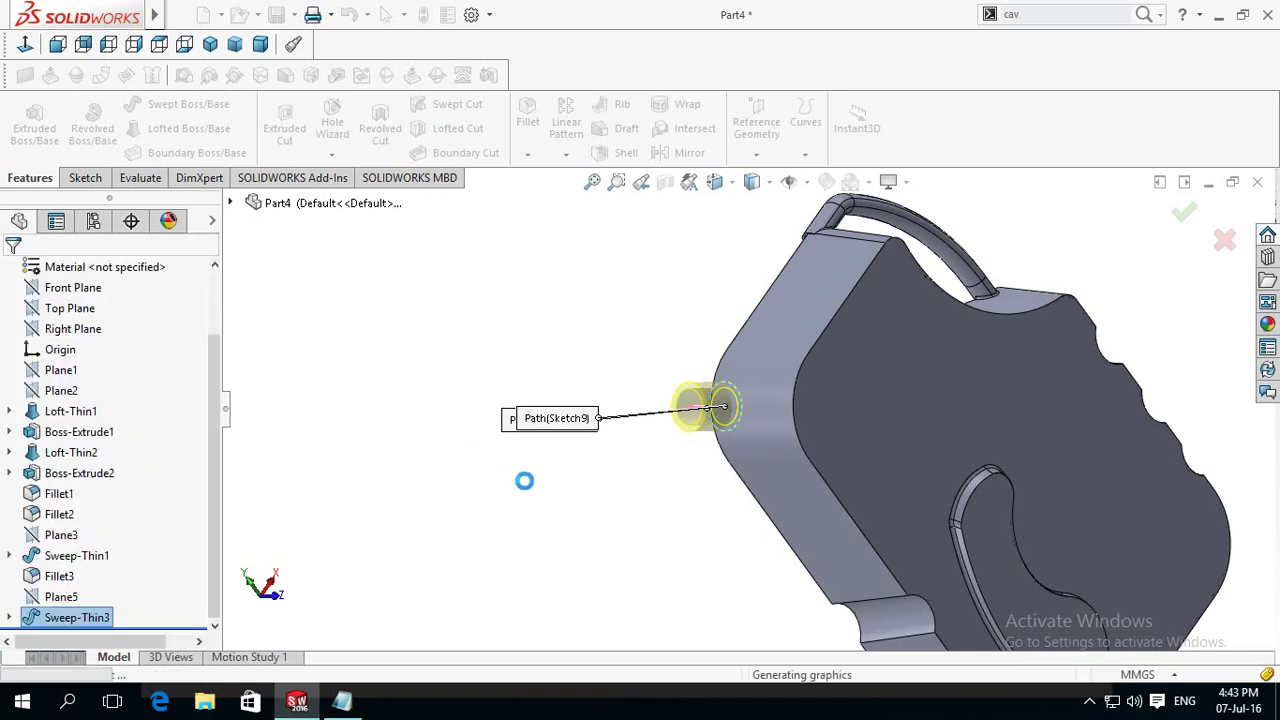
Step: In FilletXpert, pick the first spout-to-body edge and set the radius to 5 mm
left_click(527, 115)
scroll(700, 461, "down", 3)
scroll(843, 397, "down", 3)
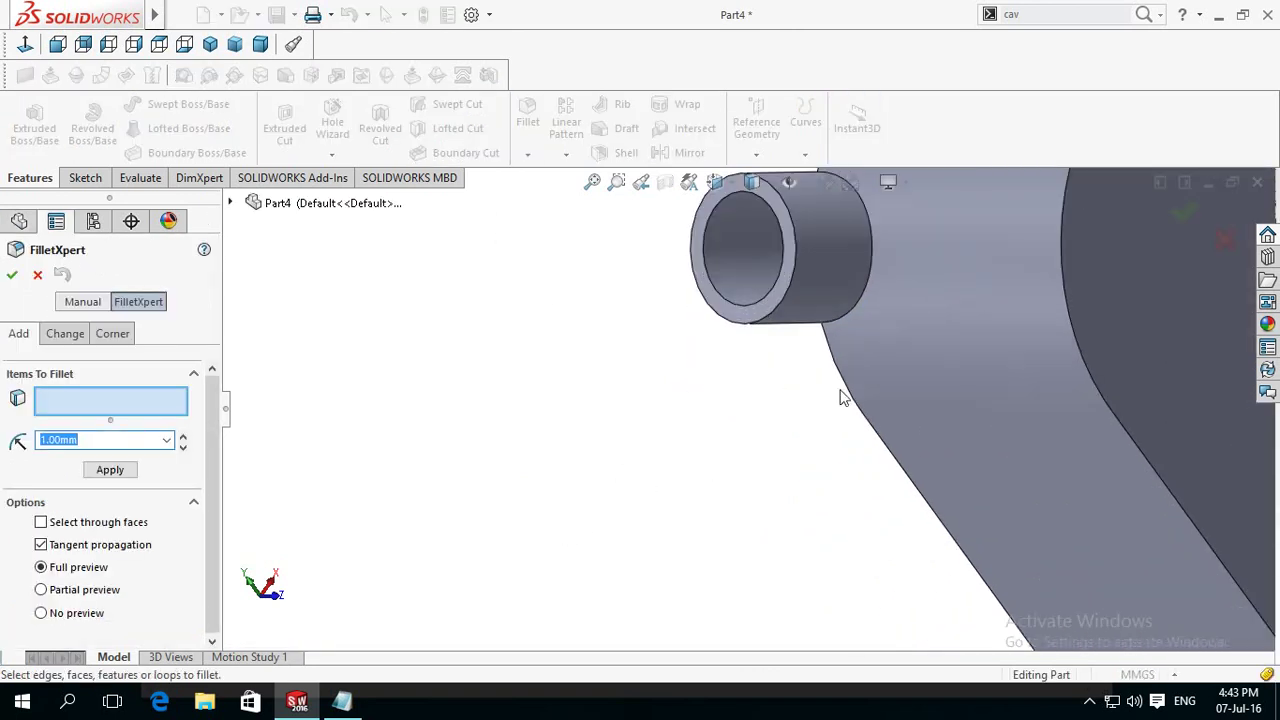
left_click(854, 309)
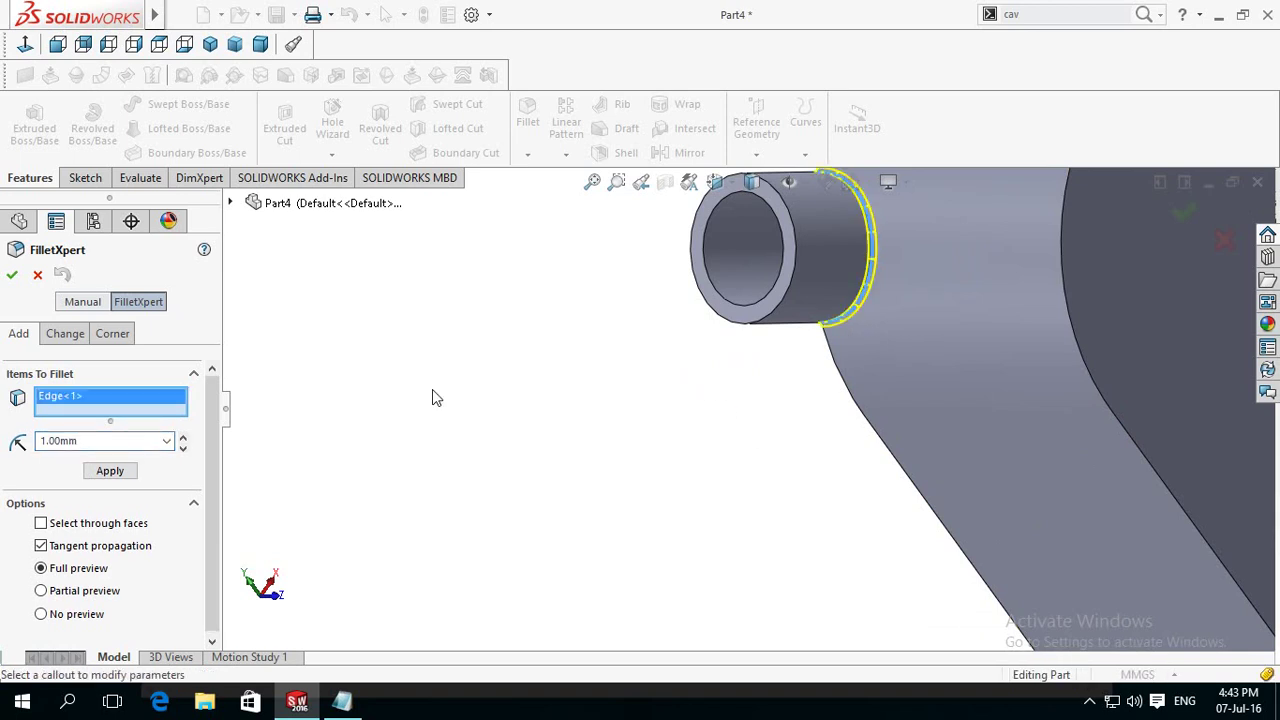
left_click(102, 440)
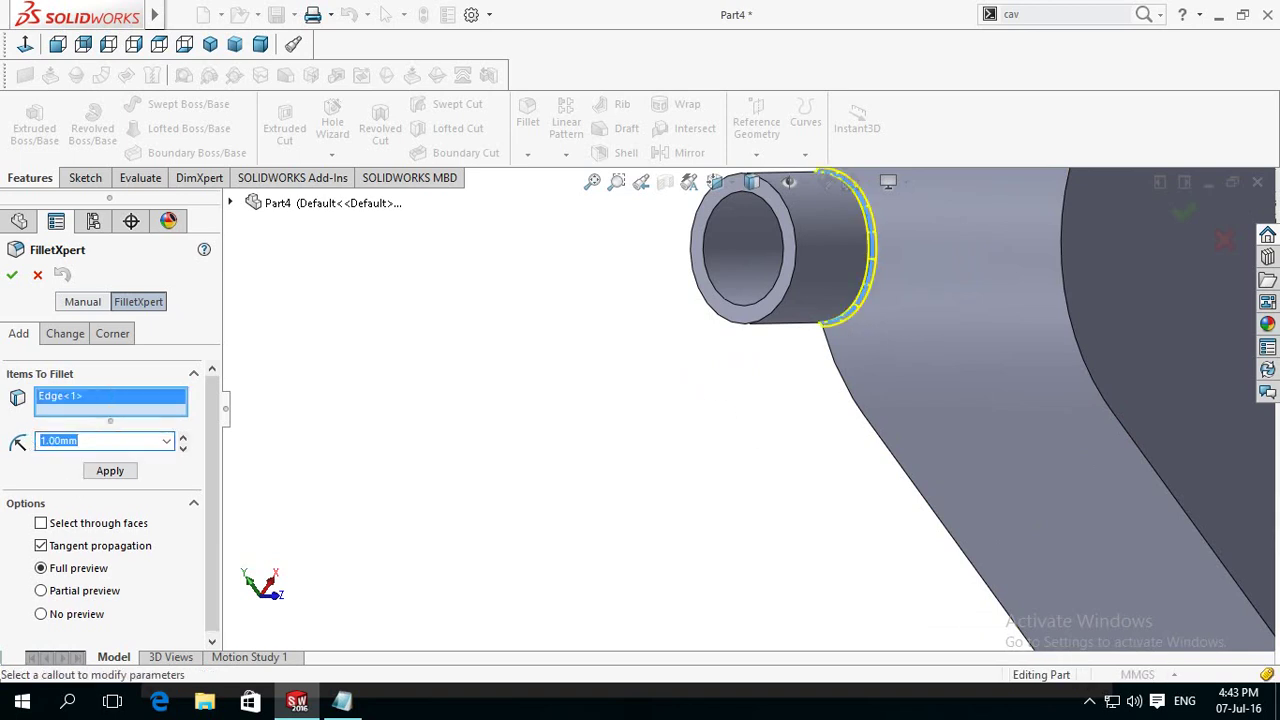
type("5")
key("Return")
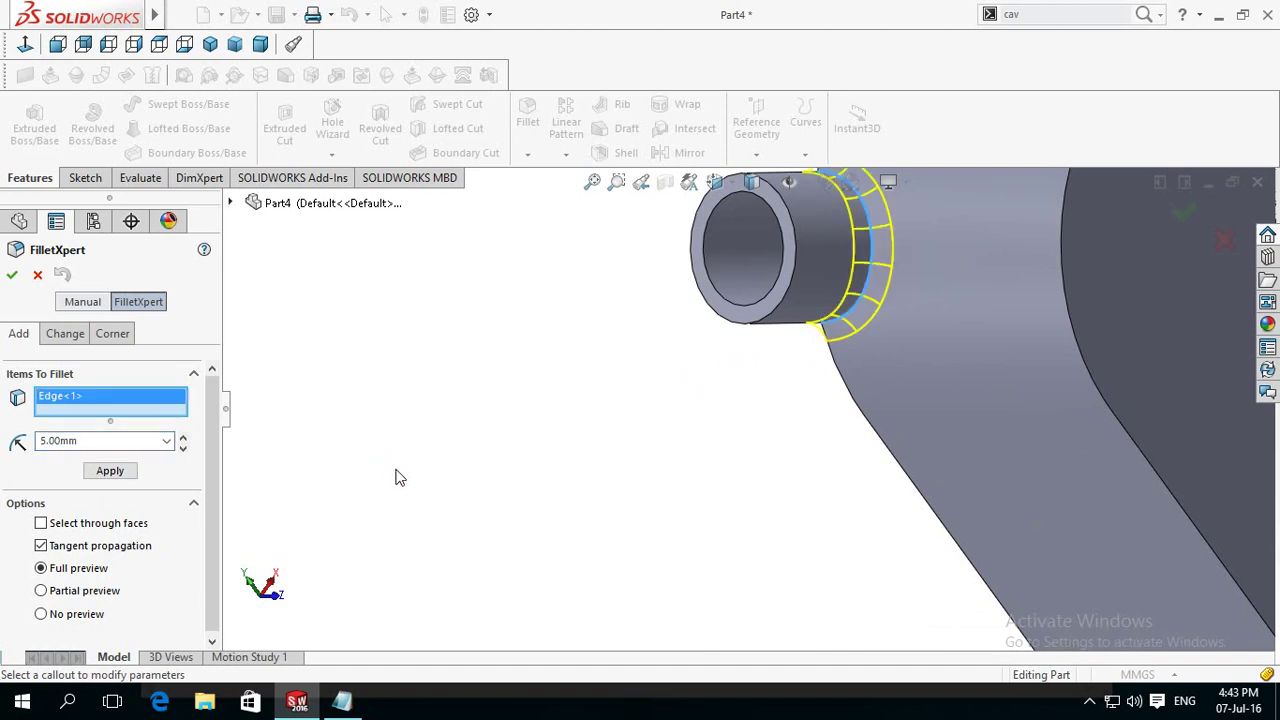
Step: Add the second spout joint edge to the 5 mm fillet and apply it
scroll(420, 485, "up", 2)
mouse_move(420, 489)
middle_mouse_down()
mouse_move(656, 513)
mouse_move(594, 378)
mouse_move(649, 569)
mouse_move(680, 560)
mouse_move(691, 503)
mouse_move(791, 442)
middle_mouse_up()
scroll(791, 442, "down", 1)
scroll(791, 442, "down", 2)
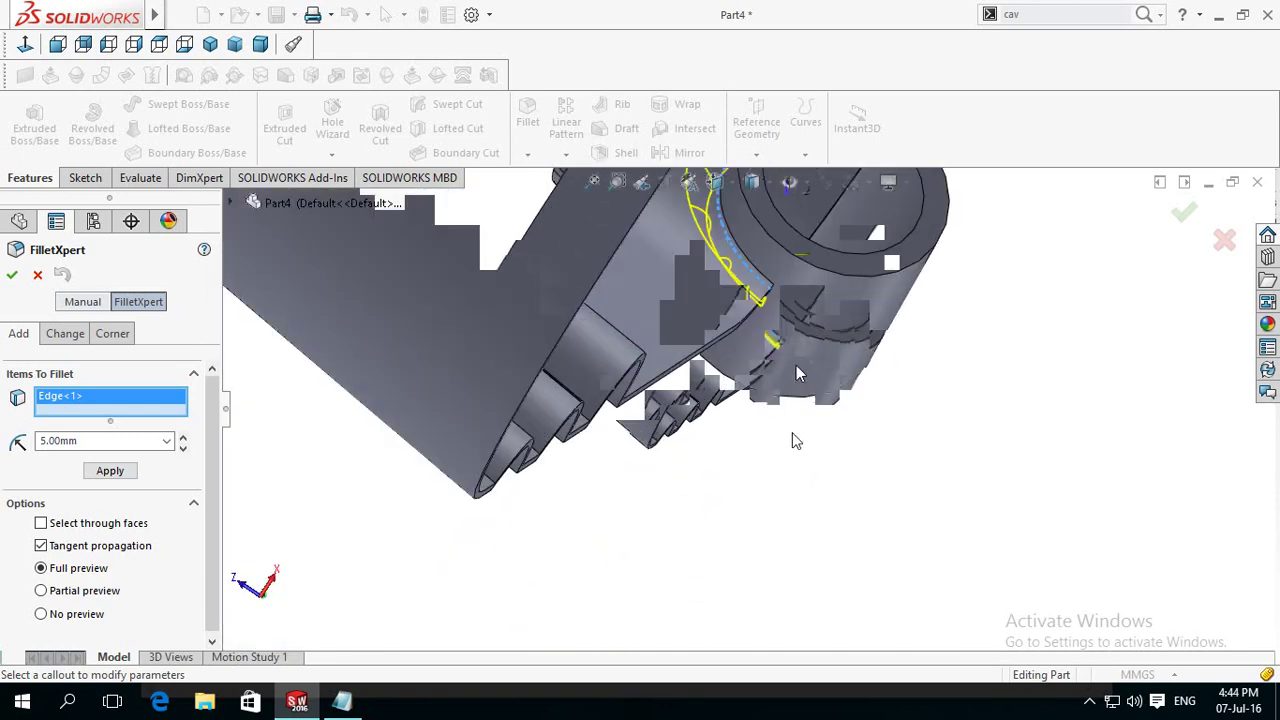
scroll(793, 441, "down", 2)
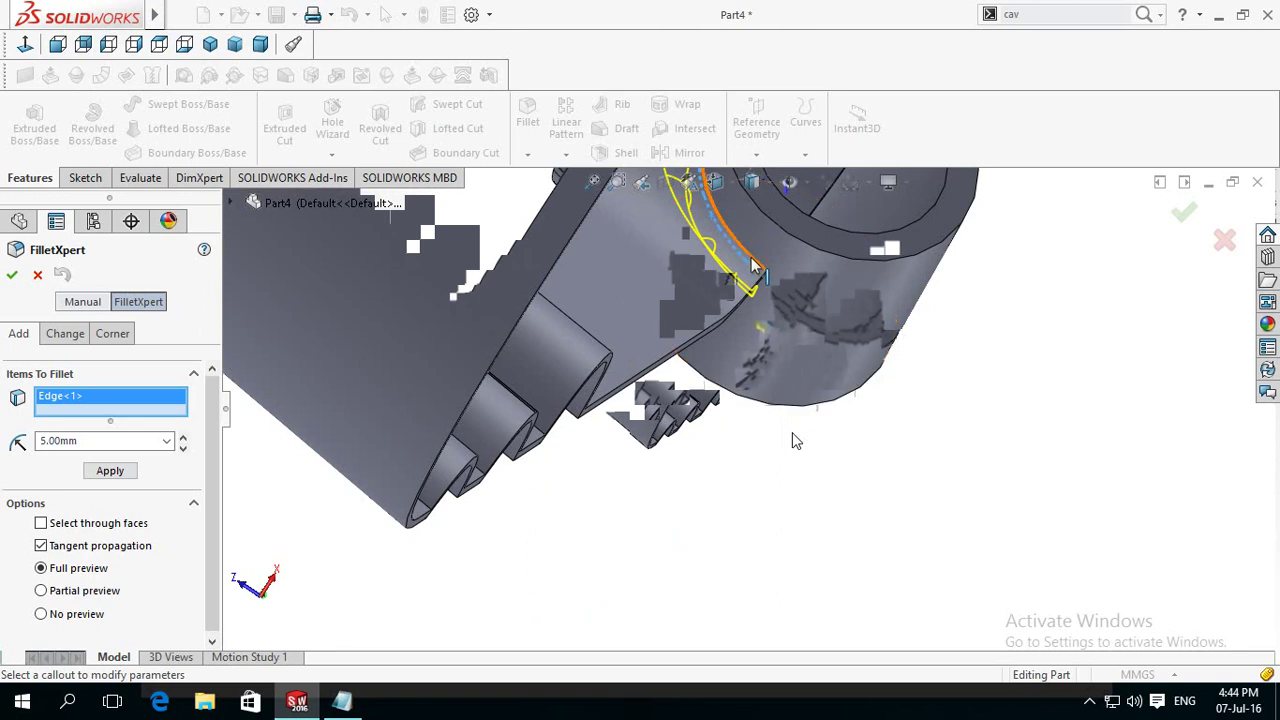
left_click(753, 268)
middle_click_drag(645, 484, 659, 487)
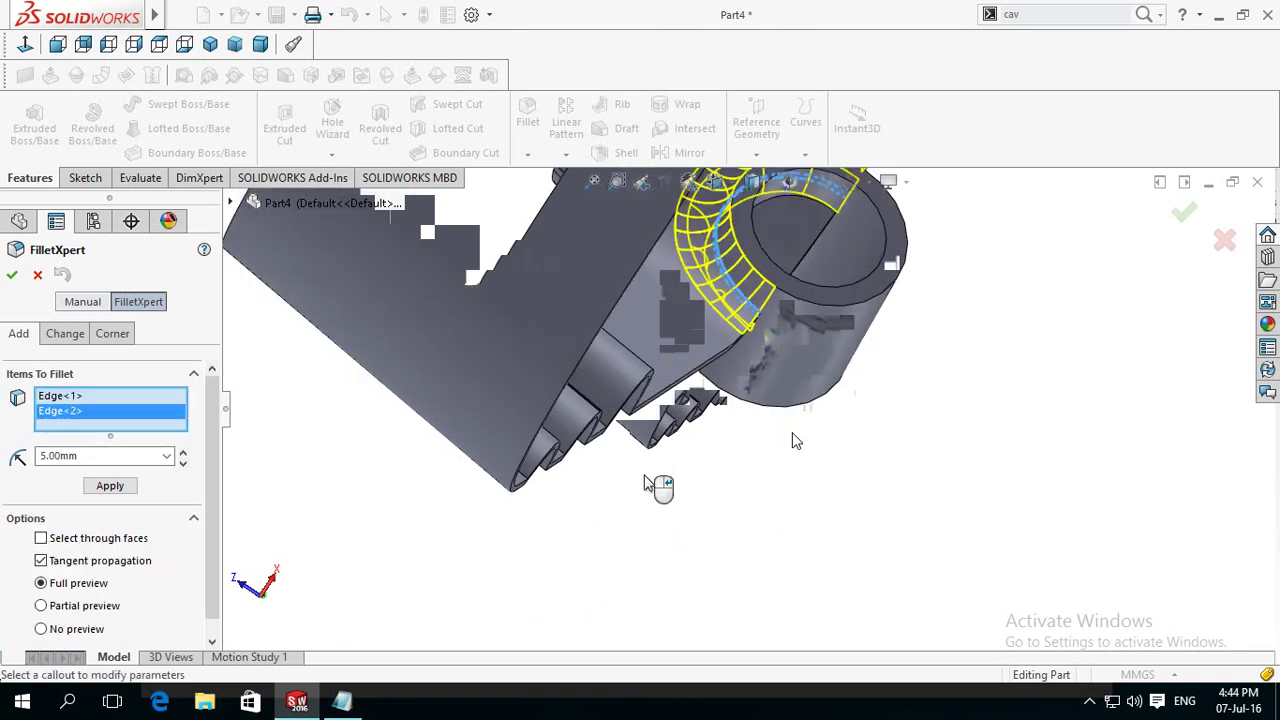
scroll(659, 487, "down", 3)
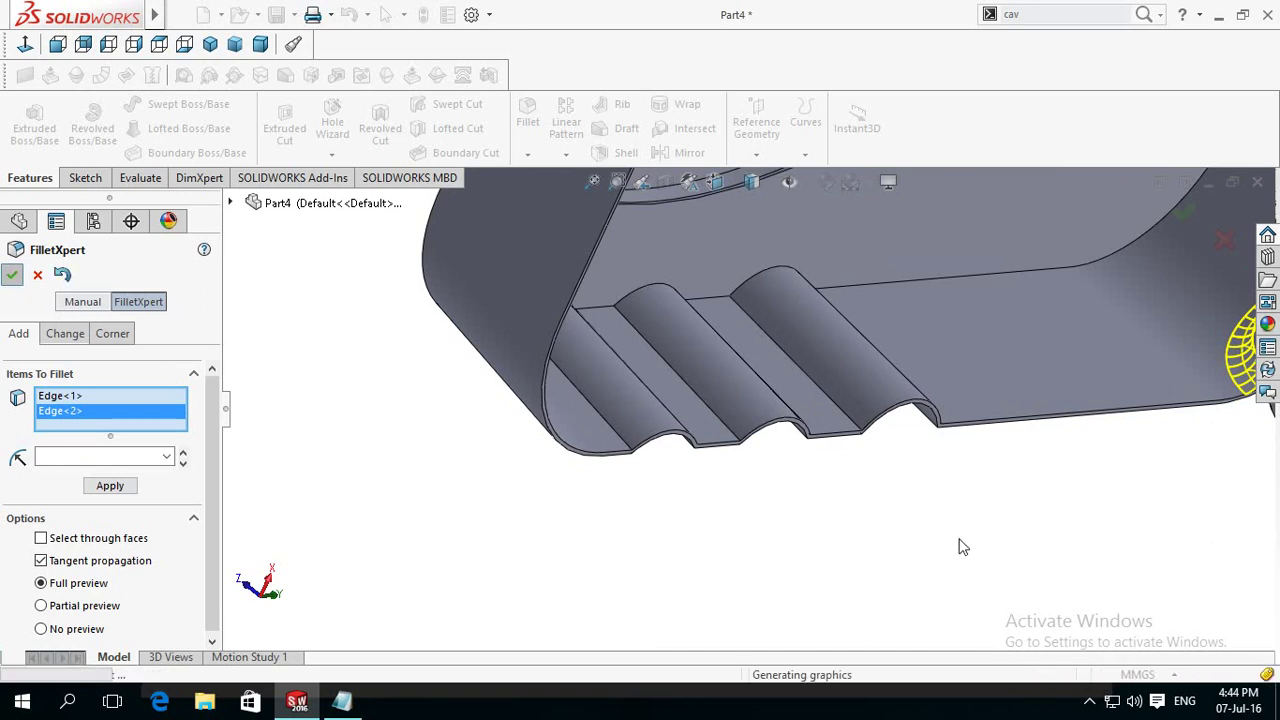
key("Return")
scroll(1034, 520, "up", 2)
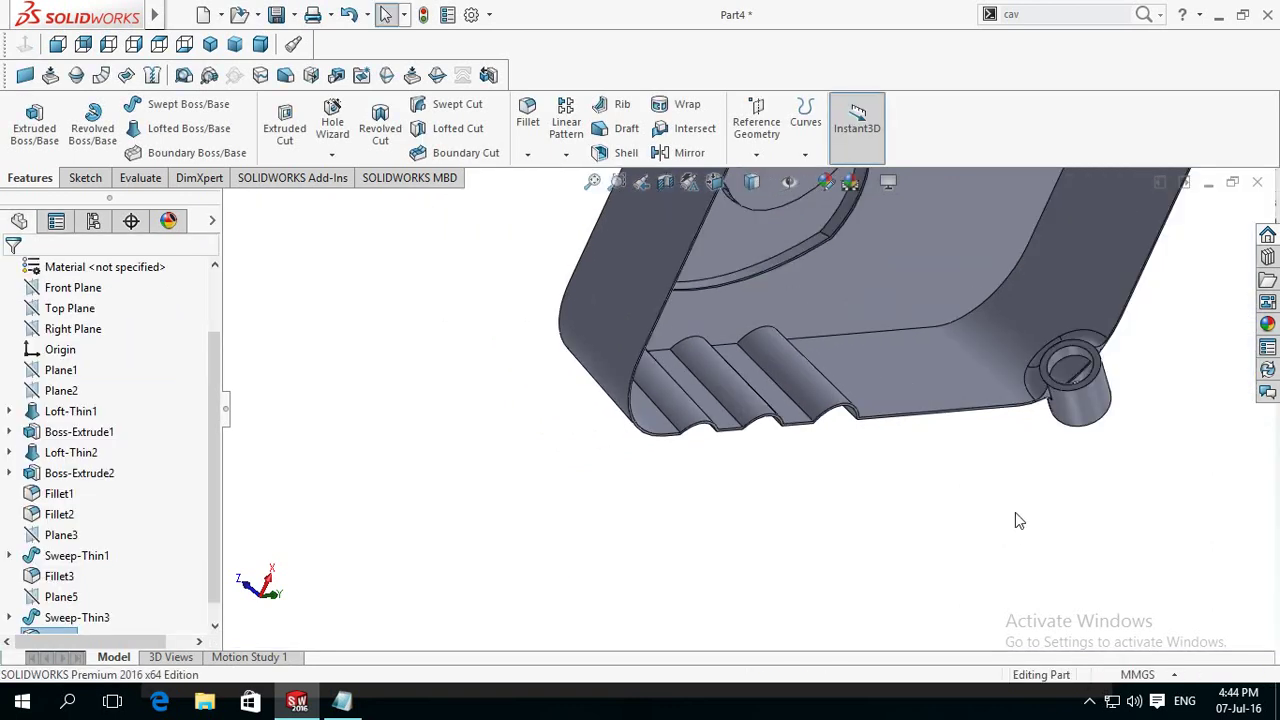
middle_click_drag(1015, 520, 1032, 444)
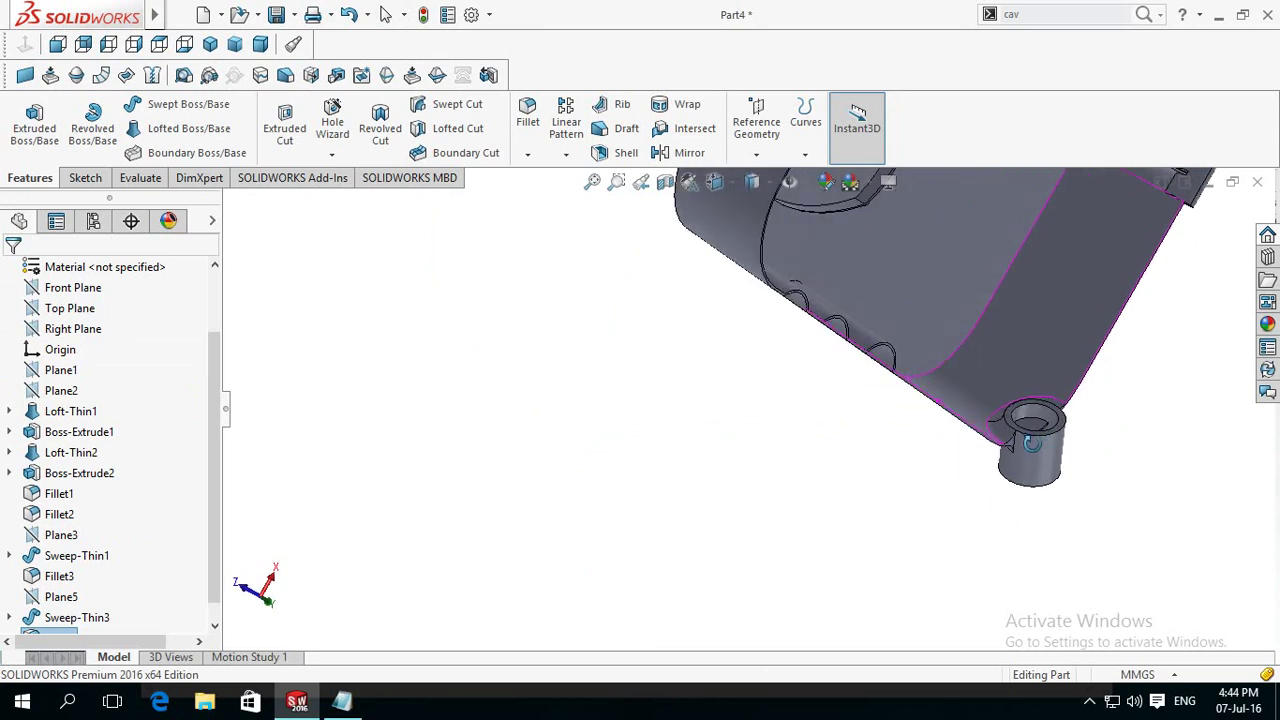
mouse_move(934, 511)
middle_mouse_down()
mouse_move(828, 485)
mouse_move(1066, 277)
middle_mouse_up()
scroll(928, 468, "down", 5)
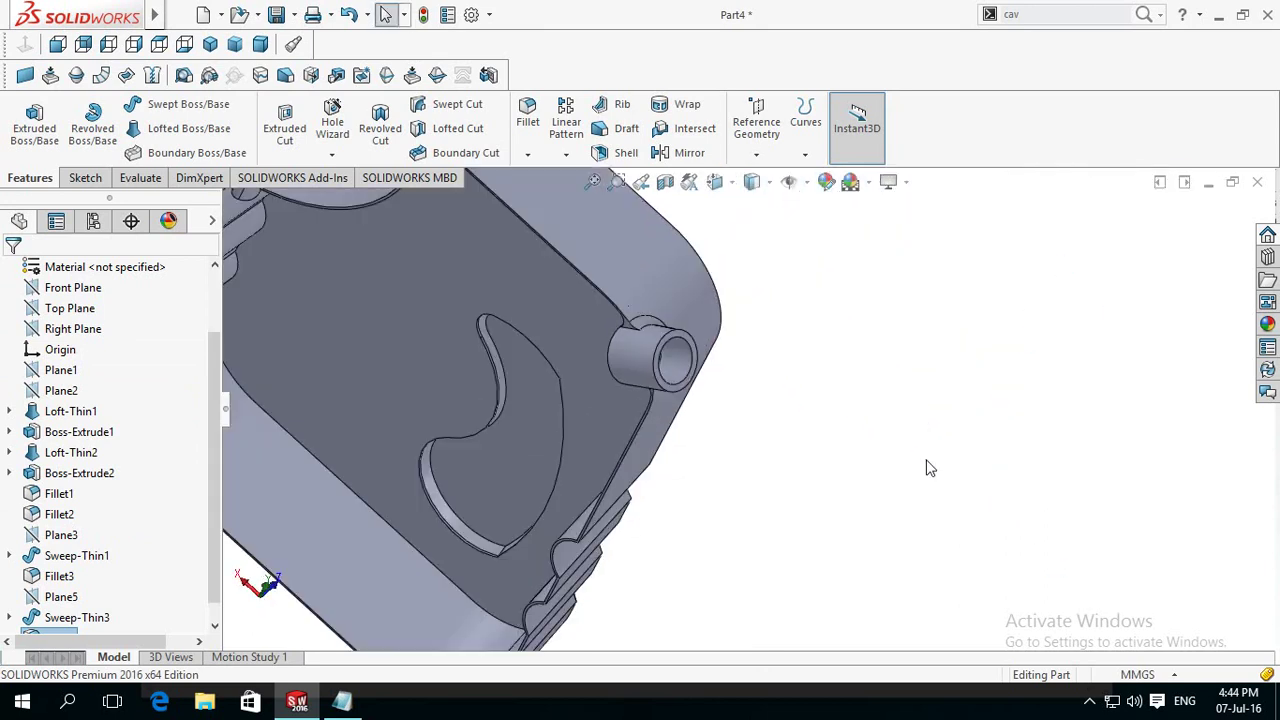
middle_click_drag(806, 428, 850, 373)
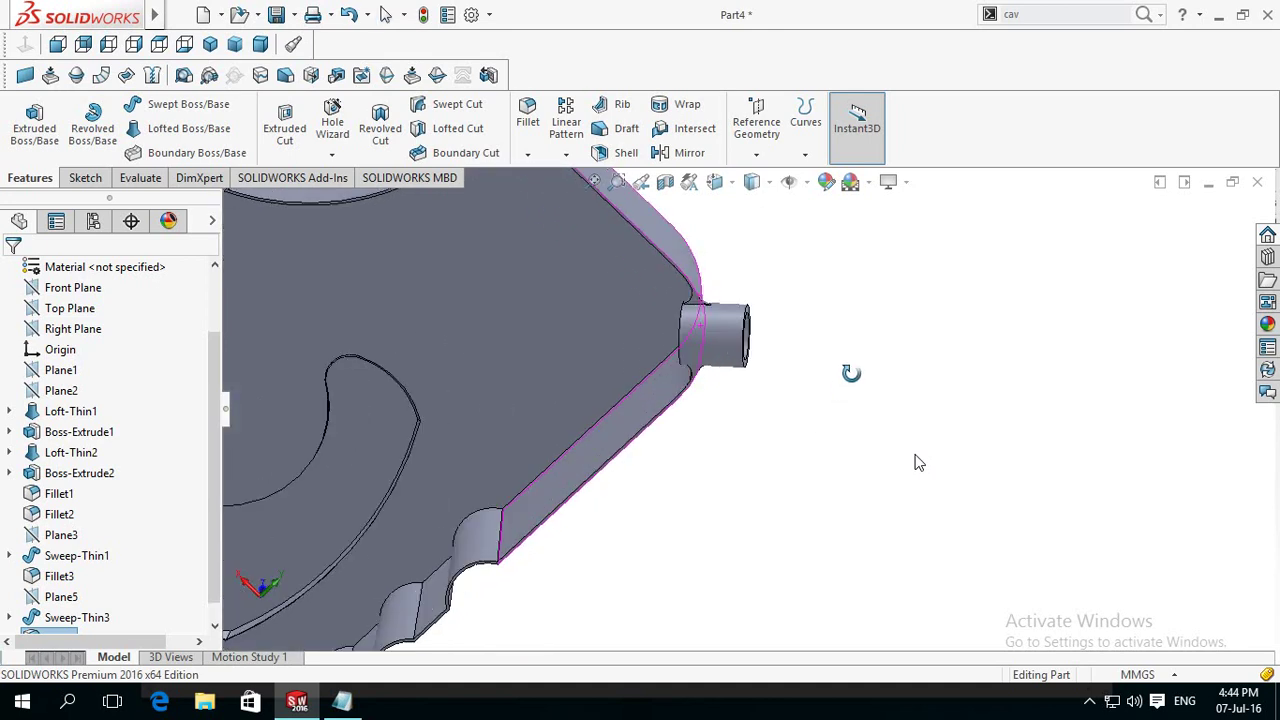
scroll(850, 373, "up", 5)
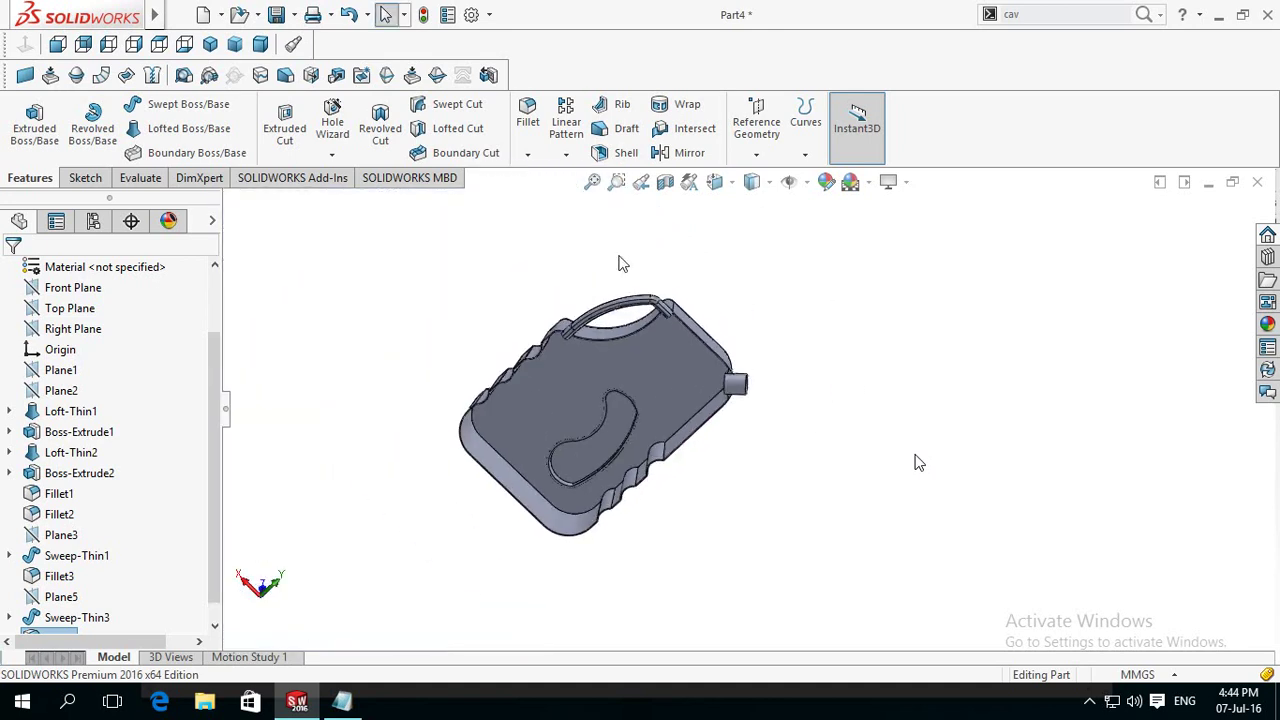
scroll(560, 290, "down", 2)
scroll(622, 284, "down", 2)
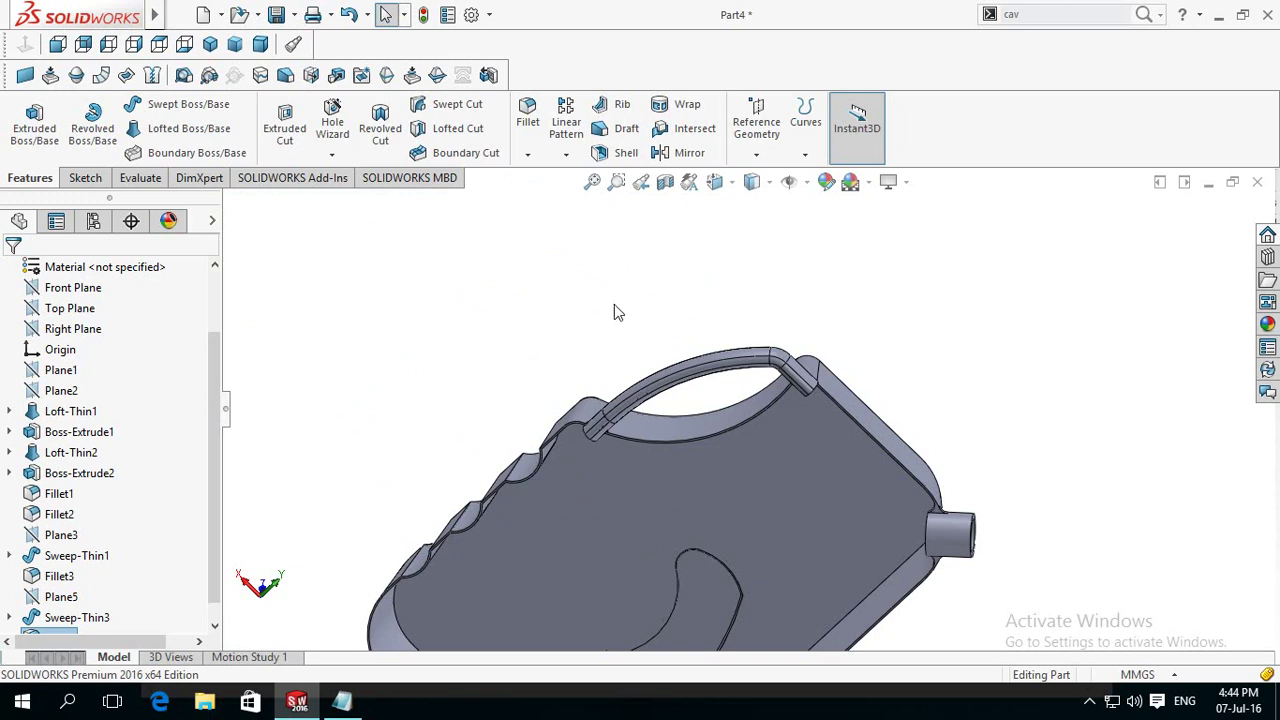
scroll(614, 305, "up", 3)
scroll(600, 349, "down", 1)
scroll(598, 355, "down", 1)
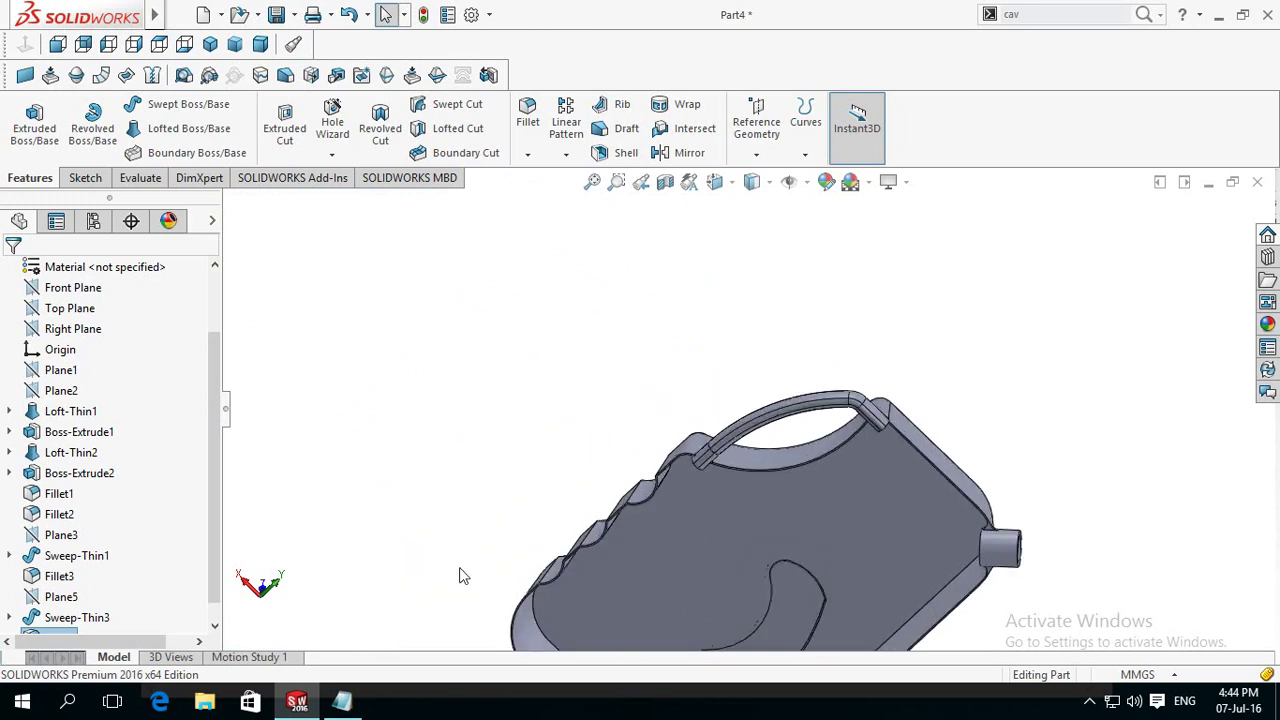
scroll(471, 545, "up", 1)
scroll(562, 590, "up", 1)
scroll(589, 589, "down", 2)
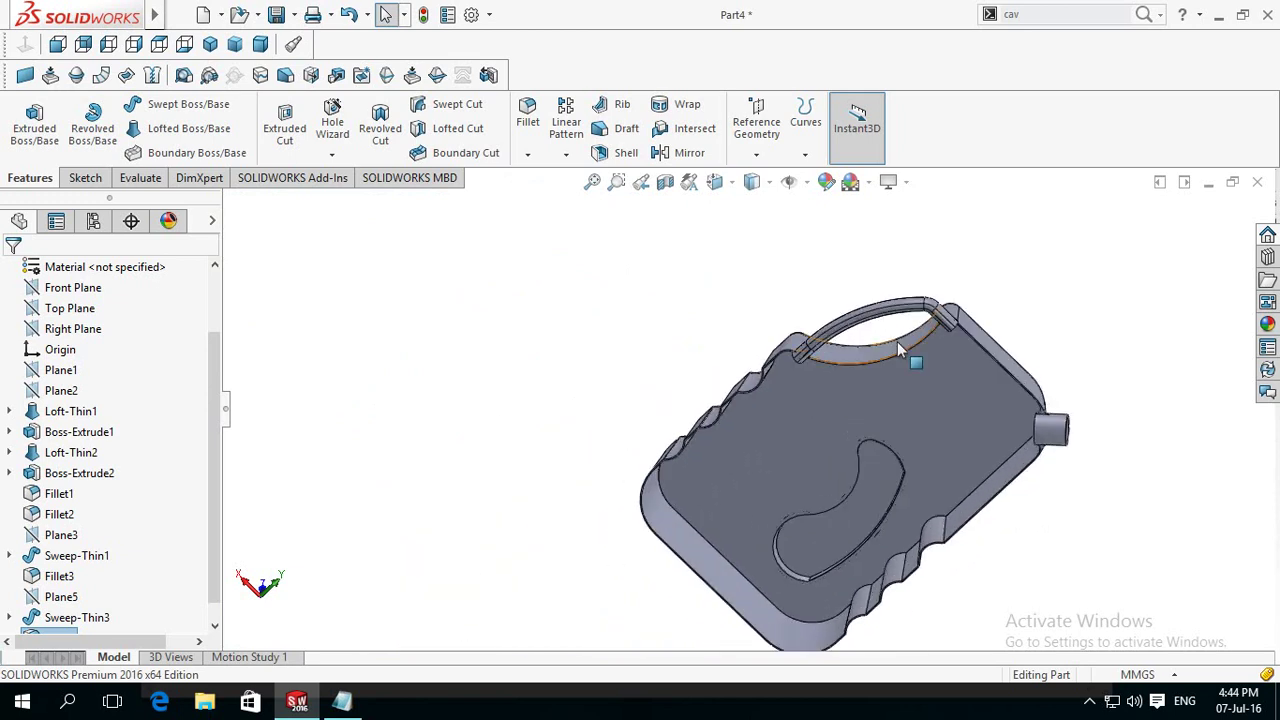
scroll(882, 336, "down", 1)
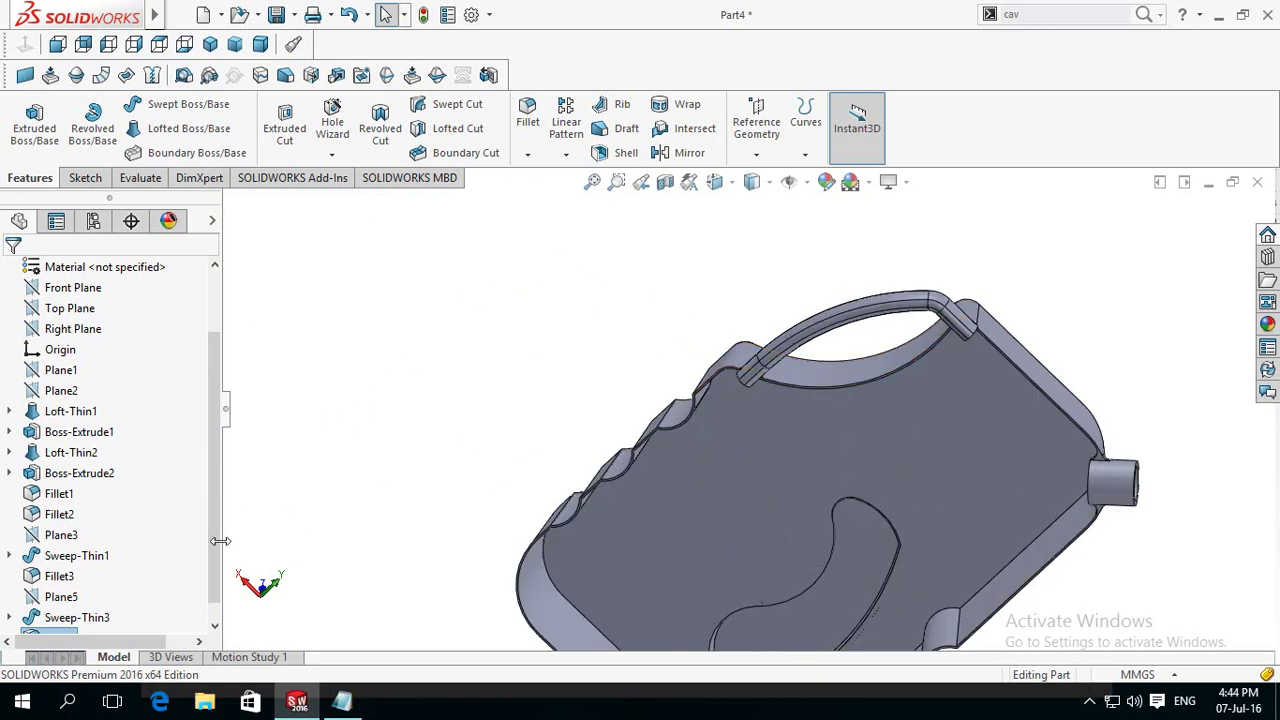
scroll(221, 541, "down", 1)
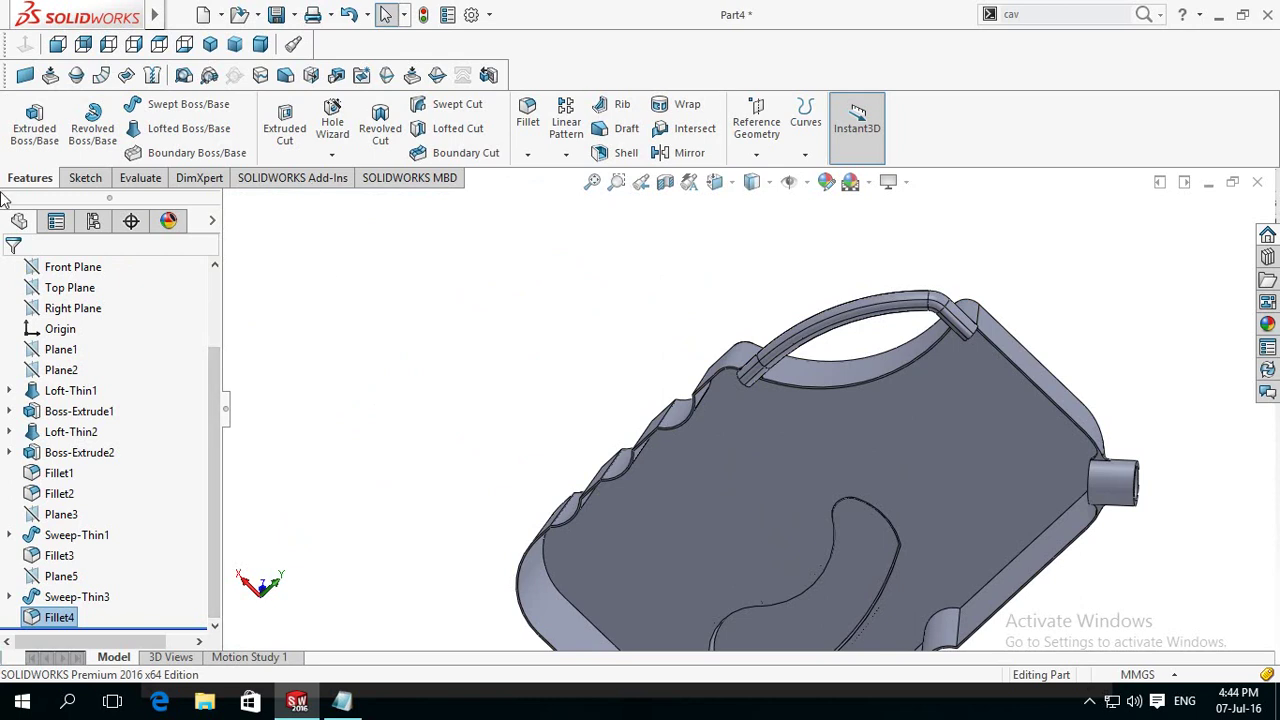
Step: Expand Sweep-Thin1 and select Sketch8 to show its context toolbar
left_click(10, 535)
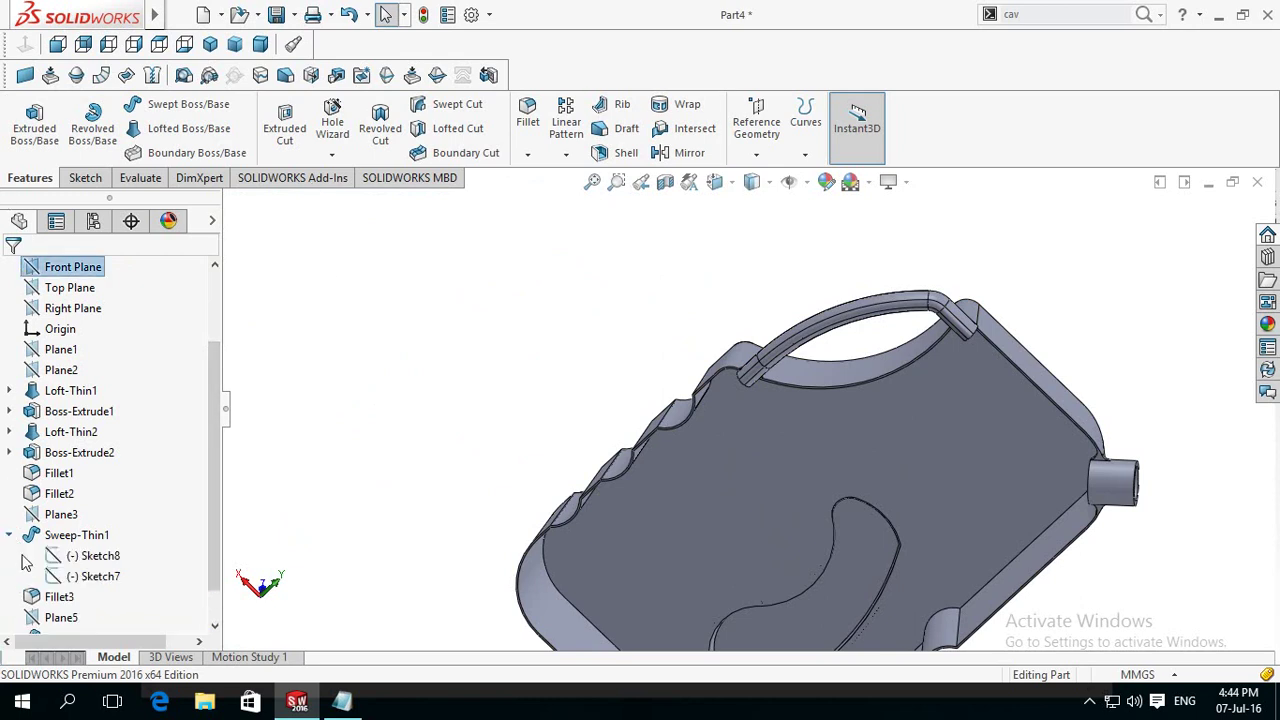
left_click(78, 562)
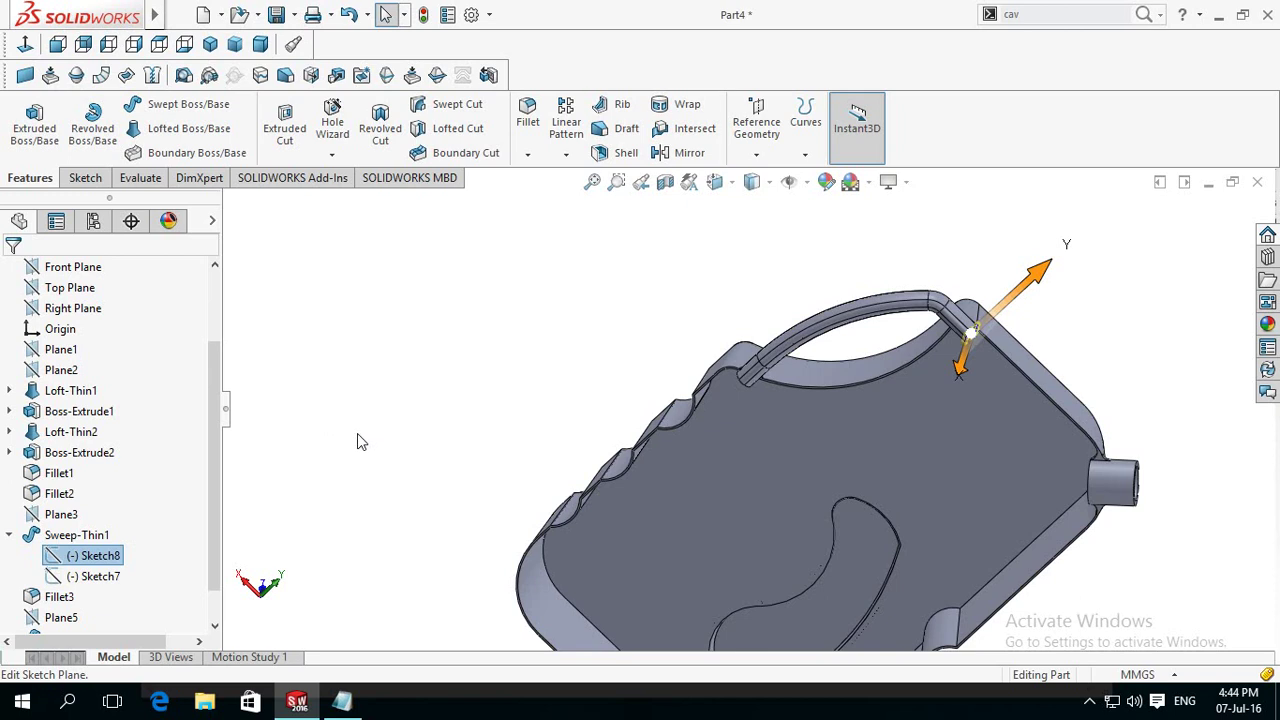
left_click(57, 562)
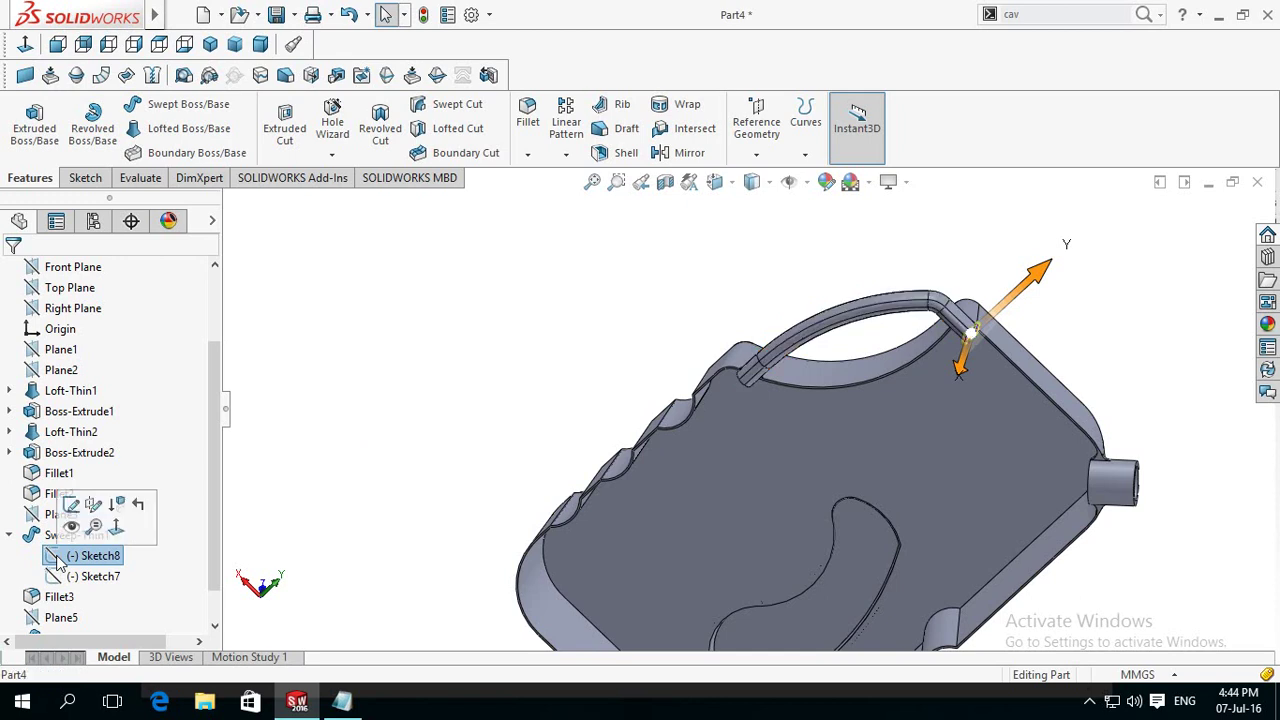
Step: Edit Sketch8, zoom in, and delete its ellipse profile with a box selection
left_click(73, 502)
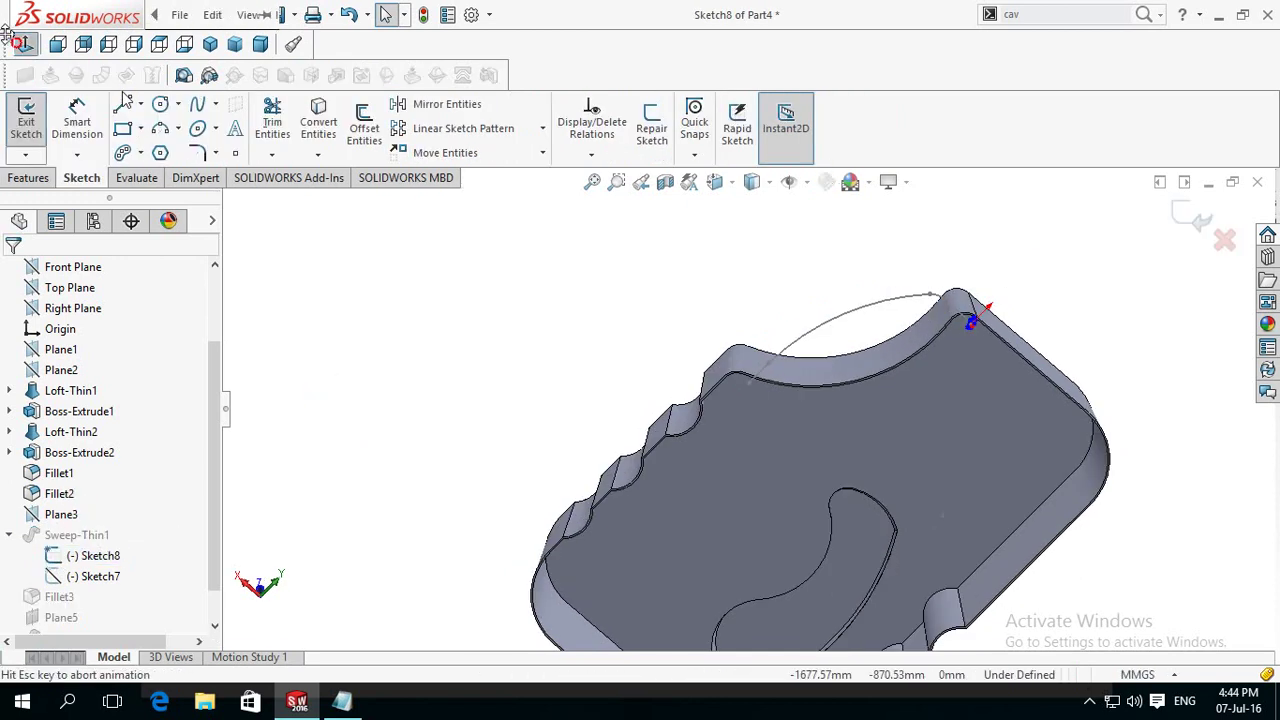
scroll(787, 242, "down", 2)
scroll(786, 270, "down", 3)
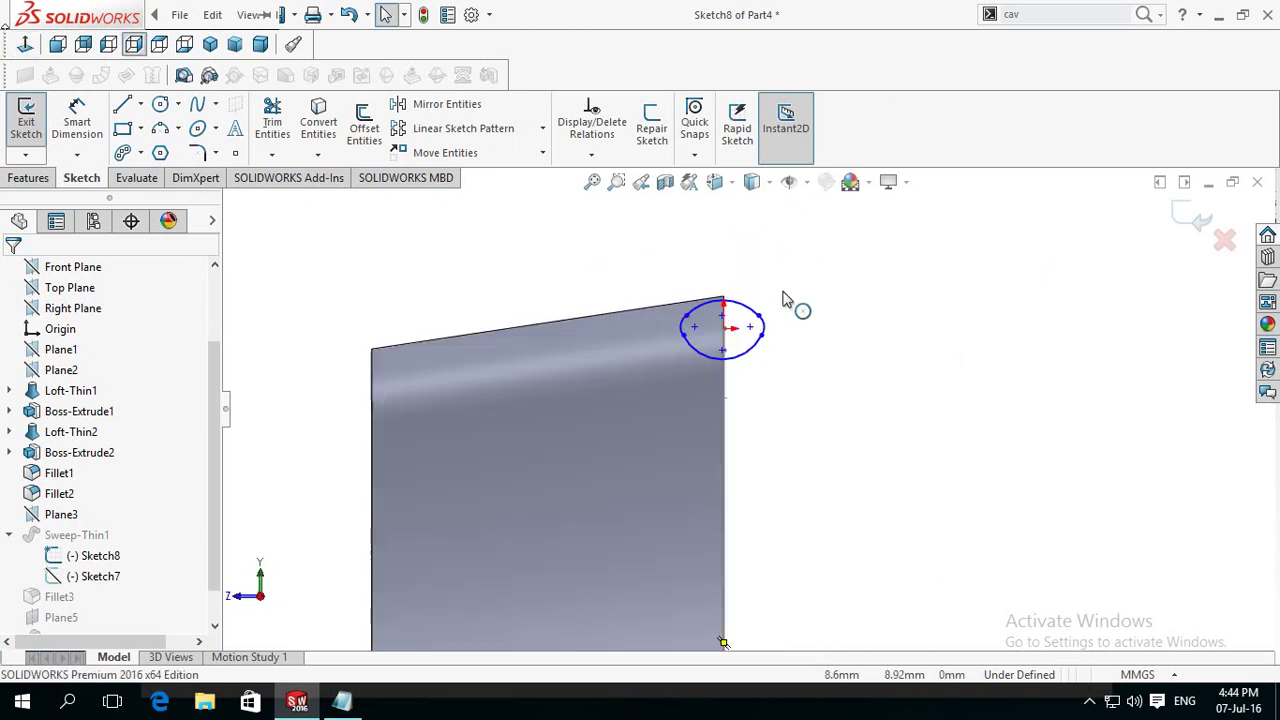
scroll(780, 300, "down", 3)
scroll(765, 380, "down", 1)
scroll(770, 370, "up", 1)
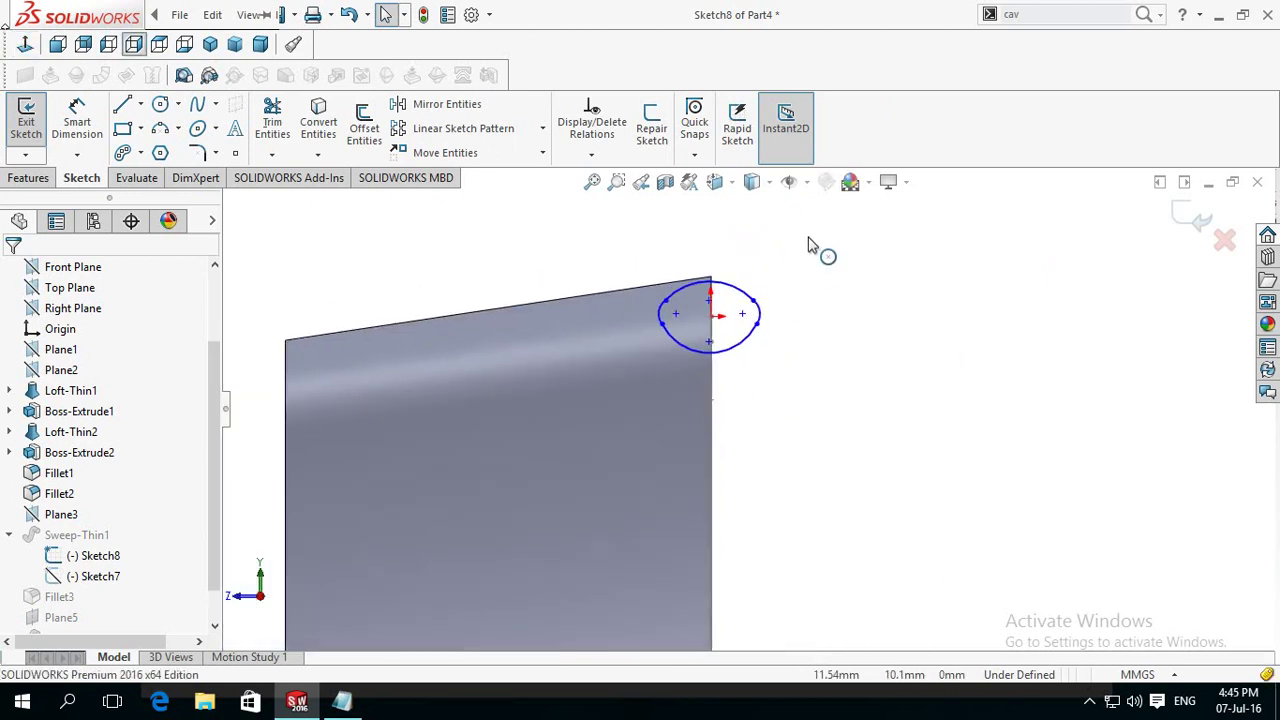
left_click_drag(808, 247, 602, 419)
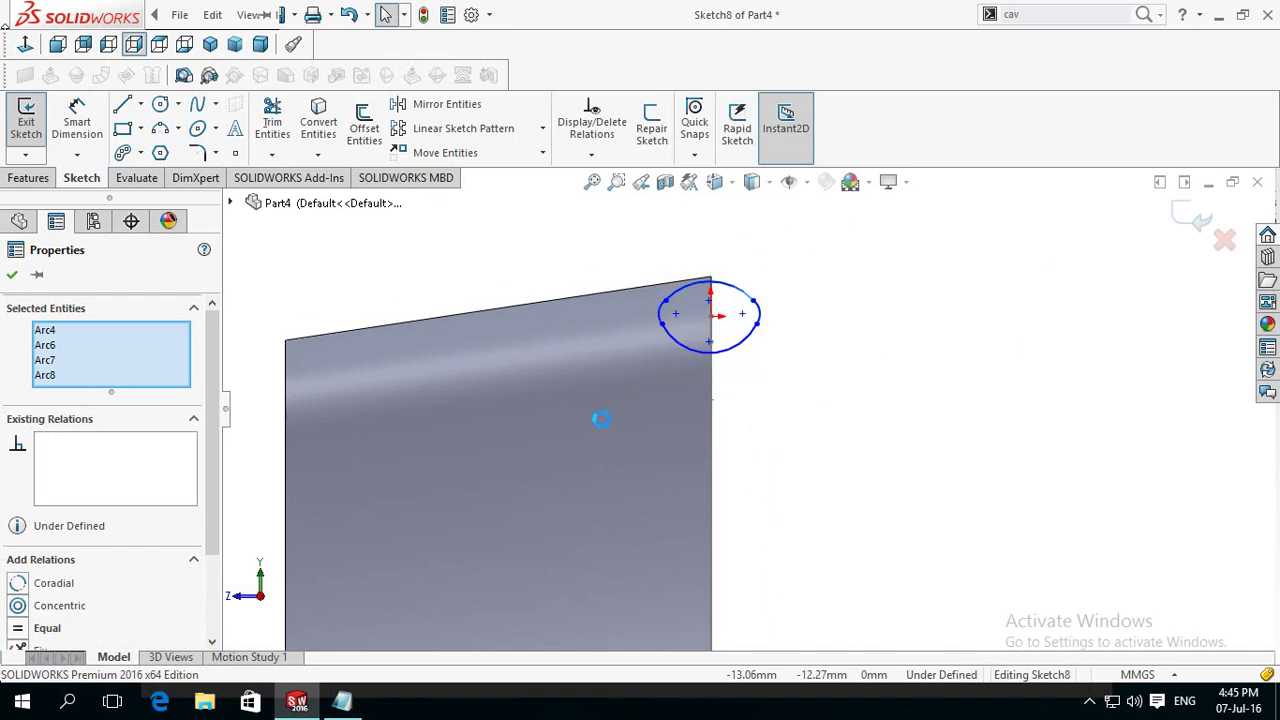
key("Delete")
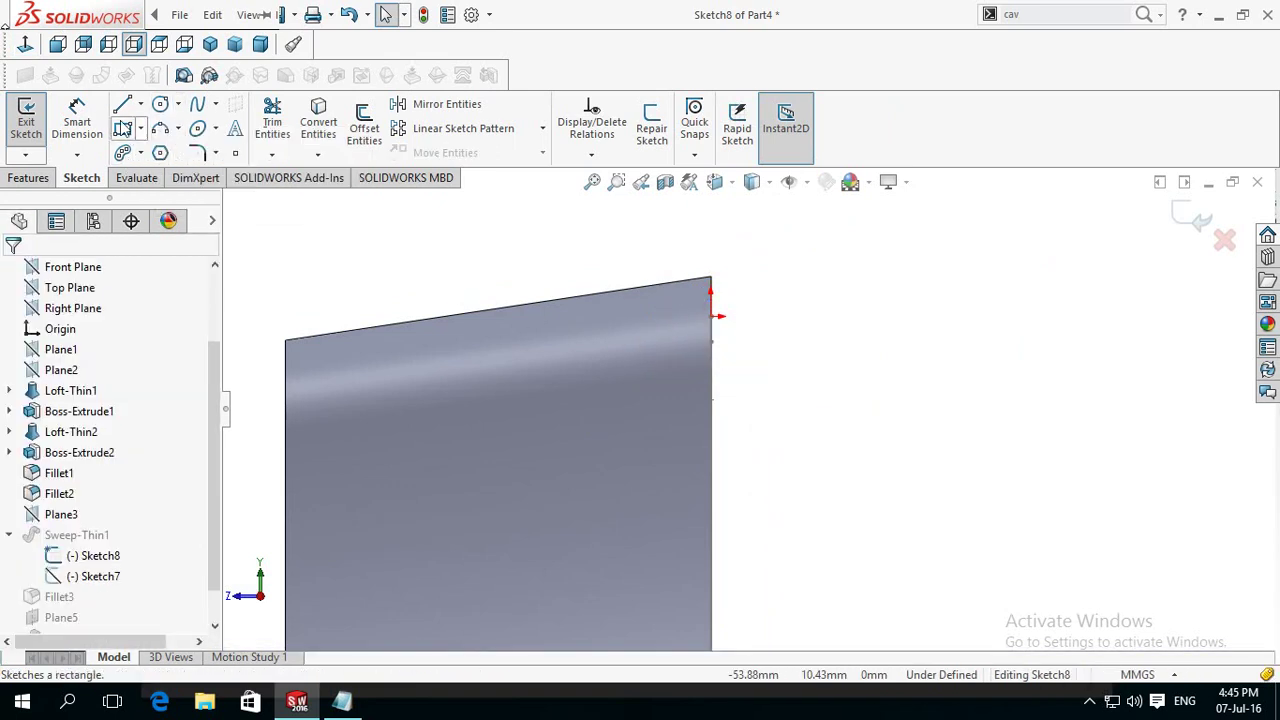
Step: Draw a three-point arc spanning the can's top edge
left_click(160, 130)
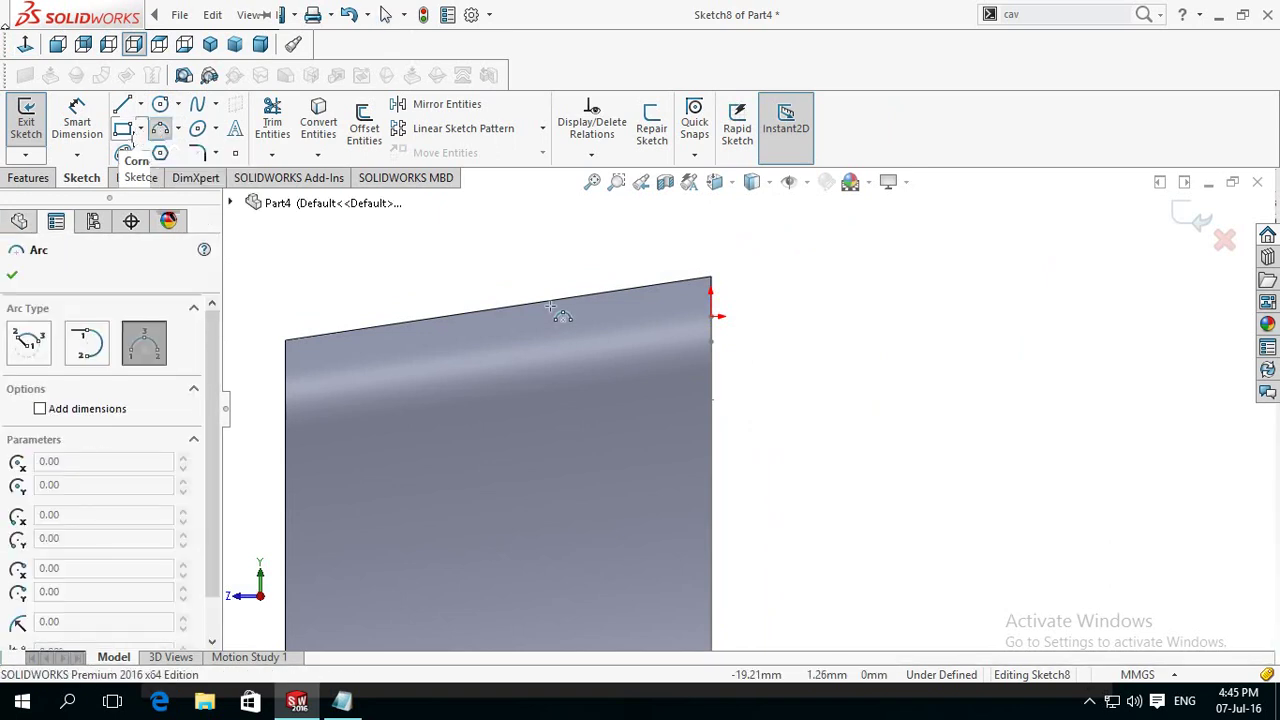
left_click(547, 320)
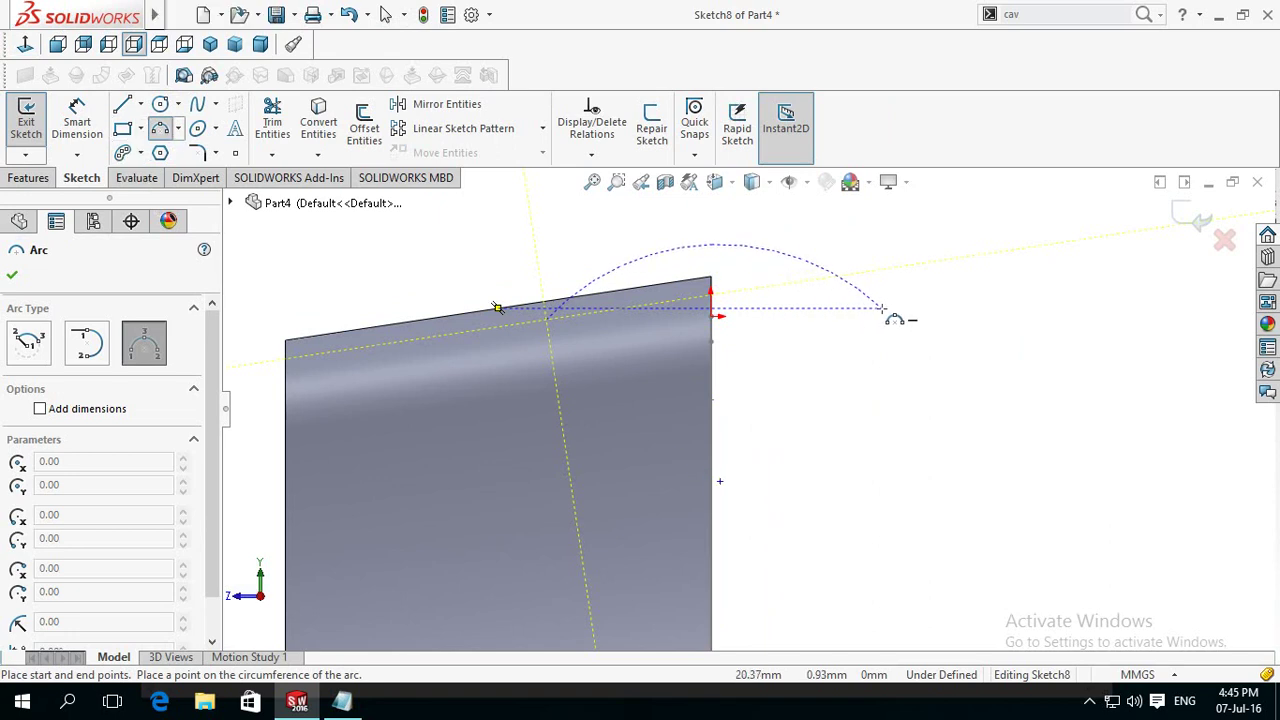
left_click(881, 307)
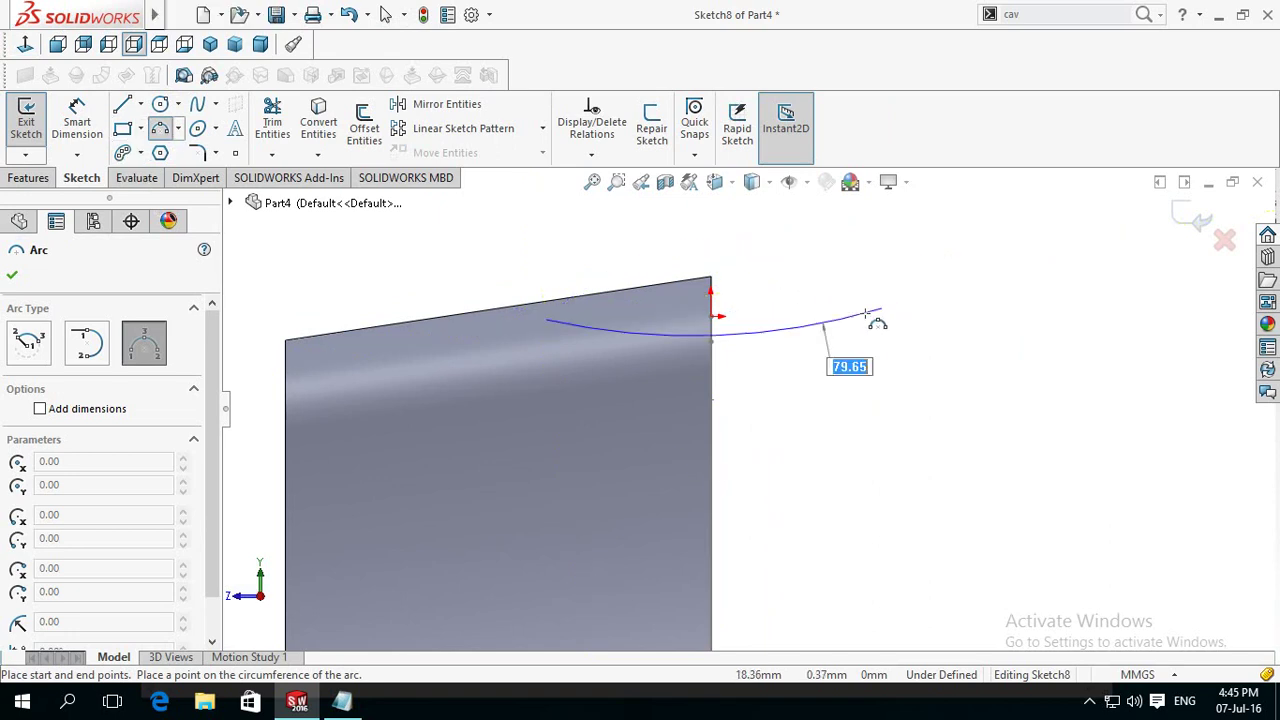
left_click(758, 292)
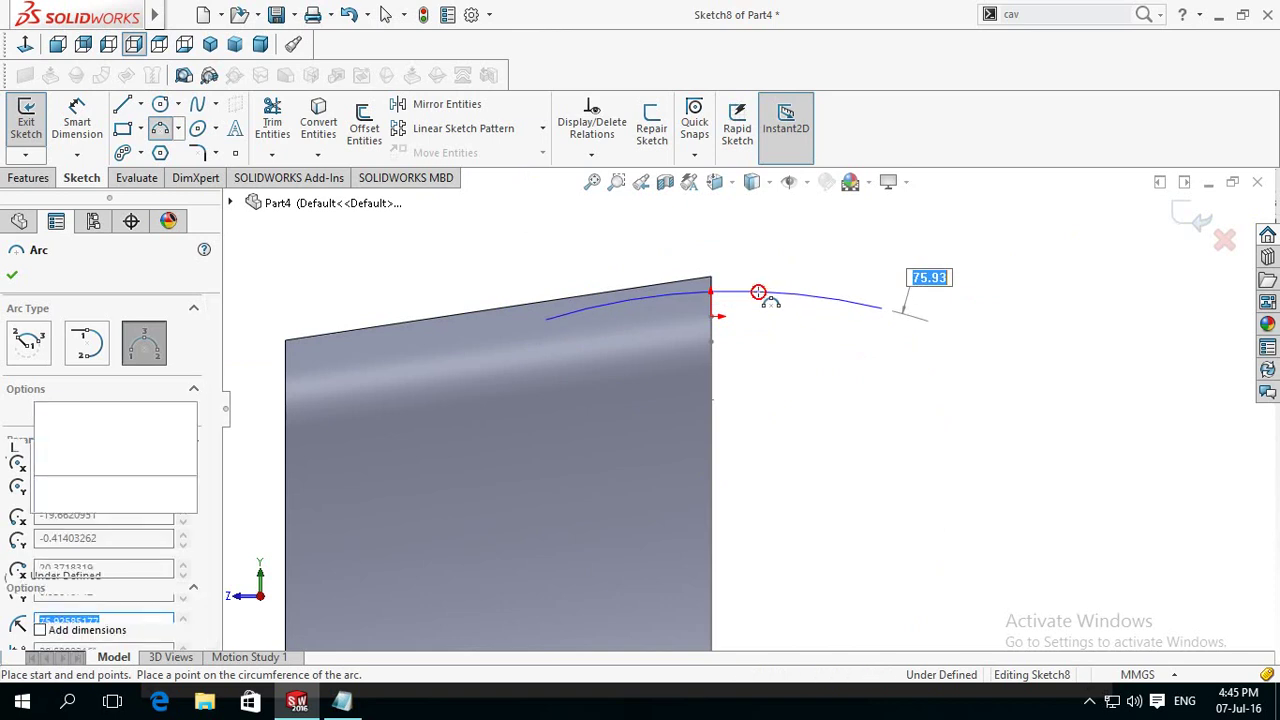
Step: Draw a construction centerline joining the arc's left and right endpoints
left_click(141, 104)
left_click(185, 146)
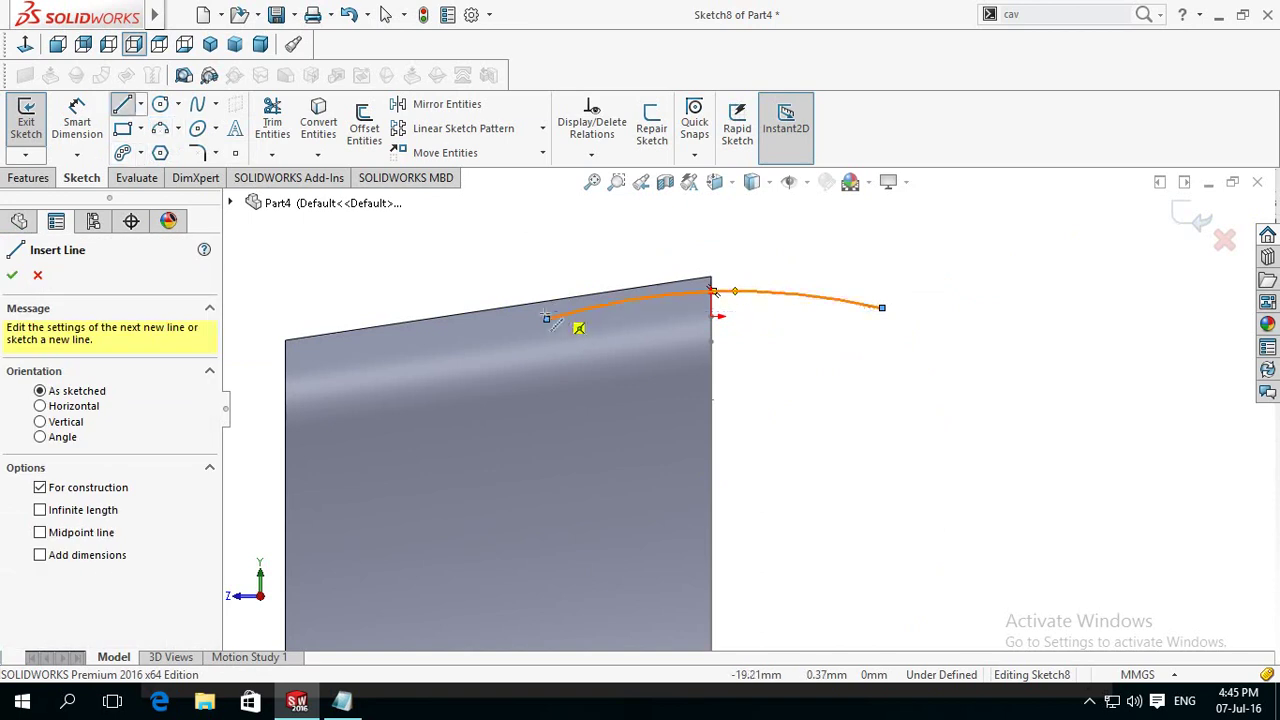
left_click(547, 320)
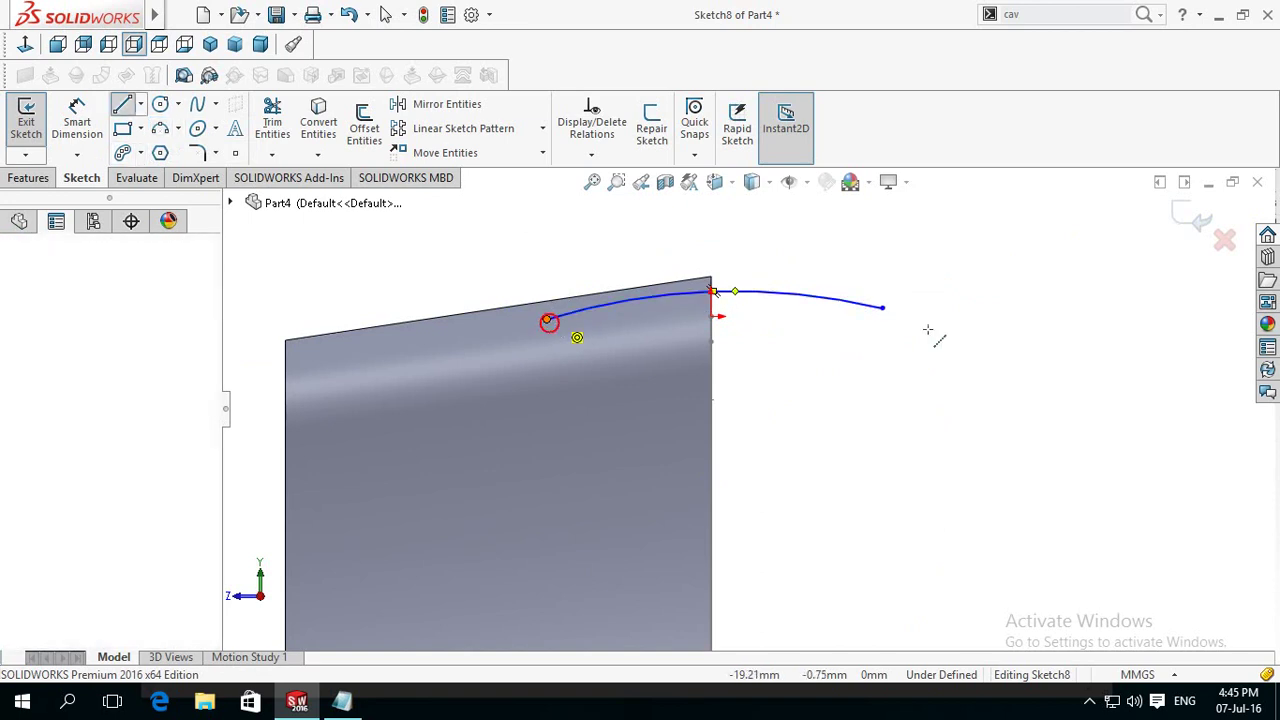
left_click(882, 308)
scroll(735, 350, "down", 3)
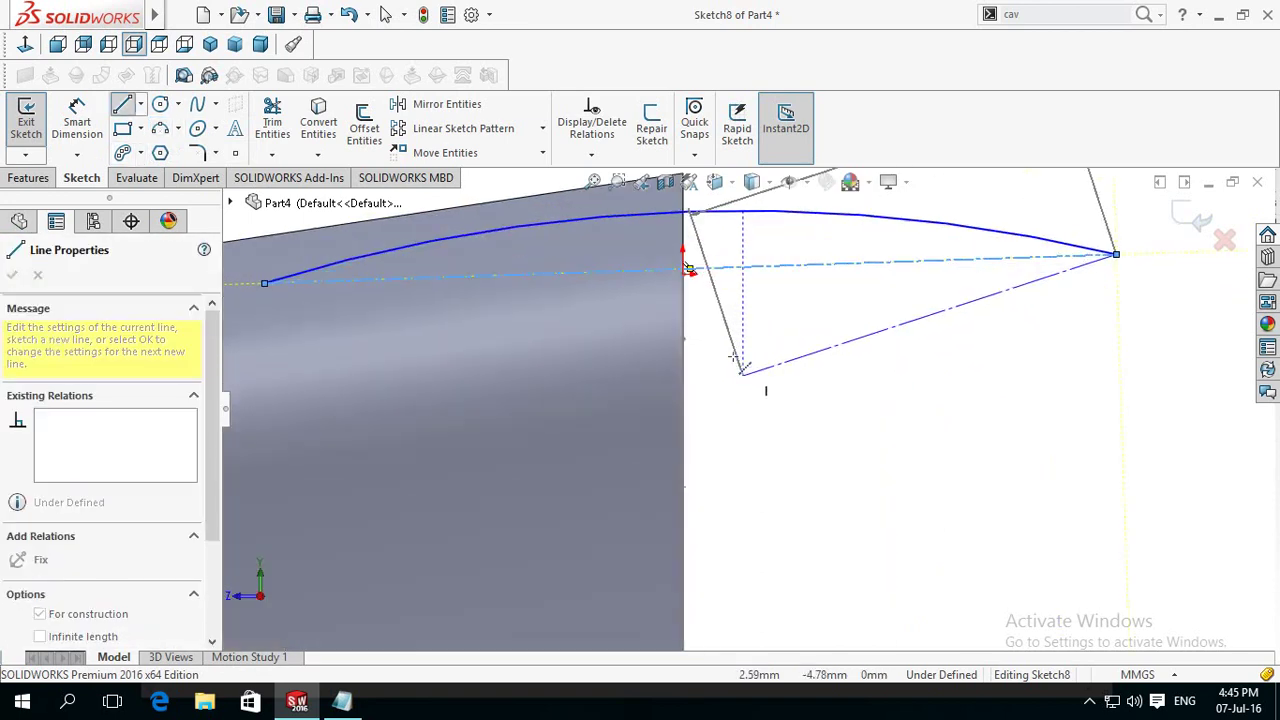
key("Escape")
left_click(134, 103)
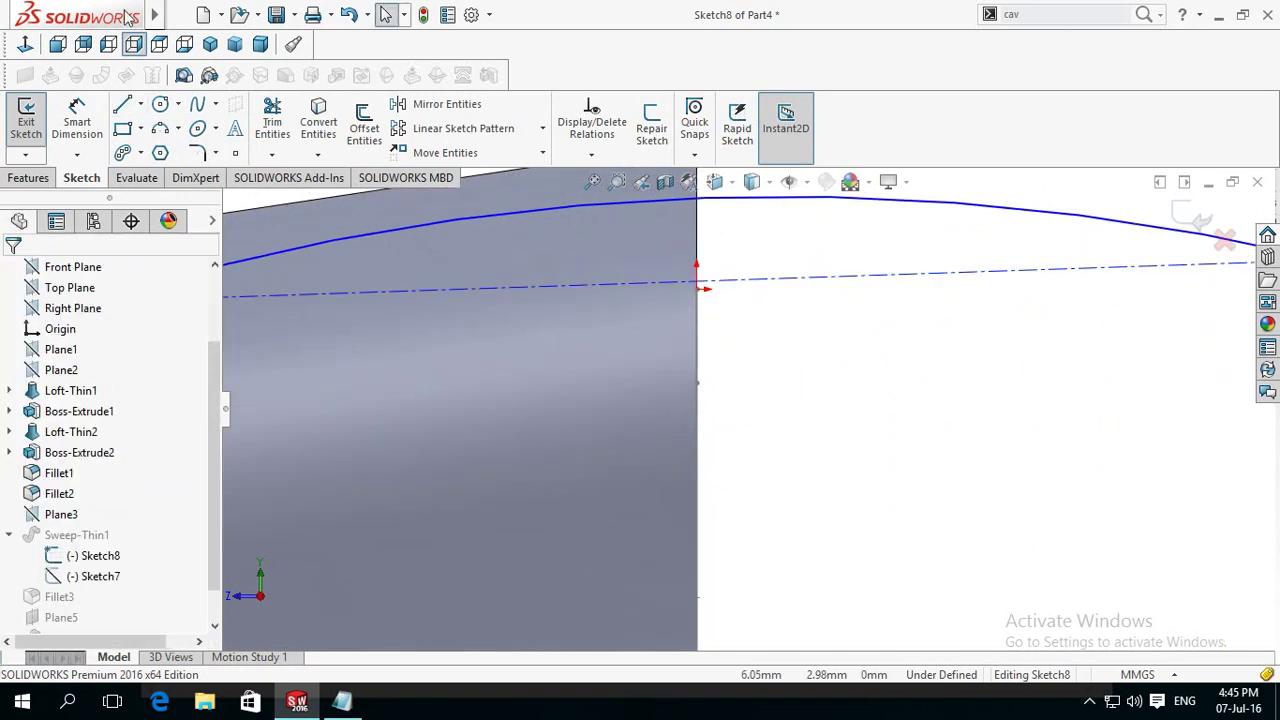
left_click(140, 105)
left_click(140, 105)
left_click(170, 146)
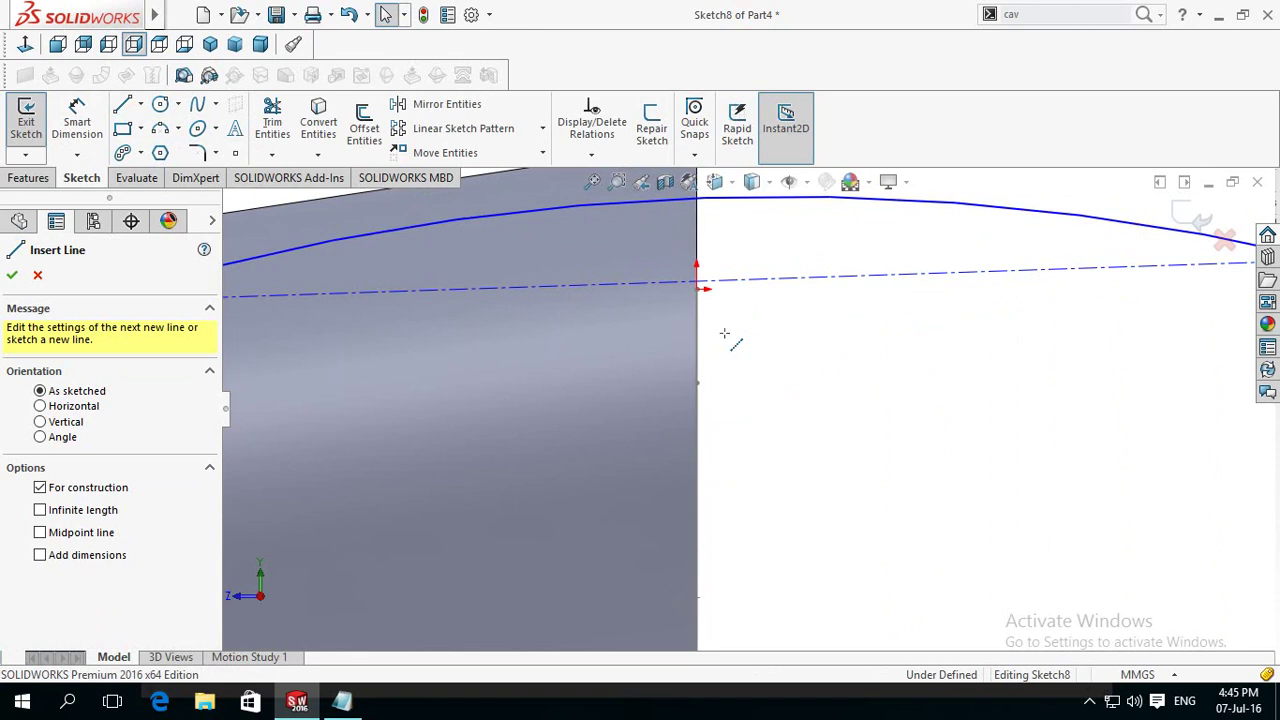
scroll(707, 288, "down", 2)
left_click(687, 278)
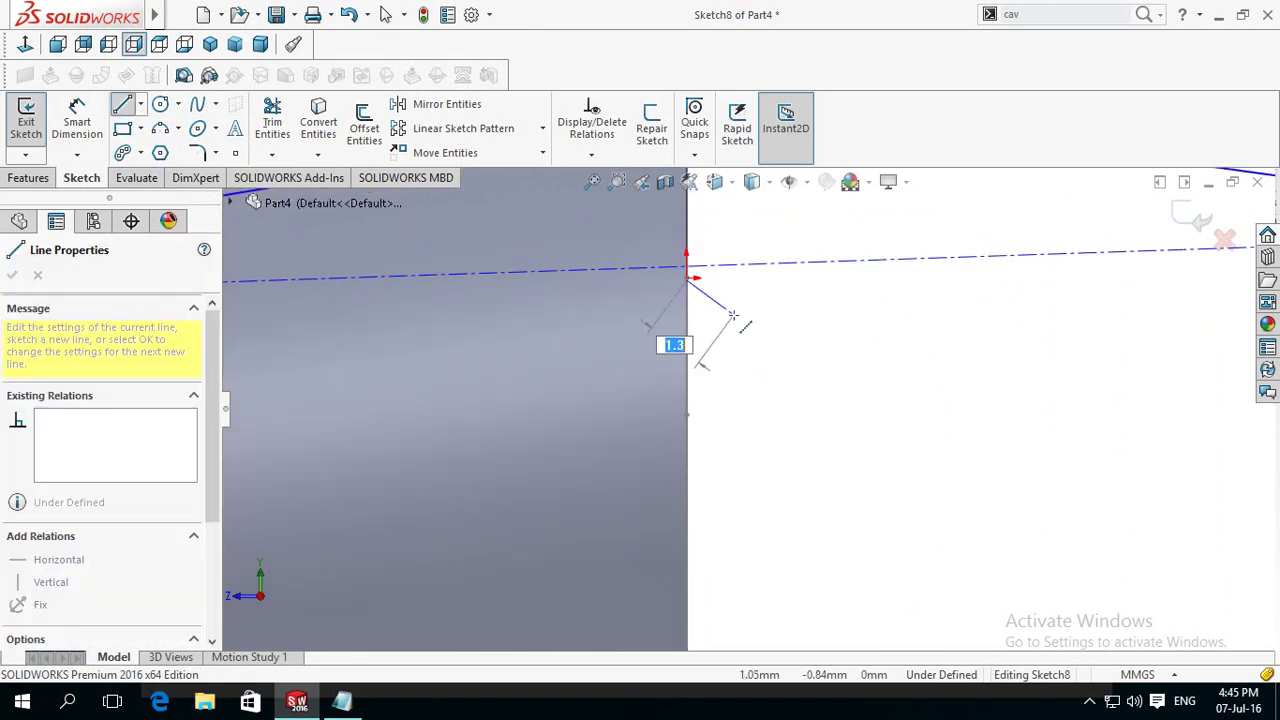
key("Escape")
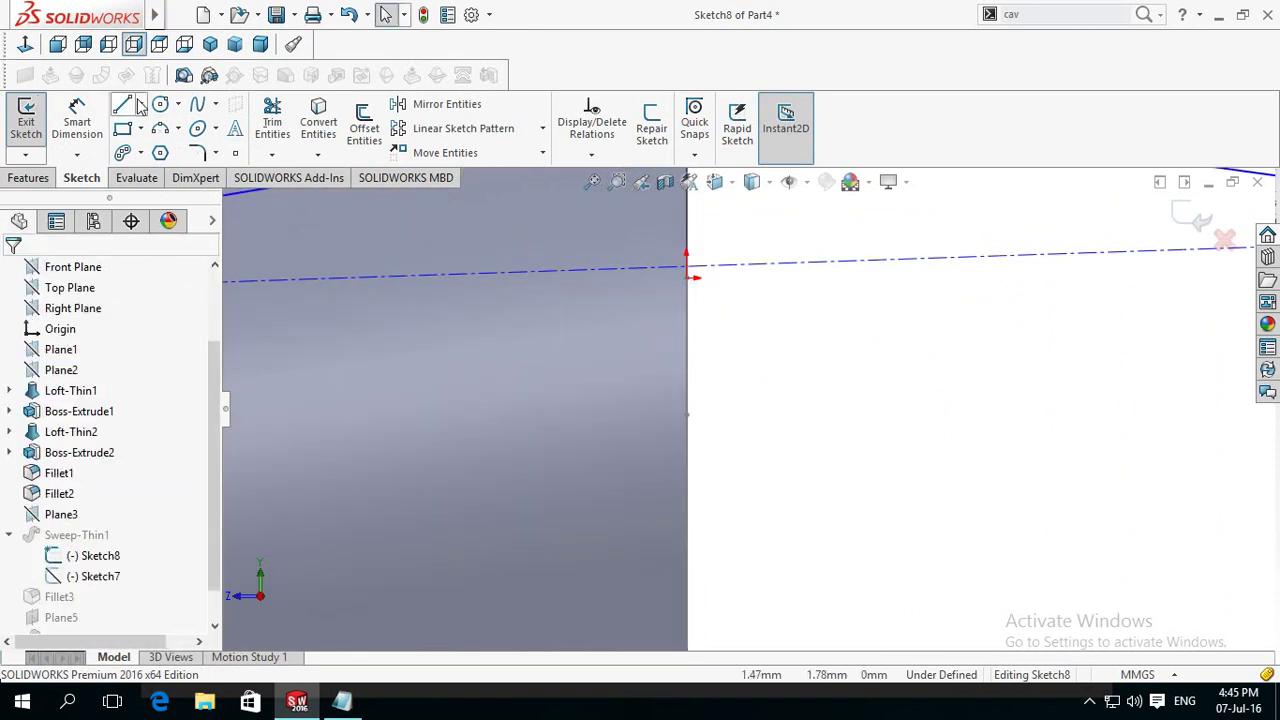
Step: Add a short centerline to the chord, then make the chord centerline horizontal
left_click(124, 106)
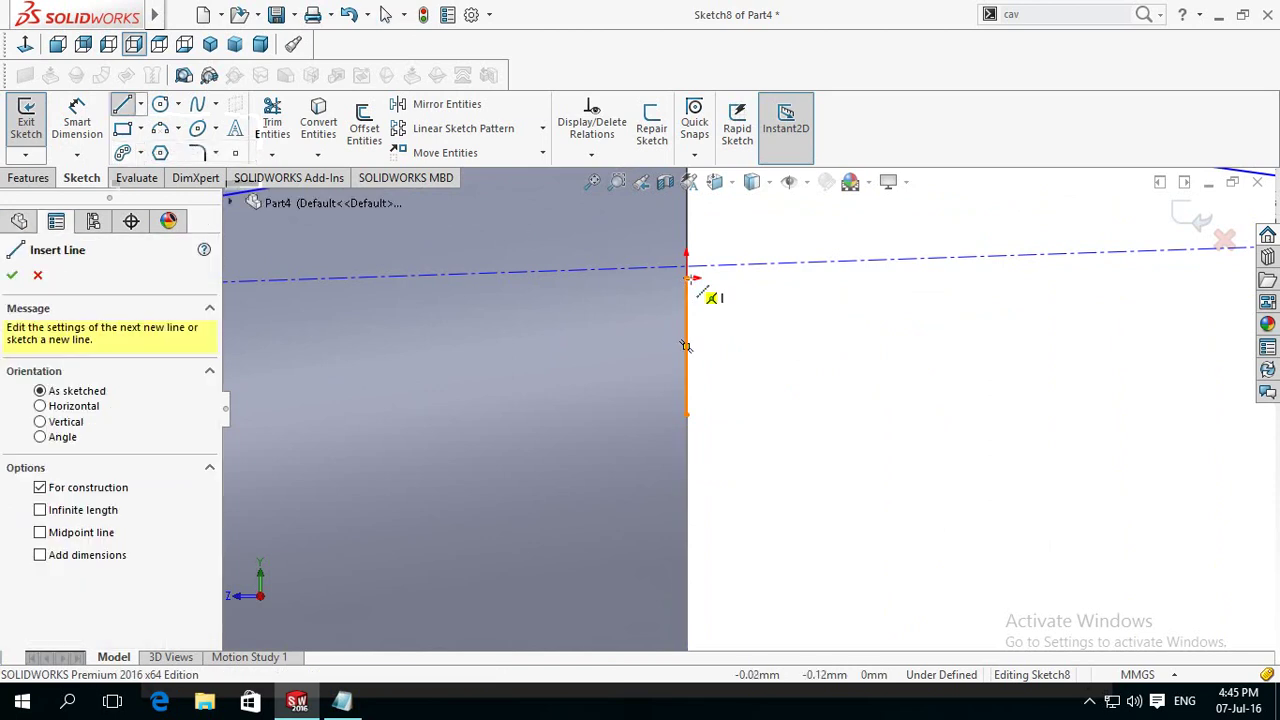
scroll(692, 278, "down", 2)
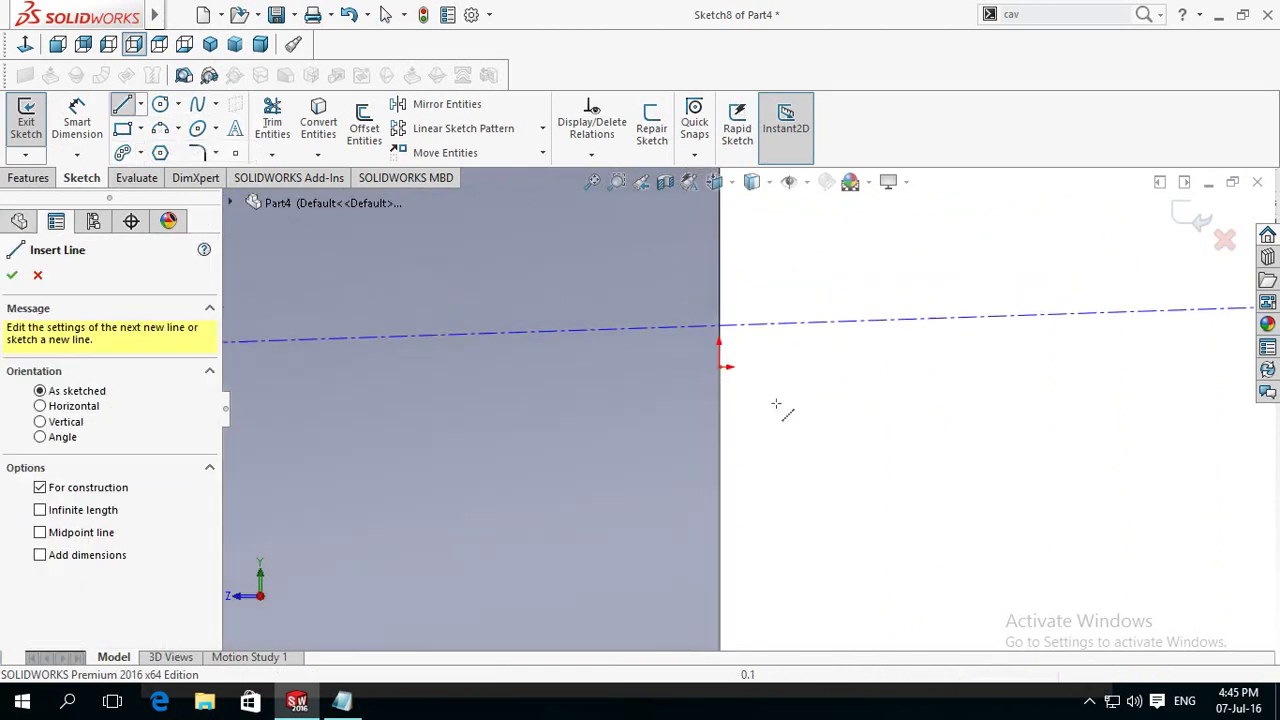
left_click(724, 367)
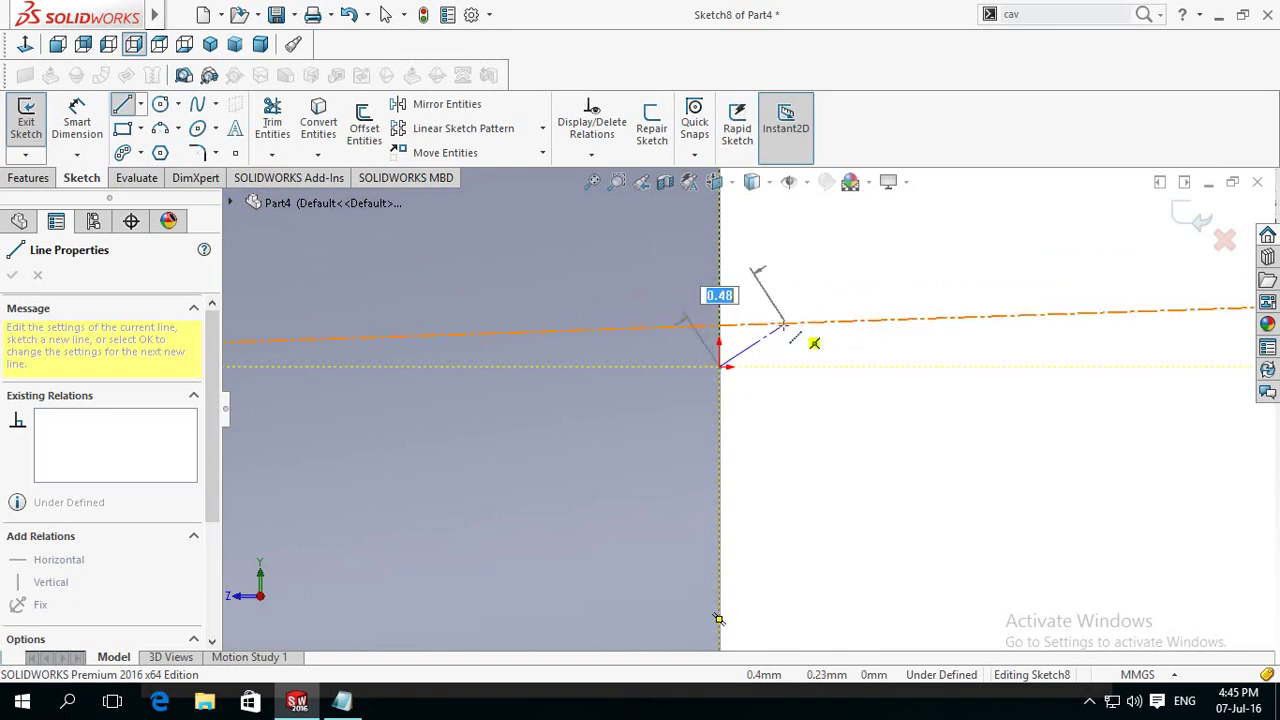
left_click(777, 323)
key("Escape")
key("Escape")
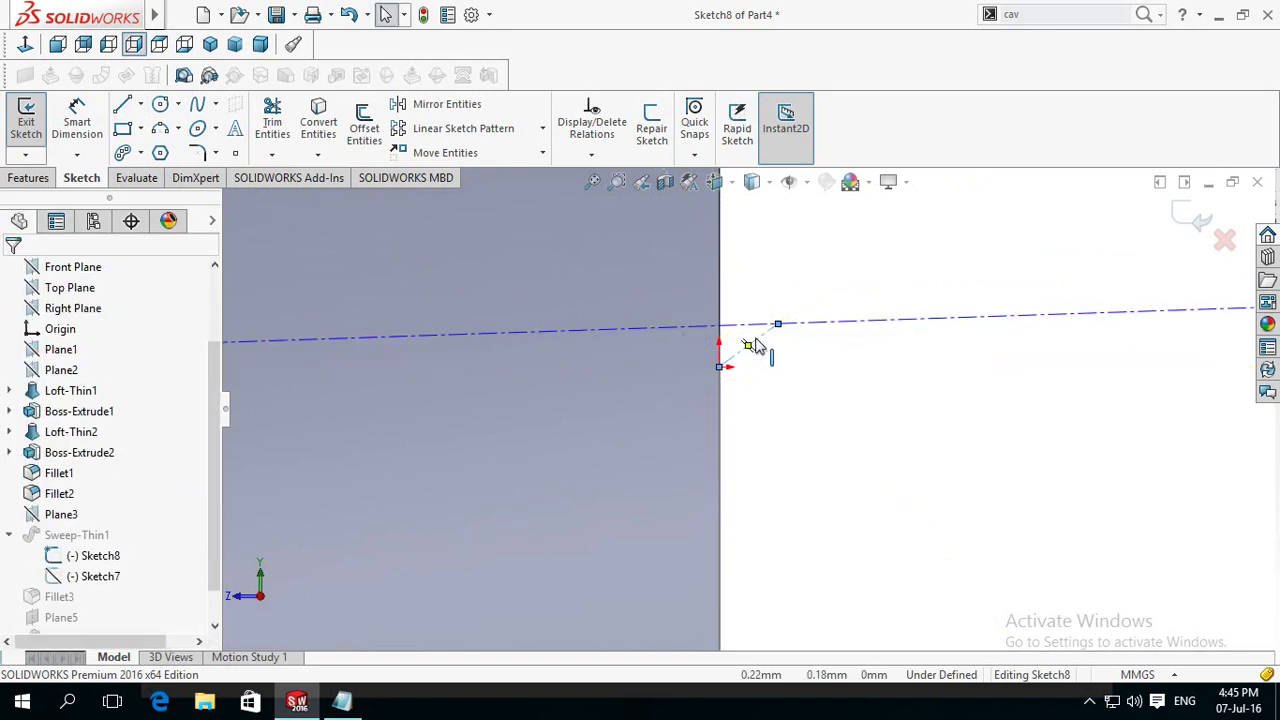
left_click(757, 345)
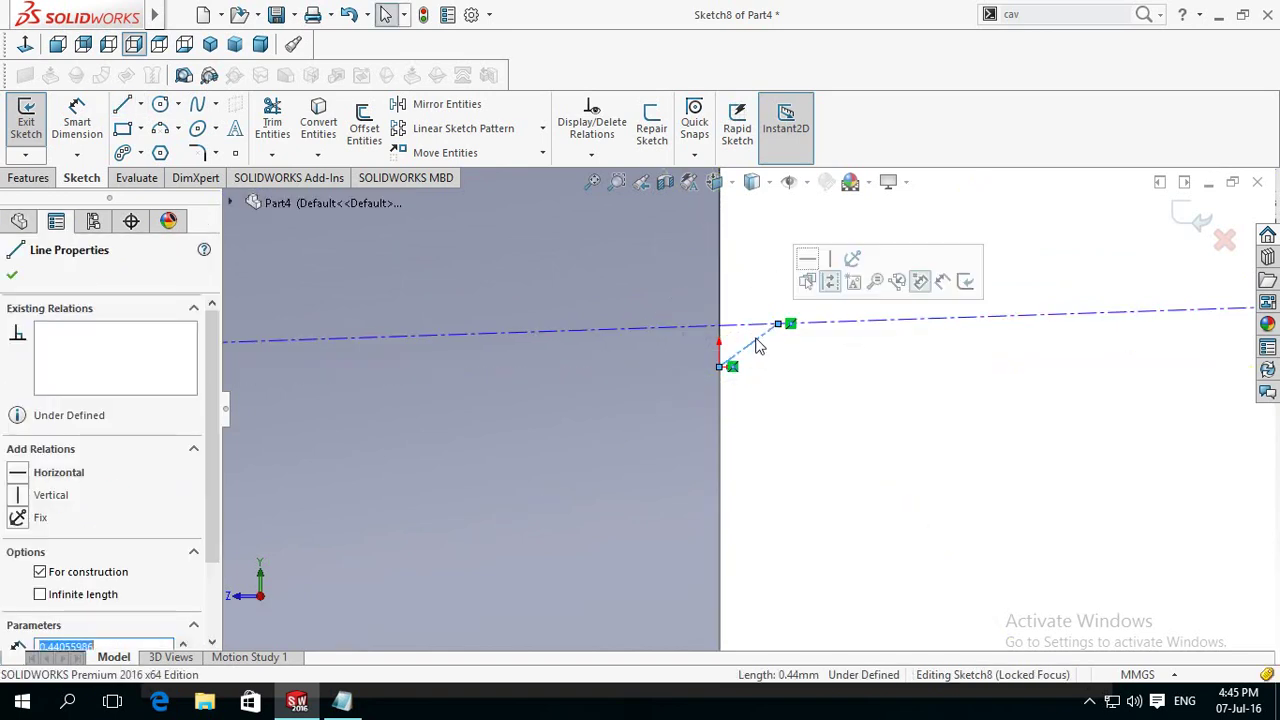
left_click(824, 266)
key("ctrl+z")
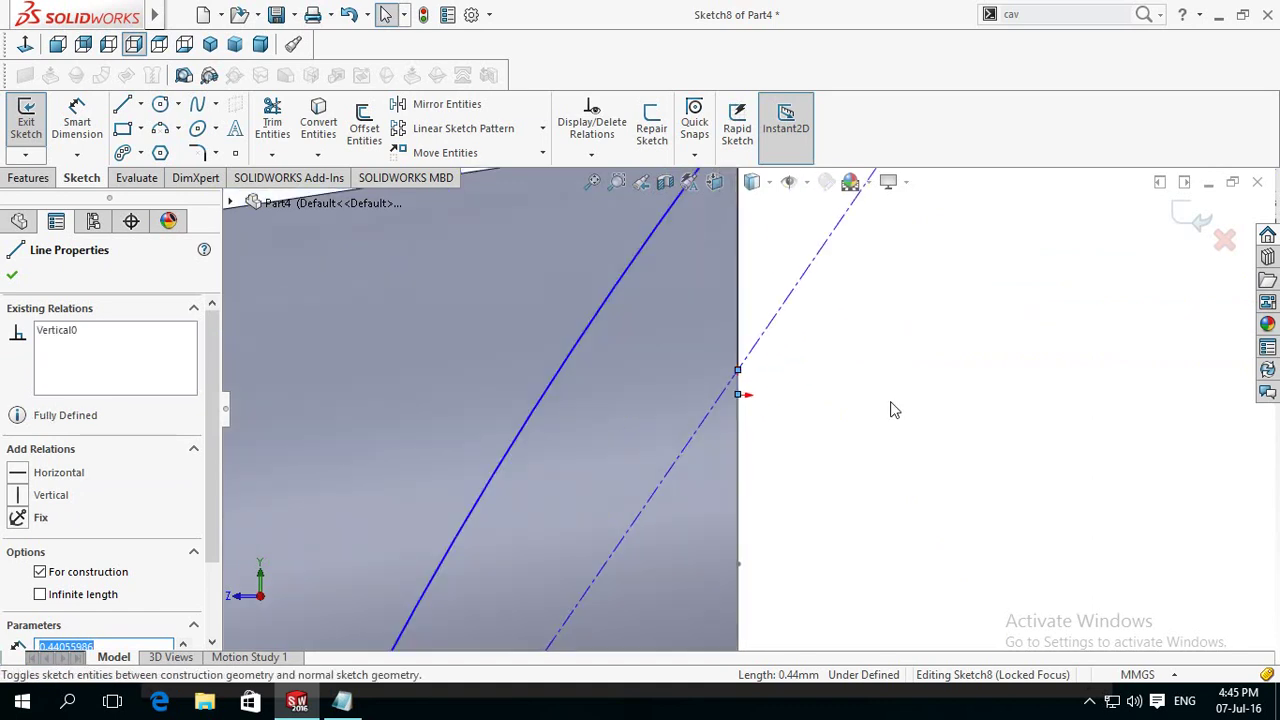
left_click(776, 325)
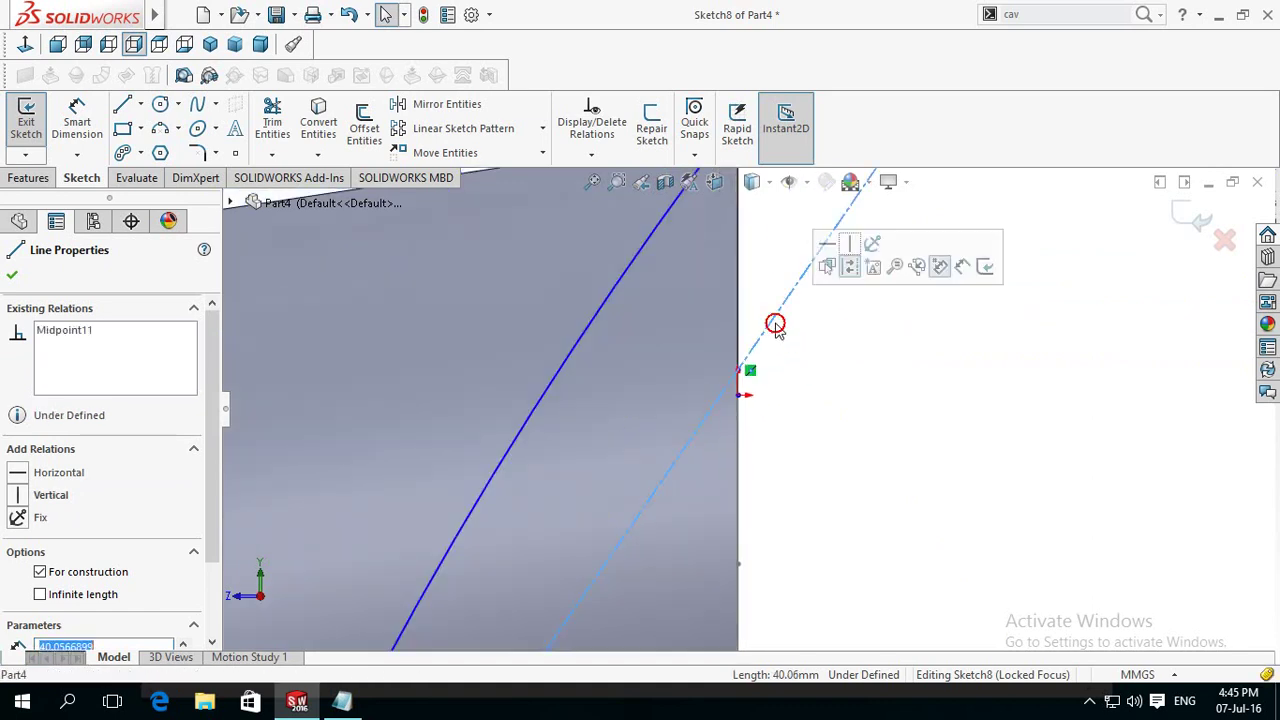
left_click(826, 249)
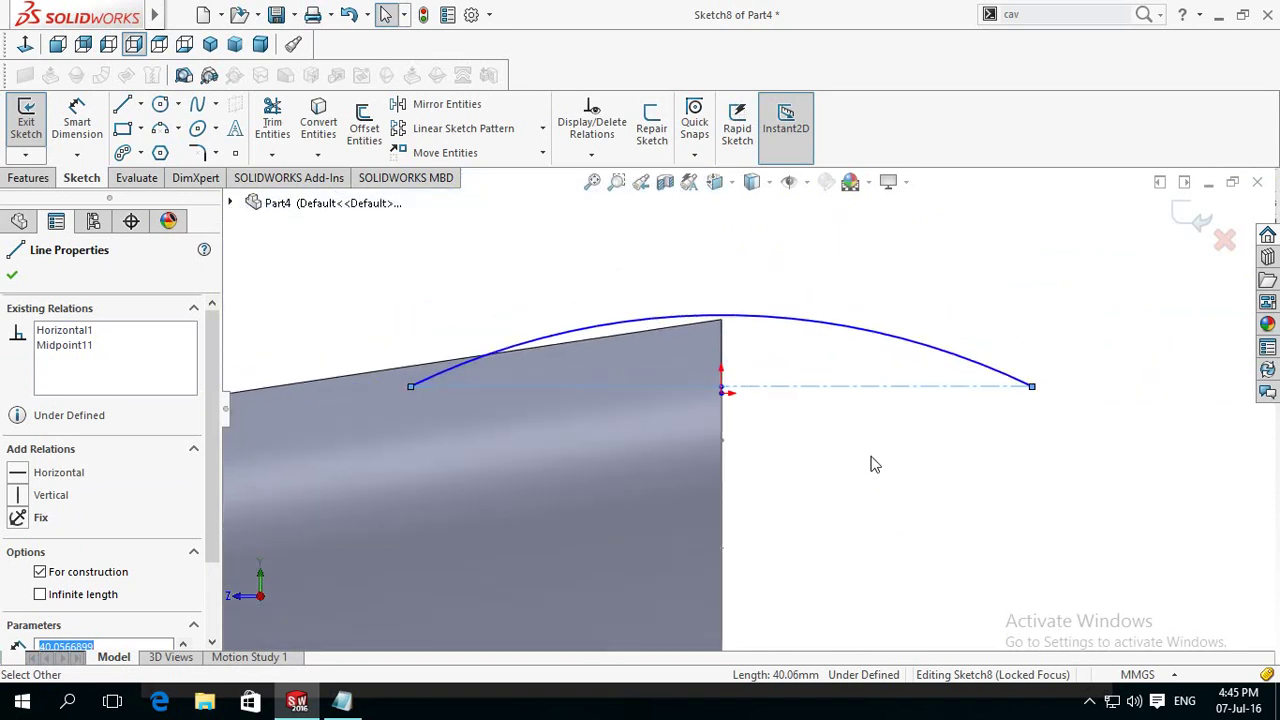
Step: Drag the arc's peak down to flatten it
left_click(894, 251)
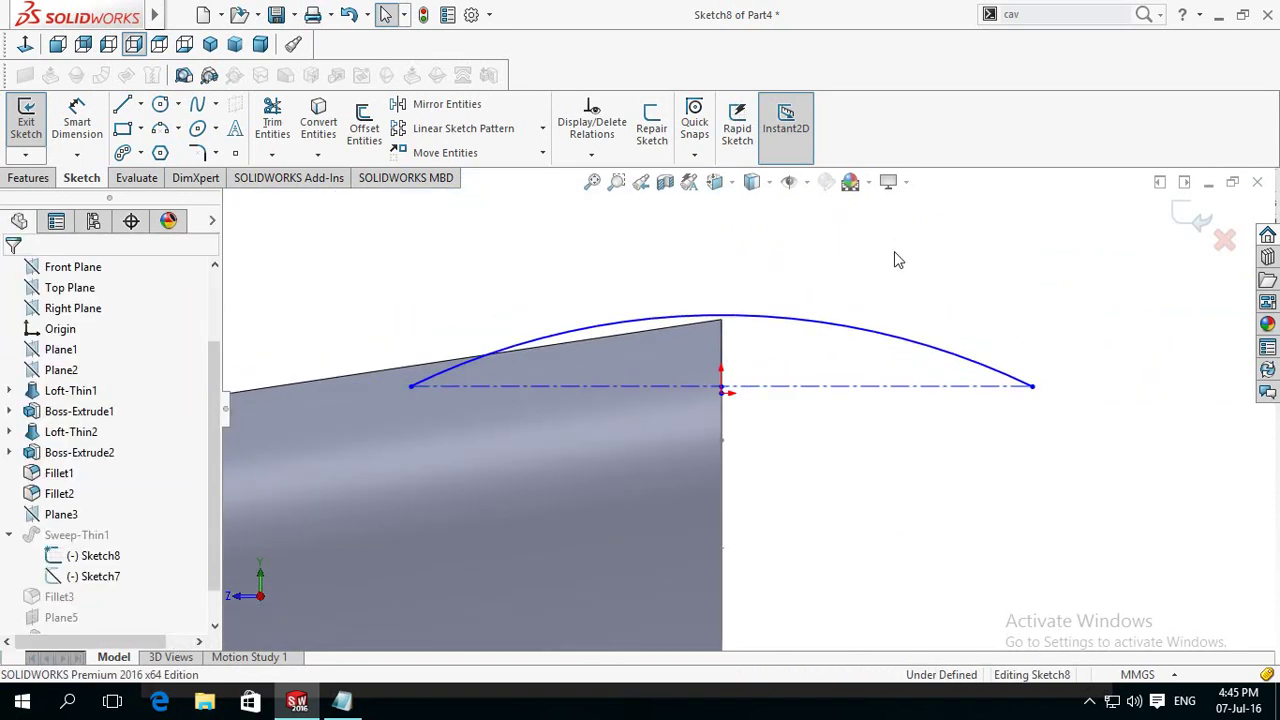
left_click_drag(725, 328, 725, 346)
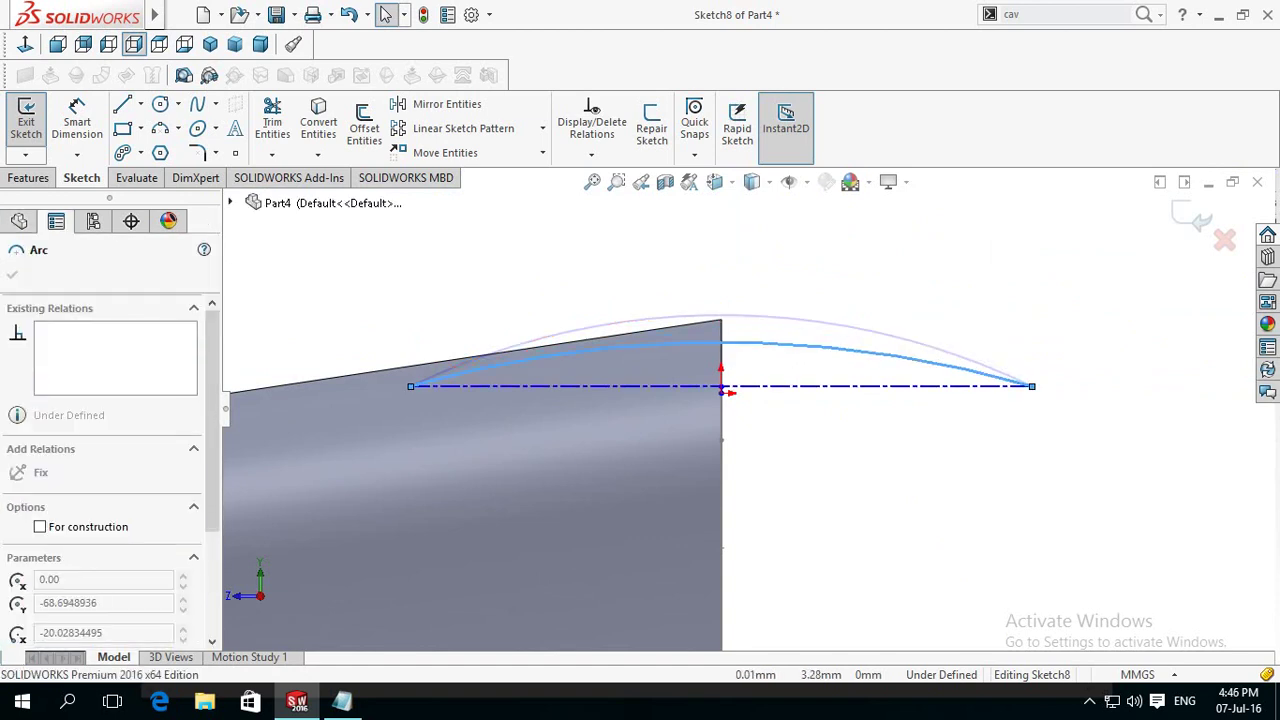
left_click(784, 262)
scroll(784, 262, "up", 2)
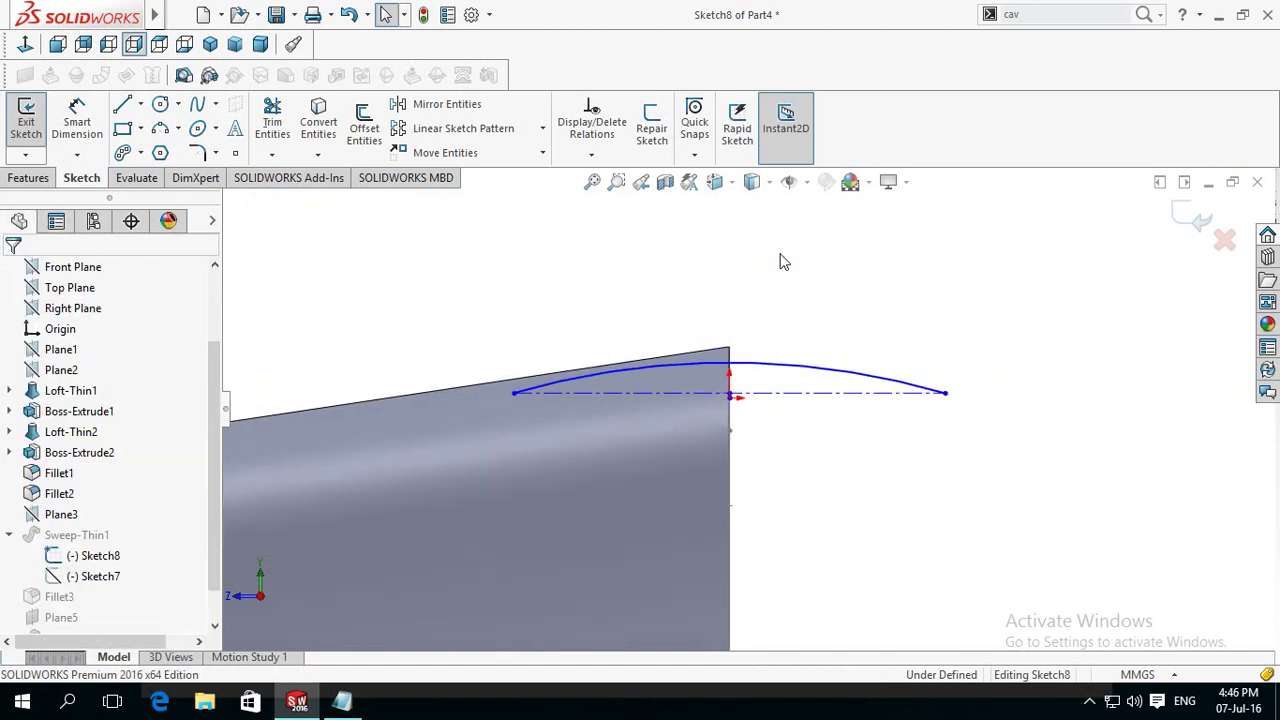
scroll(880, 450, "down", 2)
Step: Draw short vertical lines down from the arc's right and left endpoints
right_click_drag(1051, 406, 966, 423)
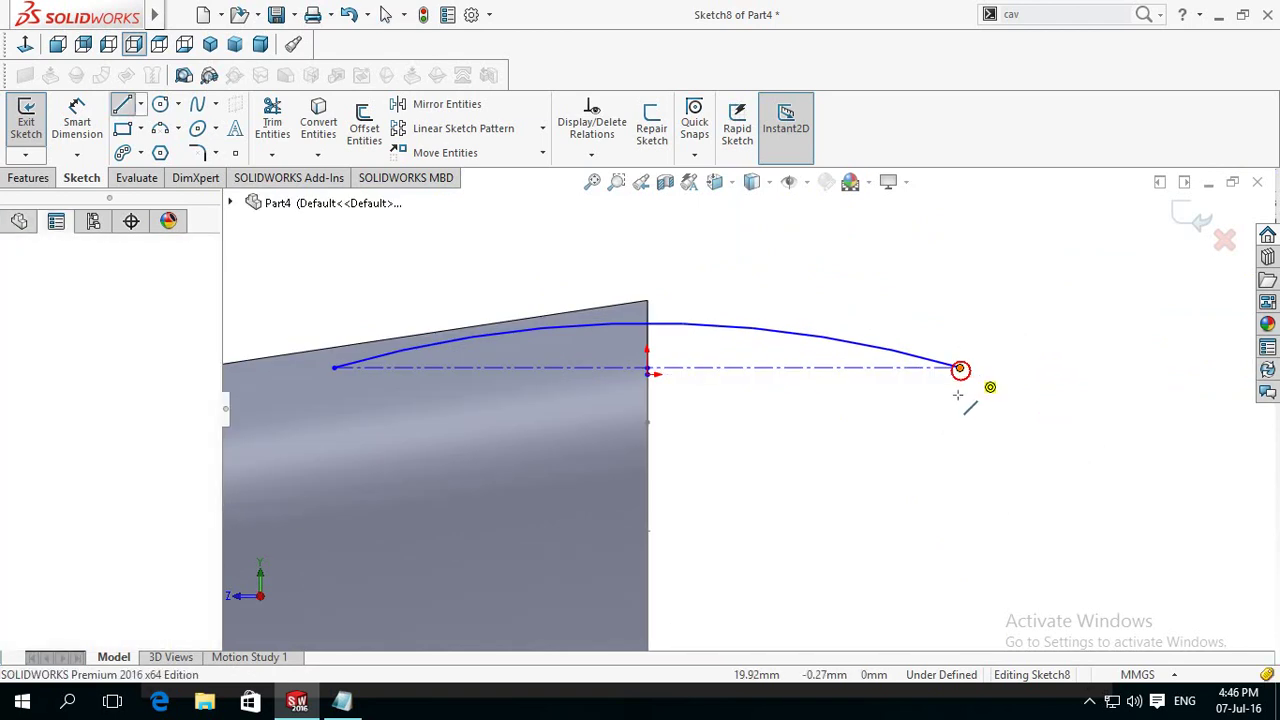
left_click(960, 370)
left_click(960, 407)
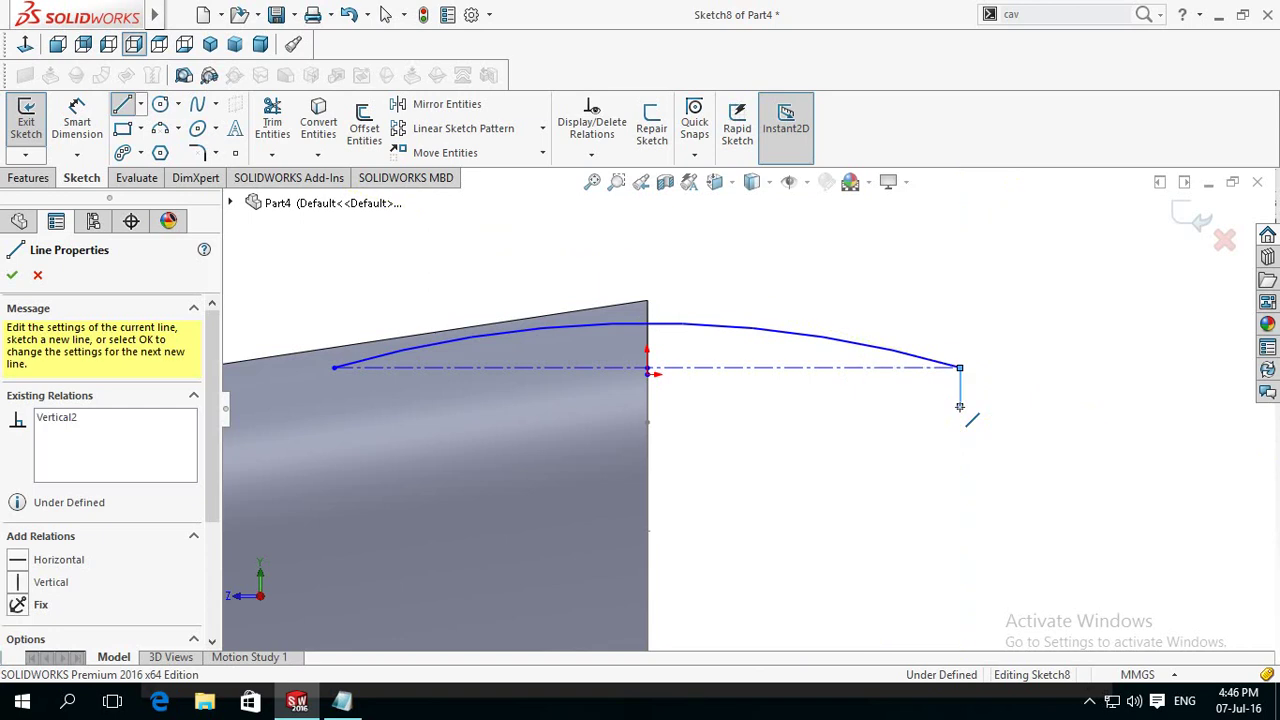
key("Escape")
right_click_drag(1137, 420, 1020, 463)
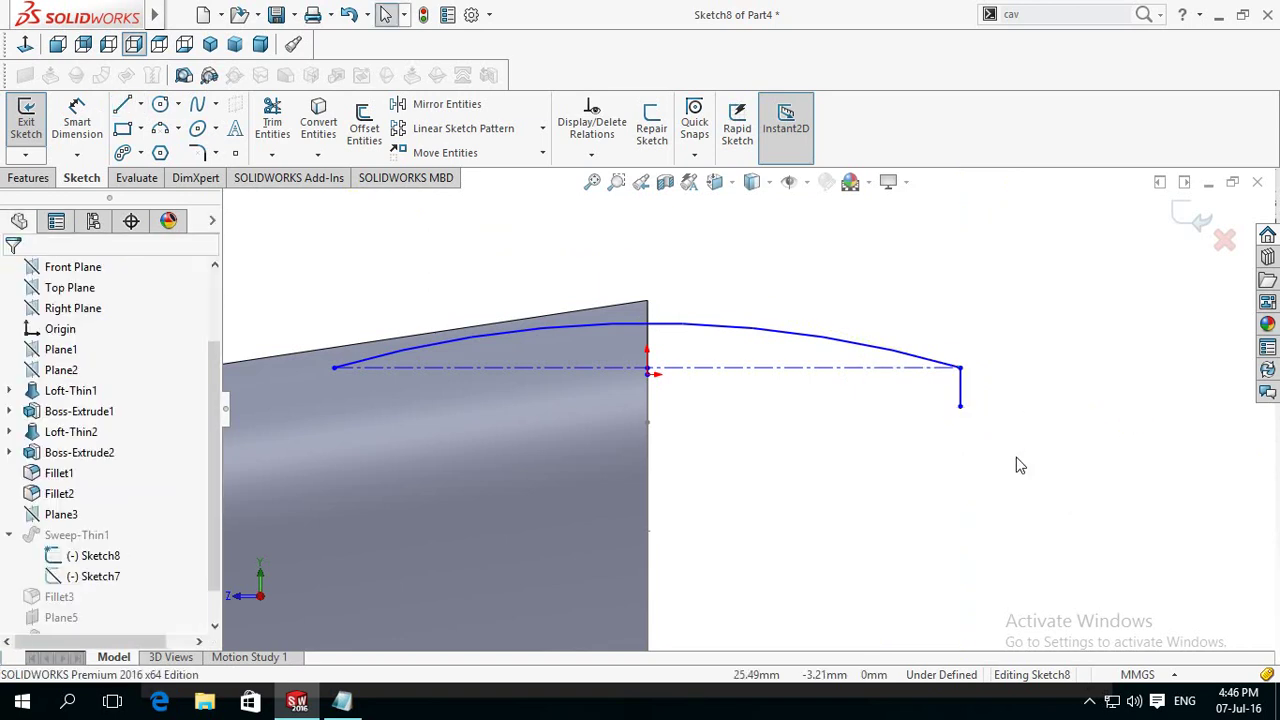
left_click(334, 369)
left_click(332, 405)
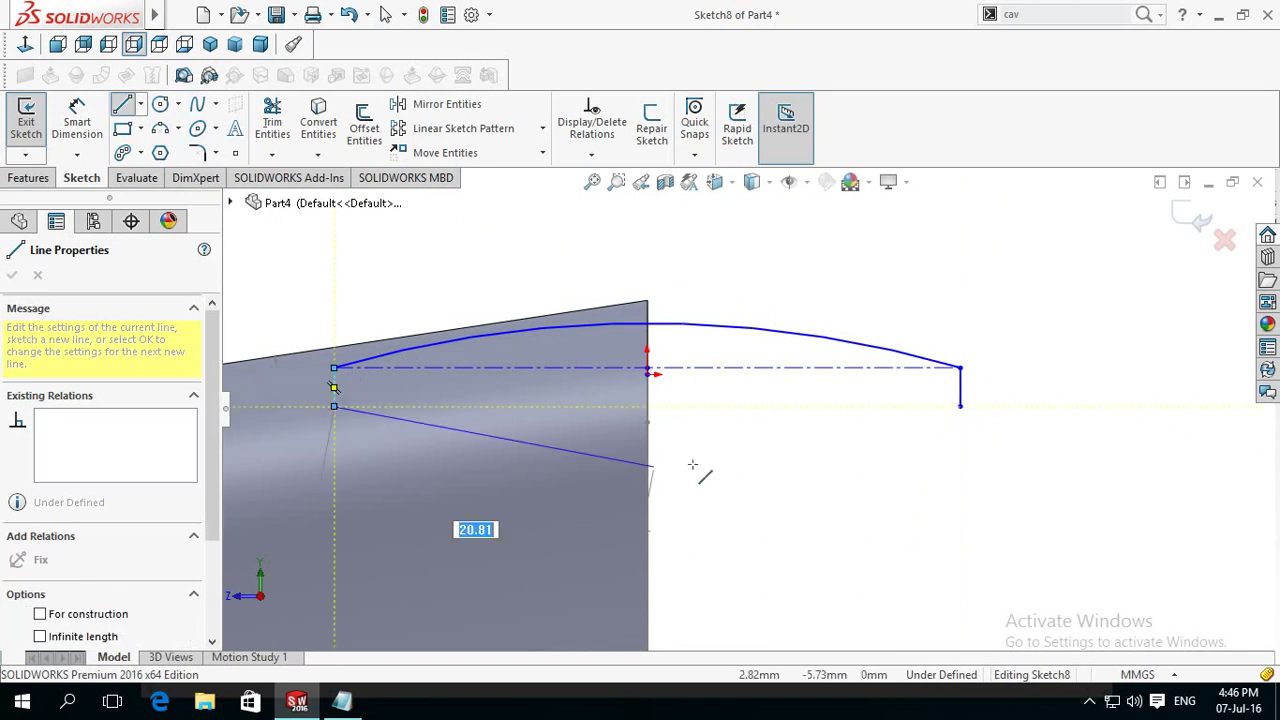
key("Escape")
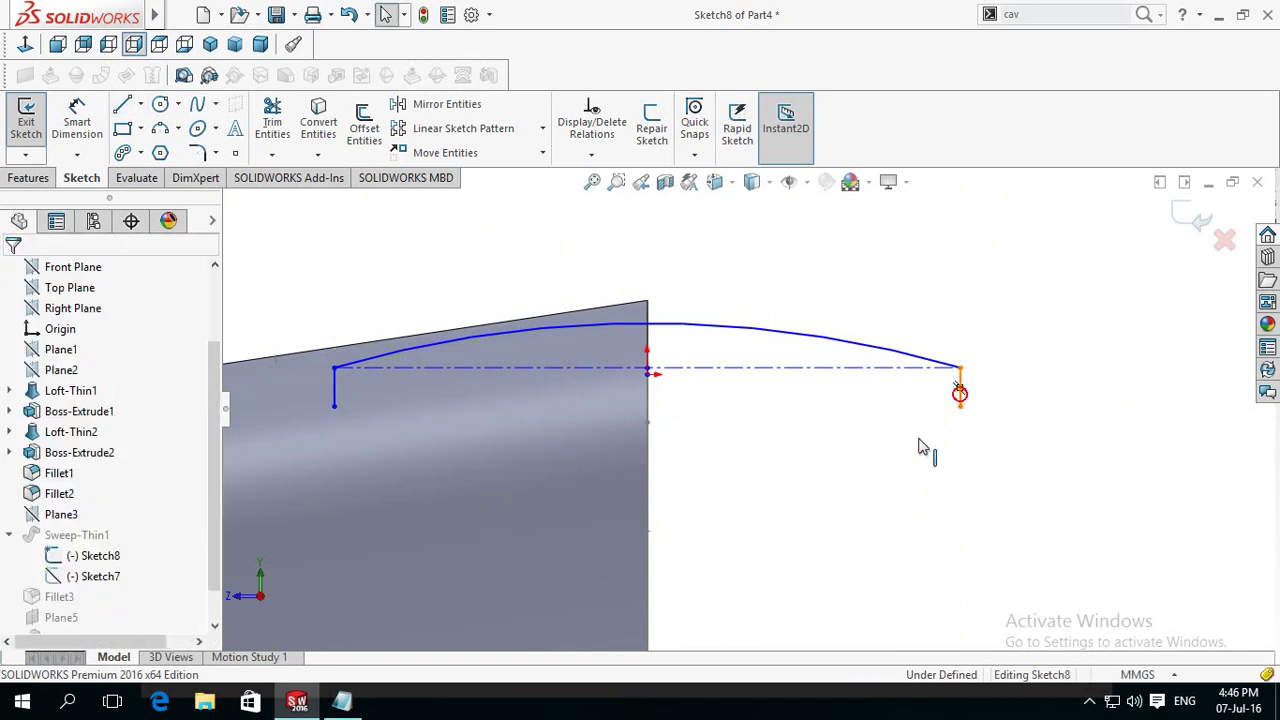
left_click(922, 447)
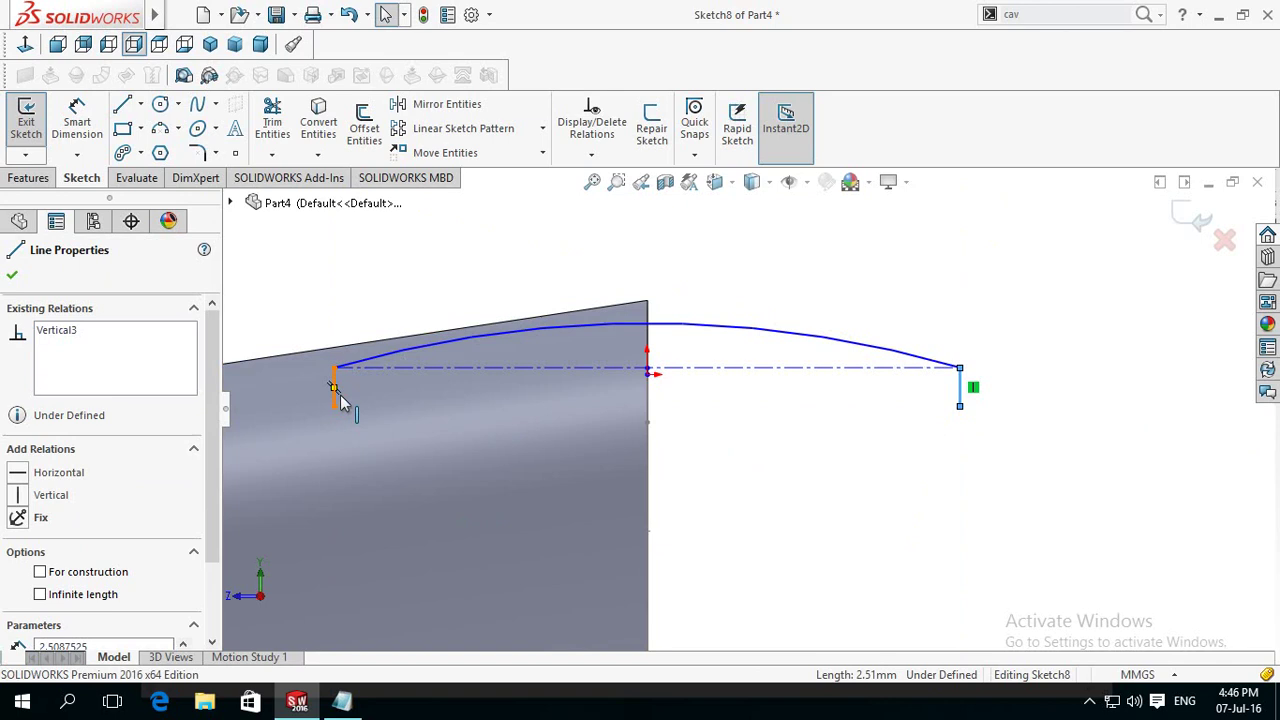
left_click(339, 395, "ctrl")
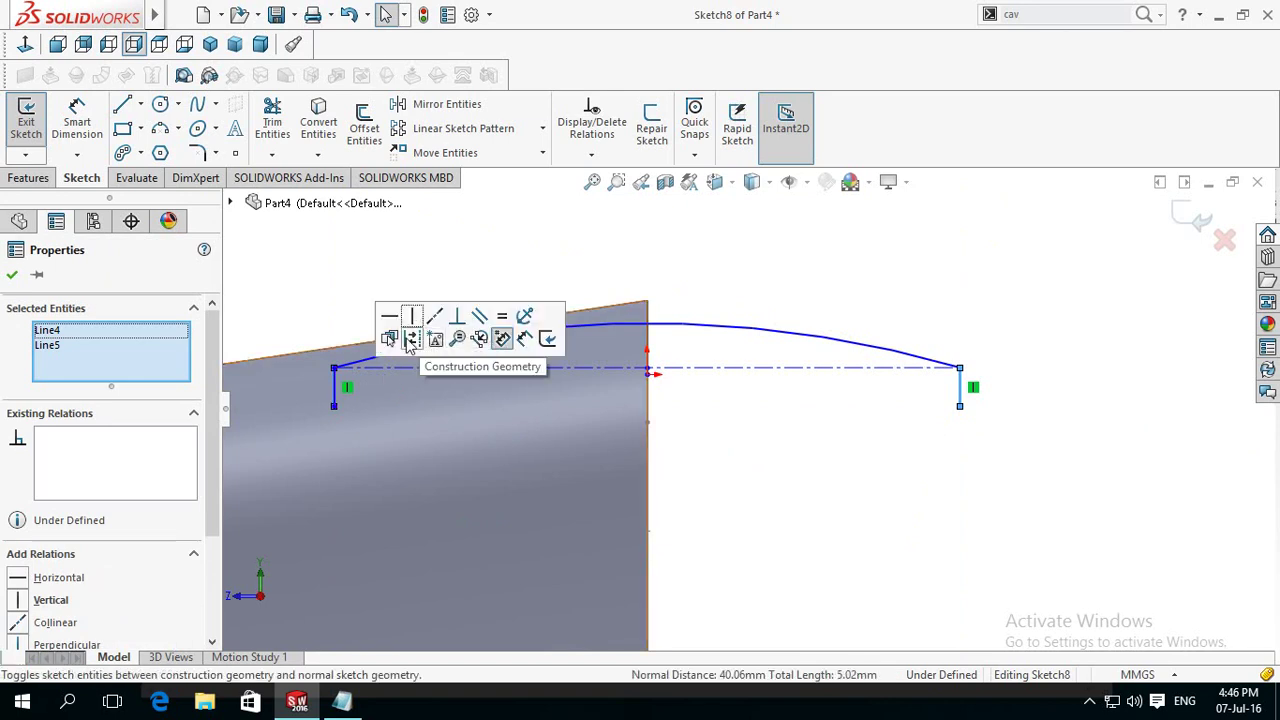
left_click(760, 470)
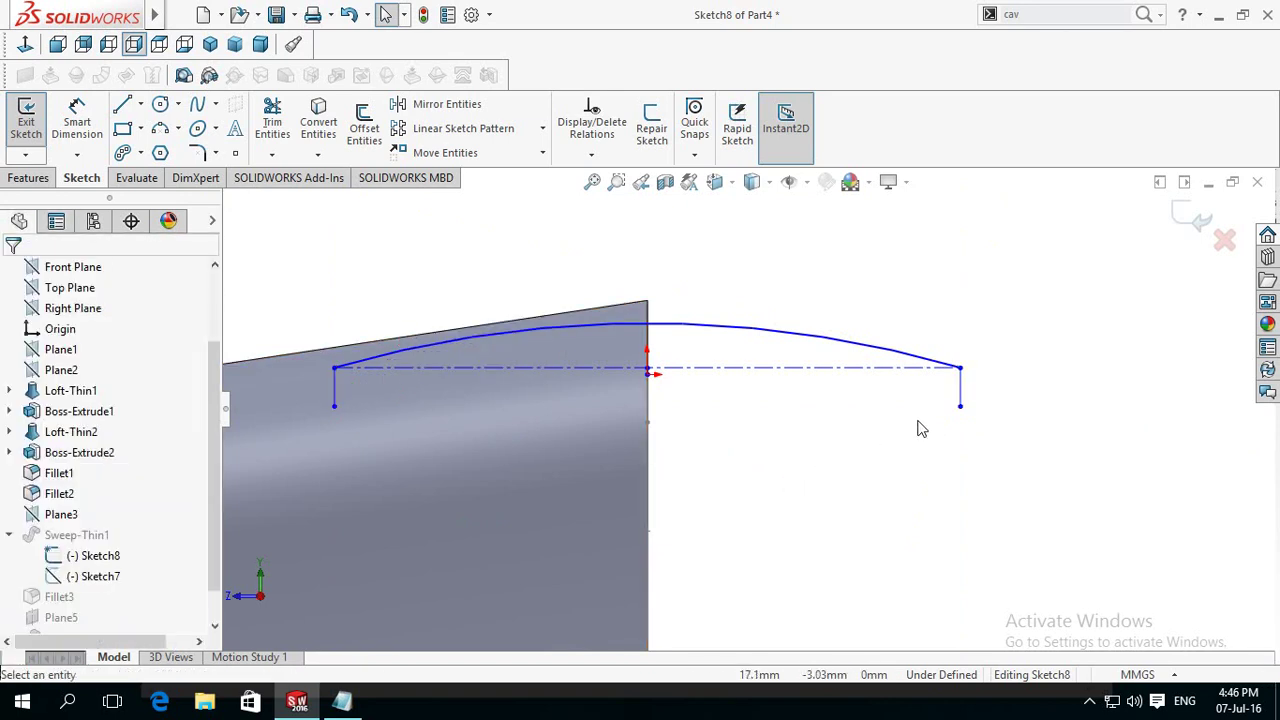
scroll(920, 428, "down", 3)
scroll(867, 428, "up", 4)
scroll(314, 400, "down", 3)
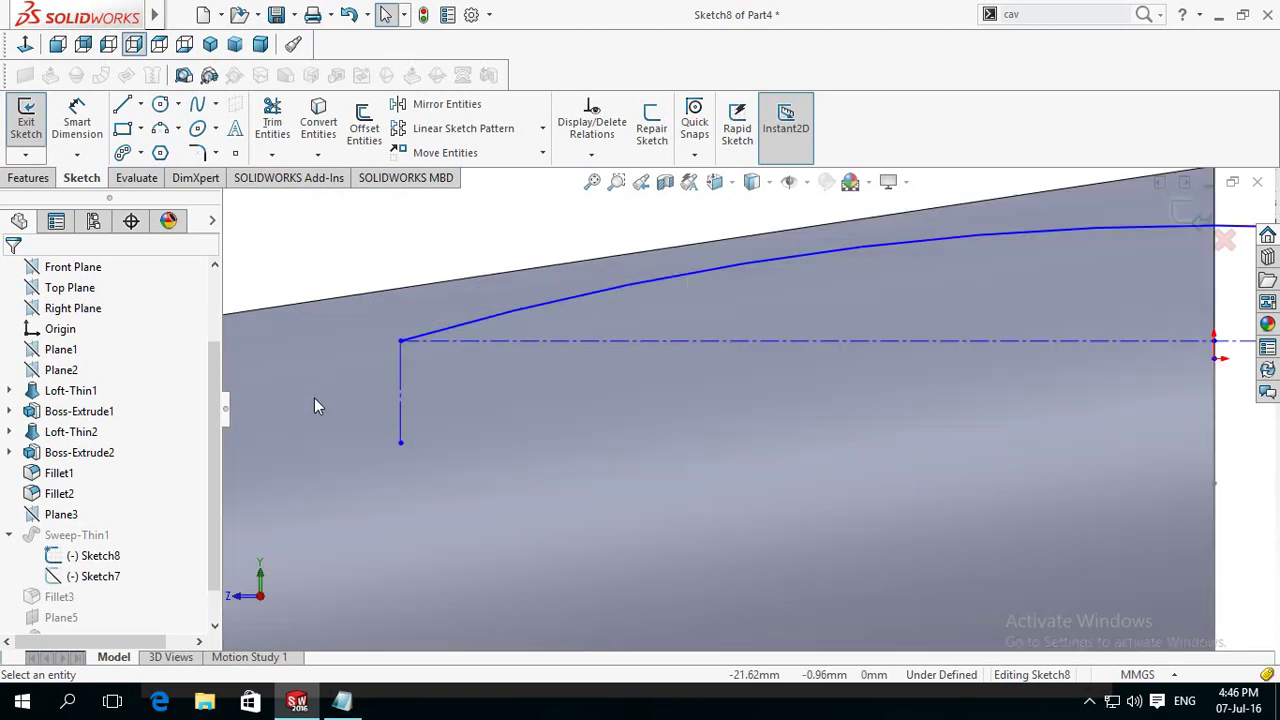
scroll(700, 480, "up", 1)
scroll(1046, 508, "up", 5)
scroll(1077, 463, "down", 3)
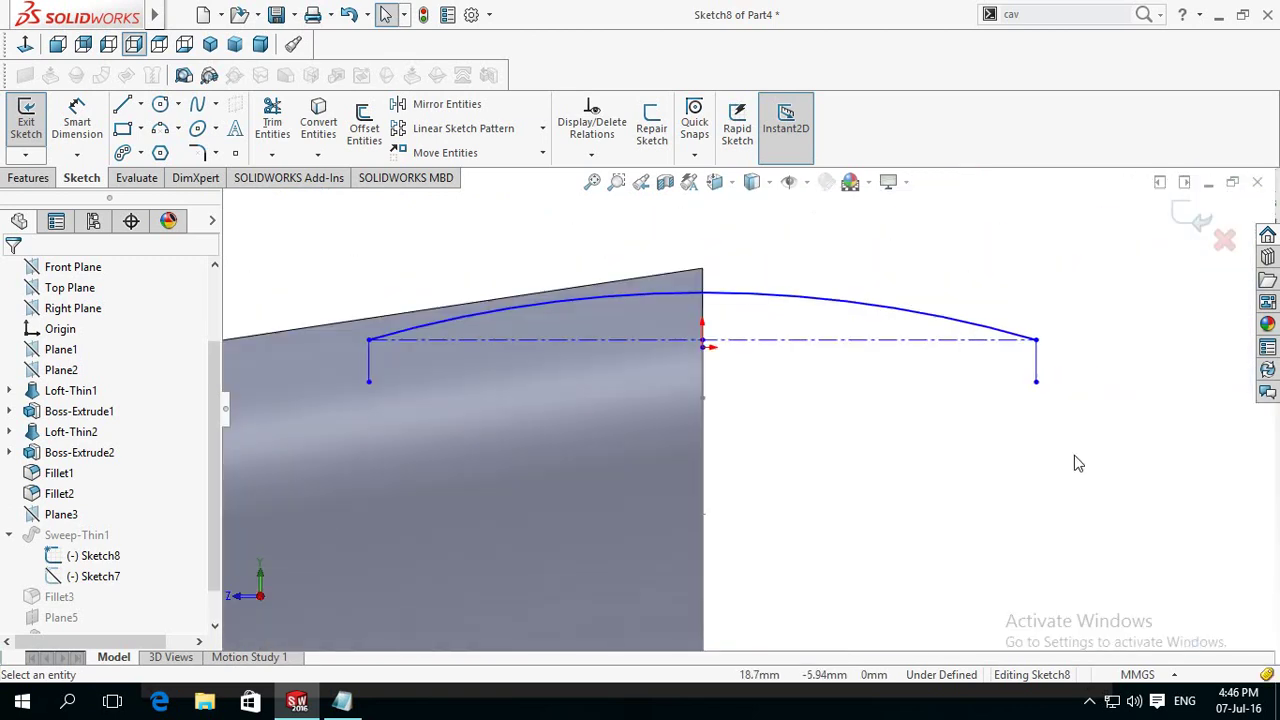
Step: Dimension the base centerline to 30 mm and drag the upper arc up to reshape it
left_click(77, 118)
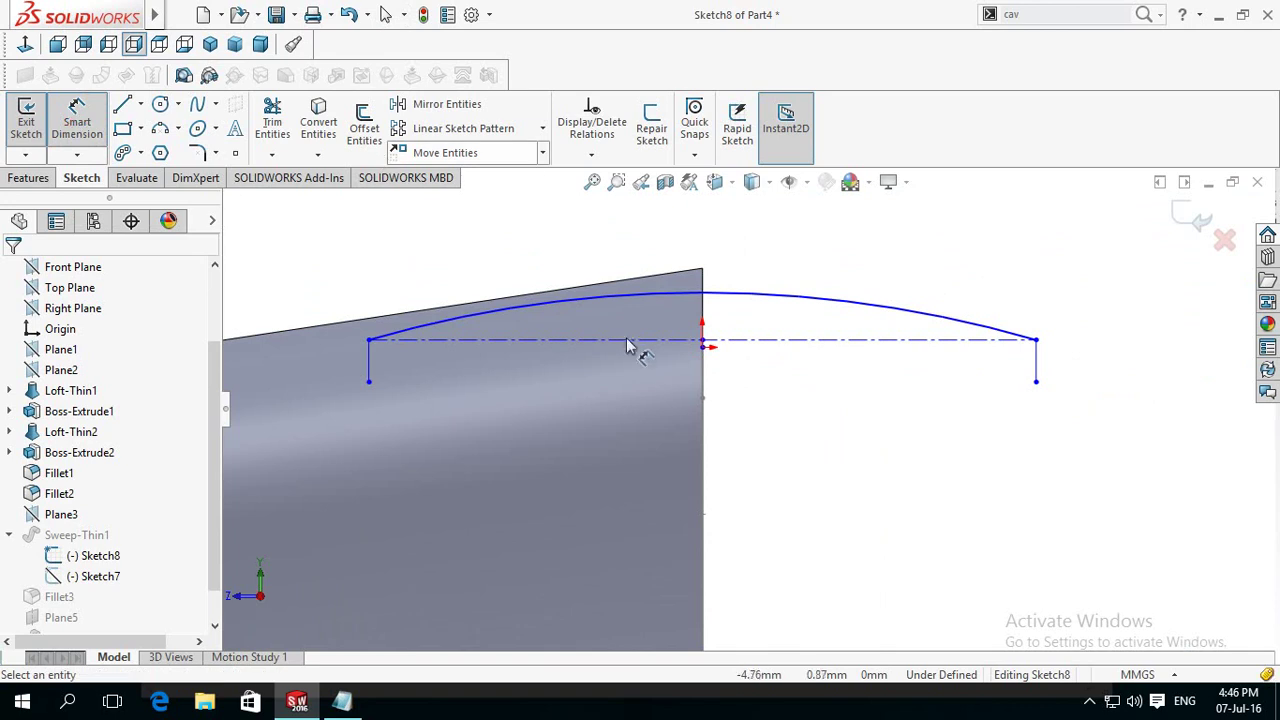
left_click(855, 341)
left_click(818, 381)
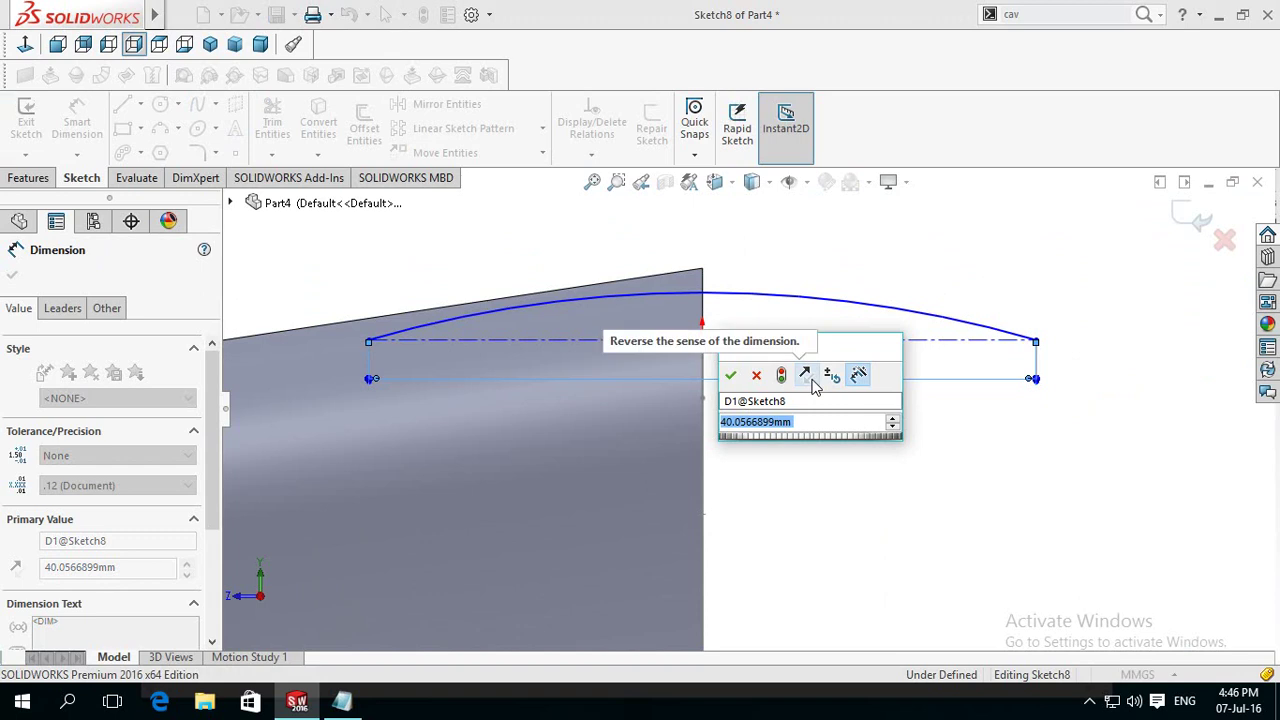
type("2")
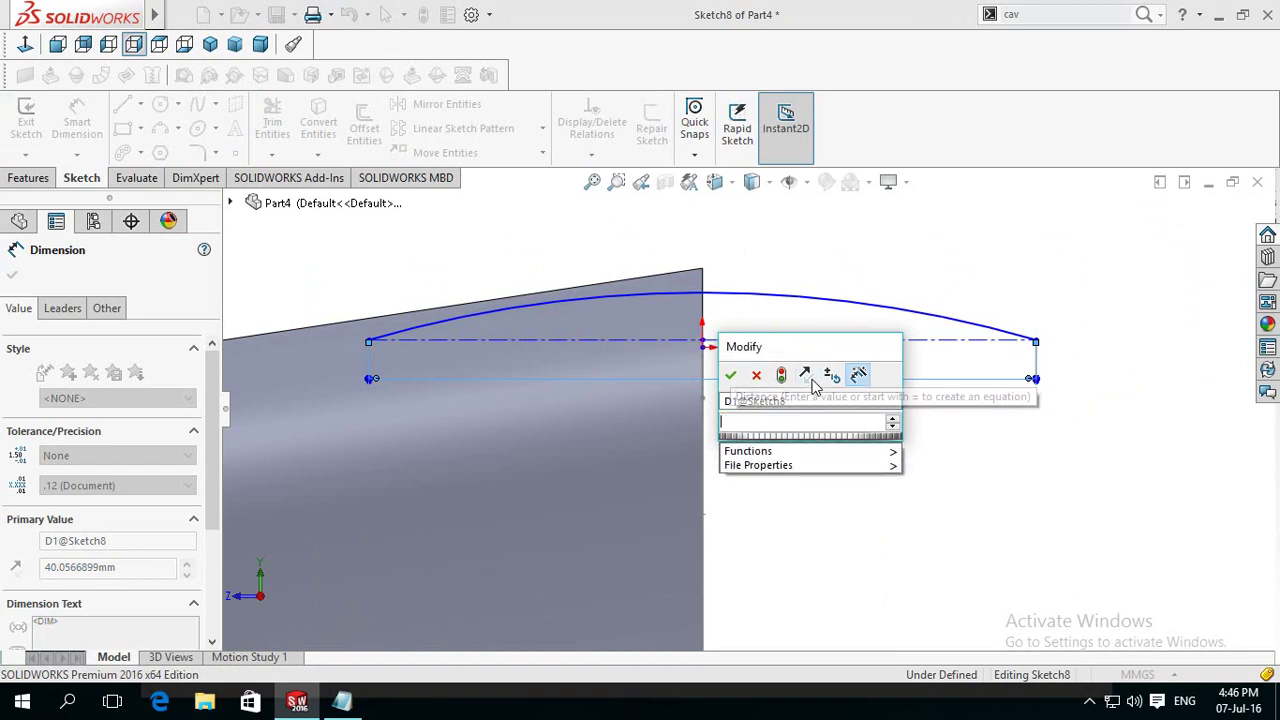
key("Escape")
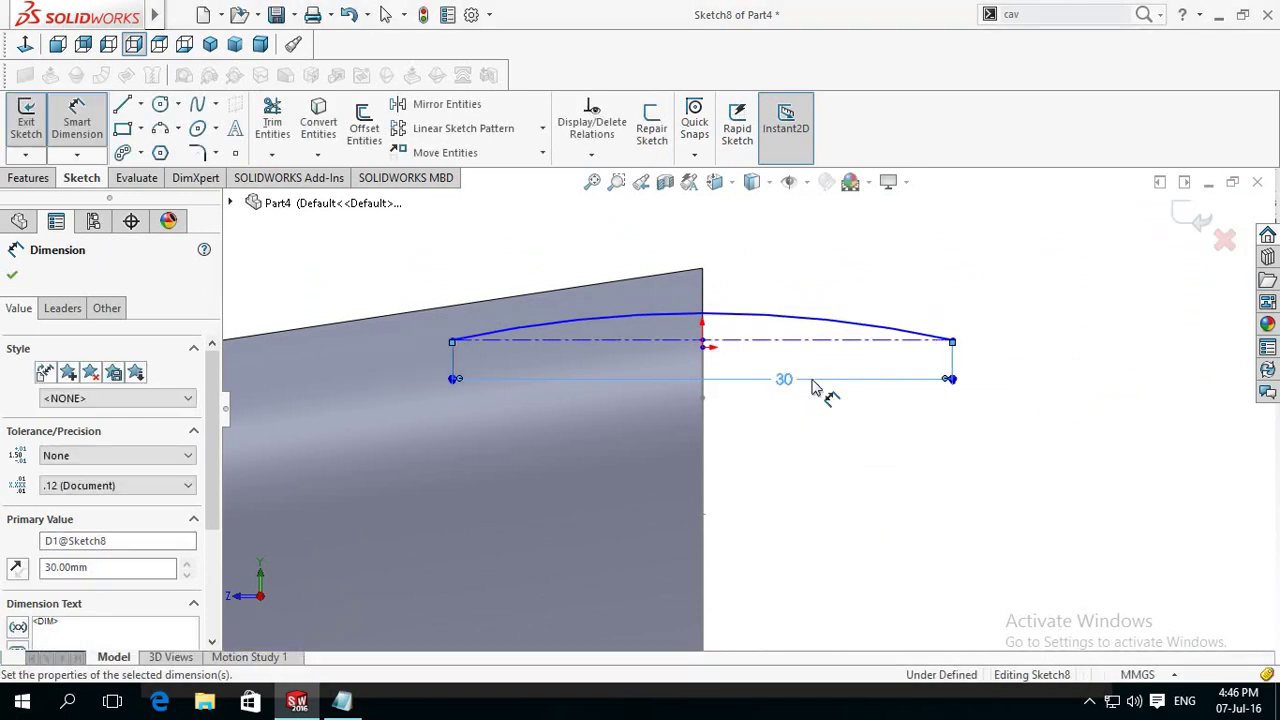
left_click(12, 280)
left_click_drag(703, 318, 703, 290)
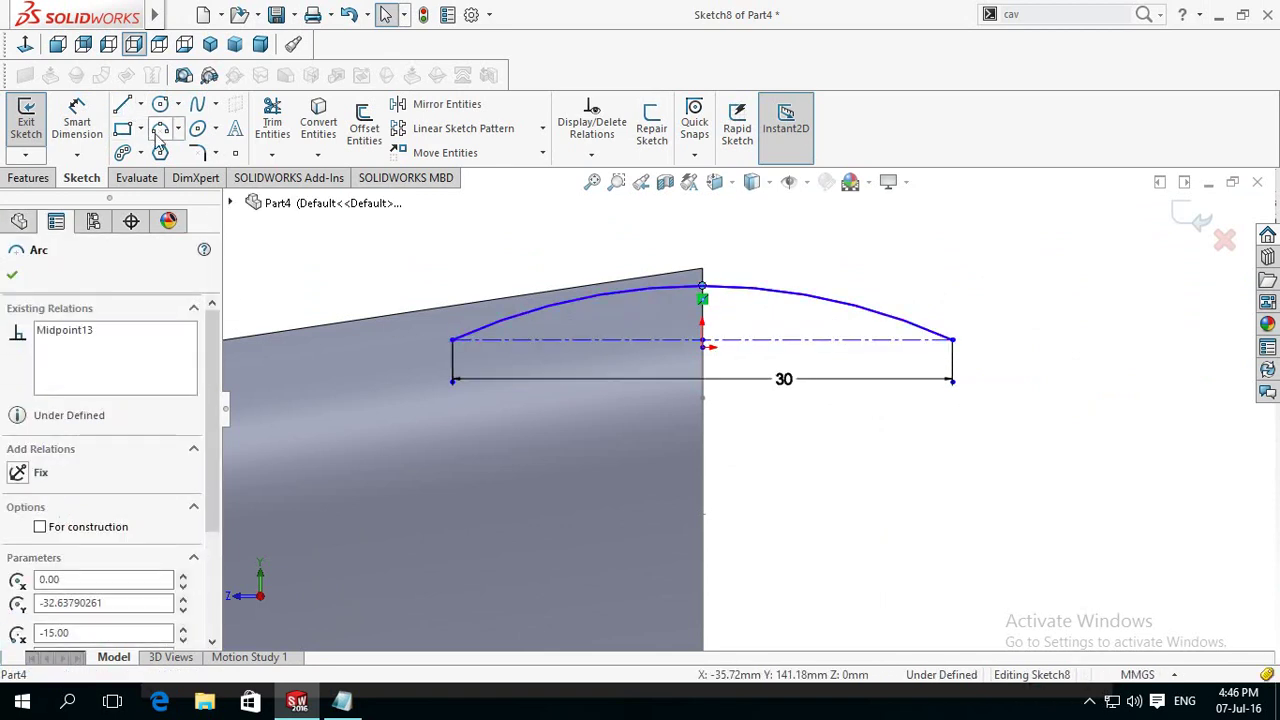
Step: Draw a three-point arc below the 30 mm line and a small right-end arc
left_click(160, 130)
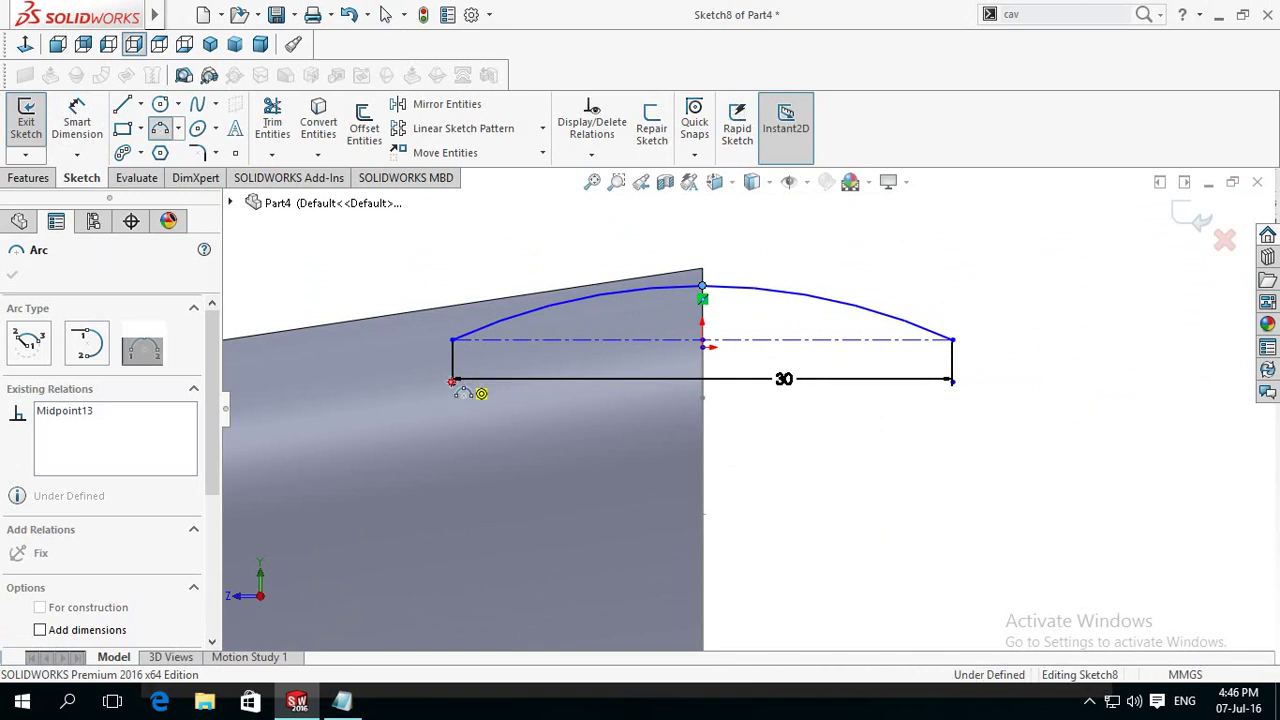
left_click(452, 381)
left_click(952, 383)
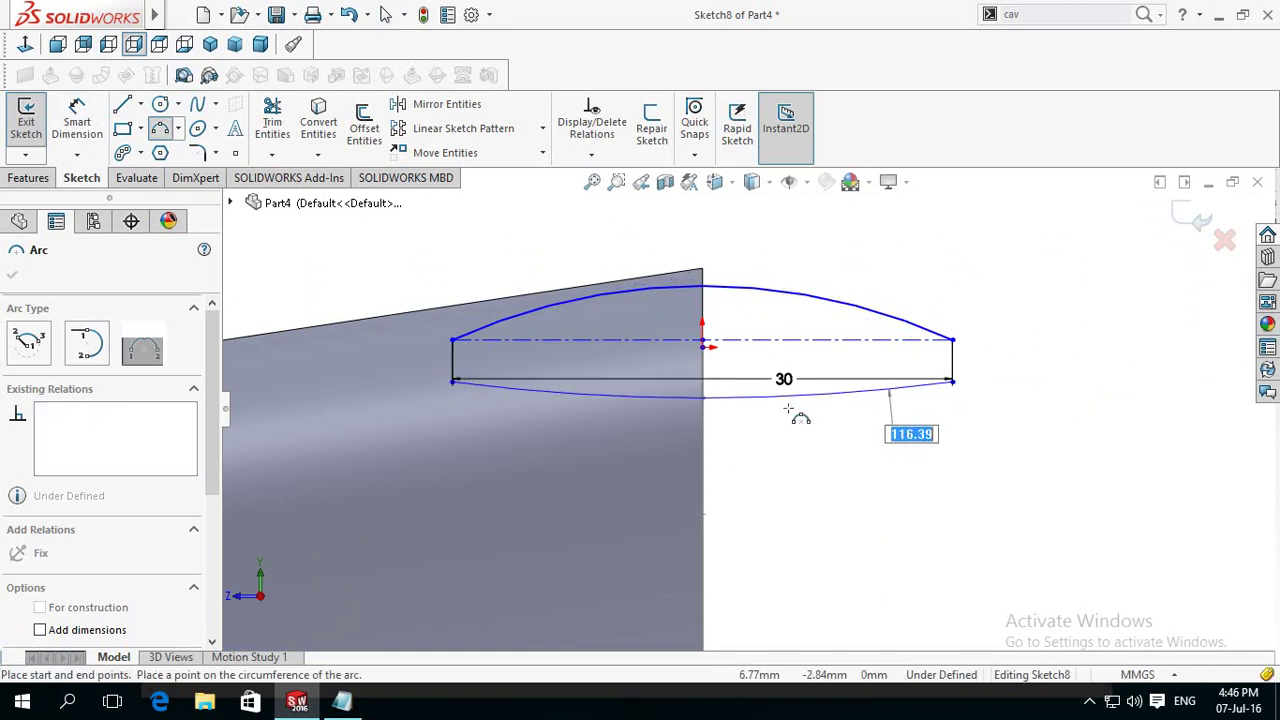
left_click(696, 413)
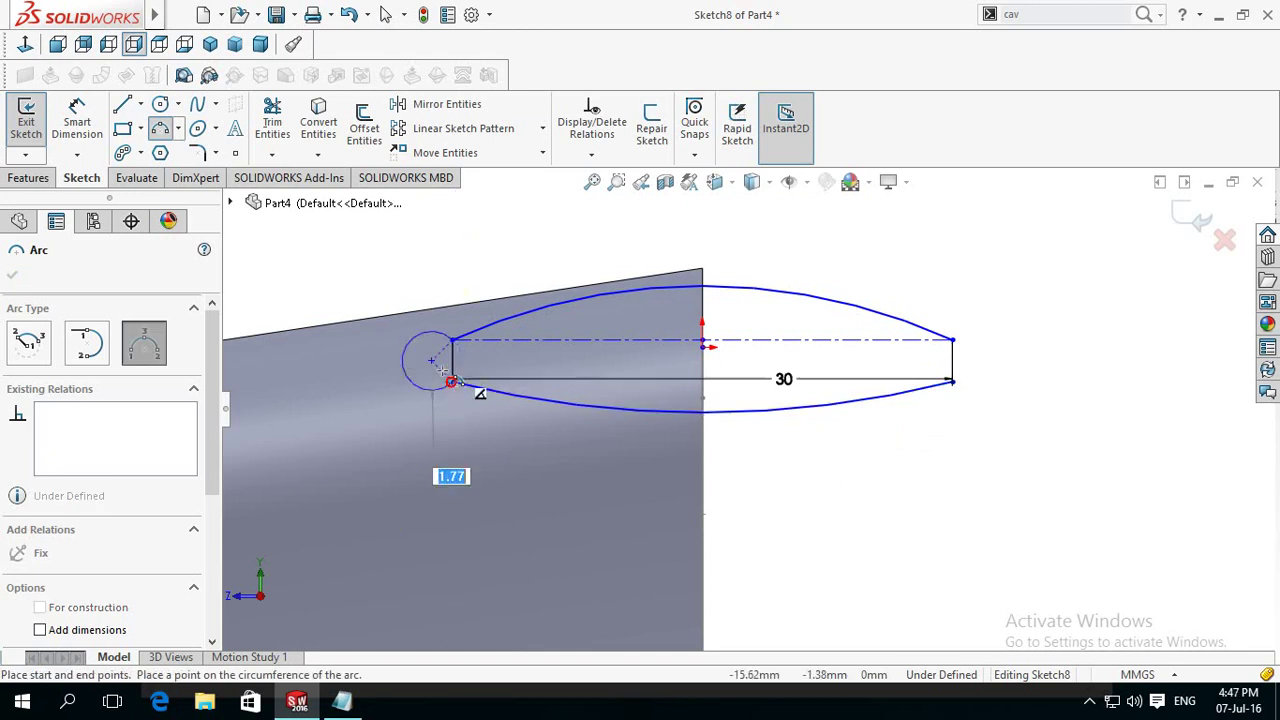
left_click(950, 382)
left_click(951, 341)
scroll(962, 425, "up", 5)
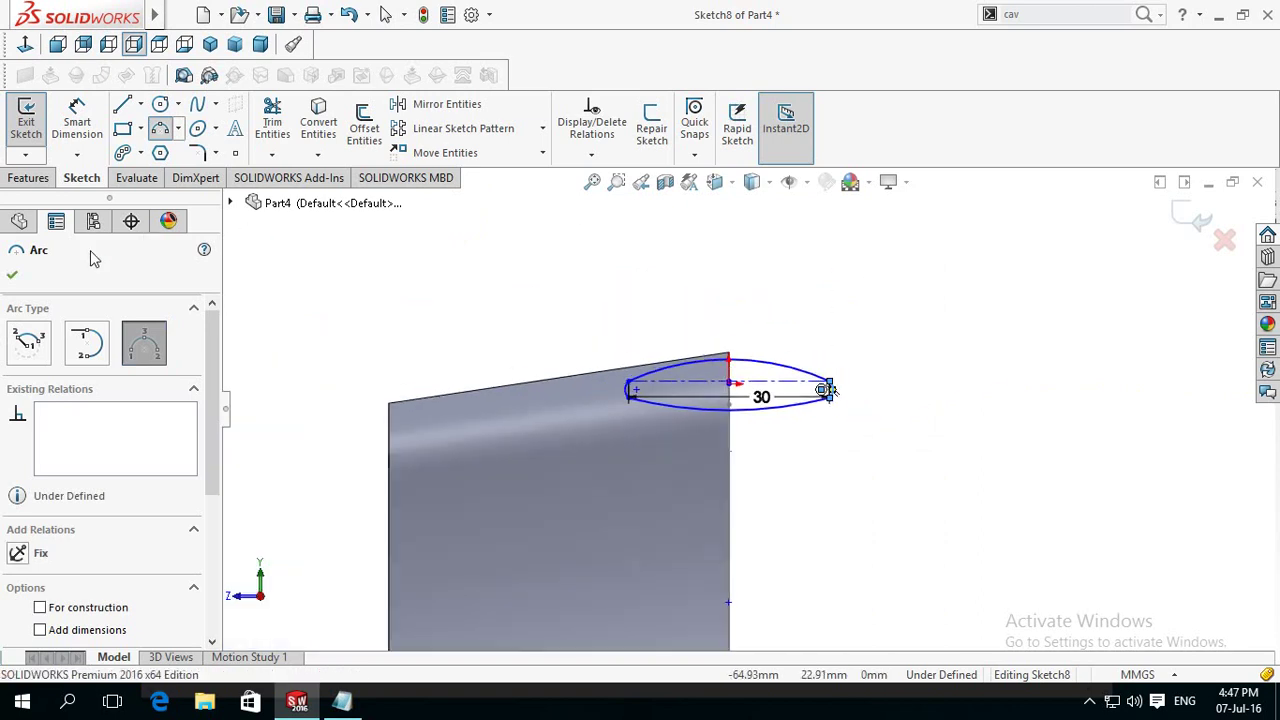
left_click(13, 277)
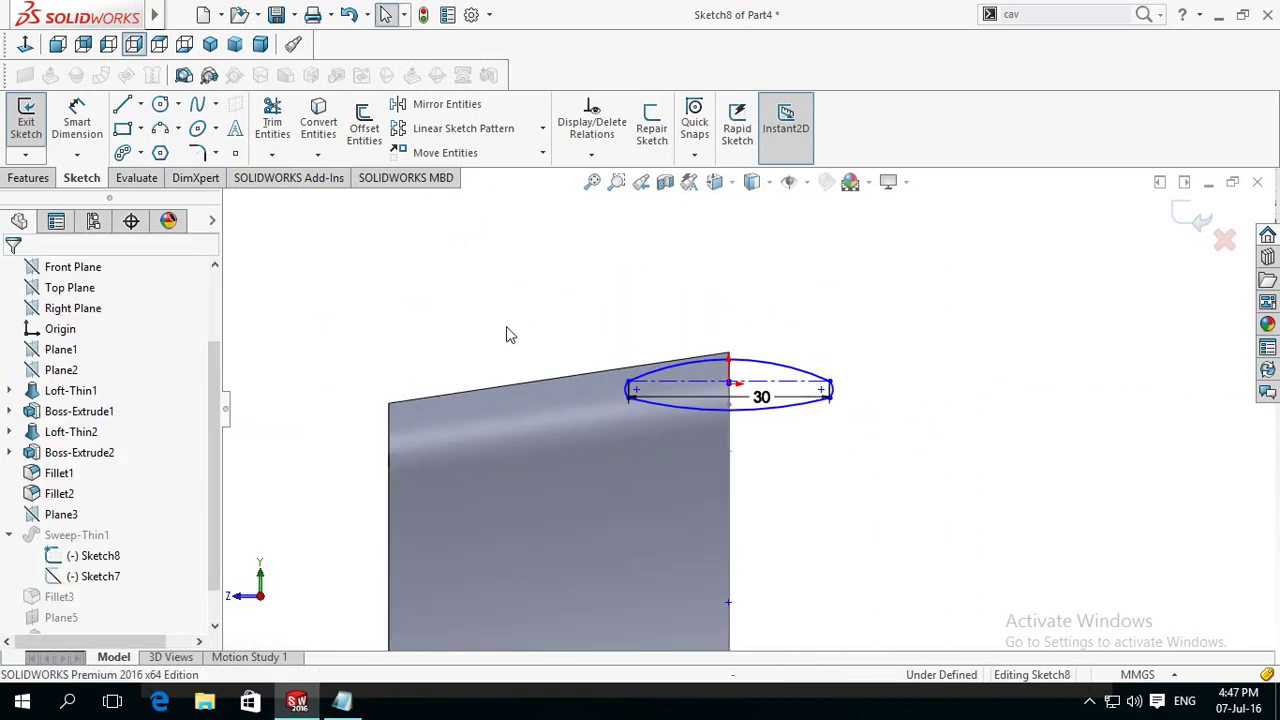
Step: Exit the lens-profile sketch to rebuild Sweep-Thin1, dismiss the Fillet3 error report, and inspect the part
left_click(1188, 218)
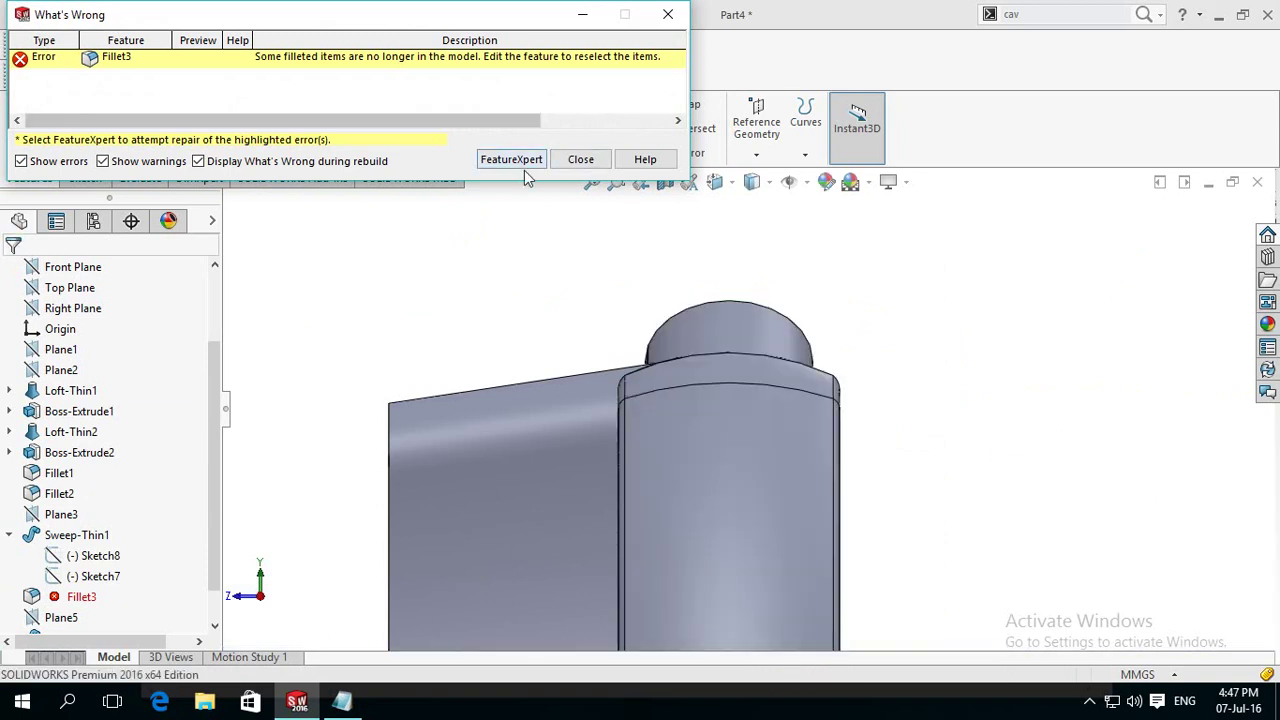
left_click(580, 160)
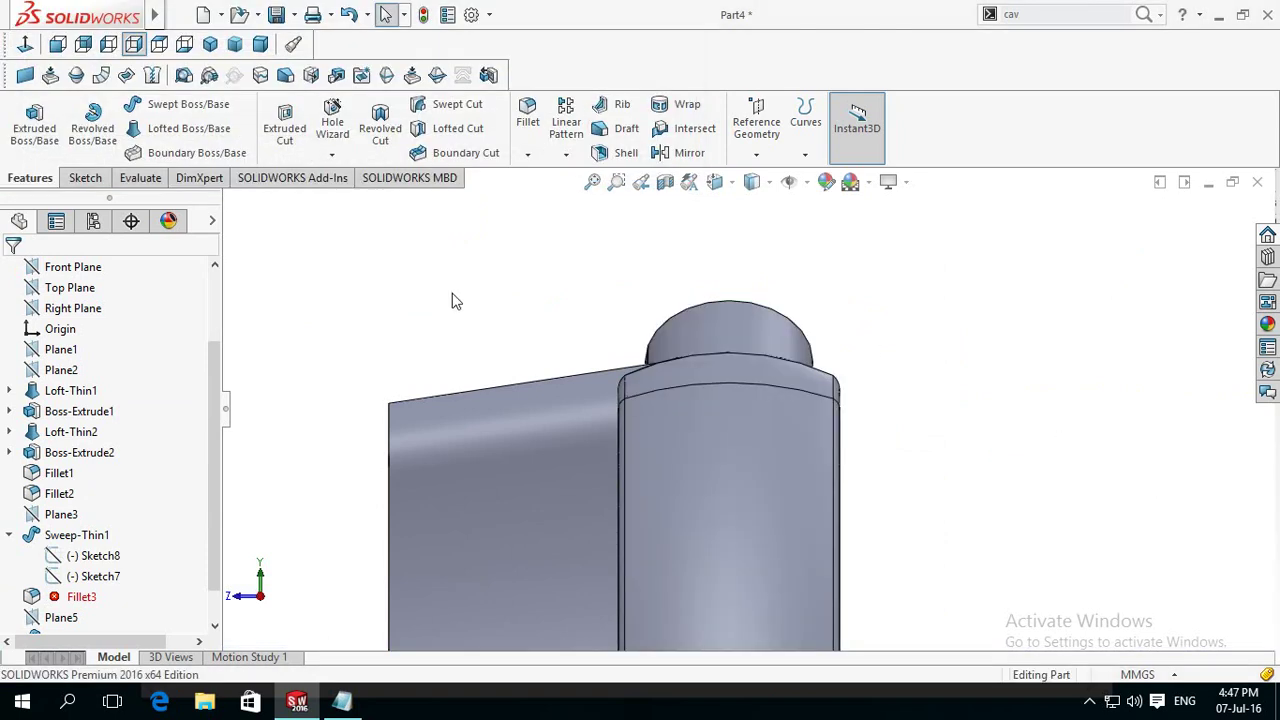
middle_click_drag(548, 286, 532, 404)
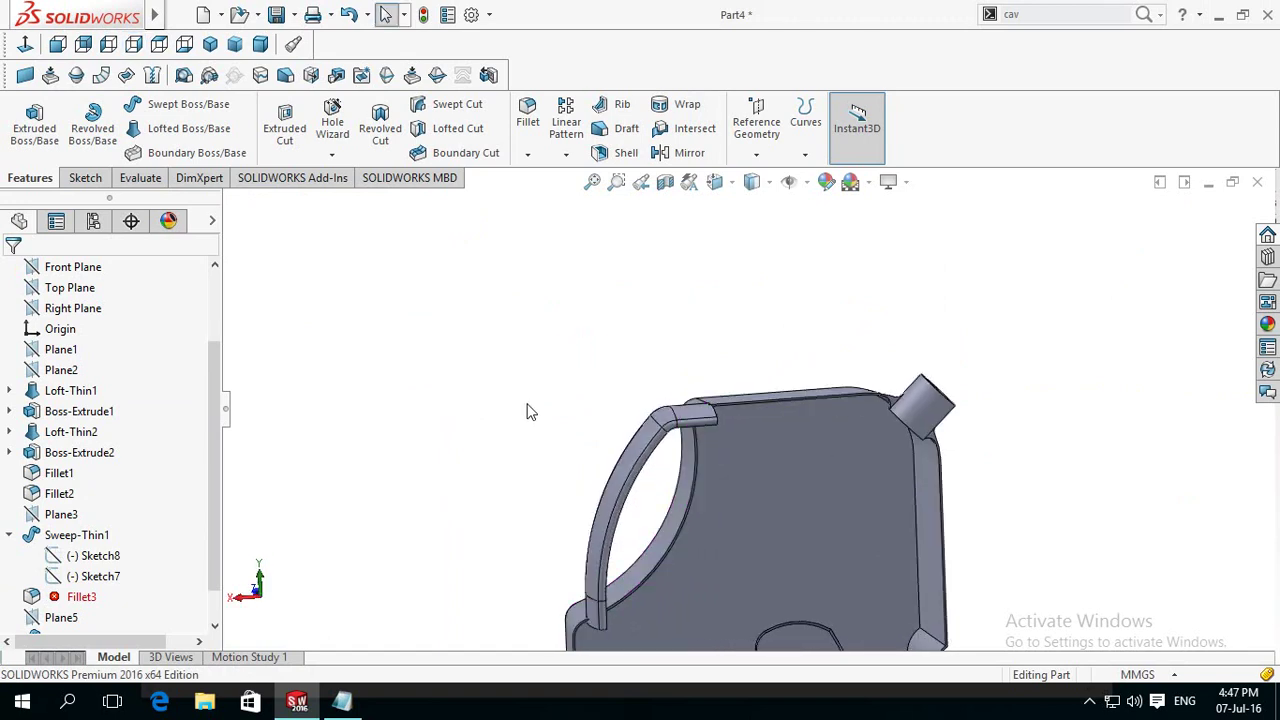
Step: Delete the broken Fillet3 feature from the FeatureManager tree
right_click(83, 598)
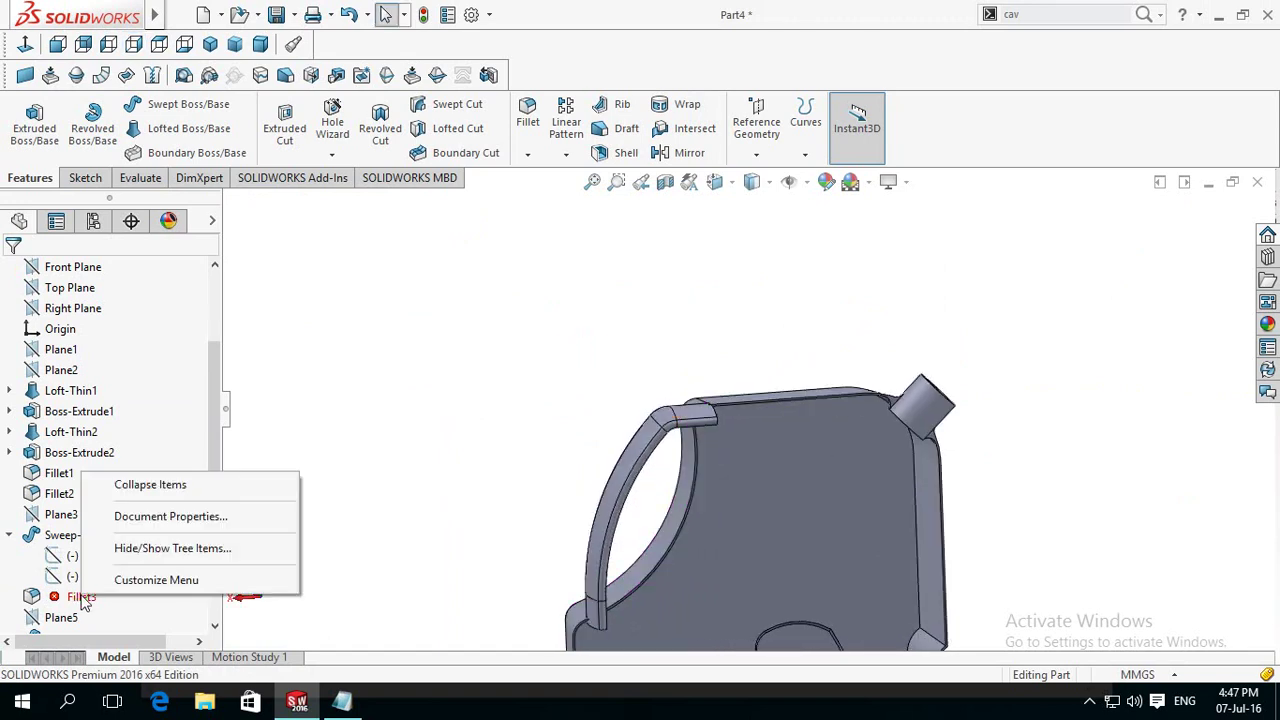
right_click(50, 598)
left_click(76, 433)
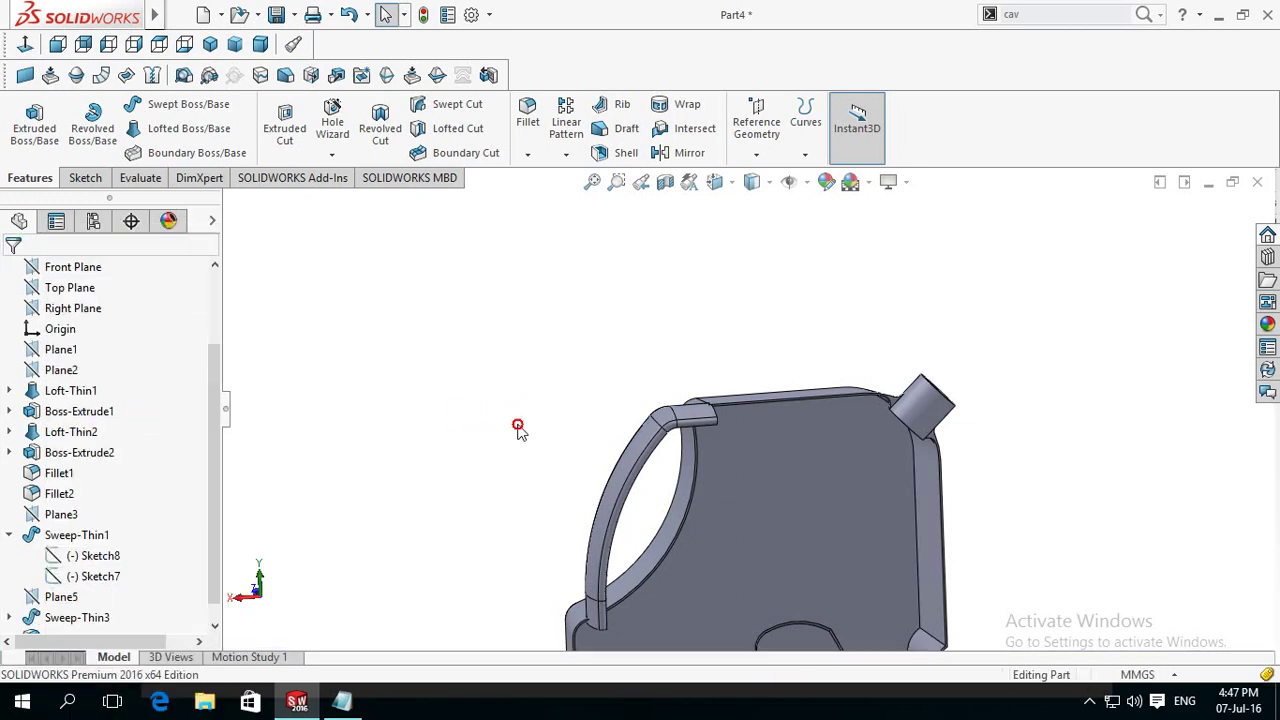
Step: Zoom to the spout joint and start a new 5.00 mm FilletXpert fillet
middle_click_drag(538, 427, 566, 348)
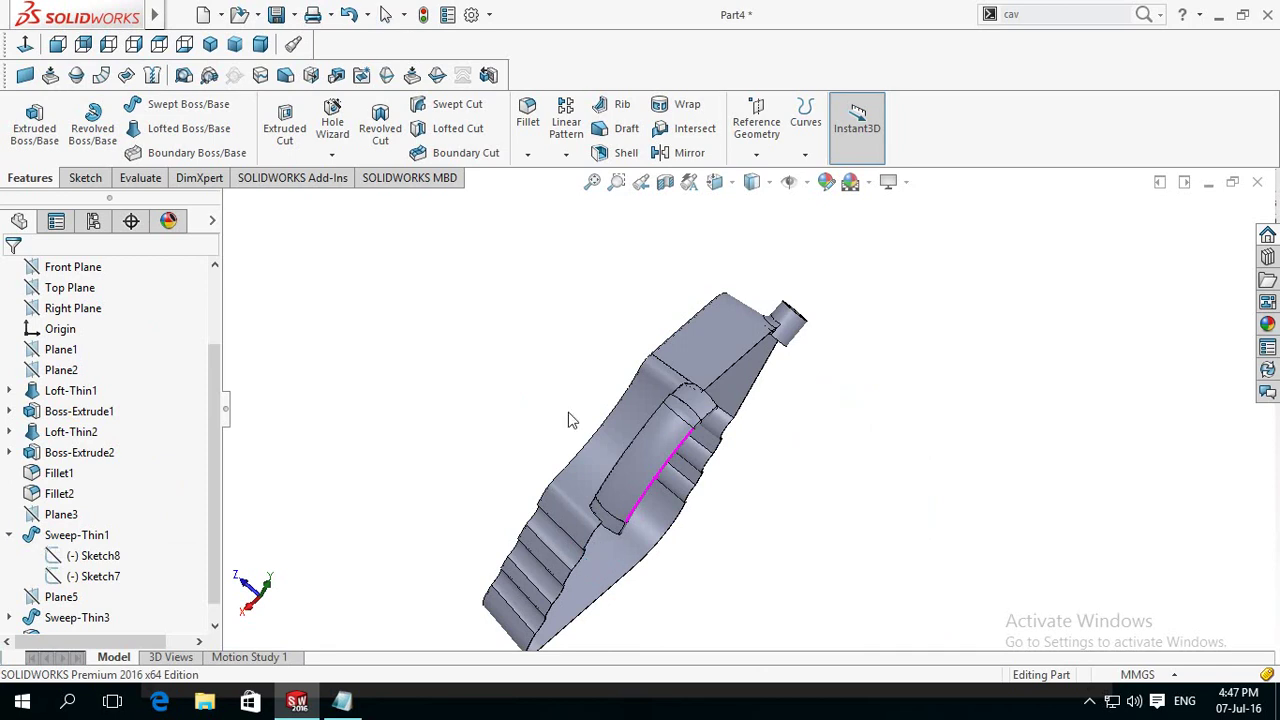
mouse_move(571, 453)
middle_mouse_down()
mouse_move(479, 438)
mouse_move(497, 460)
mouse_move(463, 463)
mouse_move(569, 491)
middle_mouse_up()
scroll(669, 471, "down", 2)
scroll(757, 477, "down", 1)
scroll(770, 475, "down", 1)
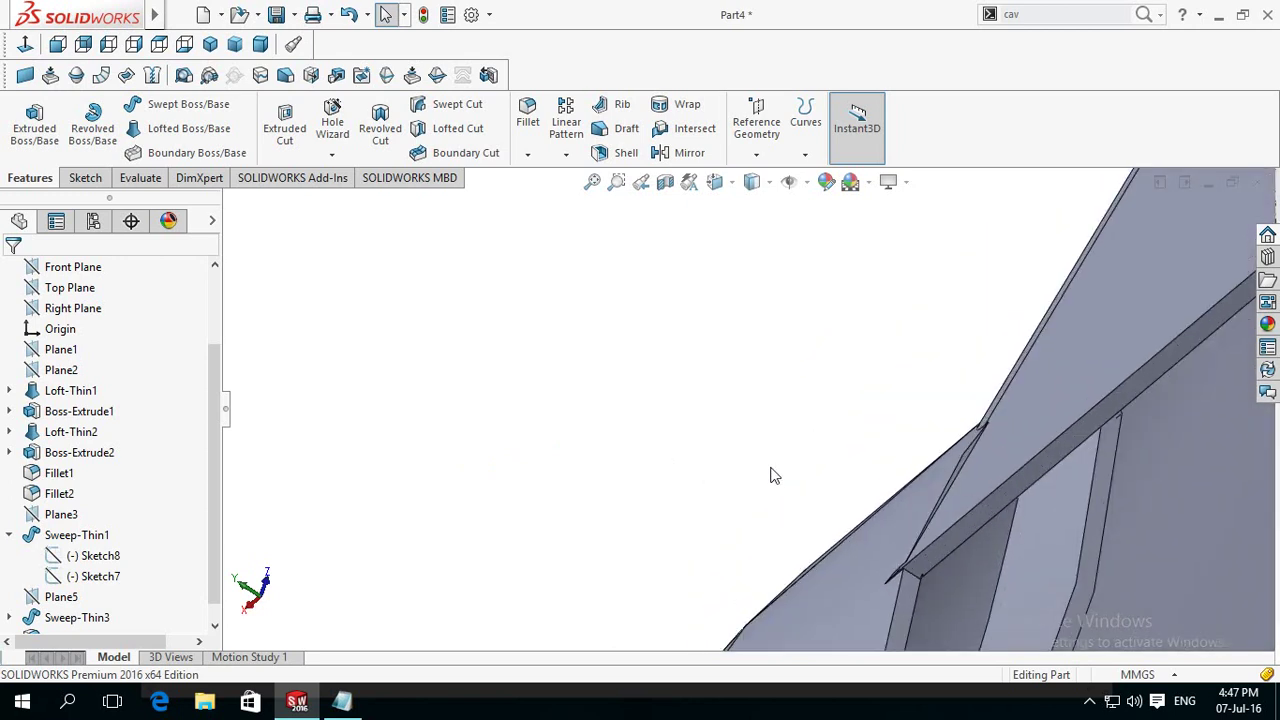
left_click(527, 115)
mouse_move(814, 423)
middle_mouse_down()
mouse_move(754, 420)
mouse_move(820, 480)
middle_mouse_up()
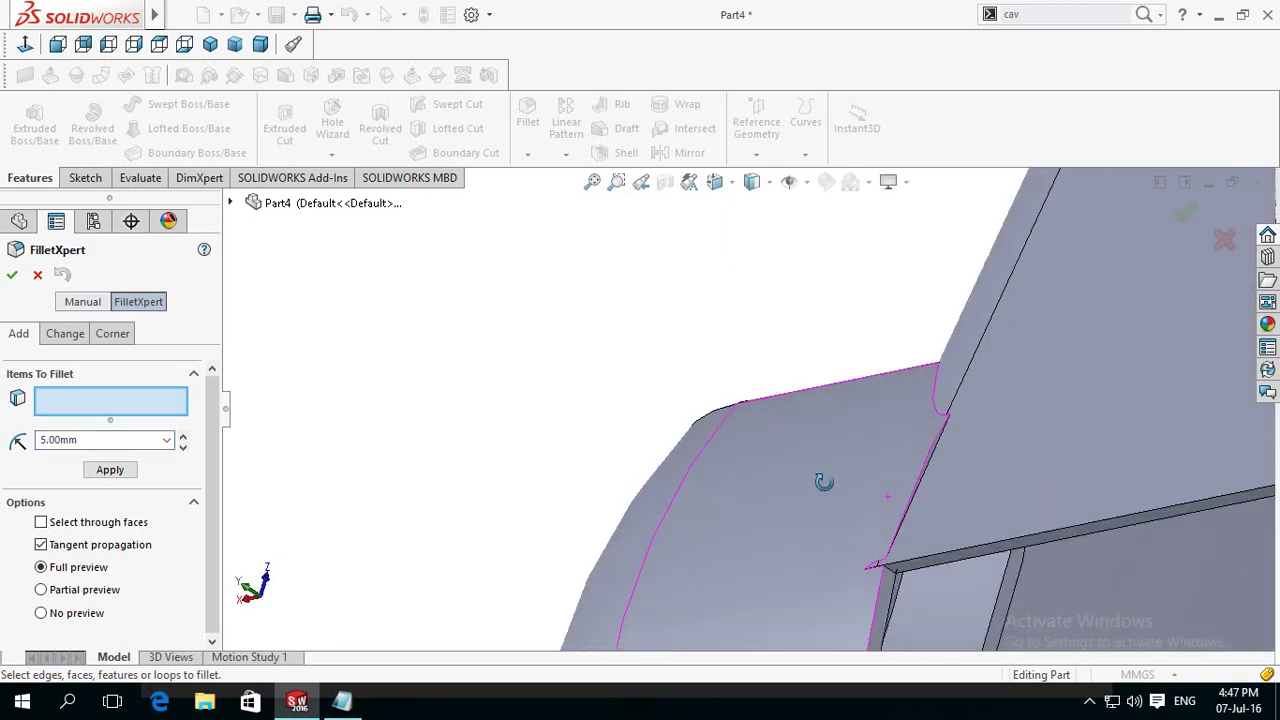
Step: Try two spout joint edges, clearing each wrong pick from the fillet list
left_click(928, 475)
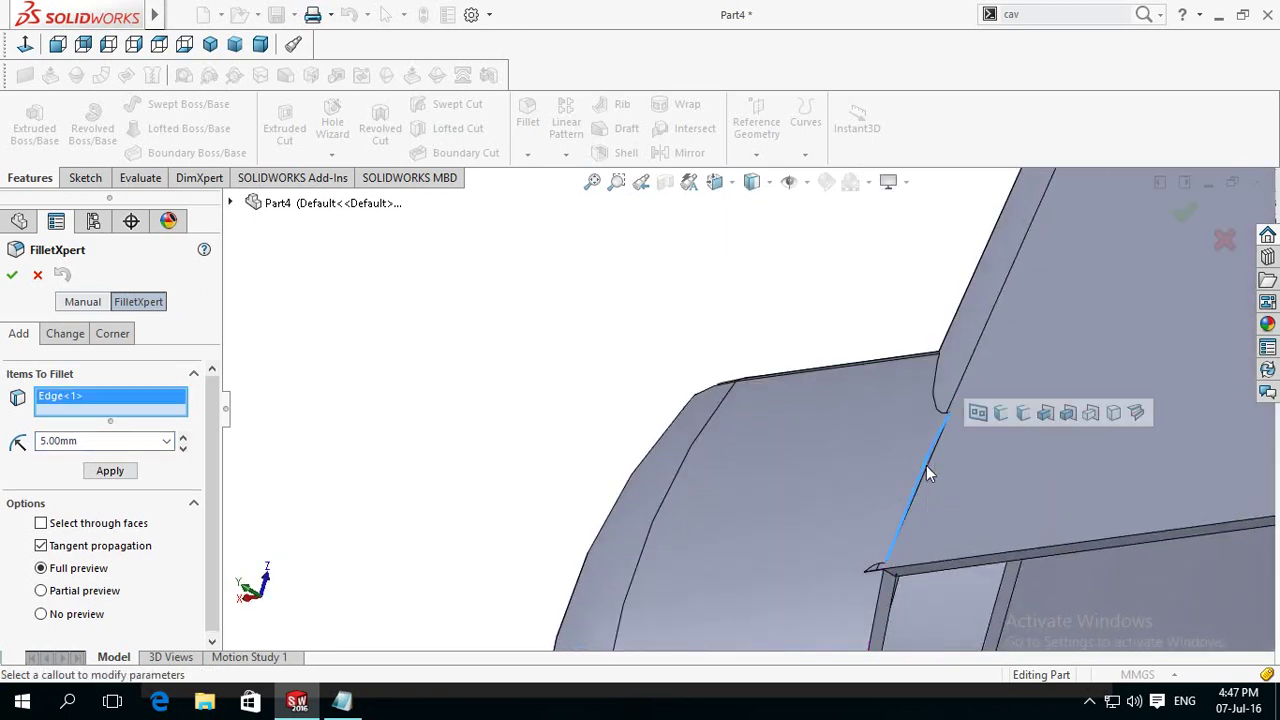
right_click(80, 400)
left_click(120, 410)
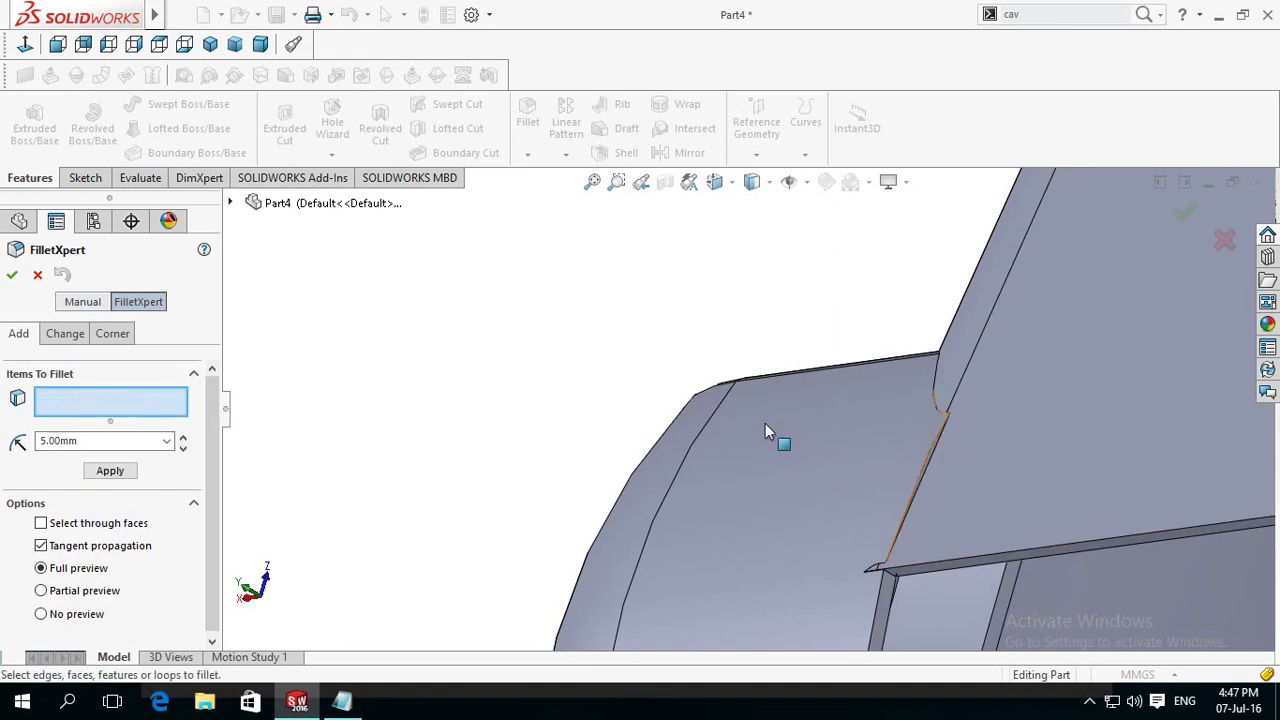
left_click(931, 472)
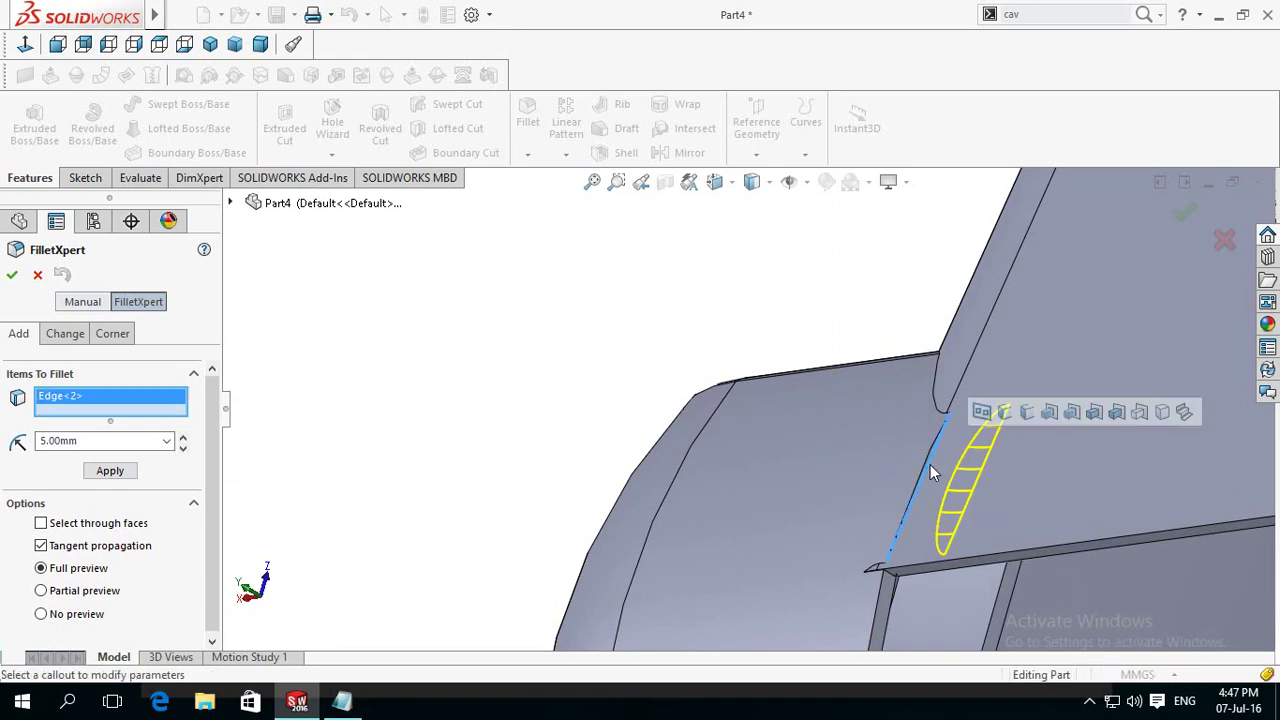
right_click(124, 397)
left_click(138, 407)
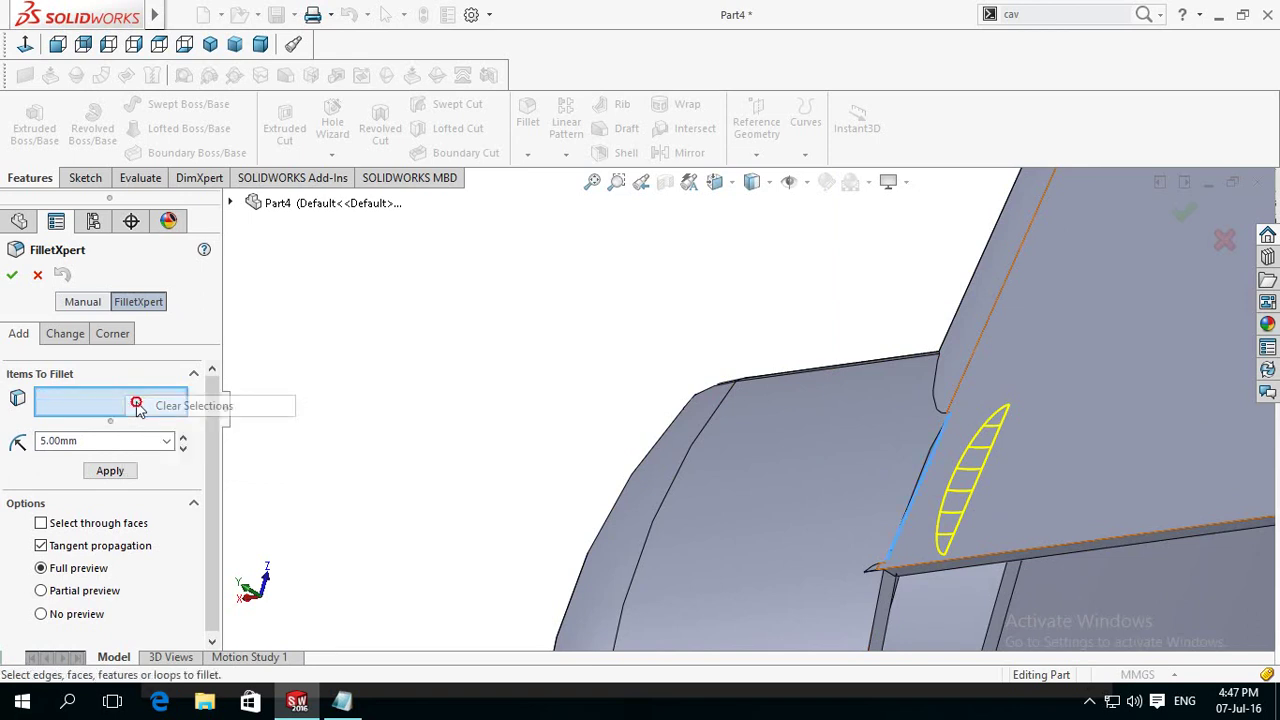
Step: Select the two handle-joint edges Edge<3> and Edge<4> for 5.00 mm fillets
left_click(934, 400)
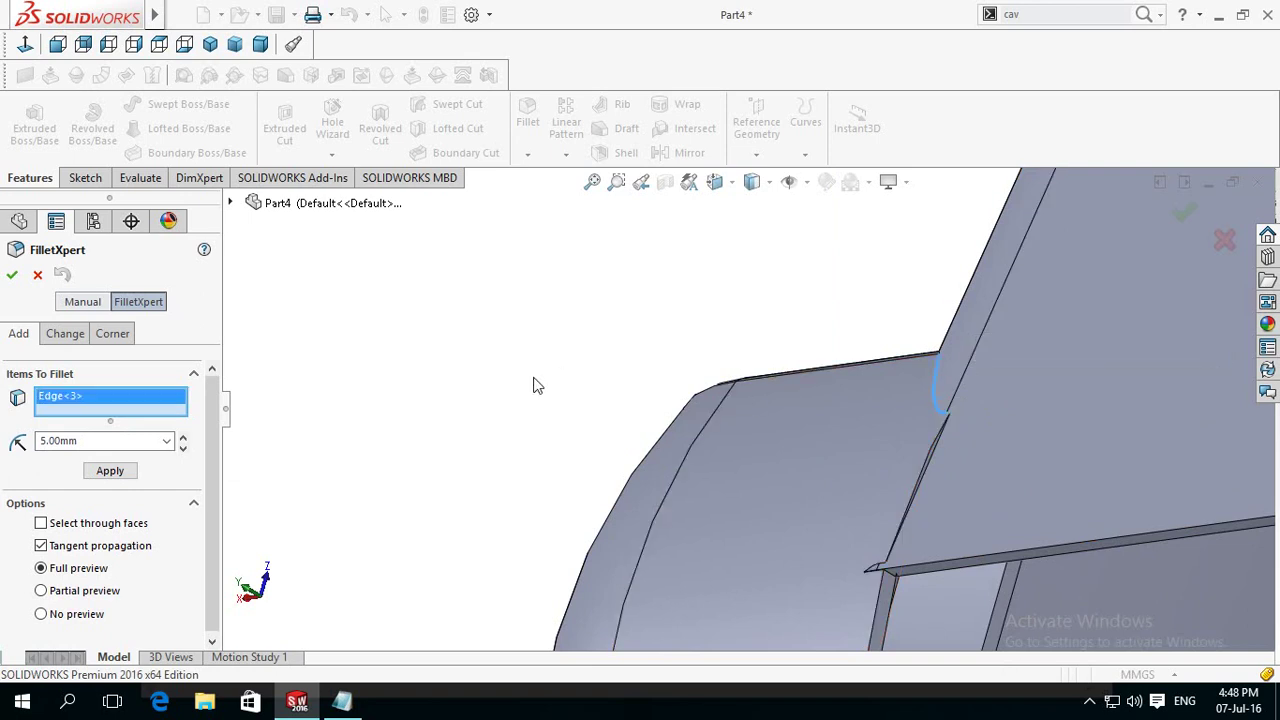
mouse_move(661, 371)
middle_mouse_down()
mouse_move(728, 451)
mouse_move(716, 470)
middle_mouse_up()
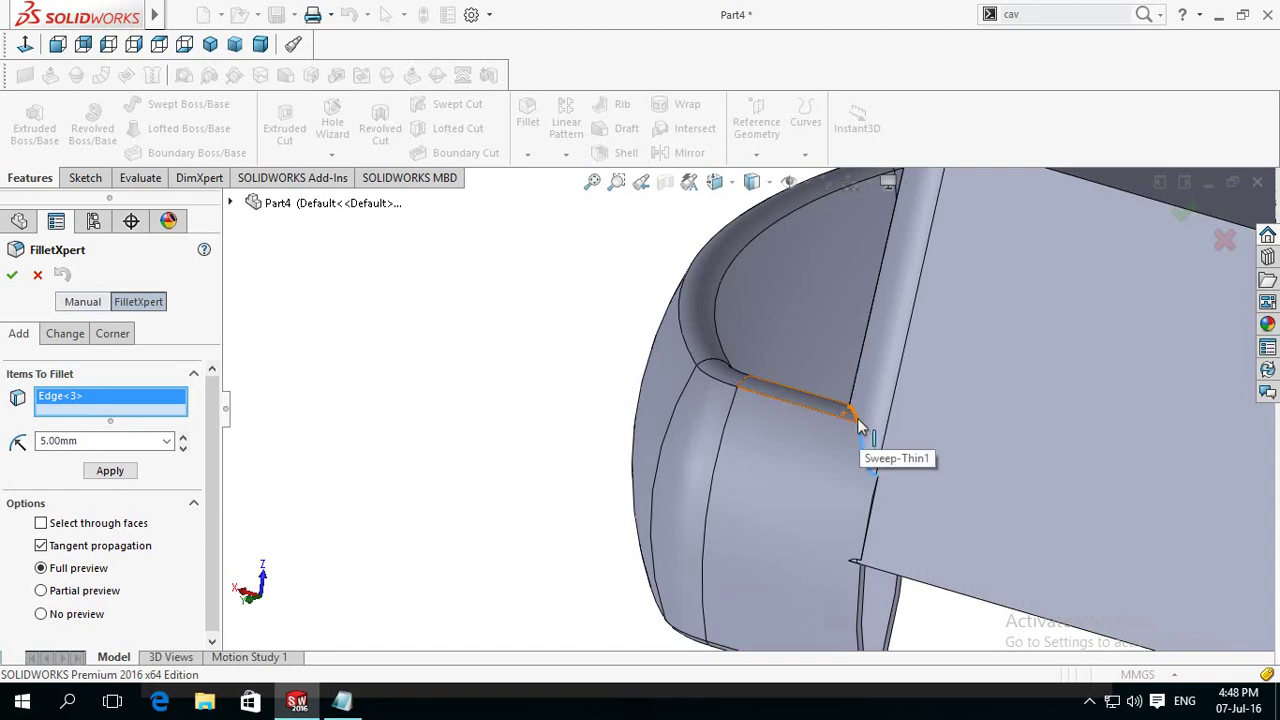
left_click(860, 428)
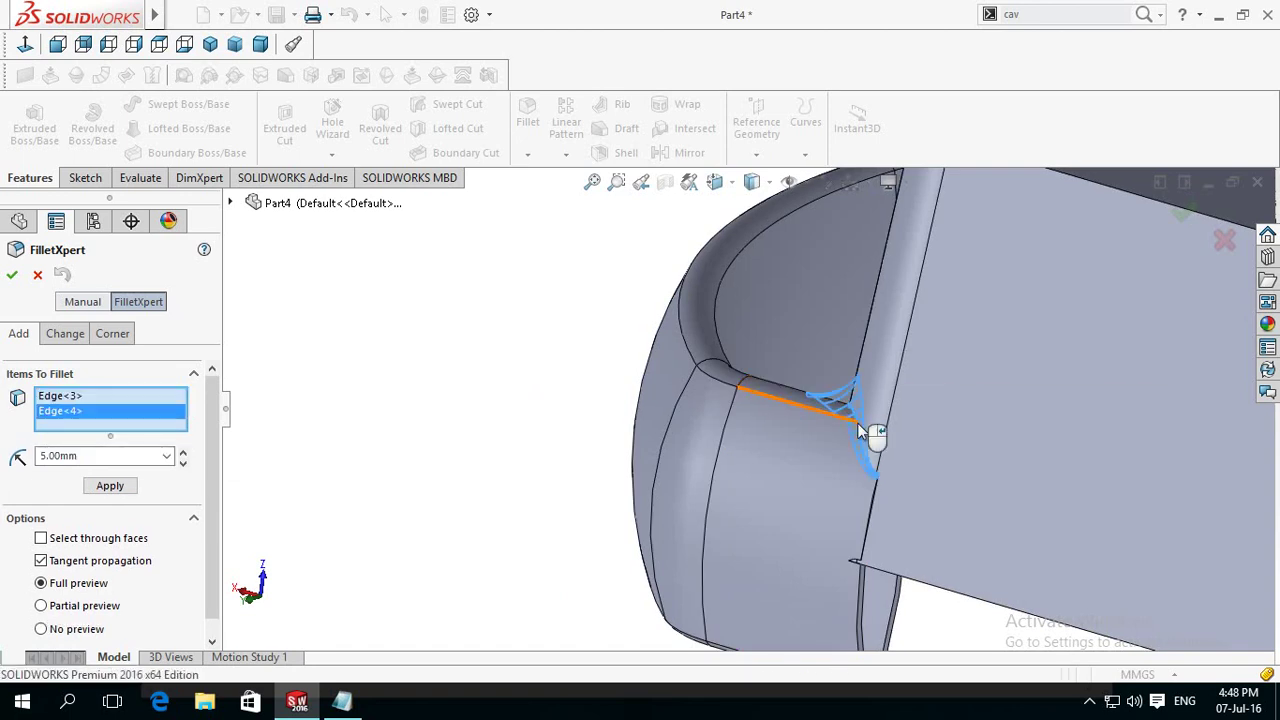
scroll(860, 428, "down", 3)
scroll(777, 454, "up", 4)
mouse_move(777, 454)
middle_mouse_down()
mouse_move(563, 421)
mouse_move(712, 347)
middle_mouse_up()
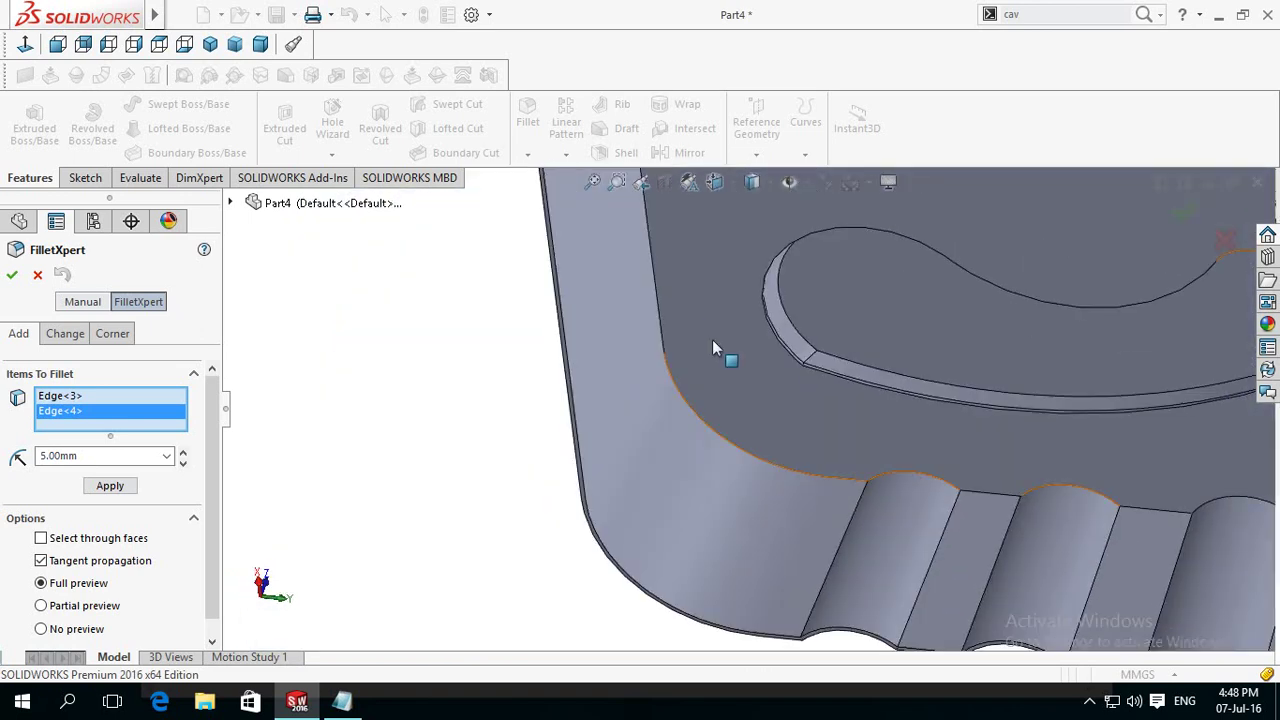
Step: Add two more joint edges, Edge<5> and Edge<6>, to the 5.00 mm fillet list
middle_click(471, 470)
mouse_move(475, 467)
middle_mouse_down()
mouse_move(520, 466)
mouse_move(814, 591)
middle_mouse_up()
scroll(1122, 424, "down", 3)
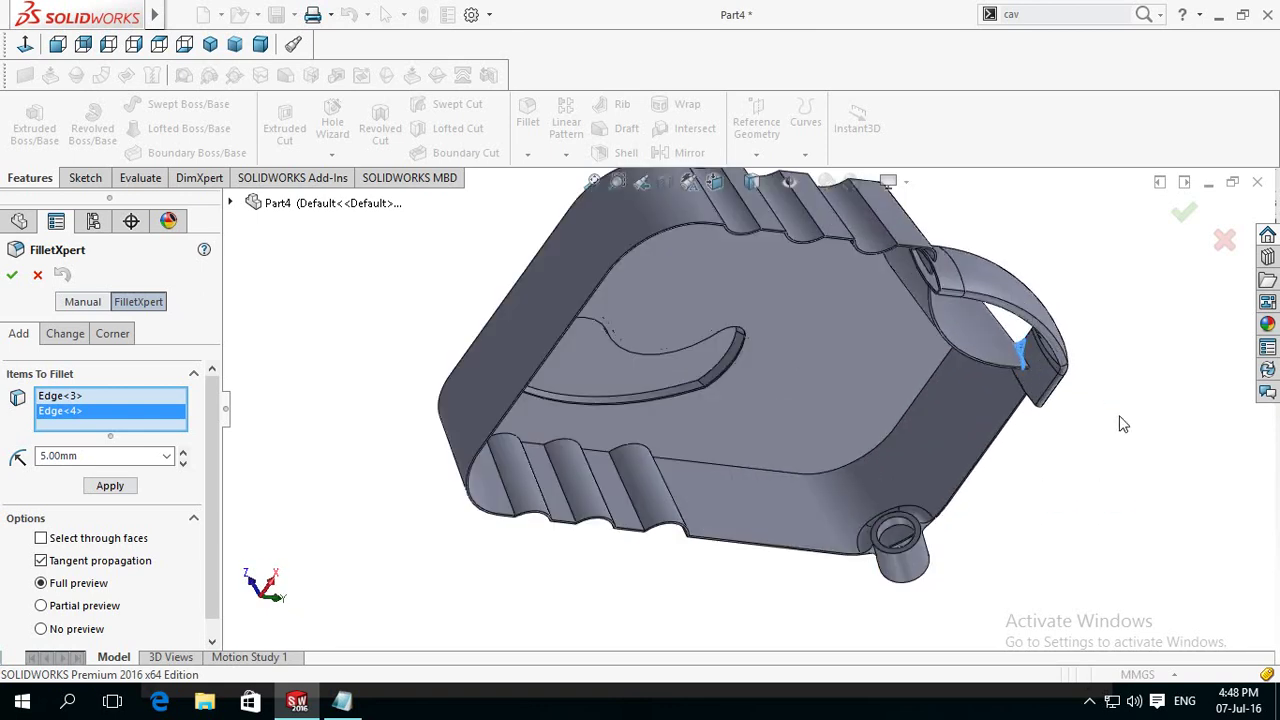
scroll(1051, 331, "down", 2)
scroll(1020, 351, "down", 2)
scroll(1020, 351, "down", 2)
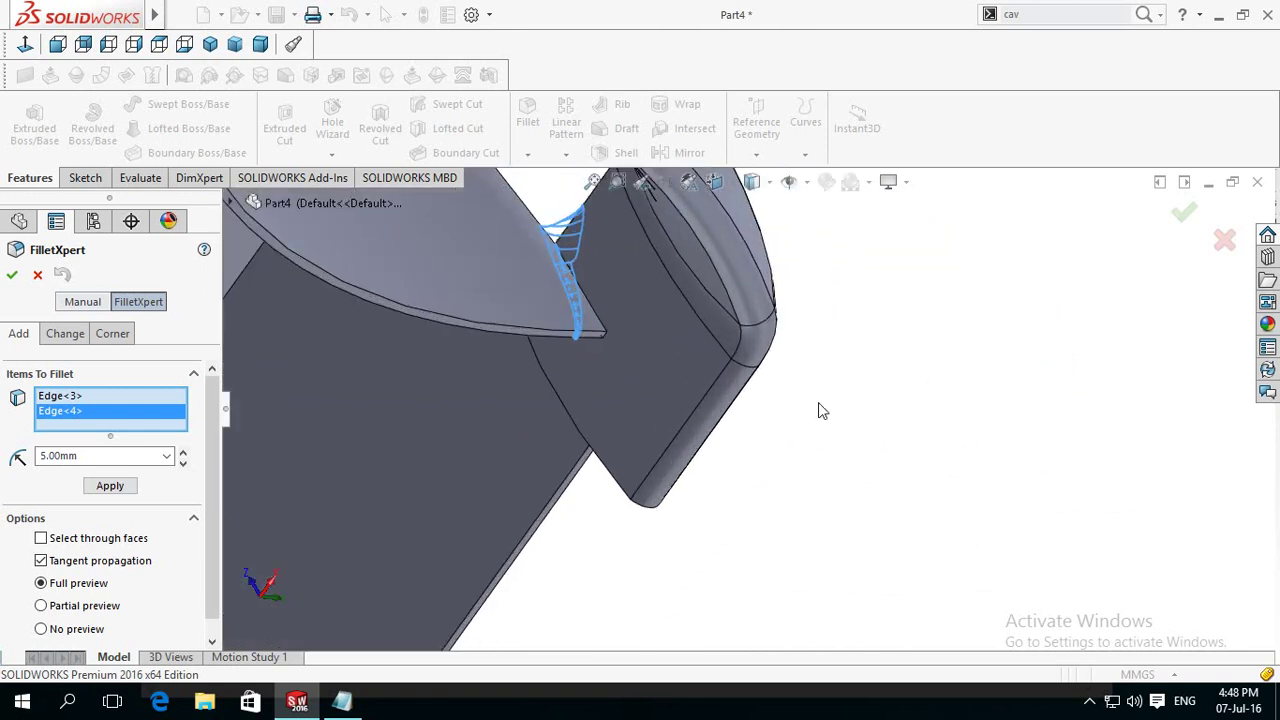
left_click(595, 318)
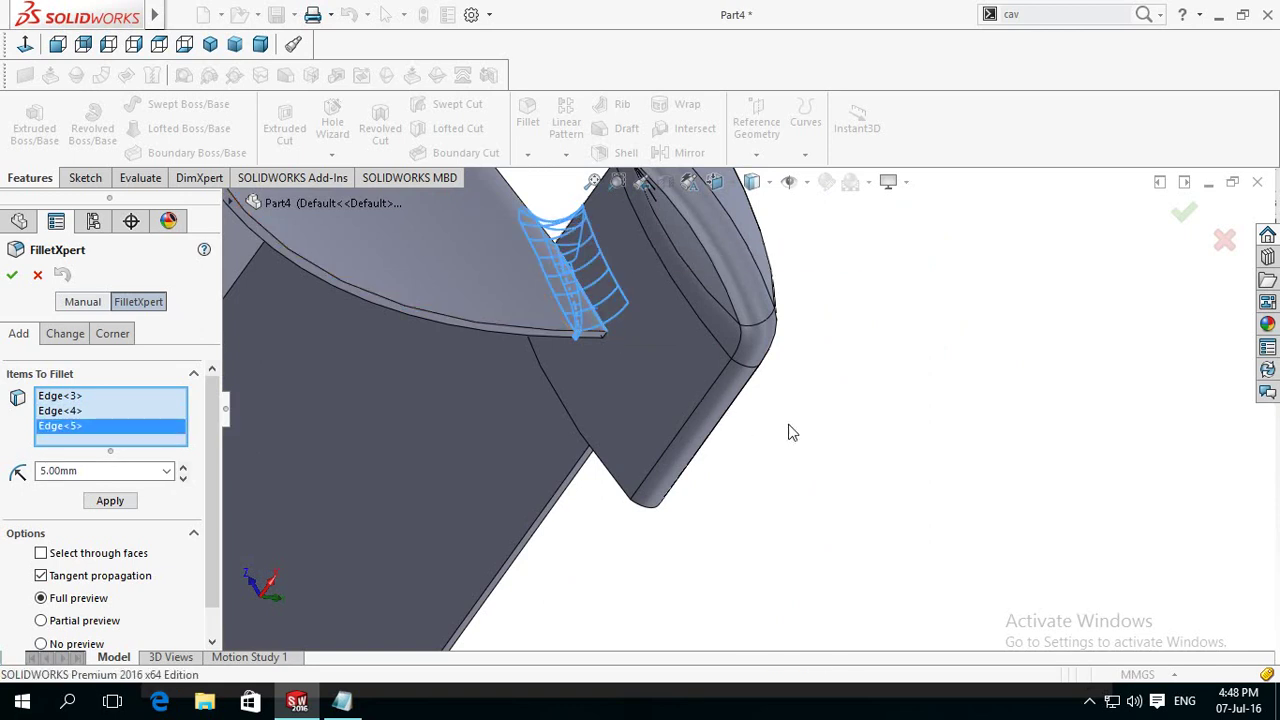
scroll(788, 432, "up", 2)
scroll(788, 432, "up", 2)
middle_click_drag(744, 271, 480, 523)
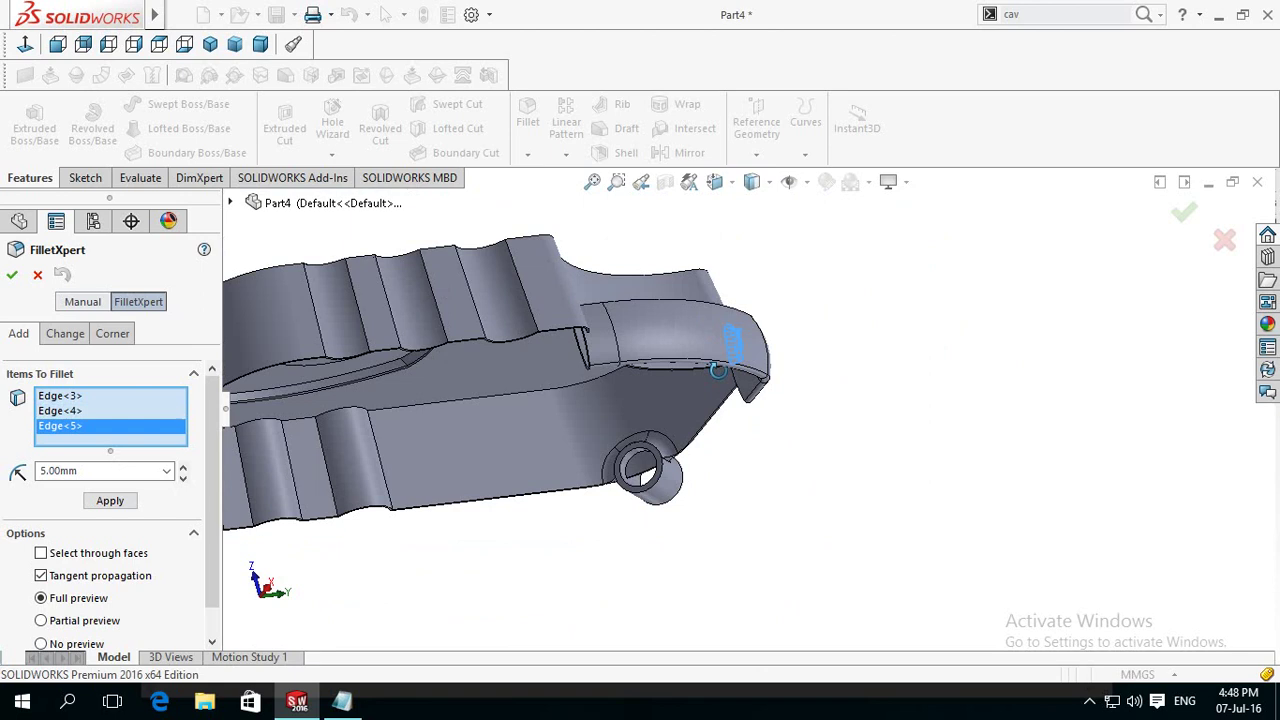
scroll(484, 516, "down", 3)
scroll(484, 516, "down", 1)
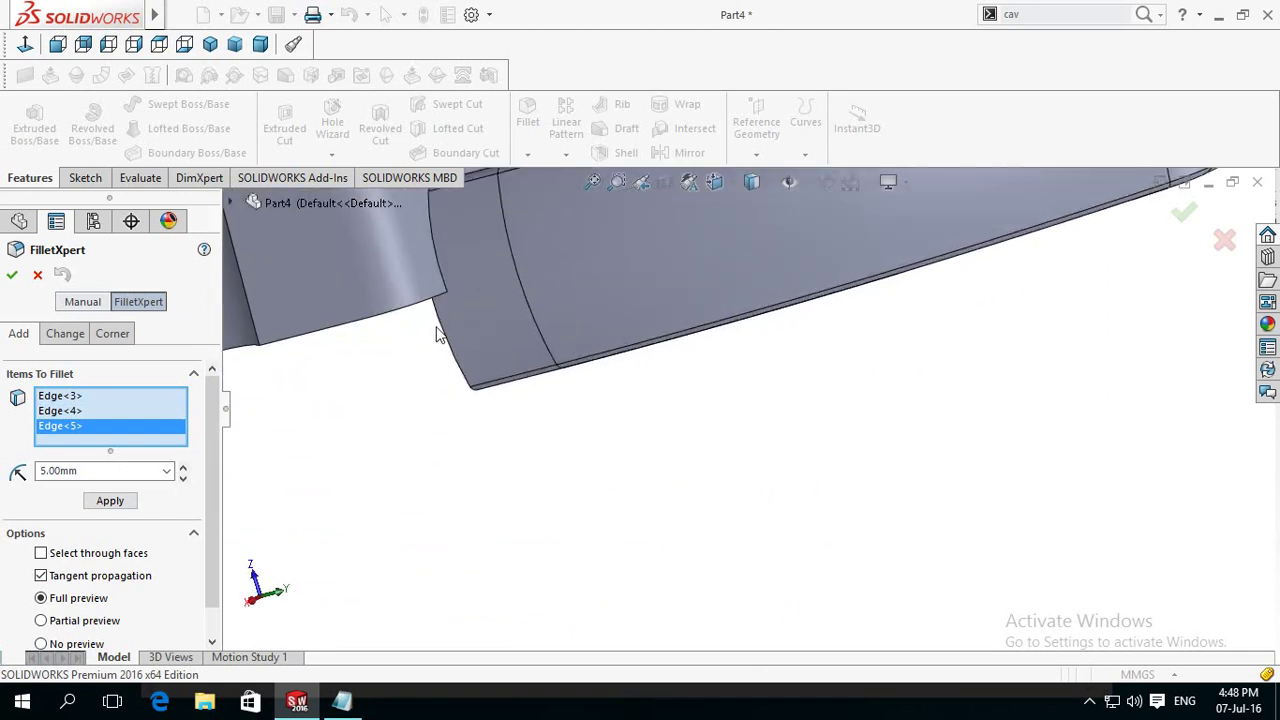
left_click(440, 274)
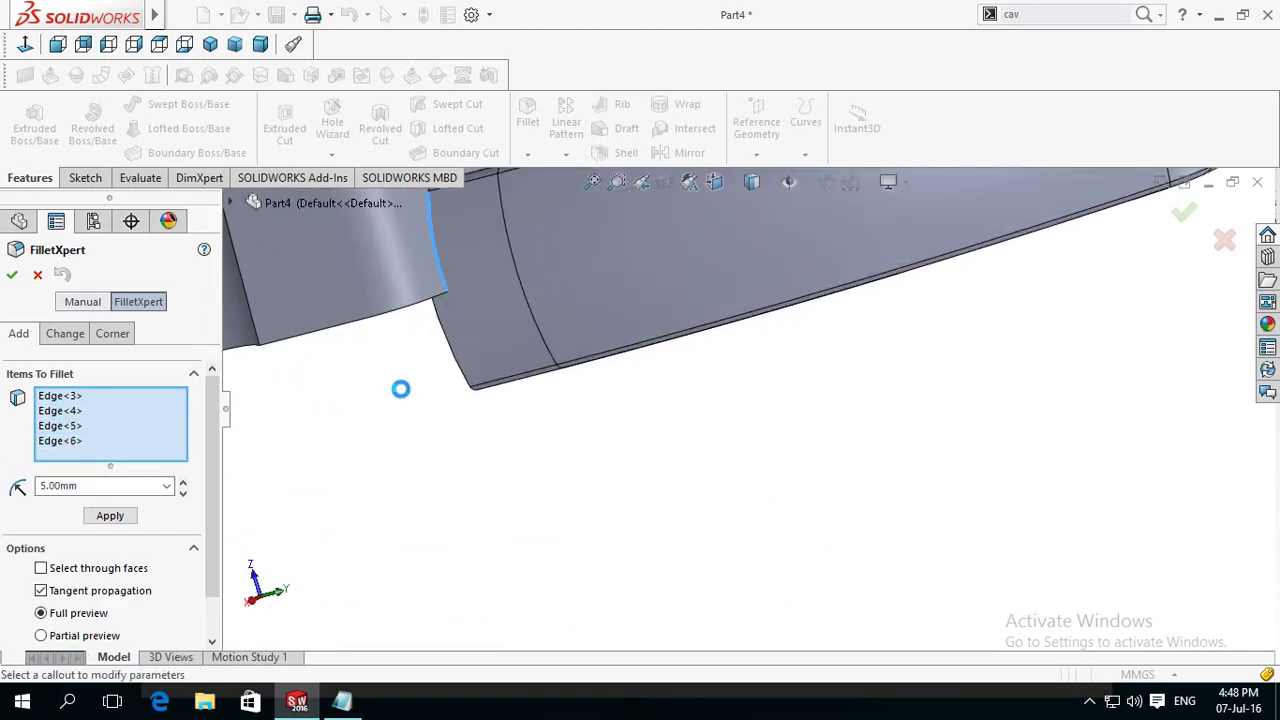
Step: Add the loop-top arc, sweep joint and tip inner edges as Edge<7> through Edge<9>
scroll(410, 400, "up", 3)
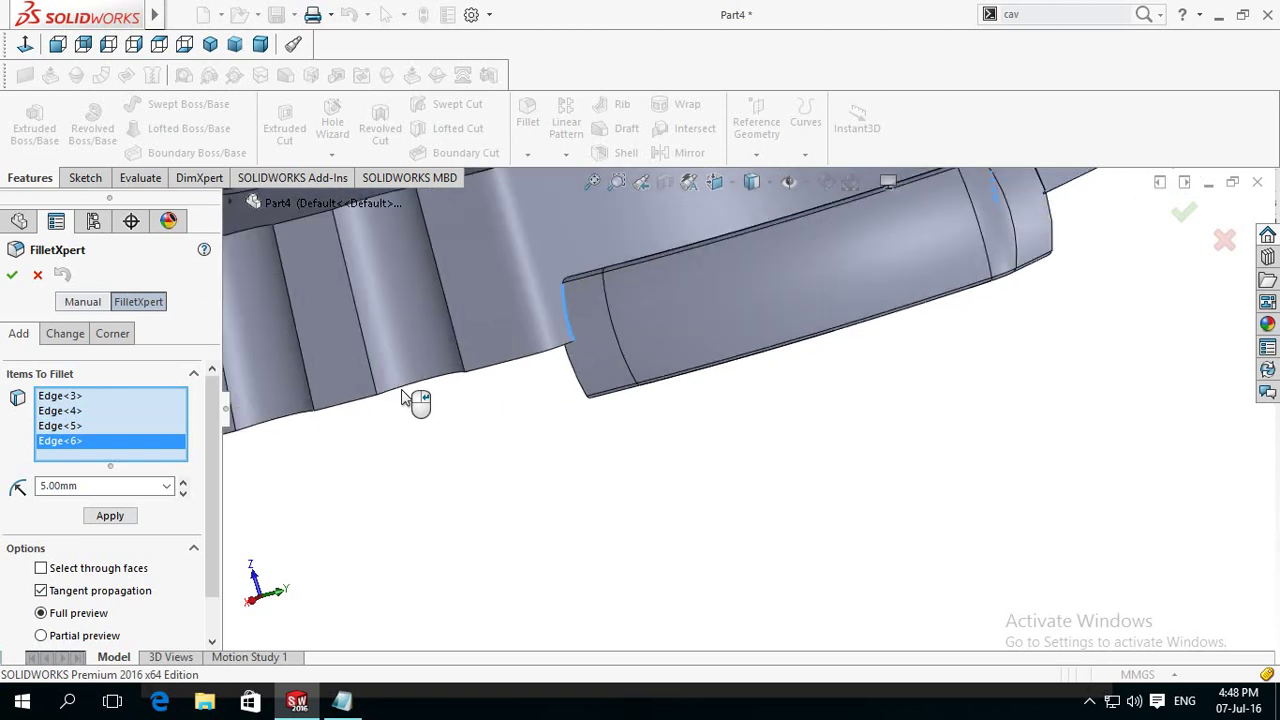
mouse_move(529, 437)
middle_mouse_down()
mouse_move(520, 572)
mouse_move(537, 569)
middle_mouse_up()
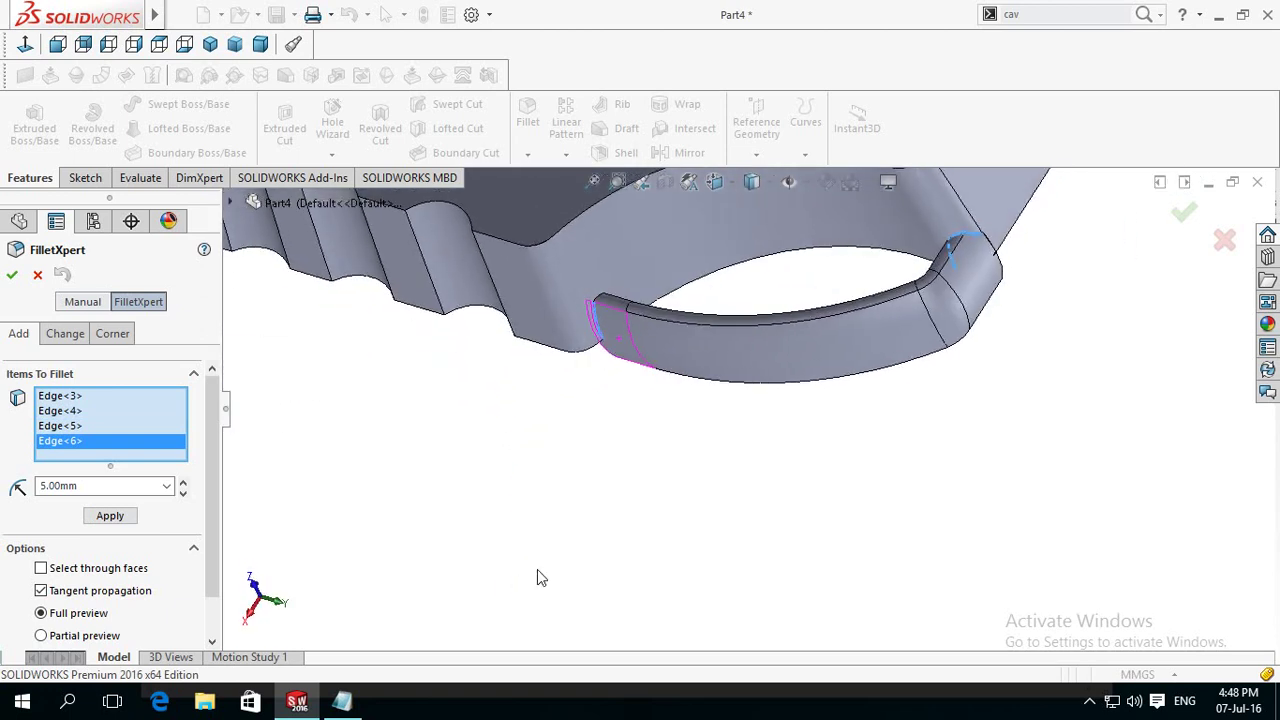
scroll(679, 311, "down", 2)
scroll(443, 372, "down", 2)
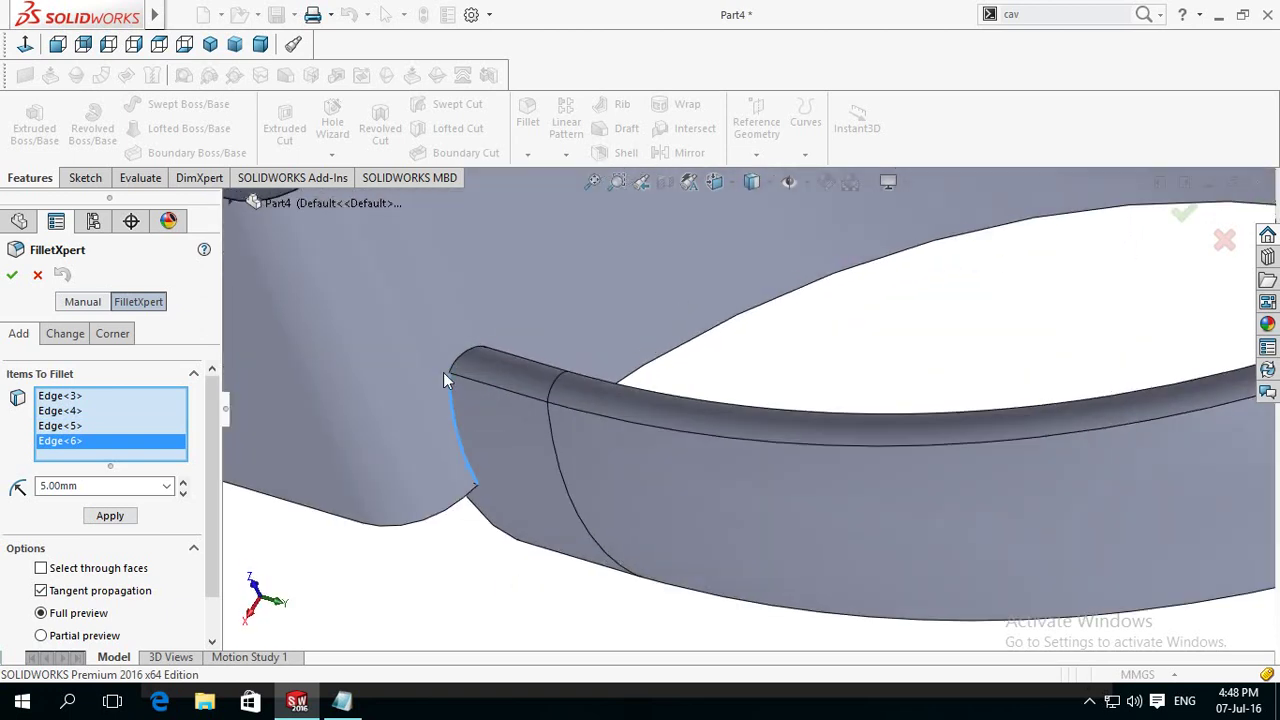
scroll(400, 390, "down", 2)
left_click(323, 407)
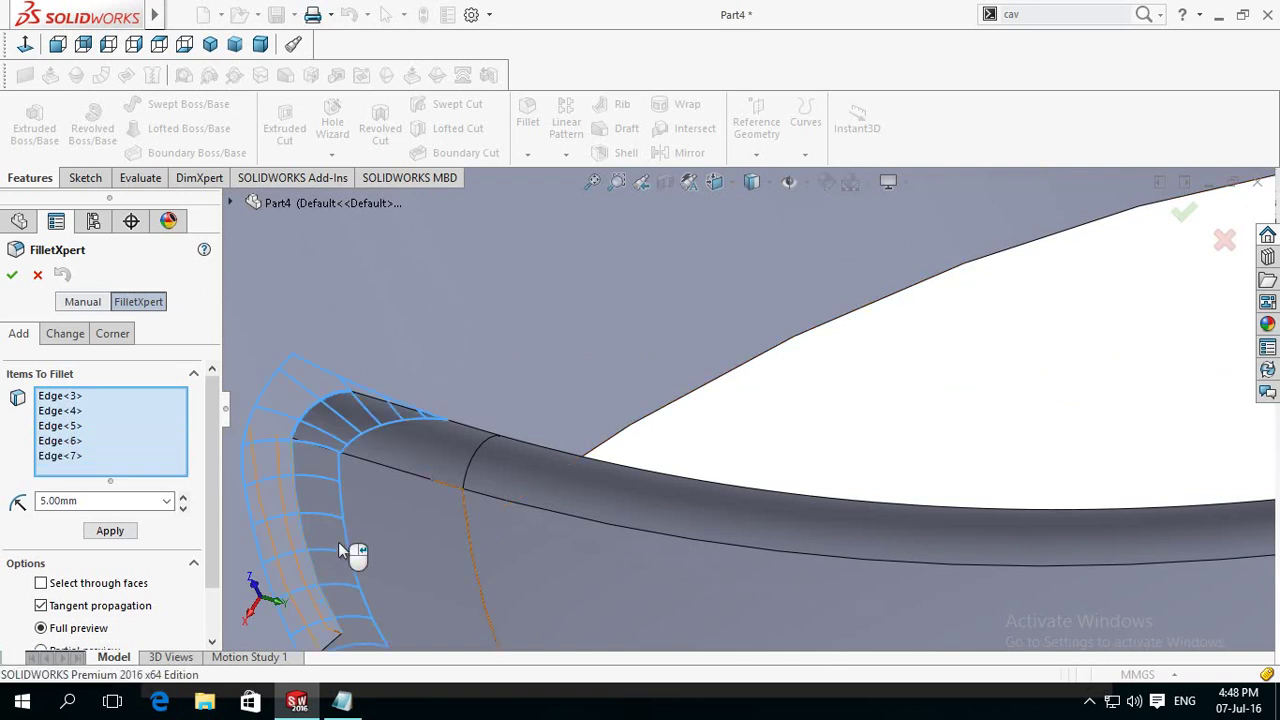
scroll(338, 549, "up", 3)
scroll(670, 571, "up", 2)
mouse_move(670, 571)
middle_mouse_down()
mouse_move(609, 517)
mouse_move(546, 517)
mouse_move(525, 541)
mouse_move(668, 640)
middle_mouse_up()
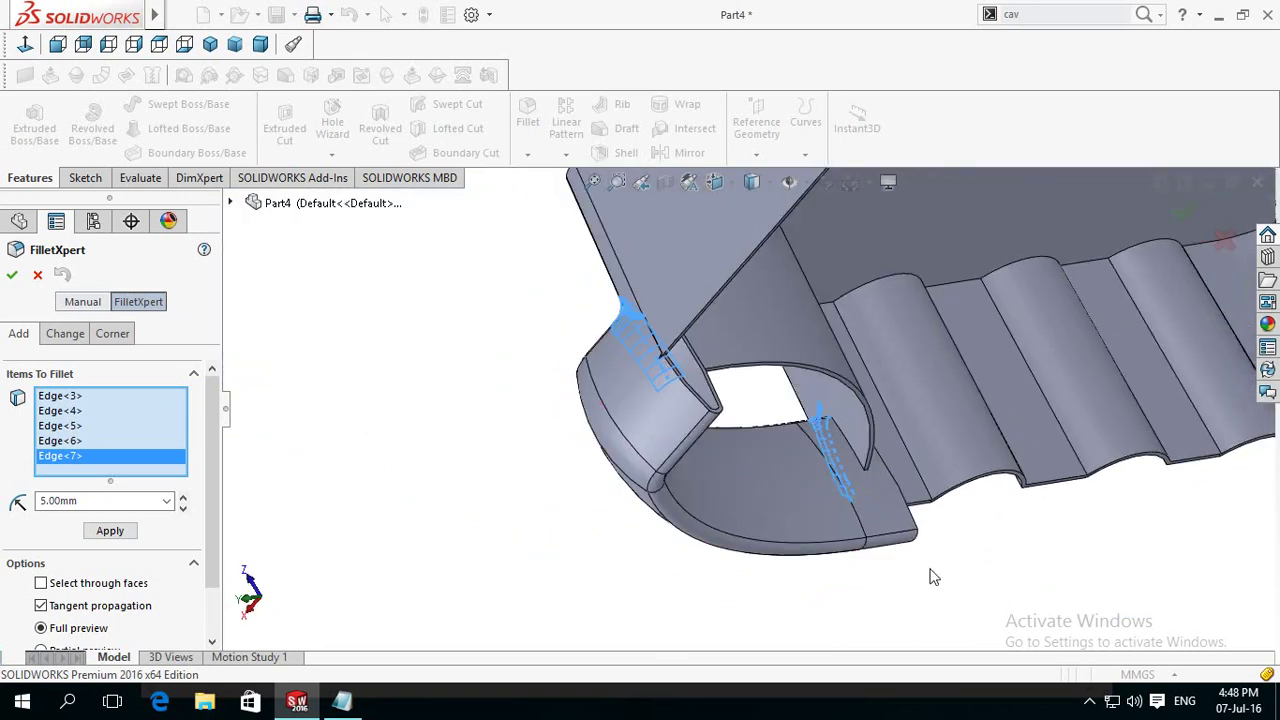
scroll(665, 300, "down", 3)
scroll(677, 378, "up", 2)
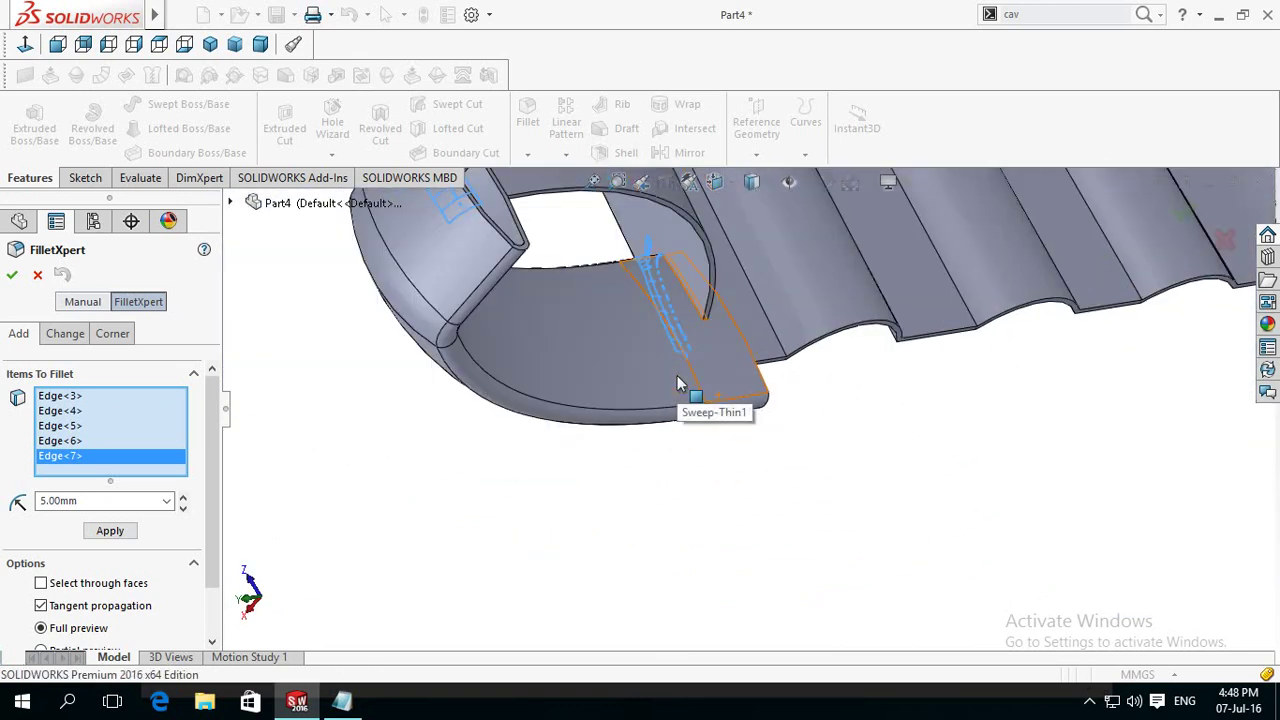
scroll(677, 383, "down", 2)
scroll(677, 383, "down", 1)
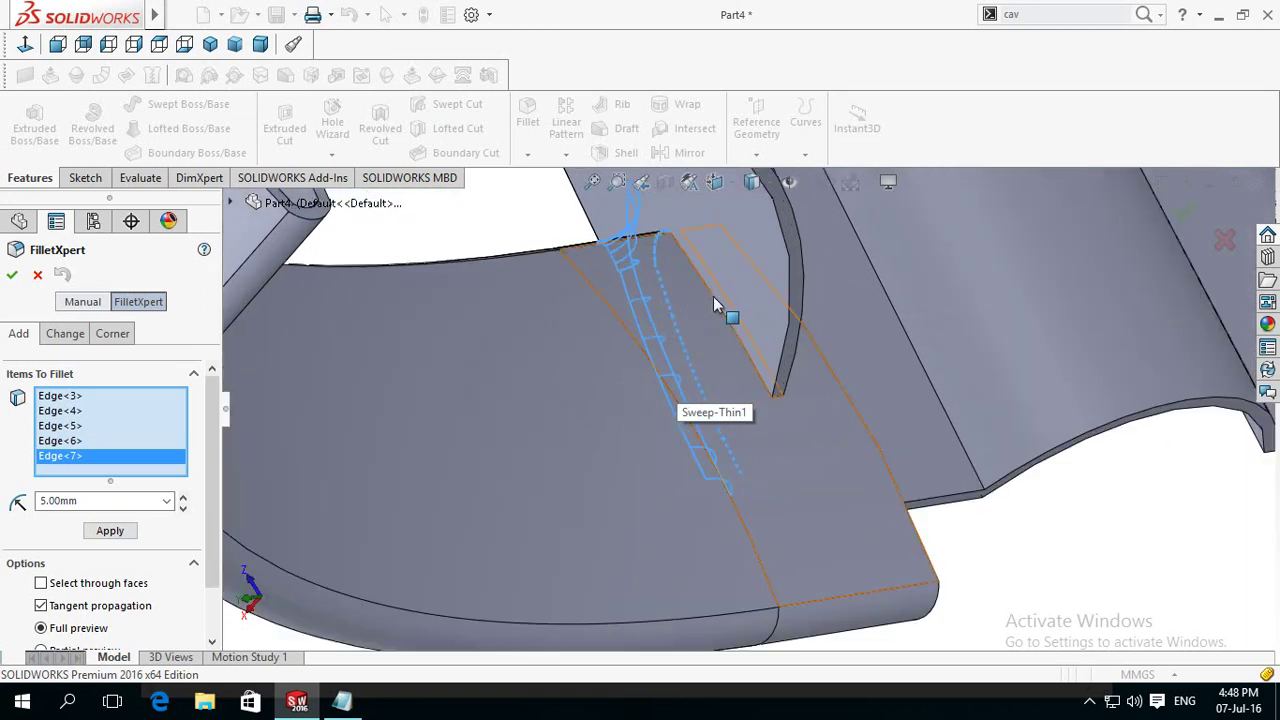
left_click(716, 305)
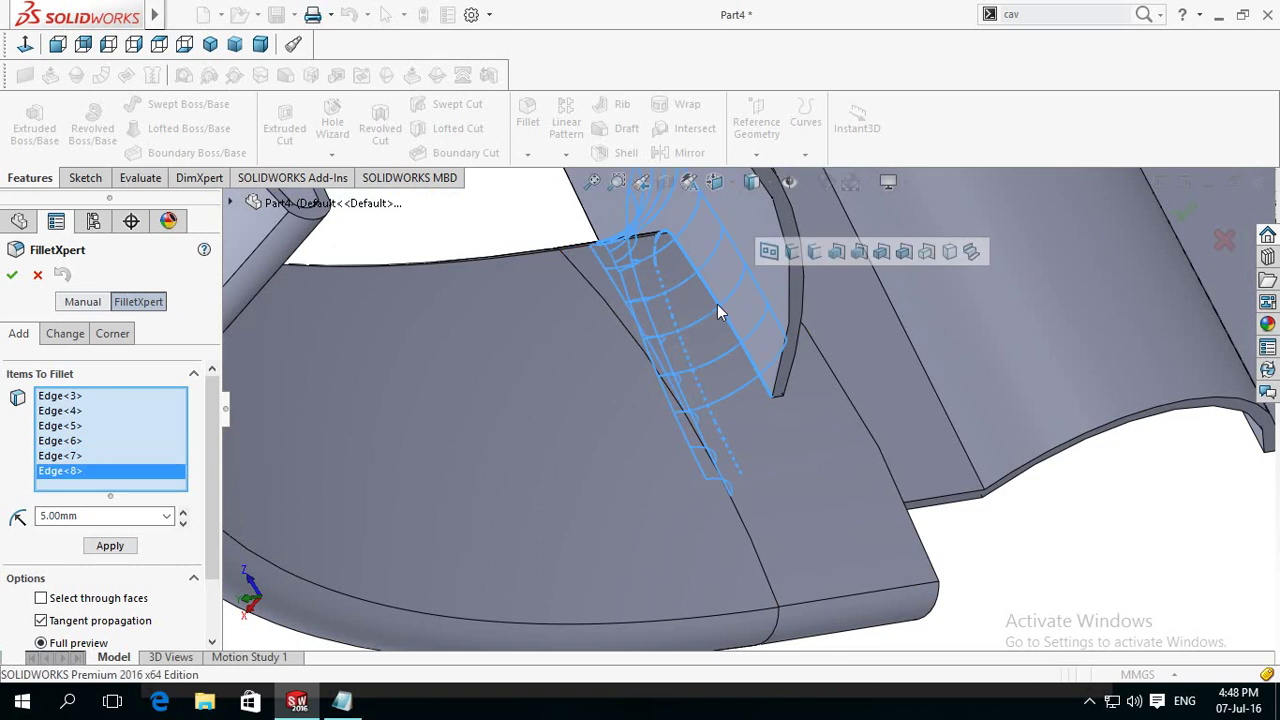
scroll(966, 522, "up", 3)
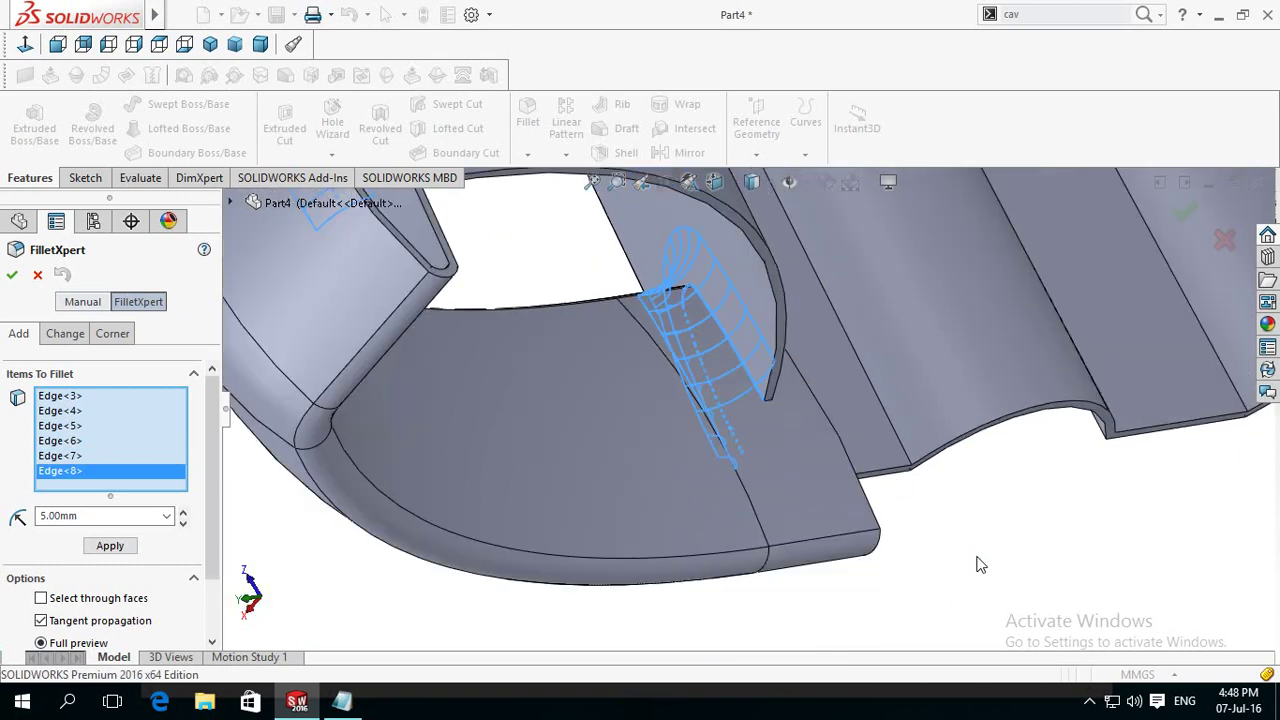
mouse_move(966, 522)
middle_mouse_down()
mouse_move(927, 518)
mouse_move(843, 546)
mouse_move(737, 534)
mouse_move(671, 467)
middle_mouse_up()
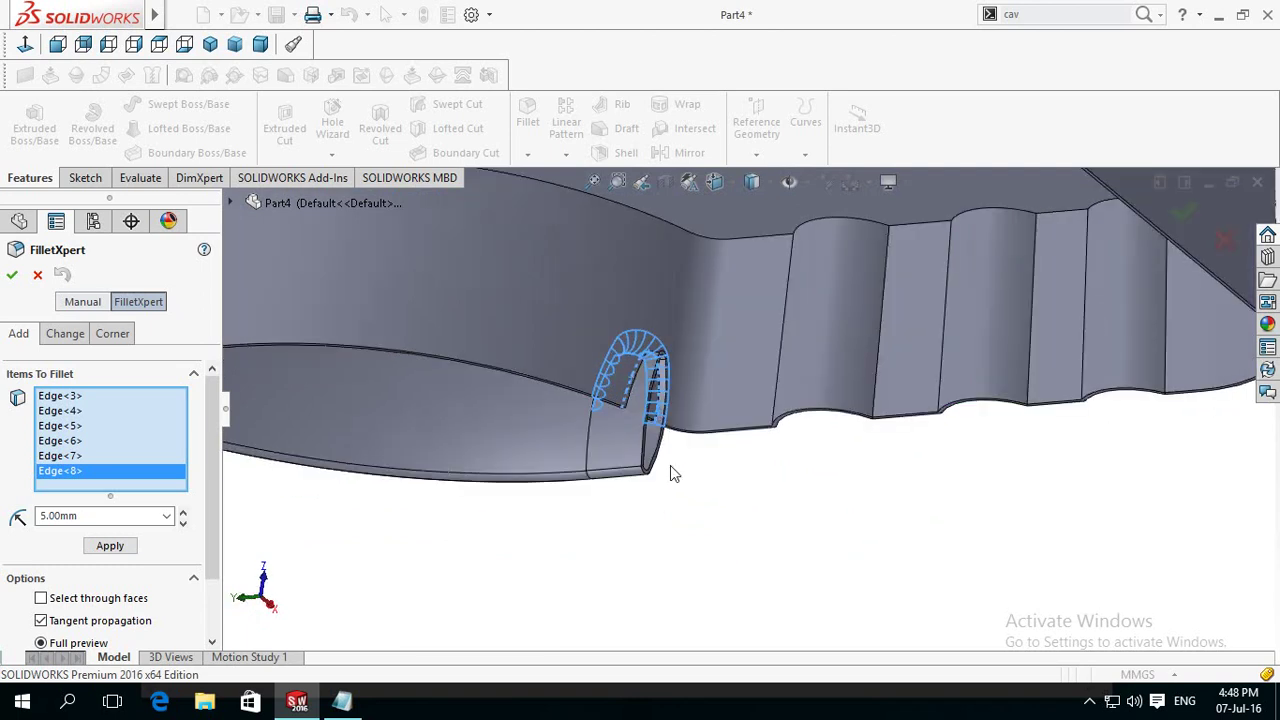
left_click(628, 390)
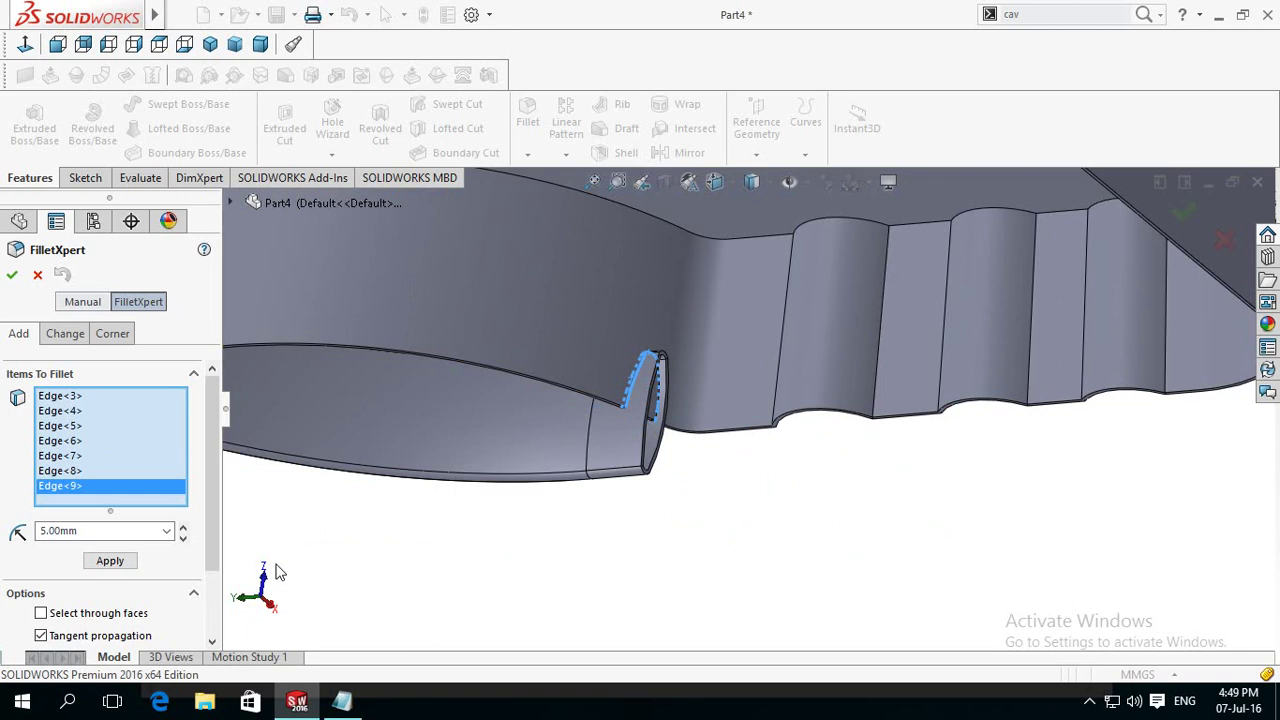
Step: Add one more edge at the loop's end to the fillet set
right_click(80, 488)
left_click(696, 535)
mouse_move(695, 463)
middle_mouse_down()
mouse_move(698, 602)
mouse_move(763, 463)
mouse_move(714, 497)
middle_mouse_up()
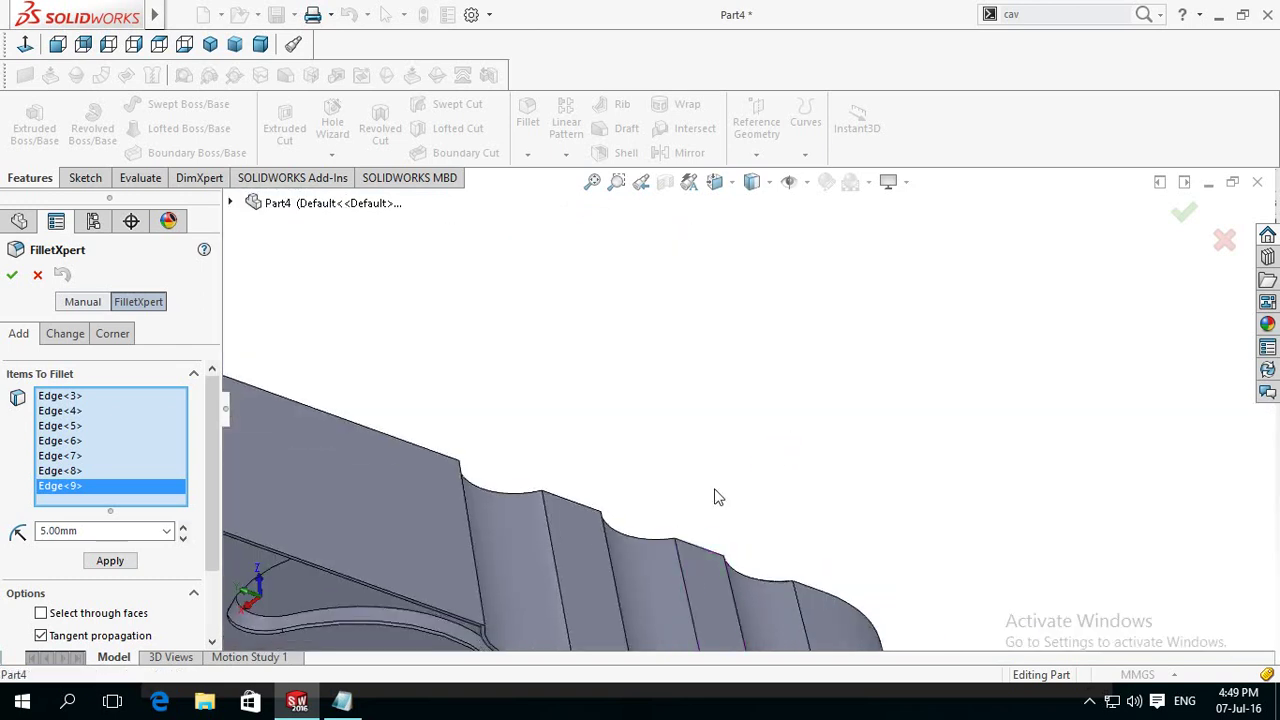
scroll(422, 623, "up", 3)
mouse_move(480, 600)
middle_mouse_down()
mouse_move(423, 631)
mouse_move(466, 640)
mouse_move(637, 560)
middle_mouse_up()
scroll(544, 401, "down", 3)
scroll(544, 401, "down", 3)
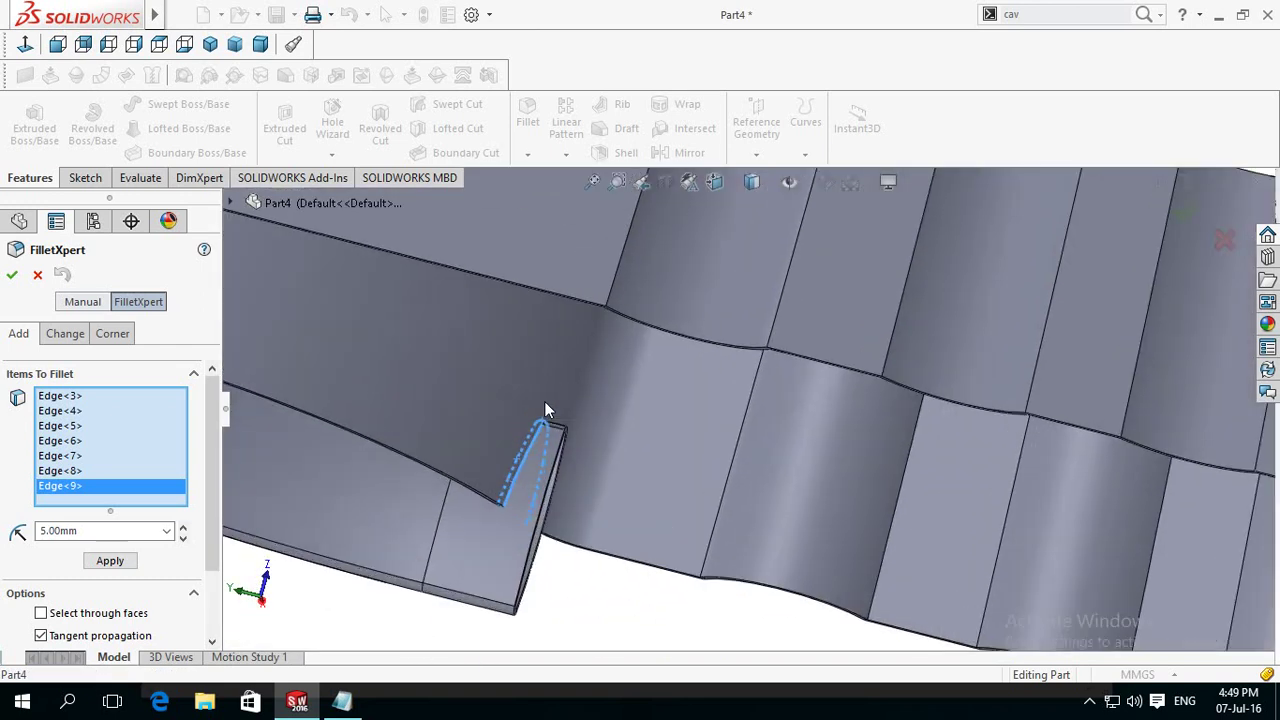
scroll(545, 410, "down", 2)
scroll(615, 440, "down", 2)
scroll(615, 440, "down", 2)
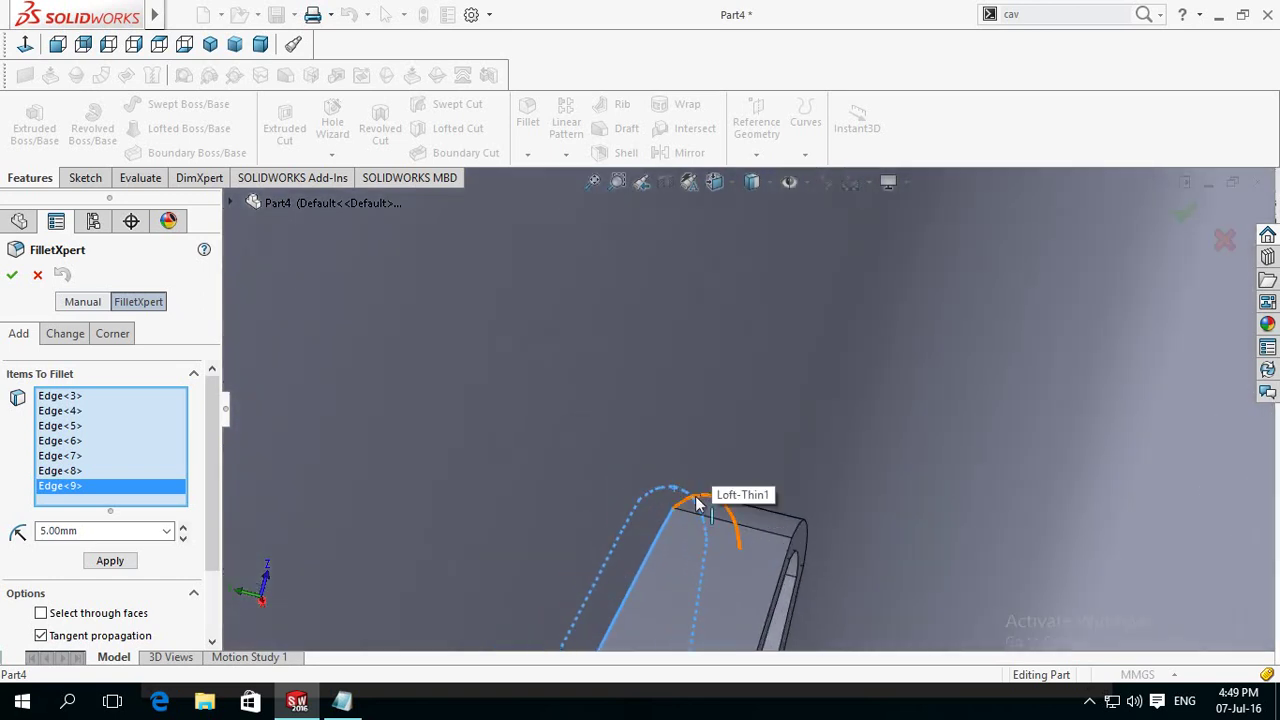
left_click(698, 503)
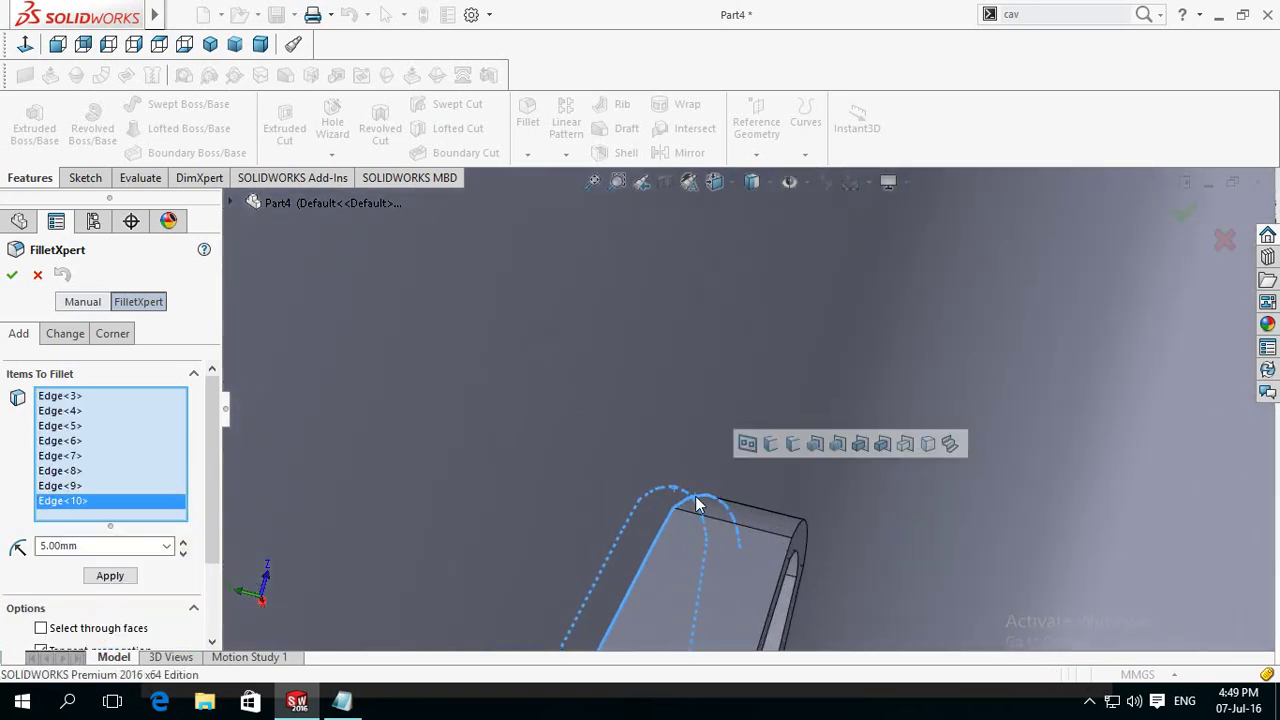
Step: Delete the unwanted Edge<10> and Edge<9> from Items To Fillet
right_click(97, 510)
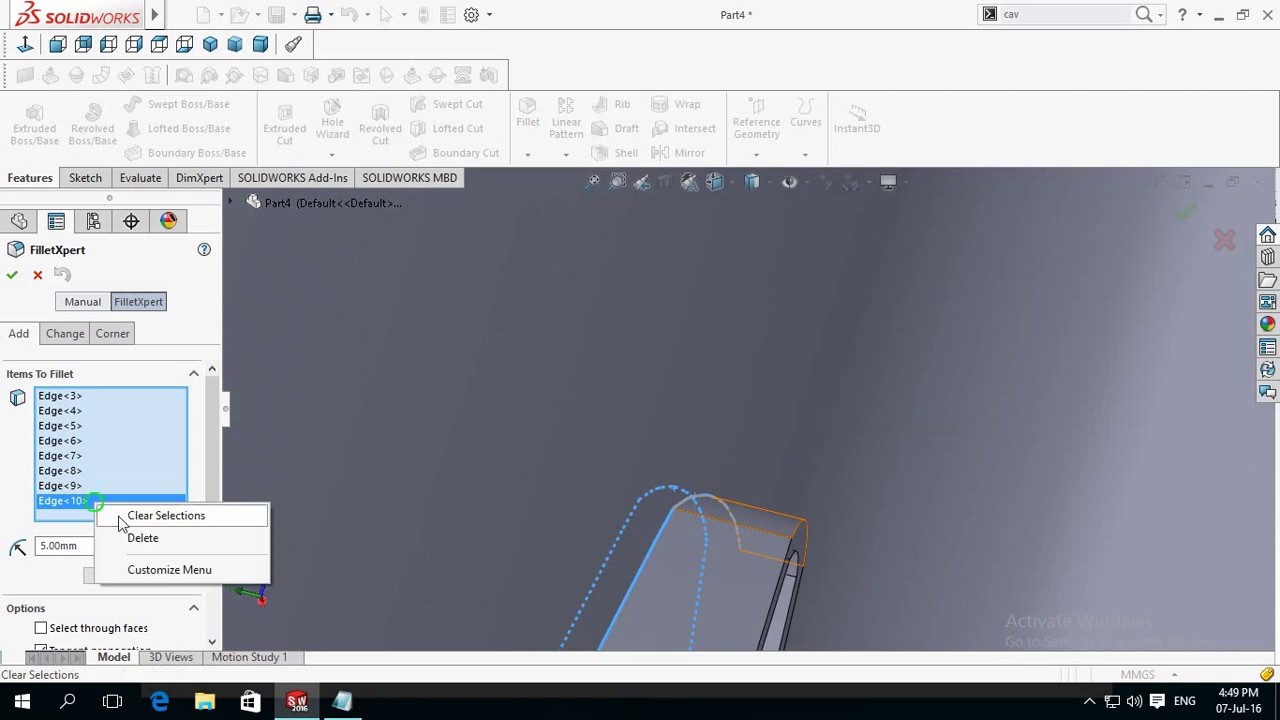
left_click(132, 537)
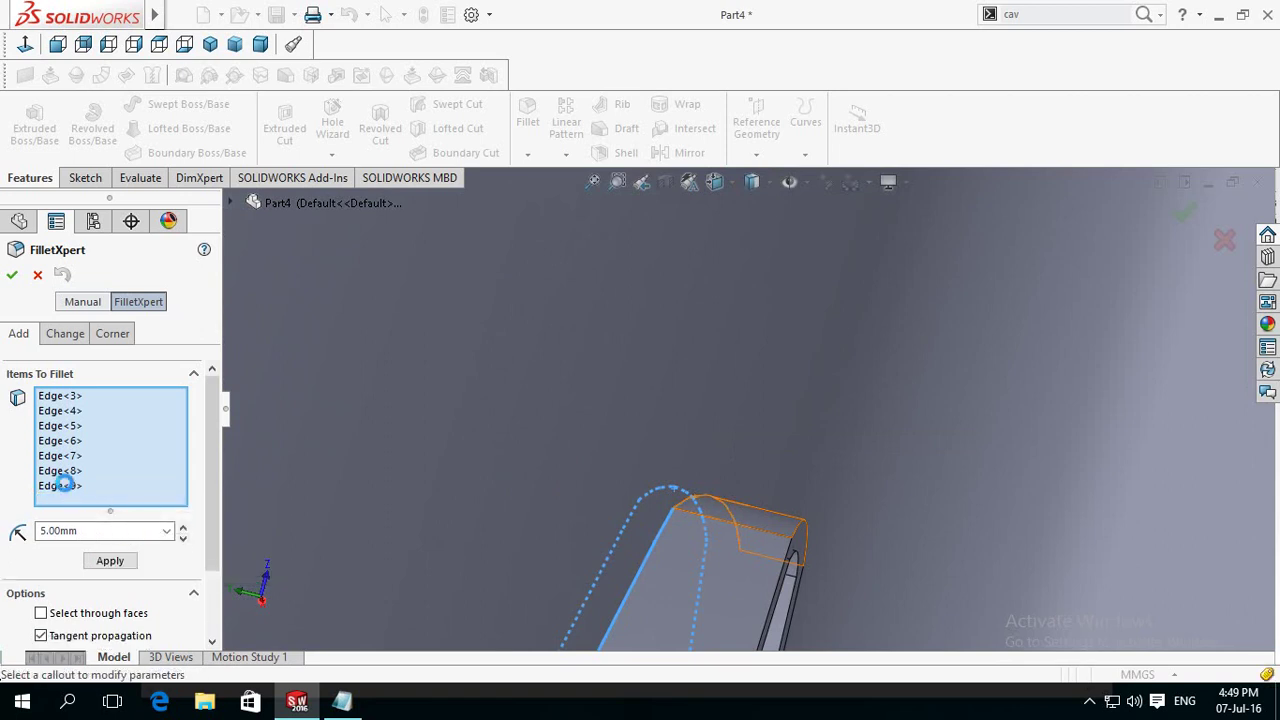
right_click(64, 485)
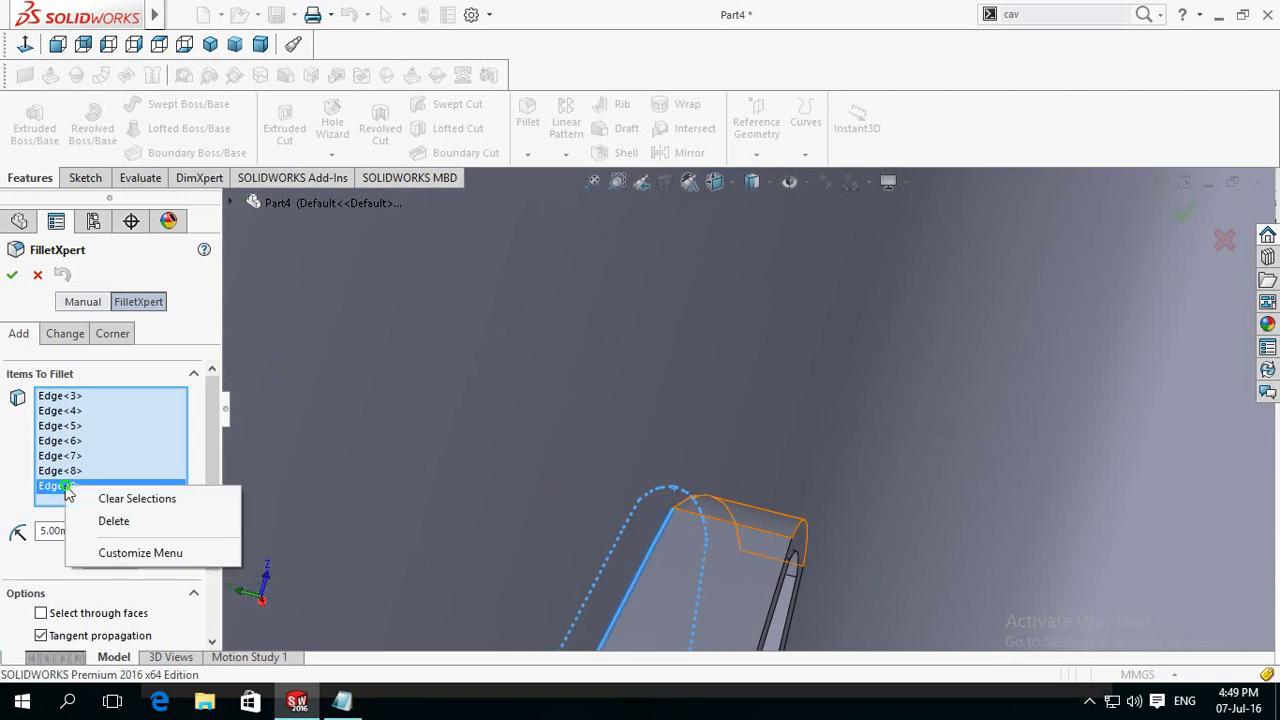
left_click(113, 521)
Step: Apply the 5 mm fillets to the six remaining edges, Edge<3> through Edge<8>
key("f")
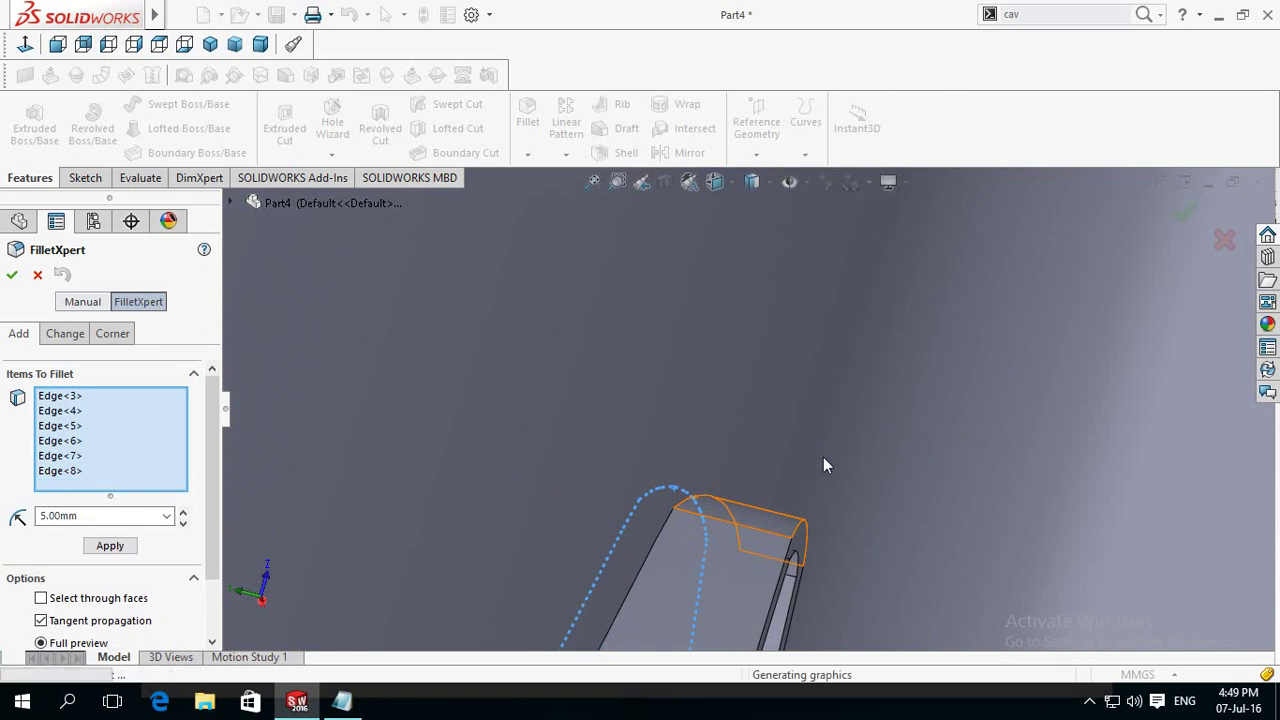
scroll(823, 457, "up", 5)
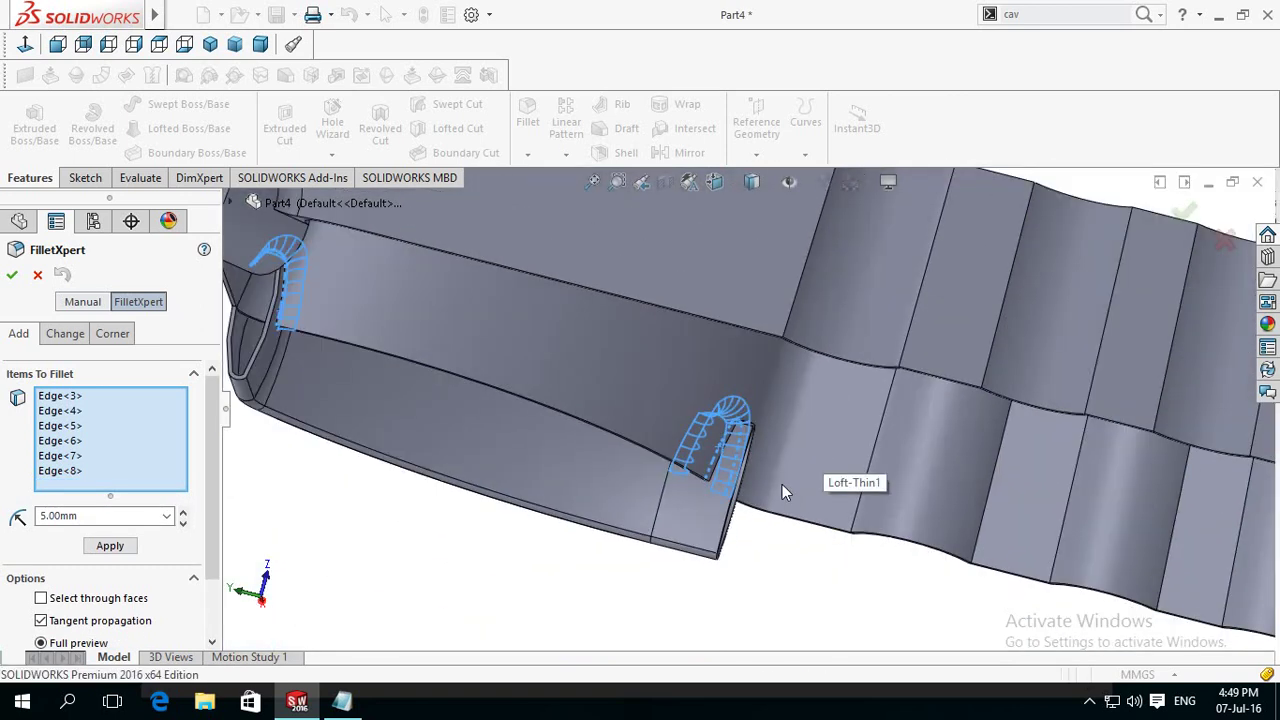
scroll(476, 481, "up", 2)
mouse_move(476, 481)
middle_mouse_down()
mouse_move(516, 477)
mouse_move(597, 414)
mouse_move(527, 350)
middle_mouse_up()
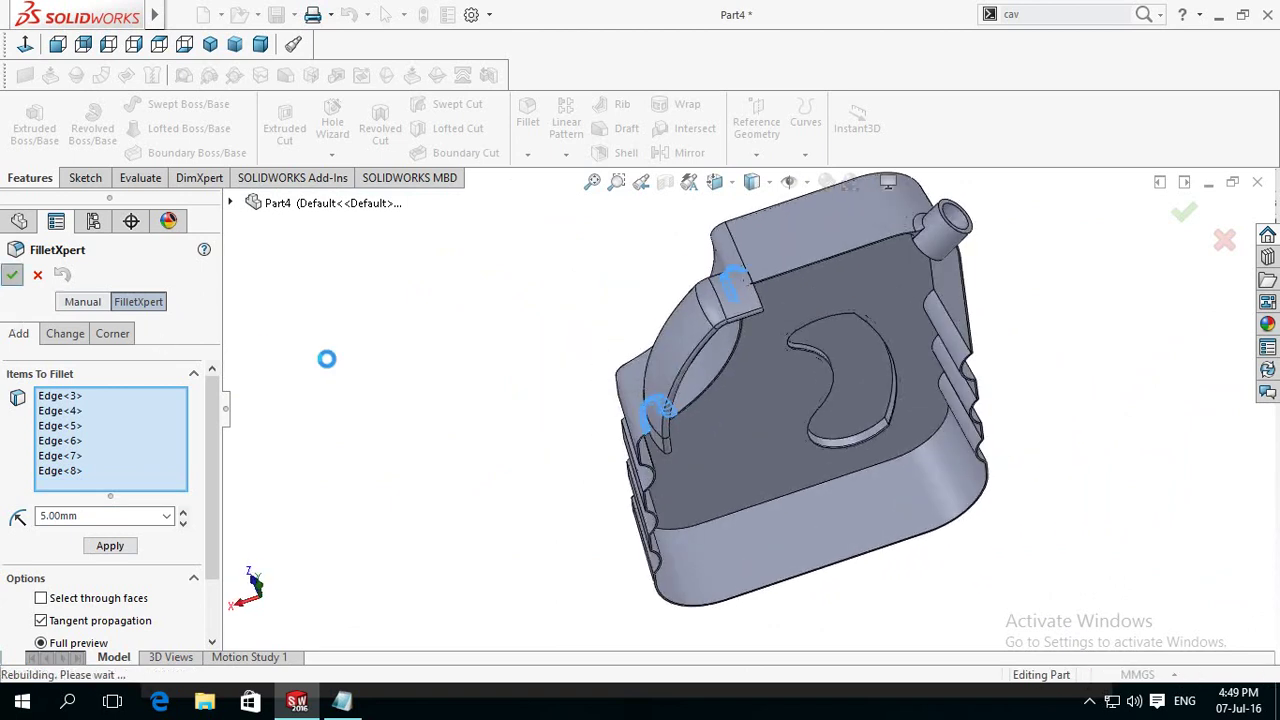
key("Return")
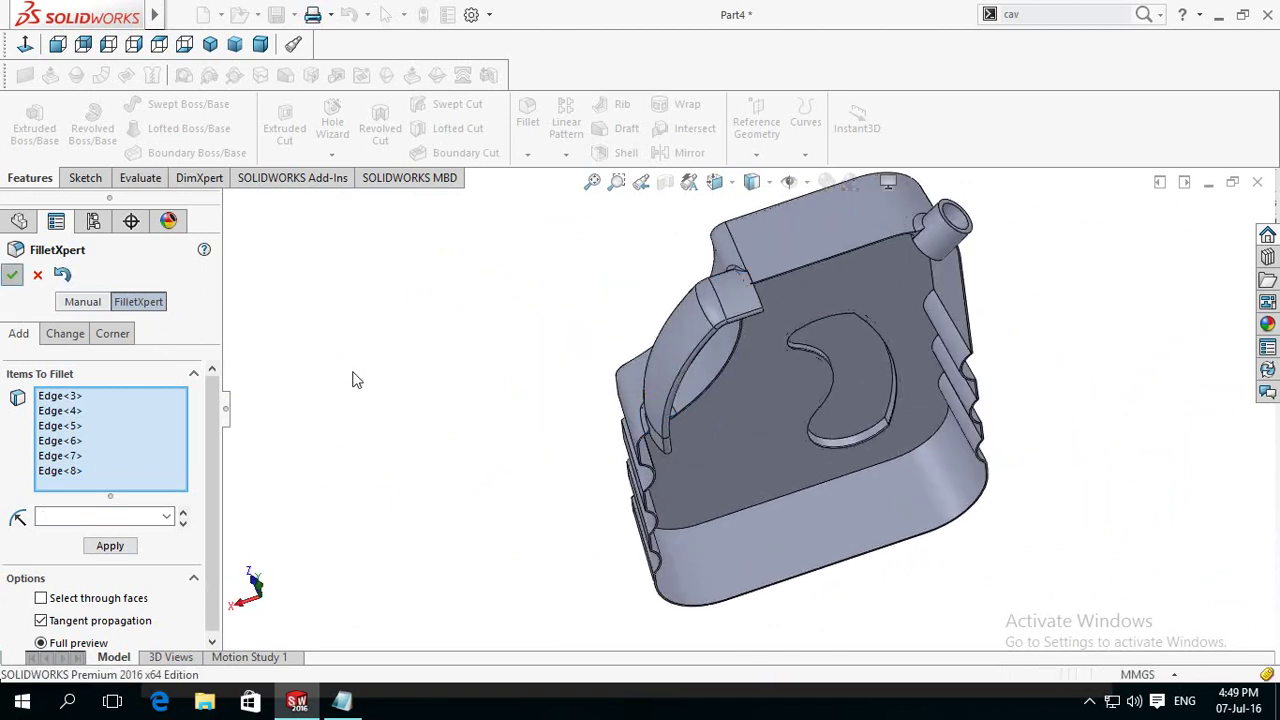
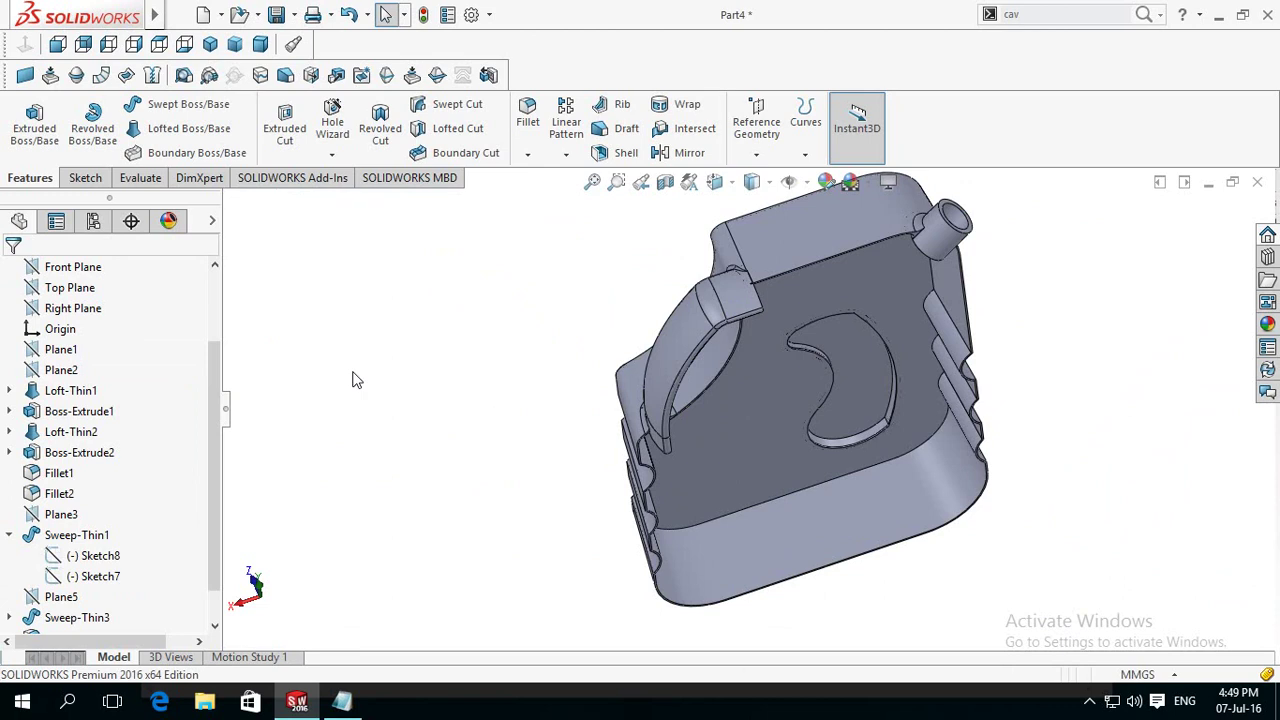
Step: Start a new sketch on the jug's flat side face, viewed normal to it
scroll(478, 315, "down", 5)
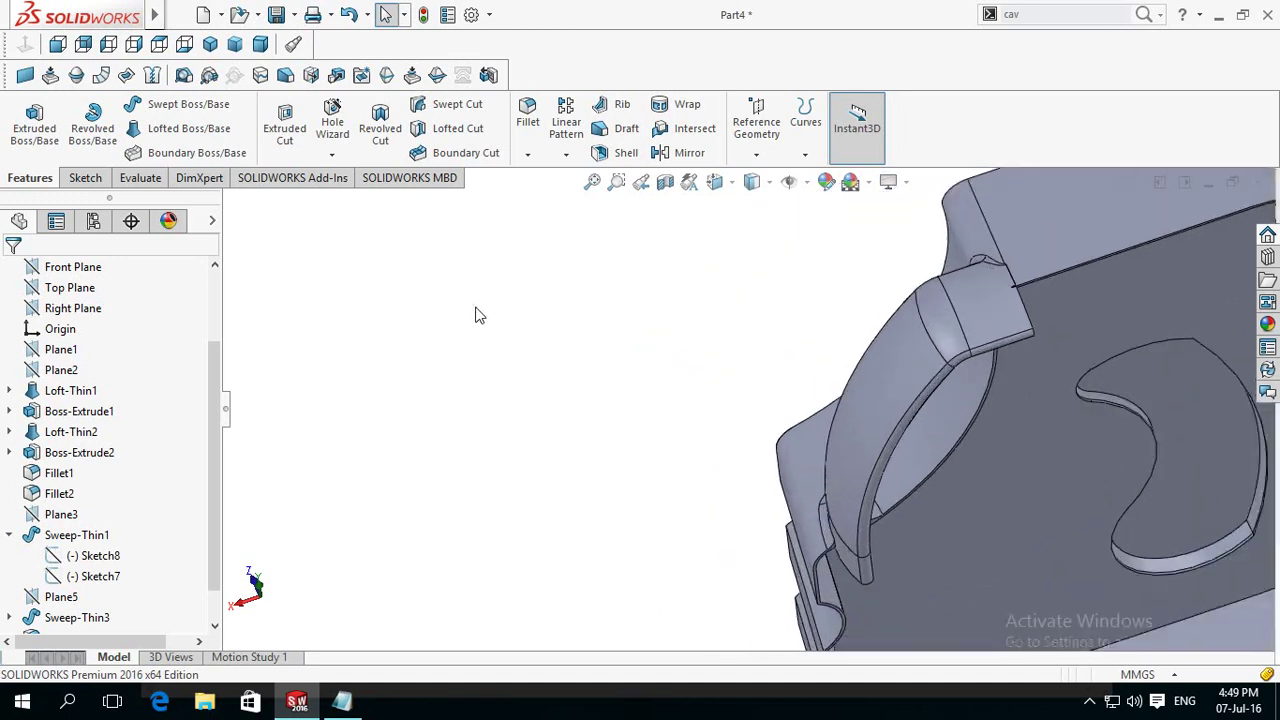
scroll(680, 343, "up", 2)
scroll(686, 343, "up", 2)
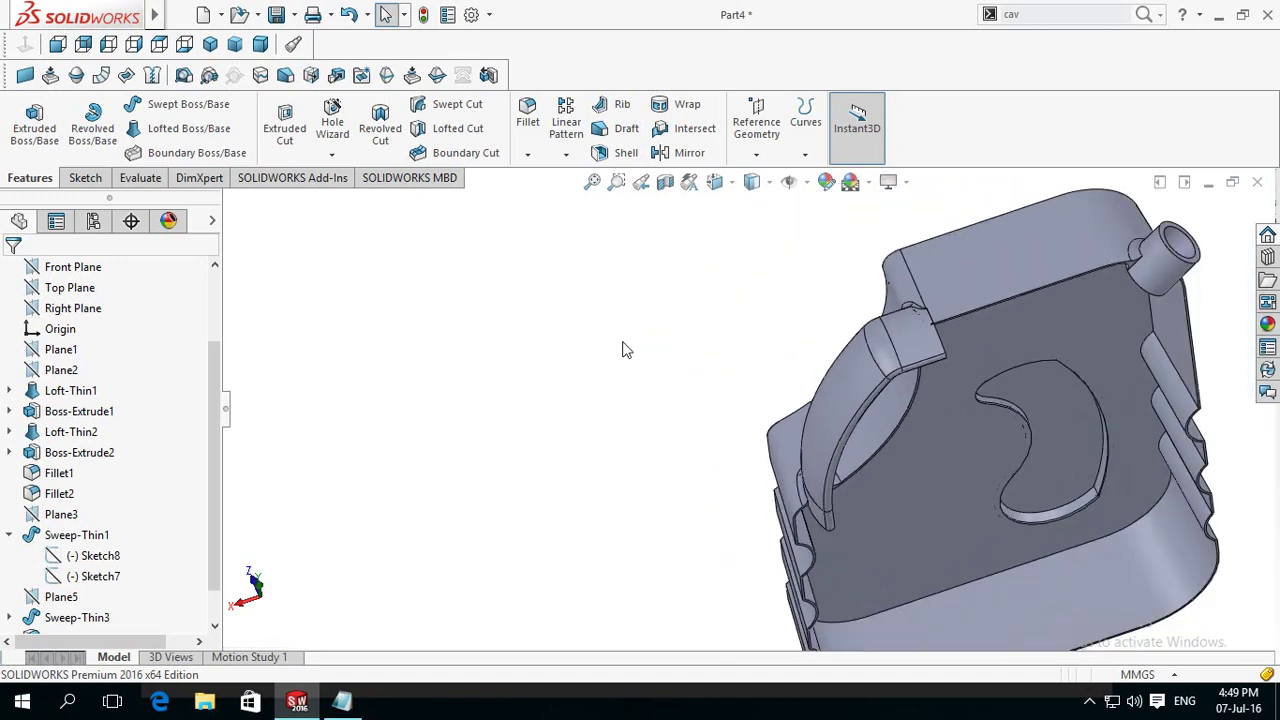
scroll(544, 318, "up", 2)
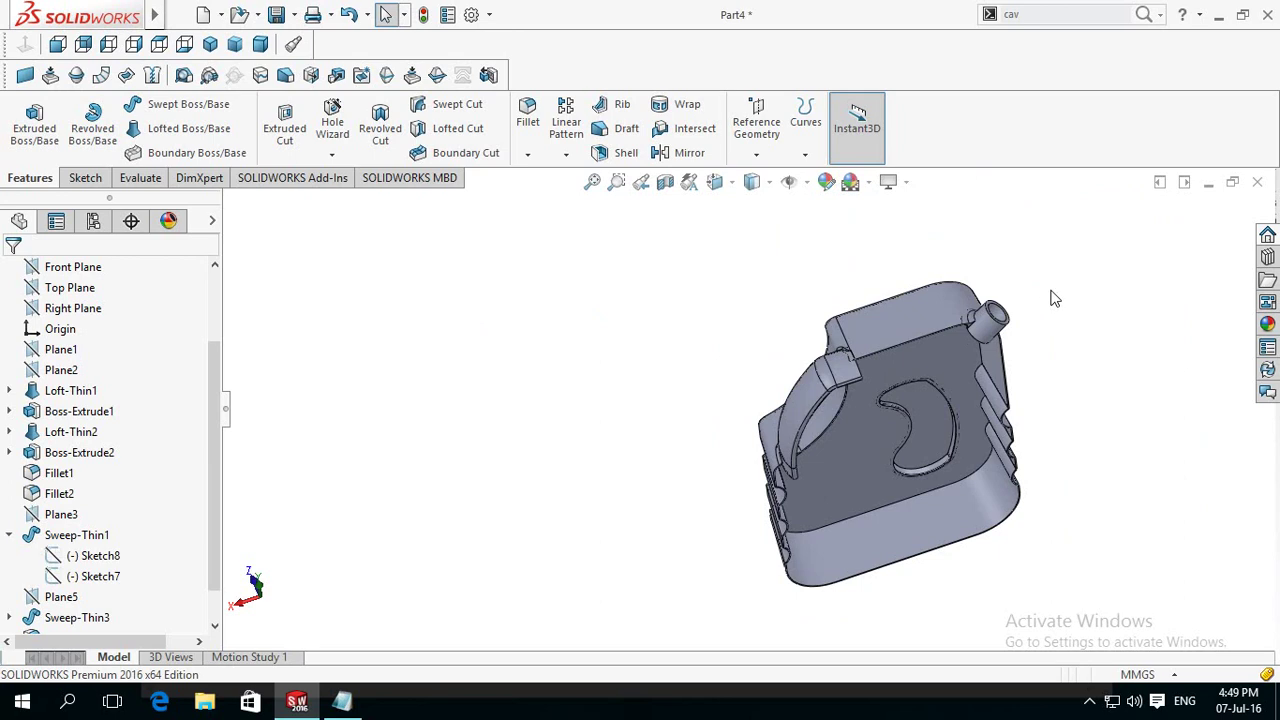
scroll(1058, 380, "down", 1)
scroll(1011, 380, "down", 2)
scroll(757, 352, "down", 2)
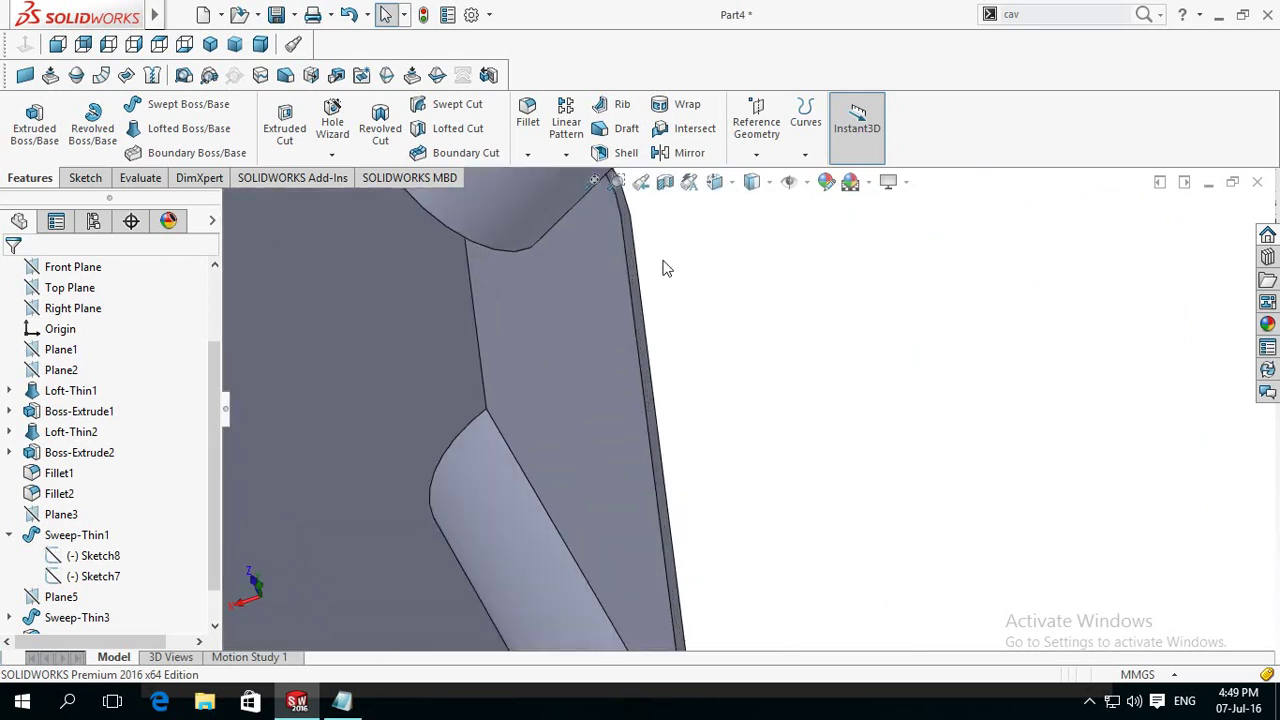
scroll(667, 268, "down", 1)
left_click(640, 334)
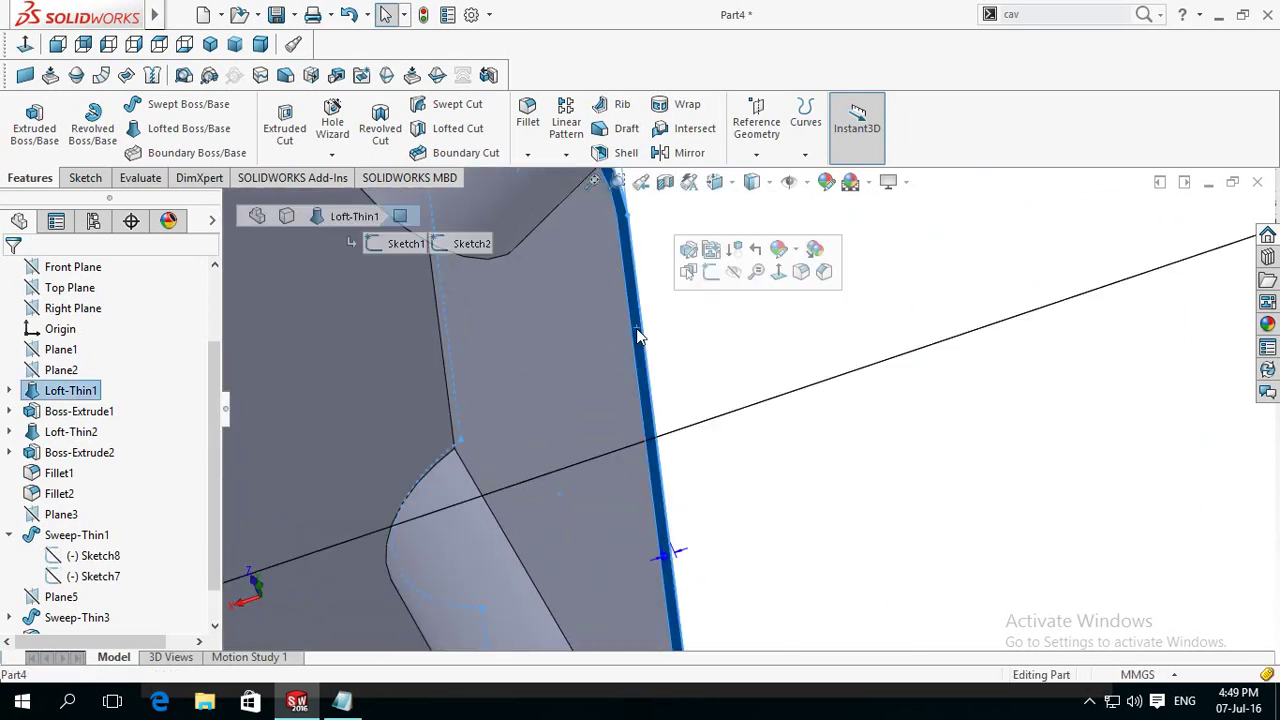
left_click(710, 277)
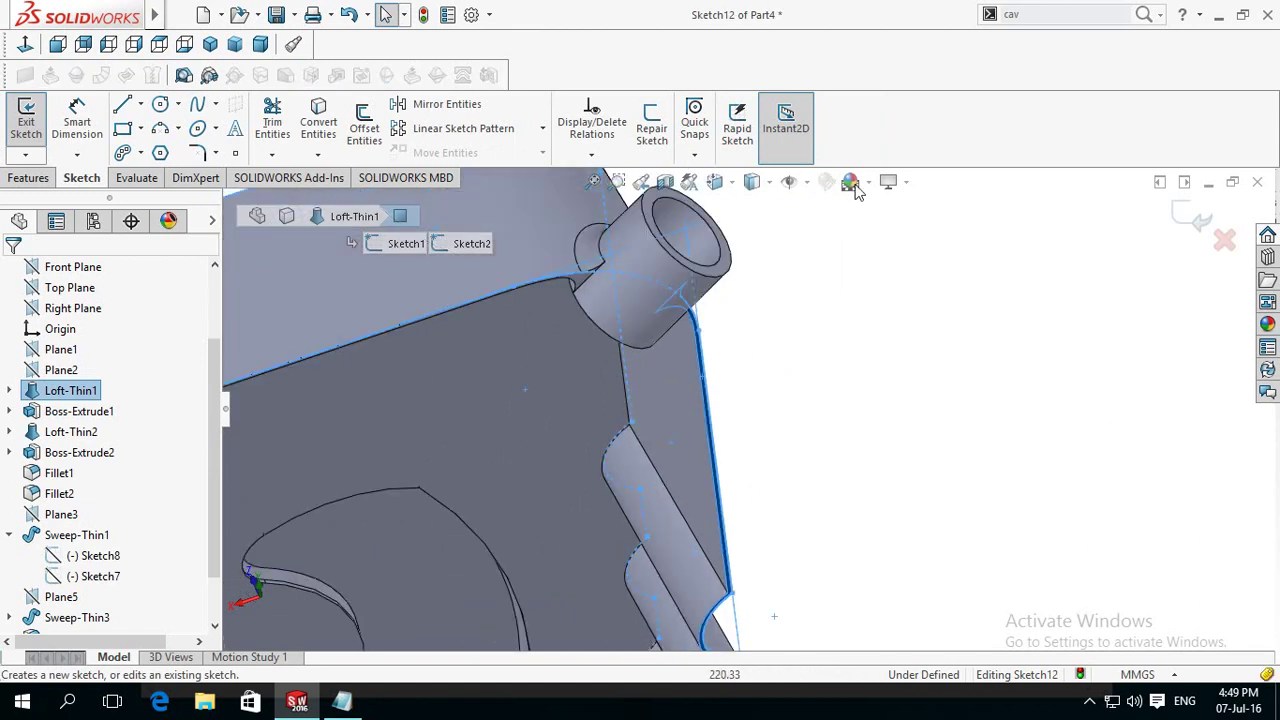
left_click(26, 45)
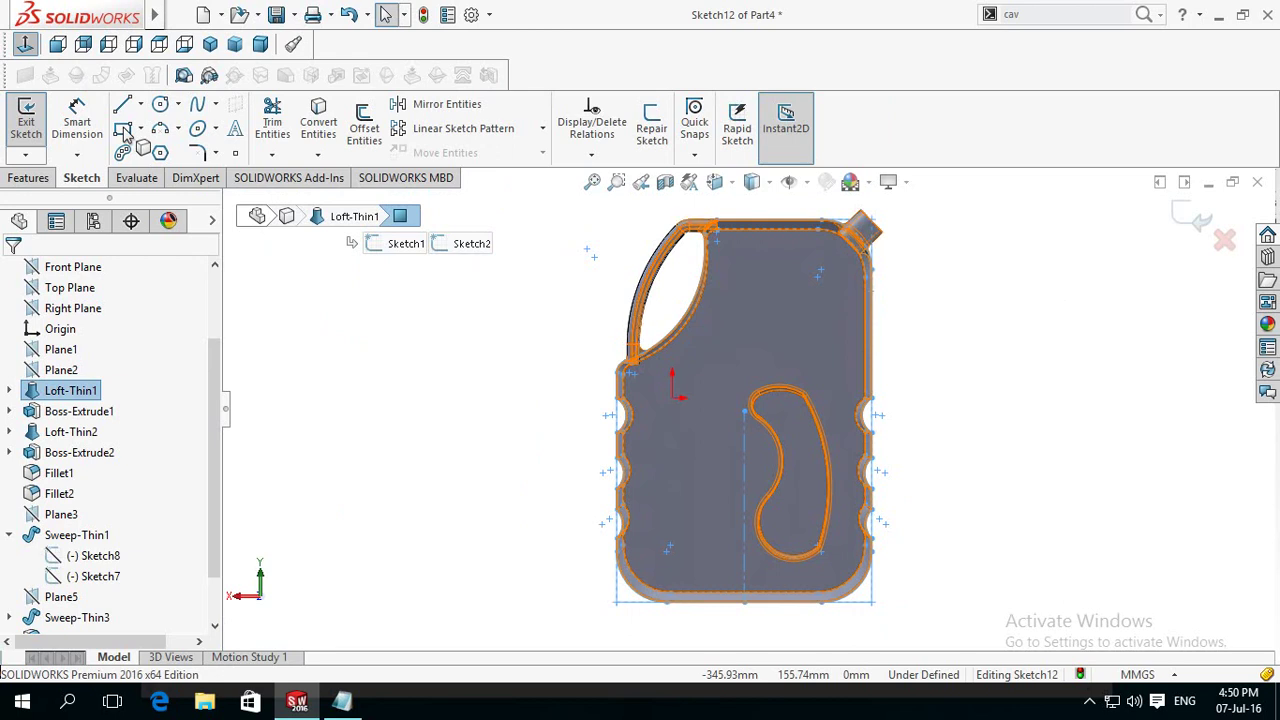
Step: Draw a corner rectangle enclosing the entire jug outline
left_click(123, 130)
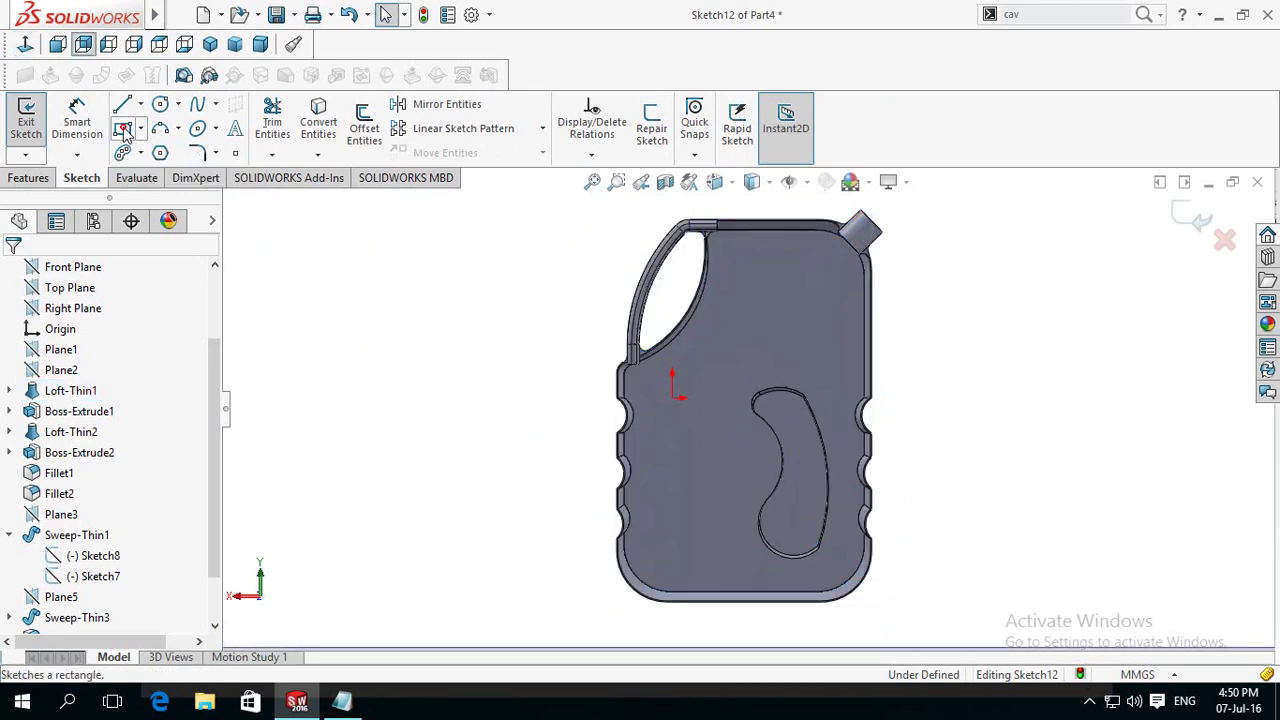
left_click(534, 192)
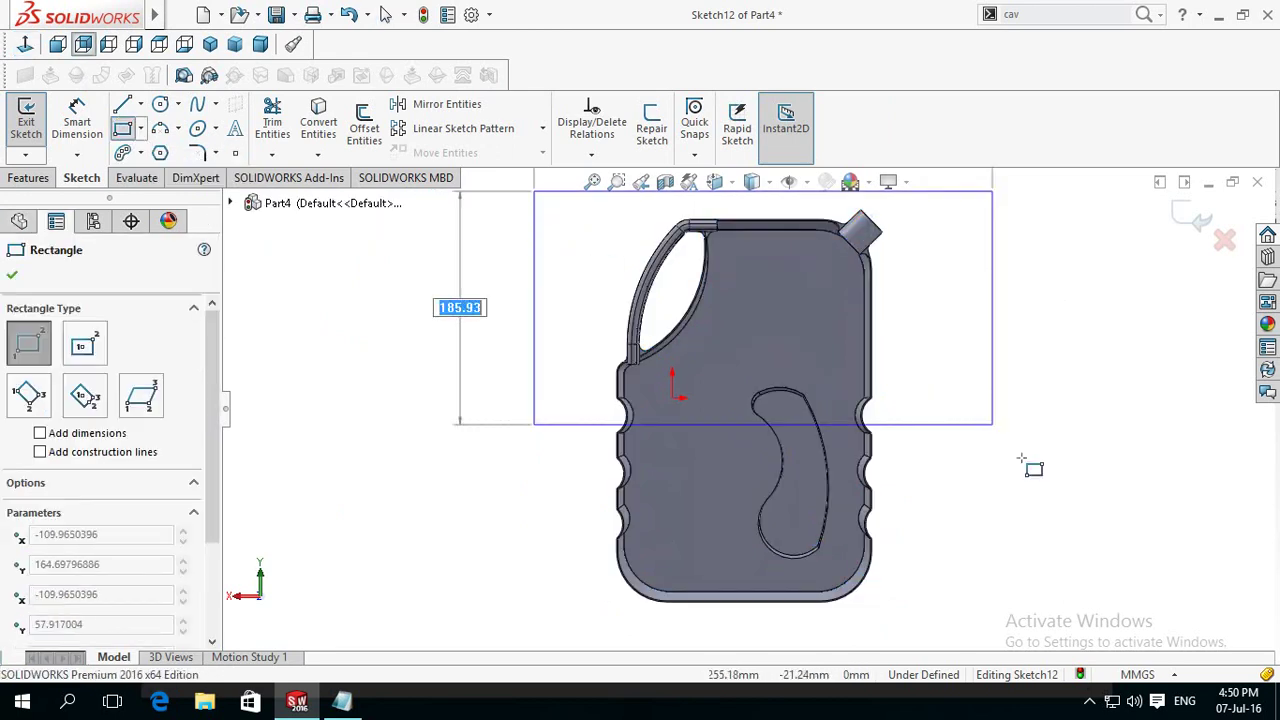
left_click(988, 628)
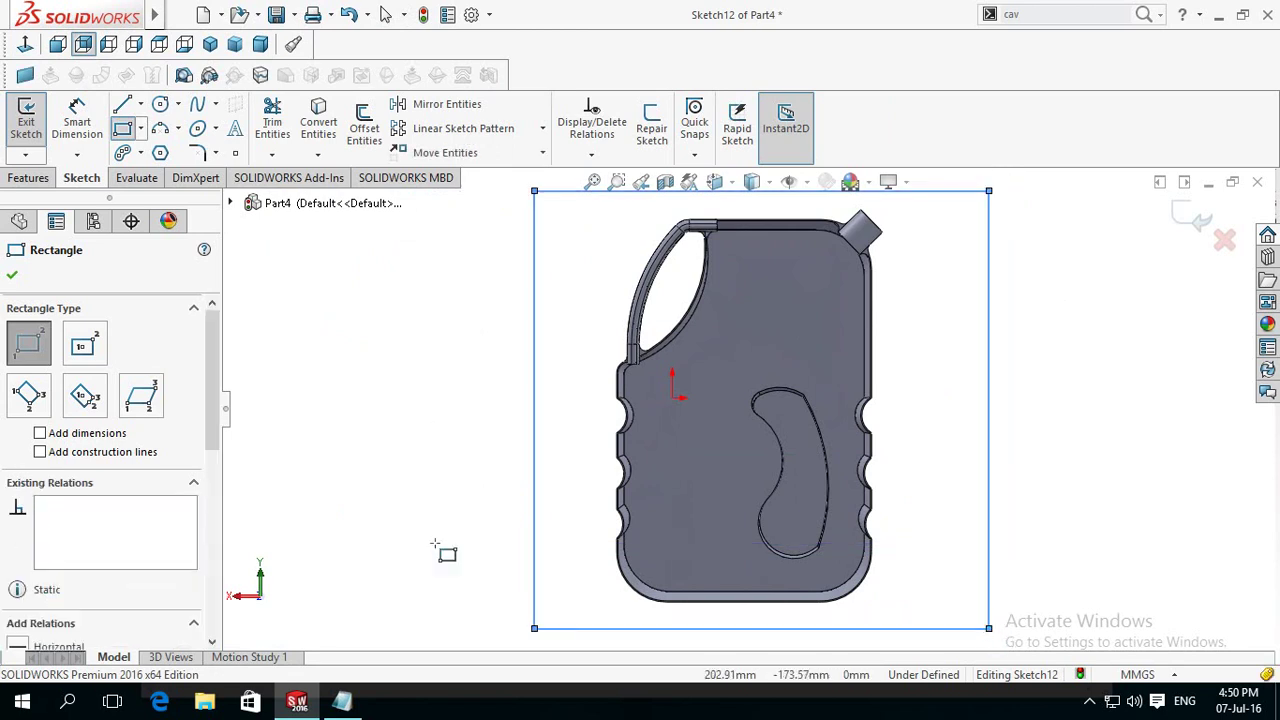
left_click(12, 274)
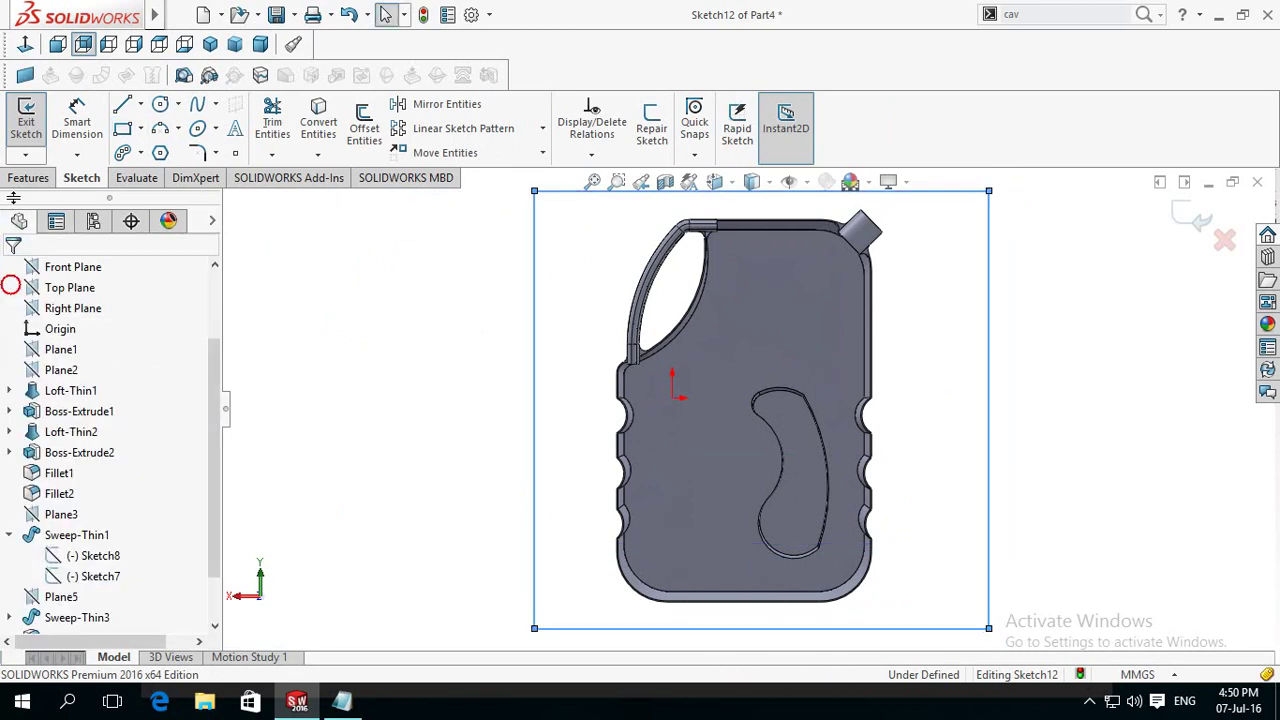
left_click(28, 178)
left_click(280, 145)
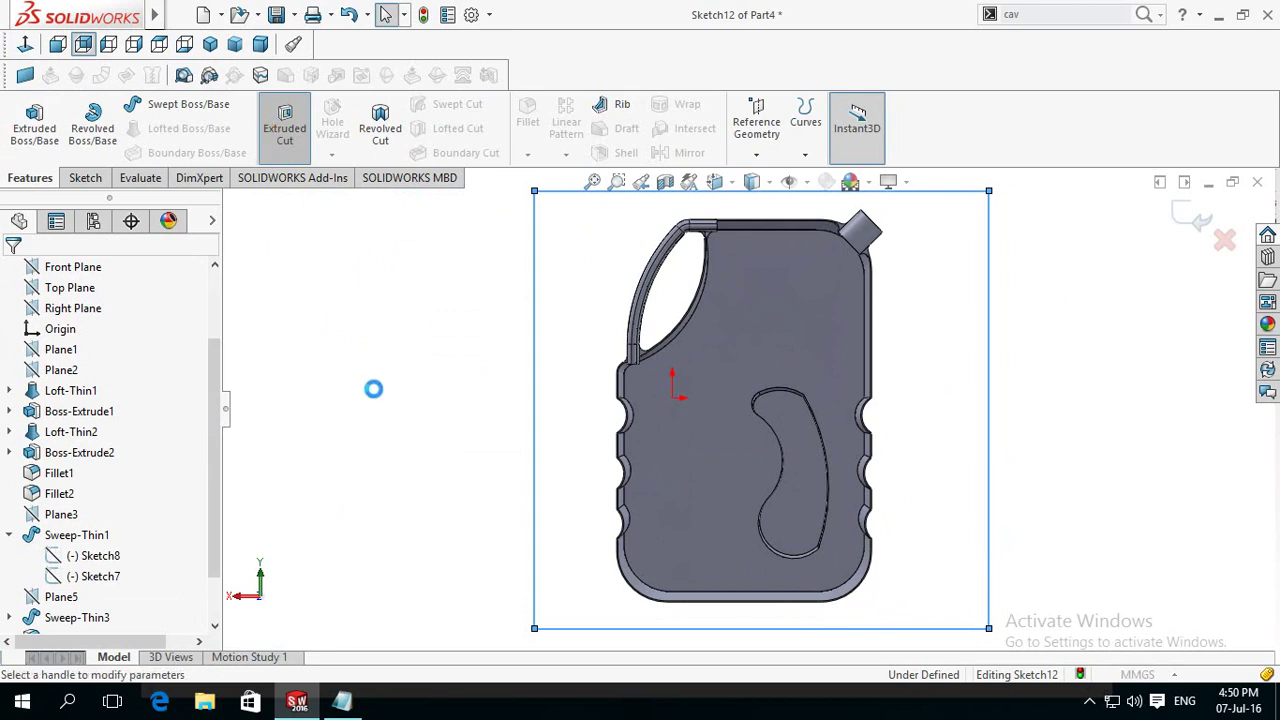
Step: Extrude-cut the rectangle sketch 120 mm deep, leaving only half of the jug
mouse_move(397, 391)
middle_mouse_down()
mouse_move(500, 400)
mouse_move(527, 416)
mouse_move(752, 418)
middle_mouse_up()
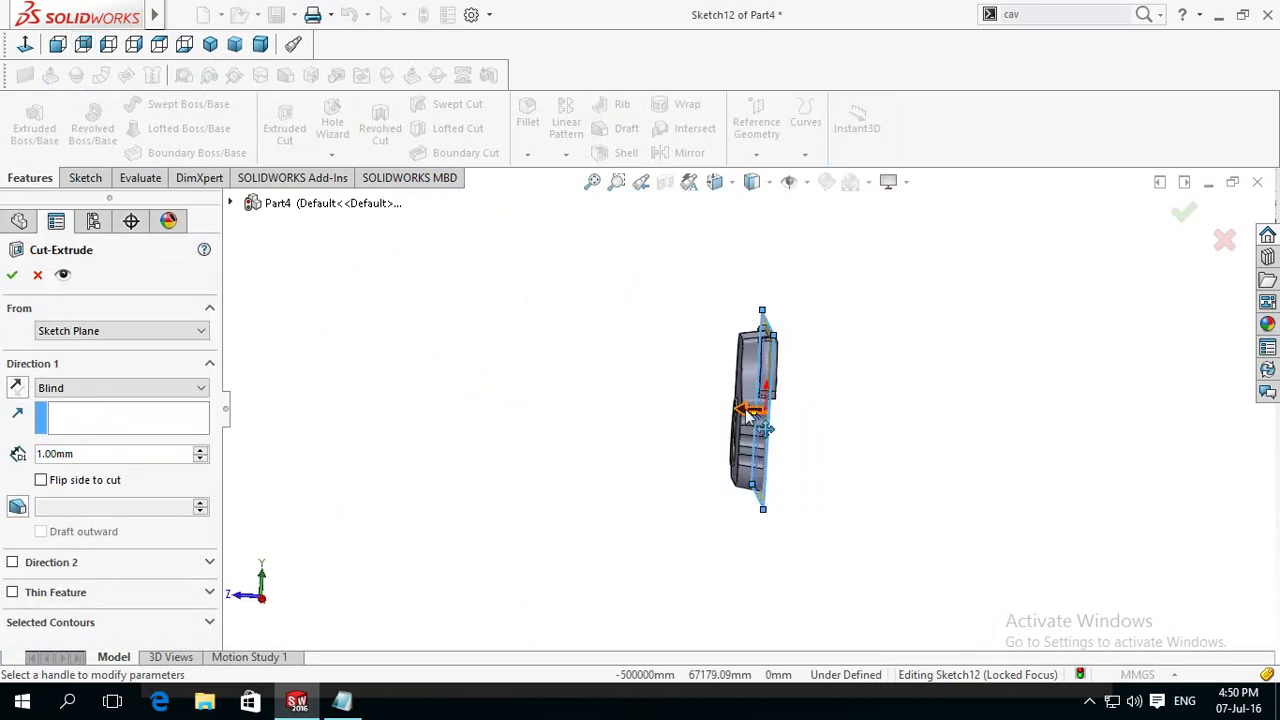
left_click_drag(752, 415, 843, 412)
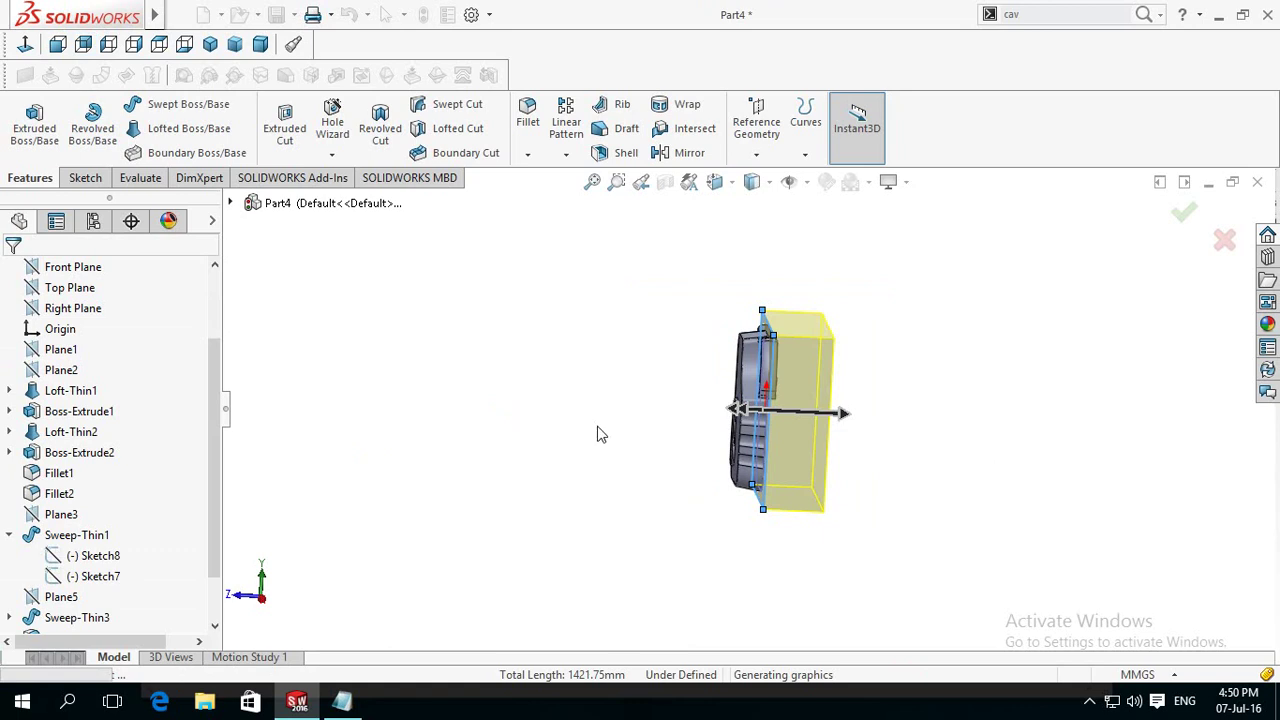
left_click(610, 396)
middle_click_drag(636, 407, 549, 394)
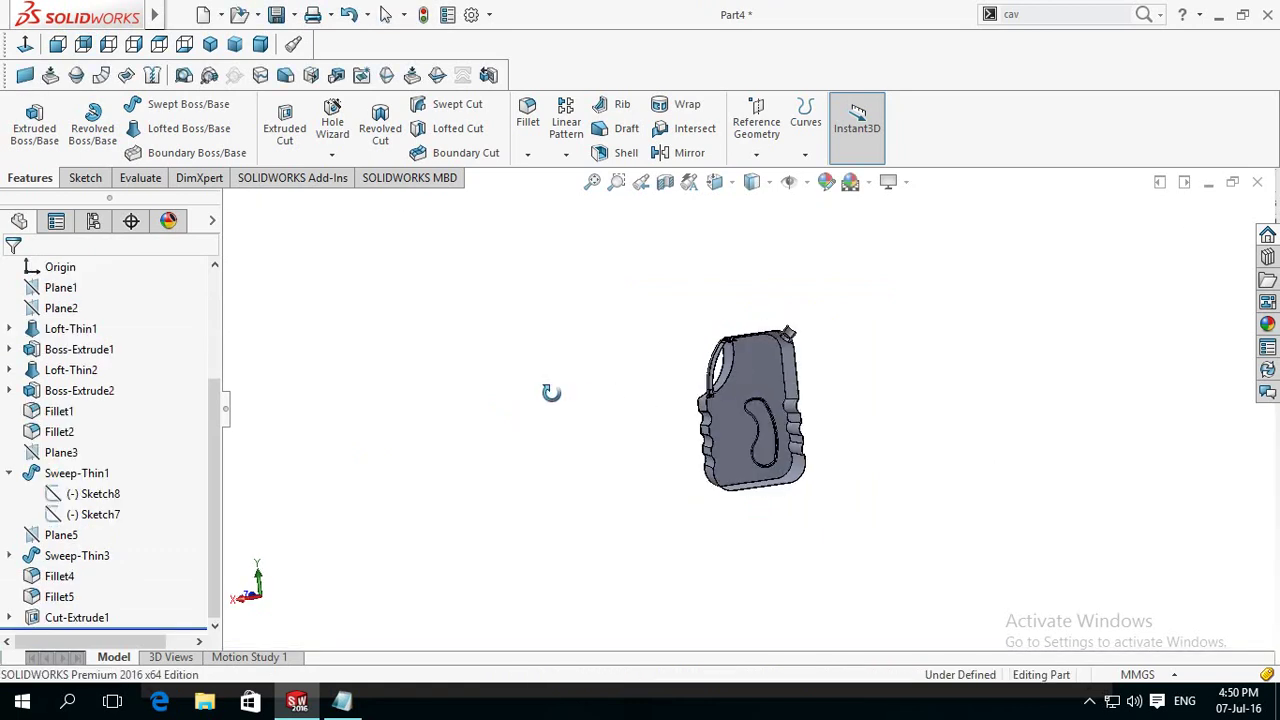
scroll(714, 462, "up", 3)
scroll(727, 487, "up", 2)
scroll(727, 487, "up", 2)
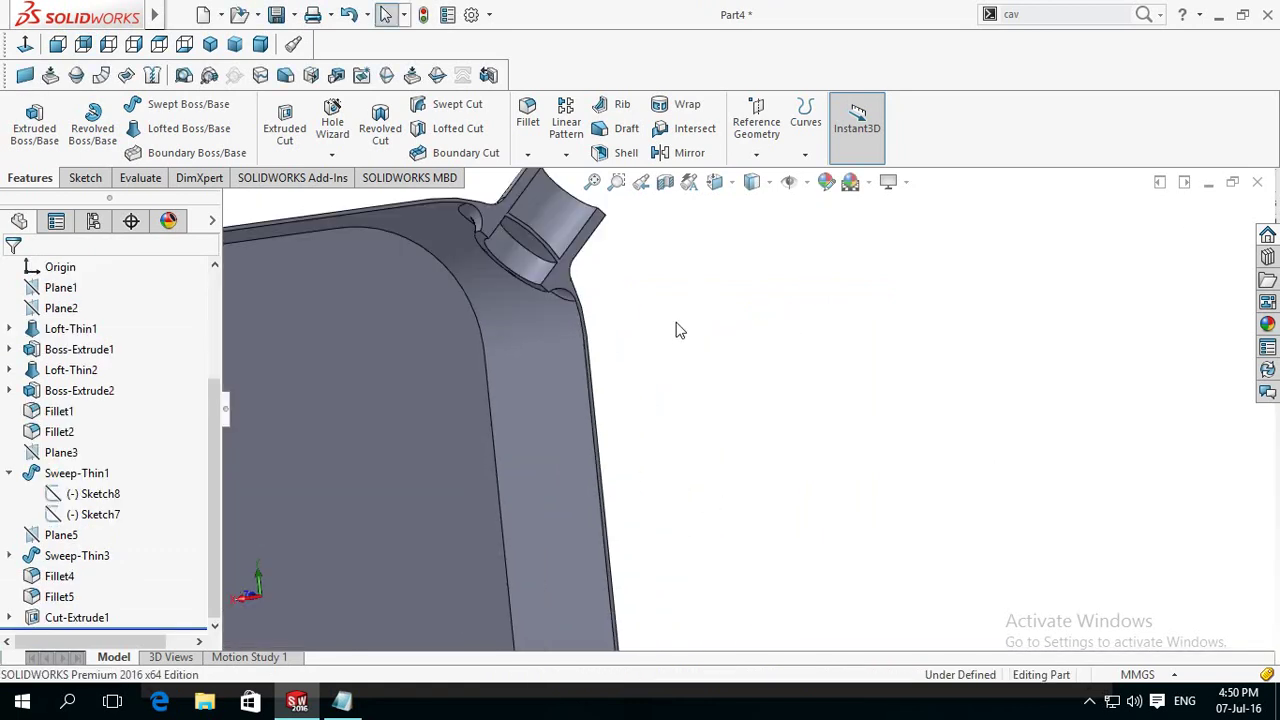
scroll(678, 326, "down", 3)
scroll(740, 390, "down", 2)
scroll(792, 447, "down", 2)
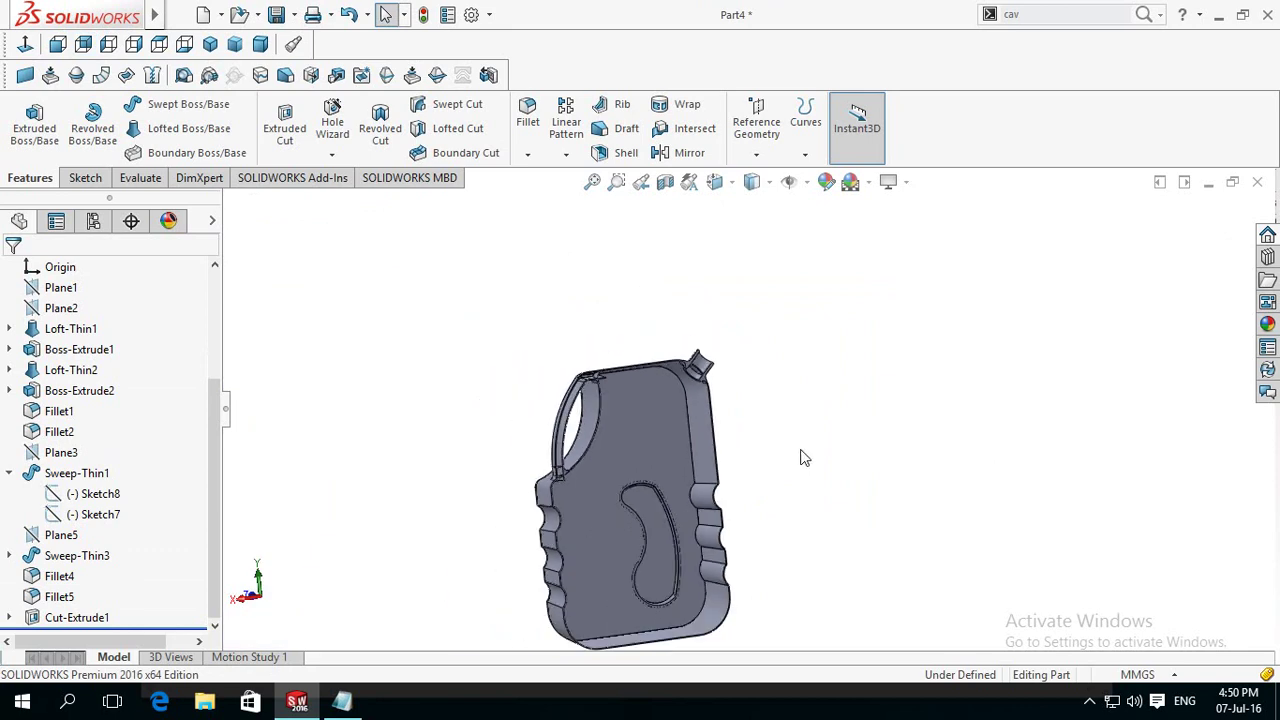
scroll(766, 639, "up", 2)
scroll(795, 595, "down", 1)
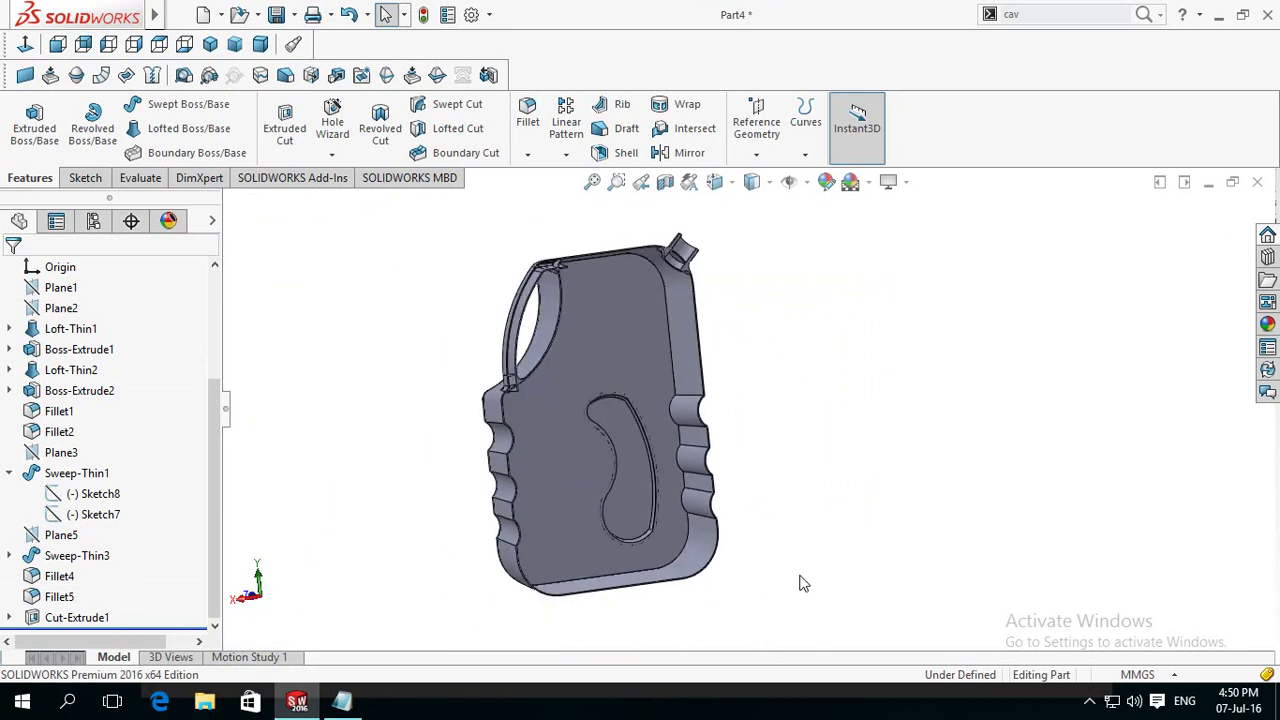
Step: Start a Mirror feature using Front Plane as the mirror plane
left_click(566, 158)
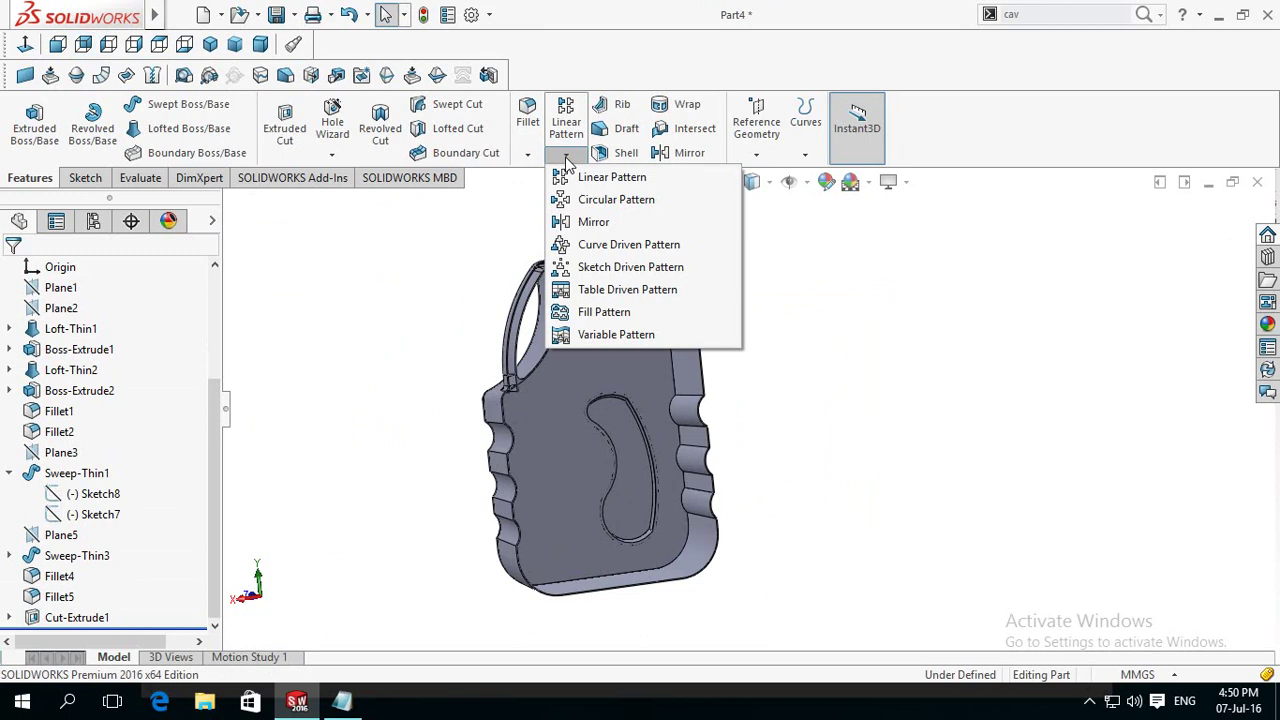
left_click(614, 227)
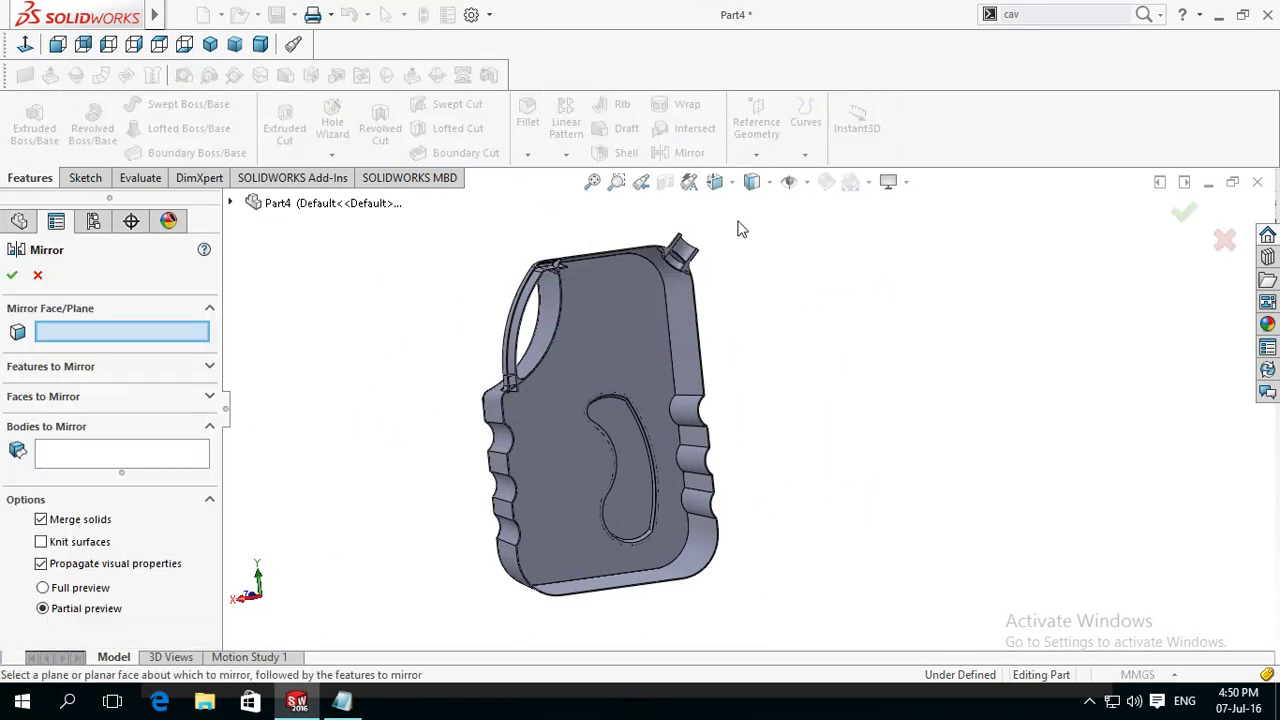
left_click(232, 203)
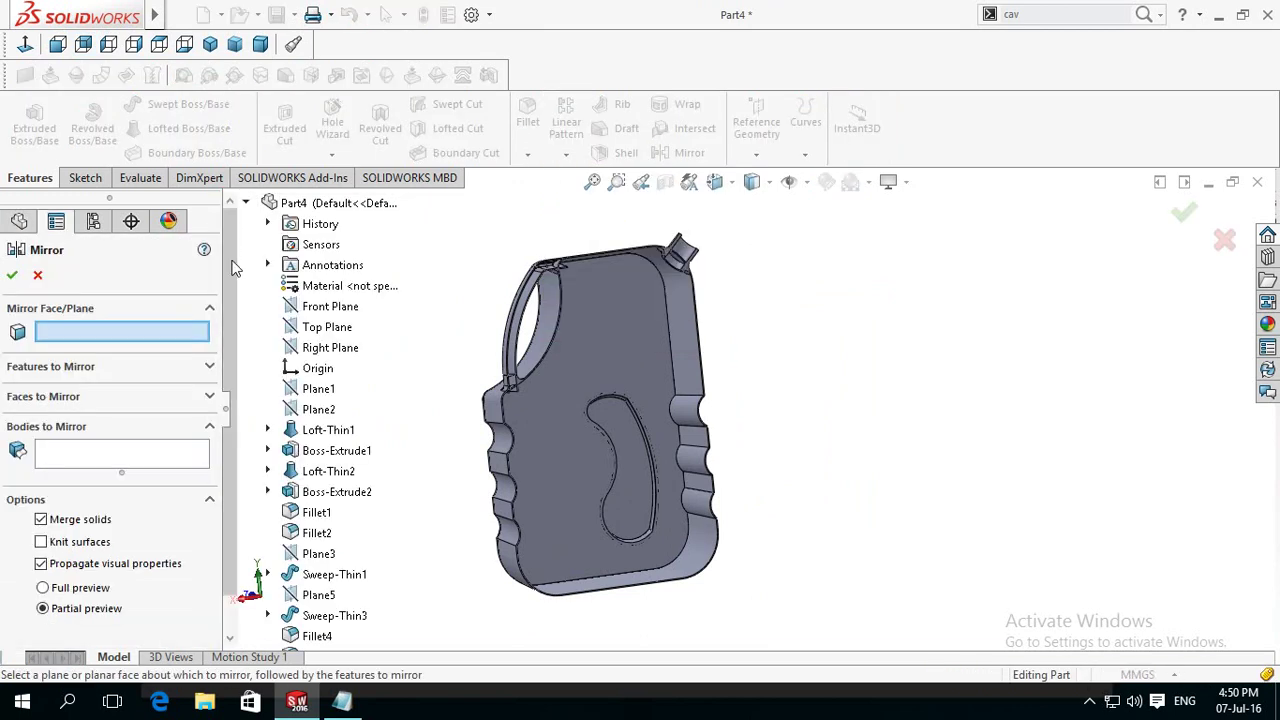
left_click(310, 310)
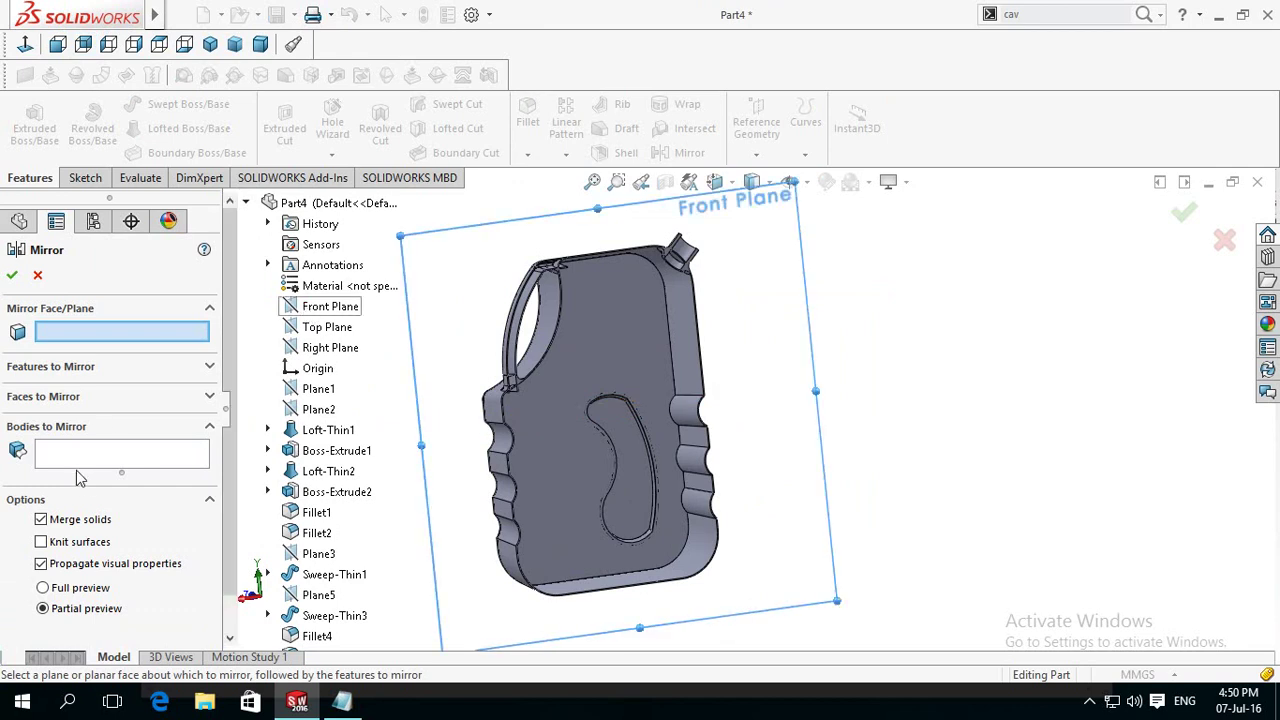
left_click(40, 460)
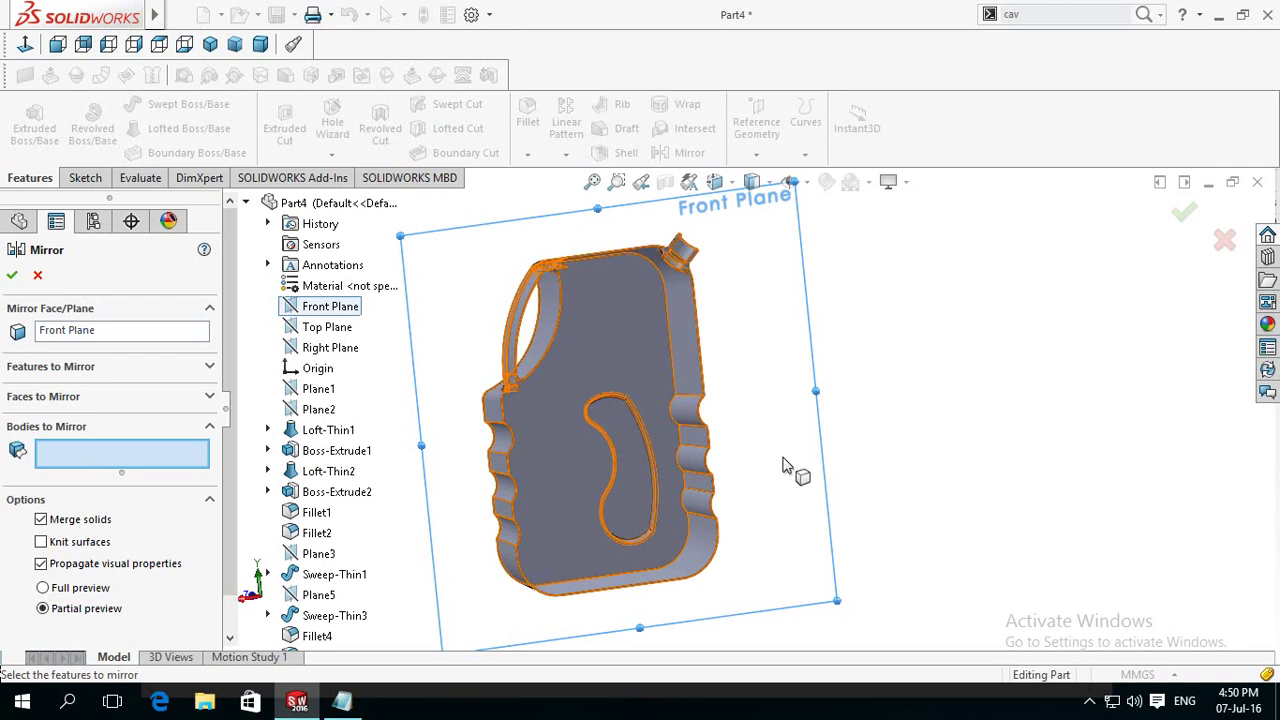
Step: Mirror the Cut-Extrude1 body and view the whole symmetric jug
scroll(783, 465, "up", 2)
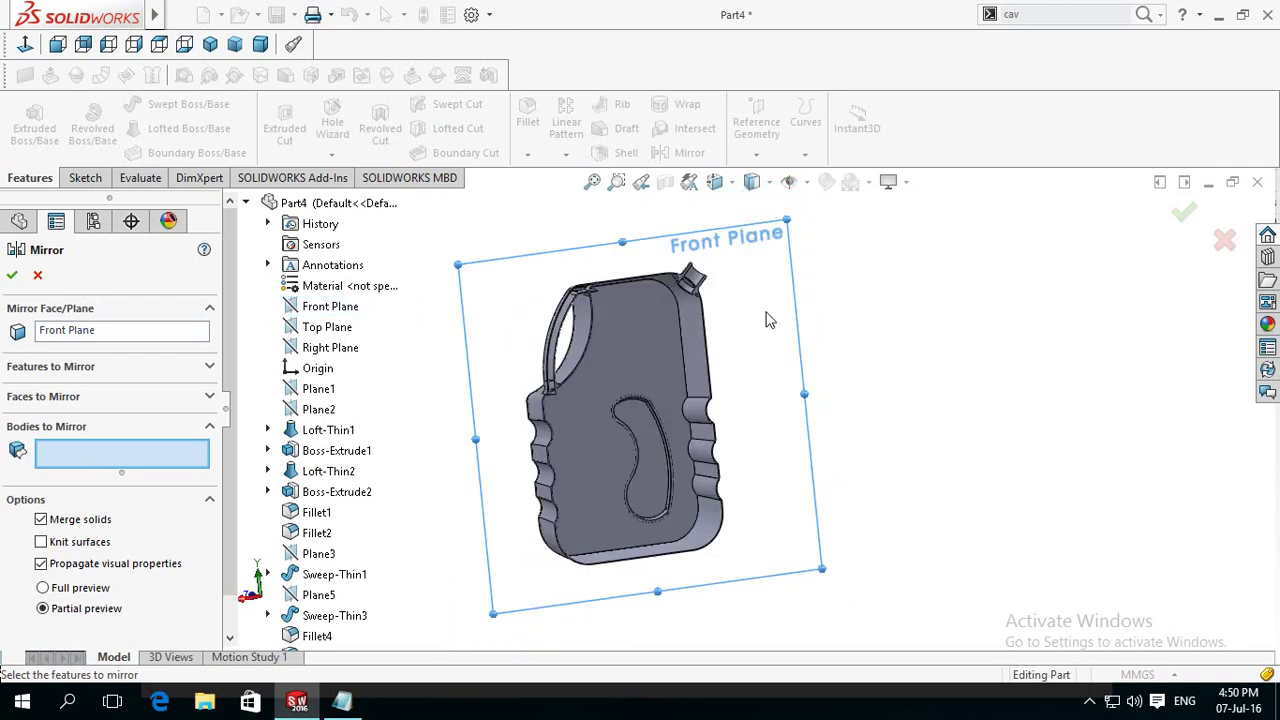
left_click_drag(764, 248, 508, 586)
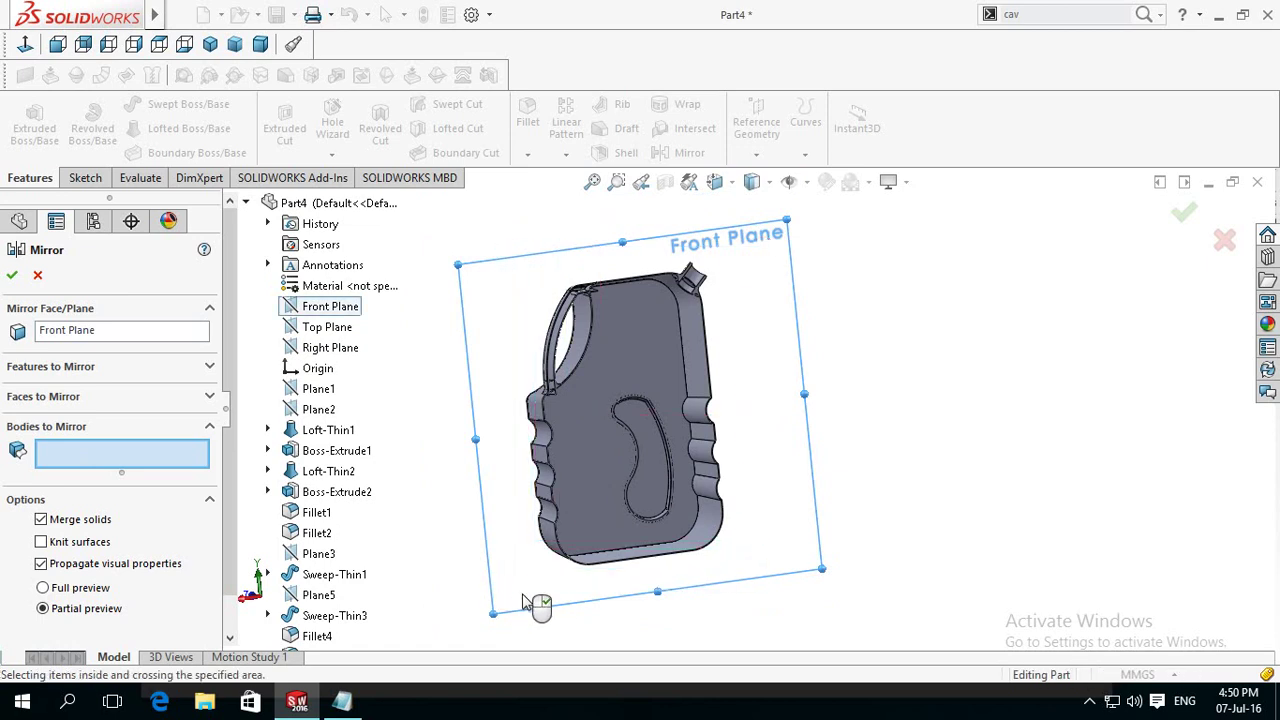
left_click_drag(507, 590, 550, 605)
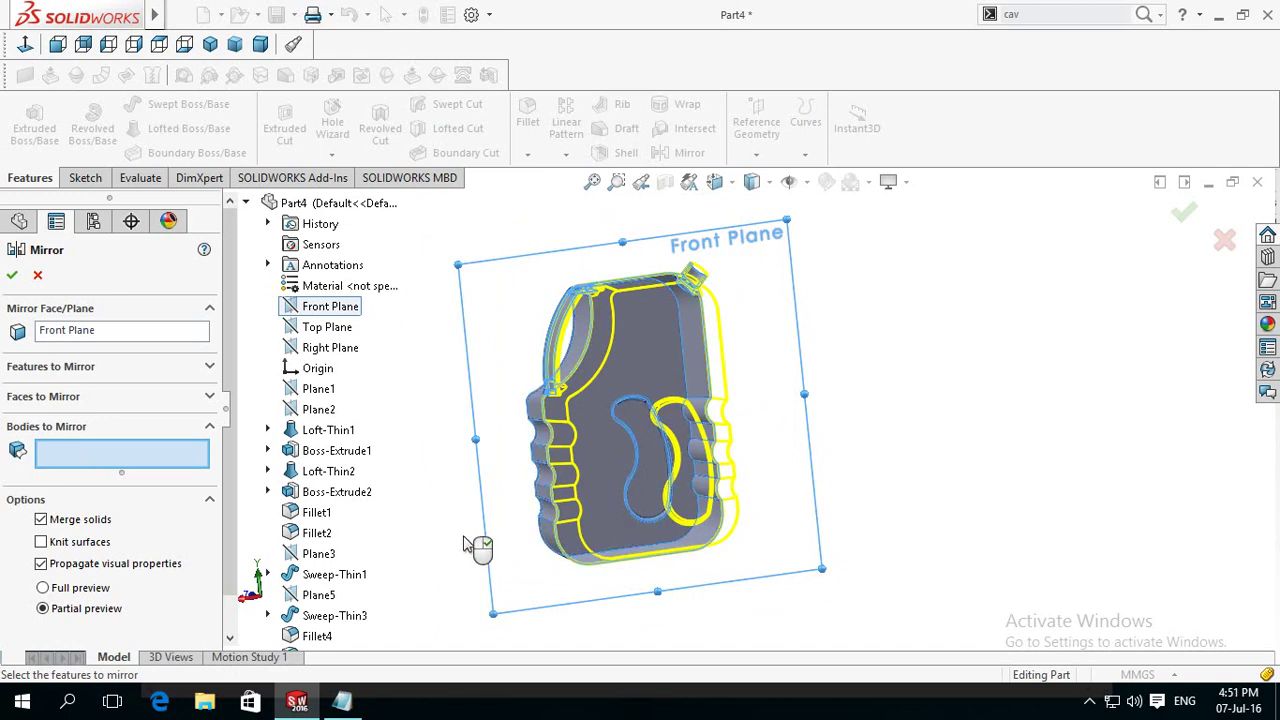
left_click(466, 540)
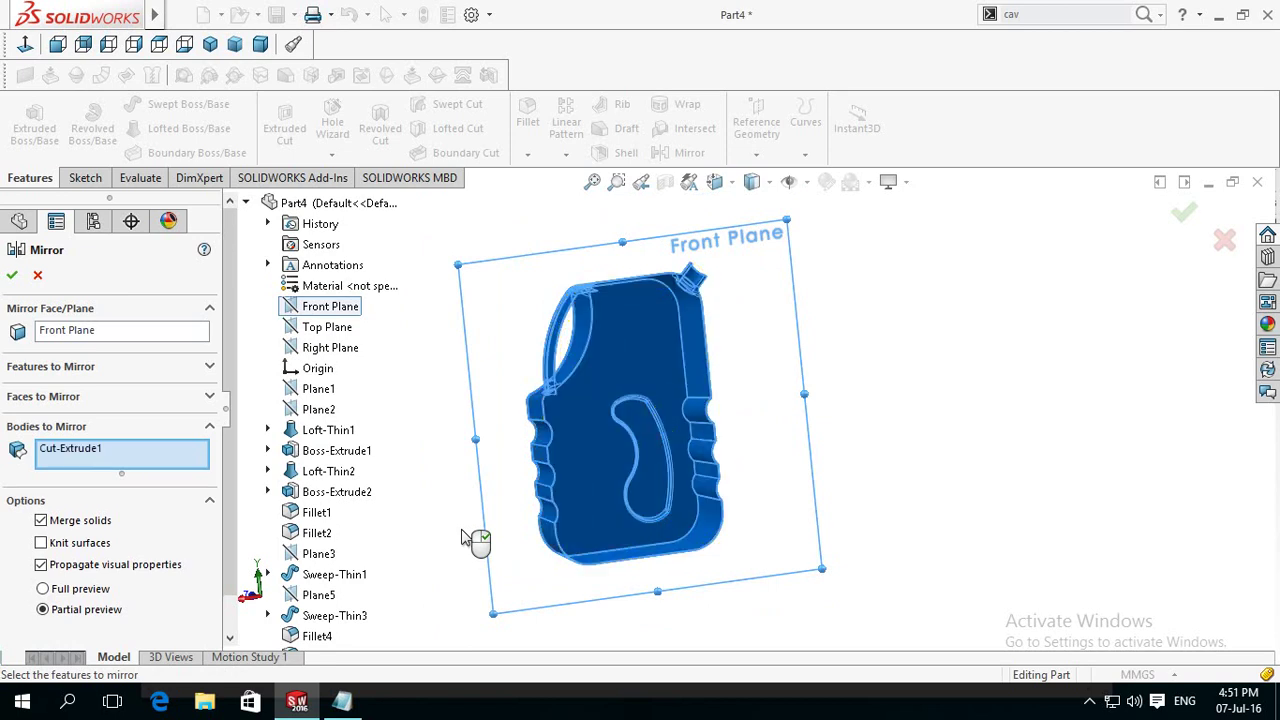
key("z")
middle_click_drag(533, 540, 543, 294)
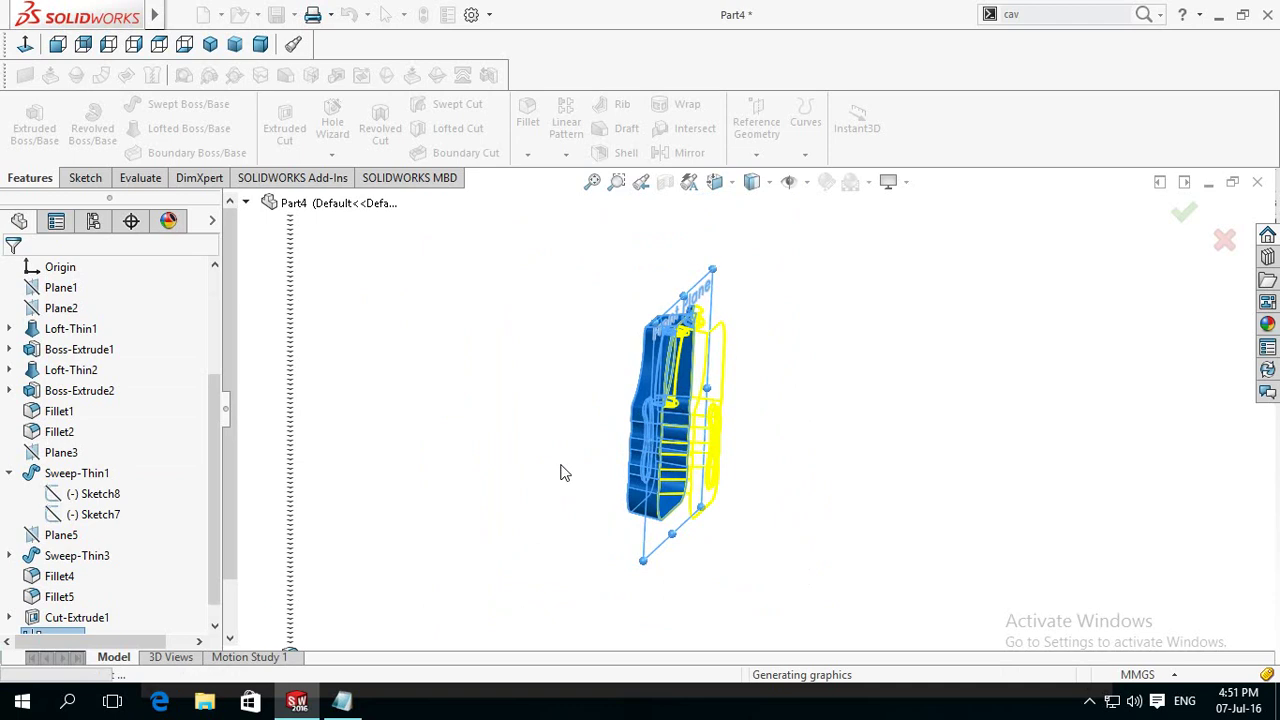
scroll(577, 440, "down", 5)
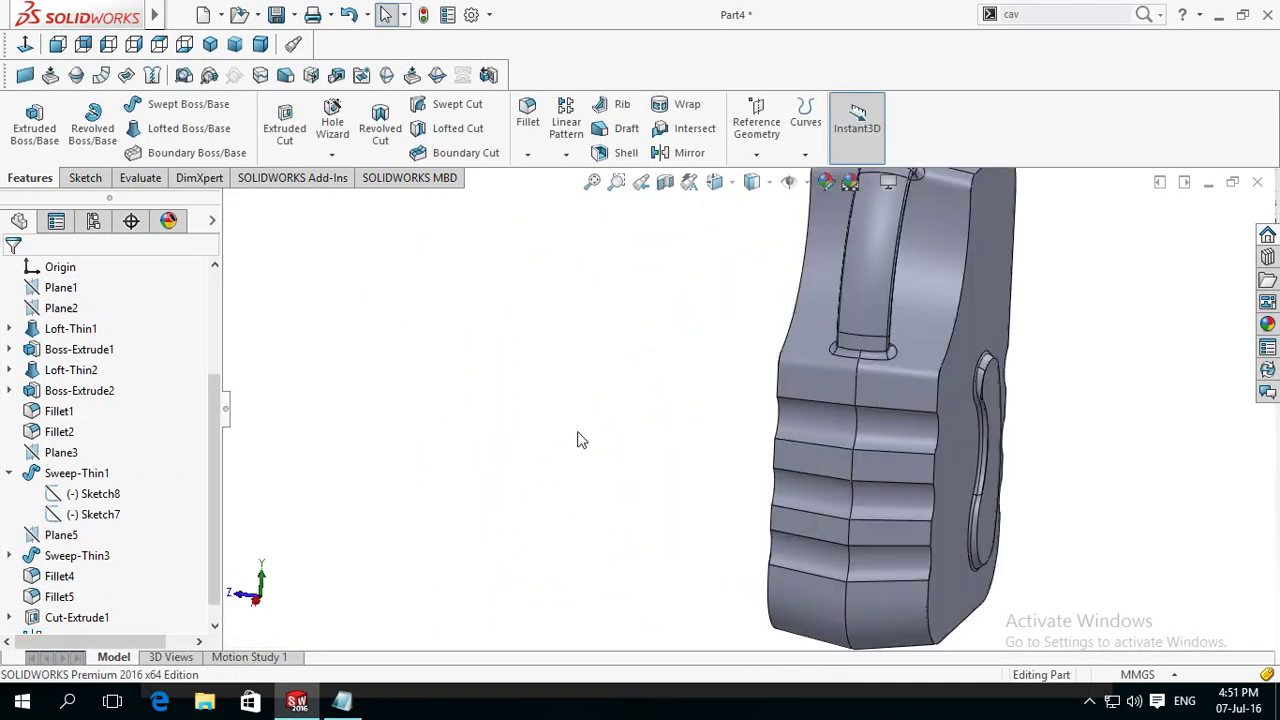
key("ctrl+2")
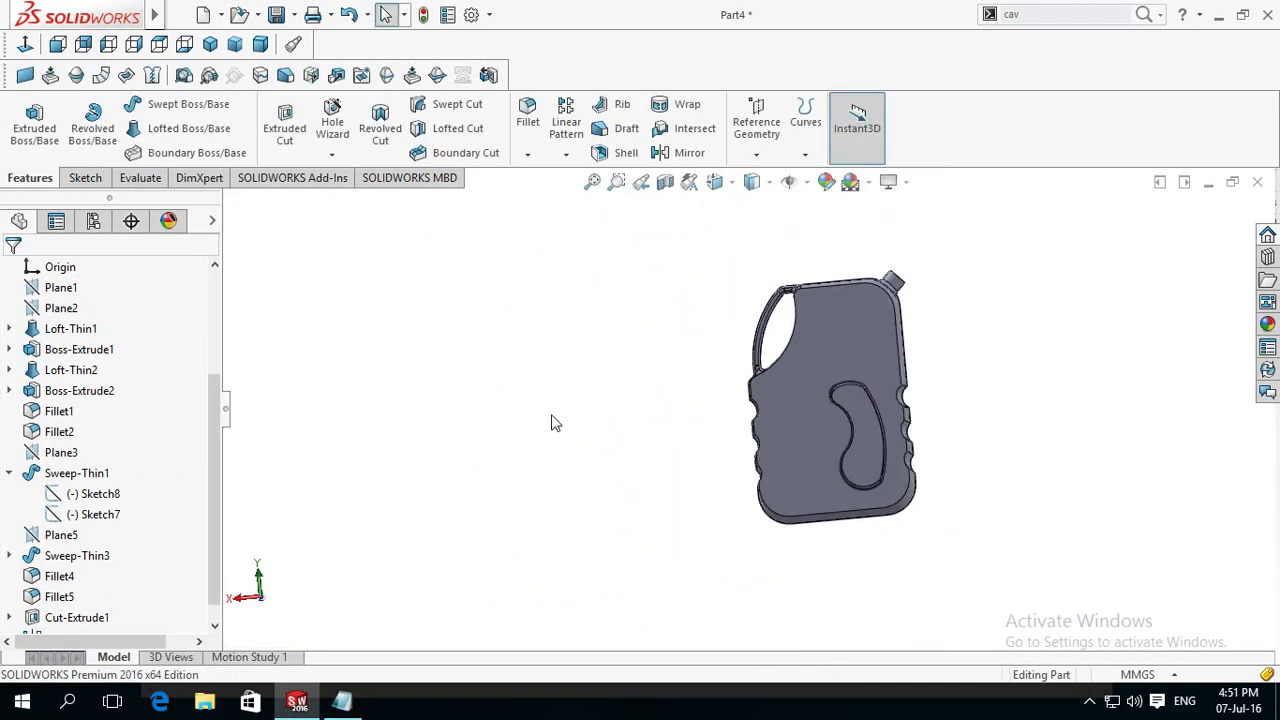
Step: Start a new sketch on the end face of the neck ring, viewed face-on
middle_click_drag(522, 423, 531, 457)
mouse_move(594, 414)
middle_mouse_down()
mouse_move(663, 409)
mouse_move(842, 565)
mouse_move(663, 491)
mouse_move(574, 491)
mouse_move(580, 583)
mouse_move(666, 491)
mouse_move(714, 491)
mouse_move(697, 509)
mouse_move(631, 463)
mouse_move(439, 449)
mouse_move(503, 451)
middle_mouse_up()
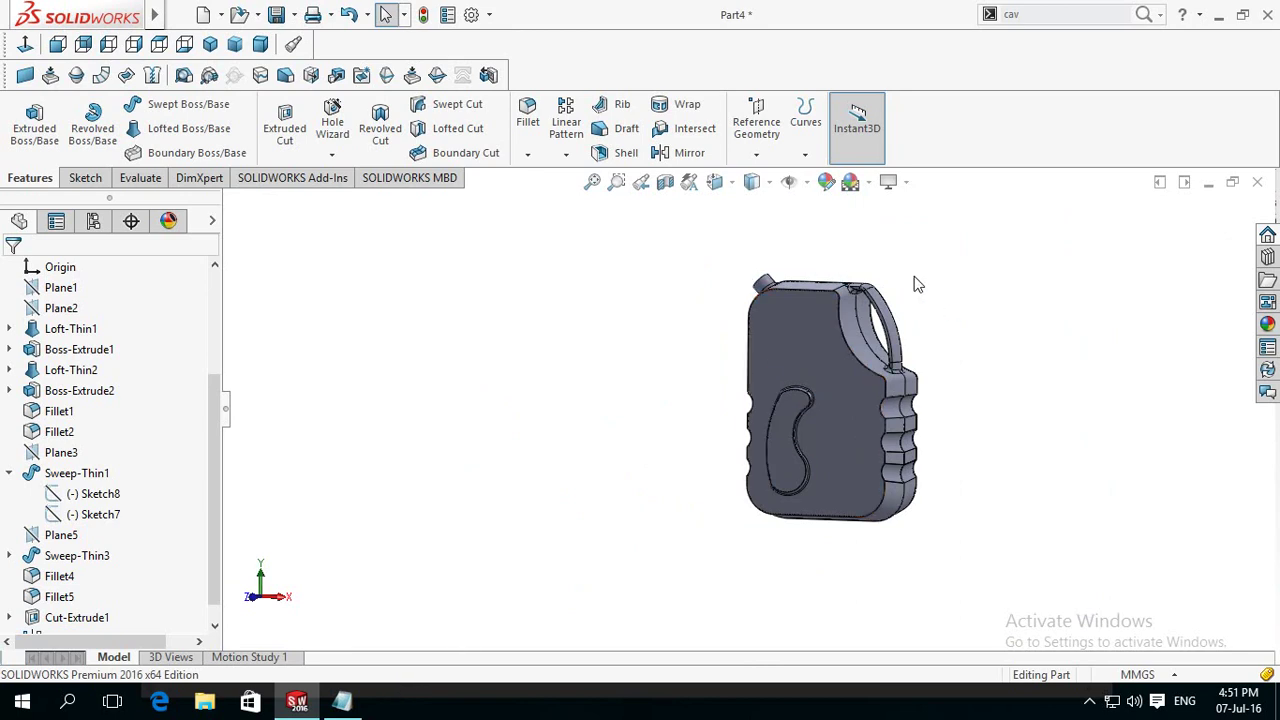
mouse_move(670, 293)
middle_mouse_down()
mouse_move(709, 409)
mouse_move(729, 326)
middle_mouse_up()
scroll(734, 331, "down", 3)
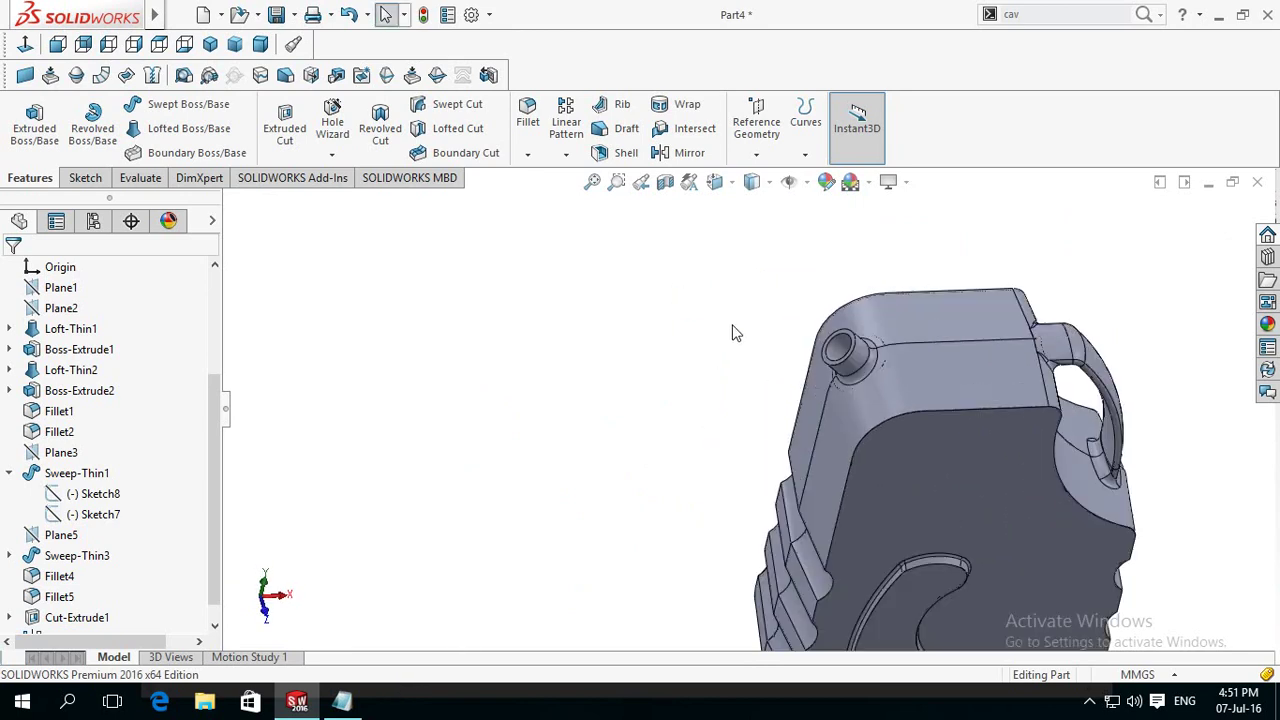
scroll(738, 334, "down", 4)
scroll(835, 384, "down", 3)
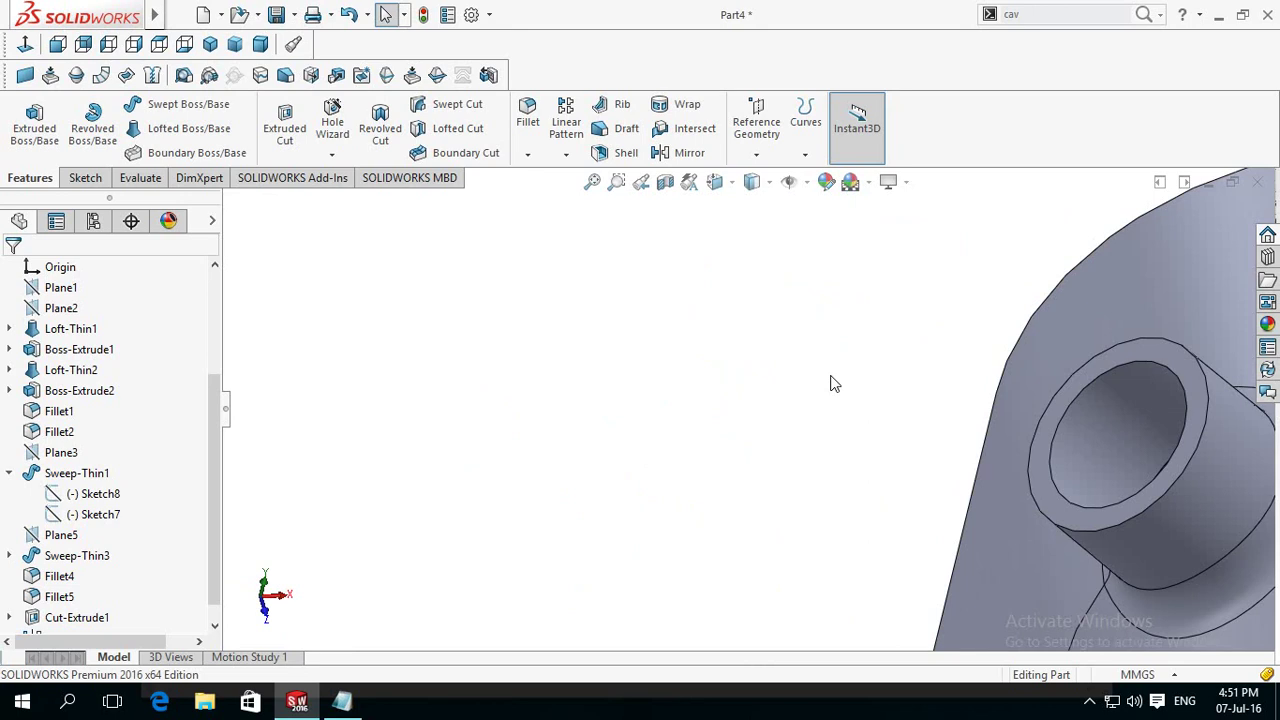
left_click(1072, 516)
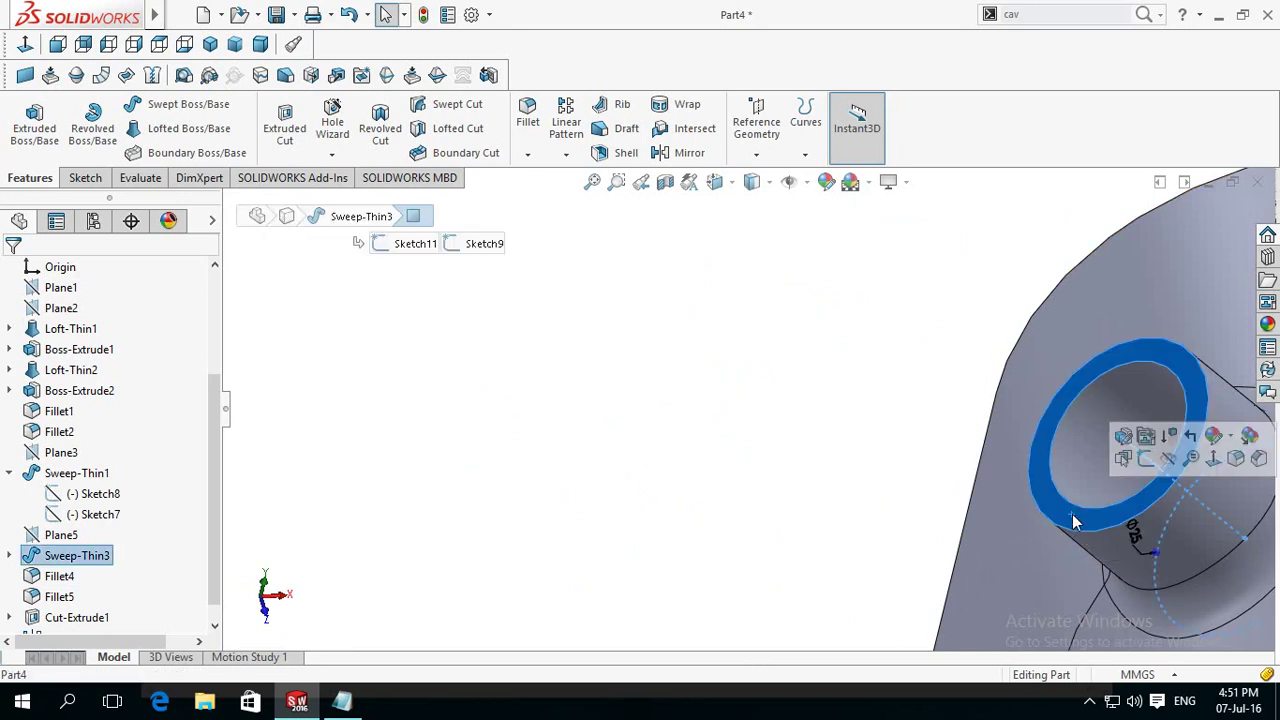
left_click(1145, 459)
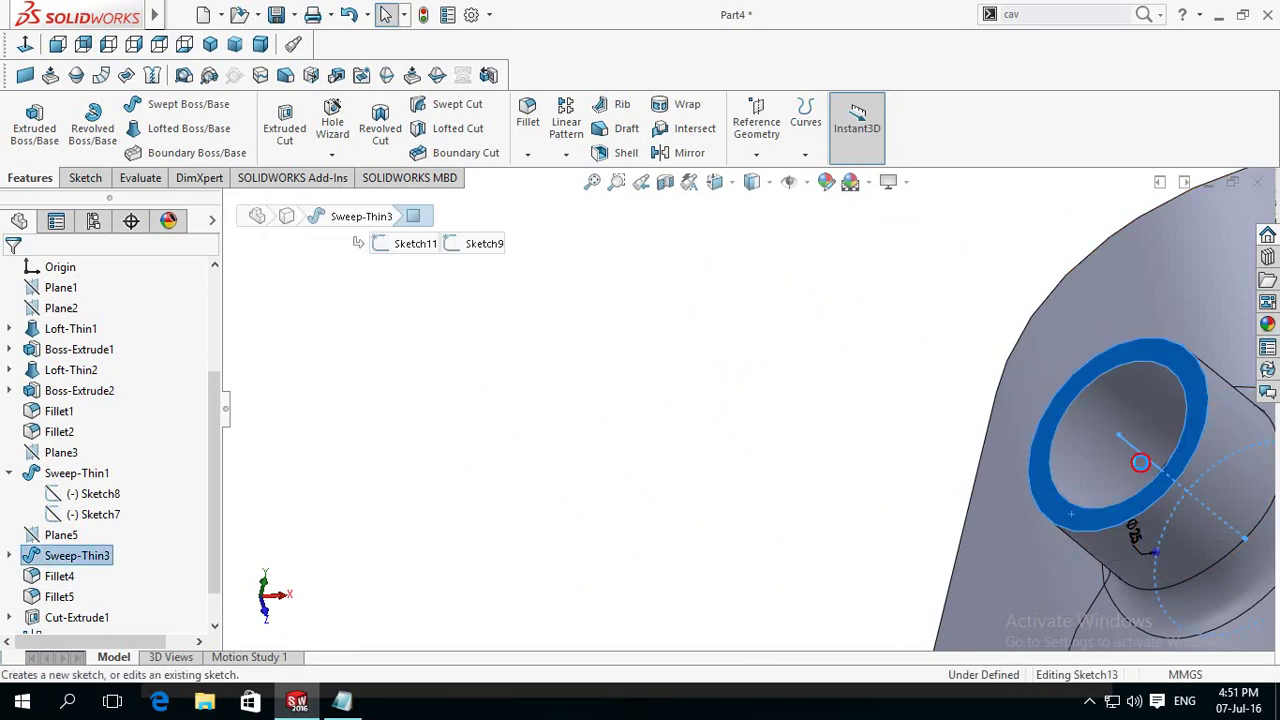
left_click(27, 42)
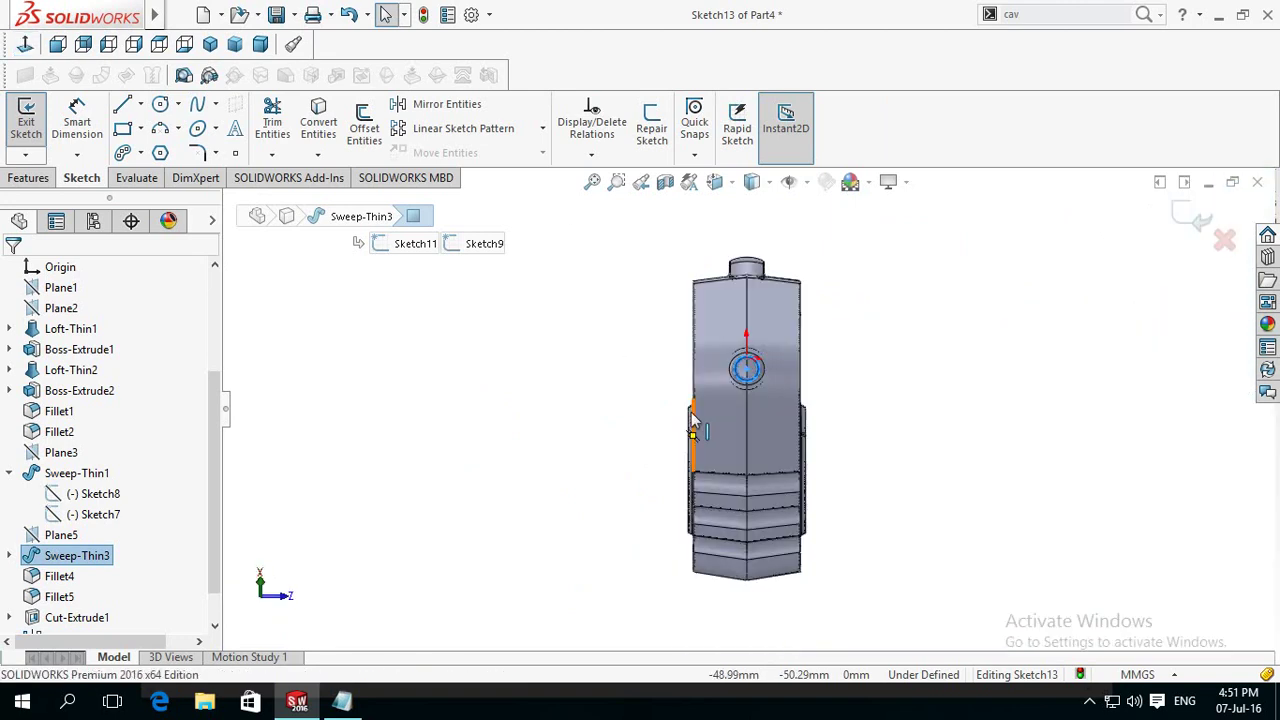
left_click(654, 373)
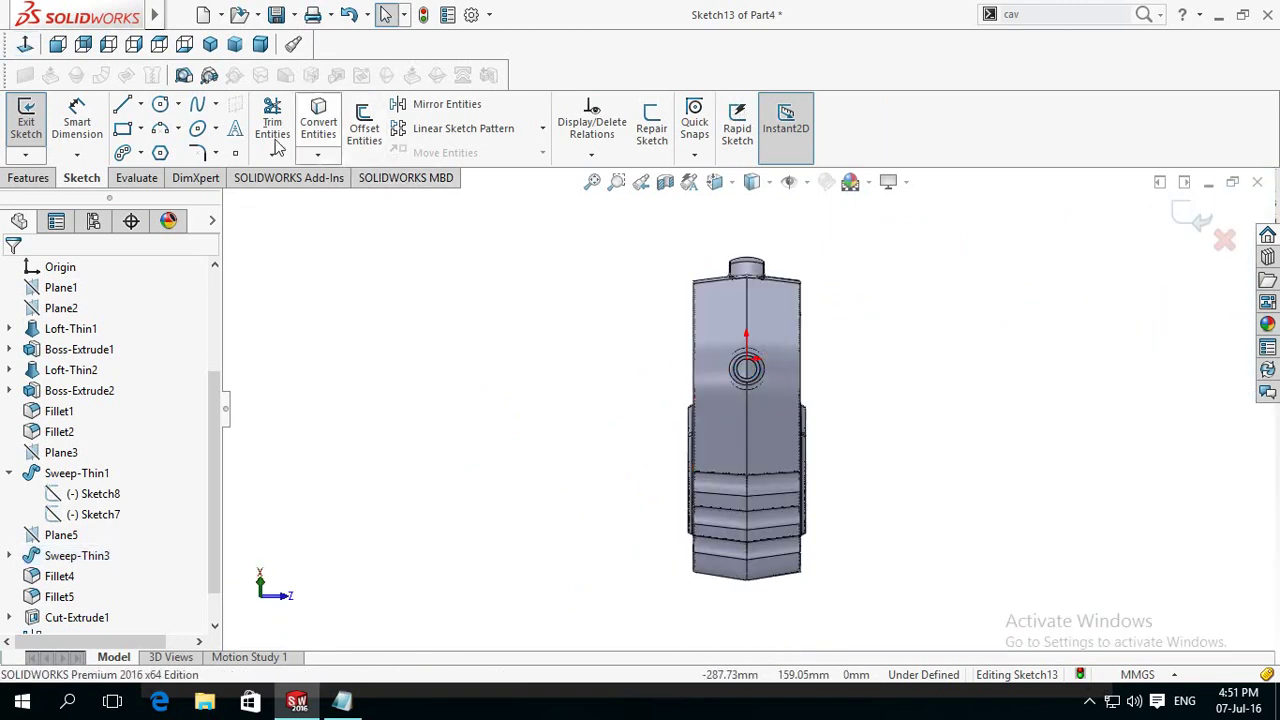
Step: Draw a circle centred on the spout opening, sized to the neck edge, and exit
left_click(160, 104)
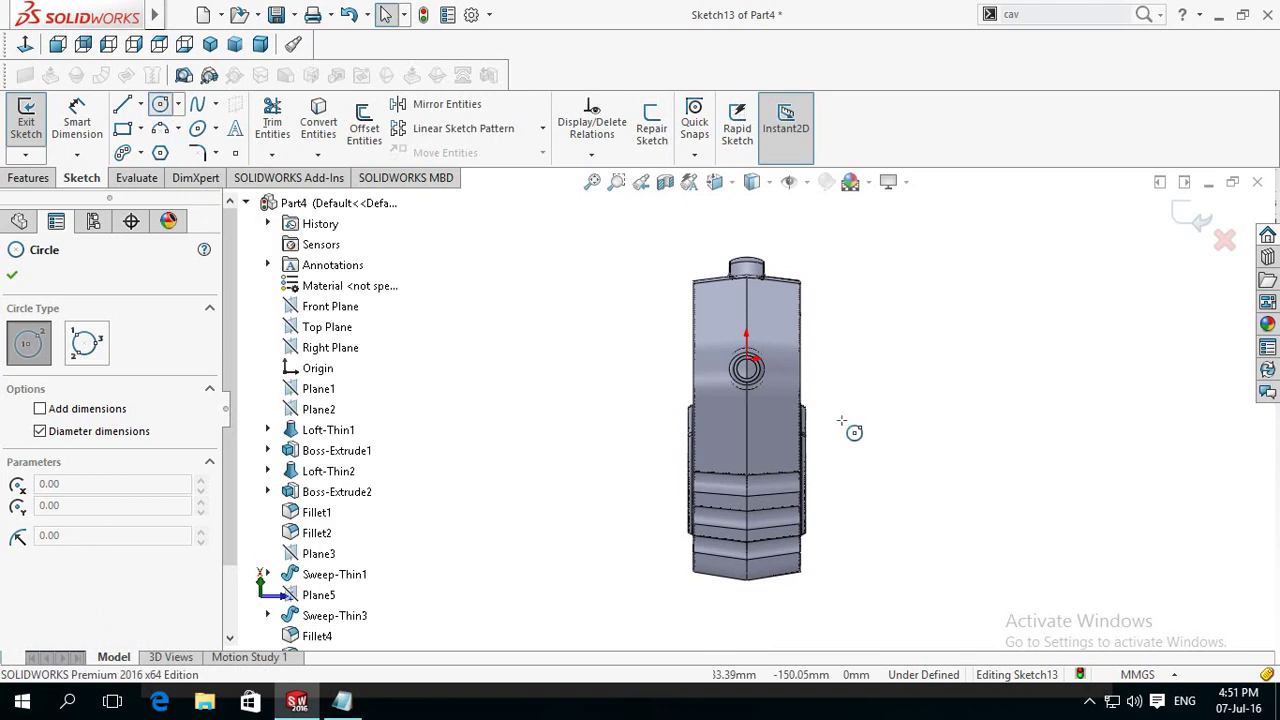
scroll(746, 368, "down", 3)
scroll(731, 340, "down", 3)
scroll(650, 332, "down", 3)
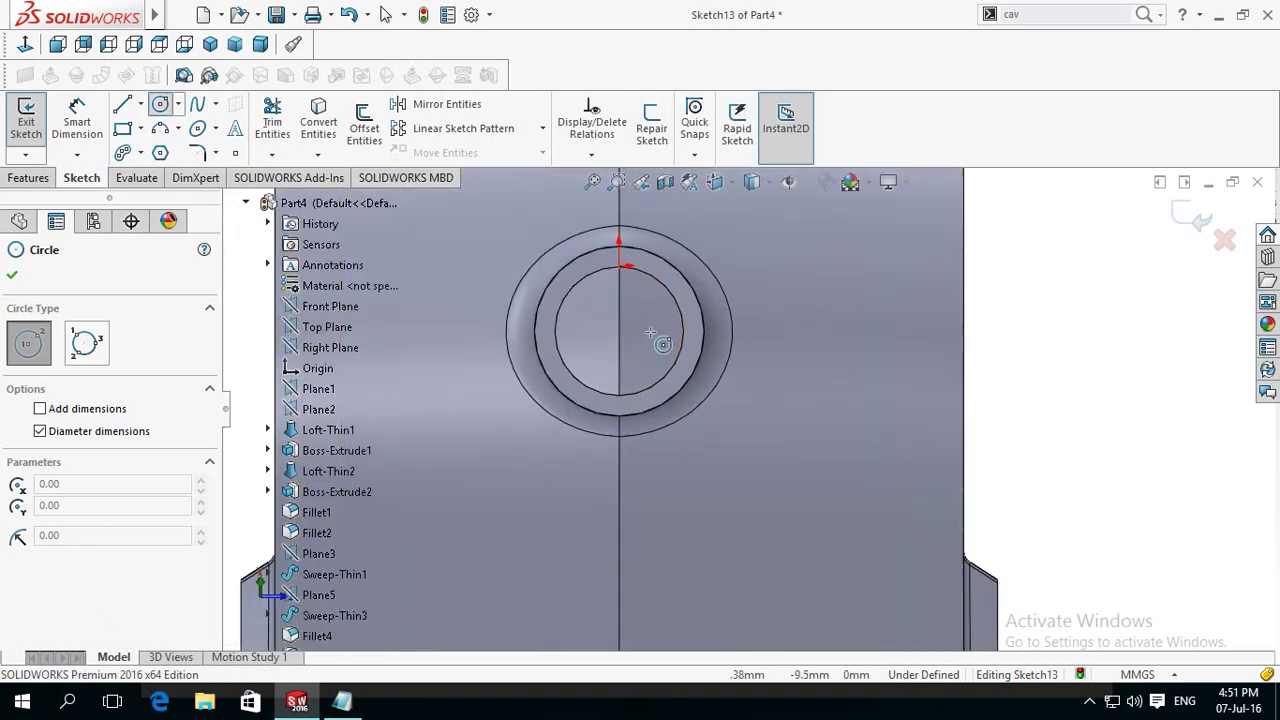
left_click(618, 332)
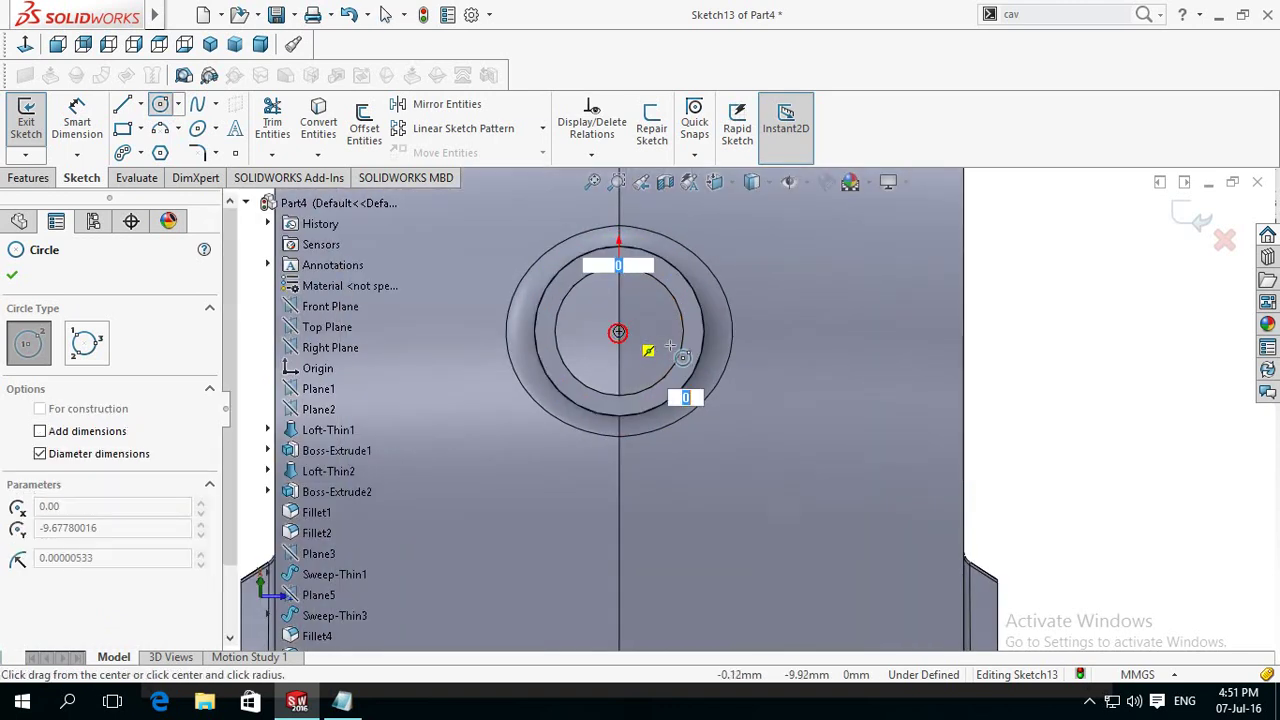
left_click(702, 356)
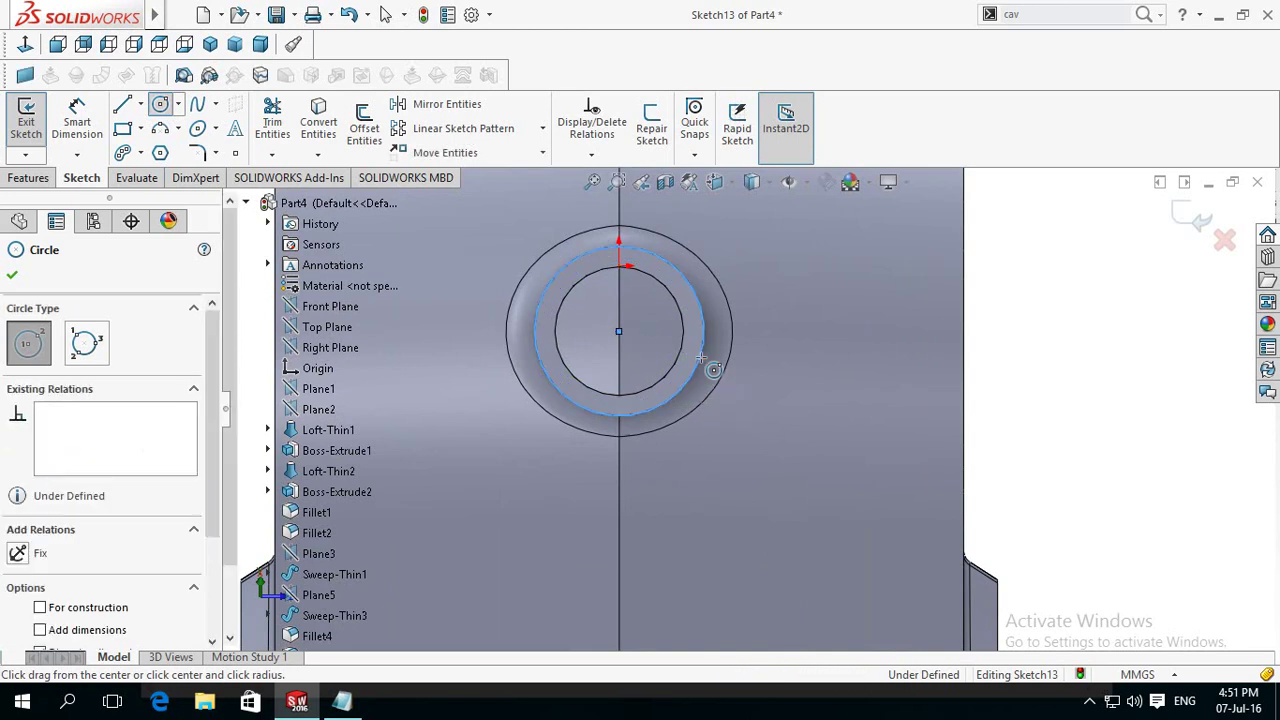
left_click(1200, 238)
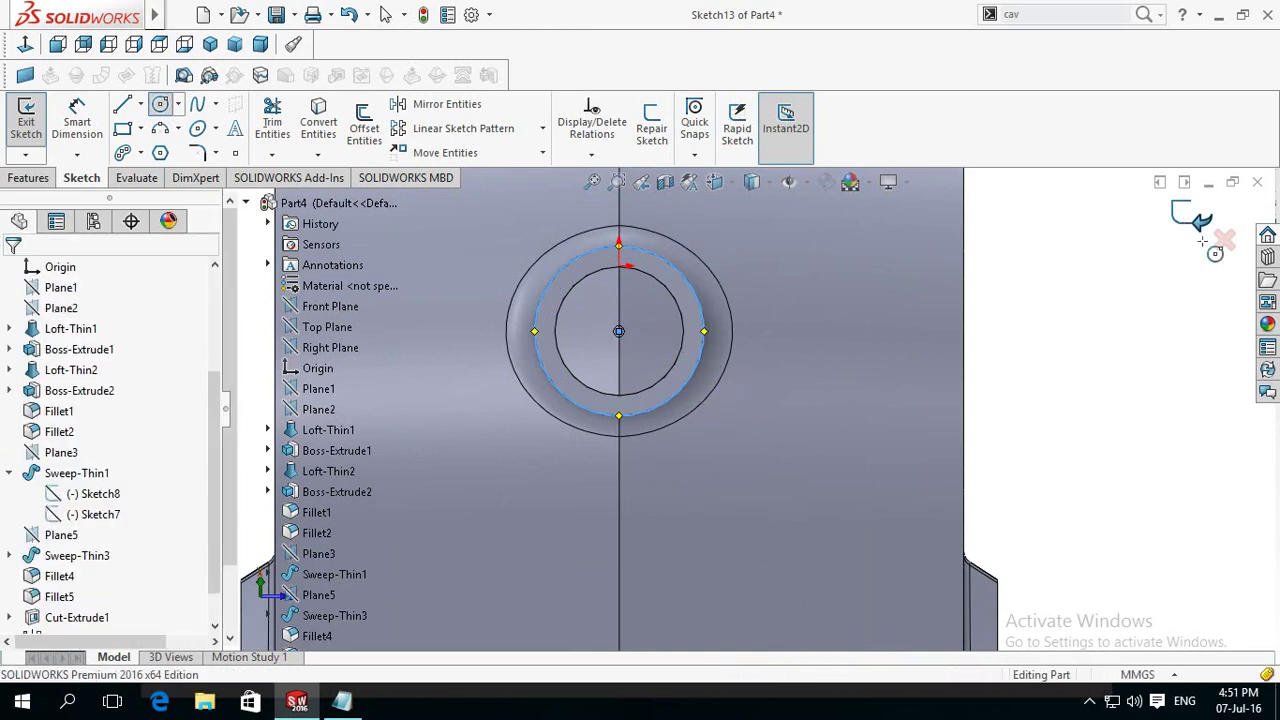
left_click(1200, 236)
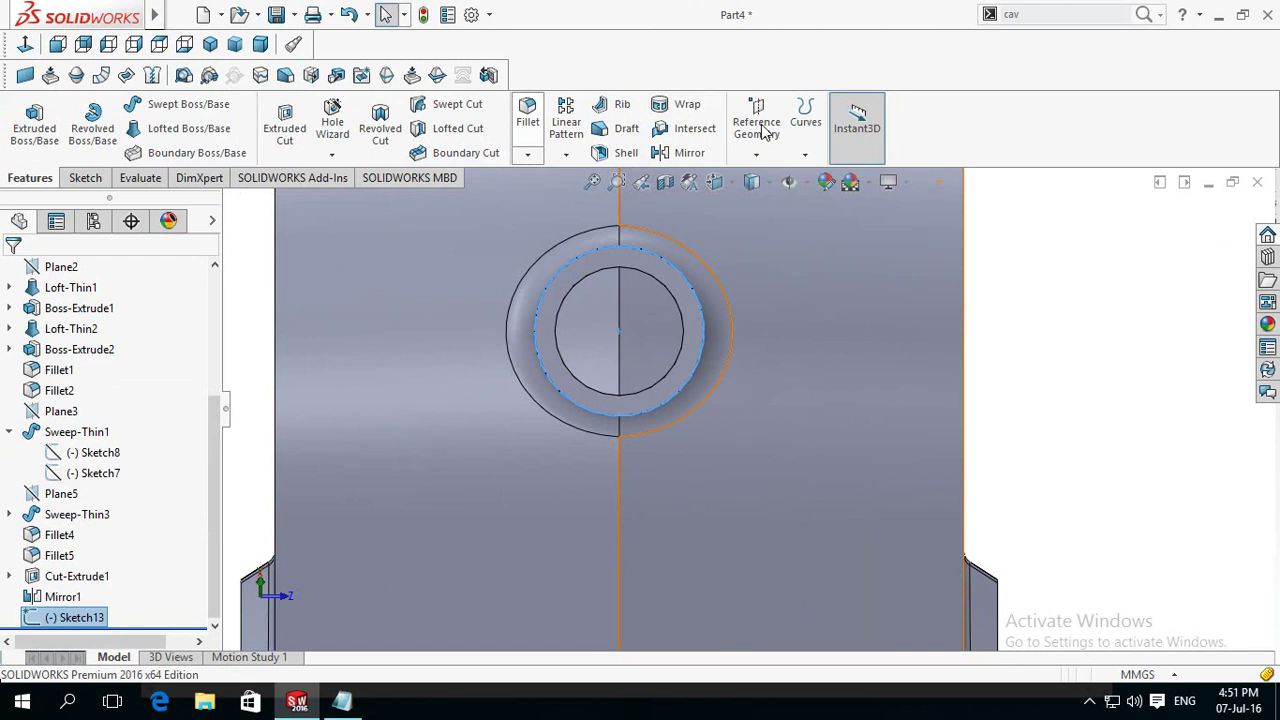
Step: Start a helix on the neck circle with an initial 25 mm height
left_click(804, 126)
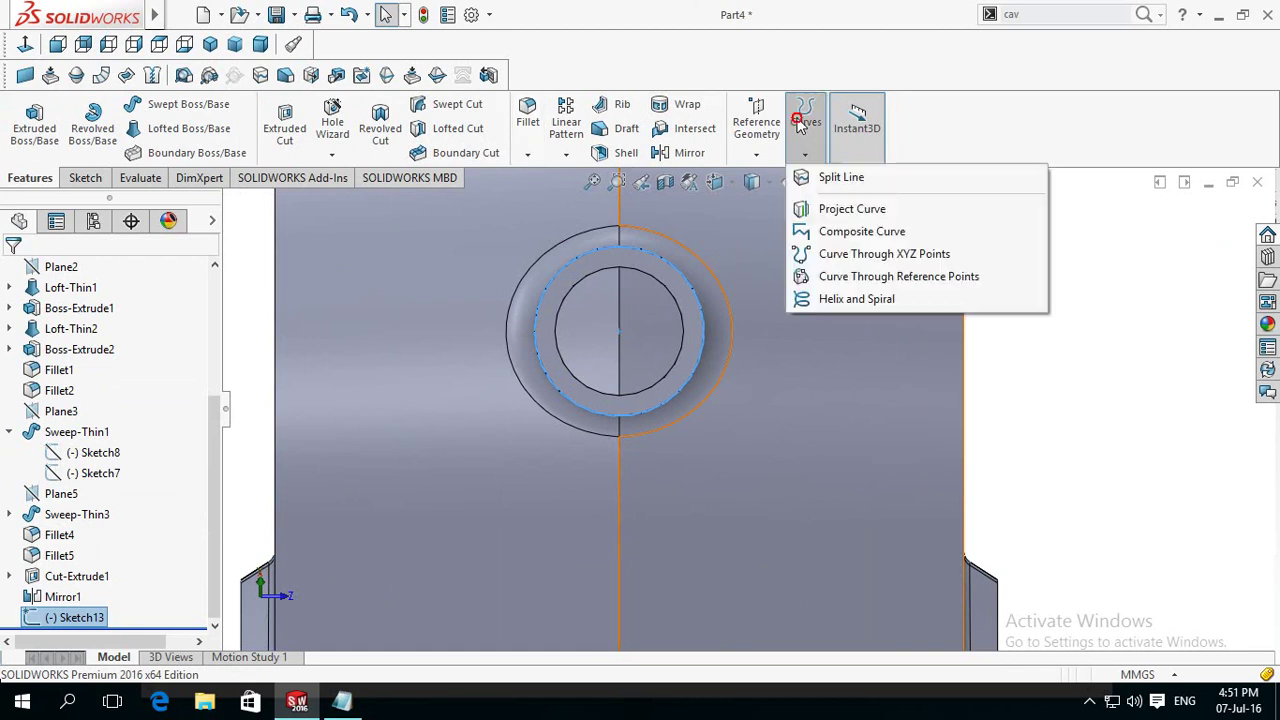
left_click(845, 300)
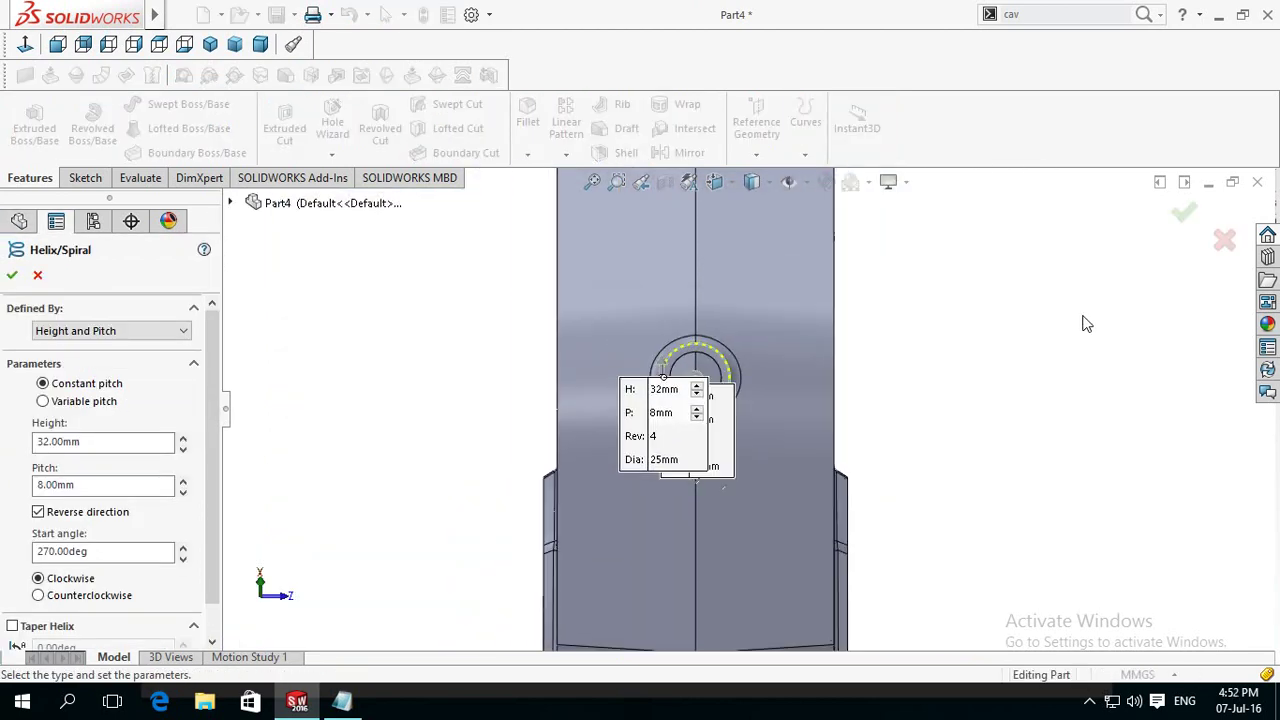
mouse_move(1025, 366)
middle_mouse_down()
mouse_move(903, 351)
mouse_move(926, 334)
mouse_move(911, 357)
middle_mouse_up()
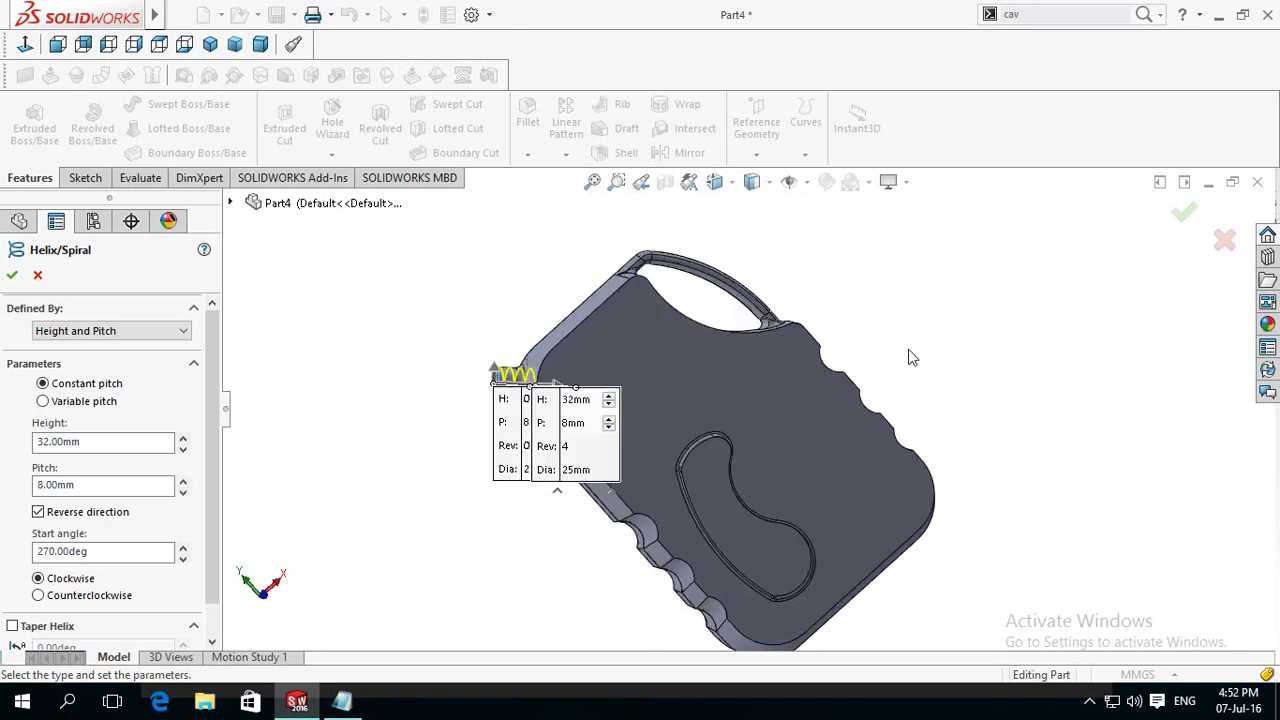
left_click(91, 443)
type("5")
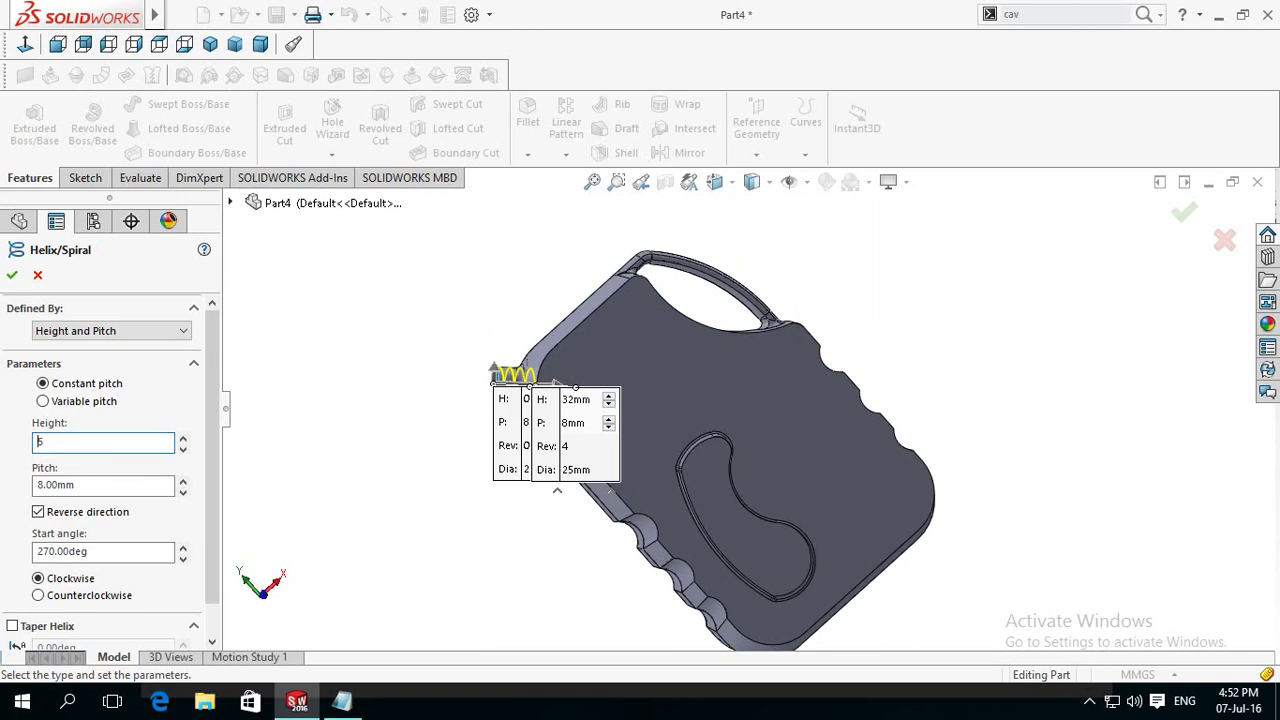
key("Return")
left_click_drag(507, 447, 470, 507)
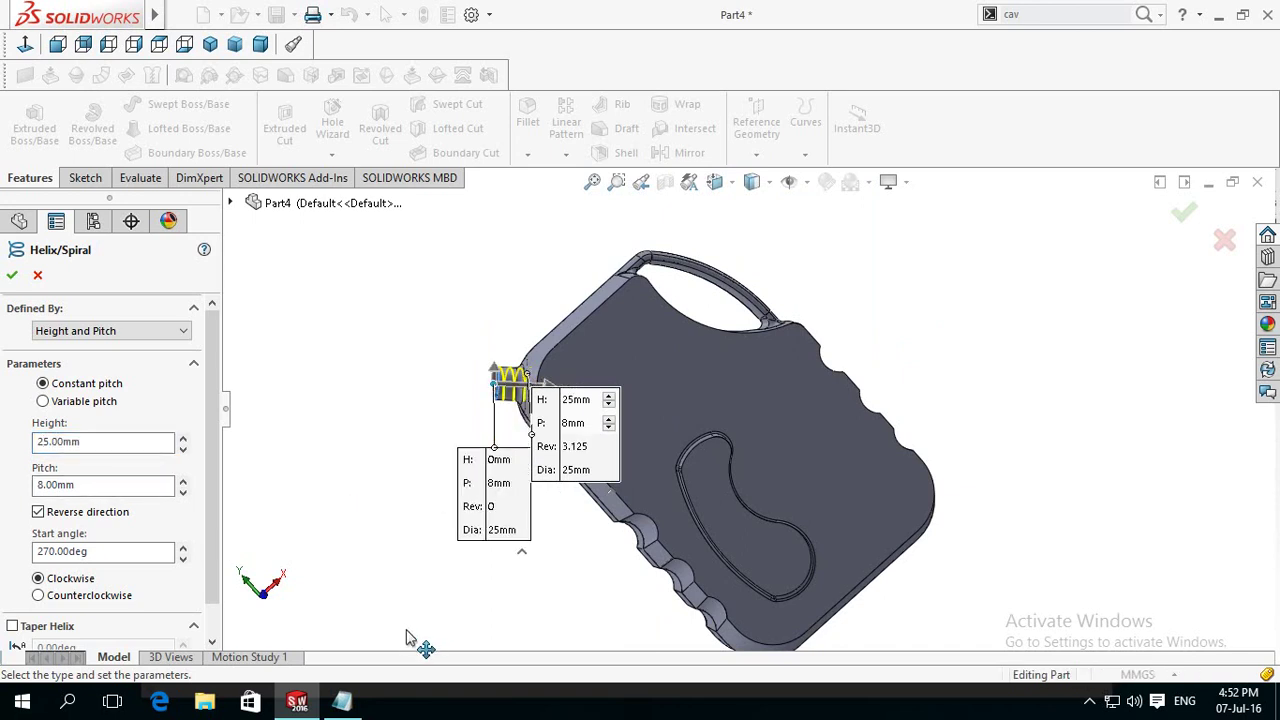
left_click_drag(557, 486, 533, 618)
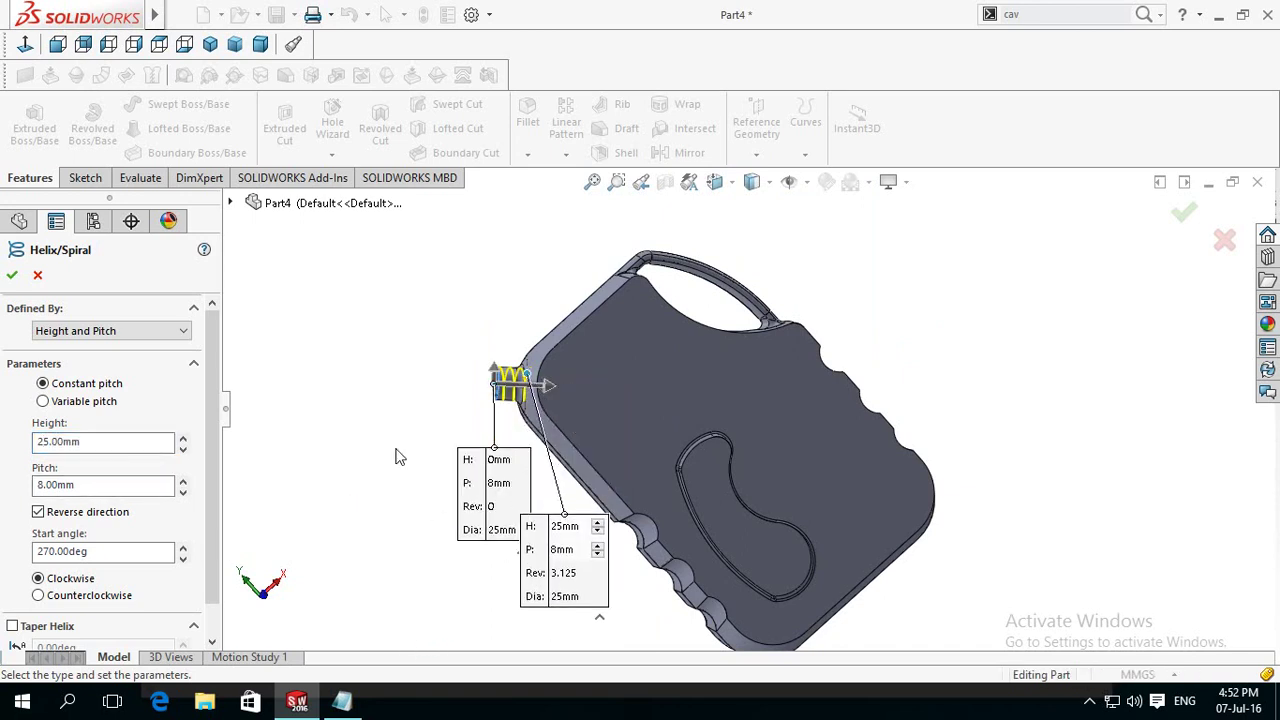
Step: Adjust the helix to 15 mm height with a 6 mm pitch
scroll(430, 405, "down", 2)
scroll(430, 405, "down", 3)
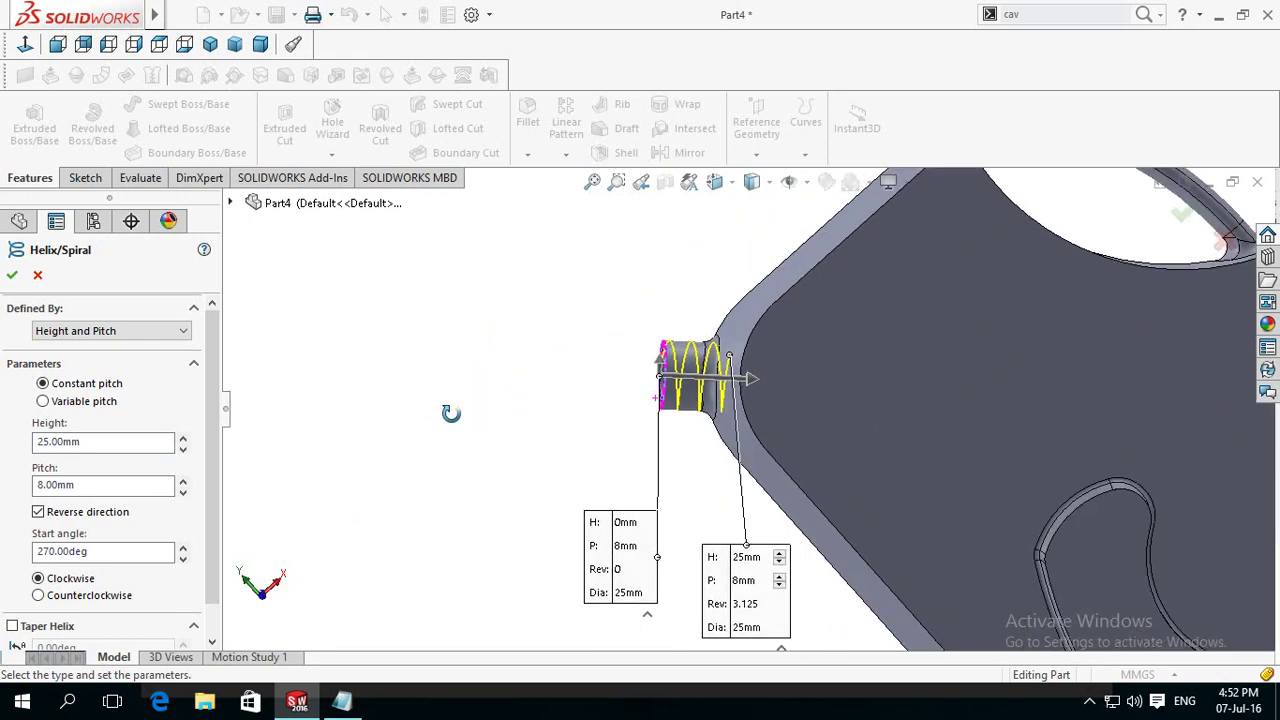
double_click(89, 442)
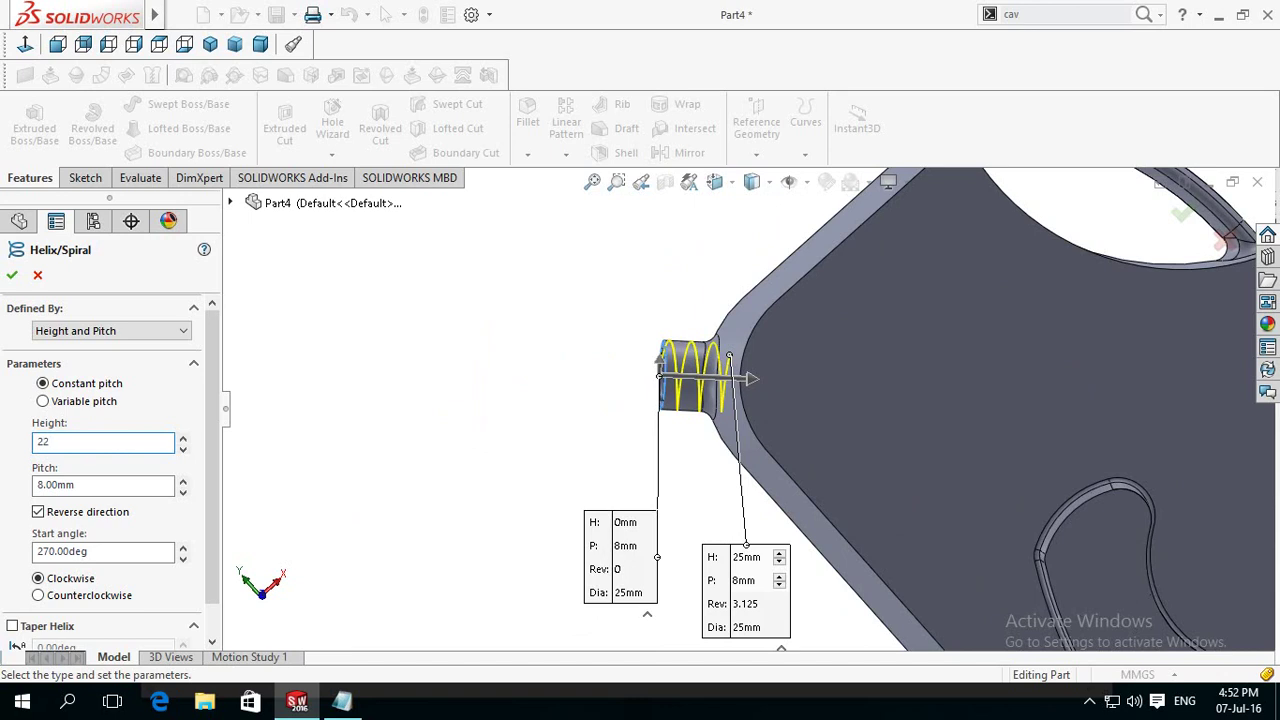
key("Return")
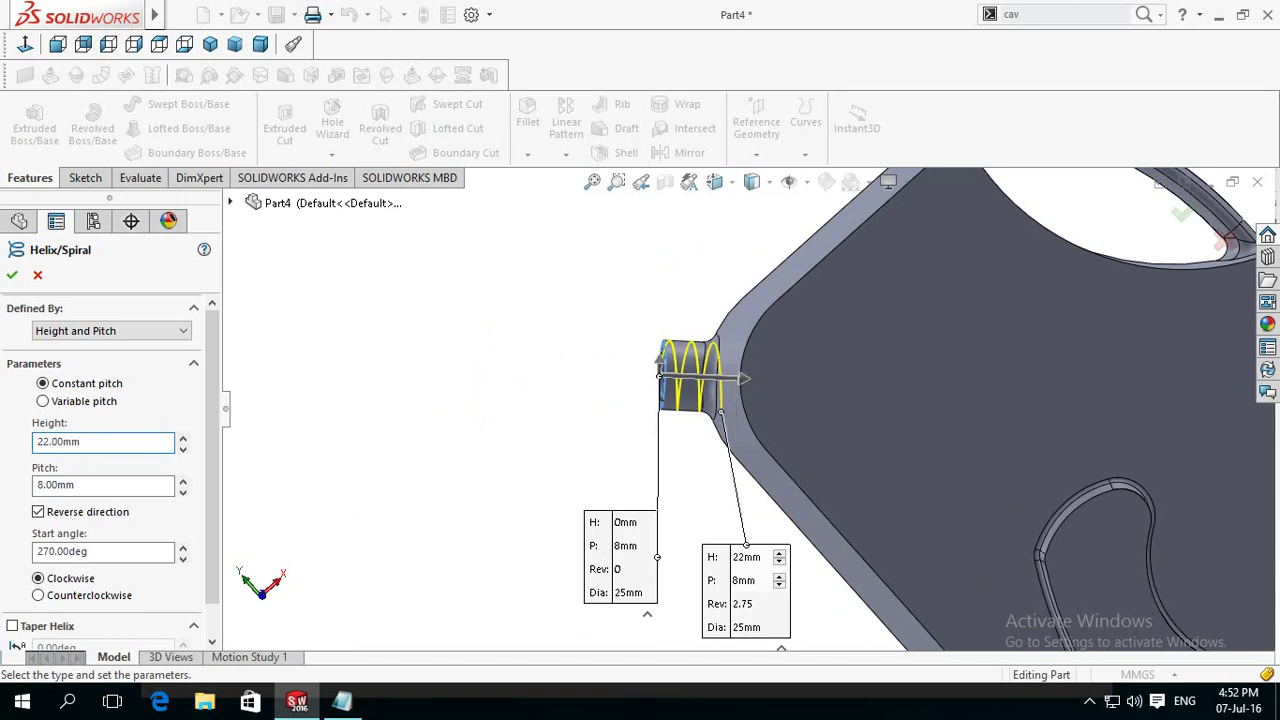
double_click(83, 442)
type("19")
key("Return")
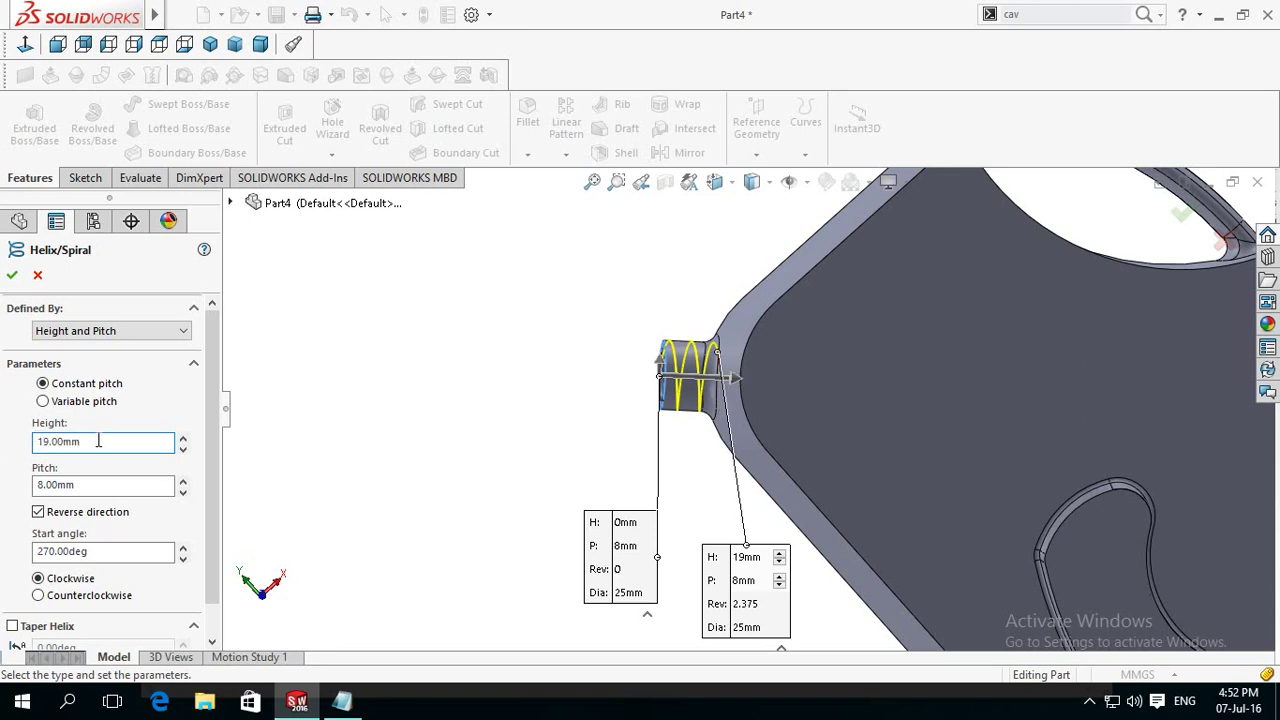
type("1")
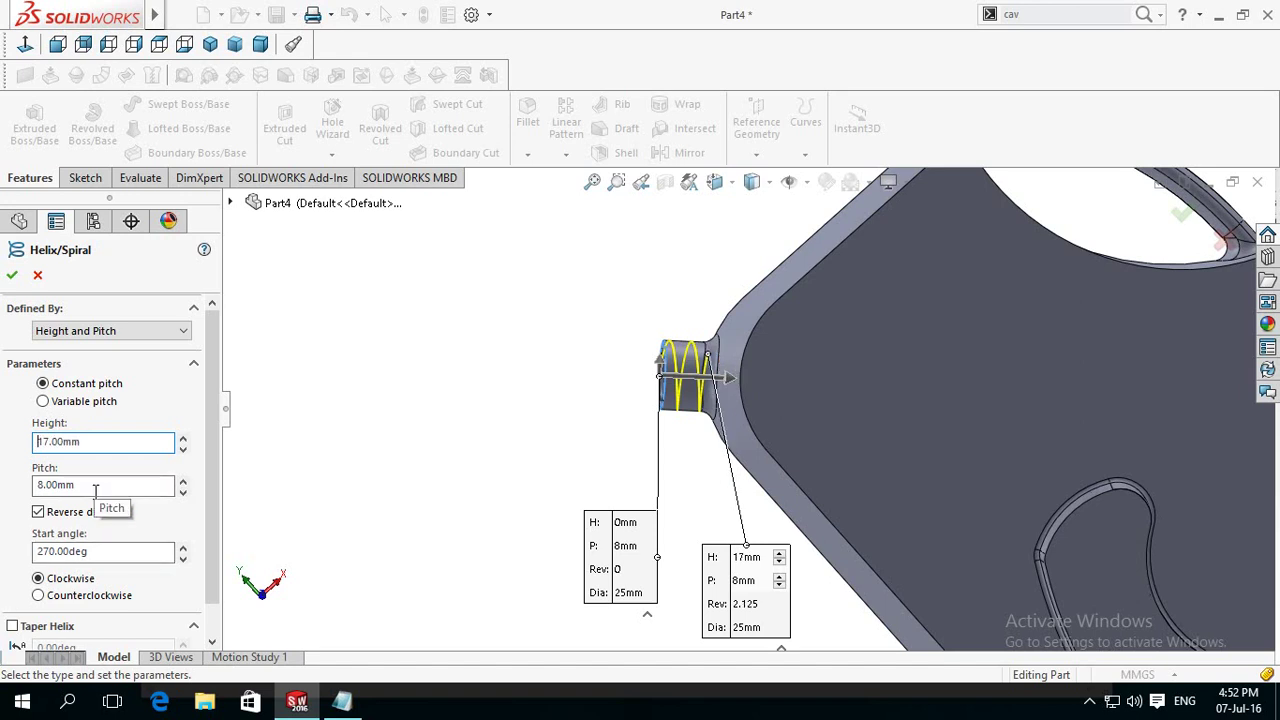
double_click(147, 443)
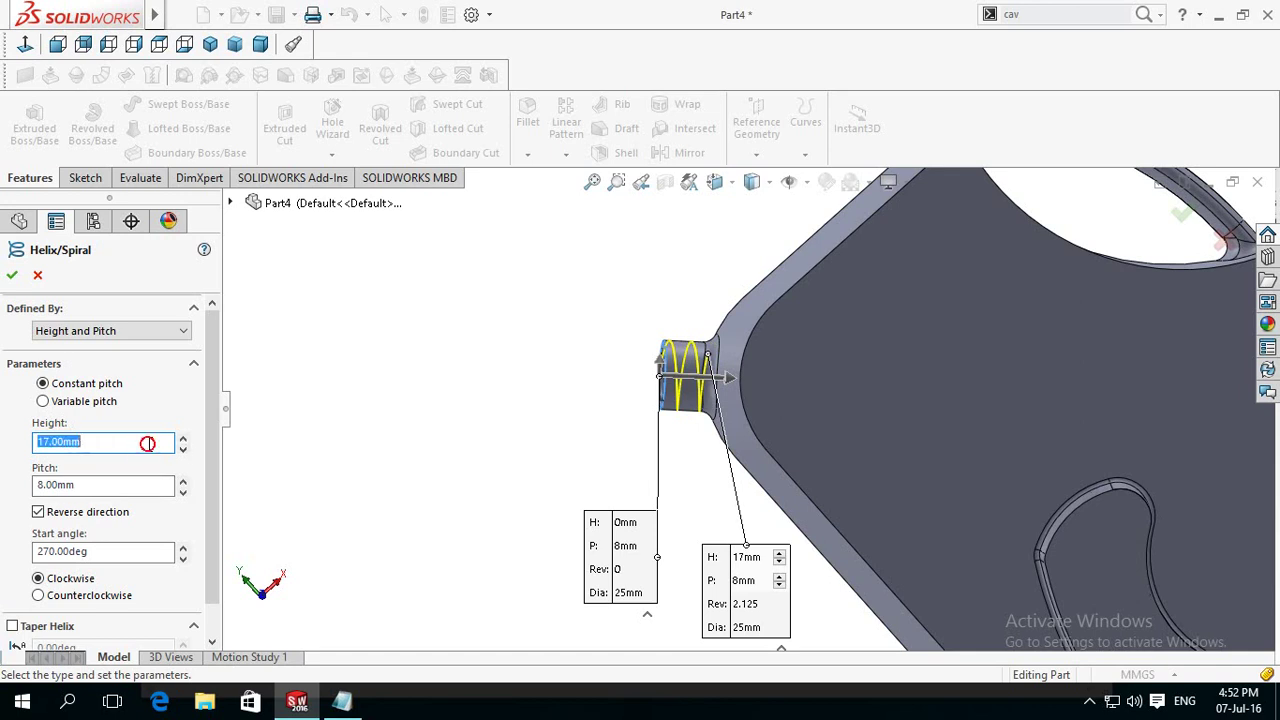
type("15")
key("Return")
key("Tab")
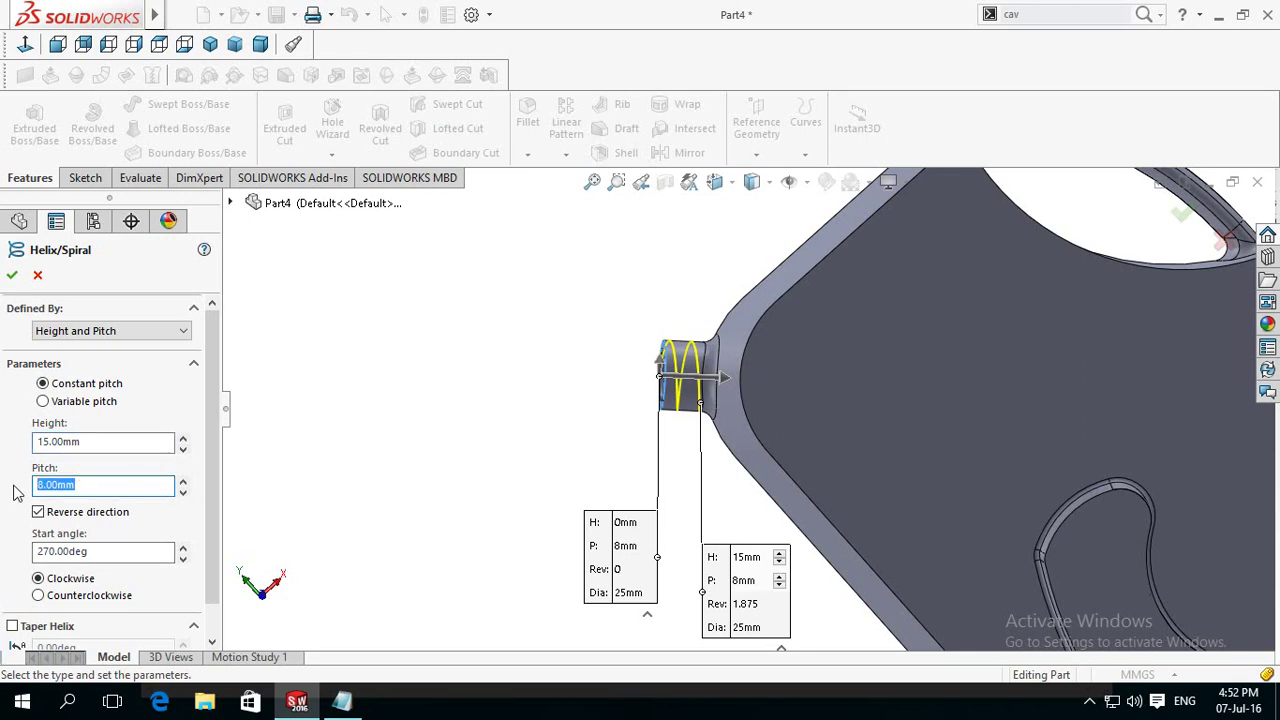
type("6")
key("Return")
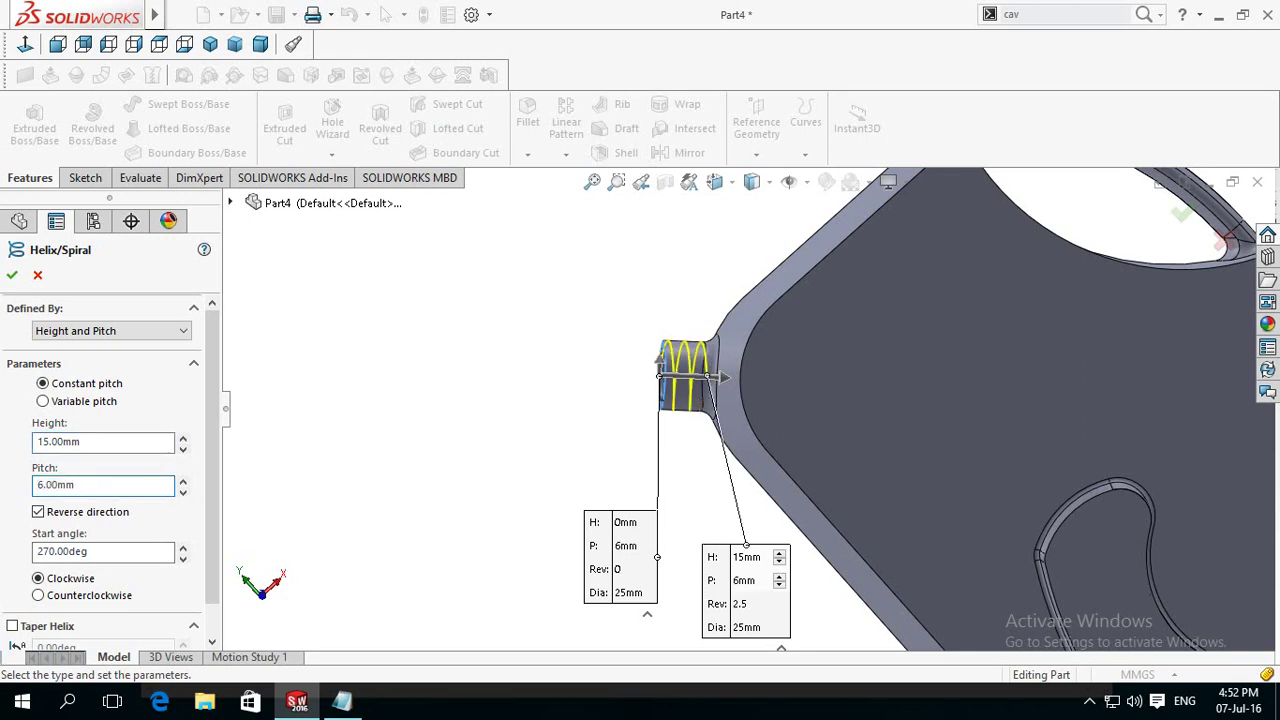
Step: Create Helix/Spiral1 and start defining a new reference plane
left_click(15, 276)
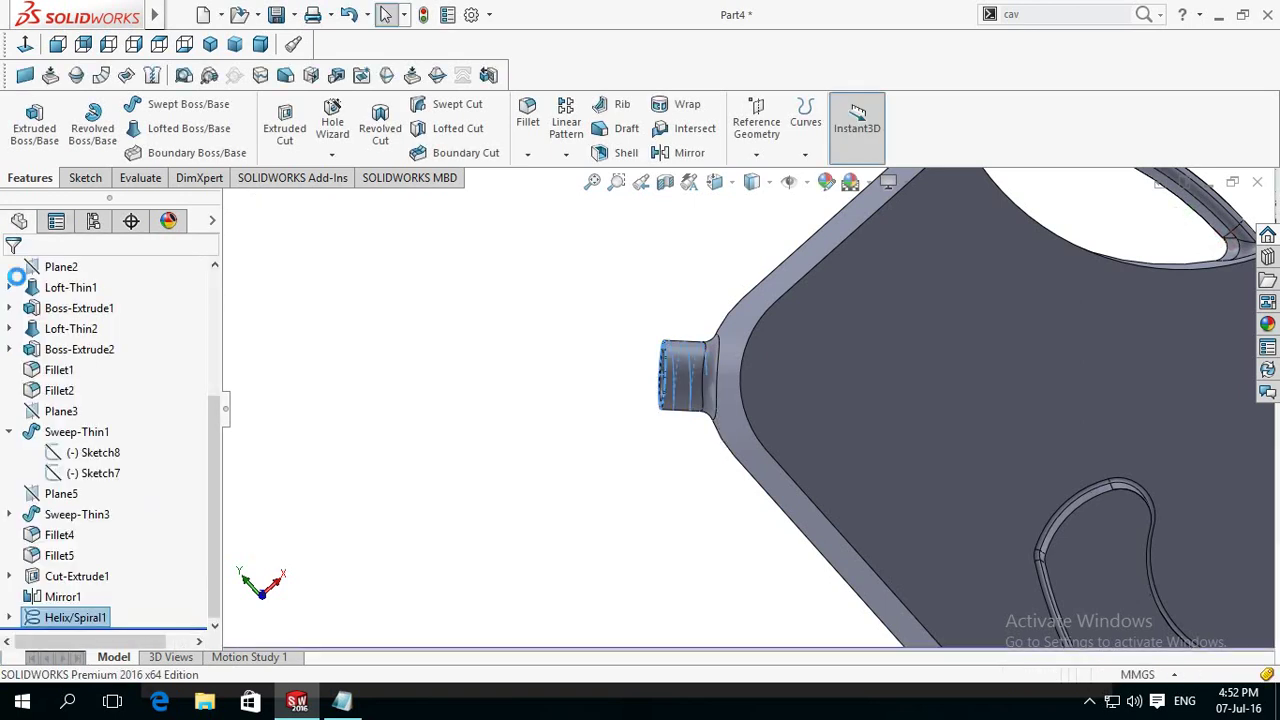
left_click(434, 345)
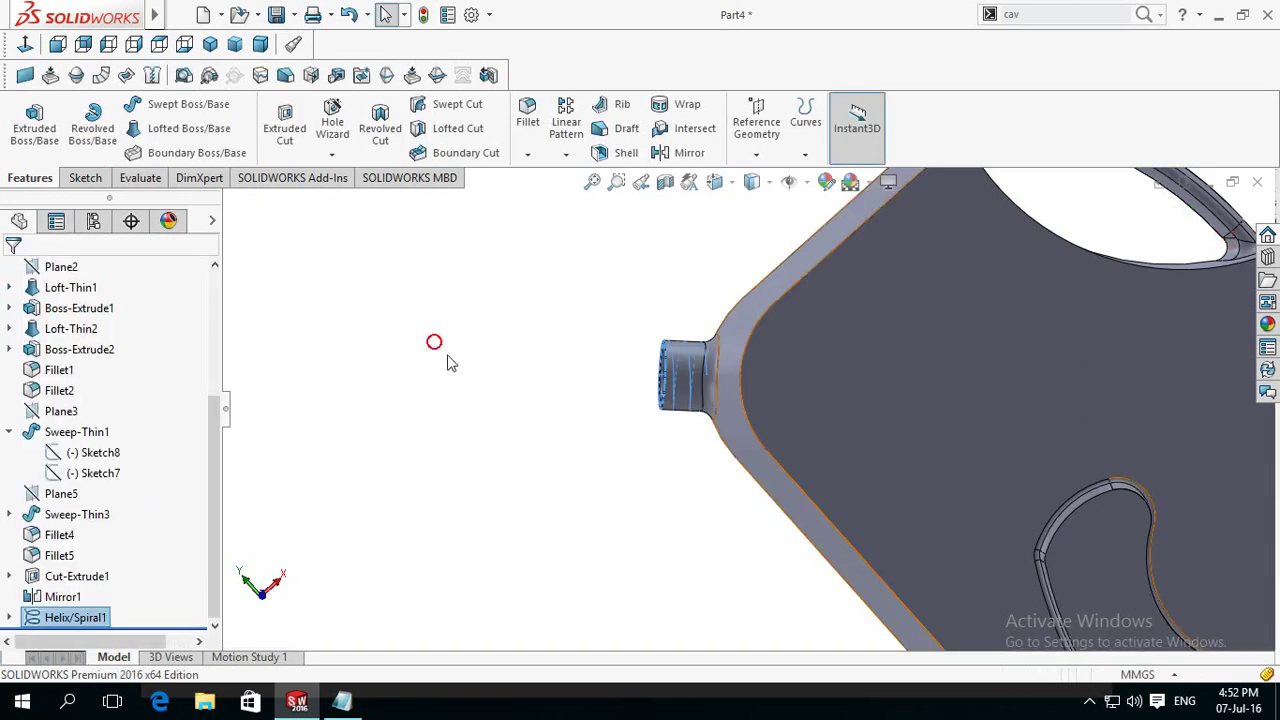
left_click(518, 337)
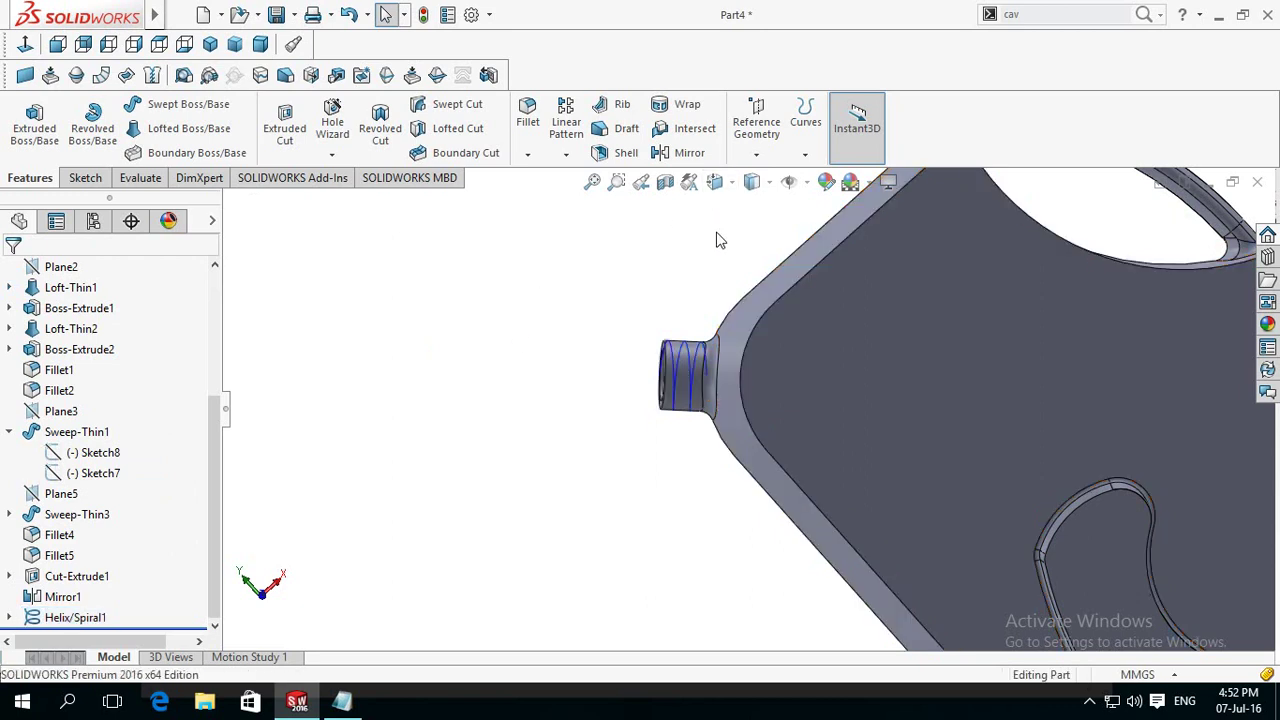
left_click(756, 128)
left_click(770, 172)
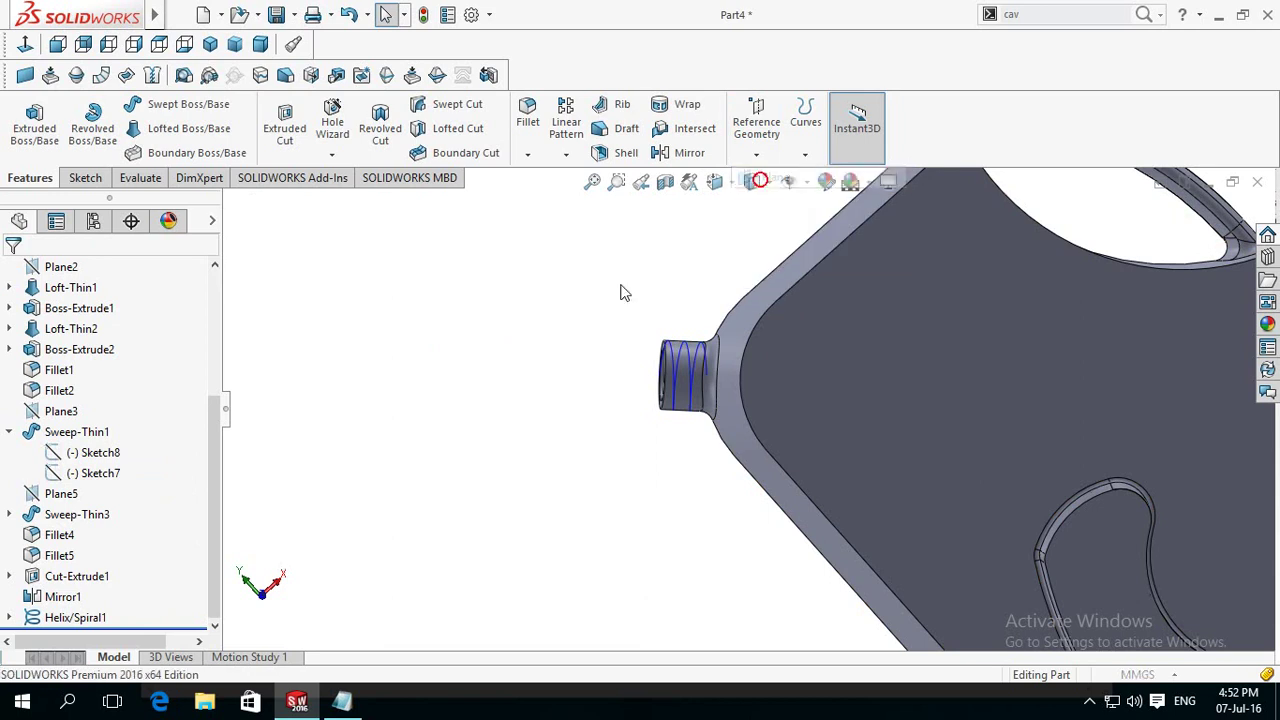
scroll(609, 393, "down", 5)
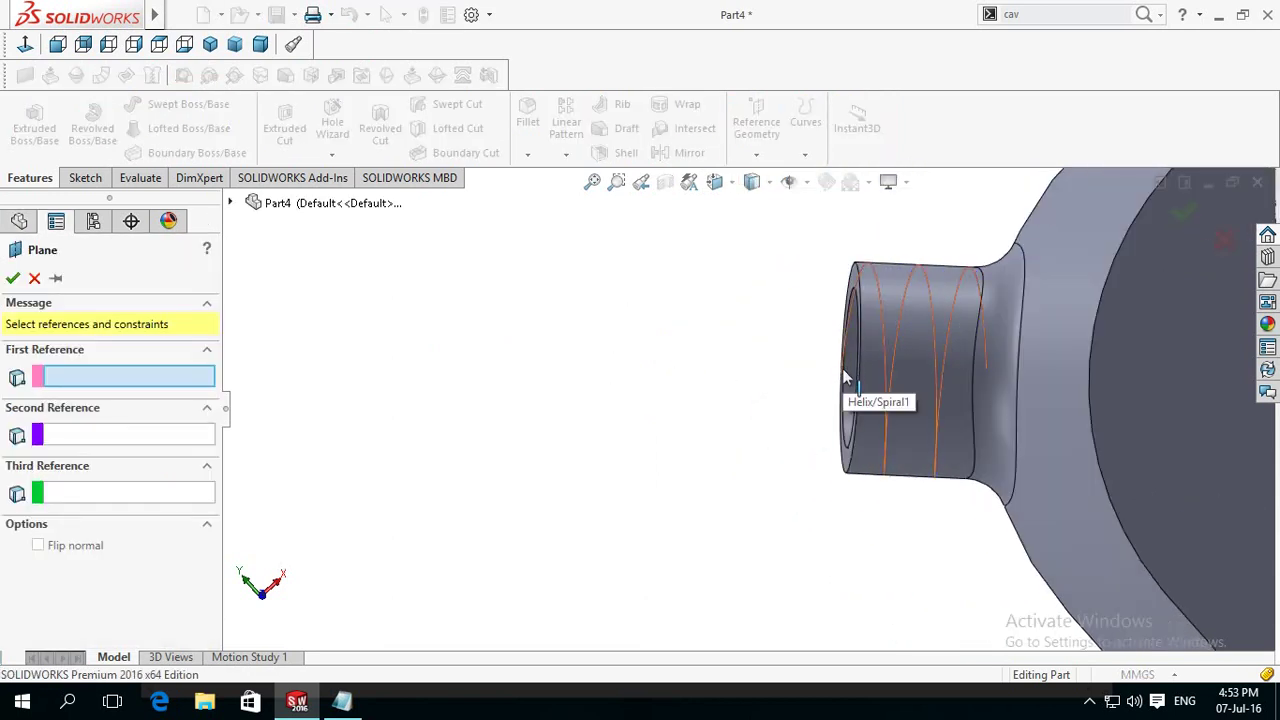
Step: Create Plane6 through the helix end point, perpendicular to the helix, and sketch on it
left_click(842, 372)
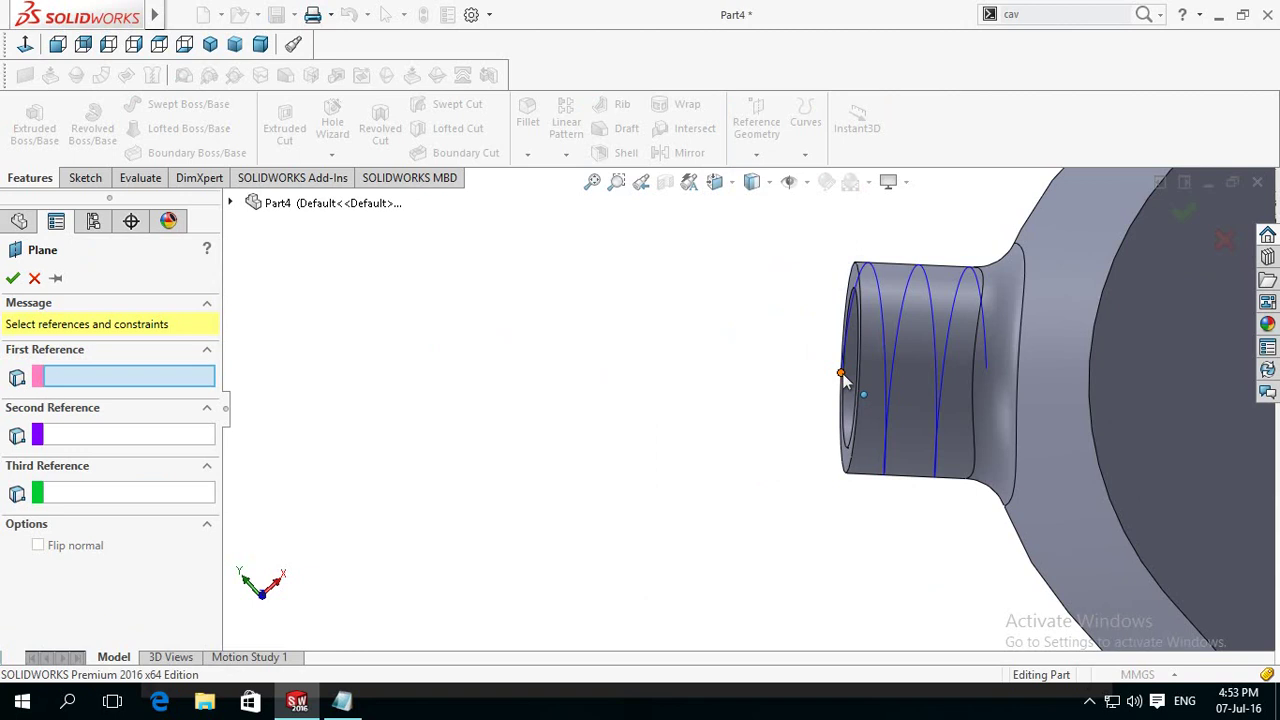
left_click(884, 341)
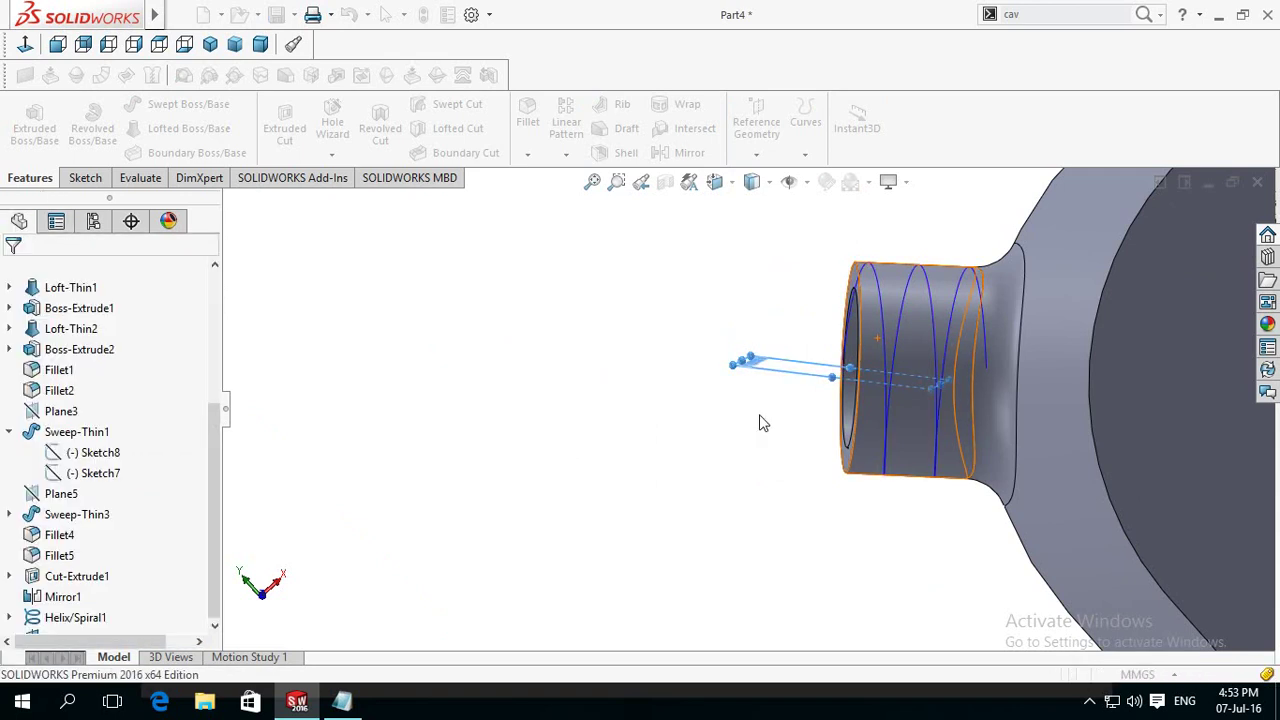
left_click(790, 370)
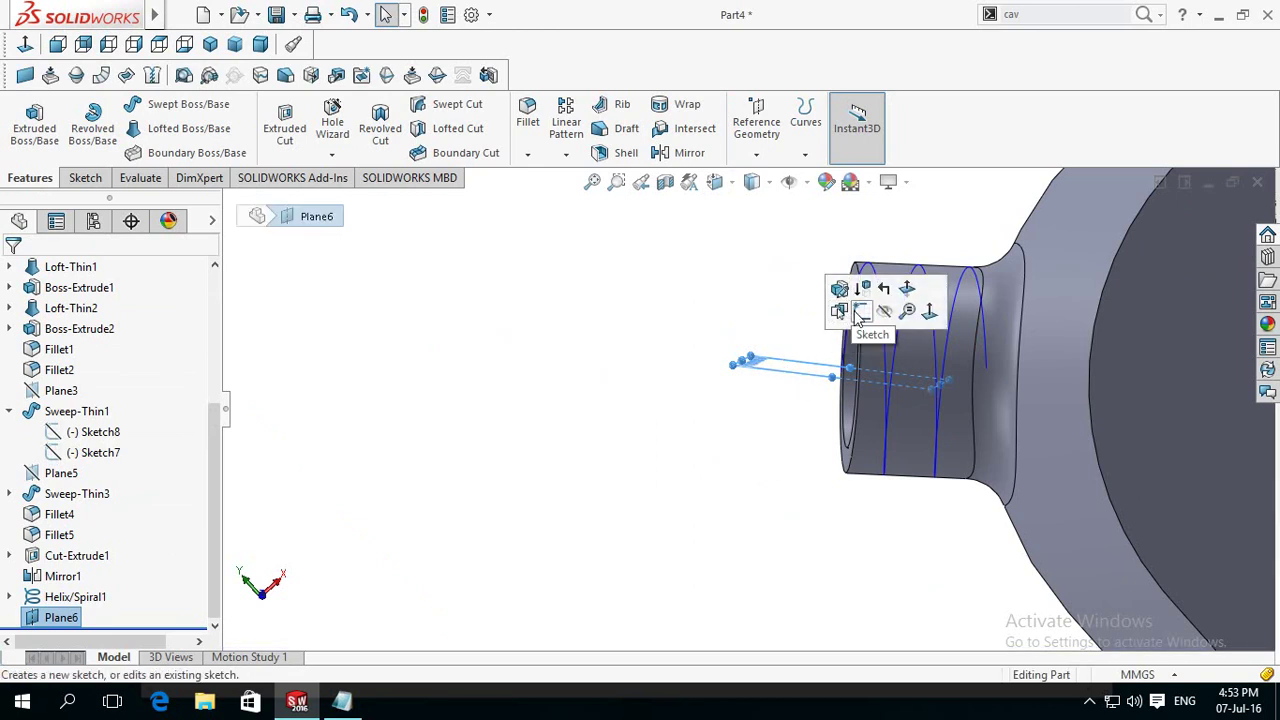
left_click(860, 313)
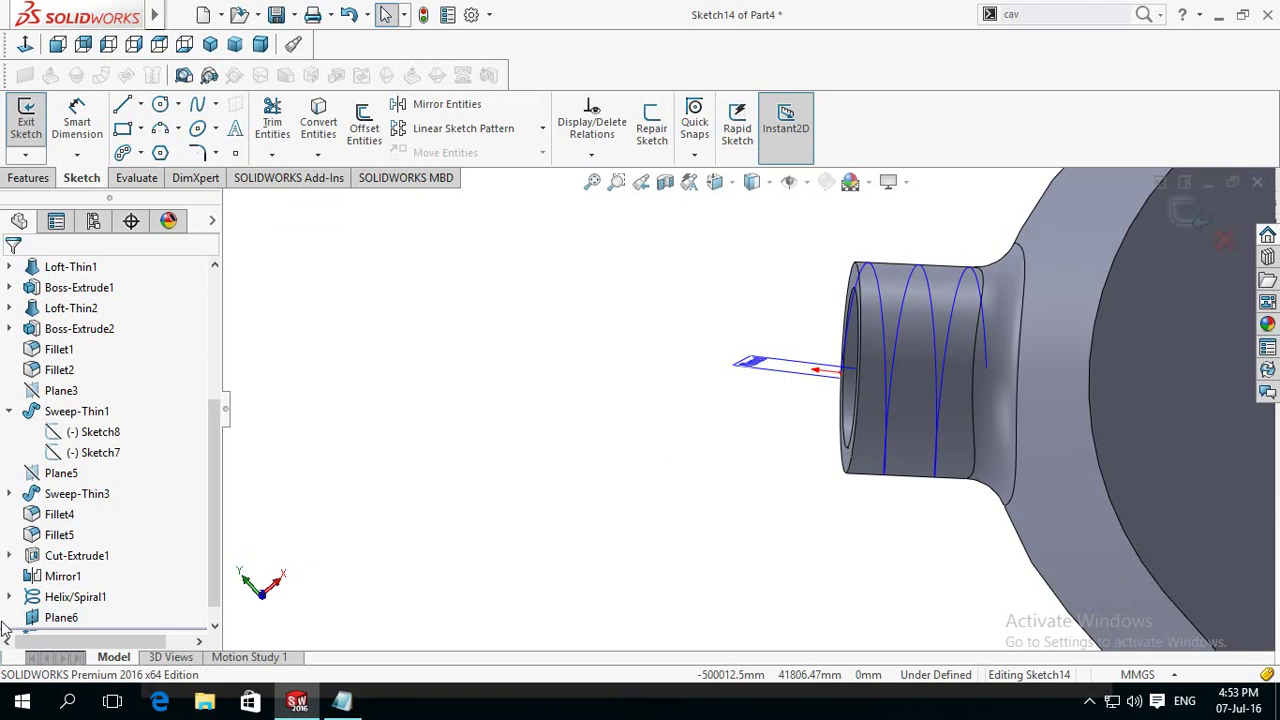
Step: Hide Plane6 and turn the view to face the sketch plane
left_click(55, 617)
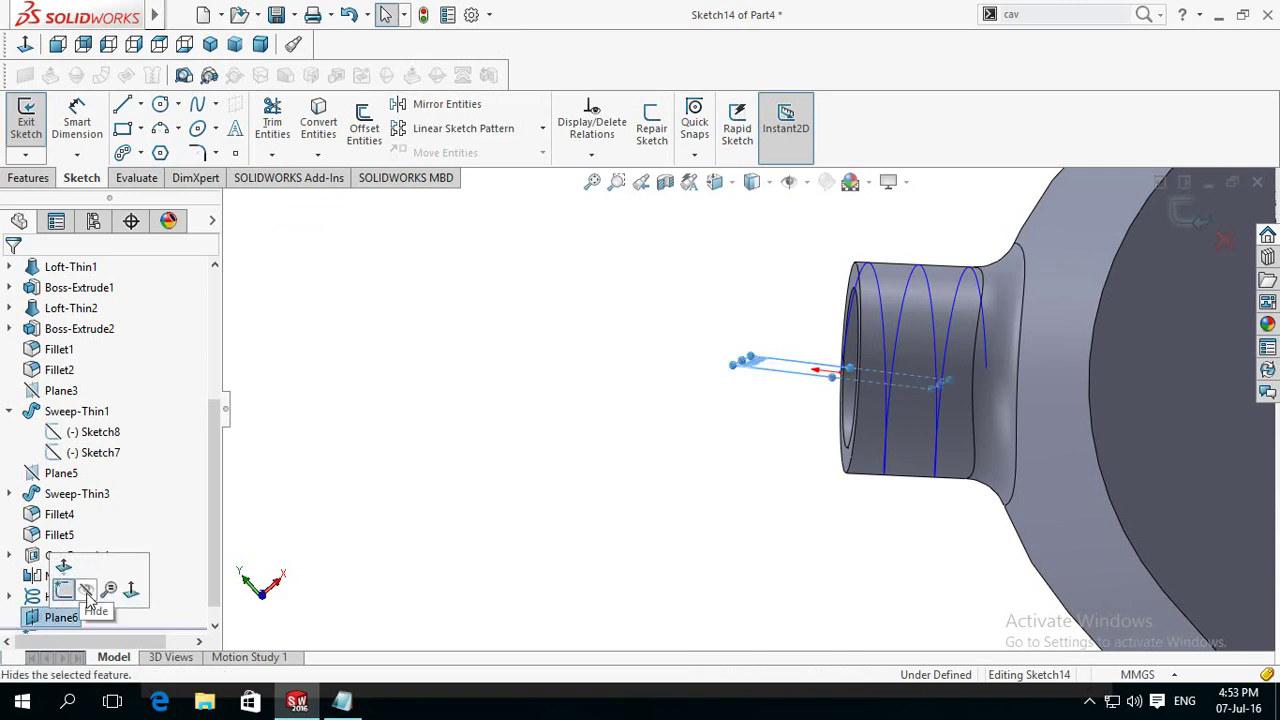
left_click(87, 597)
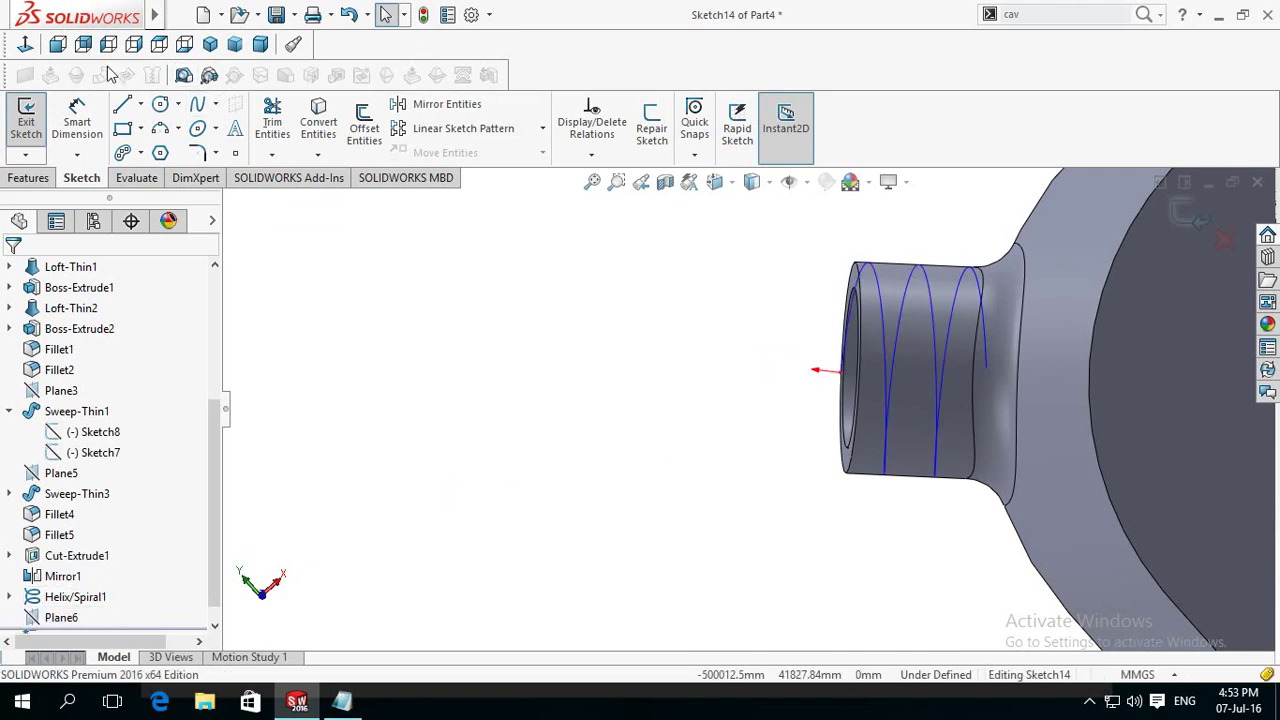
left_click(22, 47)
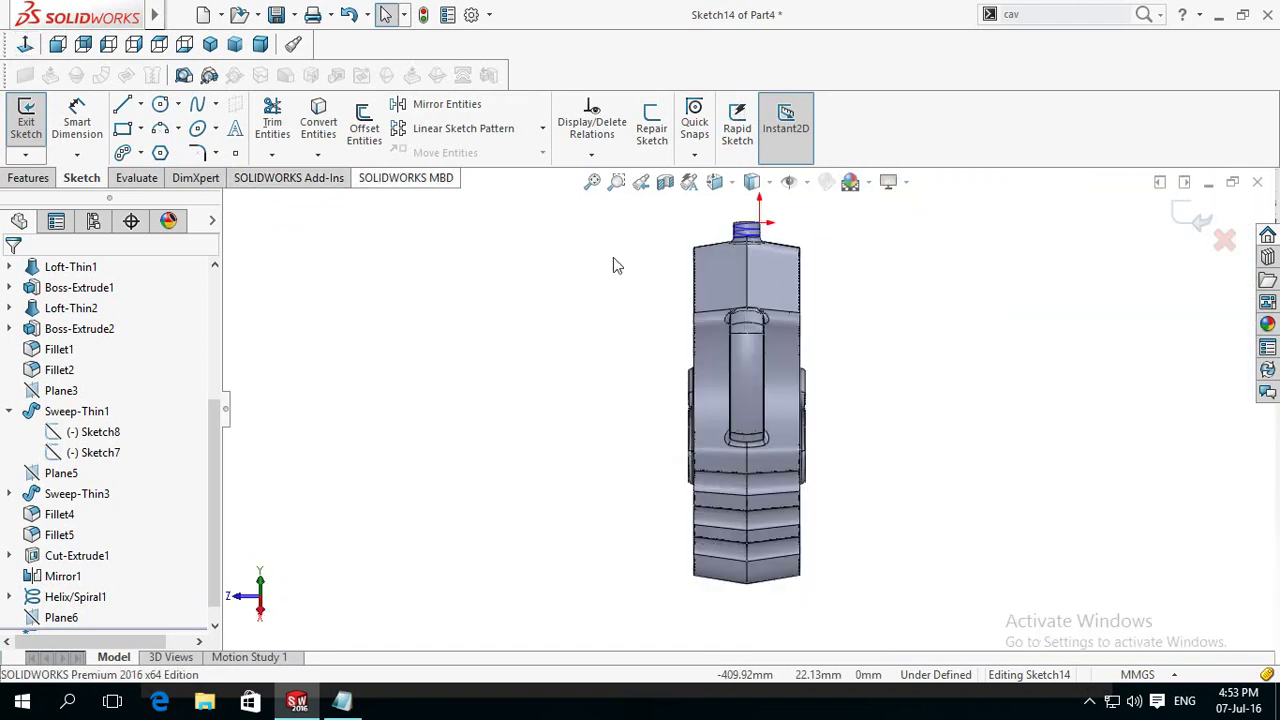
left_click(25, 44)
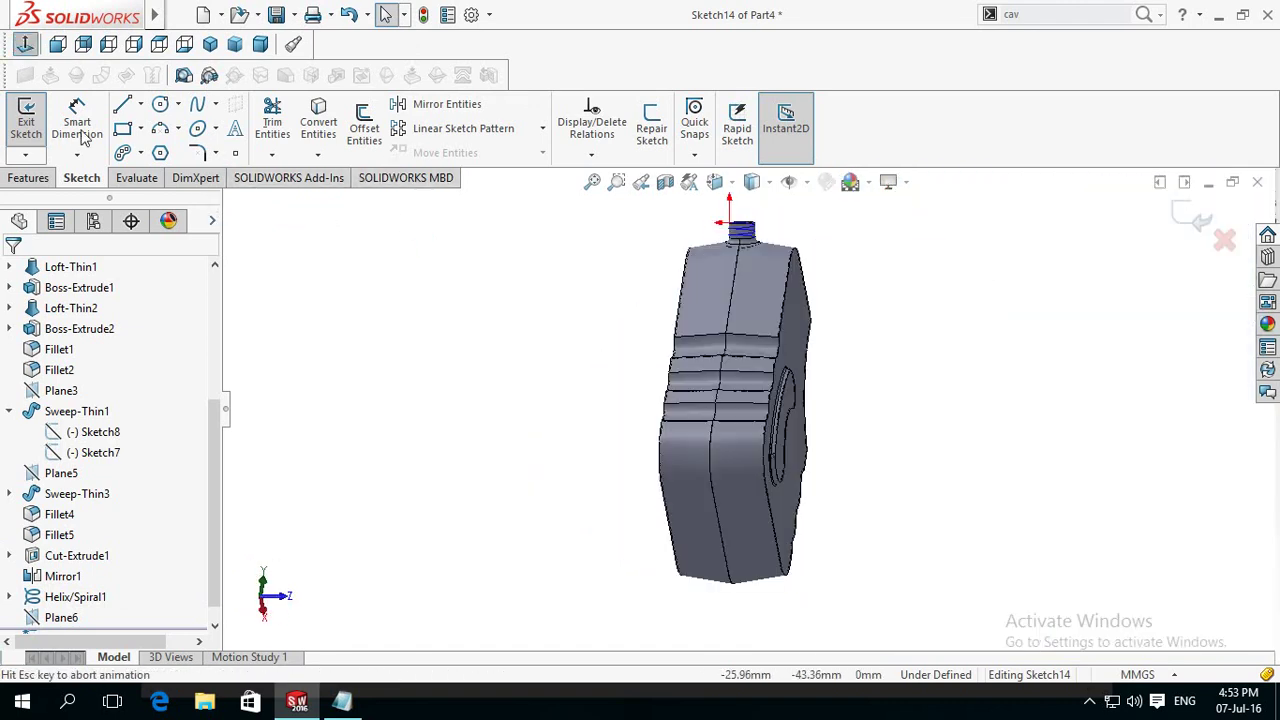
scroll(700, 280, "down", 2)
scroll(720, 300, "down", 2)
scroll(735, 310, "down", 2)
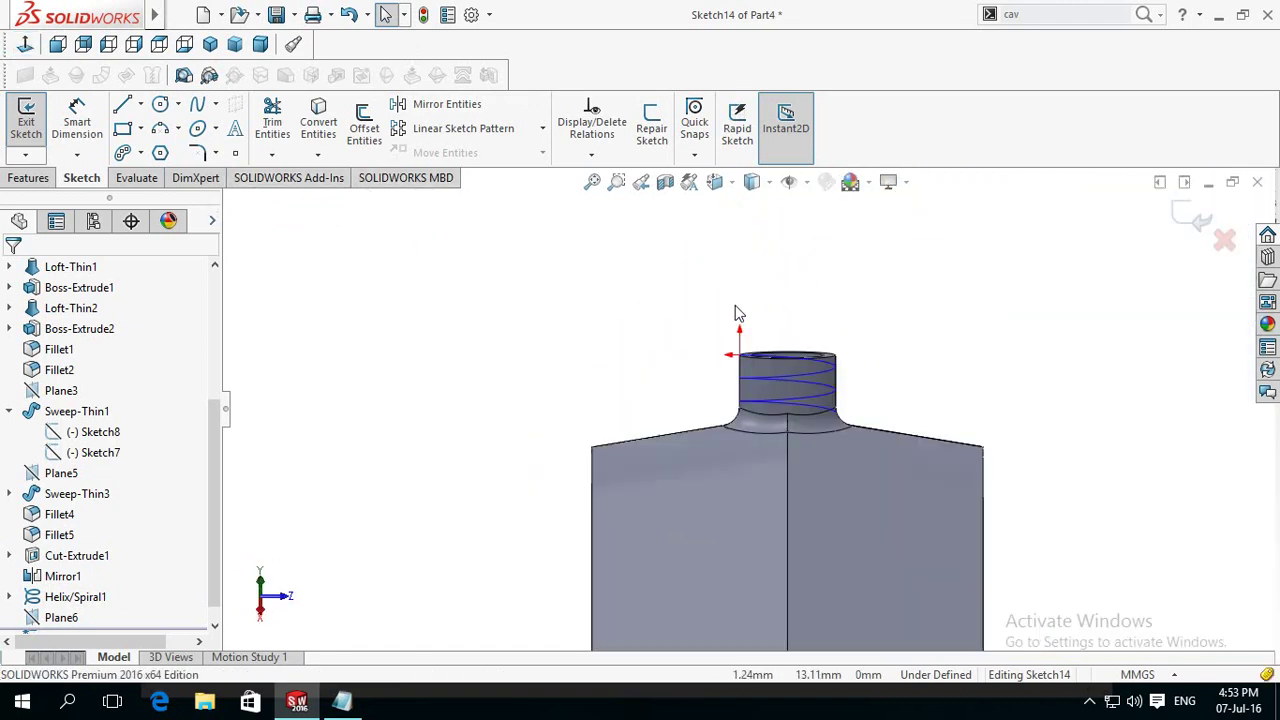
scroll(735, 313, "down", 2)
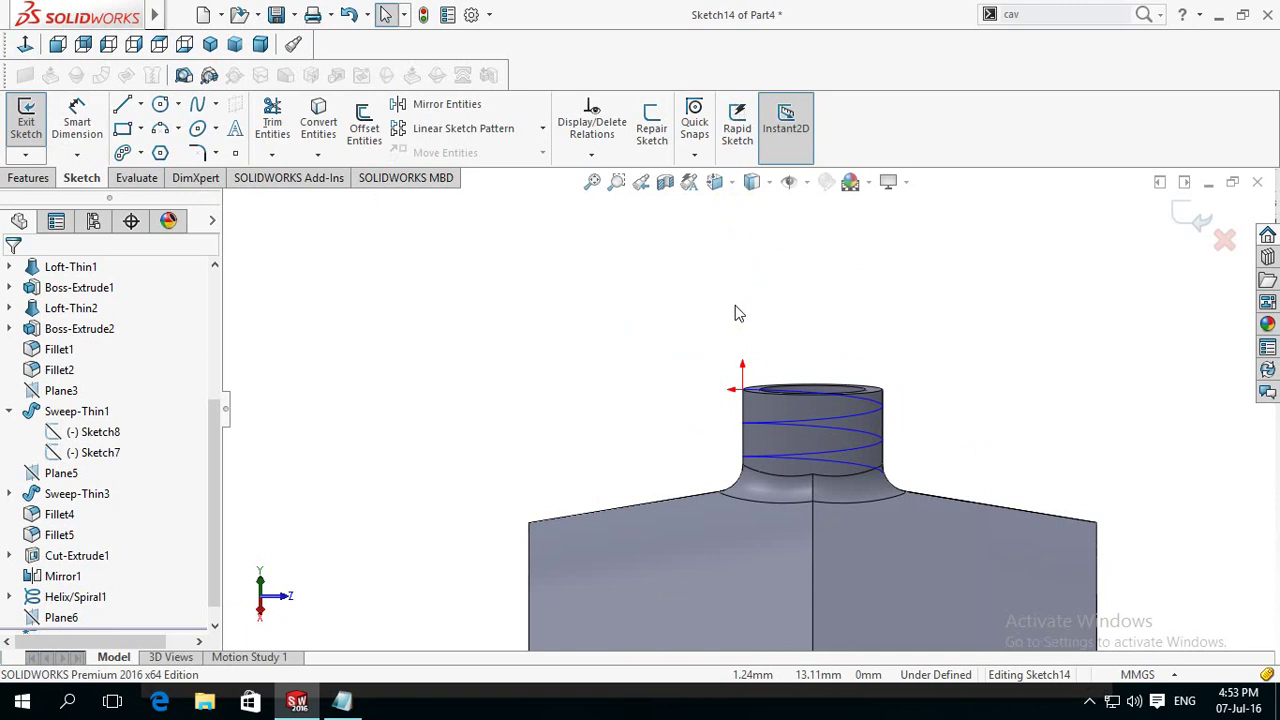
Step: Draw a small centre rectangle on the helix start point and exit the sketch
left_click(141, 129)
left_click(148, 176)
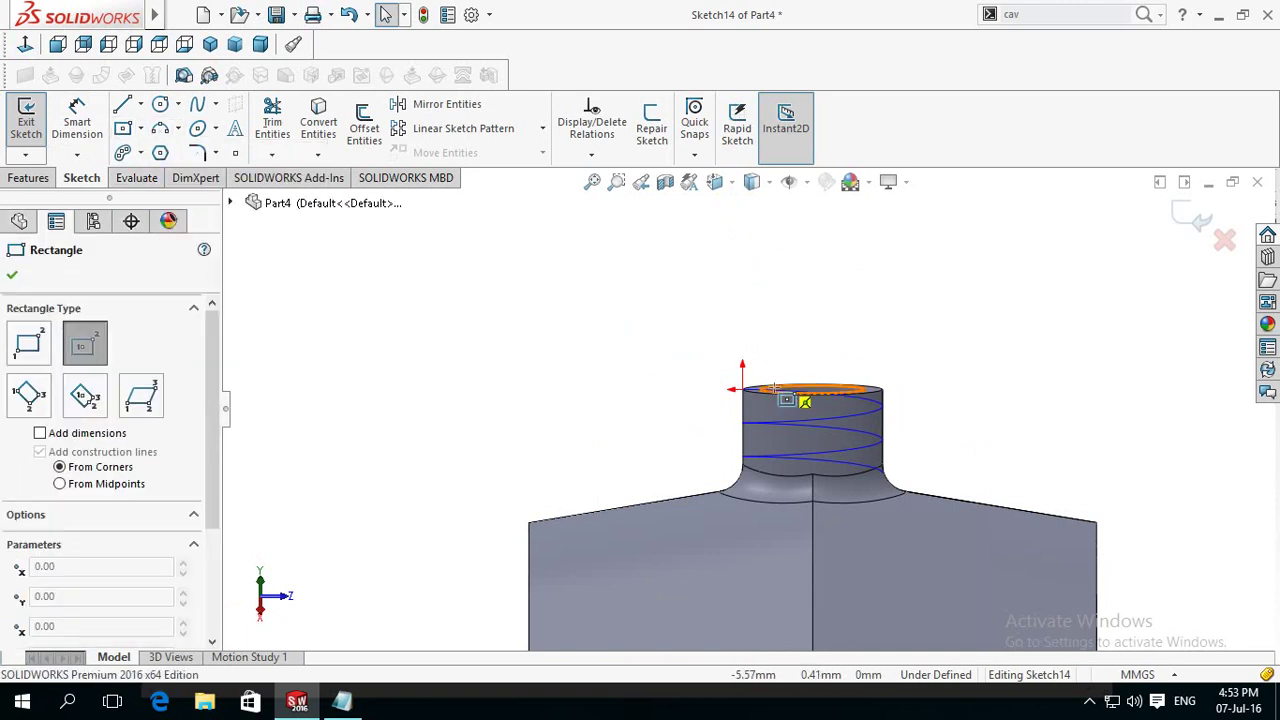
scroll(780, 385, "down", 4)
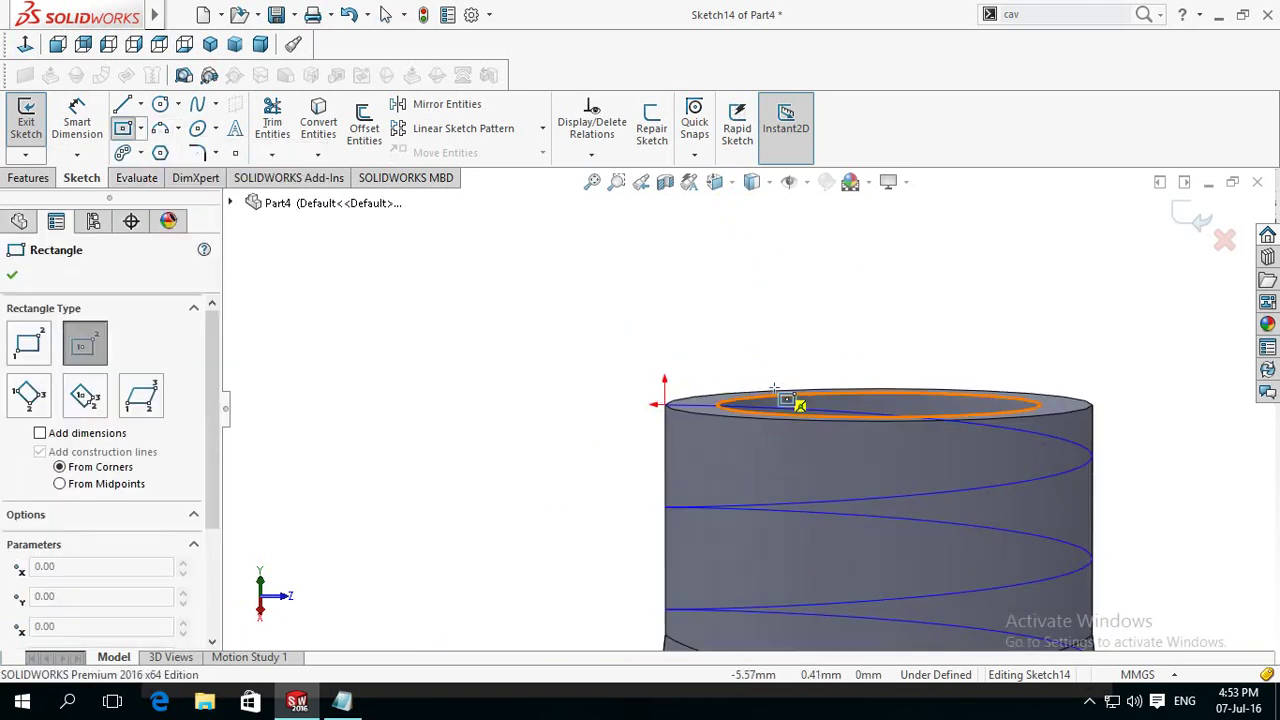
left_click(664, 404)
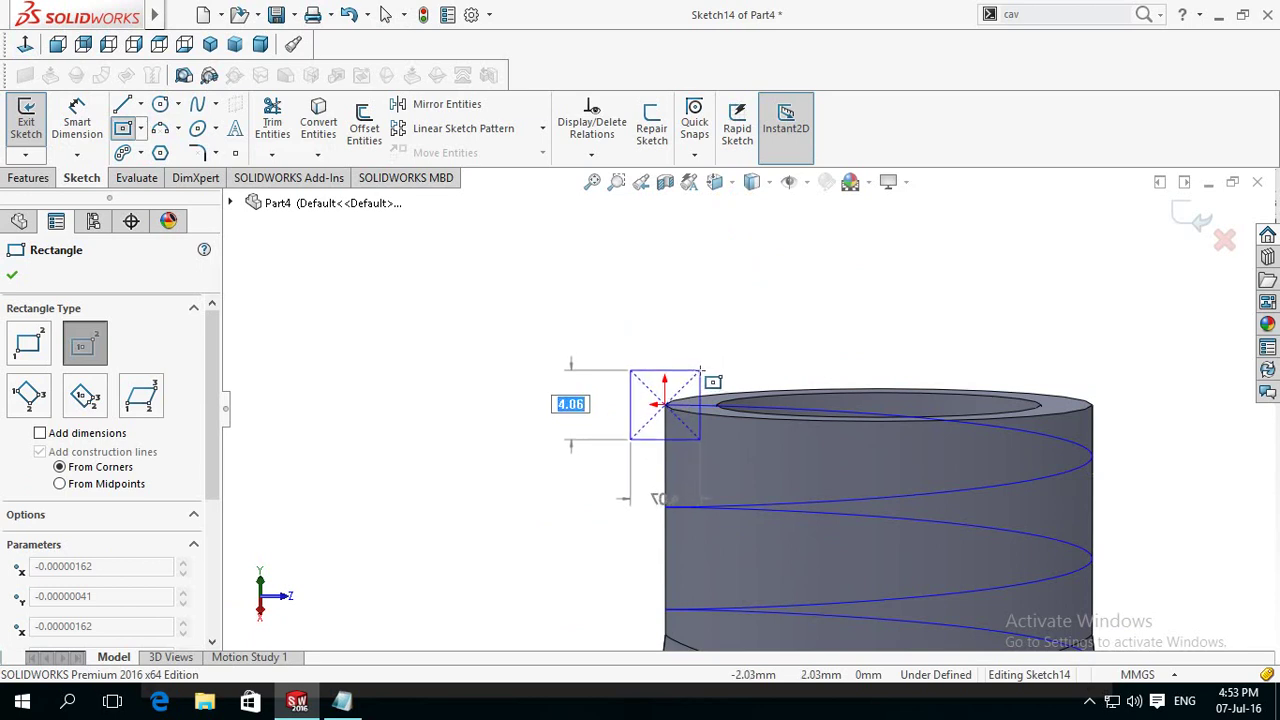
left_click(700, 370)
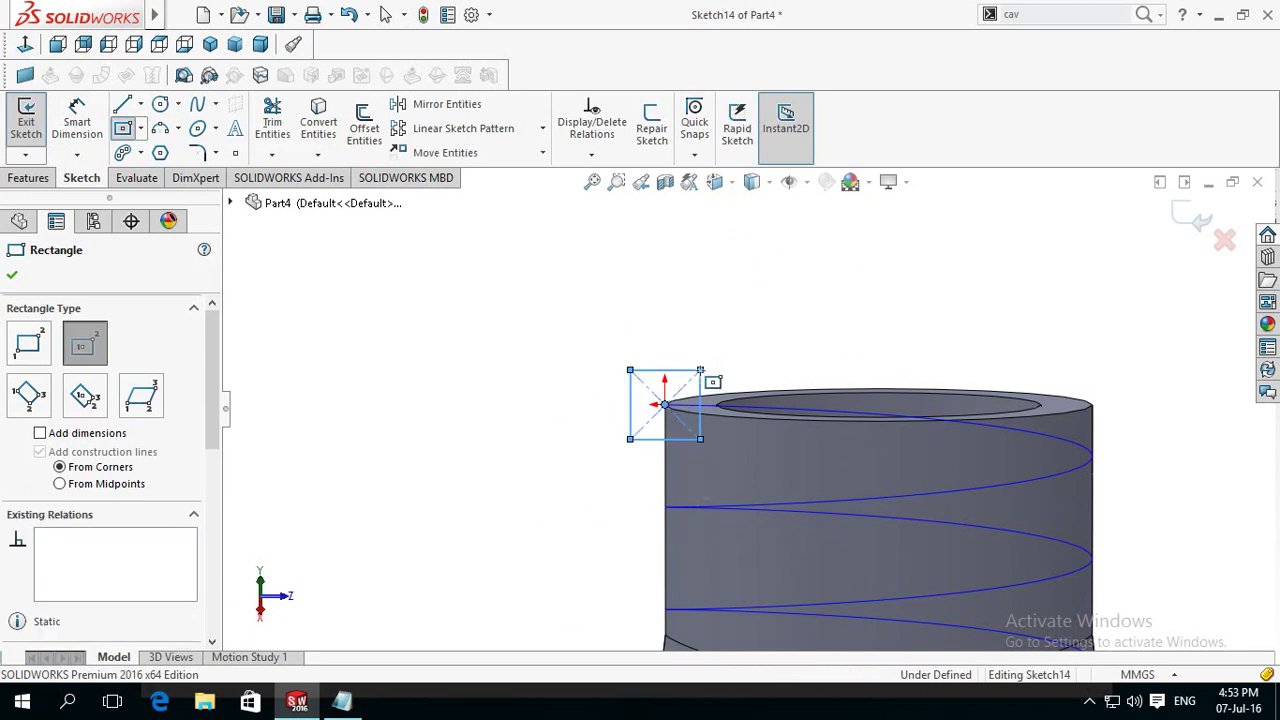
left_click(14, 277)
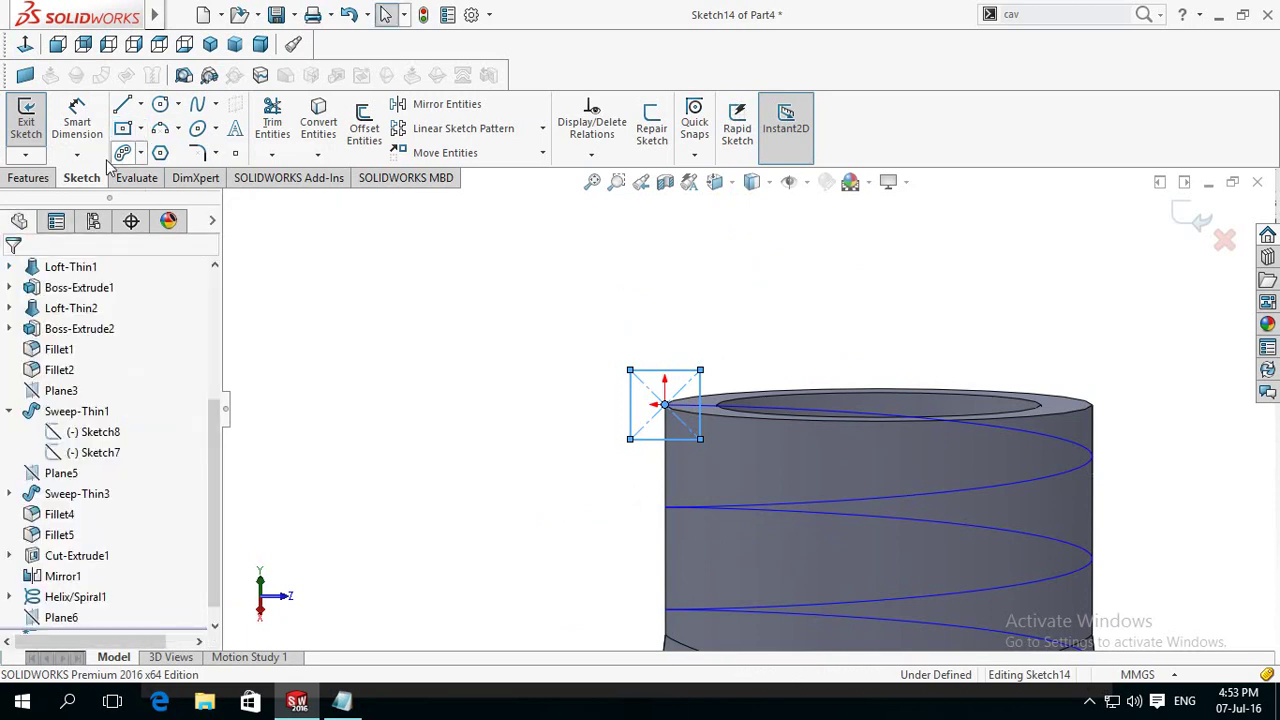
left_click(30, 178)
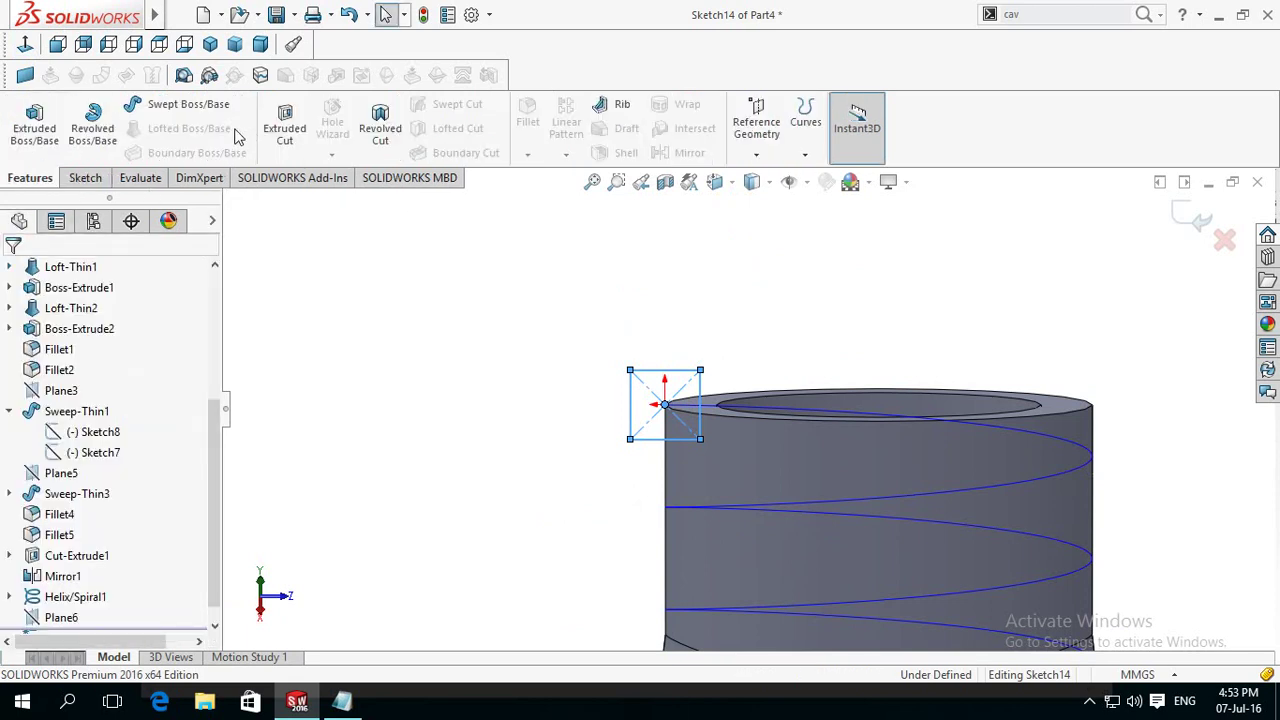
left_click(1190, 220)
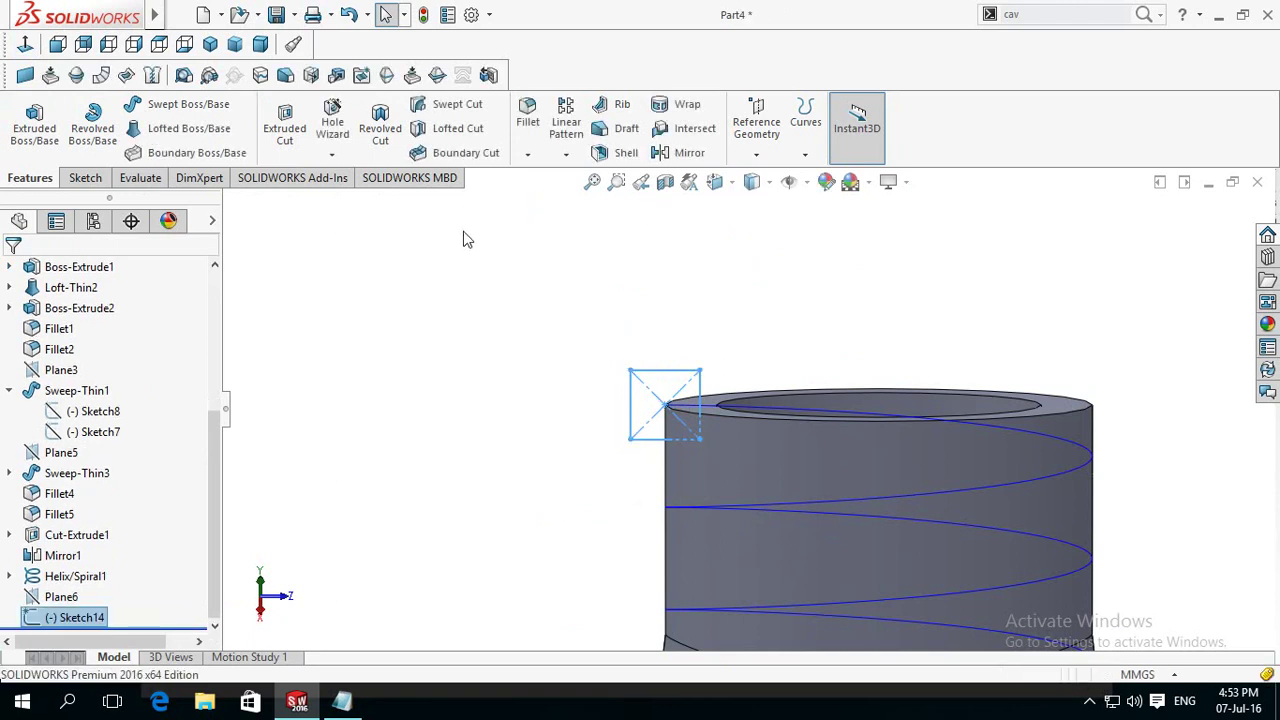
Step: Swept-cut the square Sketch14 profile along Helix/Spiral1 to thread the neck
left_click(449, 104)
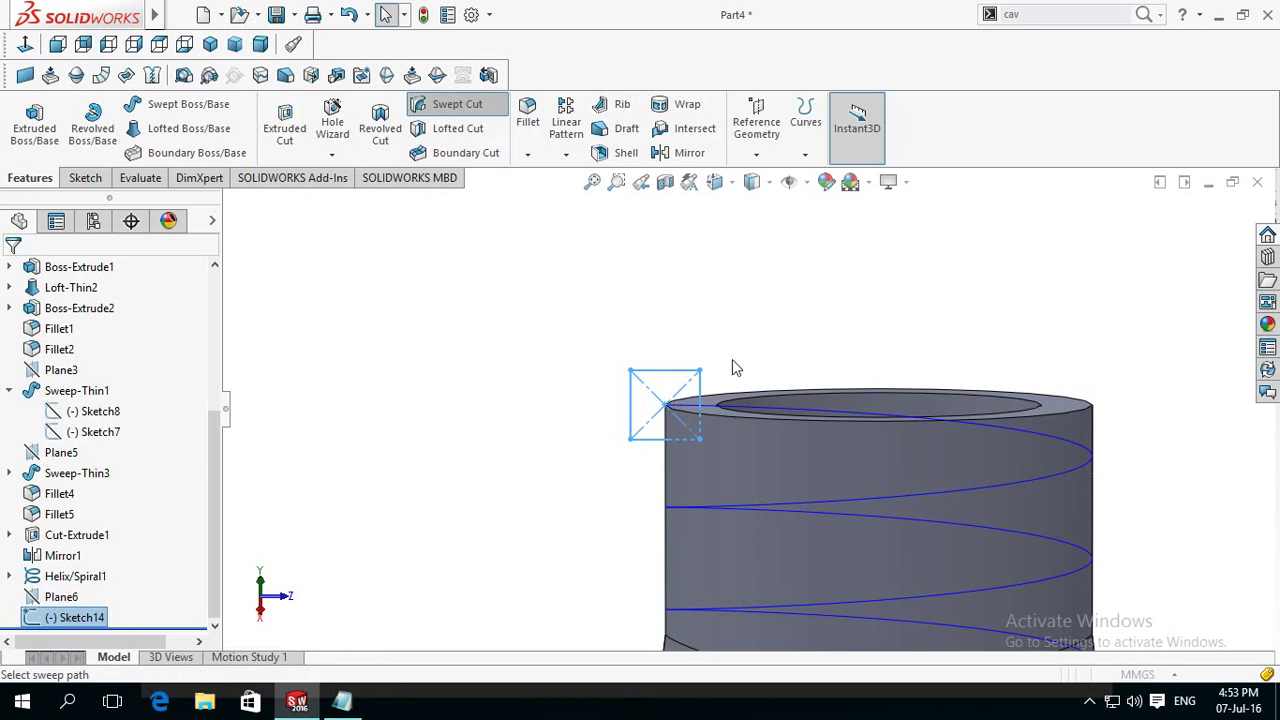
left_click(713, 406)
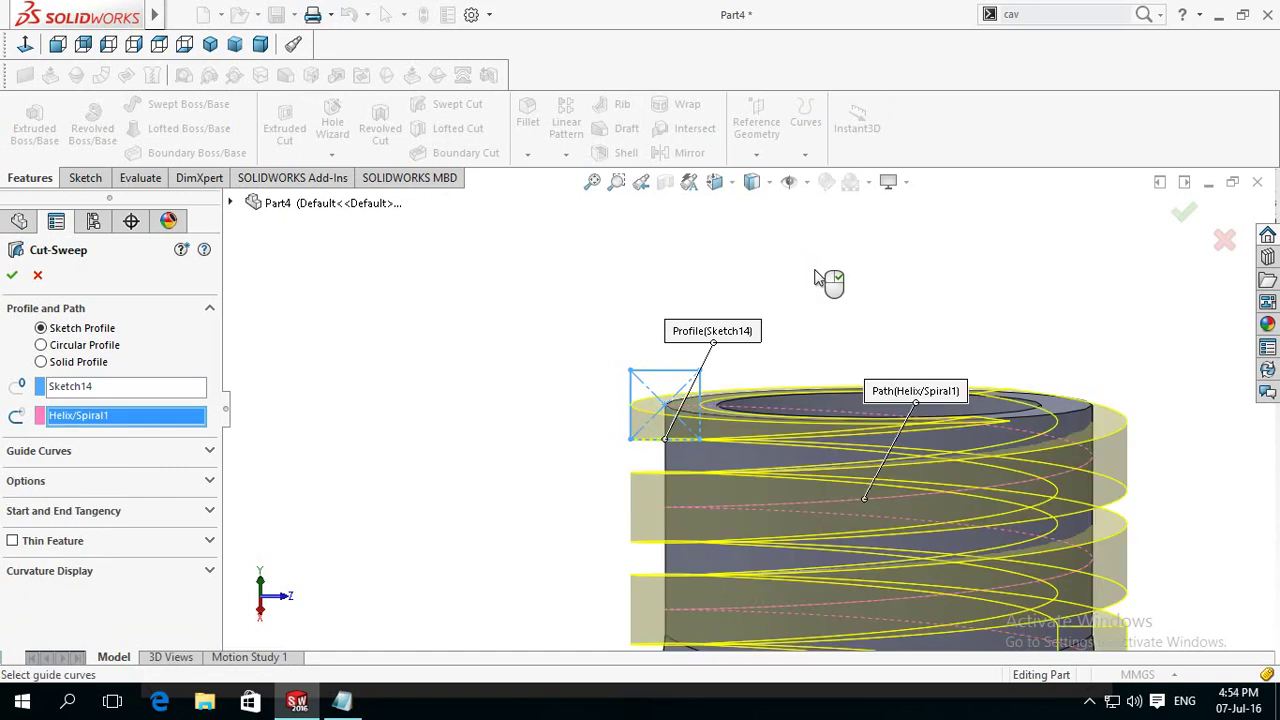
scroll(815, 278, "up", 2)
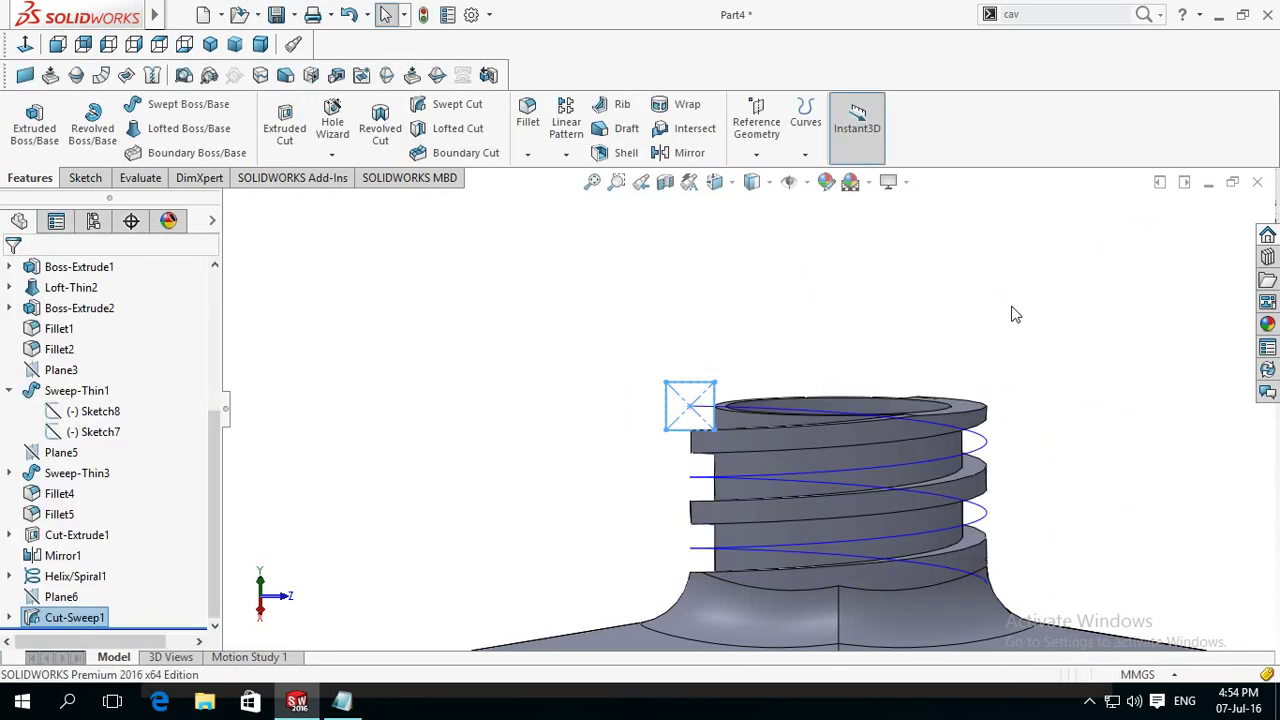
left_click(1012, 312)
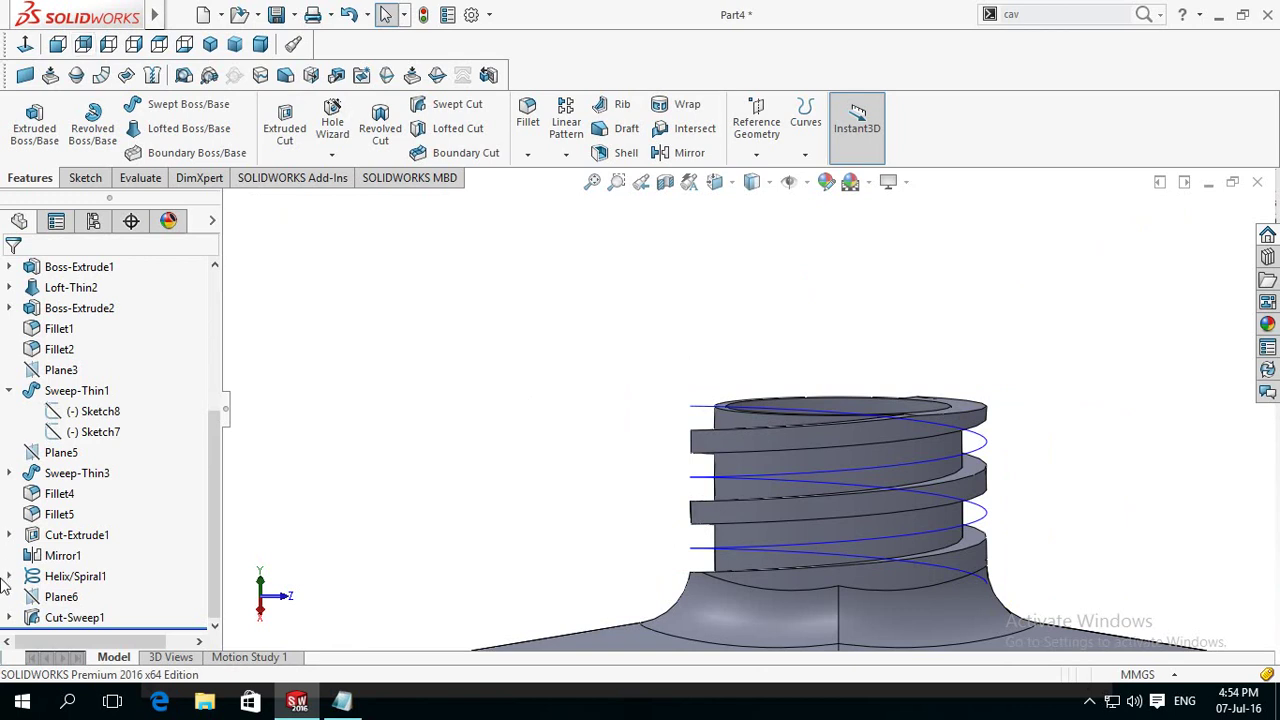
left_click(42, 580)
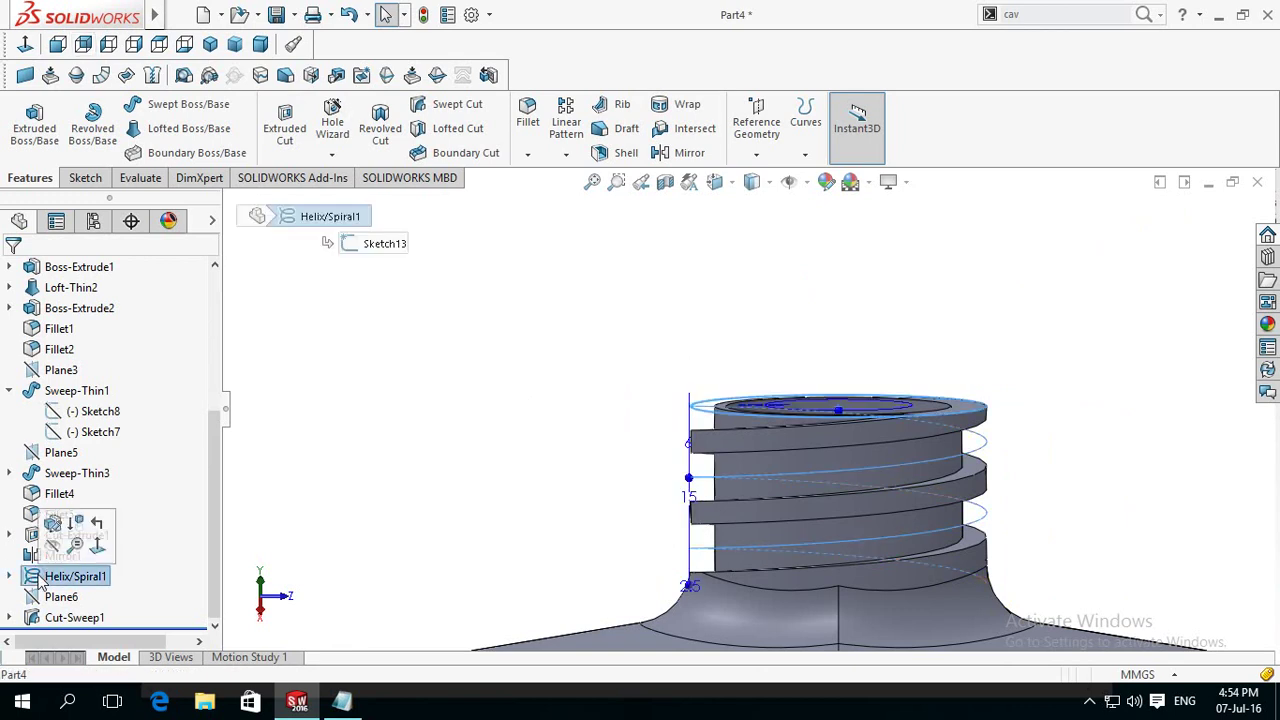
Step: Hide Helix/Spiral1 and frame the whole threaded jerry-can from an angle
left_click(414, 459)
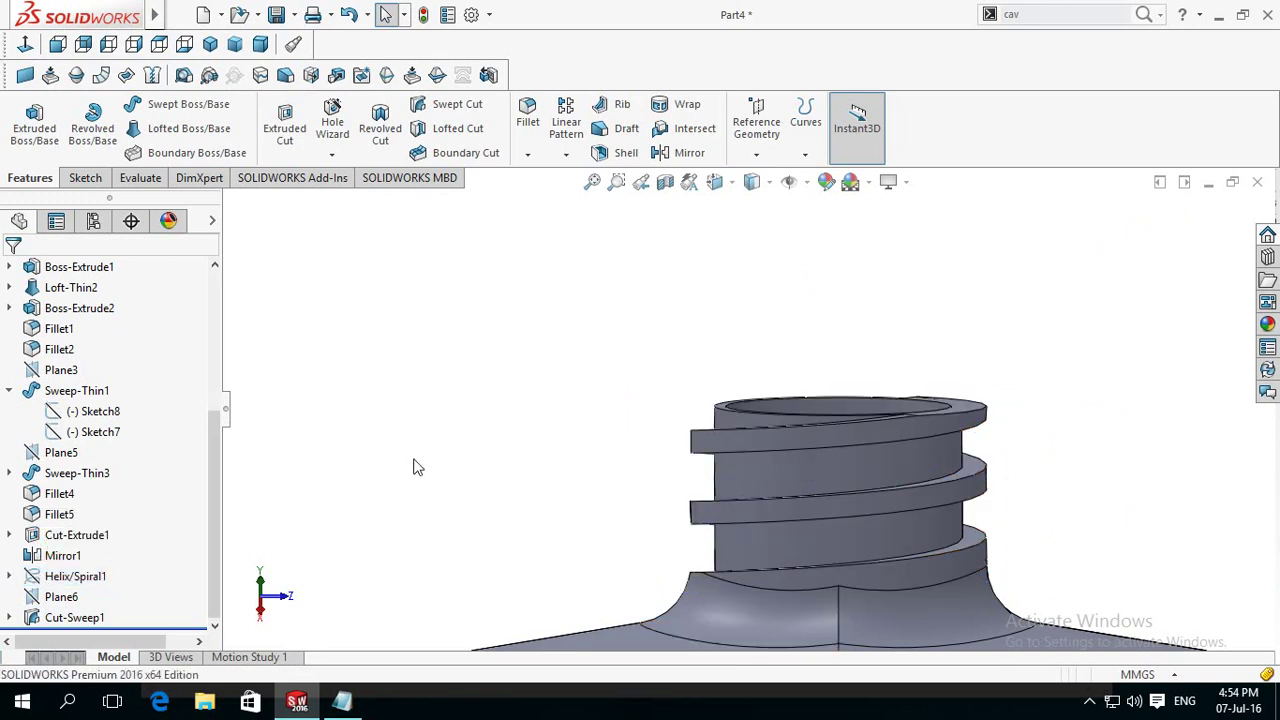
scroll(501, 466, "up", 3)
scroll(490, 478, "up", 2)
mouse_move(483, 486)
middle_mouse_down()
mouse_move(443, 526)
mouse_move(823, 548)
mouse_move(590, 487)
middle_mouse_up()
scroll(688, 494, "down", 2)
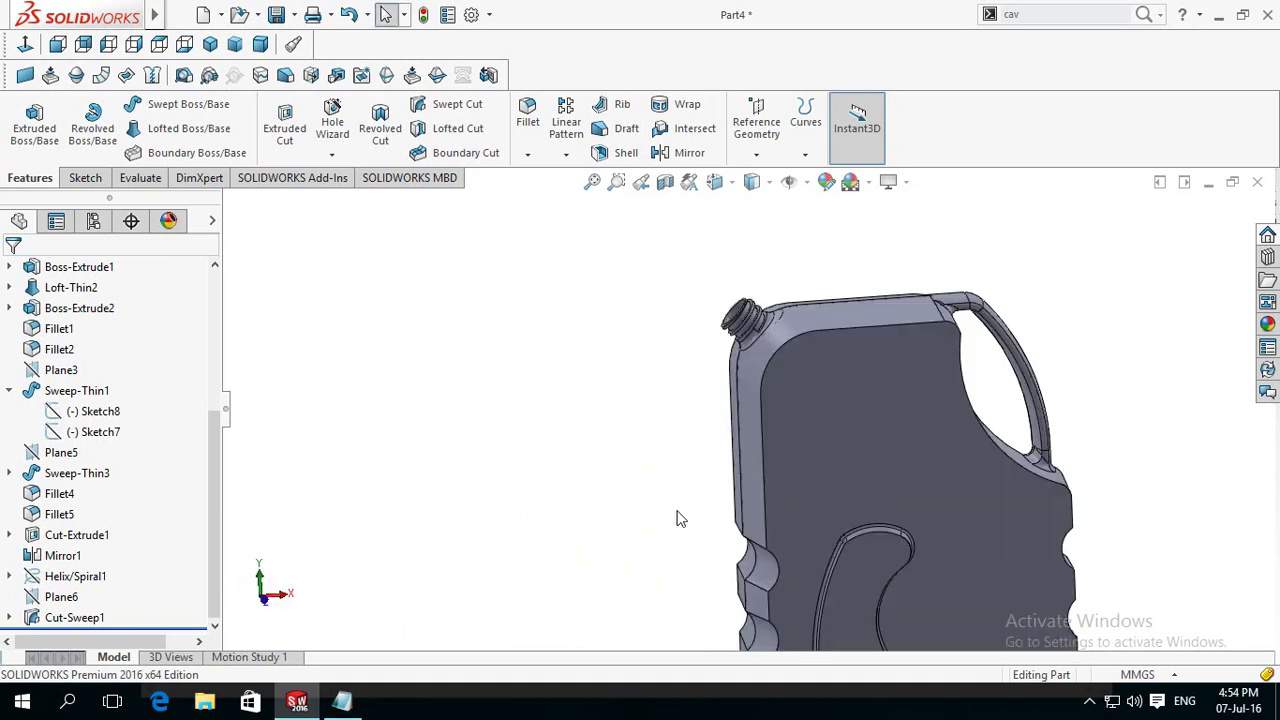
scroll(677, 518, "up", 2)
mouse_move(677, 526)
middle_mouse_down()
mouse_move(631, 503)
mouse_move(577, 534)
mouse_move(632, 562)
mouse_move(631, 489)
mouse_move(691, 491)
mouse_move(710, 554)
middle_mouse_up()
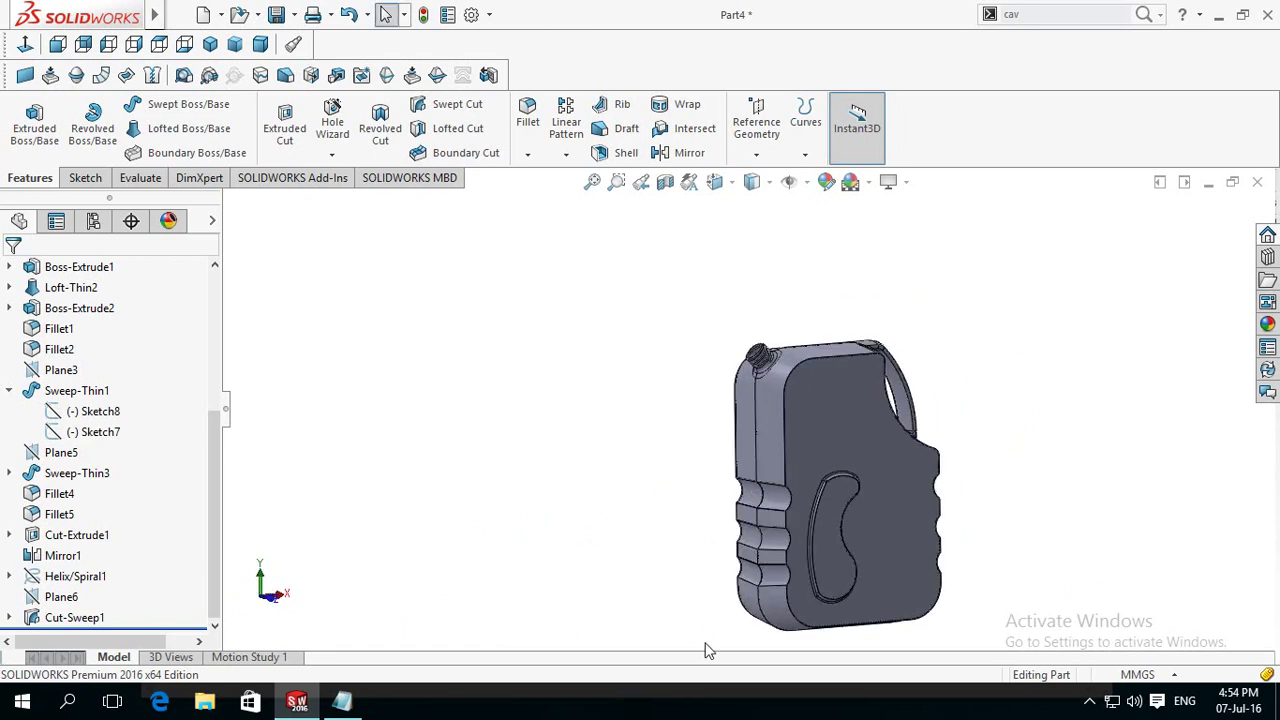
scroll(953, 622, "down", 1)
scroll(955, 622, "down", 1)
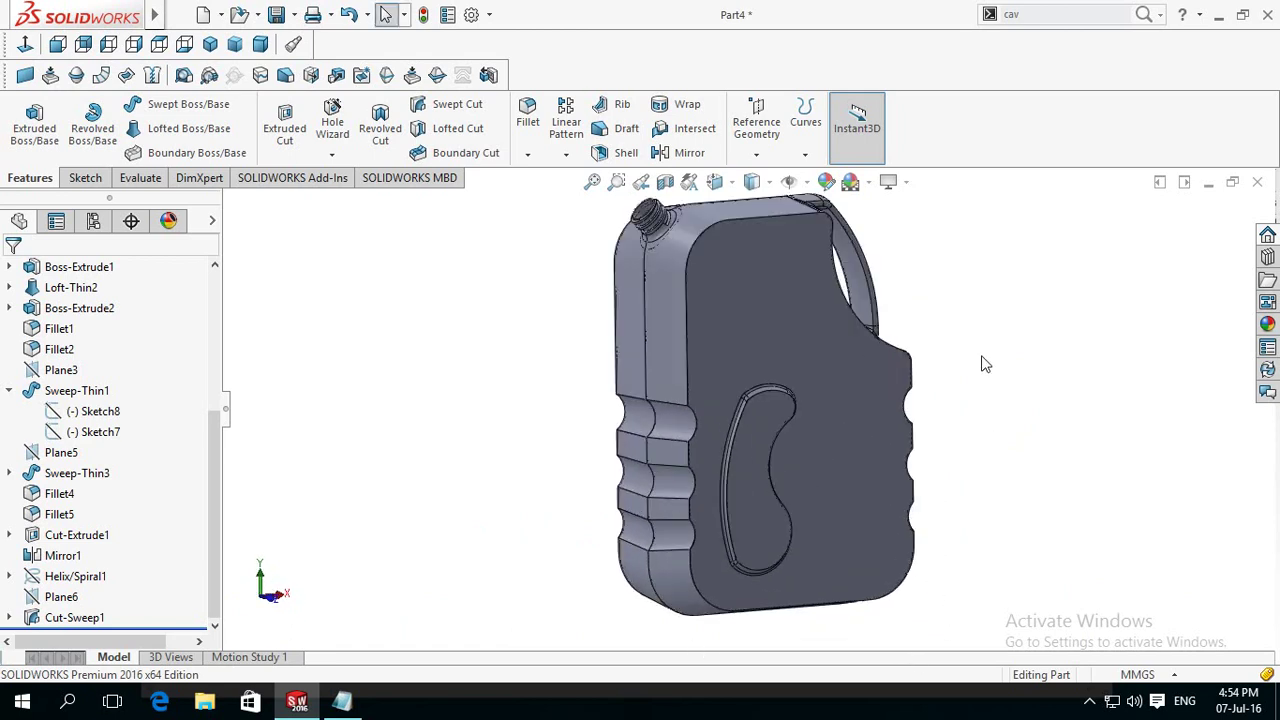
left_click(683, 240)
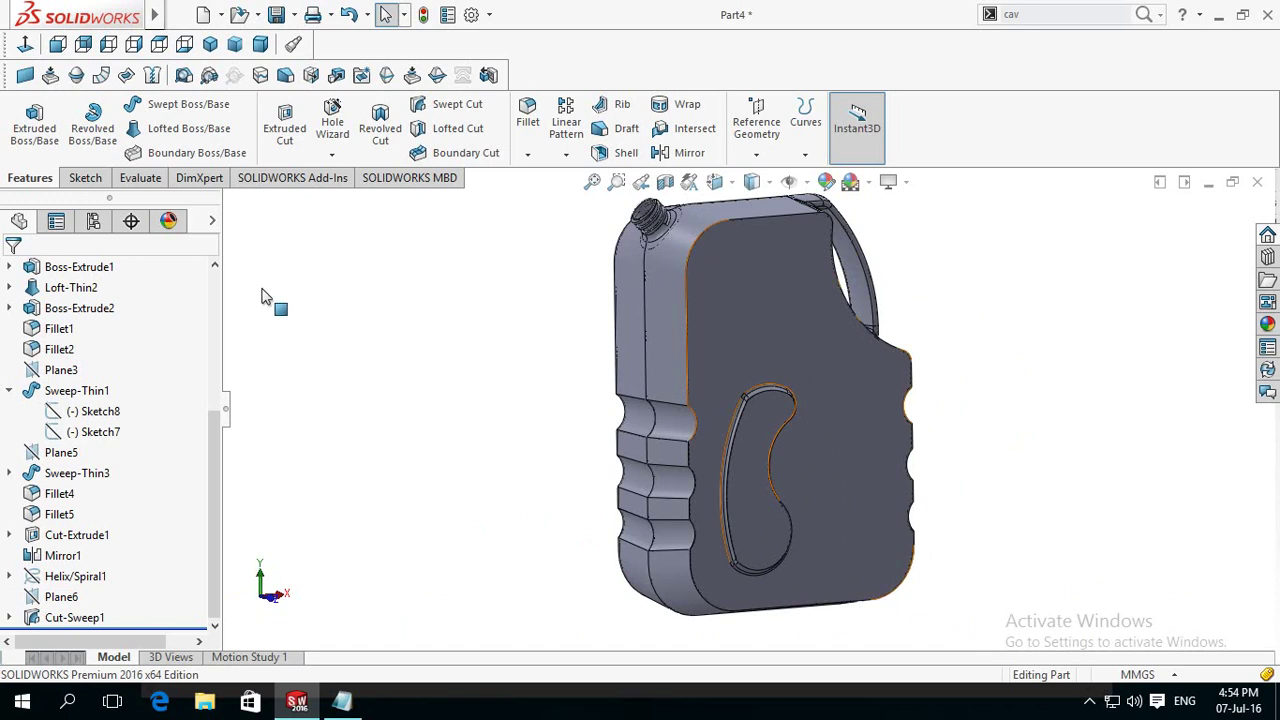
scroll(197, 313, "up", 5)
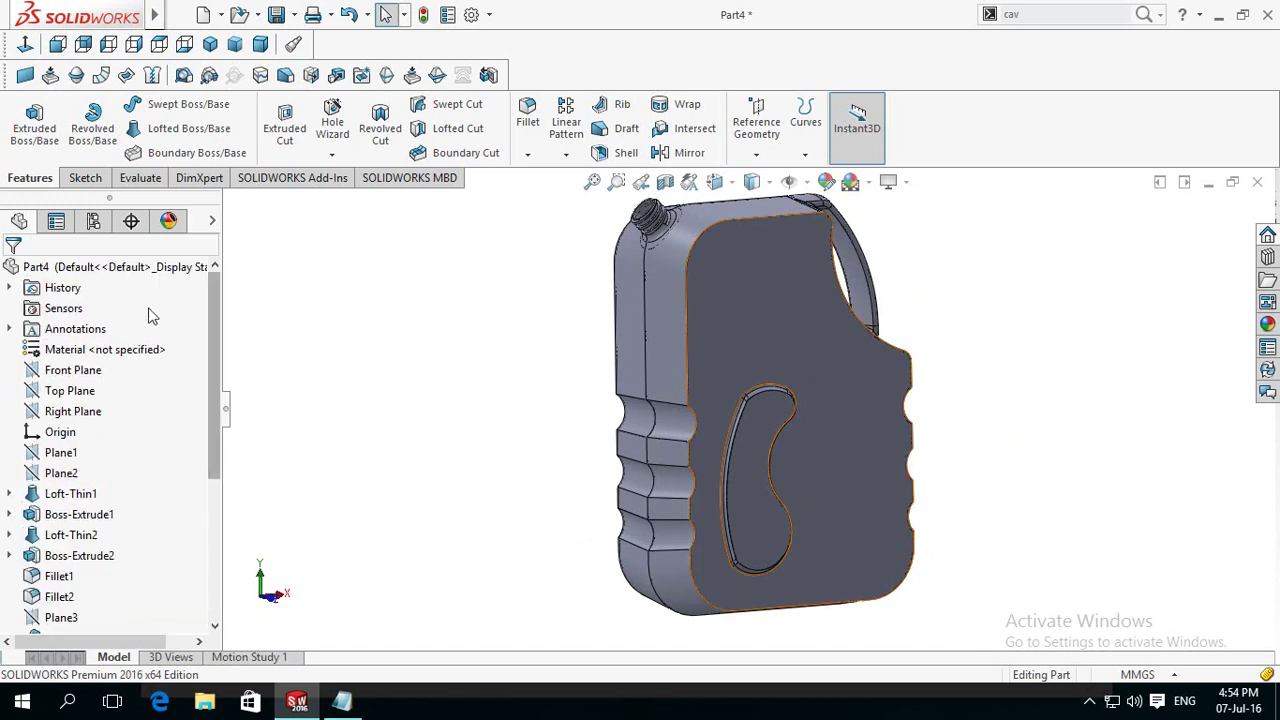
Step: Open the part's material editor and expand the Plastics category
right_click(140, 350)
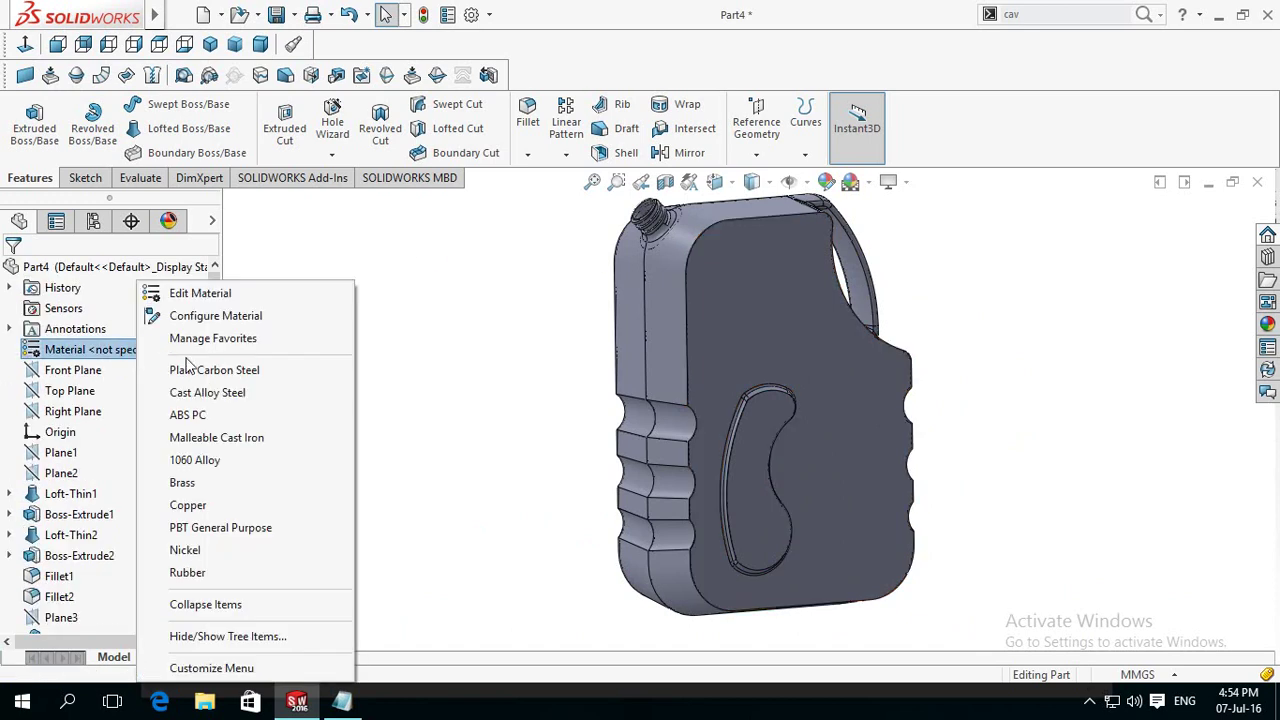
left_click(210, 295)
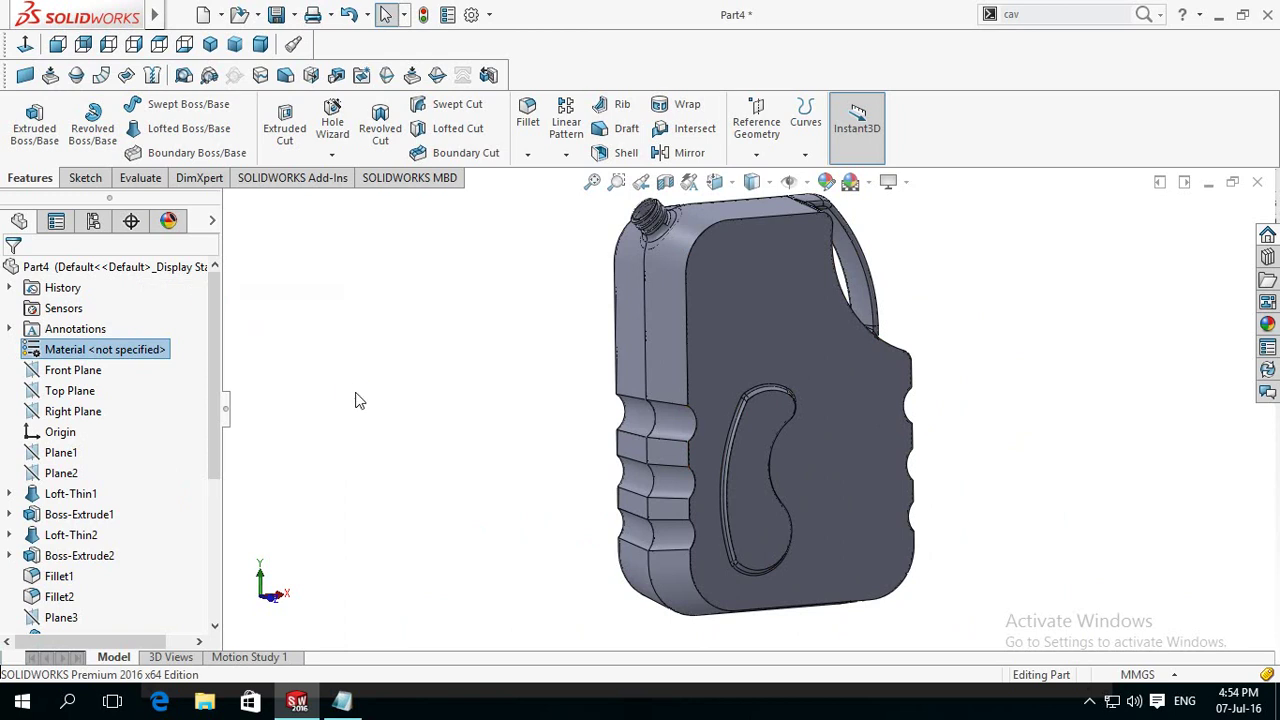
scroll(423, 448, "down", 2)
scroll(423, 448, "down", 4)
scroll(423, 448, "down", 2)
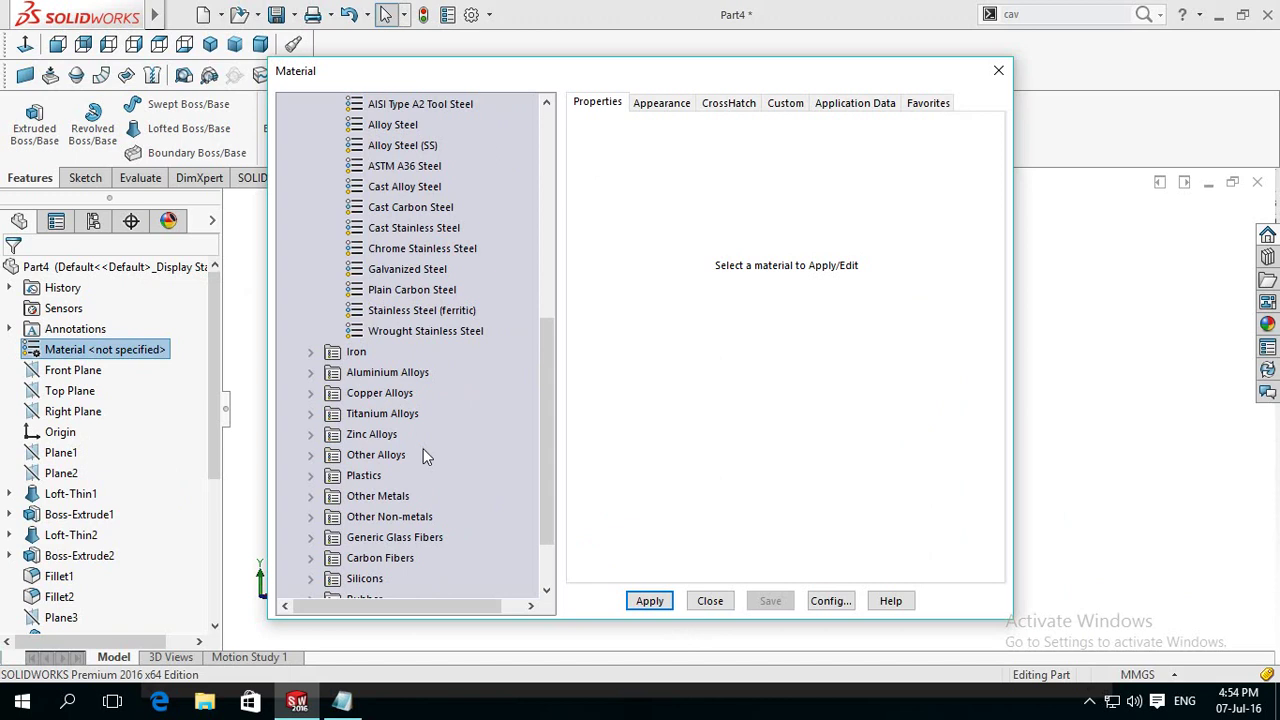
scroll(423, 452, "down", 1)
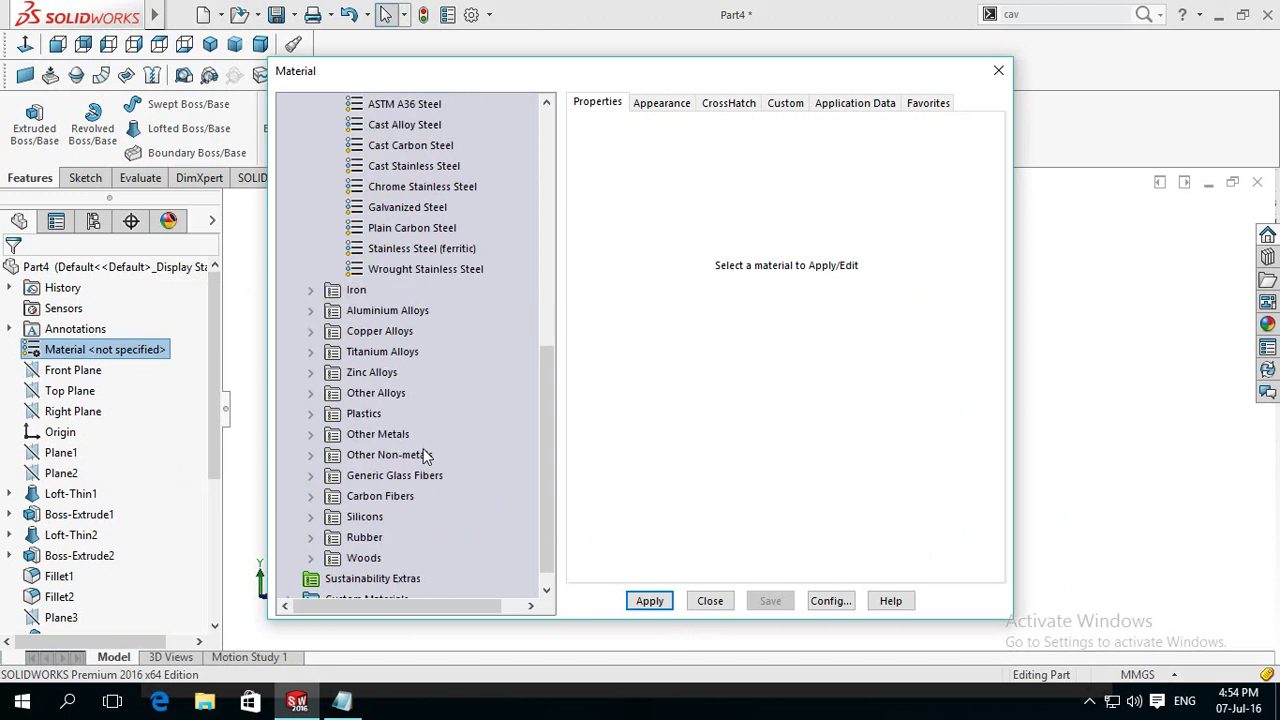
left_click(310, 413)
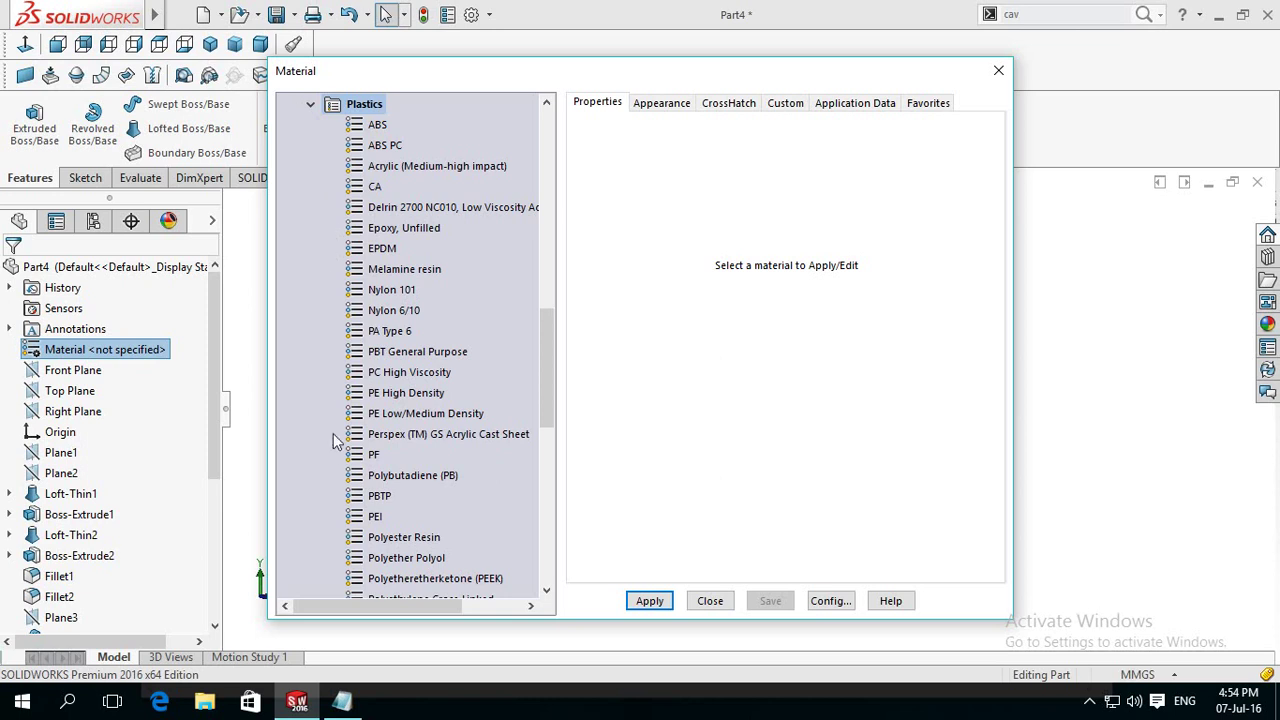
Step: Apply PVC Rigid as the part material and close the library
scroll(340, 454, "down", 1)
scroll(320, 475, "down", 1)
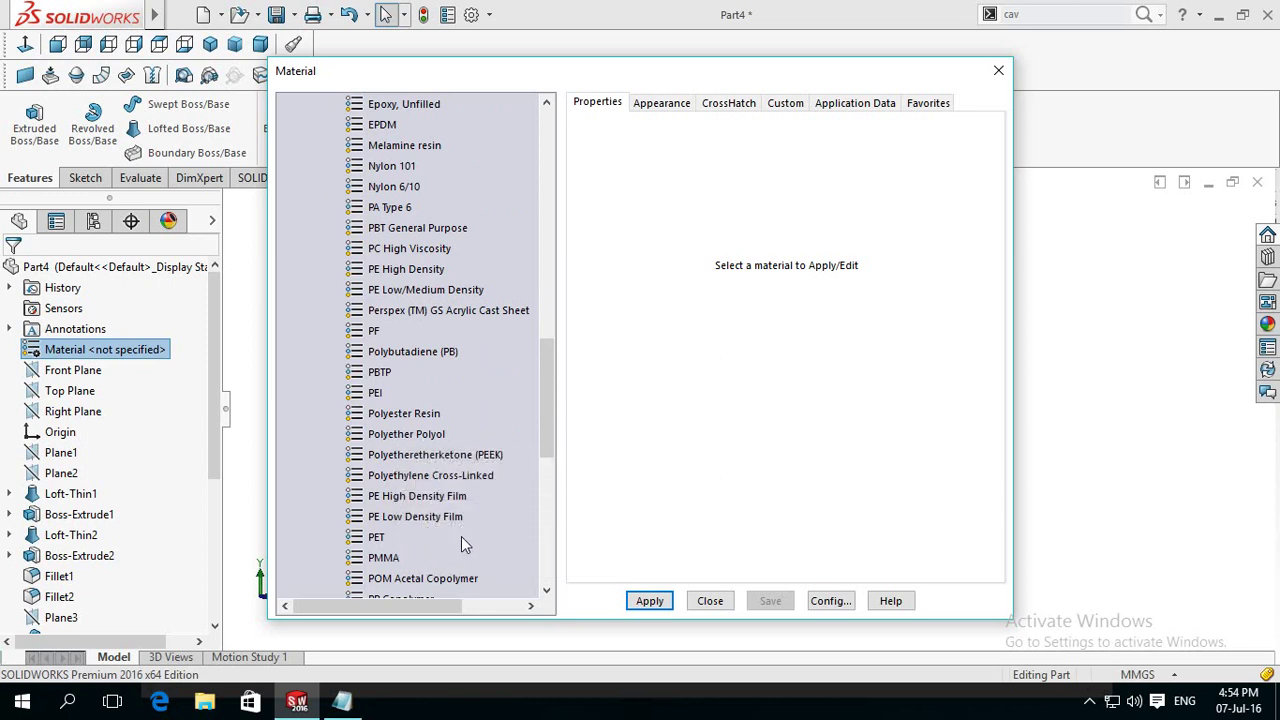
scroll(463, 544, "down", 2)
scroll(463, 544, "down", 1)
scroll(463, 544, "down", 1)
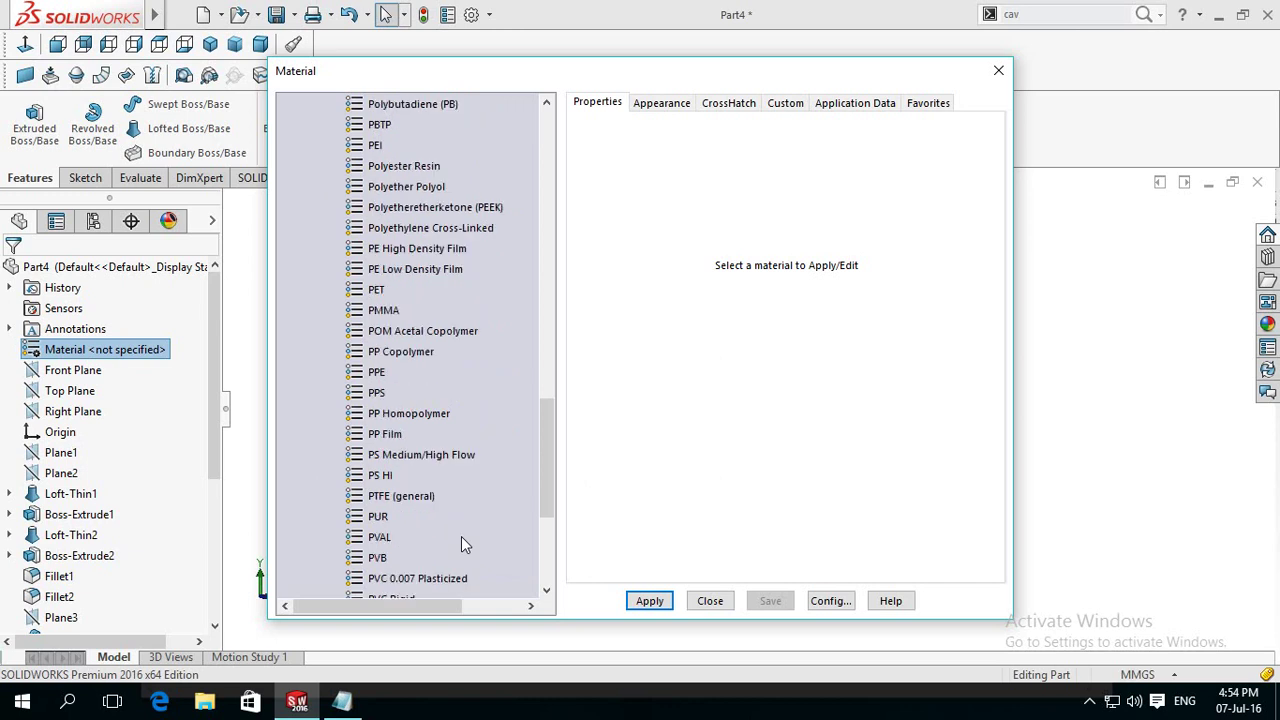
scroll(461, 536, "down", 1)
scroll(461, 536, "down", 1)
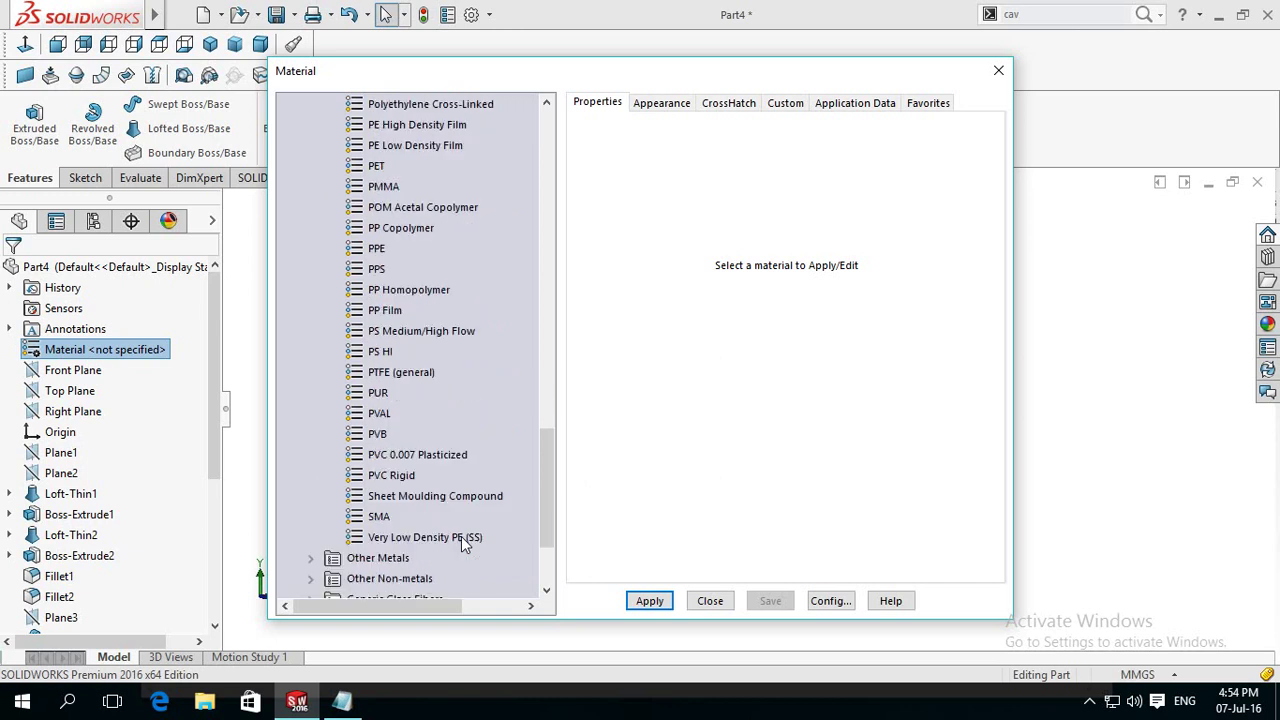
left_click(392, 476)
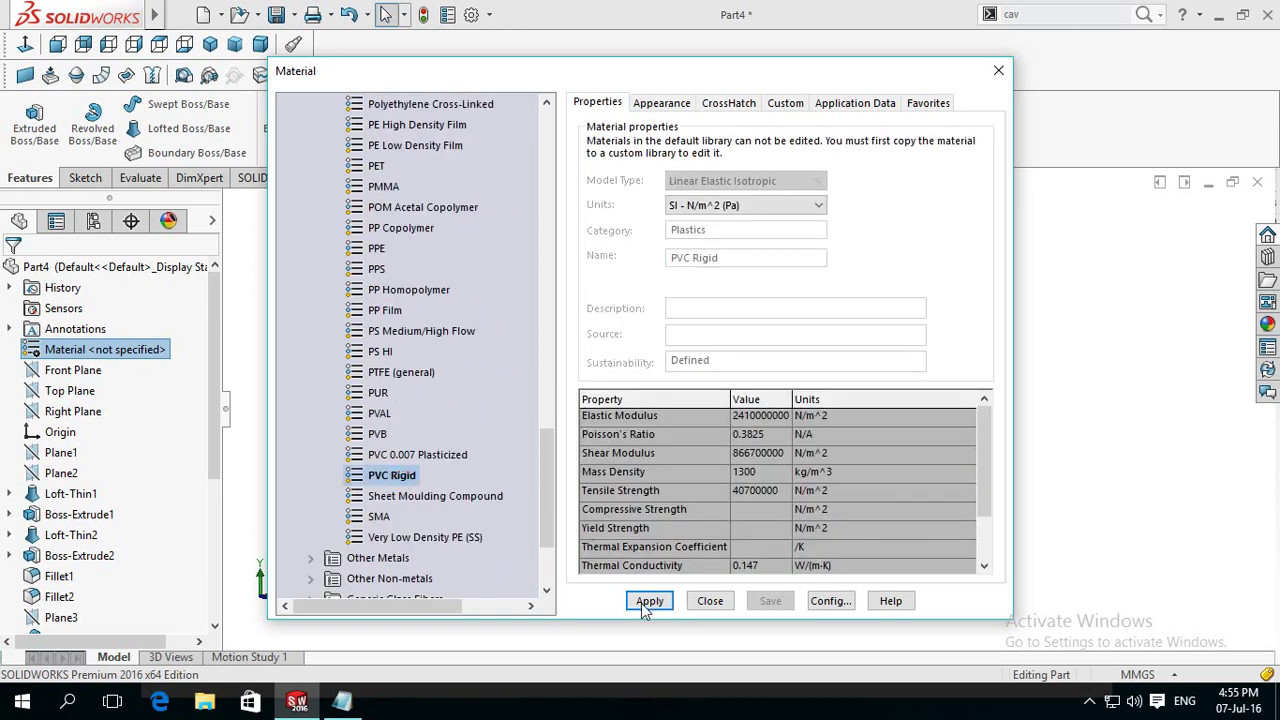
left_click(710, 602)
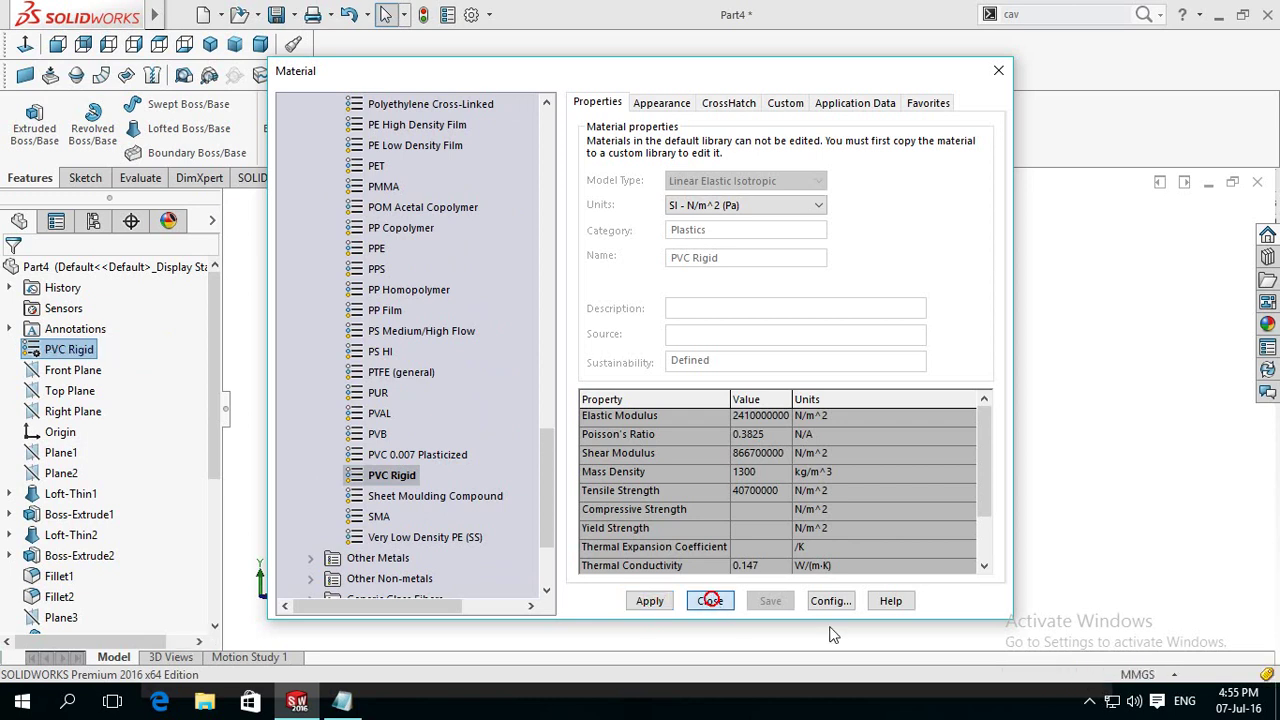
Step: Give the jerry-can's large side face a face-level blue appearance (RGB 128, 128, 255)
mouse_move(1017, 452)
middle_mouse_down()
mouse_move(957, 437)
mouse_move(1063, 434)
mouse_move(1041, 441)
middle_mouse_up()
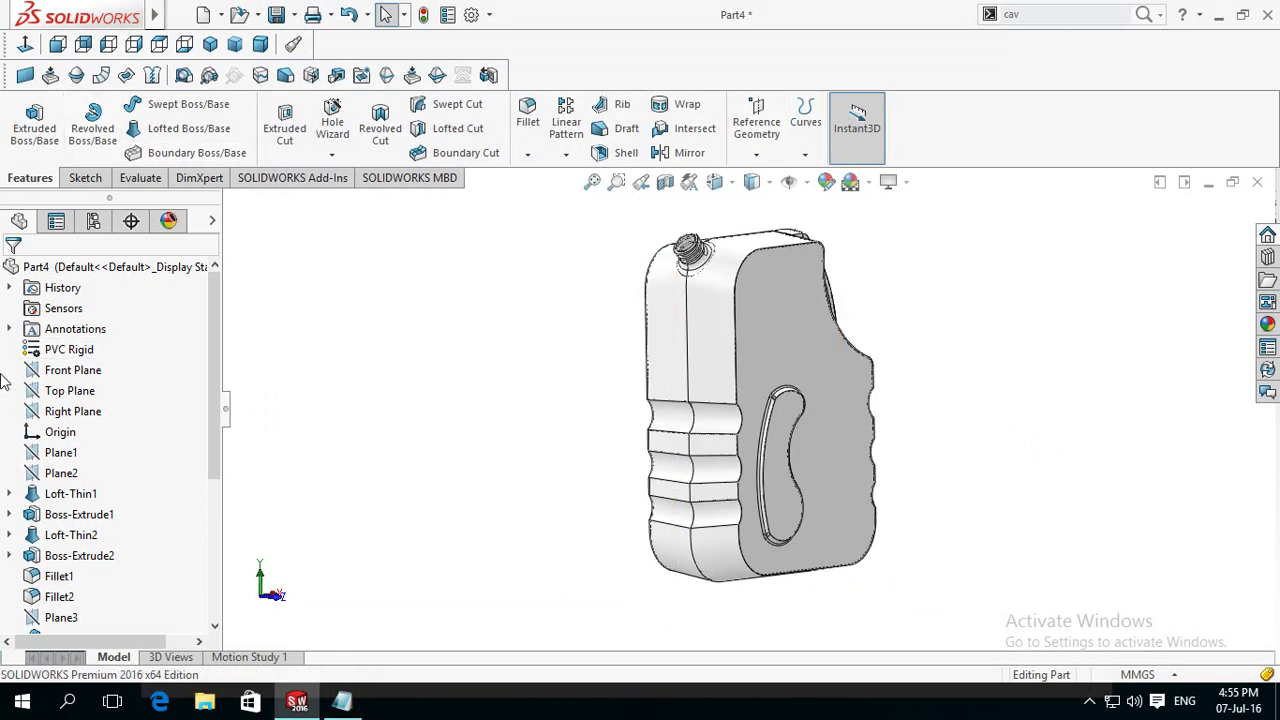
mouse_move(521, 416)
middle_mouse_down()
mouse_move(503, 409)
mouse_move(517, 414)
middle_mouse_up()
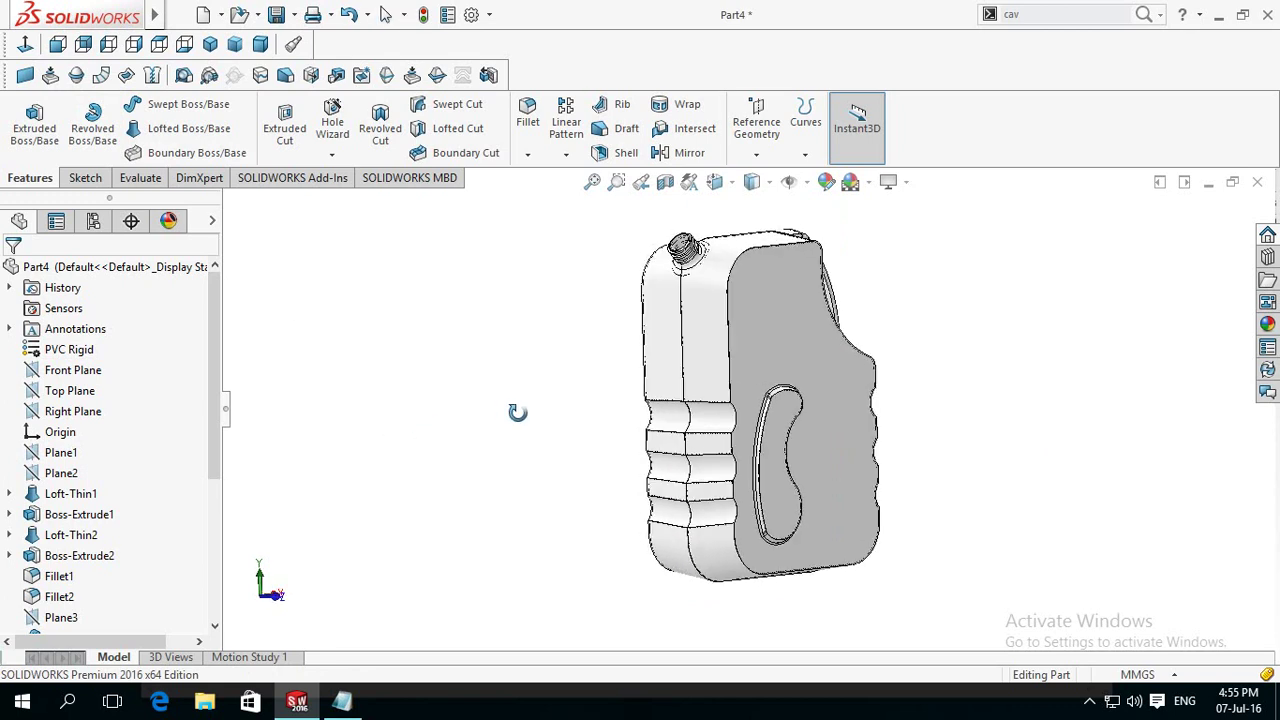
left_click(845, 540)
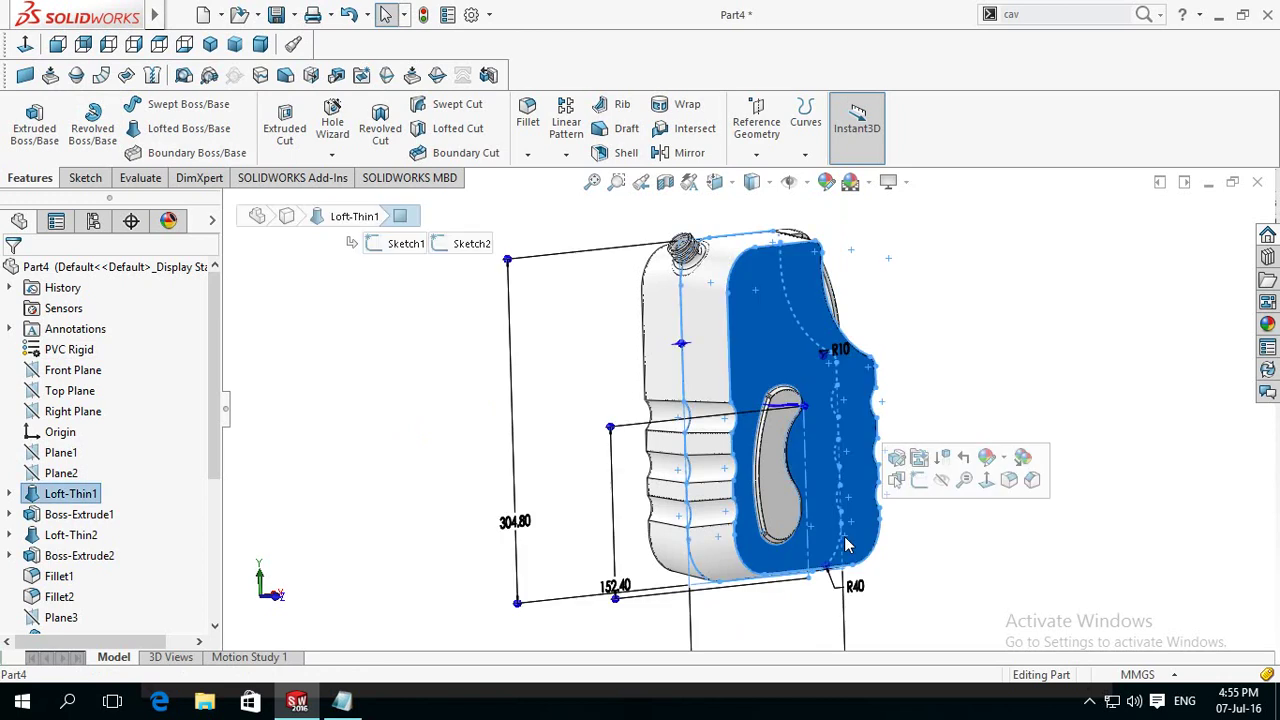
left_click(987, 457)
left_click(1000, 490)
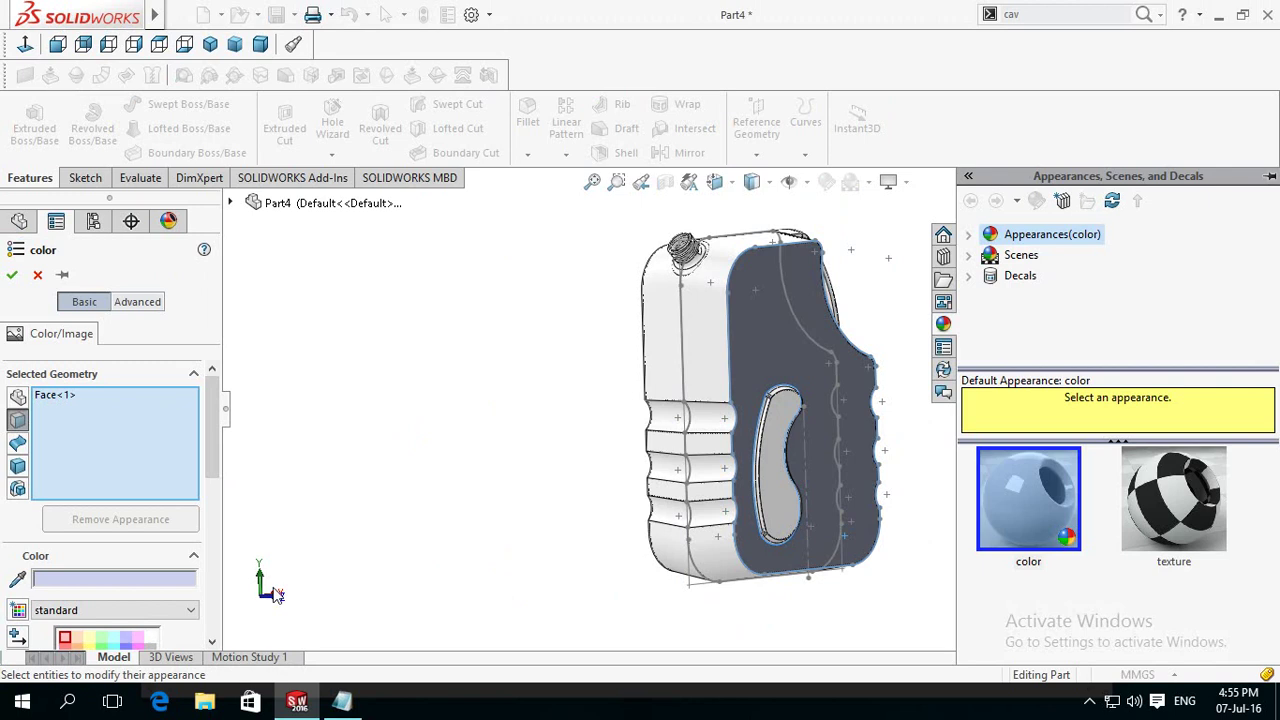
left_click_drag(214, 430, 214, 525)
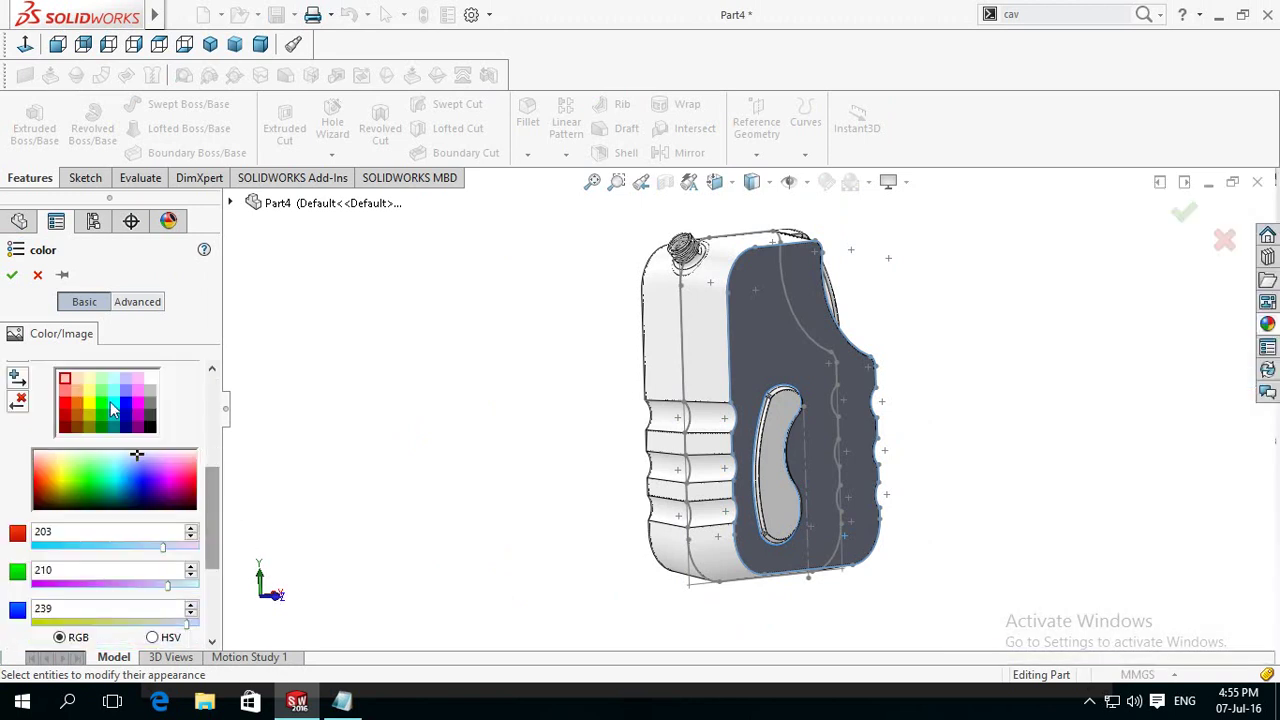
left_click(124, 394)
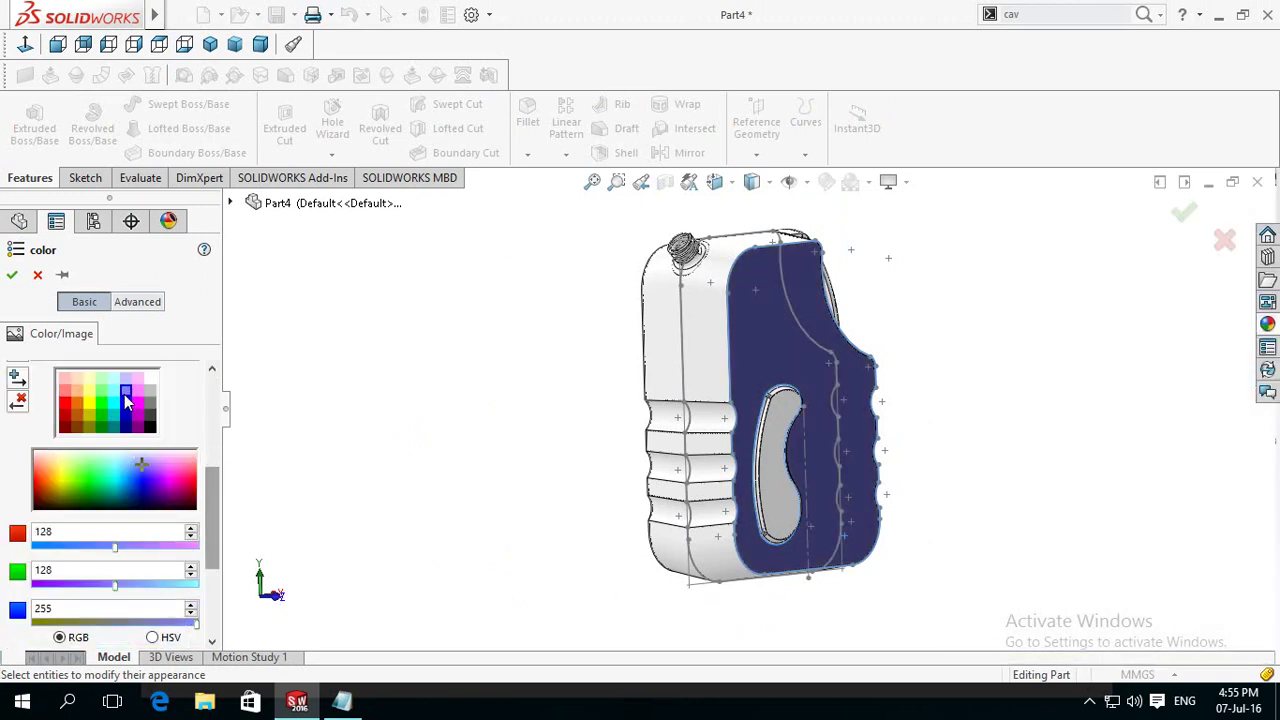
Step: Add the opposite side face and three grip bands to the blue colouring
middle_click_drag(363, 408, 451, 429)
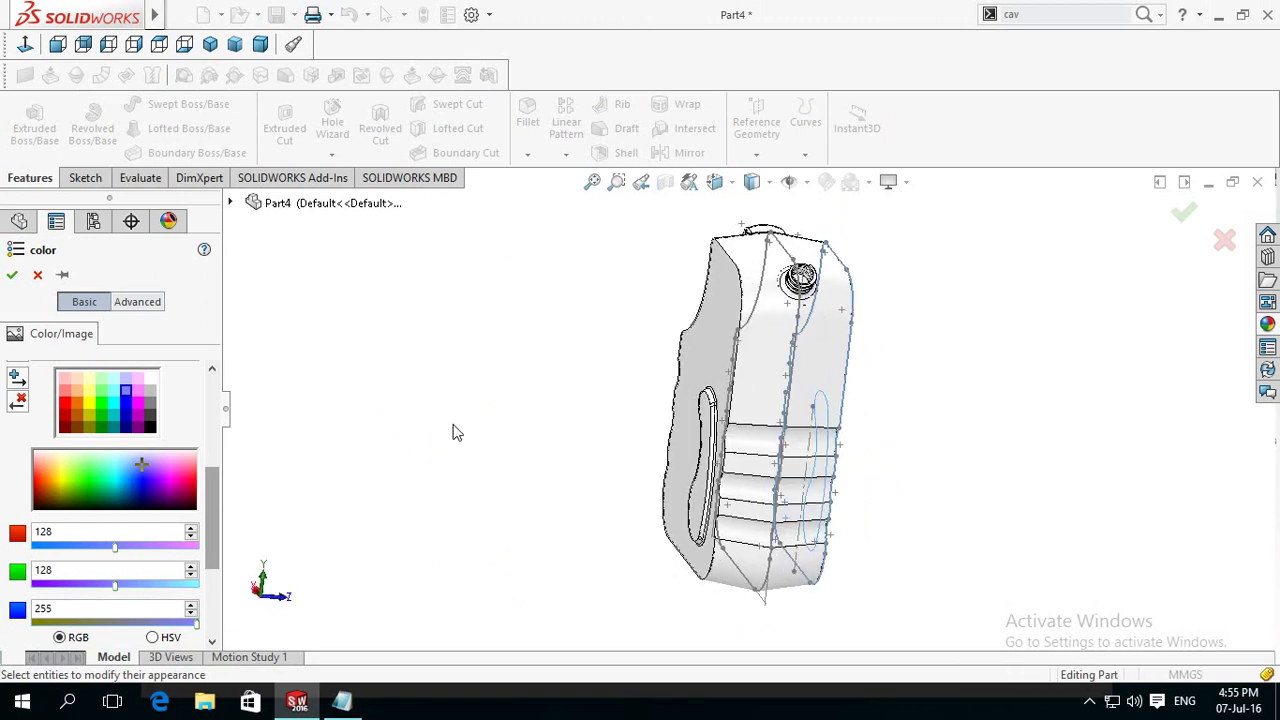
left_click(688, 376)
mouse_move(594, 438)
middle_mouse_down()
mouse_move(569, 417)
mouse_move(512, 408)
middle_mouse_up()
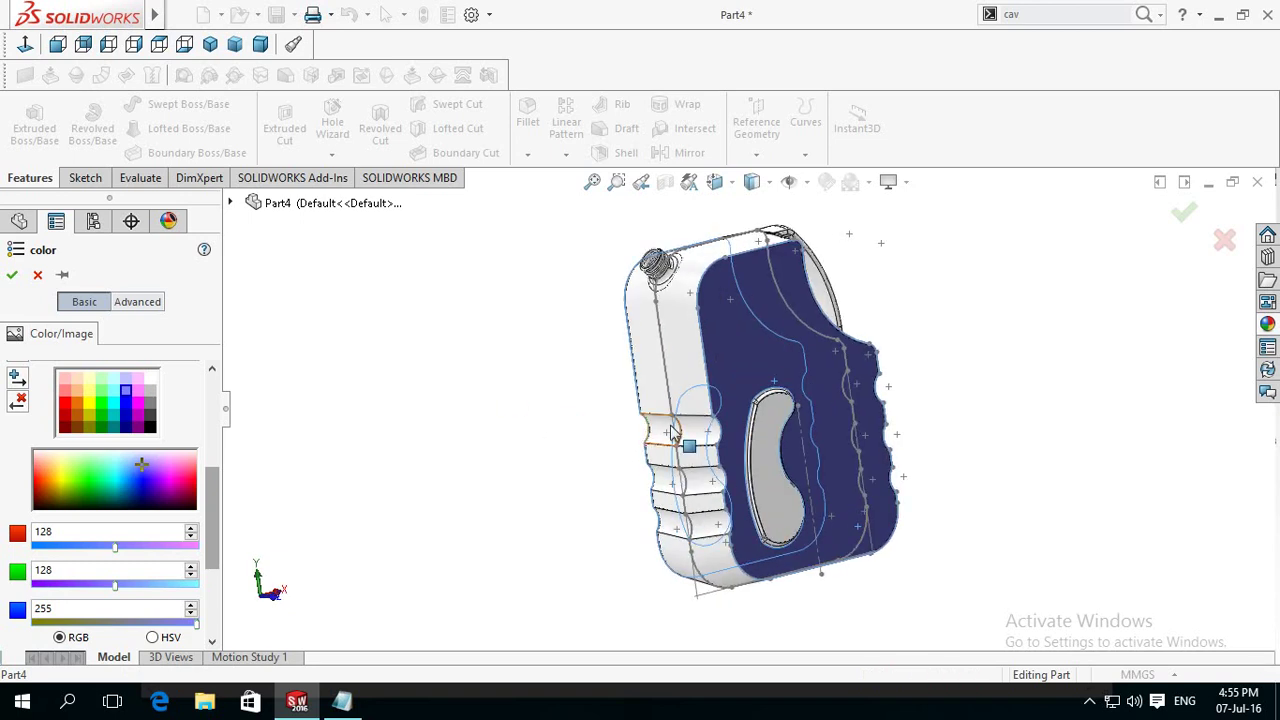
left_click(702, 437)
left_click(705, 489)
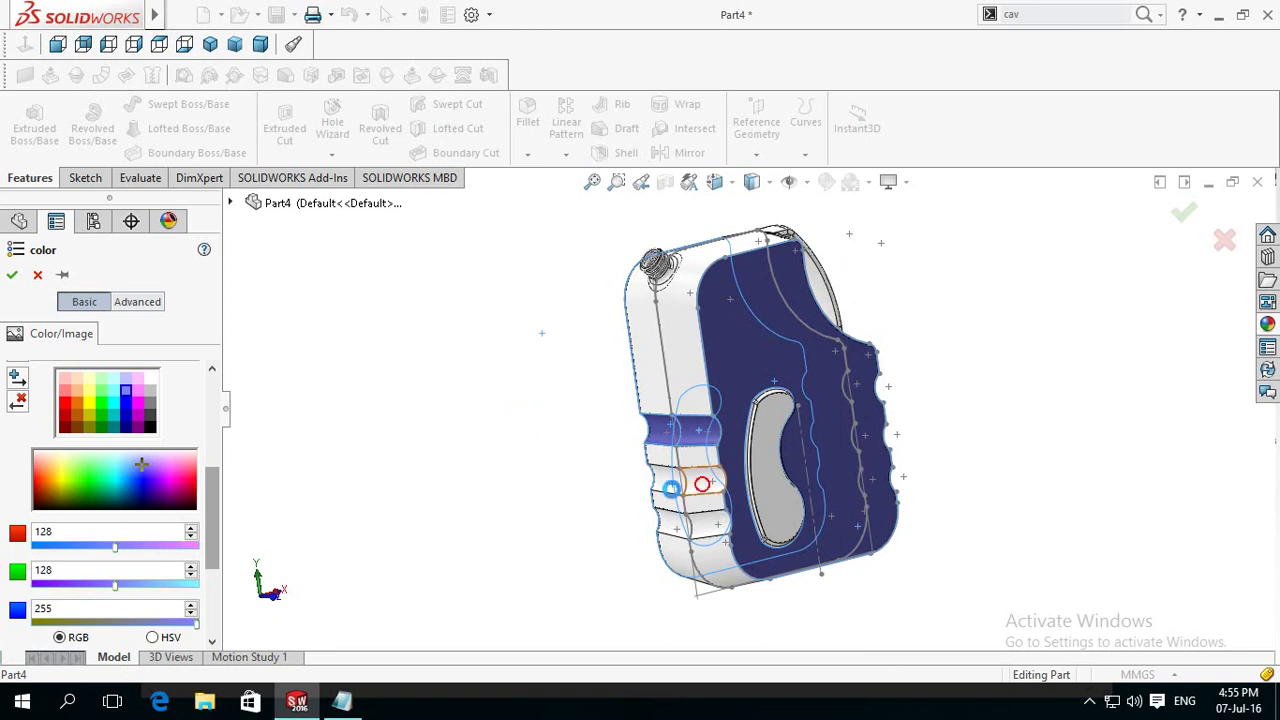
left_click(667, 482)
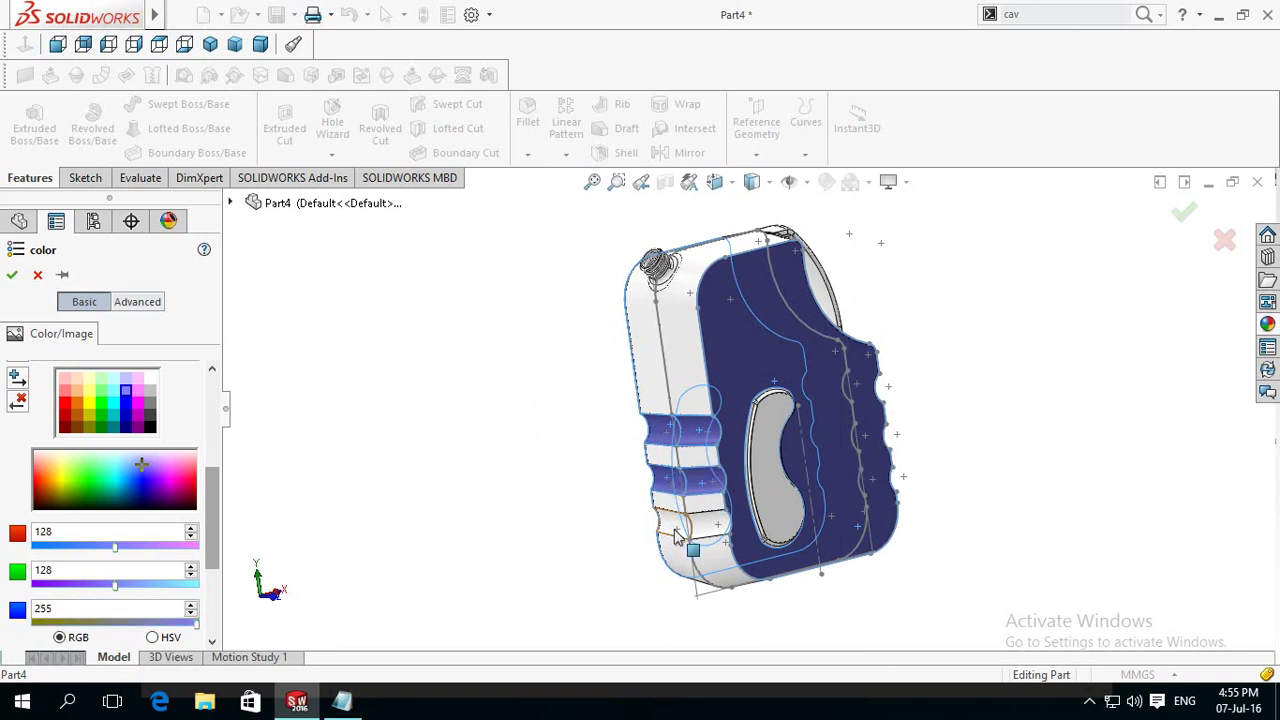
left_click(678, 524)
Step: Colour the three grip bands on the handle side blue and confirm the appearance
mouse_move(571, 557)
middle_mouse_down()
mouse_move(479, 544)
mouse_move(500, 535)
middle_mouse_up()
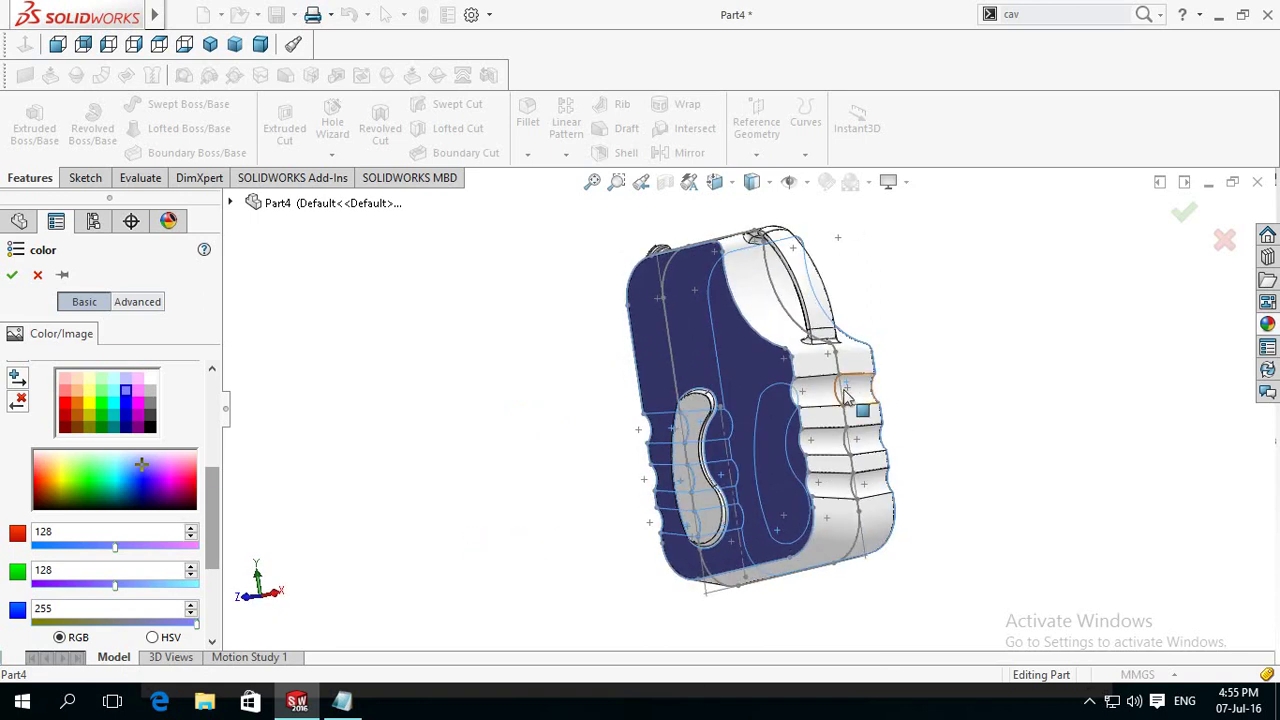
left_click(810, 396)
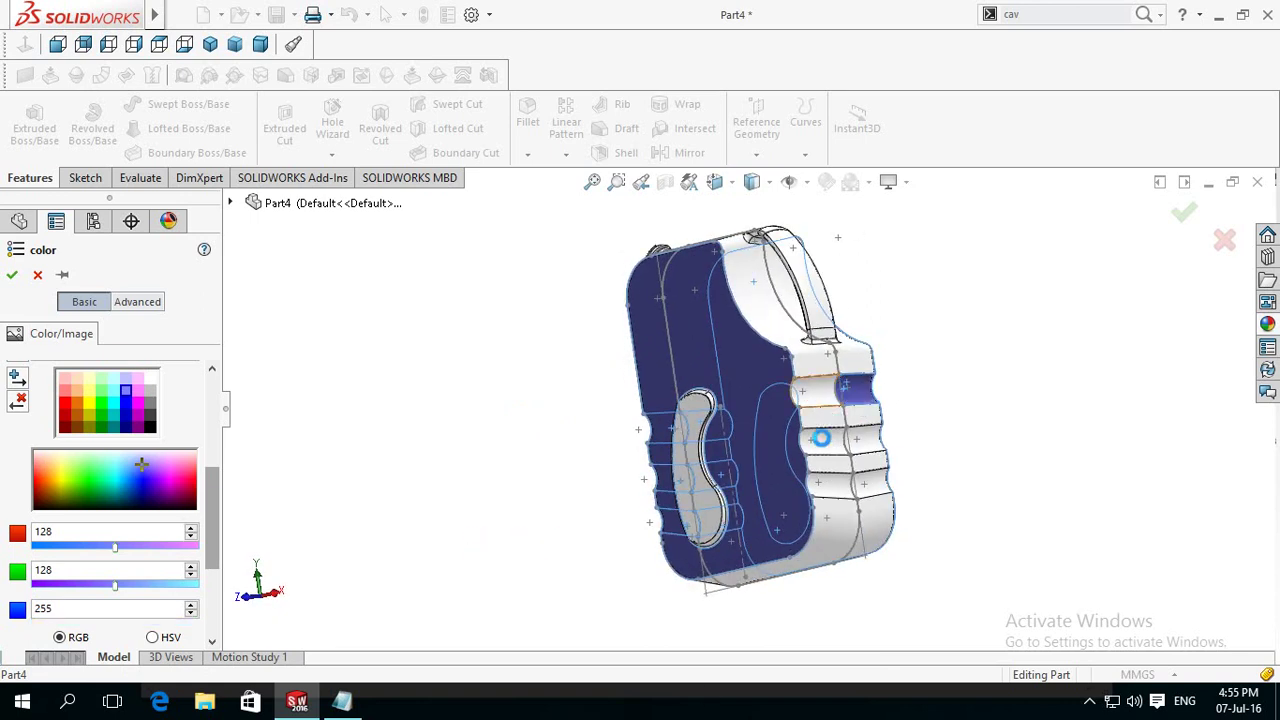
left_click(870, 446)
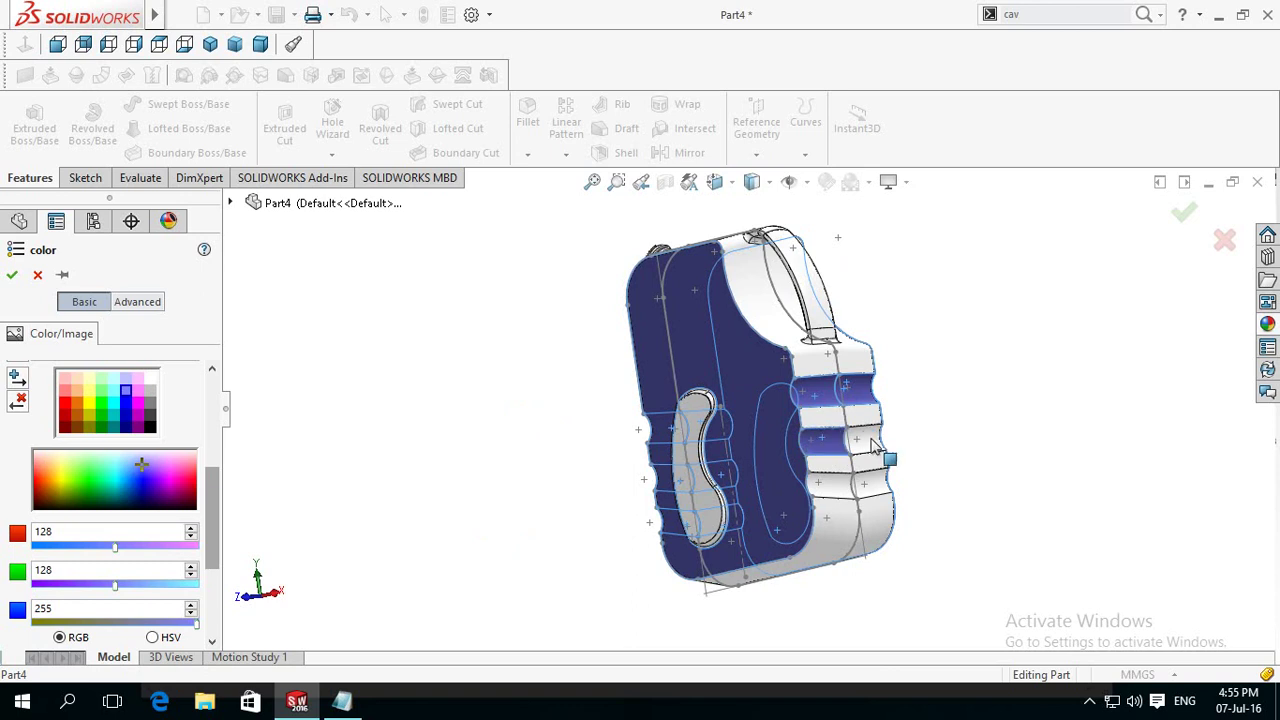
left_click(838, 484)
left_click(840, 490)
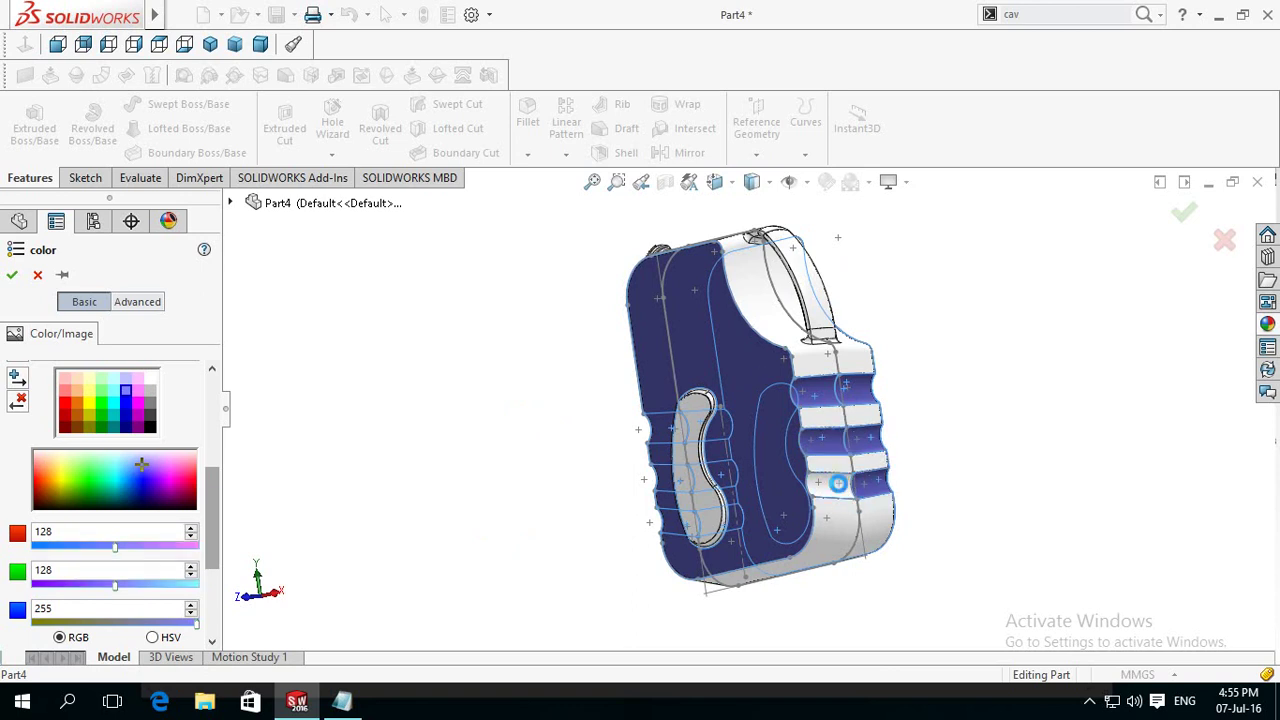
left_click(10, 276)
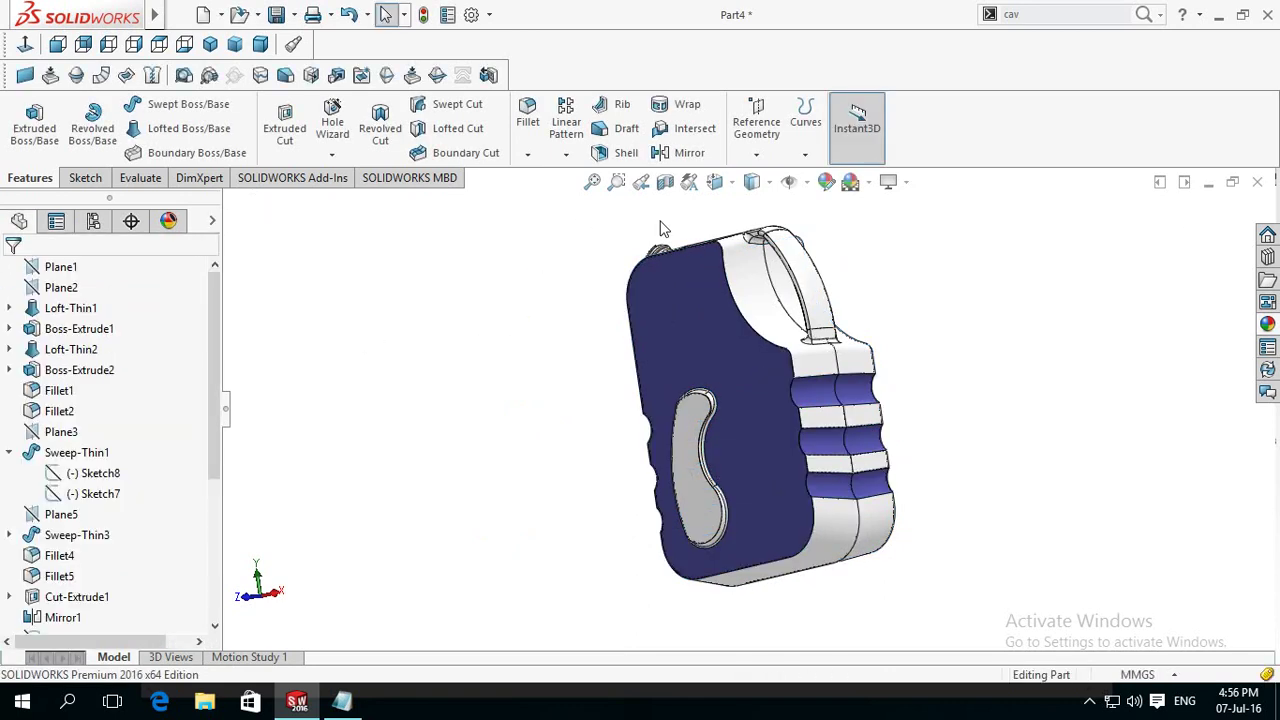
Step: Give the jerry-can's top face a face-level grey appearance
left_click(740, 288)
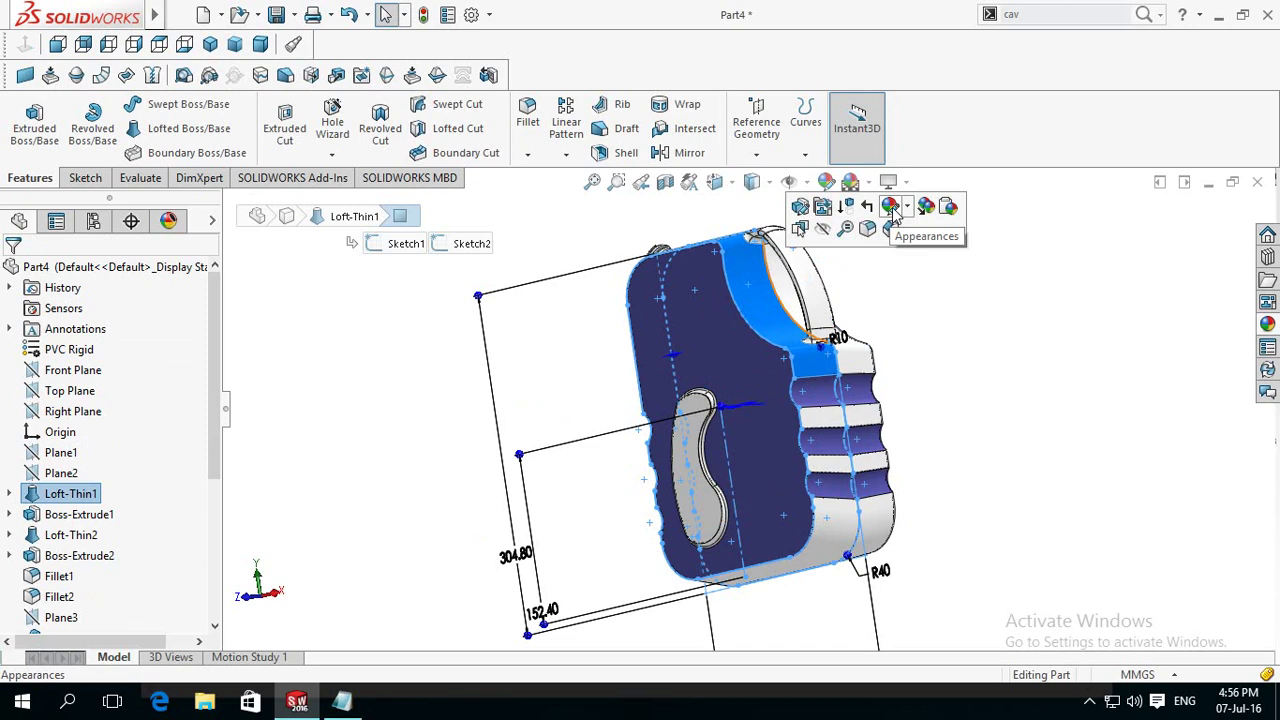
left_click(893, 214)
left_click(900, 251)
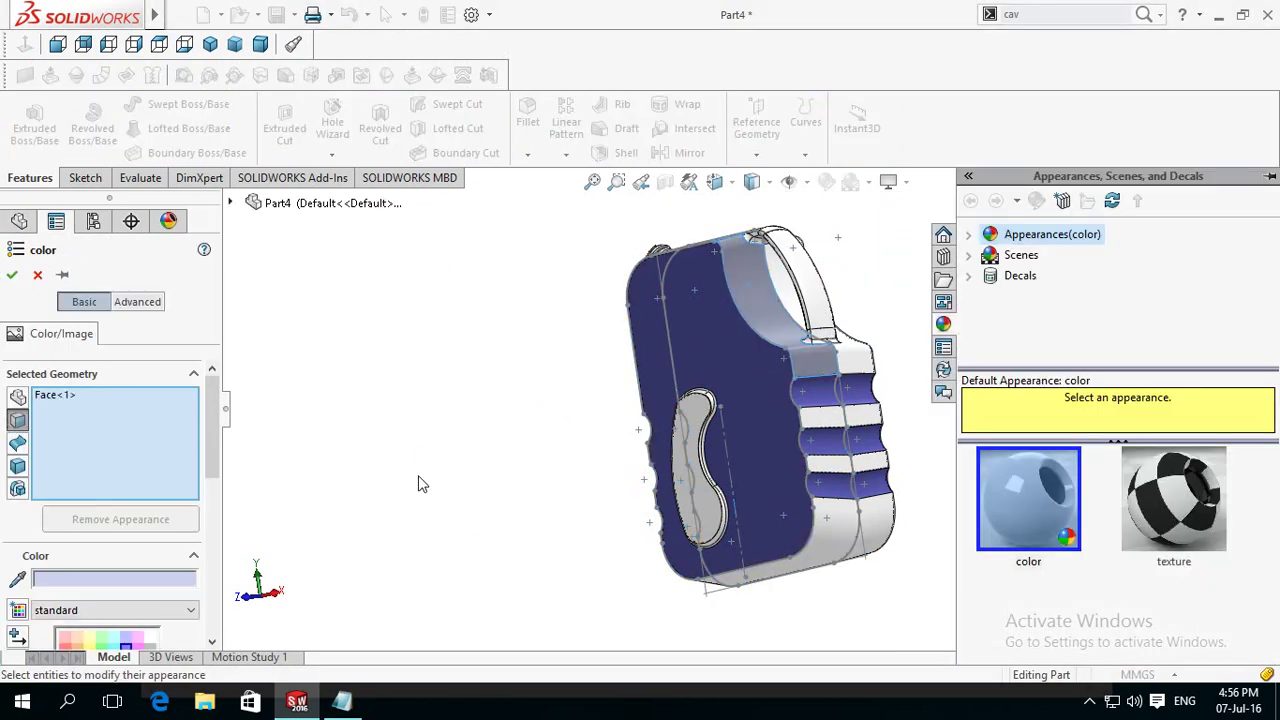
left_click_drag(214, 456, 218, 529)
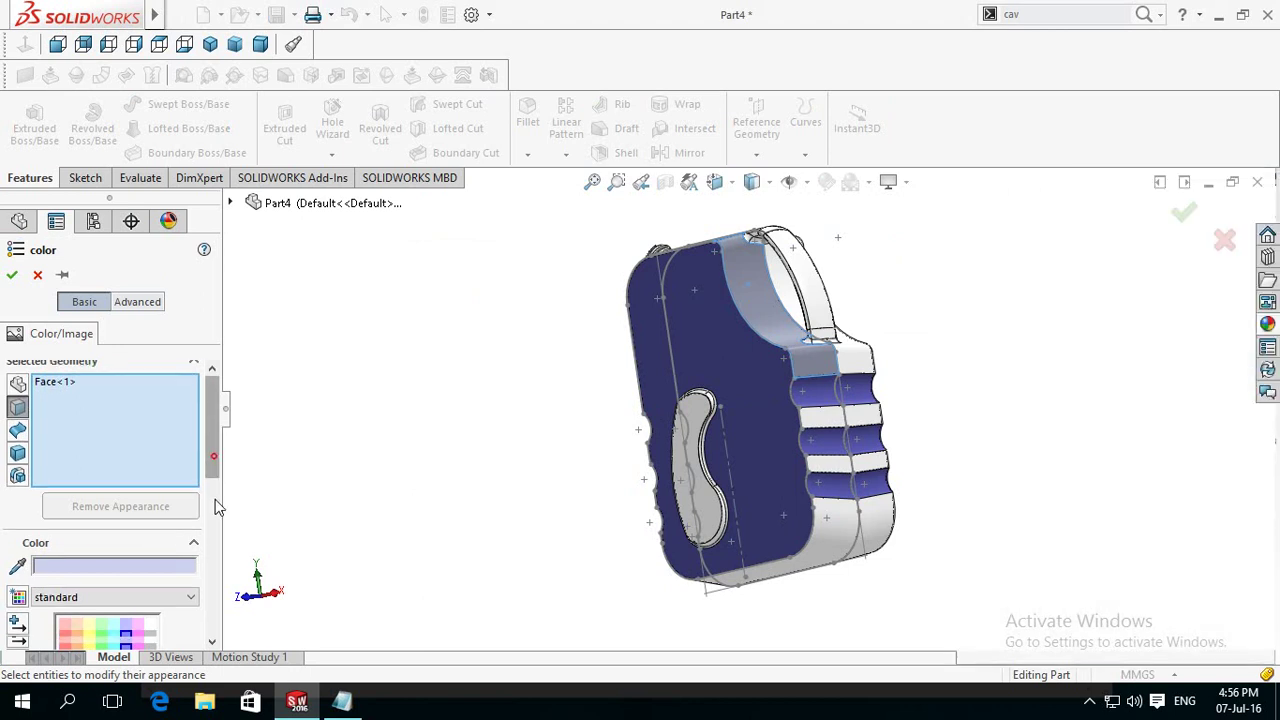
left_click(150, 467)
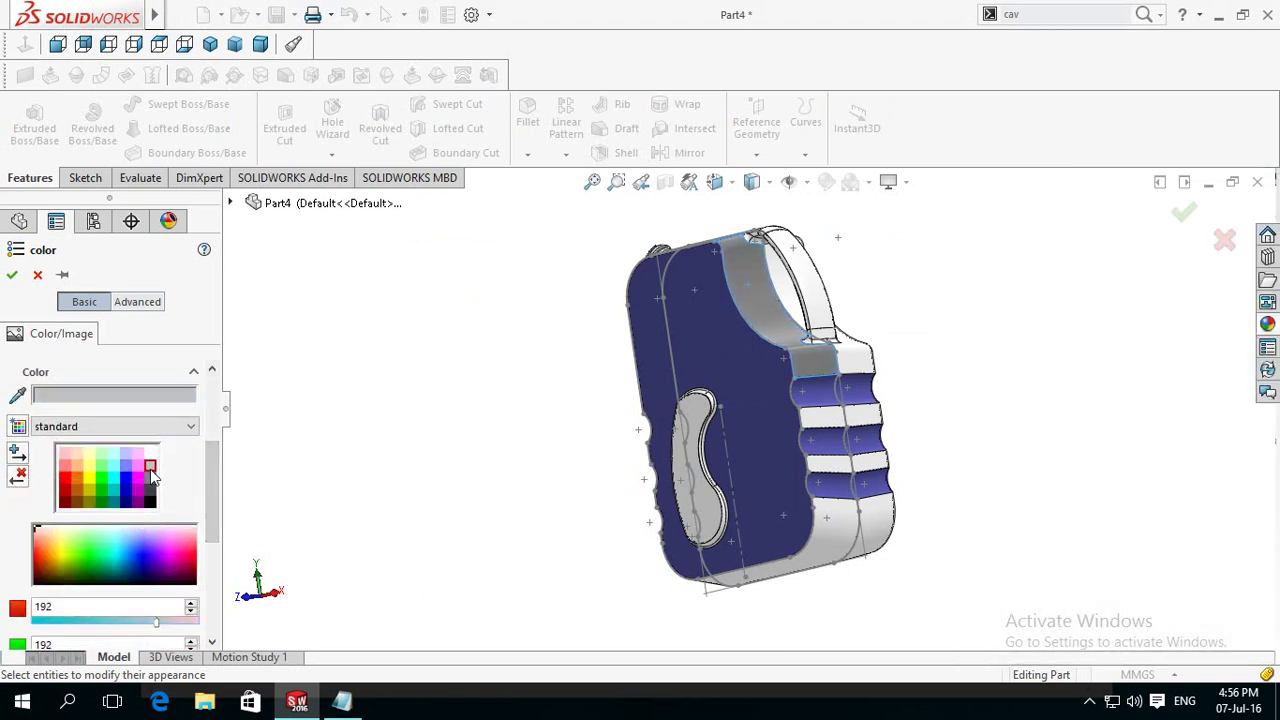
Step: Add the inner curved handle face, three grip bands and the handle recess to the grey colouring
mouse_move(376, 424)
middle_mouse_down()
mouse_move(309, 449)
mouse_move(289, 489)
mouse_move(440, 391)
mouse_move(392, 385)
mouse_move(512, 328)
middle_mouse_up()
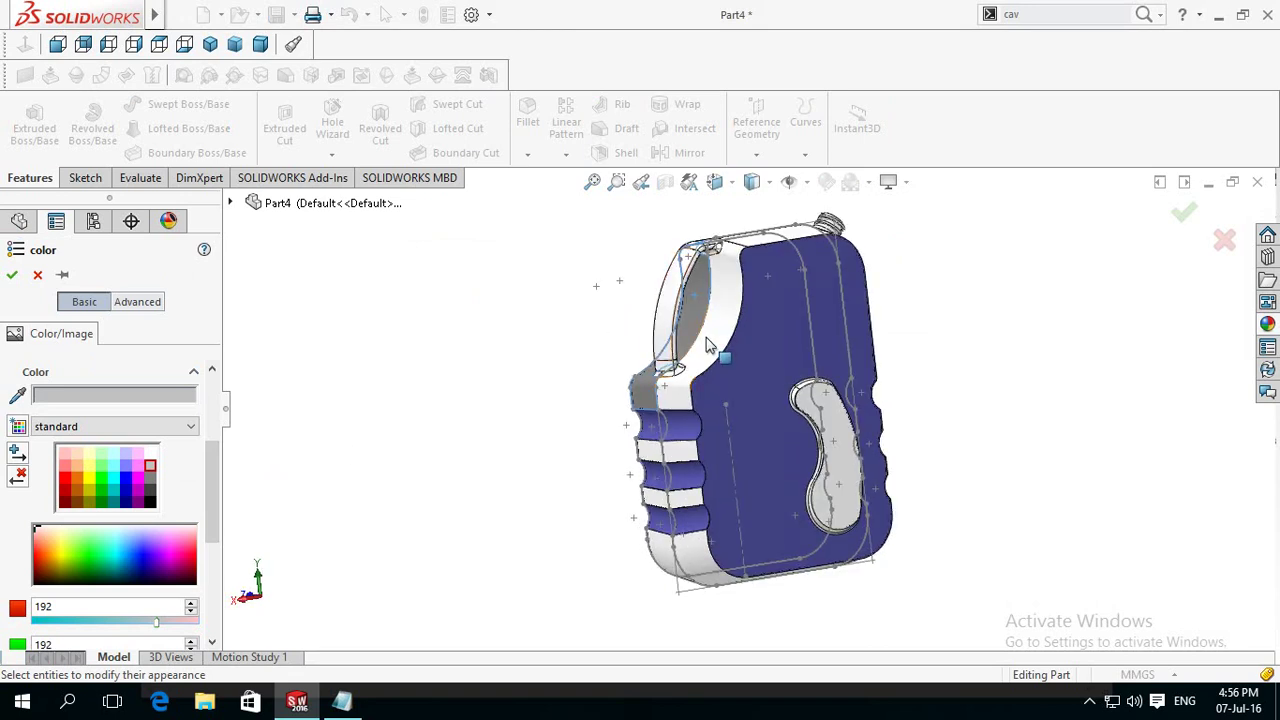
left_click(718, 346)
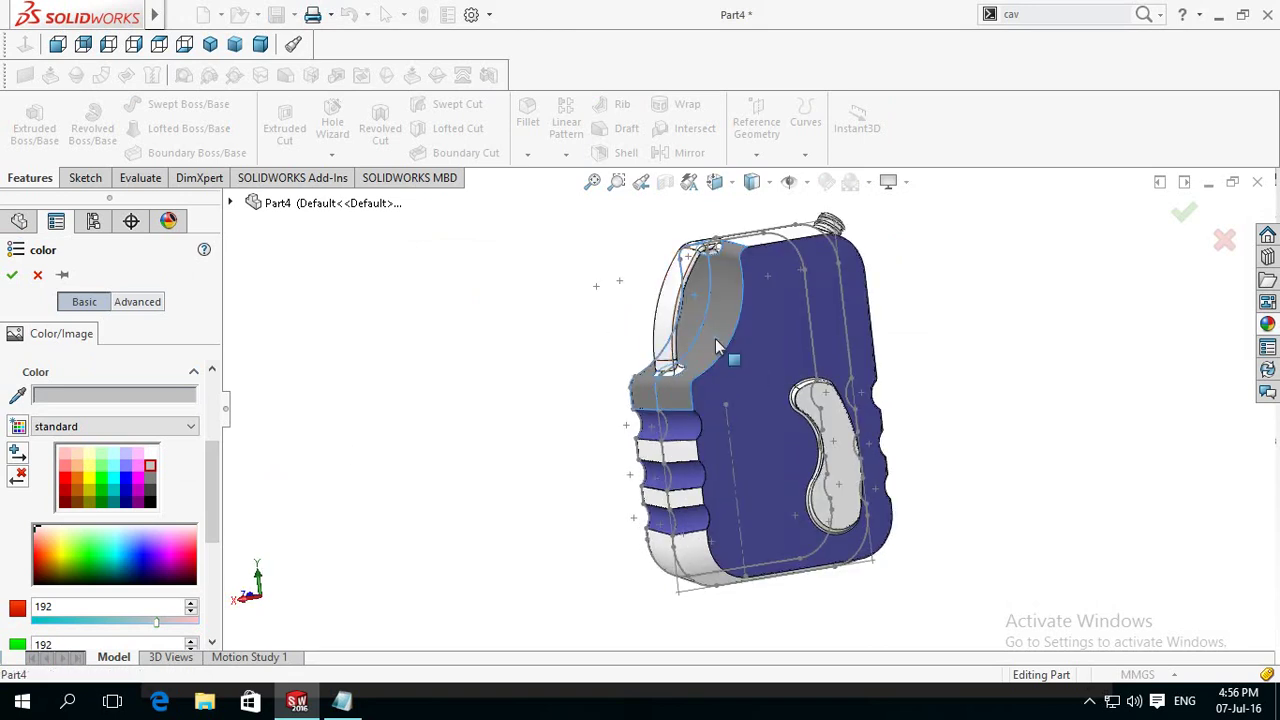
left_click(652, 454)
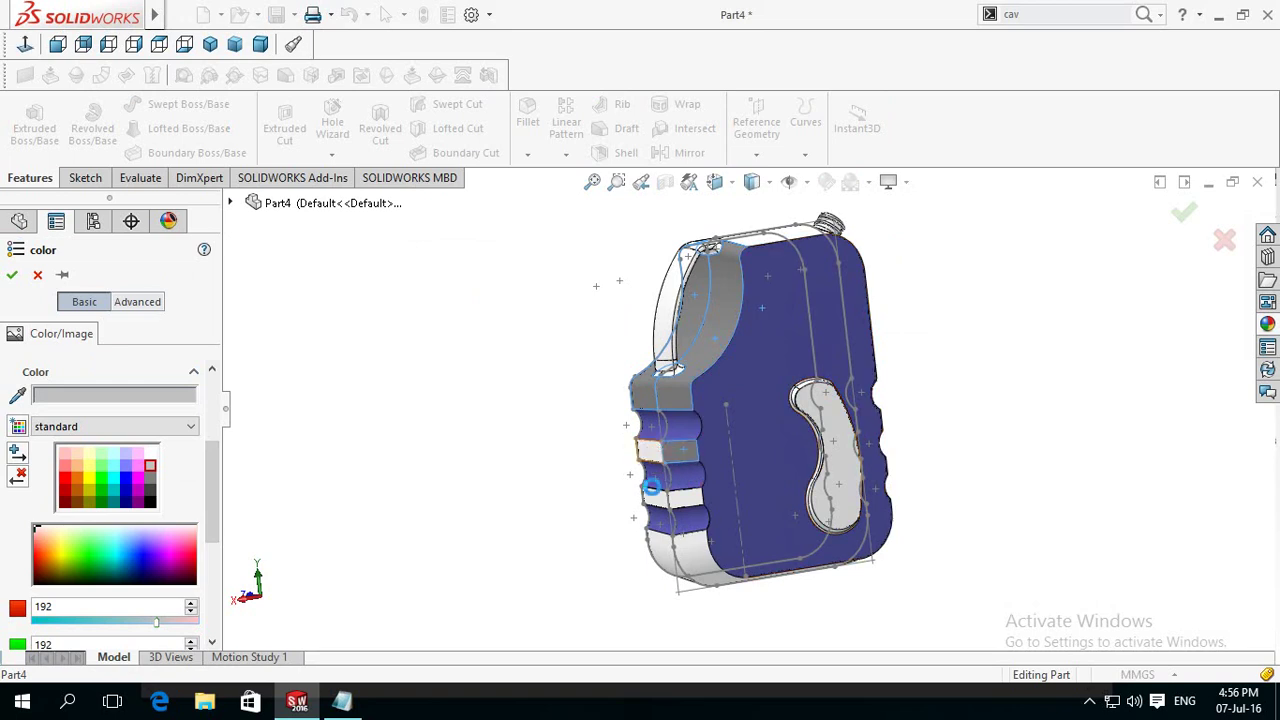
left_click(681, 498)
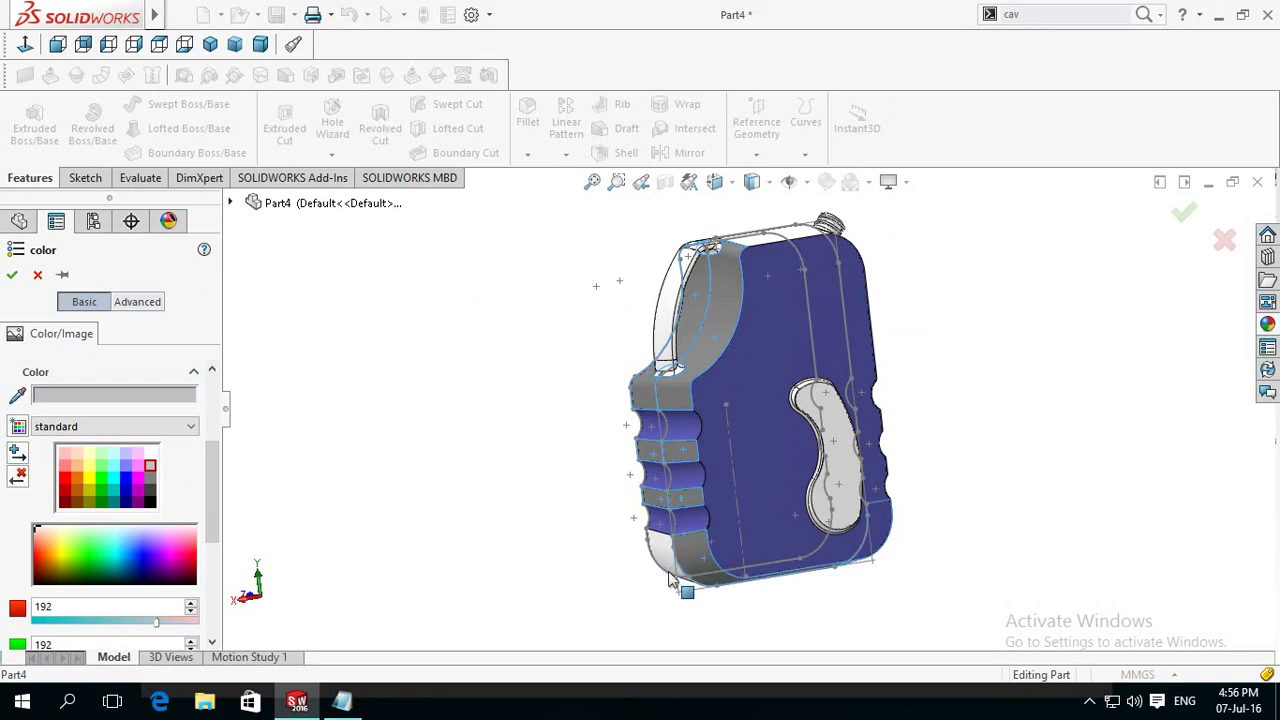
left_click(667, 553)
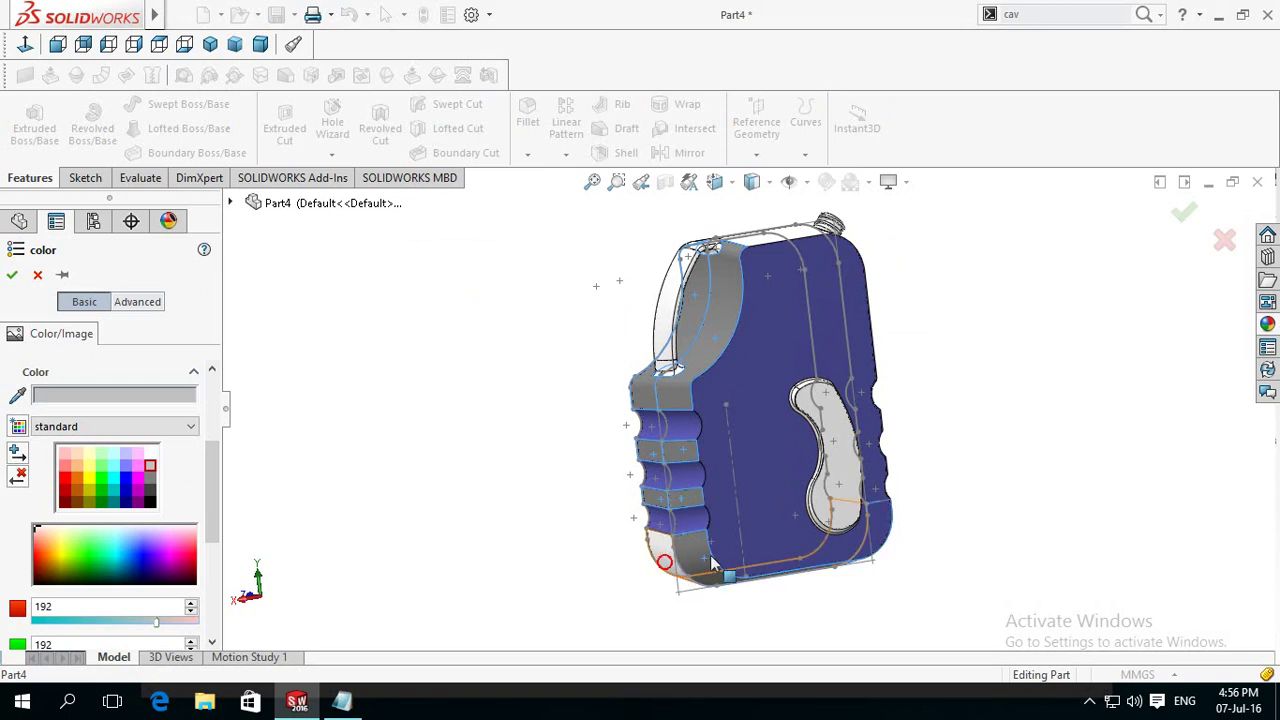
left_click(843, 471)
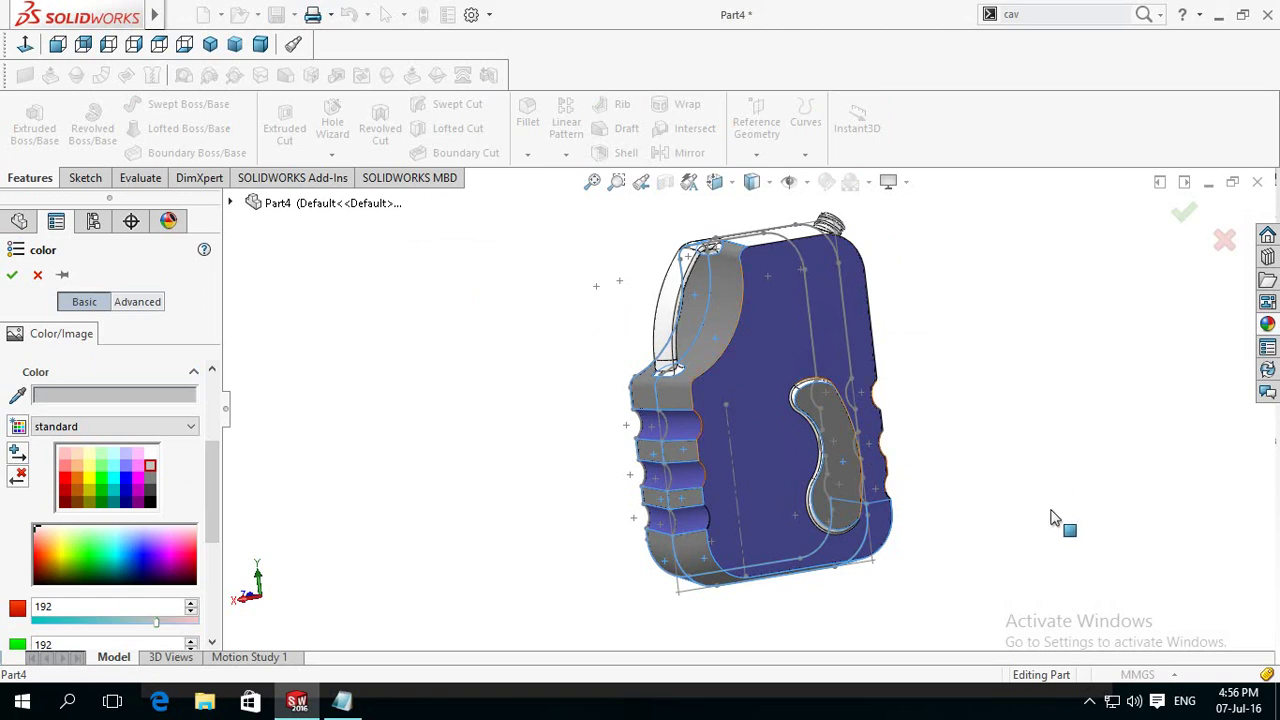
scroll(1042, 527, "up", 2)
mouse_move(1008, 530)
middle_mouse_down()
mouse_move(983, 526)
mouse_move(1003, 529)
middle_mouse_up()
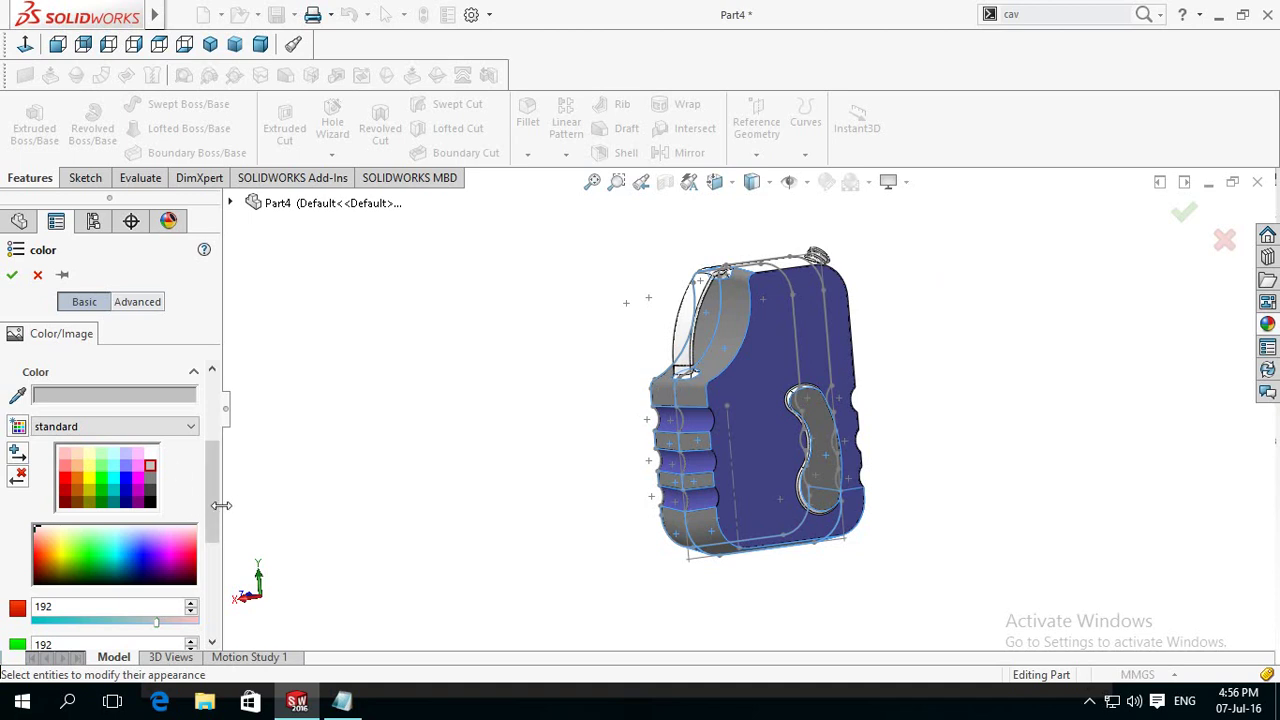
left_click_drag(221, 505, 213, 518)
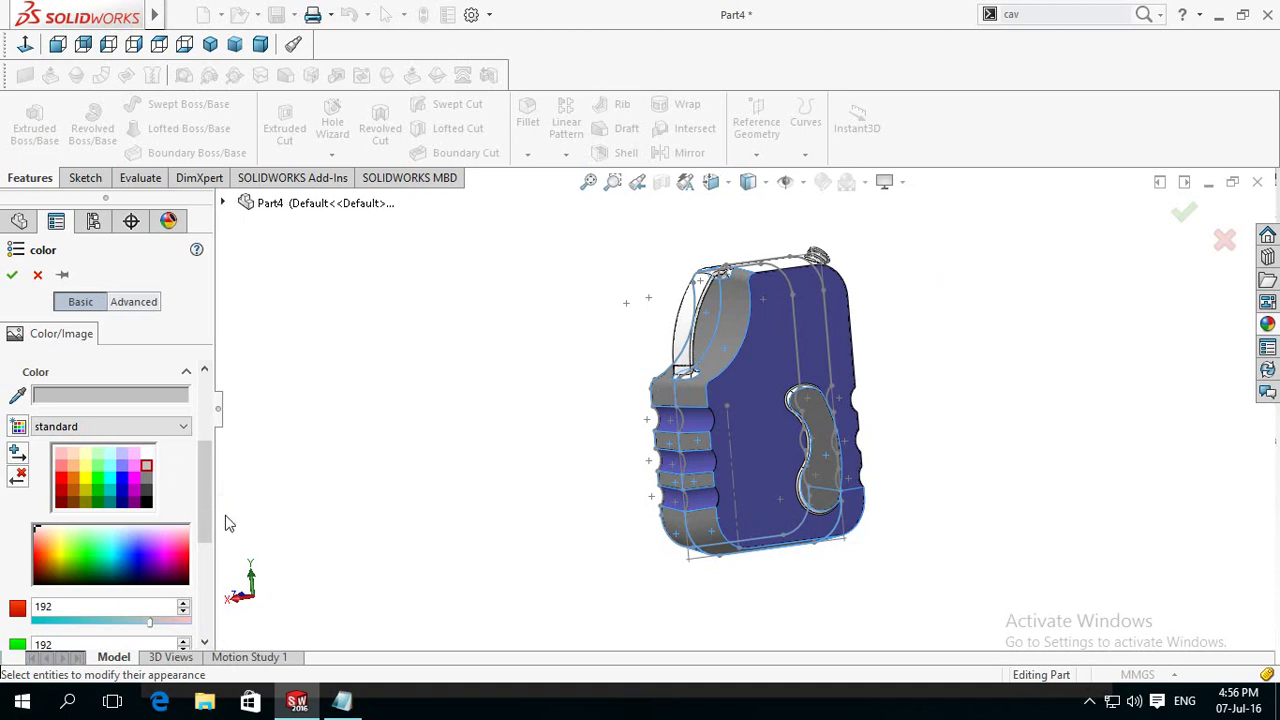
scroll(211, 524, "up", 3)
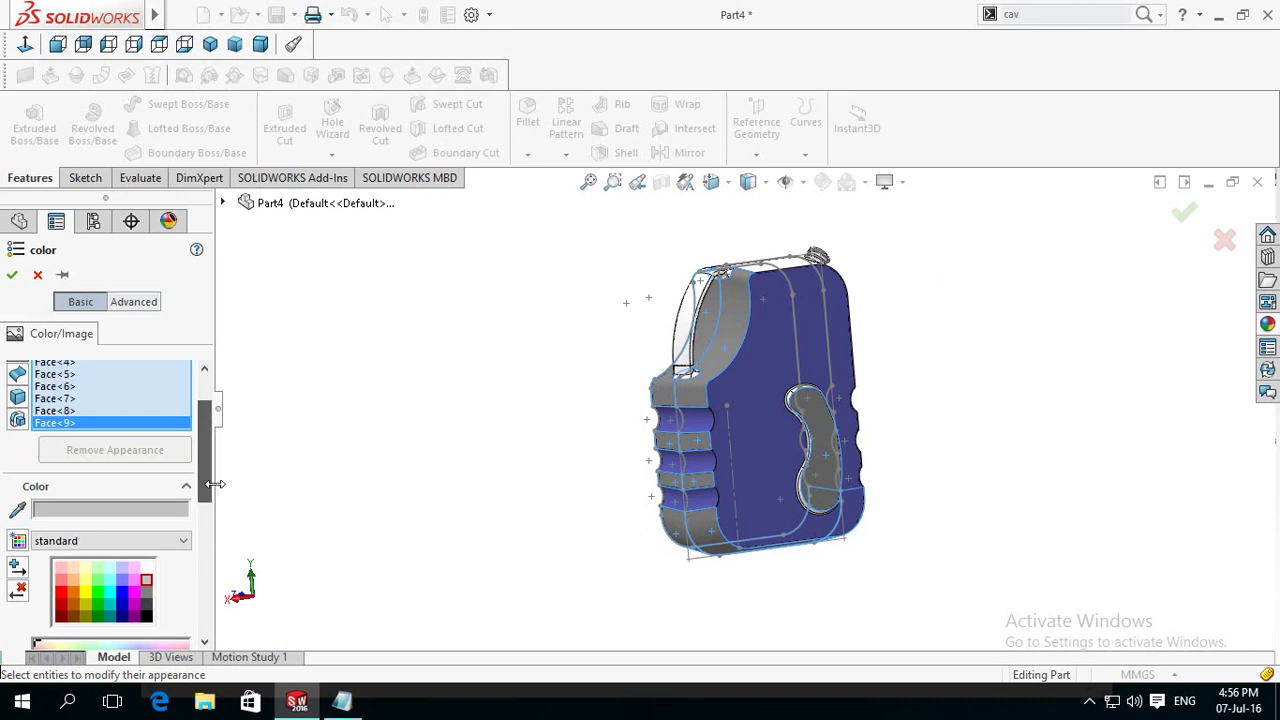
Step: Remove Face<9> from the grey selection and add the slot's inner and top fillet faces
right_click(75, 432)
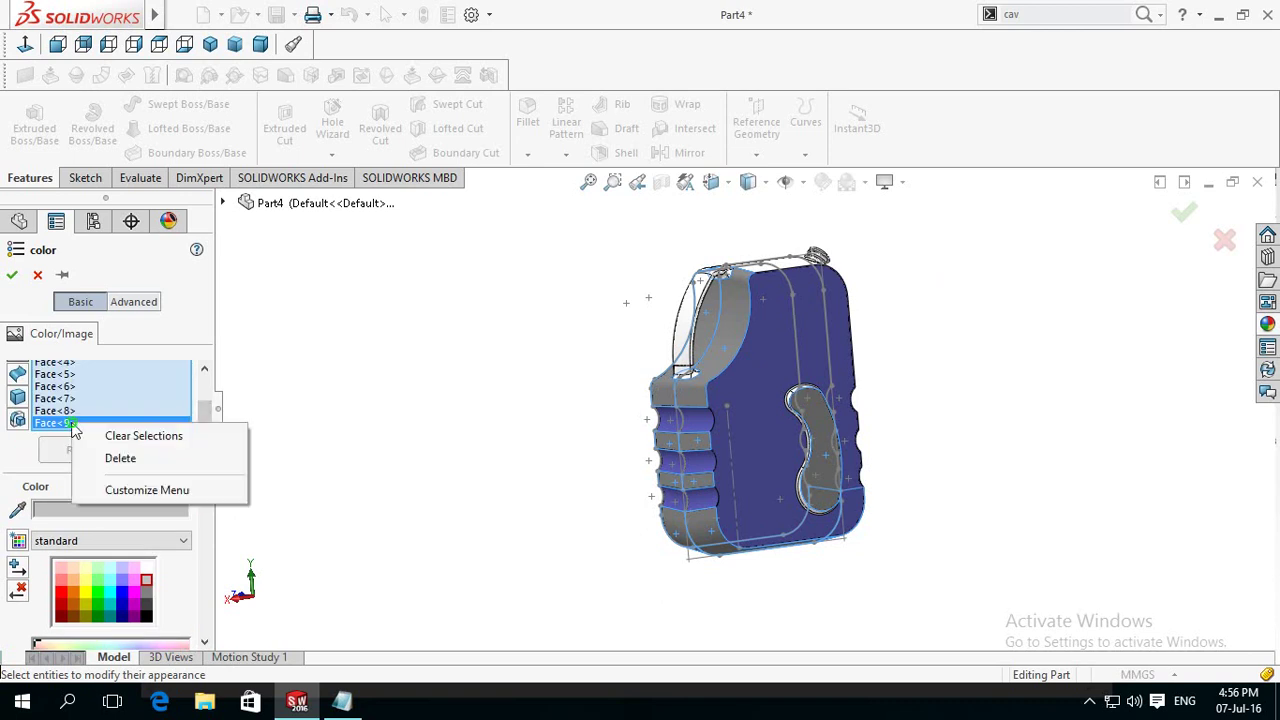
left_click(118, 457)
scroll(575, 412, "down", 5)
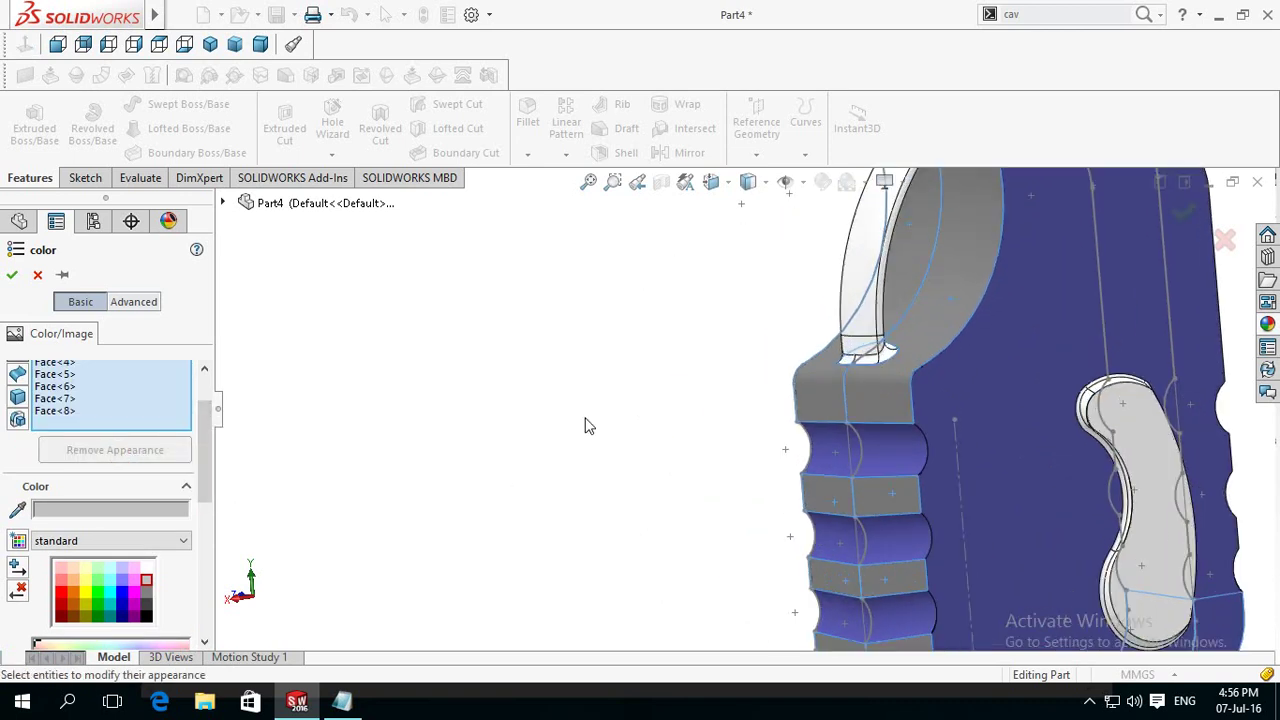
left_click(1087, 414)
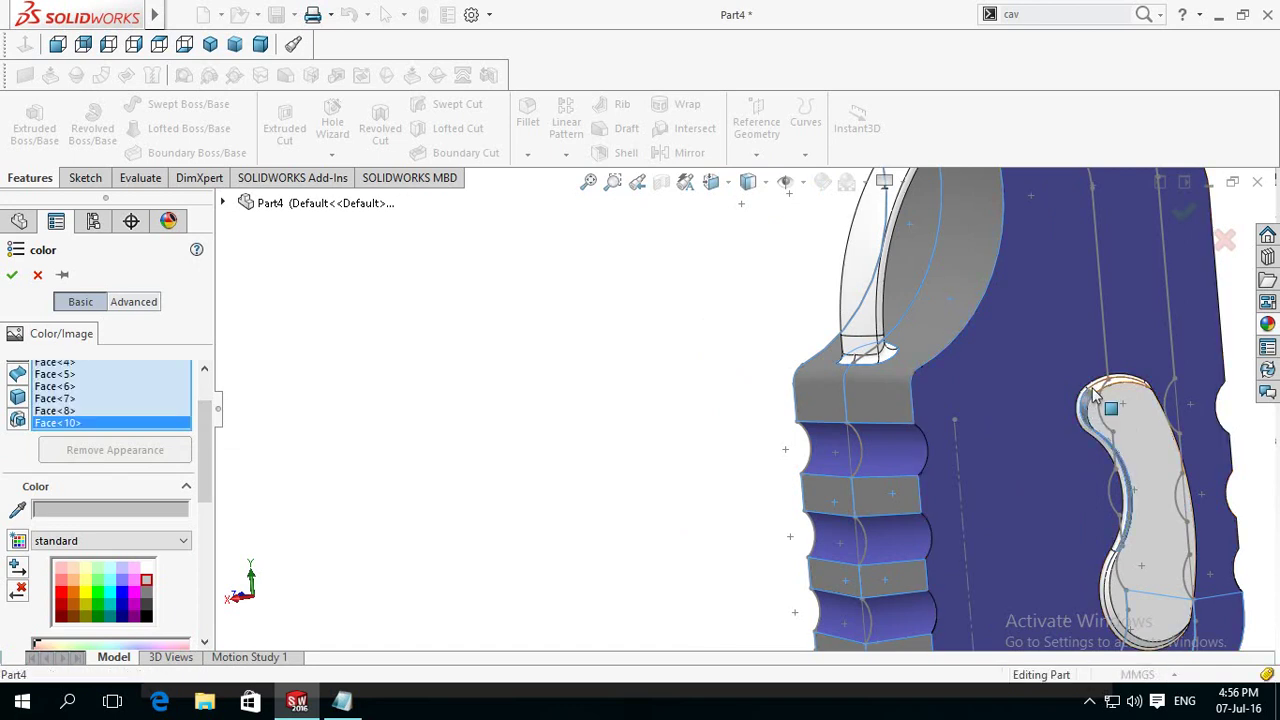
left_click(1092, 387)
scroll(1092, 387, "down", 3)
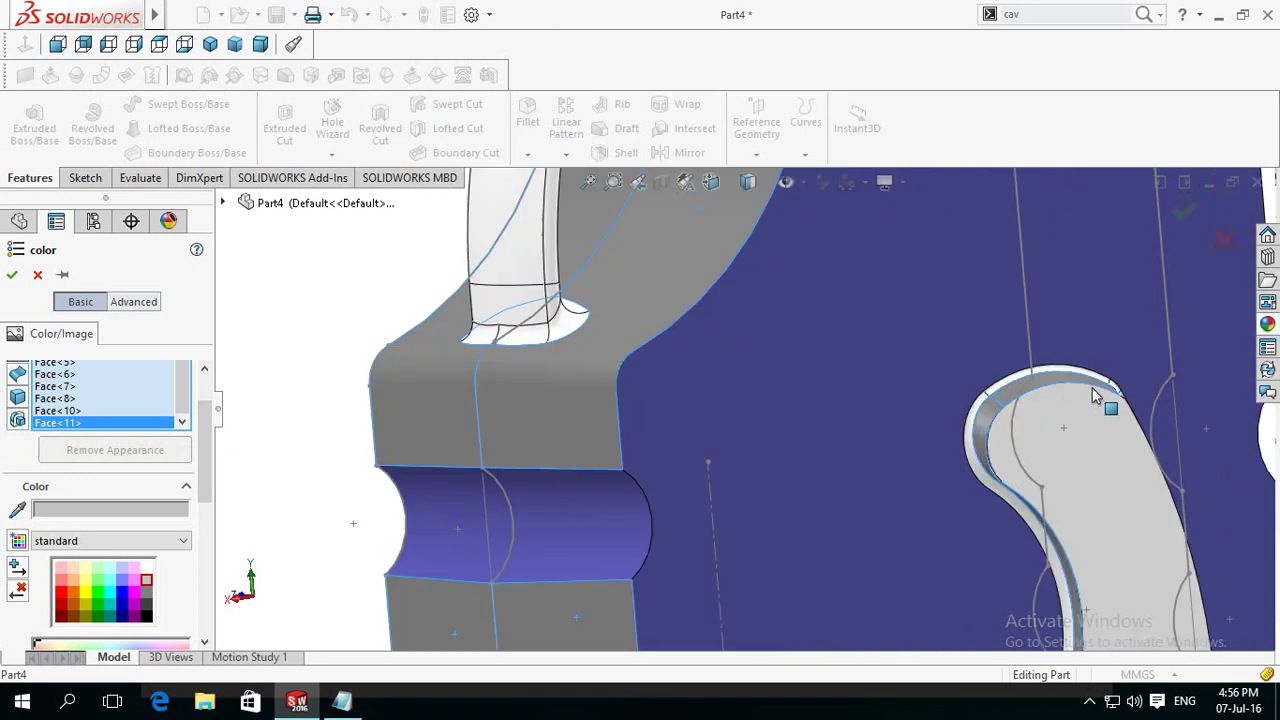
left_click(1012, 380)
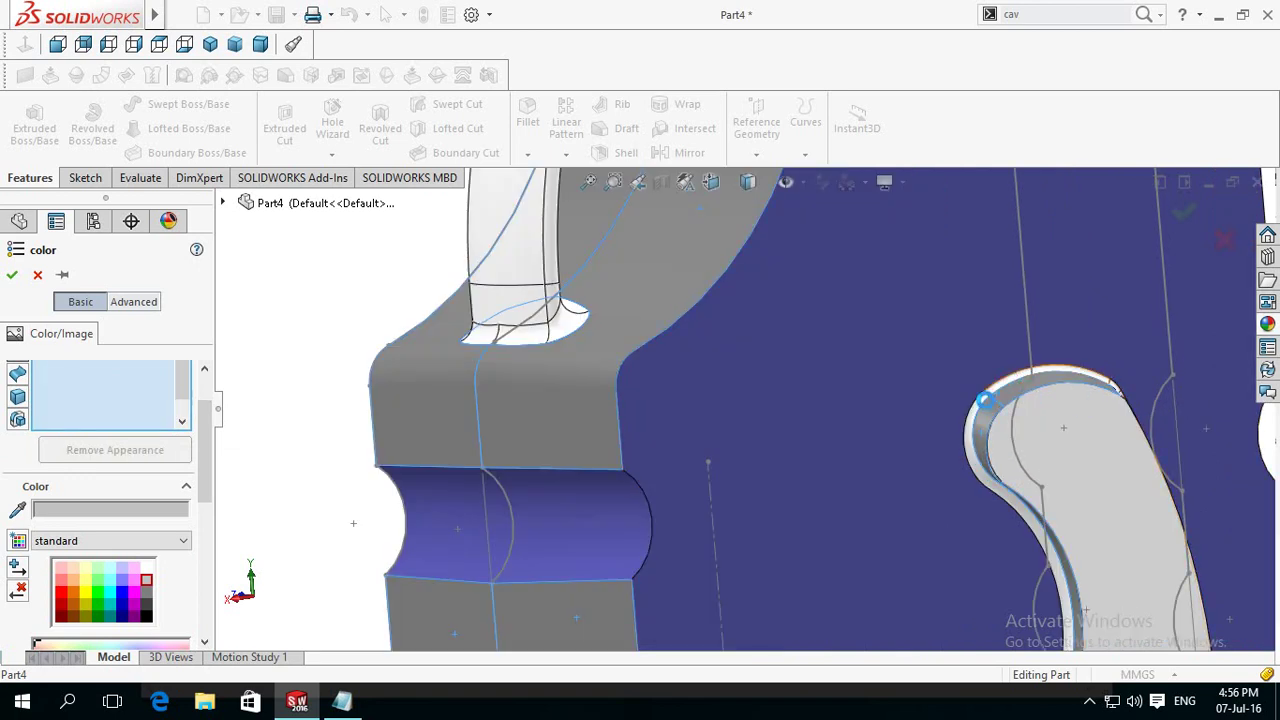
left_click(977, 415)
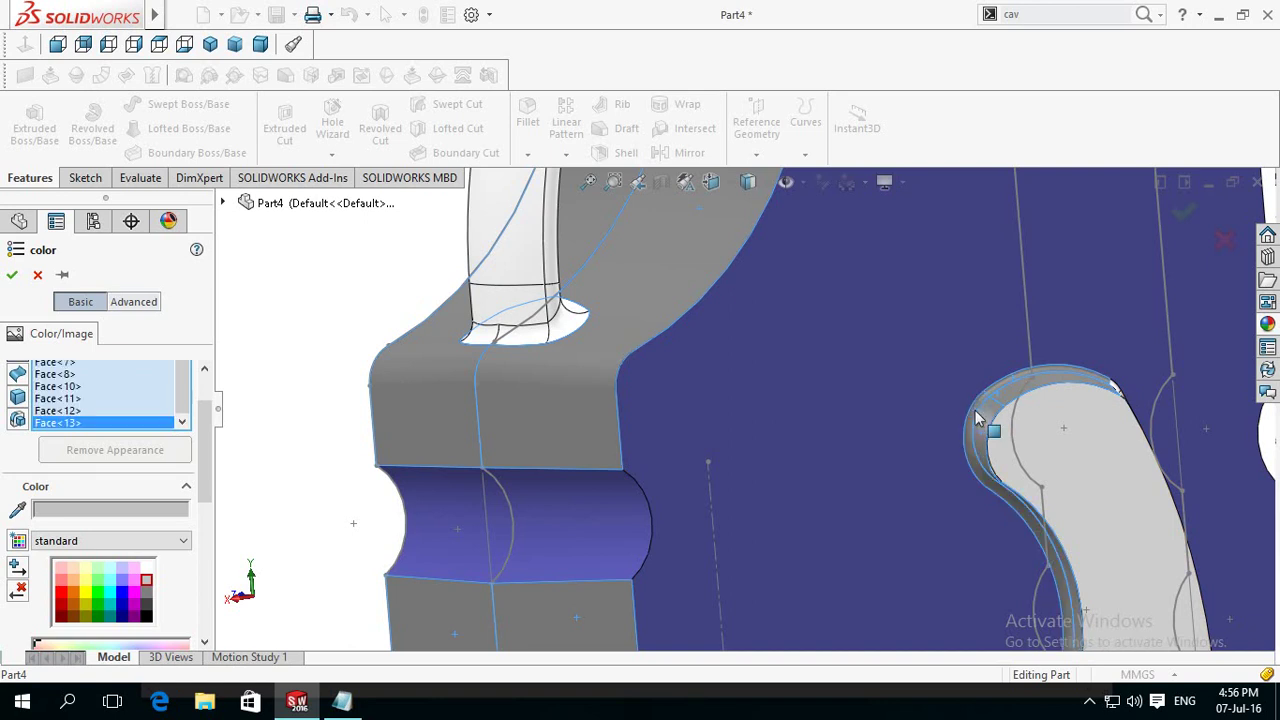
Step: Add the slot's lower fillet faces to the grey colouring
scroll(1025, 462, "up", 2)
scroll(1025, 462, "up", 1)
scroll(925, 557, "down", 1)
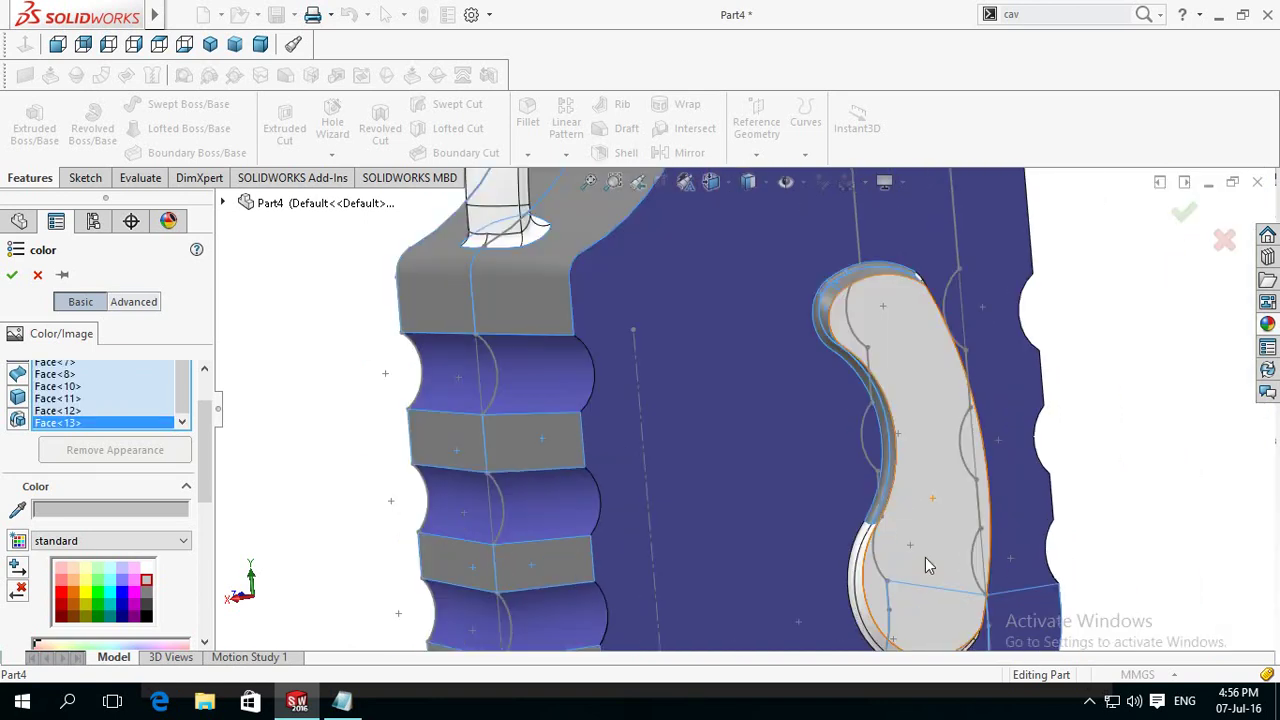
scroll(900, 570, "down", 1)
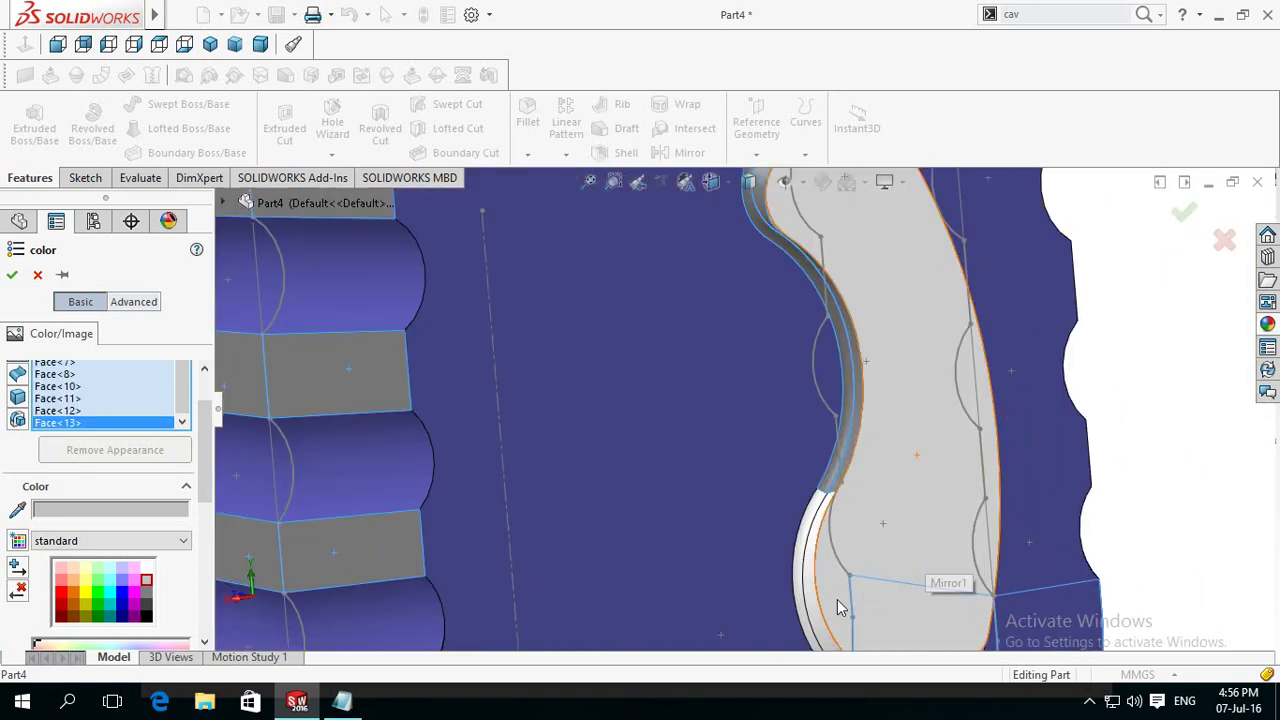
left_click(804, 558)
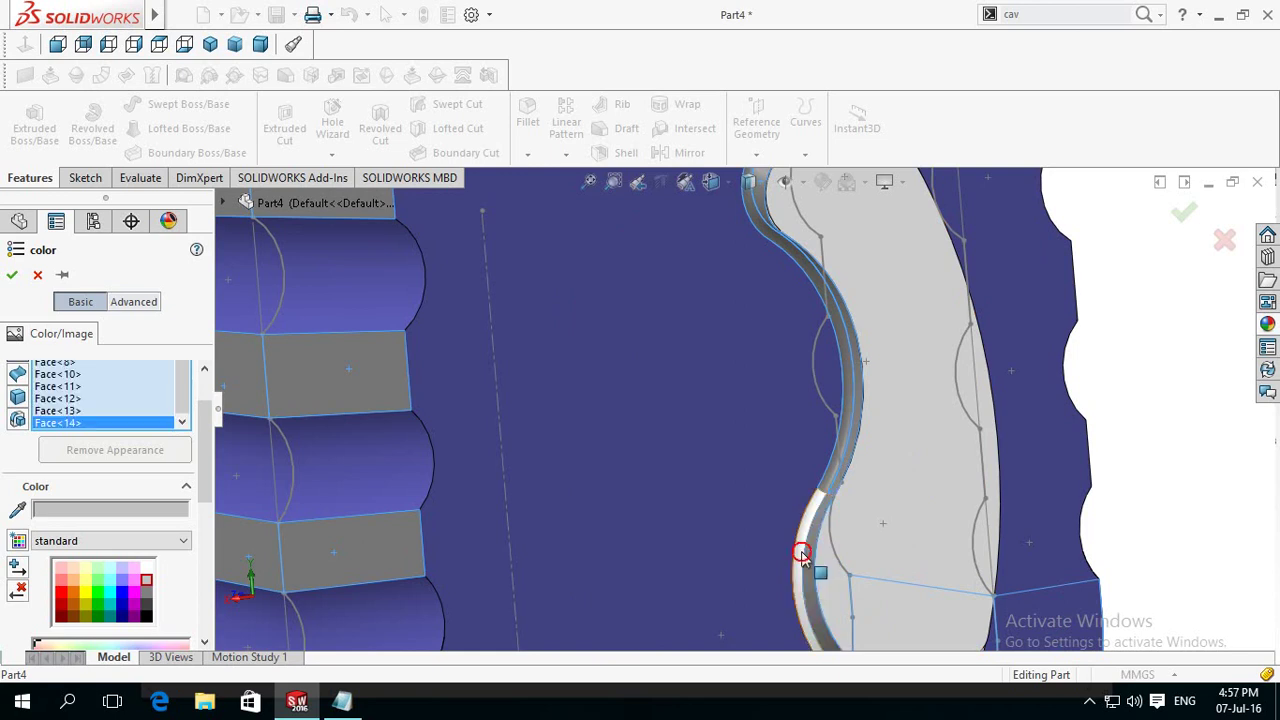
left_click(801, 552)
scroll(804, 520, "up", 2)
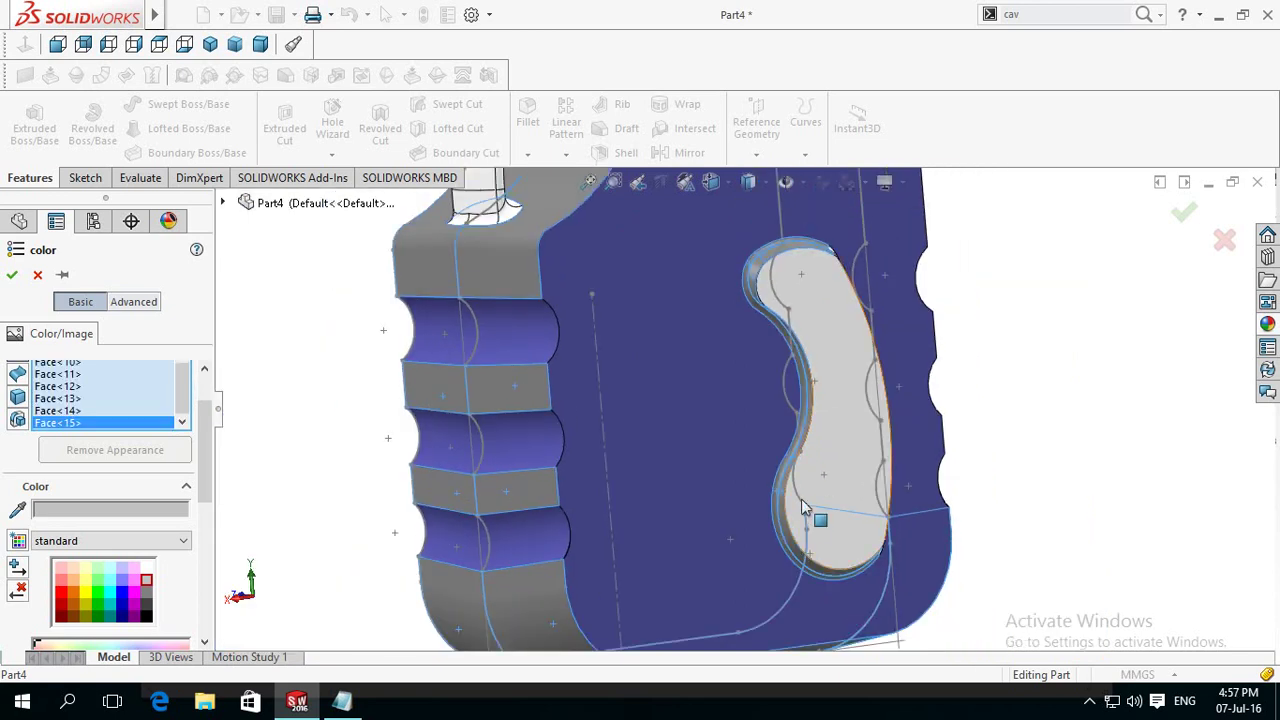
middle_click_drag(803, 507, 692, 497)
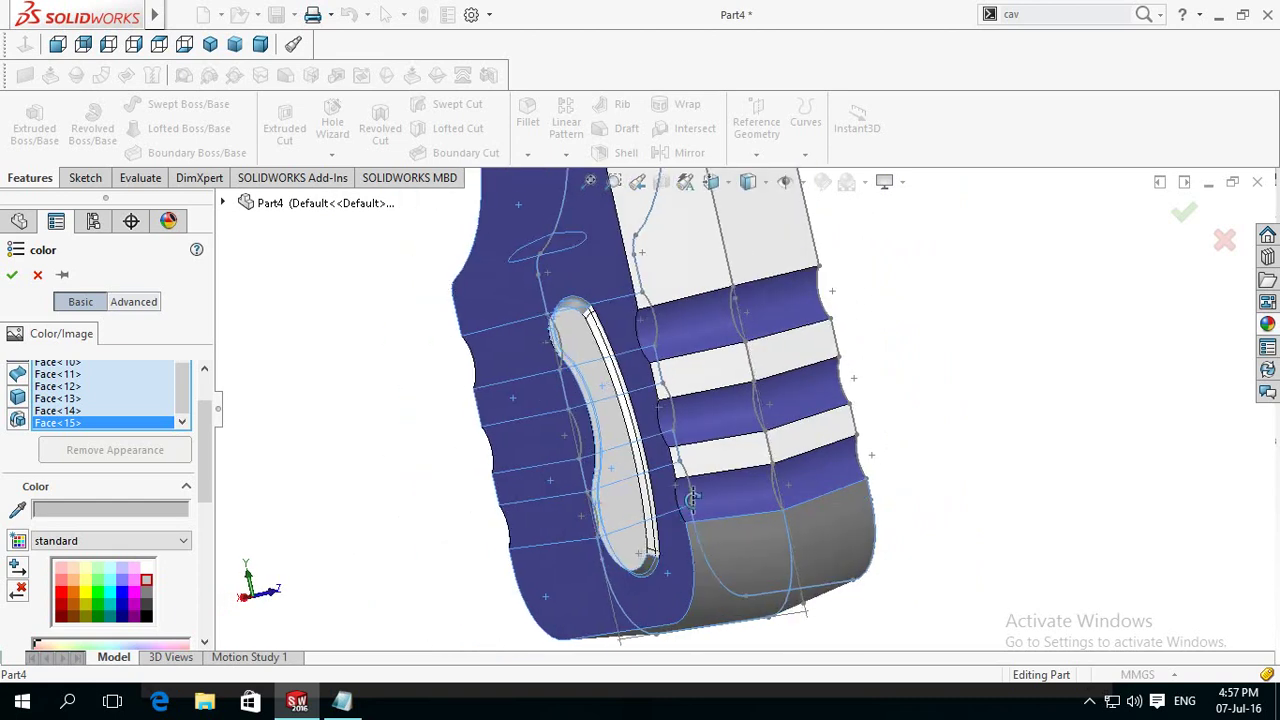
scroll(630, 340, "down", 2)
scroll(636, 343, "down", 2)
scroll(636, 343, "down", 2)
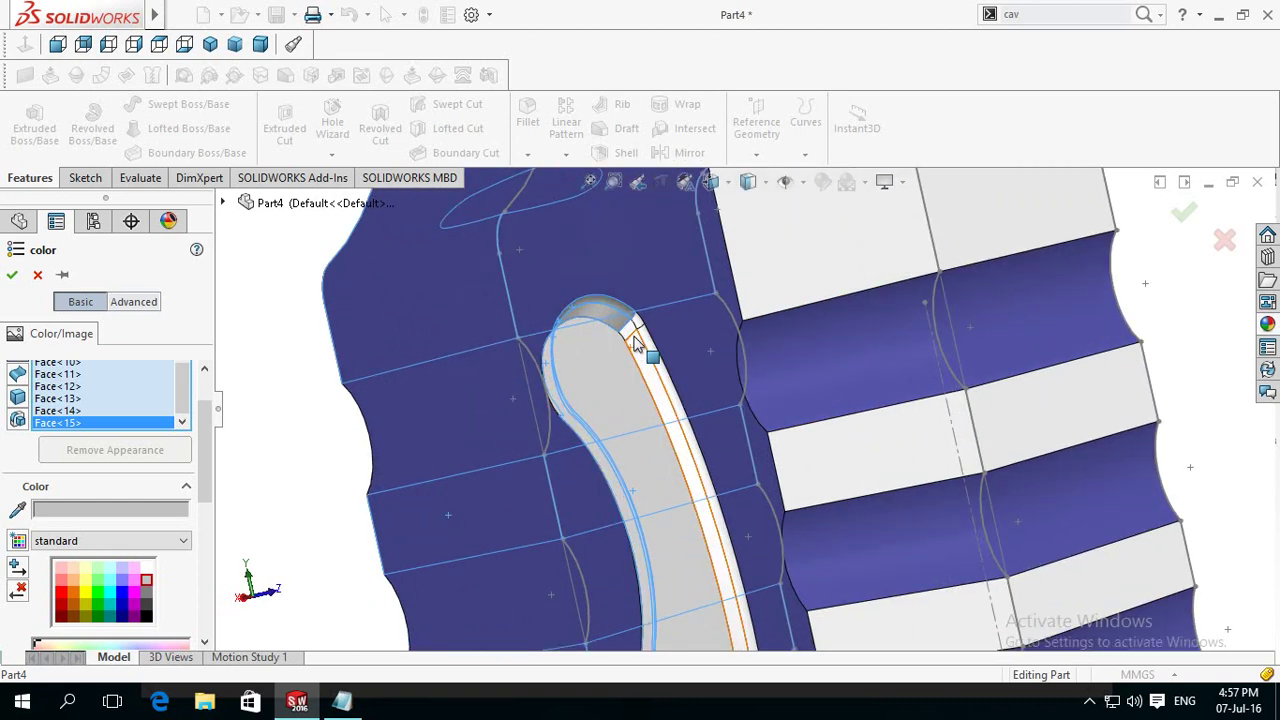
Step: Deselect the wrongly picked slot face and add the slot's side faces instead
left_click(631, 330)
left_click(640, 333)
left_click(637, 325)
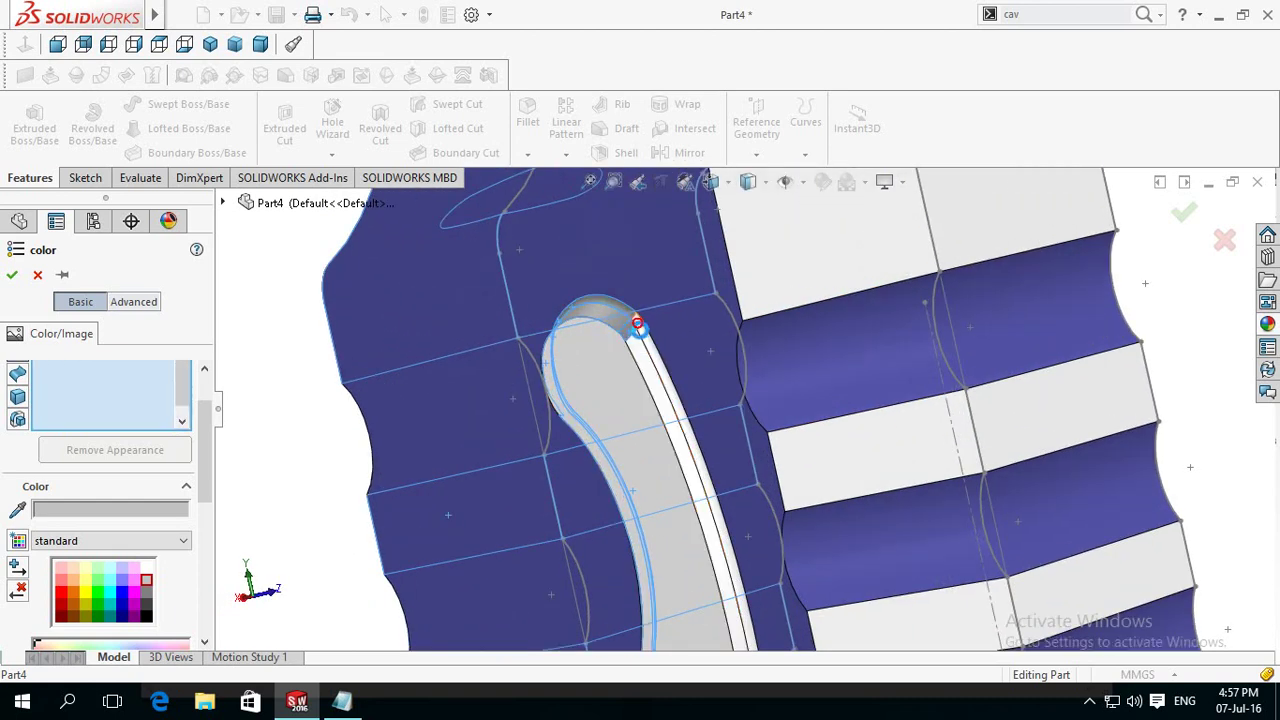
left_click(643, 334)
left_click(650, 350)
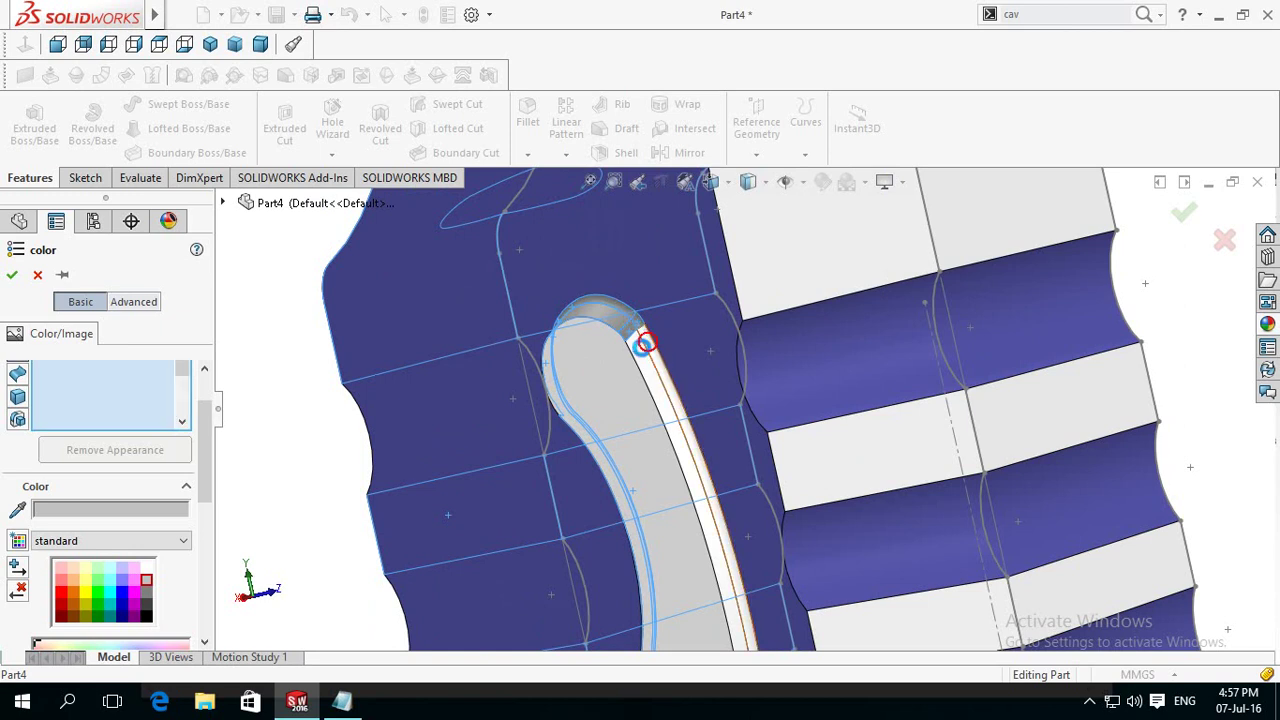
left_click(645, 356)
left_click(675, 443)
left_click(672, 446)
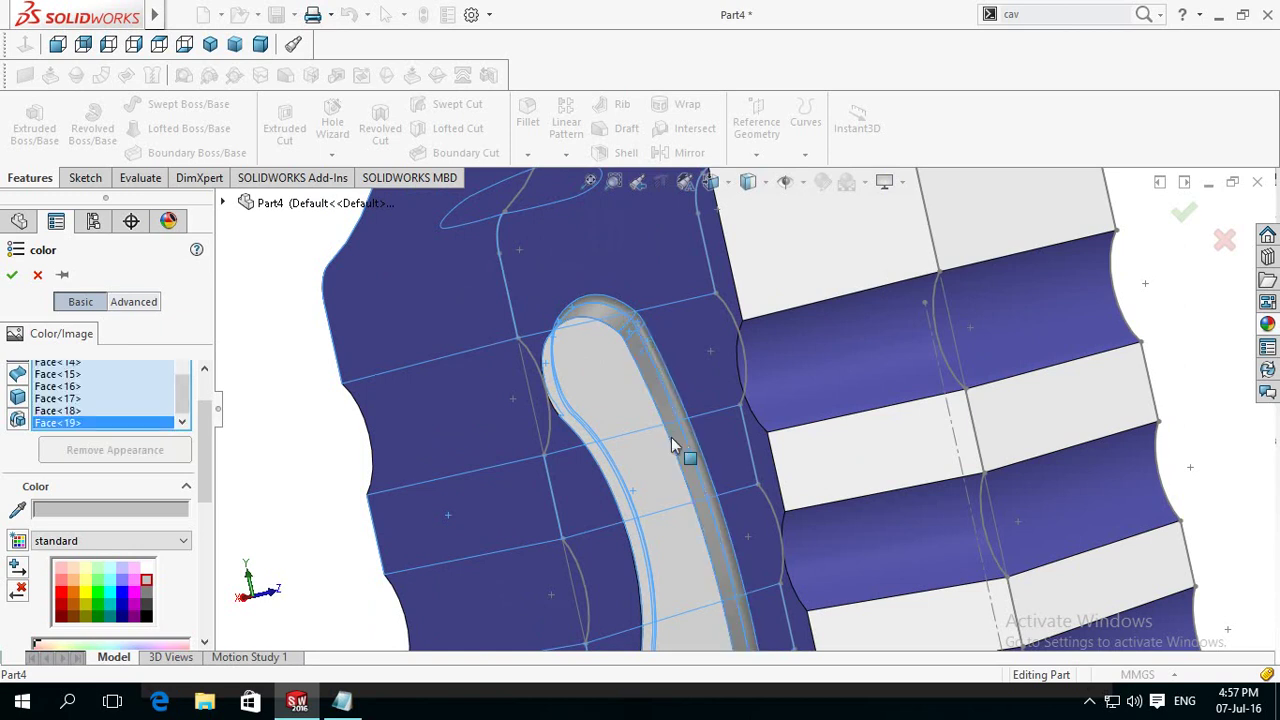
scroll(671, 437, "up", 3)
middle_click_drag(671, 437, 760, 590)
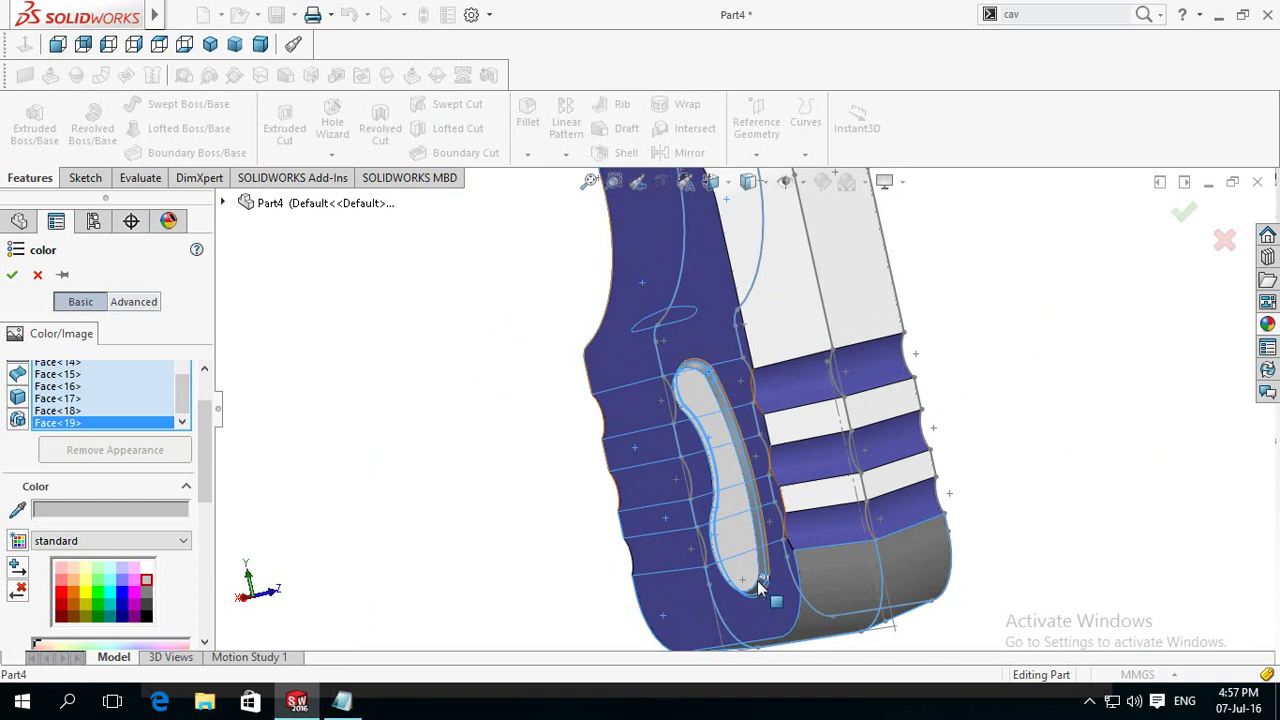
scroll(757, 588, "down", 2)
scroll(762, 590, "down", 3)
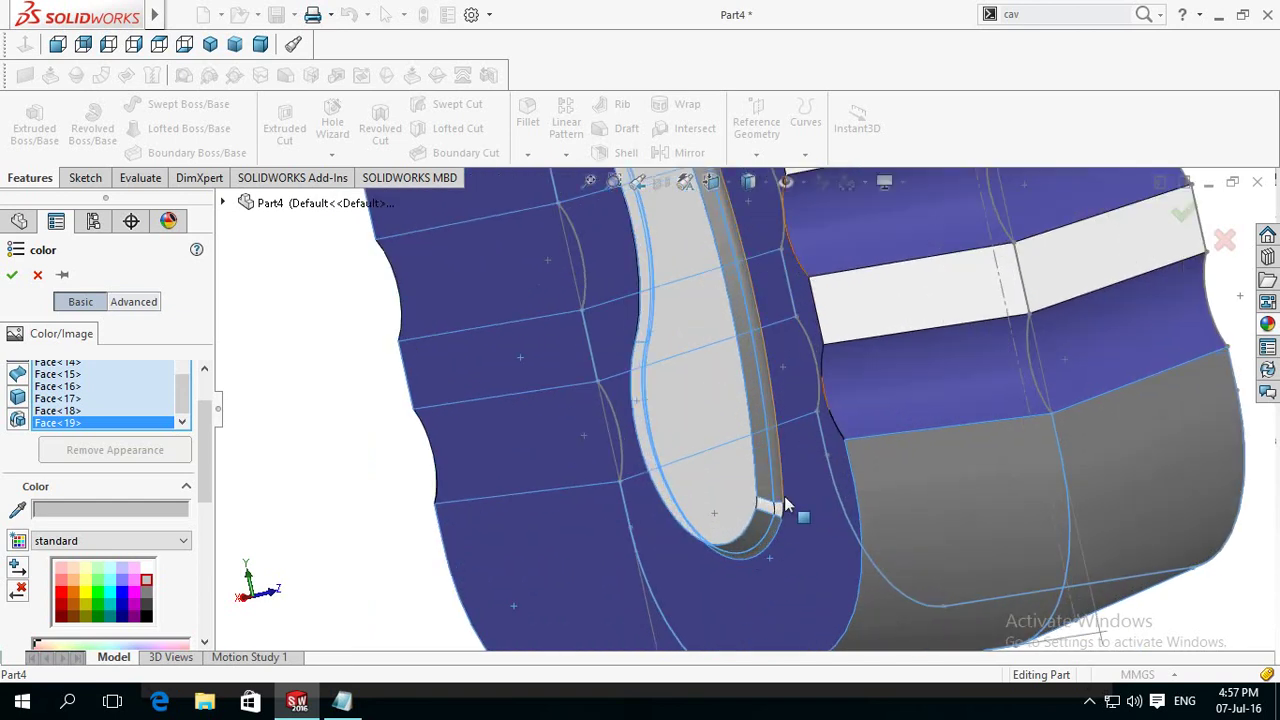
Step: Turn the face beside the slot and the upper white band faces grey
key("Escape")
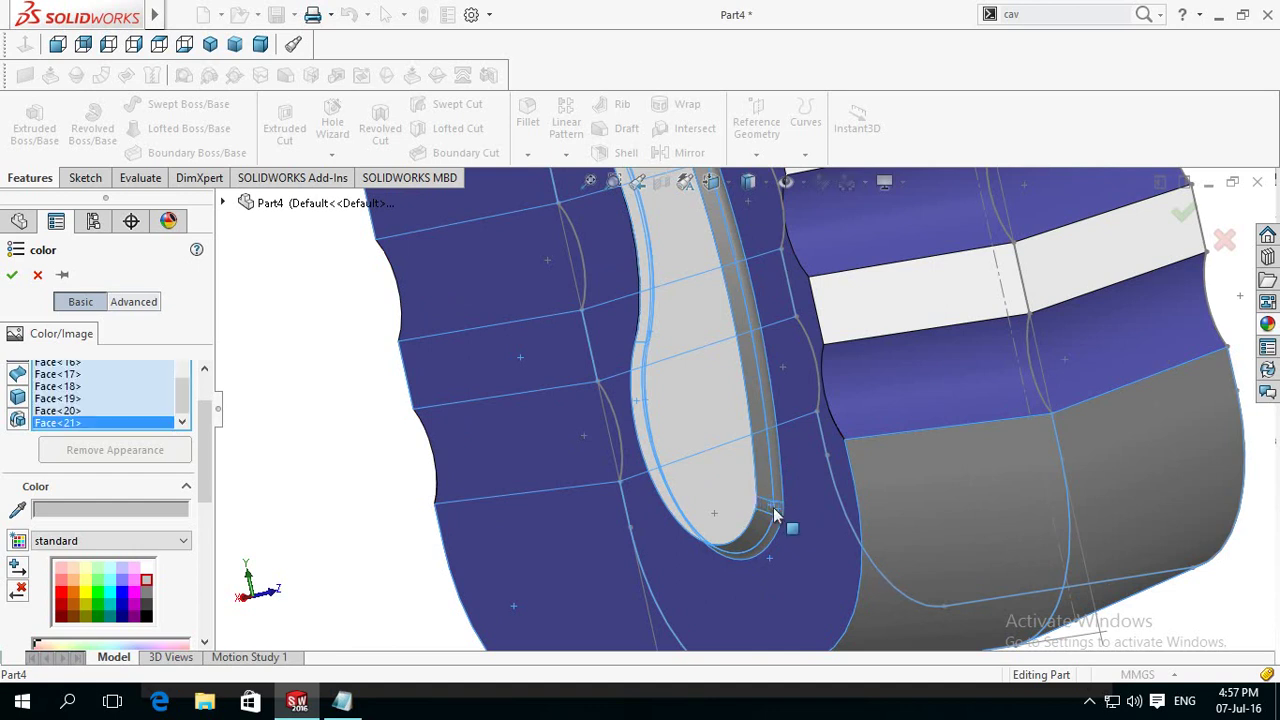
scroll(775, 515, "up", 2)
scroll(800, 470, "up", 1)
left_click(885, 352)
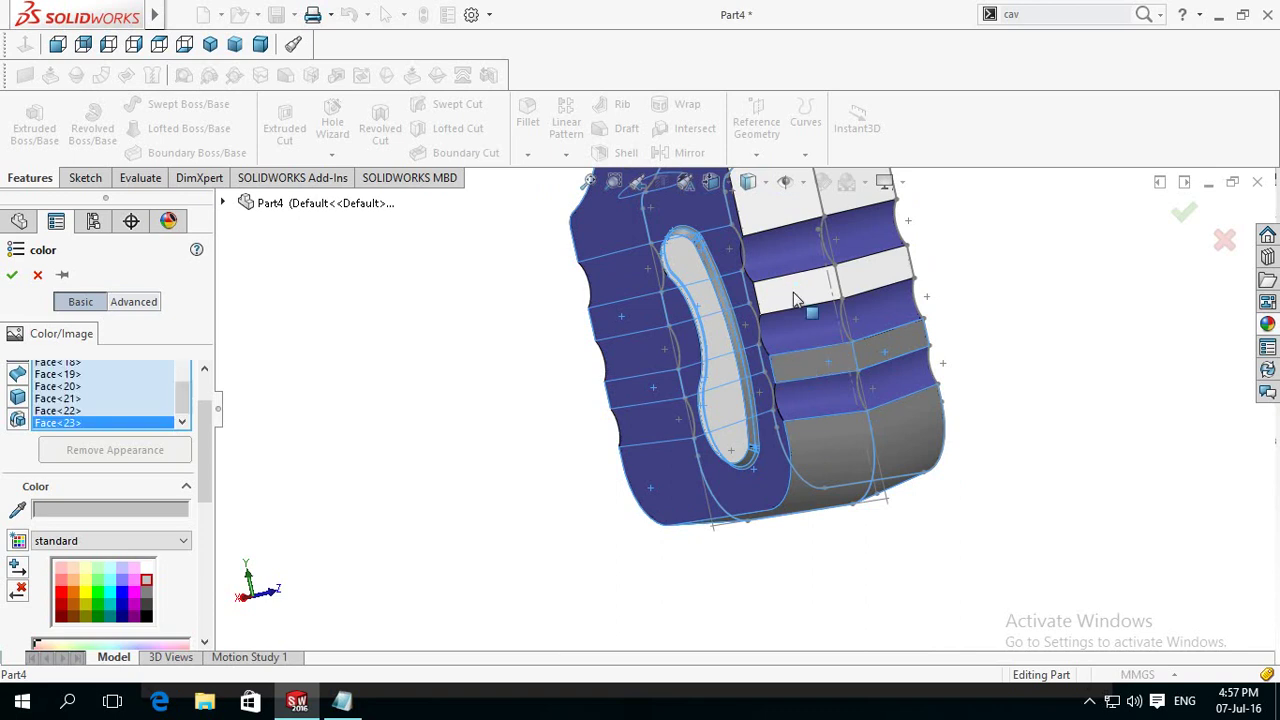
left_click(884, 272)
left_click(885, 279)
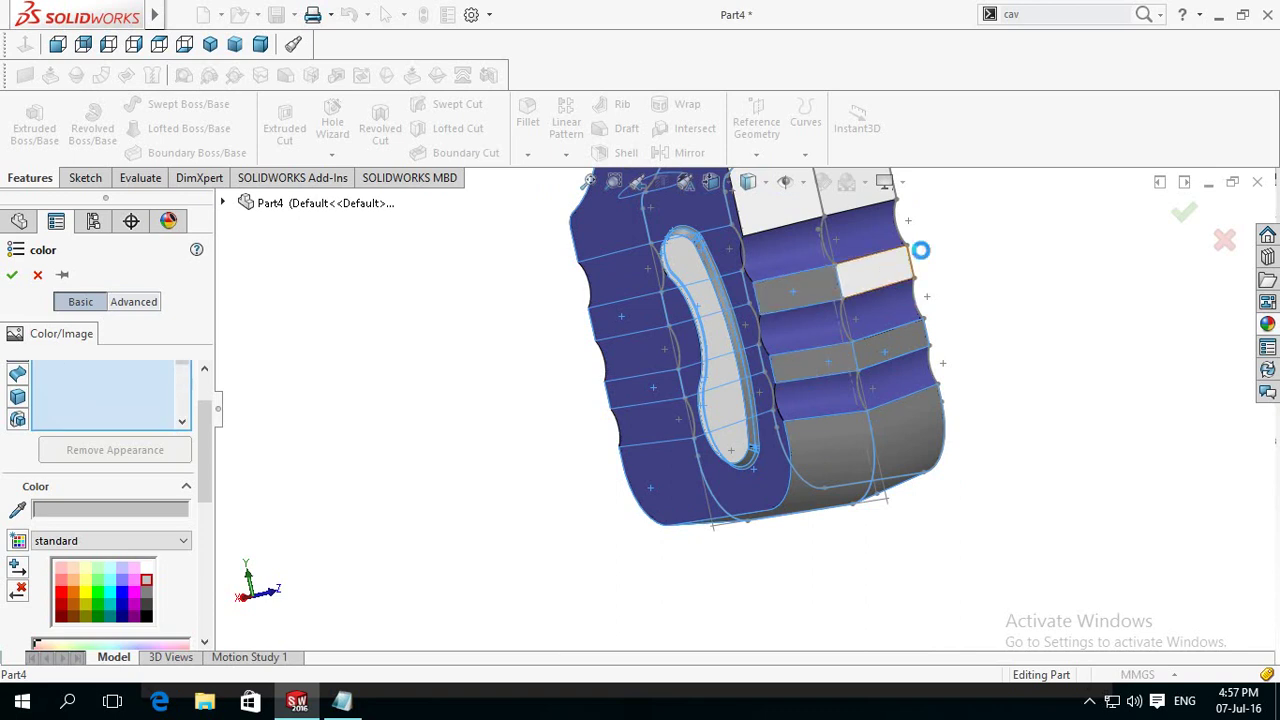
key("Left")
key("Left")
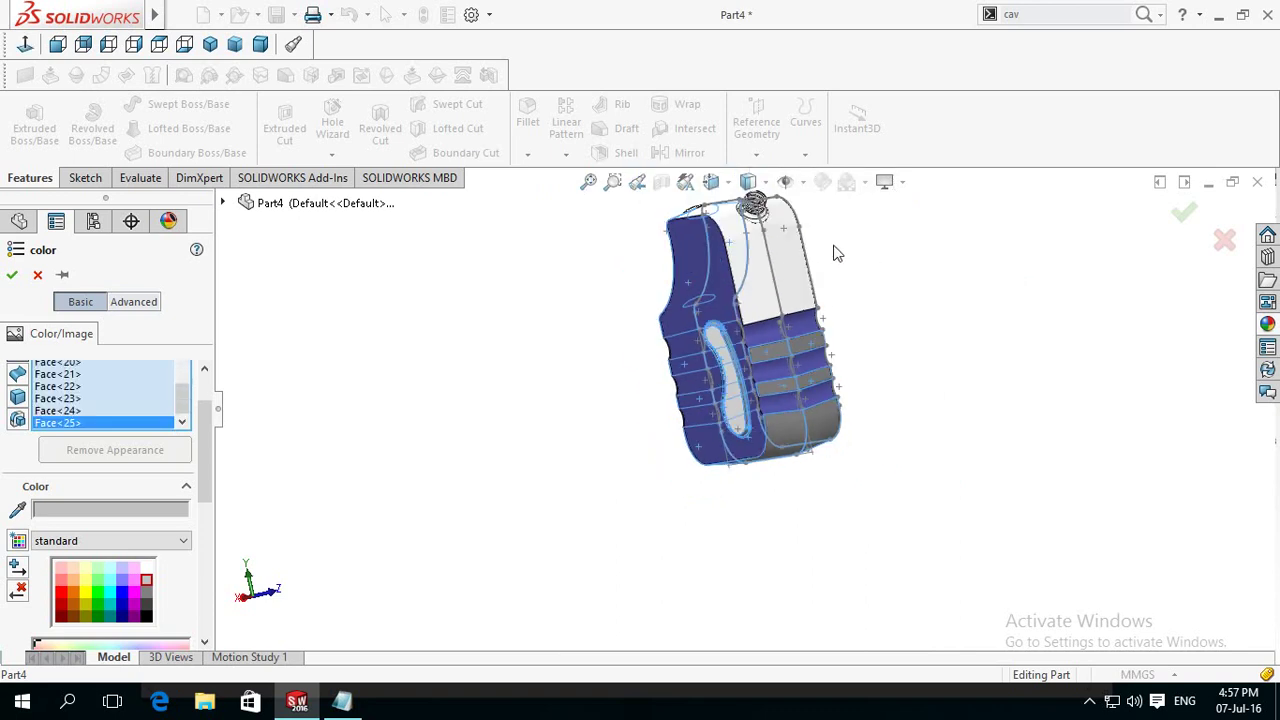
Step: Add the right strip of the top face and the upper face under the neck
left_click(800, 272)
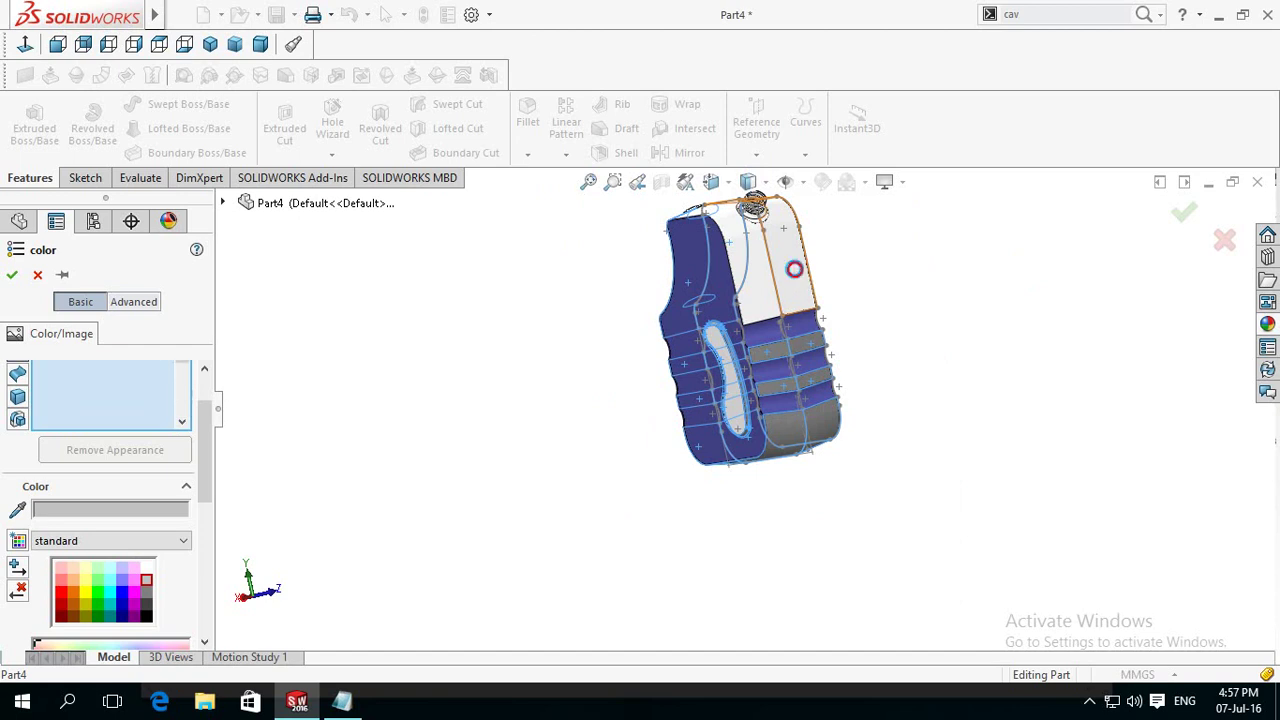
left_click(748, 297)
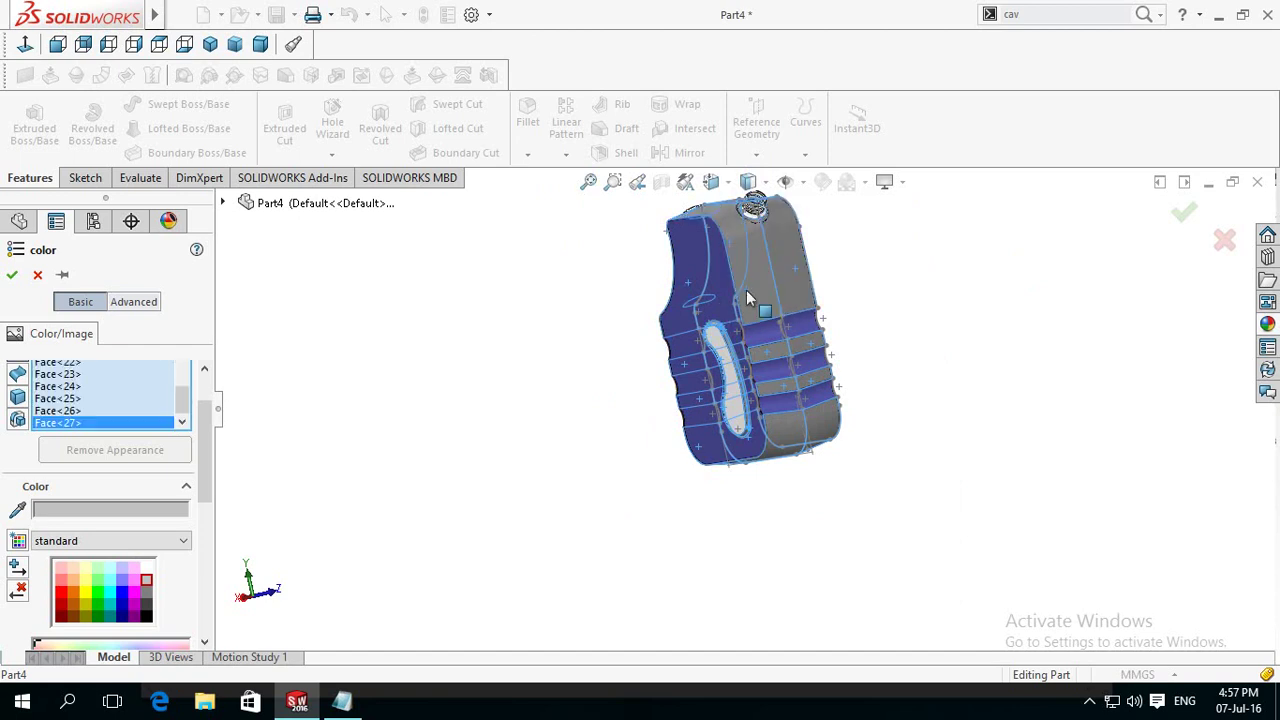
key("Left")
scroll(754, 274, "down", 1)
scroll(740, 260, "down", 2)
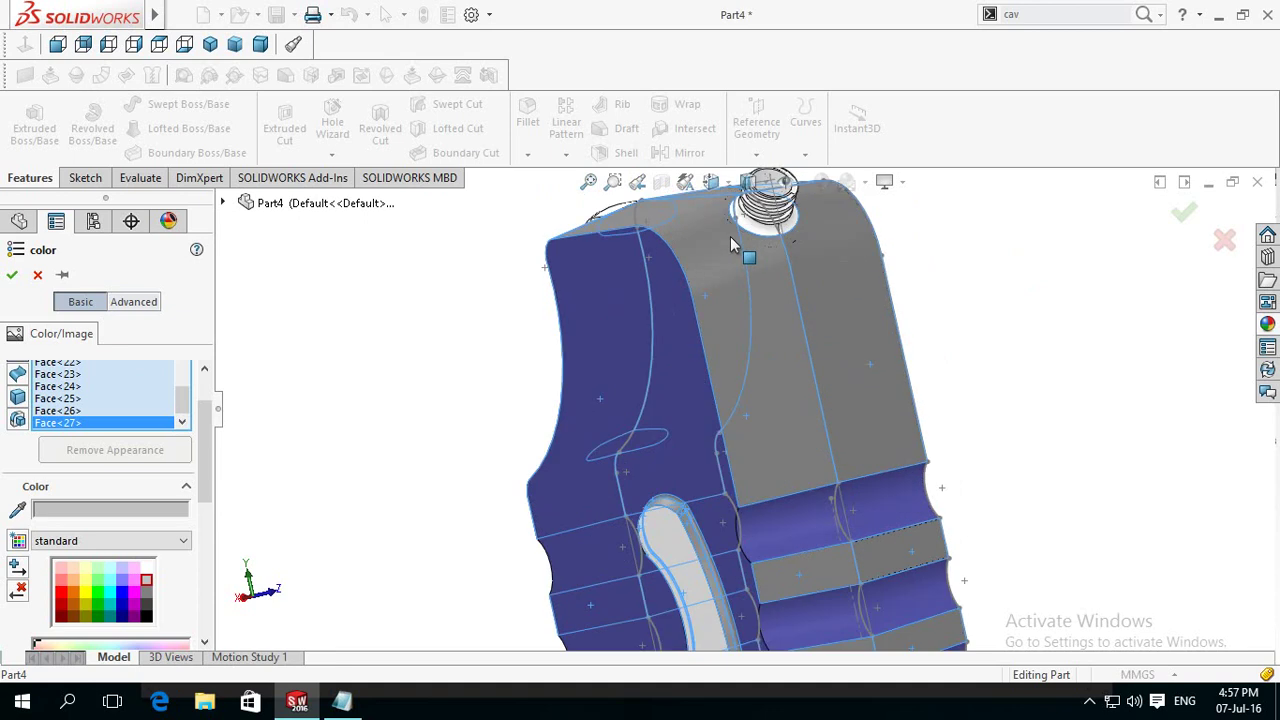
scroll(732, 250, "down", 2)
scroll(760, 258, "down", 2)
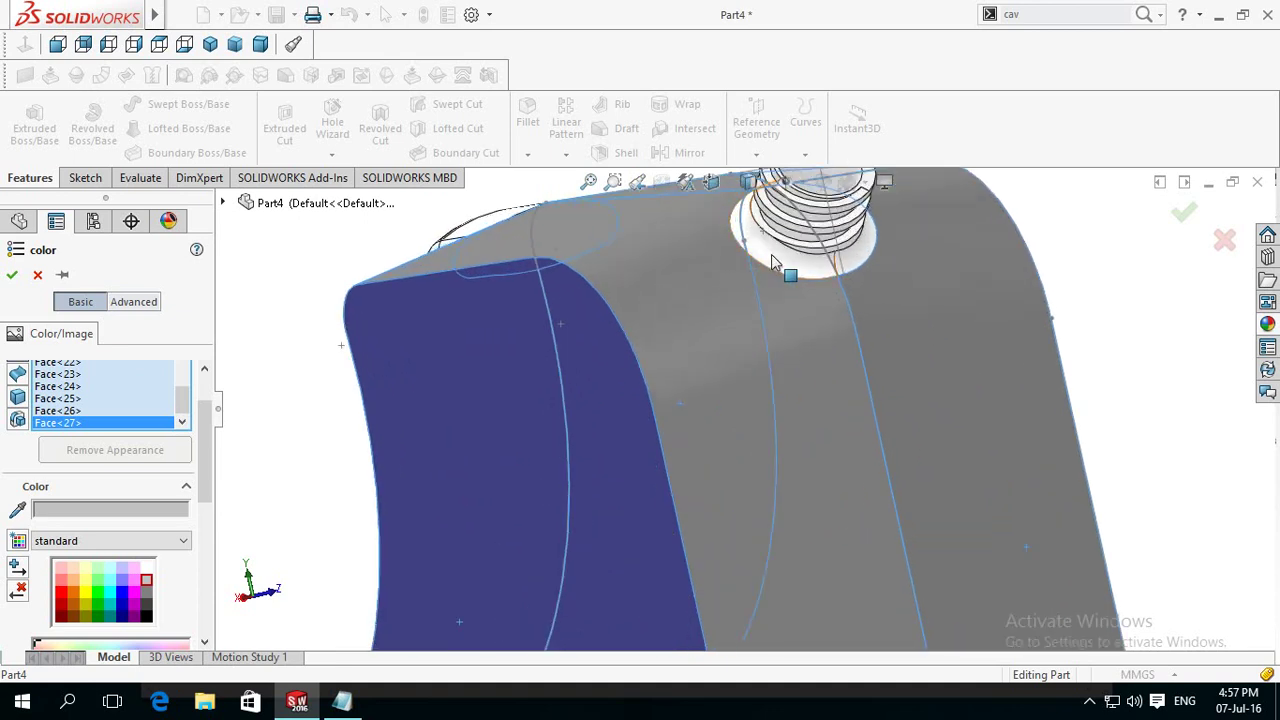
Step: Colour the ring face around the threaded neck and the threaded boss faces grey
key("Escape")
left_click(846, 259)
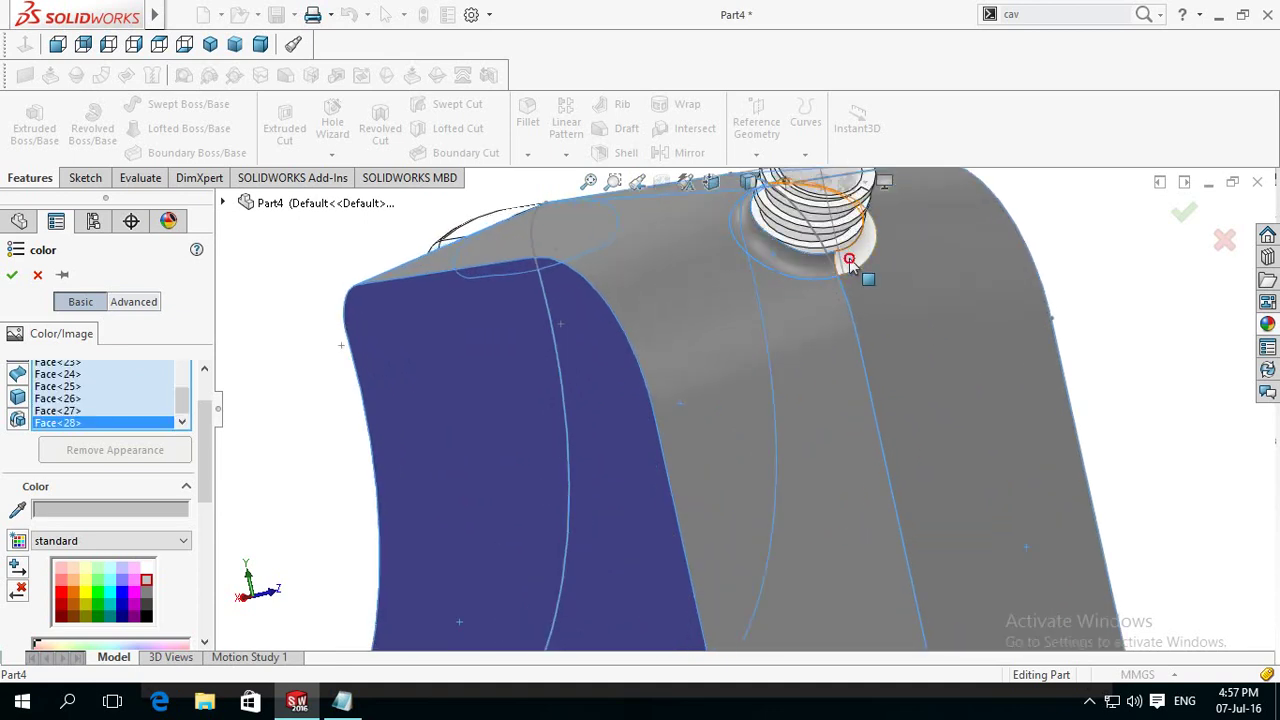
left_click(848, 262)
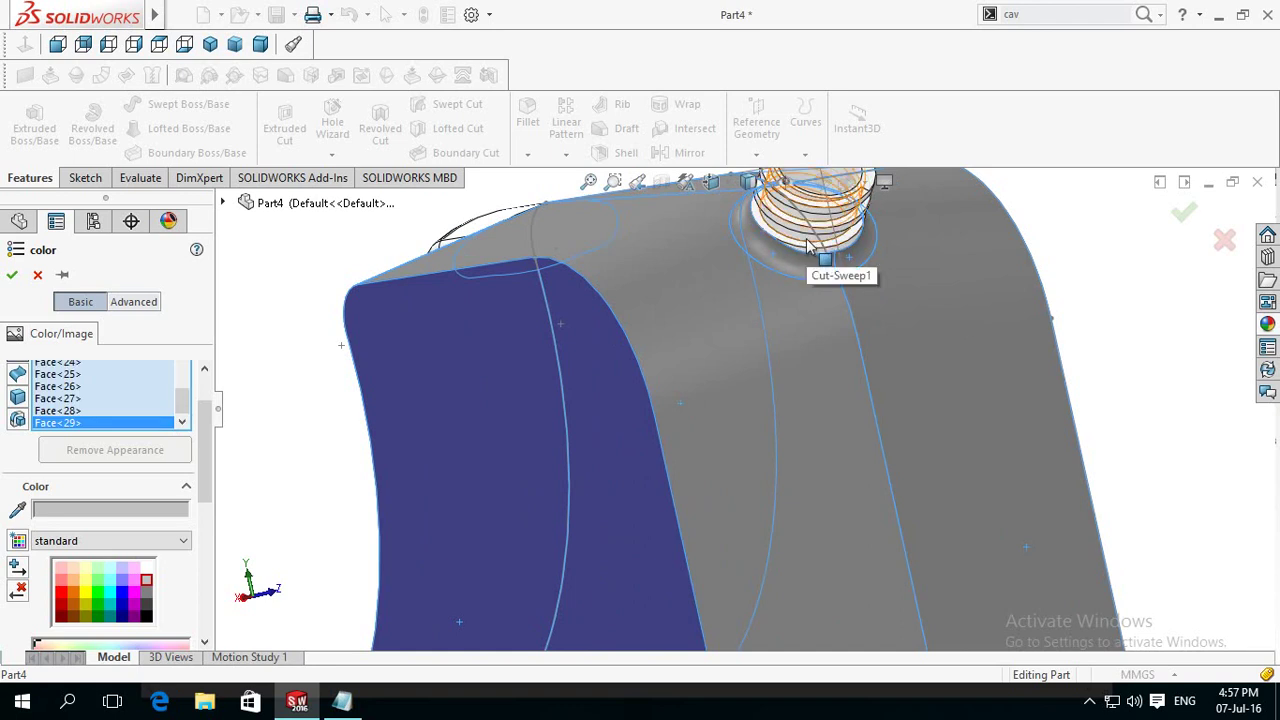
left_click(808, 247)
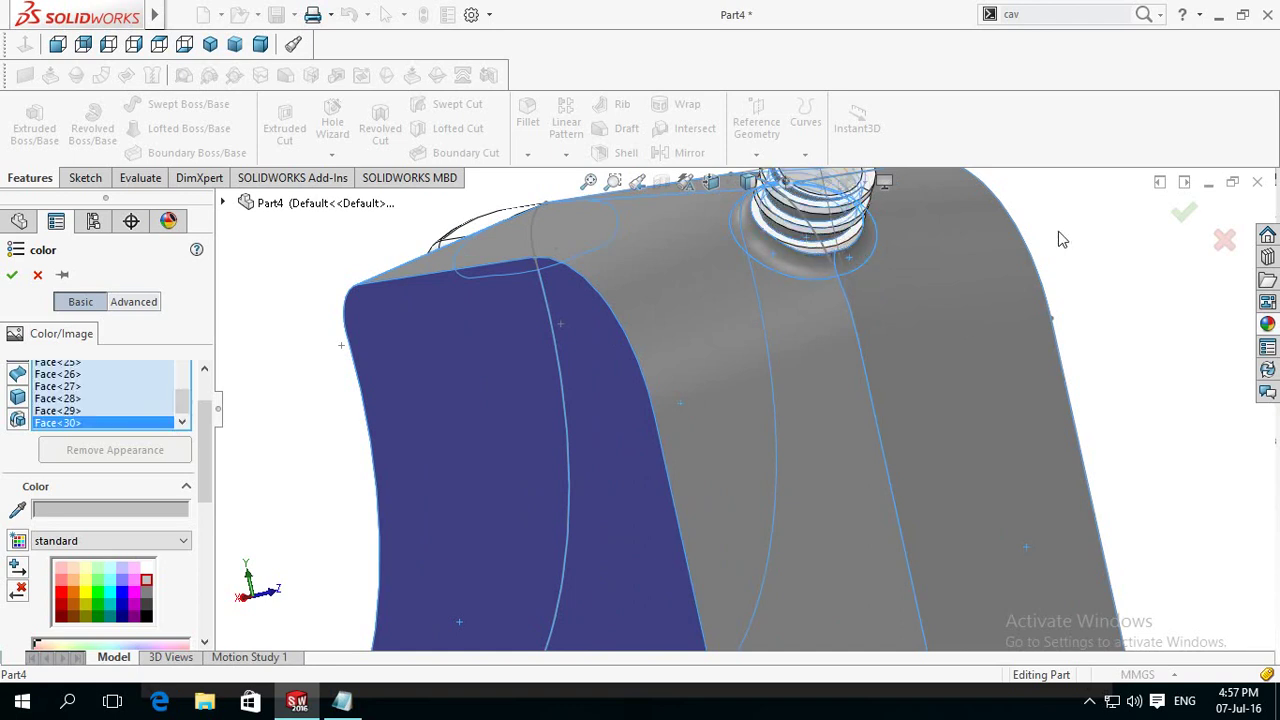
Step: Add the slot's thin wall and rim faces to the grey selection
scroll(1099, 297, "up", 5)
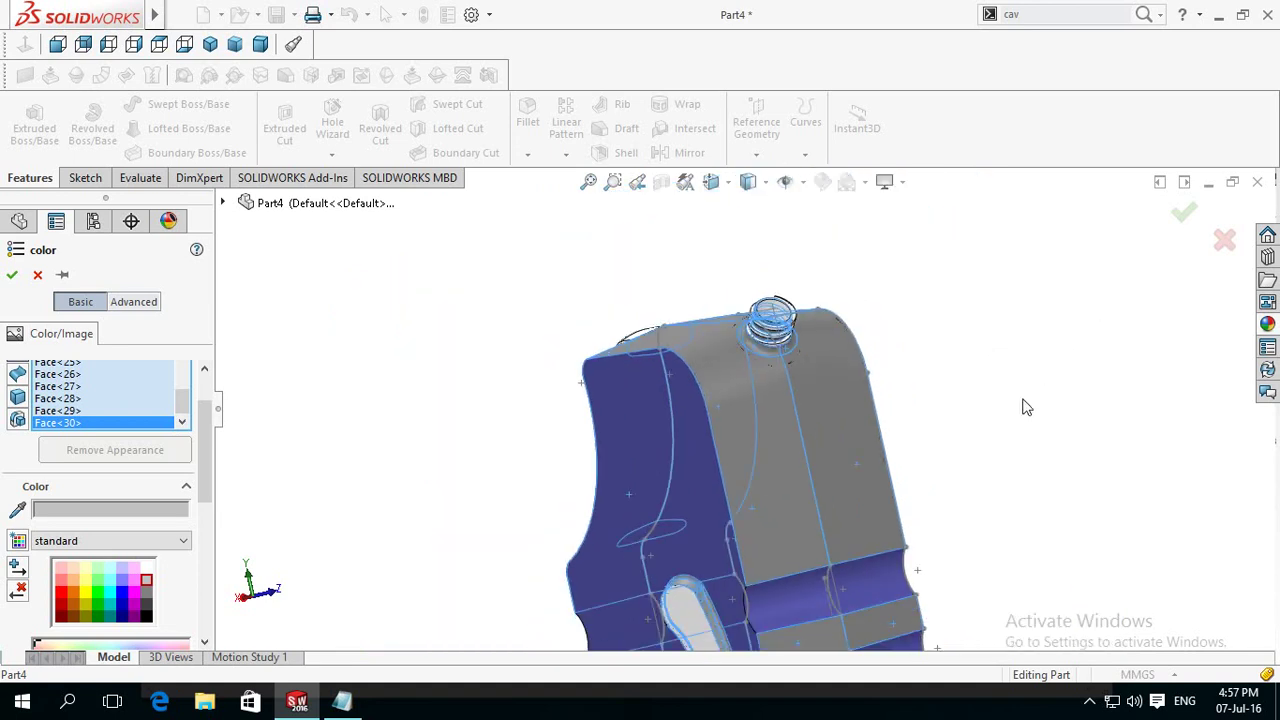
scroll(997, 477, "up", 2)
scroll(997, 477, "up", 3)
middle_click_drag(935, 500, 857, 528)
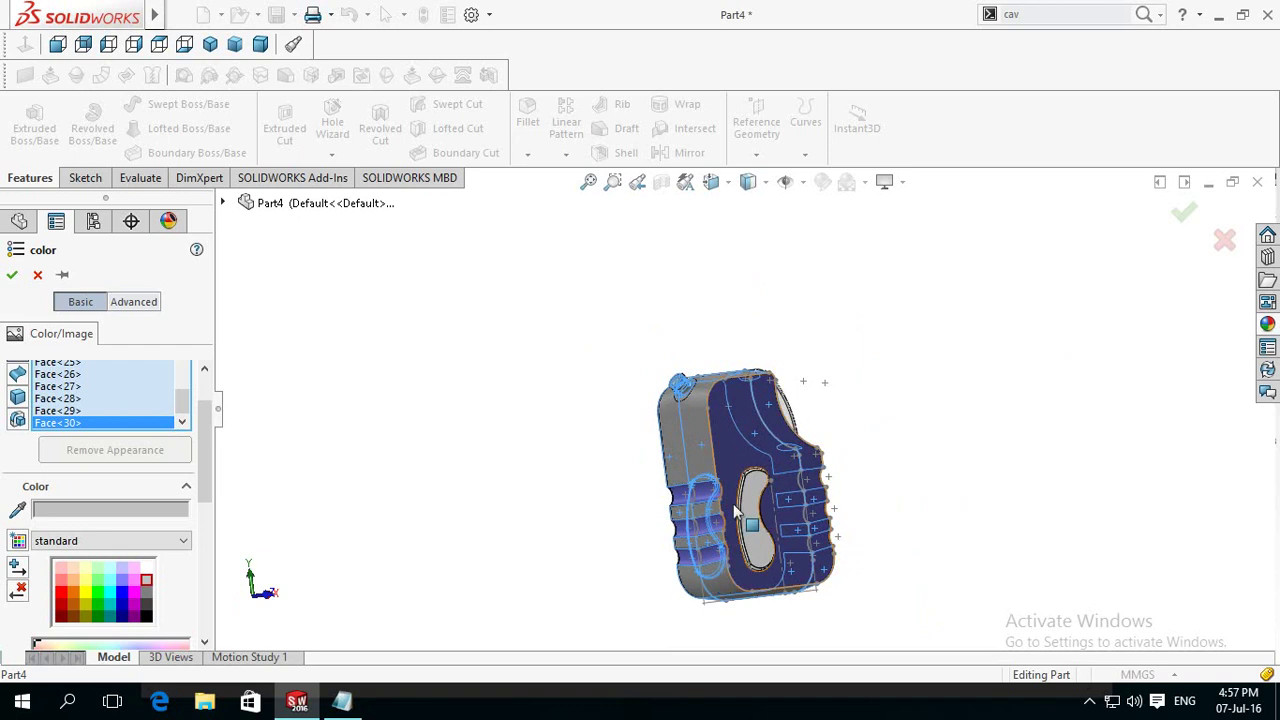
scroll(735, 512, "down", 3)
scroll(740, 512, "down", 2)
scroll(755, 500, "down", 3)
scroll(770, 360, "down", 1)
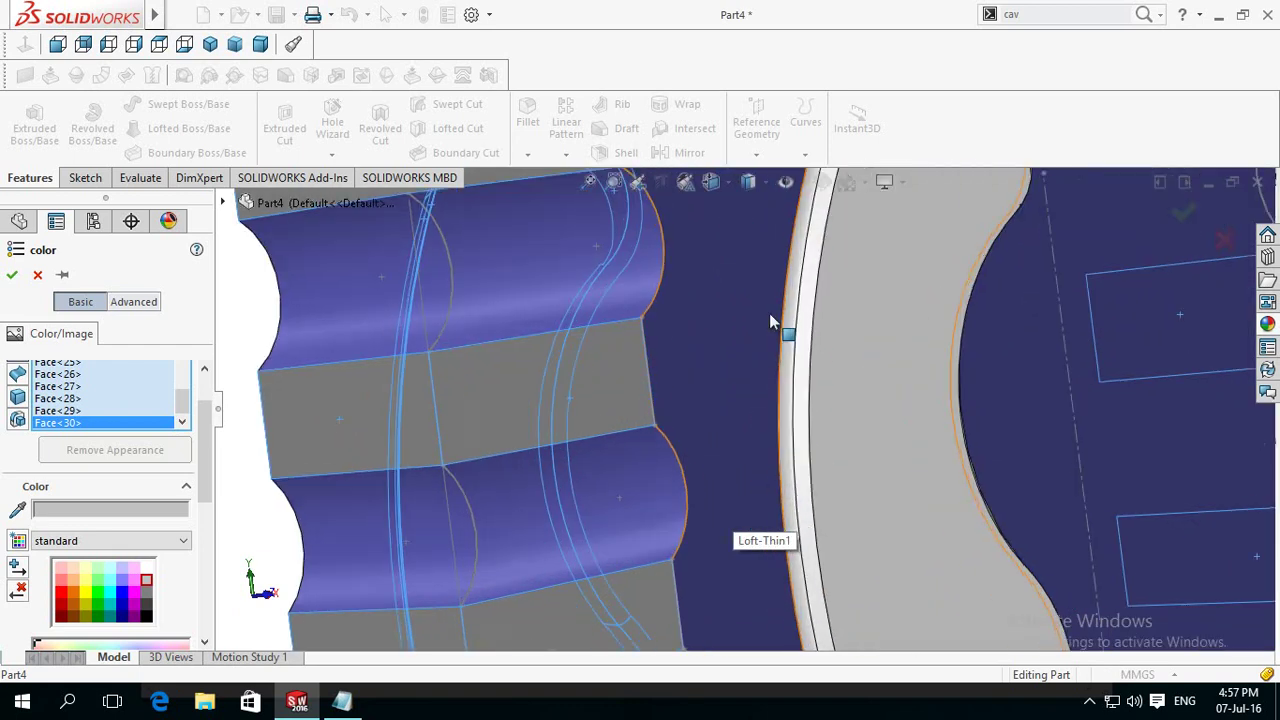
left_click(793, 302)
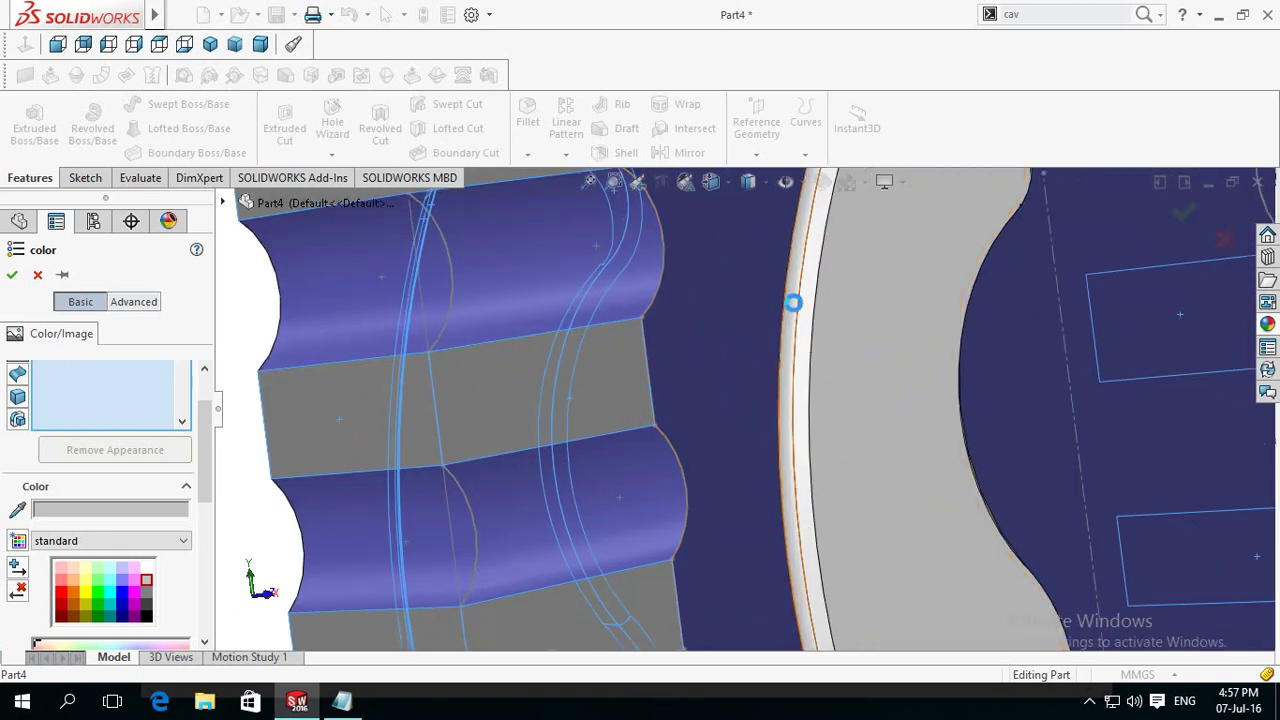
left_click(800, 366)
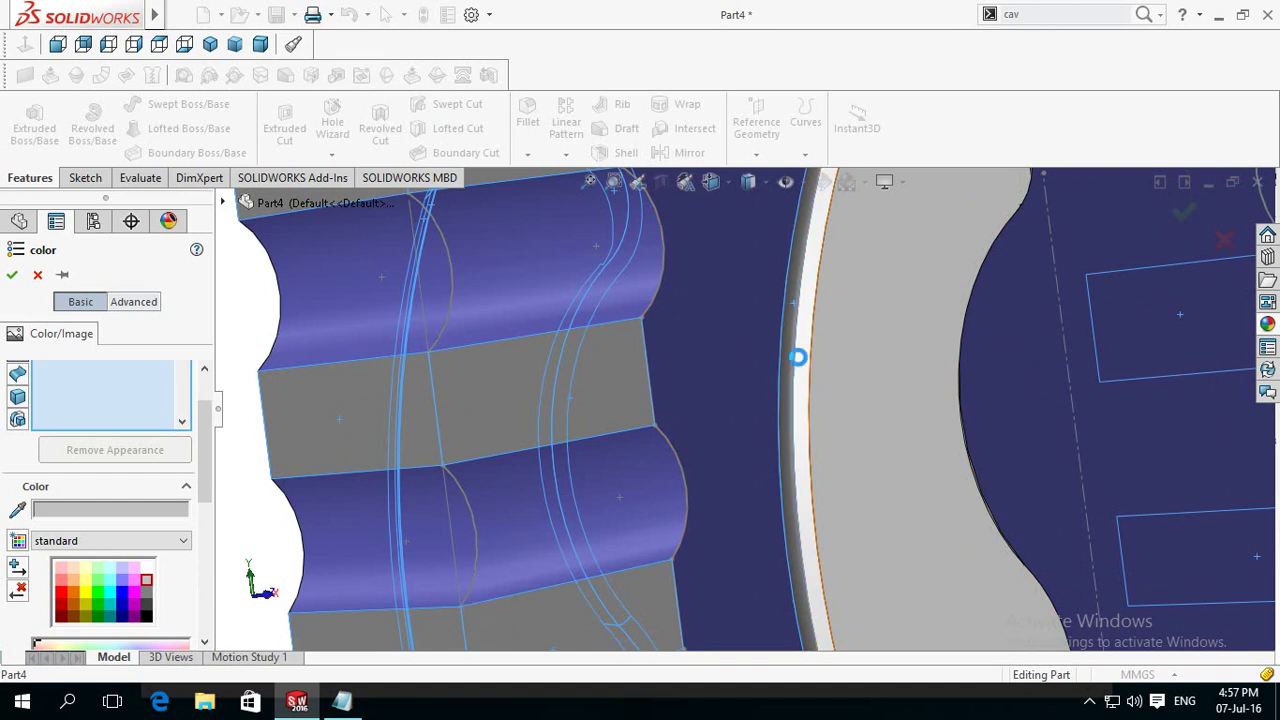
Step: Add the rounded top-end and small corner faces of the slot rim
scroll(790, 366, "up", 1)
scroll(808, 363, "up", 2)
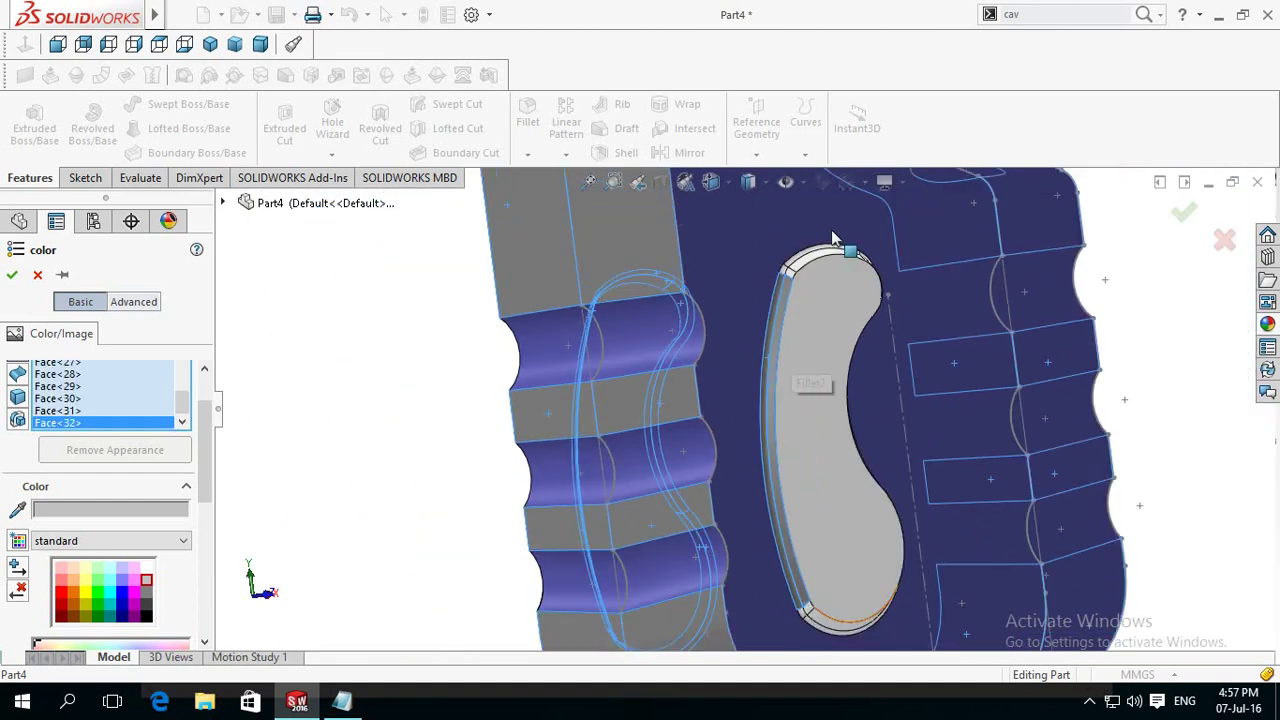
scroll(829, 243, "down", 2)
scroll(812, 287, "down", 2)
scroll(812, 287, "down", 1)
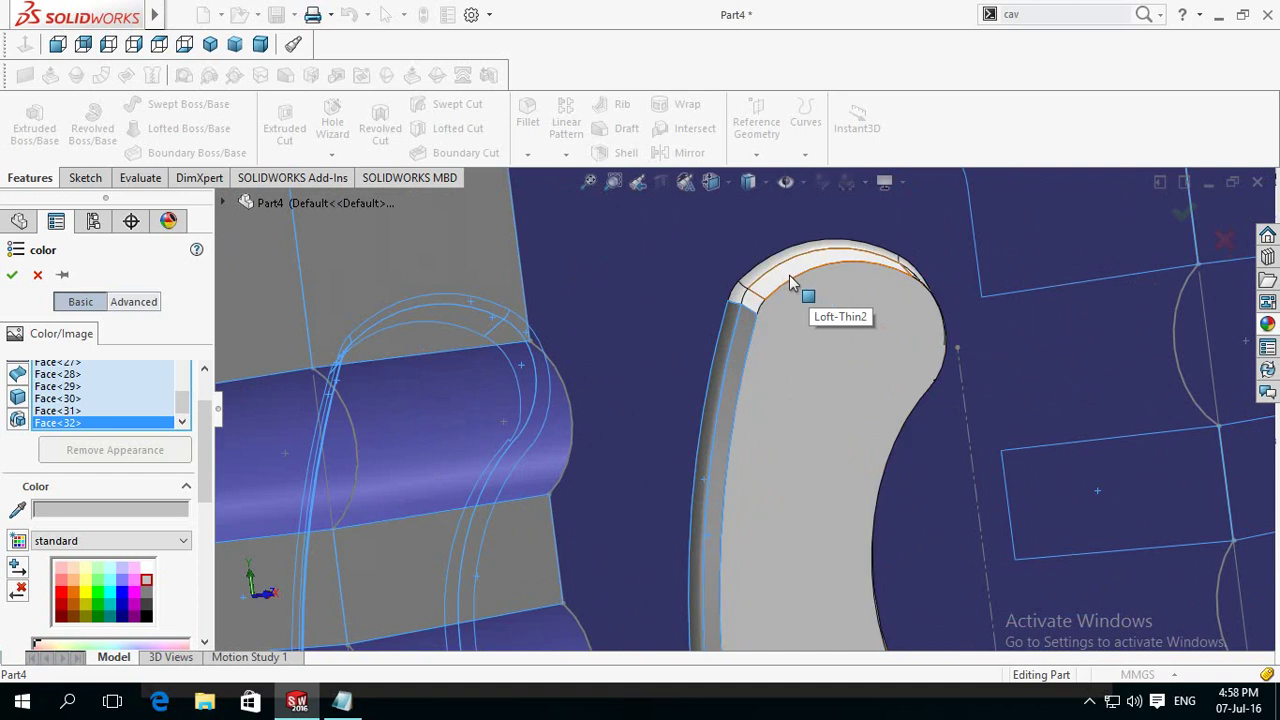
left_click(767, 262)
left_click(767, 262)
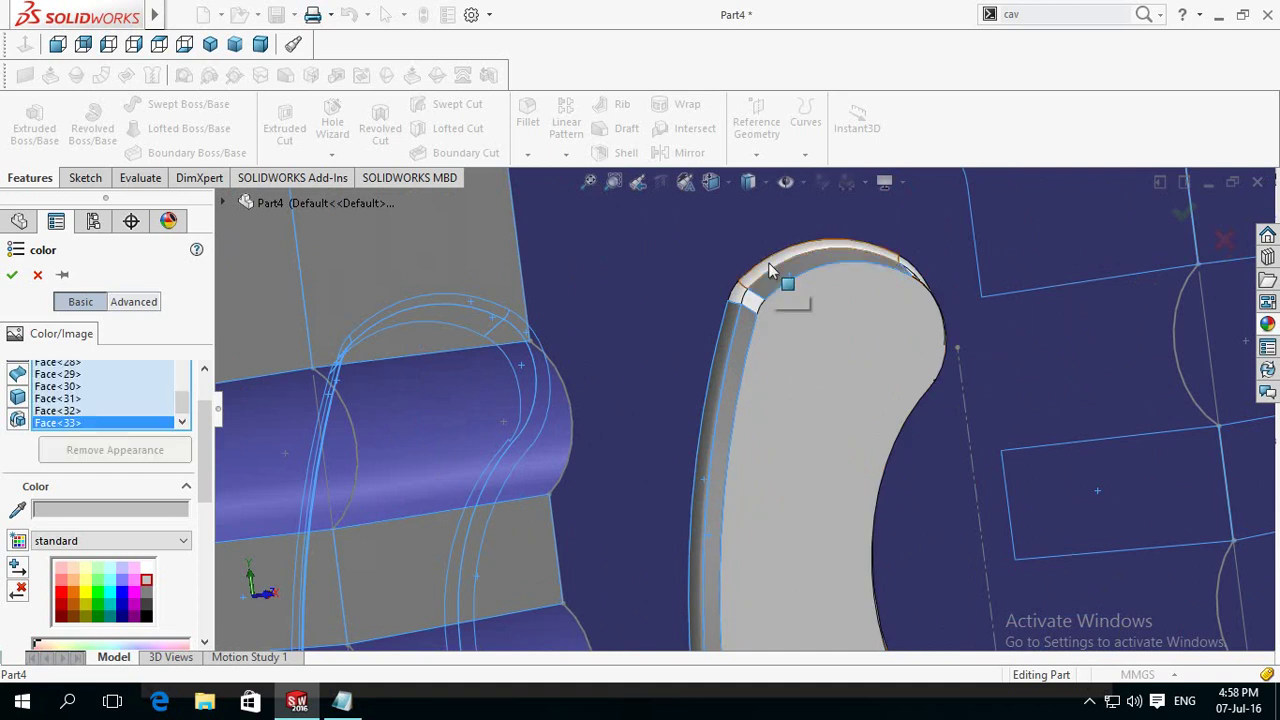
left_click(767, 262)
left_click(767, 262)
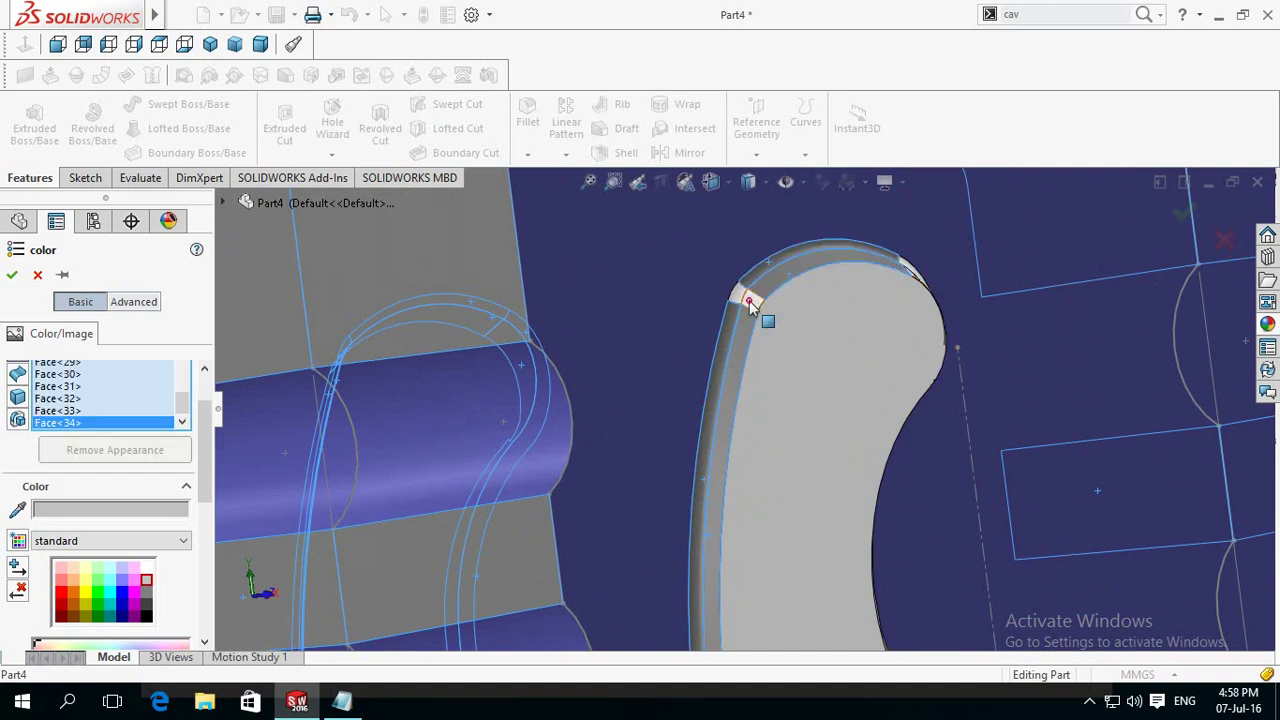
left_click(747, 296)
left_click(741, 298)
left_click(739, 296)
left_click(744, 318)
Step: Add the fillet faces beside and below the grip slot
key("Right")
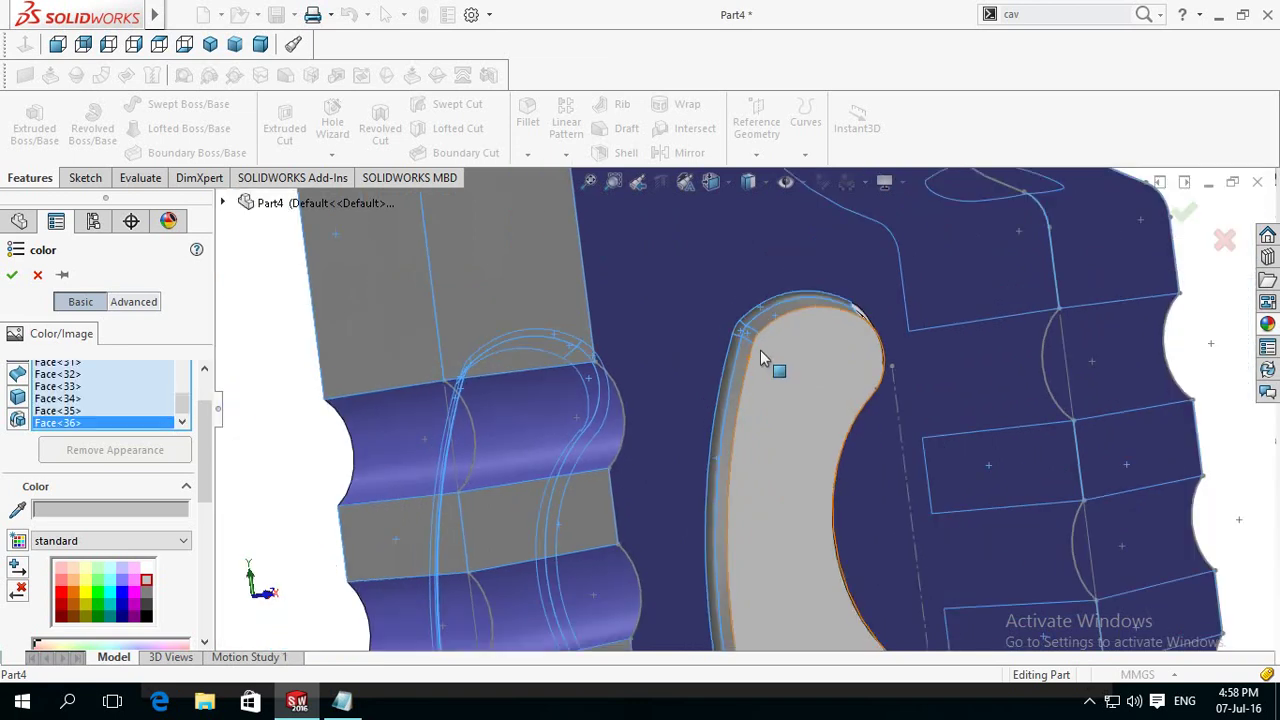
key("Right")
mouse_move(752, 477)
middle_mouse_down()
mouse_move(680, 486)
mouse_move(800, 400)
middle_mouse_up()
scroll(799, 396, "down", 2)
scroll(799, 396, "down", 1)
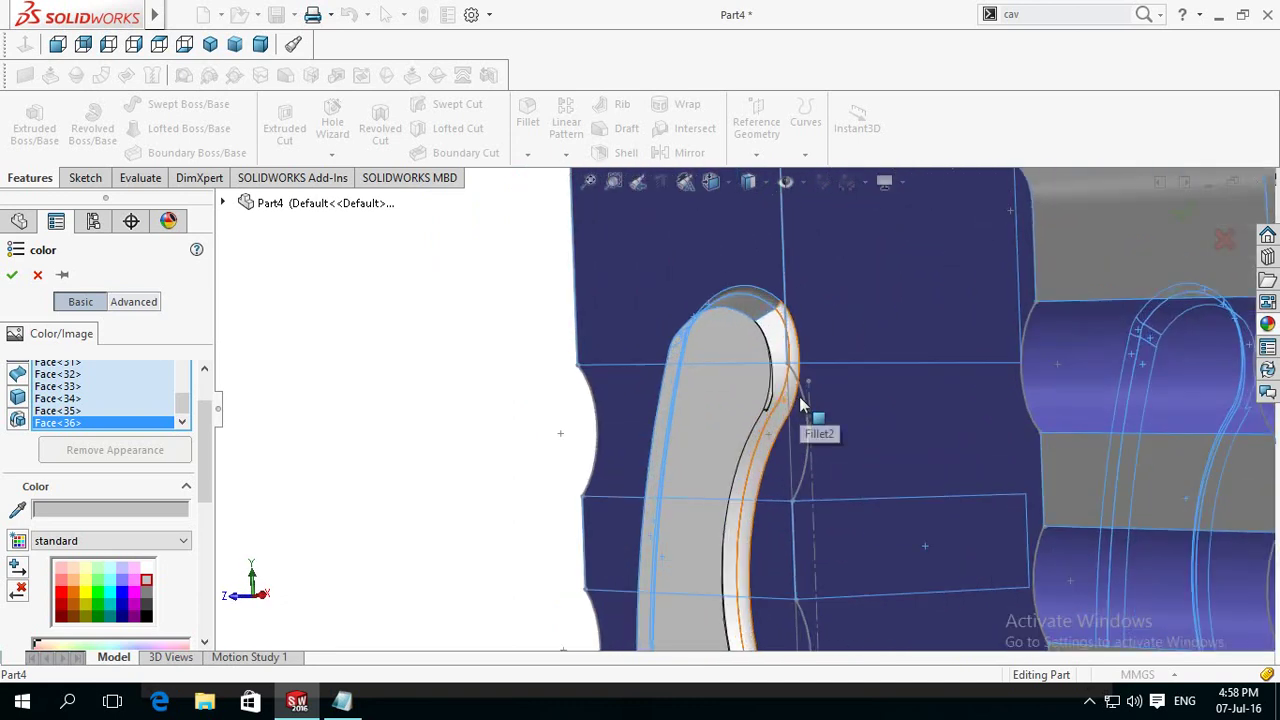
scroll(796, 385, "down", 1)
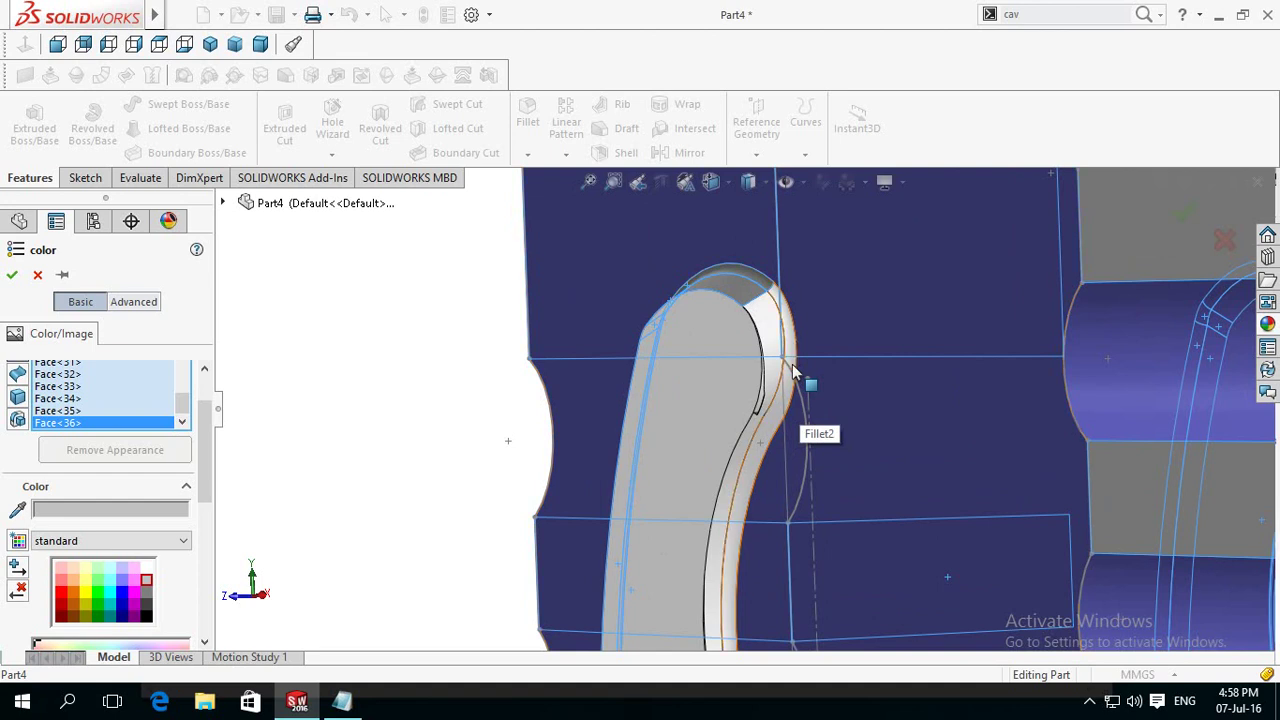
left_click(790, 366)
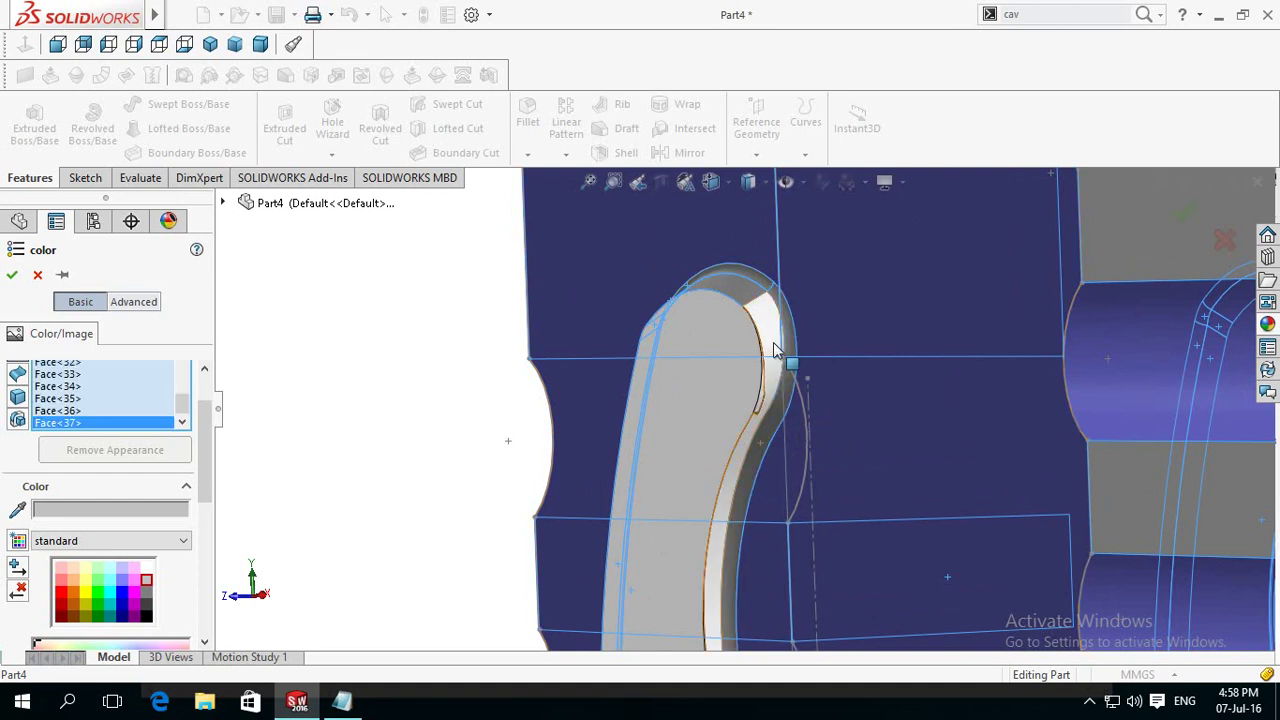
left_click(770, 462)
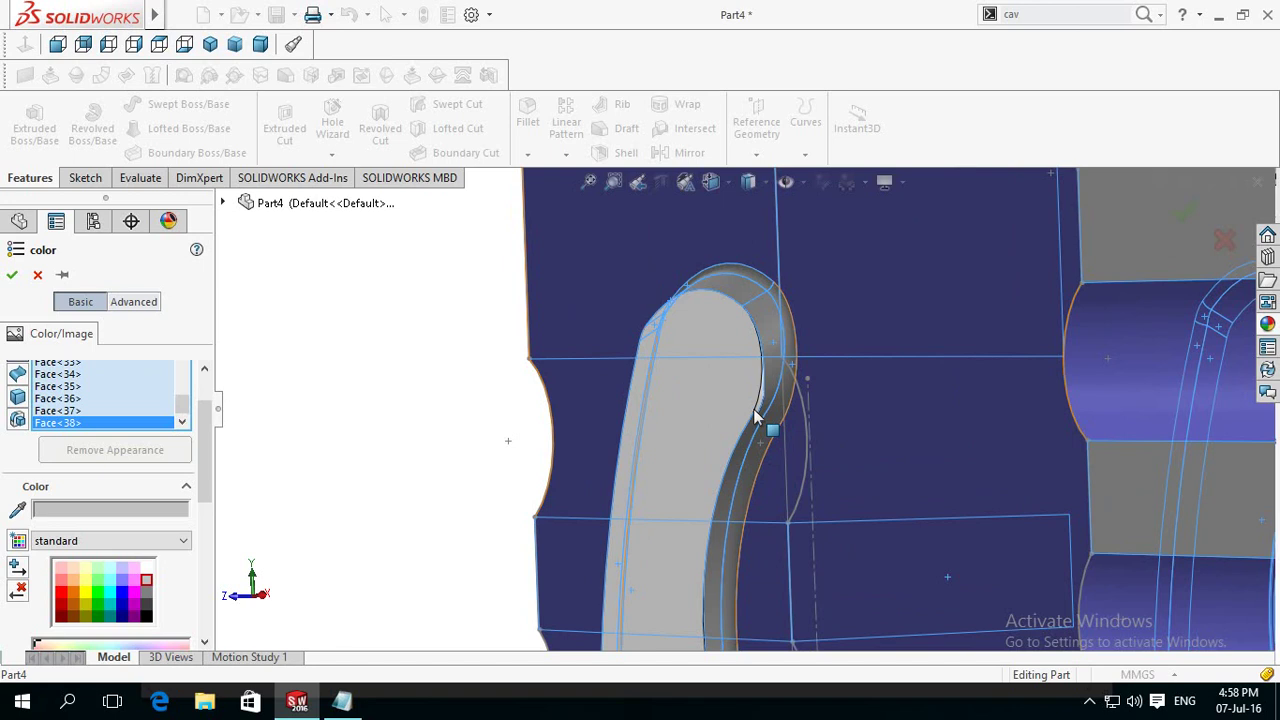
scroll(757, 418, "down", 2)
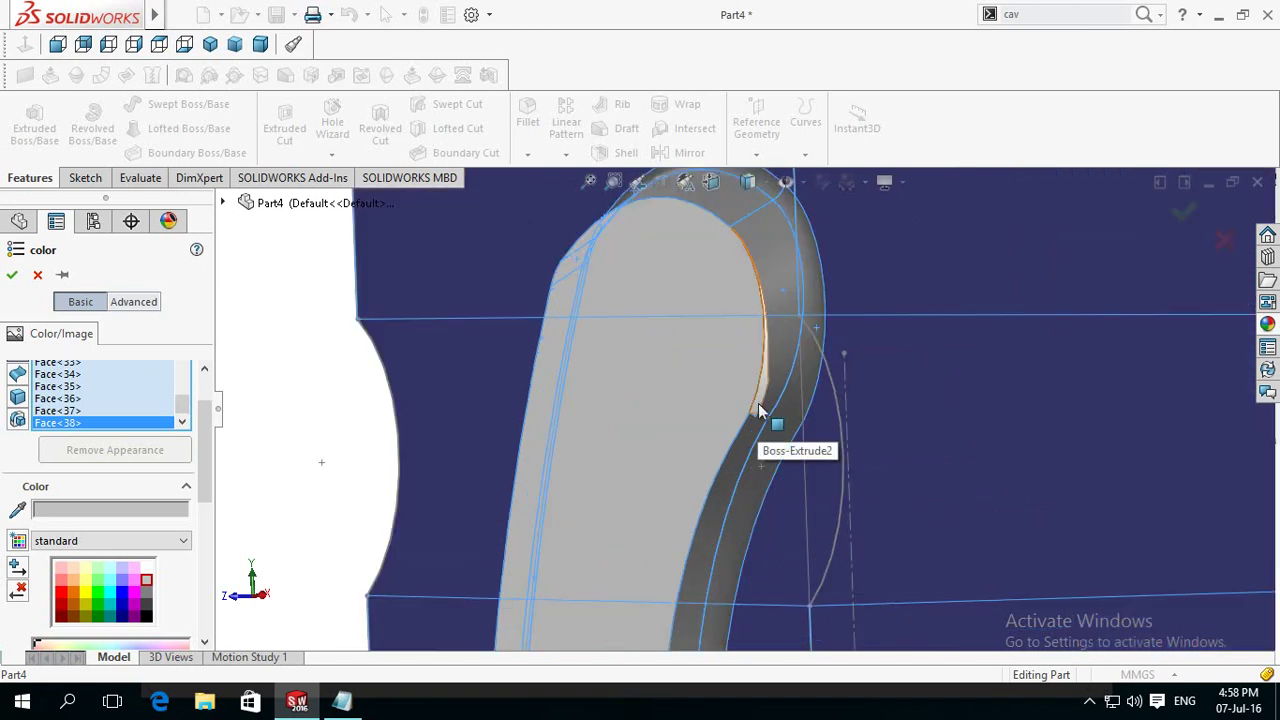
left_click(755, 450)
Step: Add the slot's thin Loft-Thin faces to the grey colouring
scroll(757, 470, "up", 1)
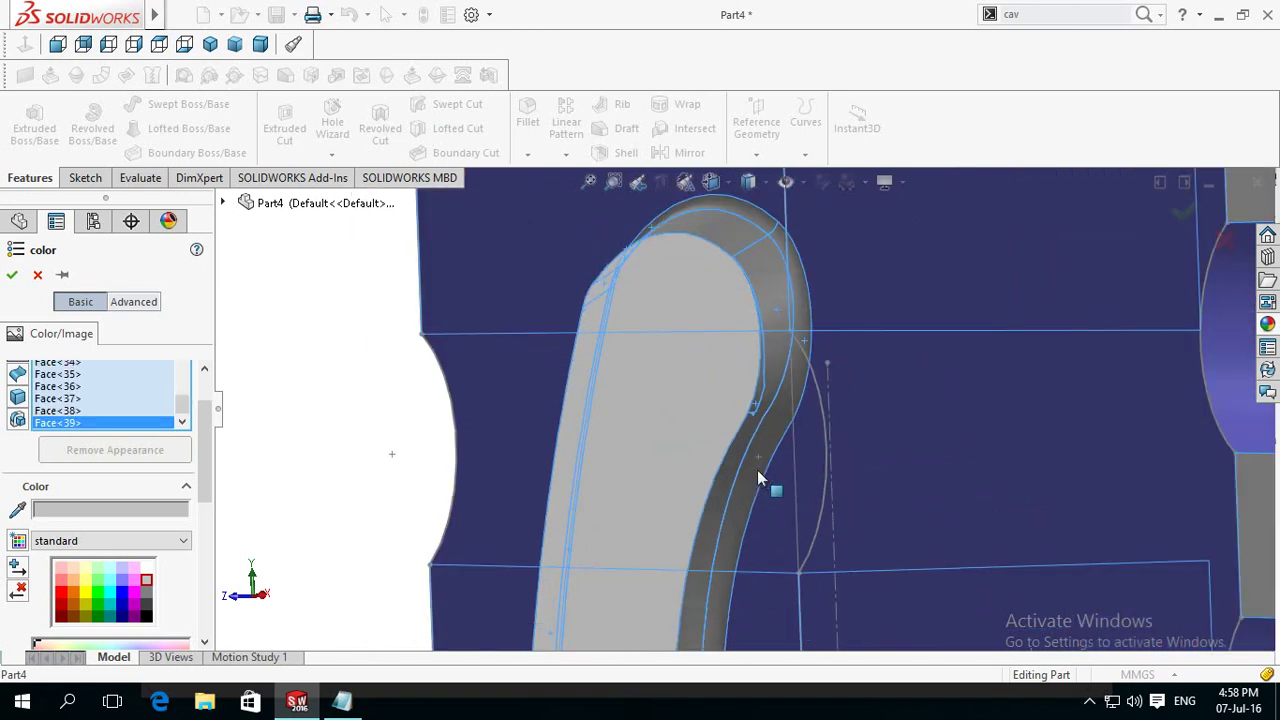
scroll(757, 470, "up", 1)
scroll(755, 492, "up", 1)
scroll(755, 492, "up", 1)
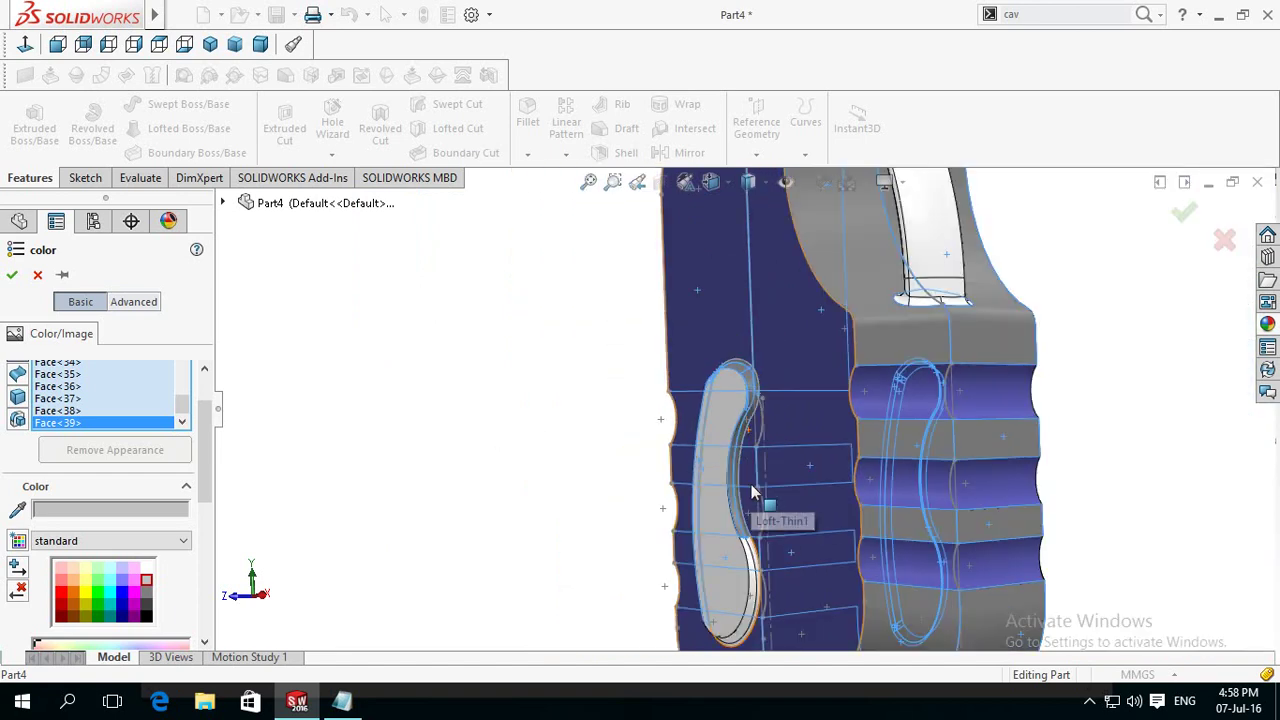
scroll(754, 618, "down", 1)
scroll(766, 429, "down", 1)
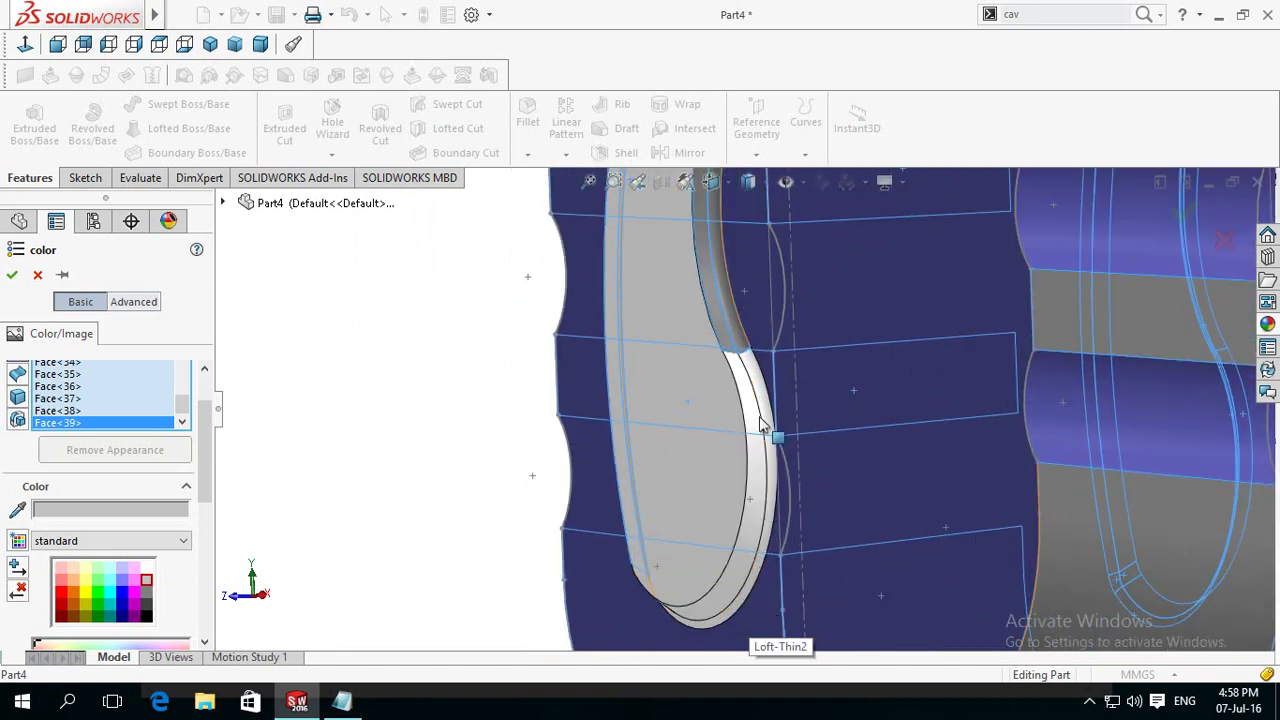
left_click(766, 412)
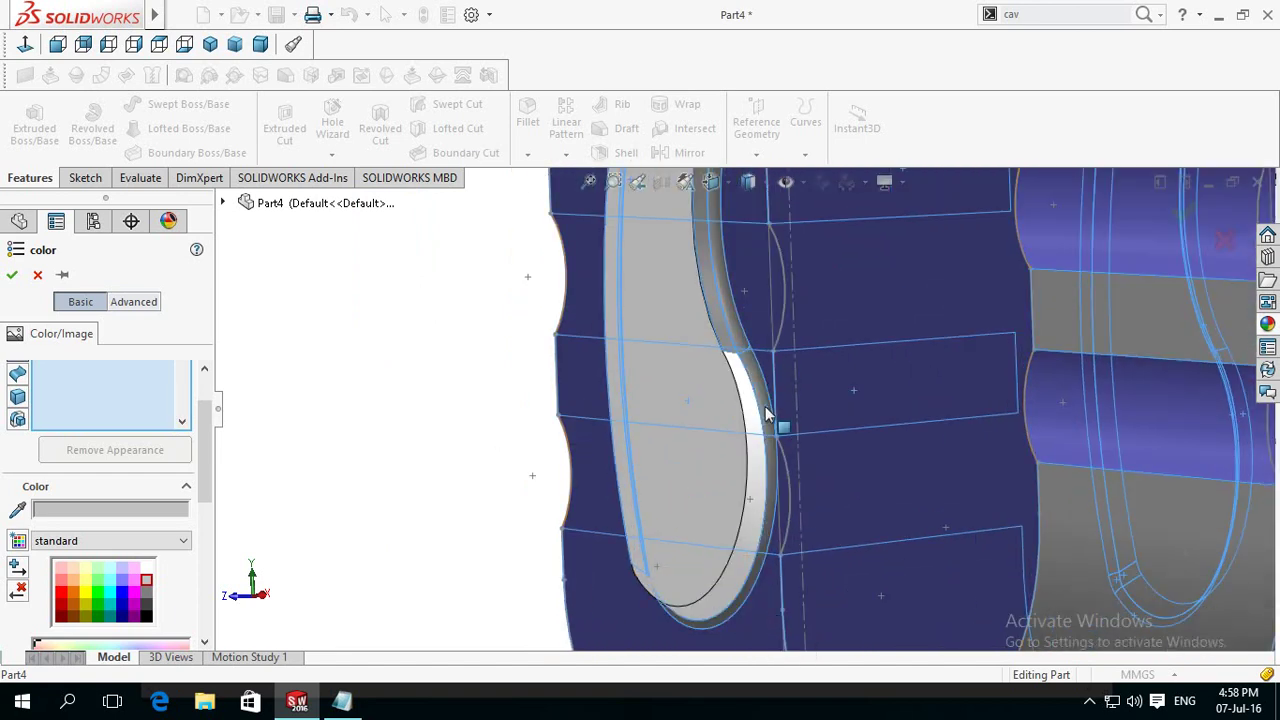
left_click(755, 424)
Step: Add the two small fillet faces at the slot bottom on the ribbed side
scroll(755, 520, "up", 2)
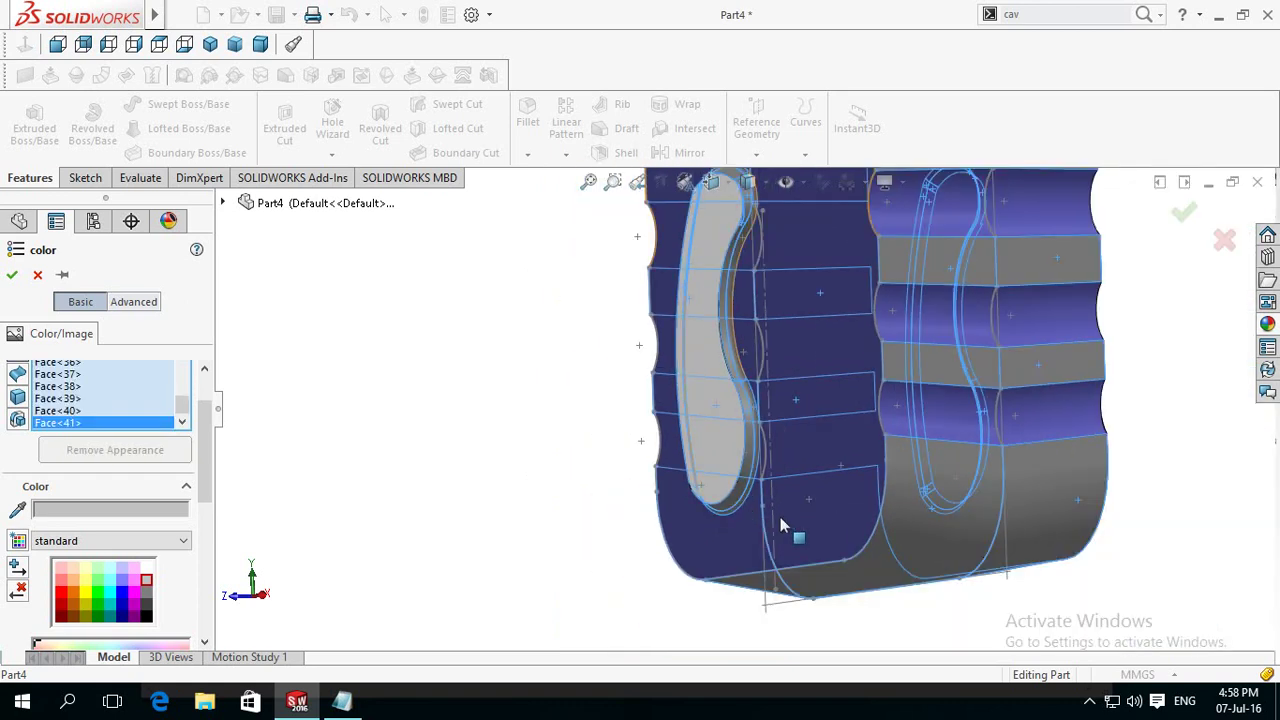
middle_click_drag(868, 532, 700, 483)
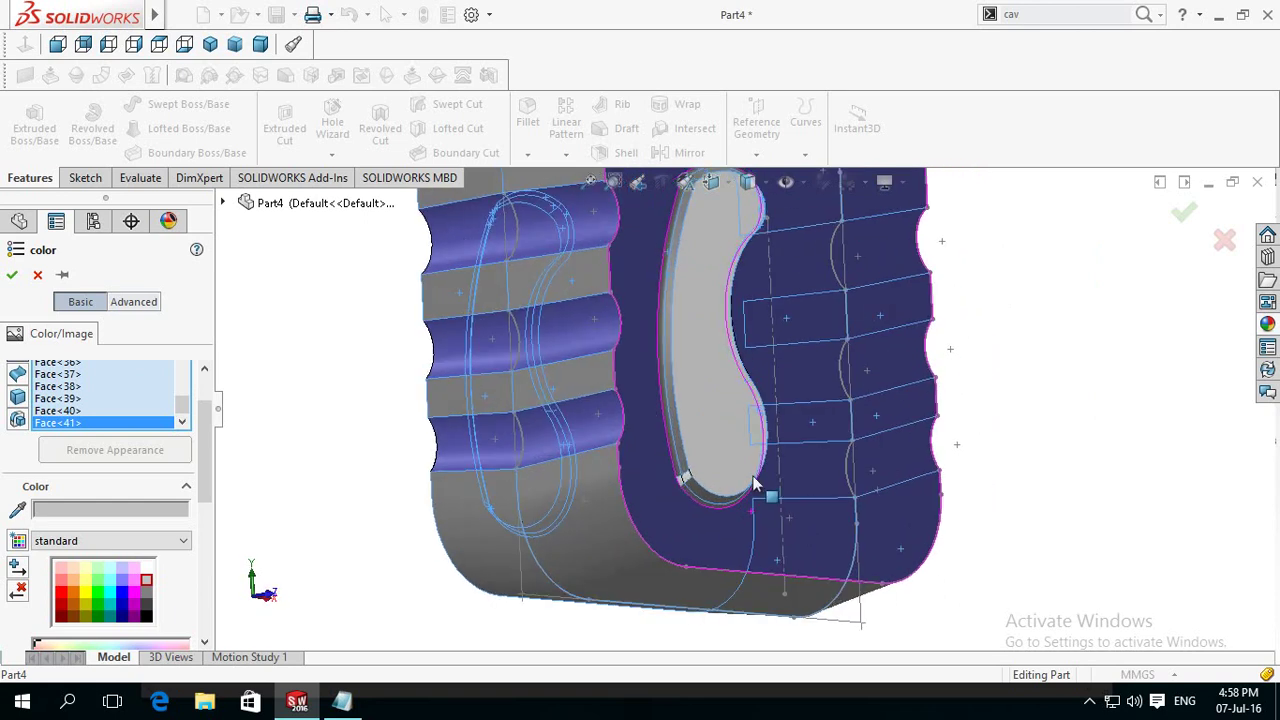
scroll(700, 483, "down", 2)
scroll(700, 490, "down", 3)
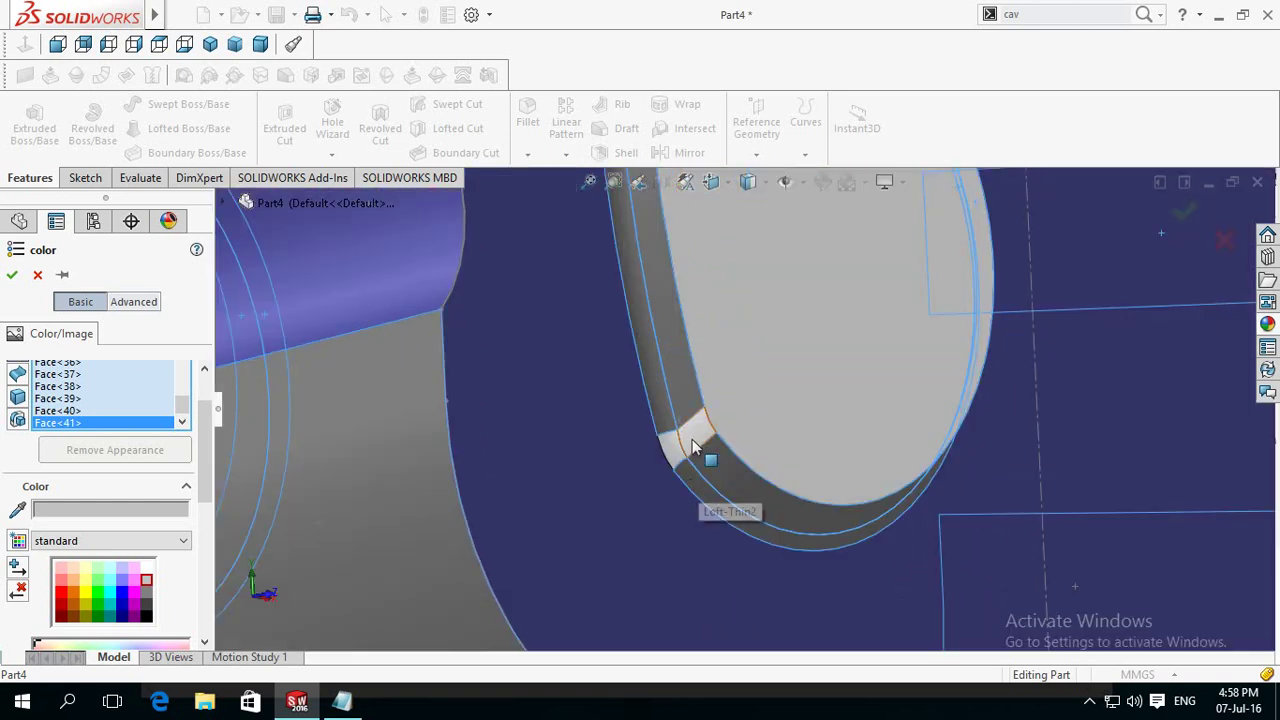
left_click(671, 448)
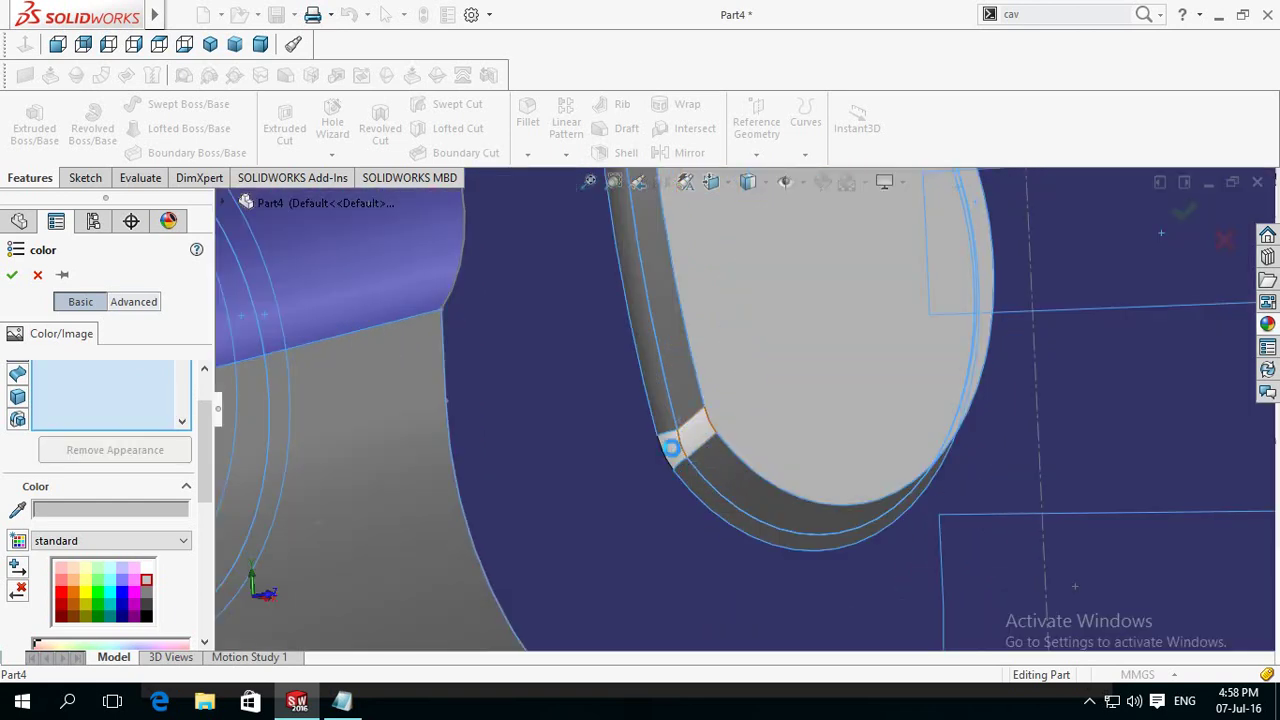
left_click(668, 448)
scroll(851, 512, "up", 2)
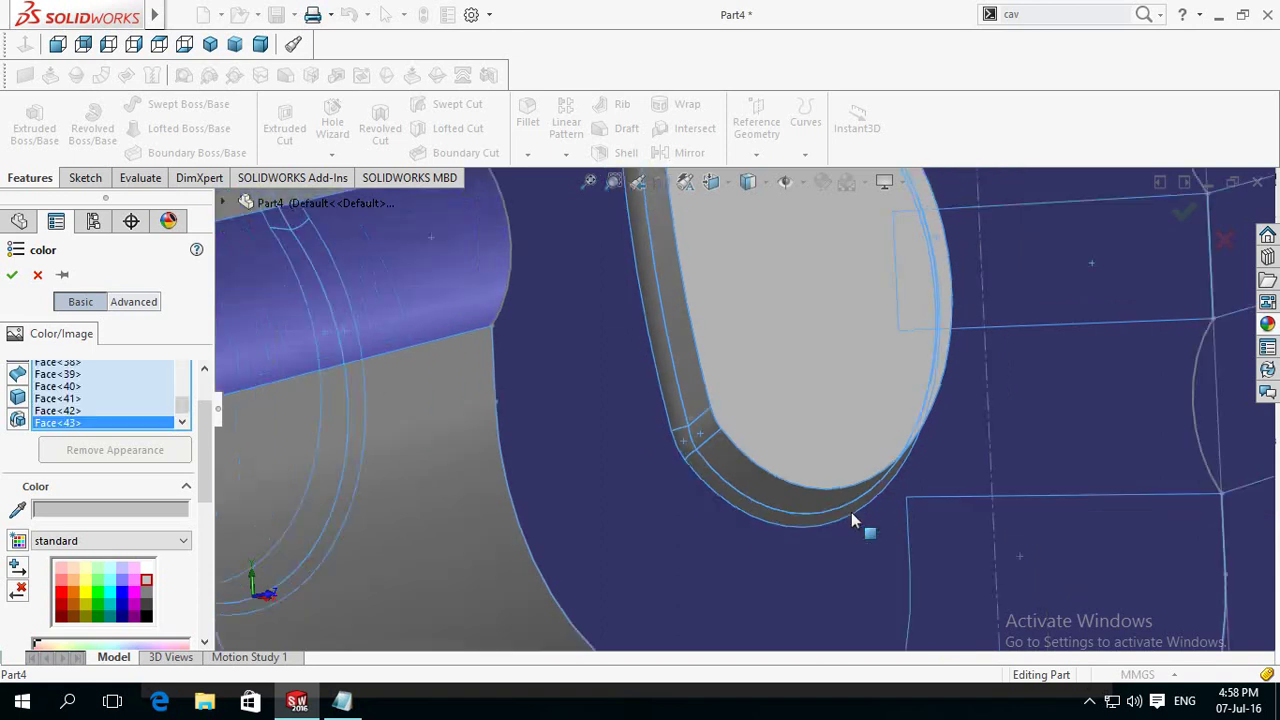
scroll(851, 512, "up", 2)
scroll(851, 512, "up", 2)
scroll(851, 512, "up", 2)
scroll(851, 512, "up", 1)
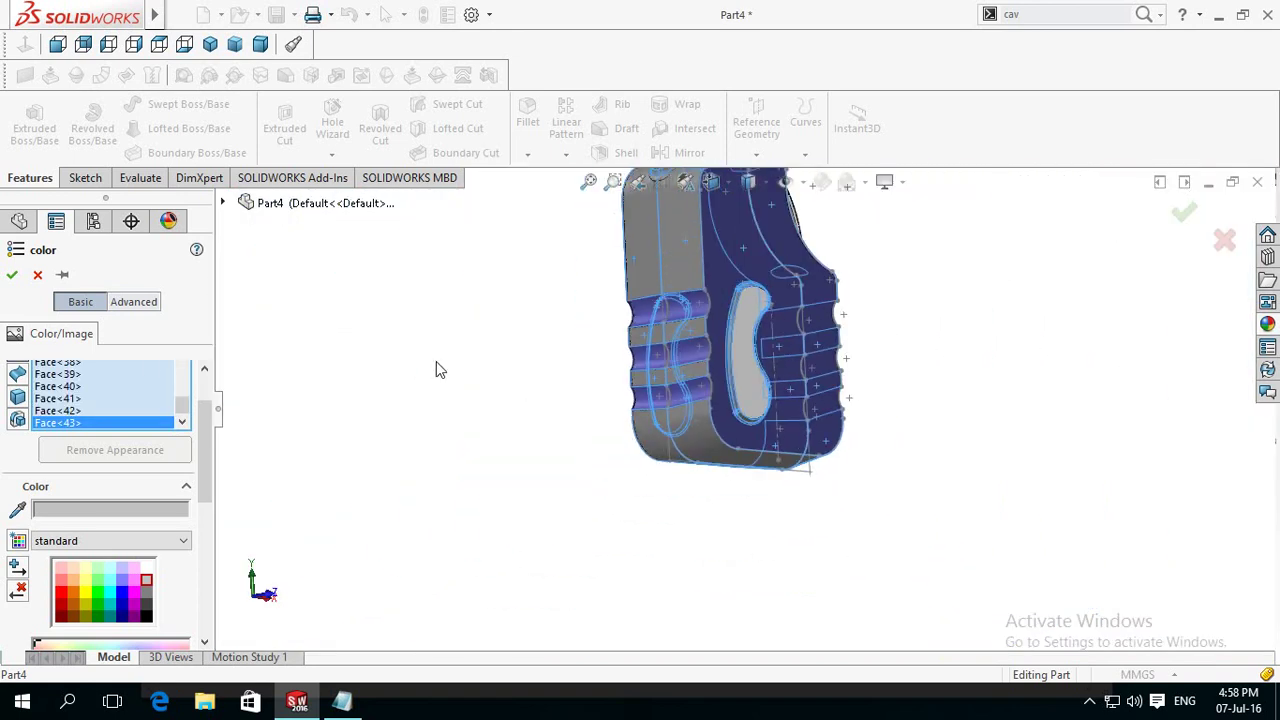
Step: Apply the previous colour, then recolour the handle face orange
left_click(12, 277)
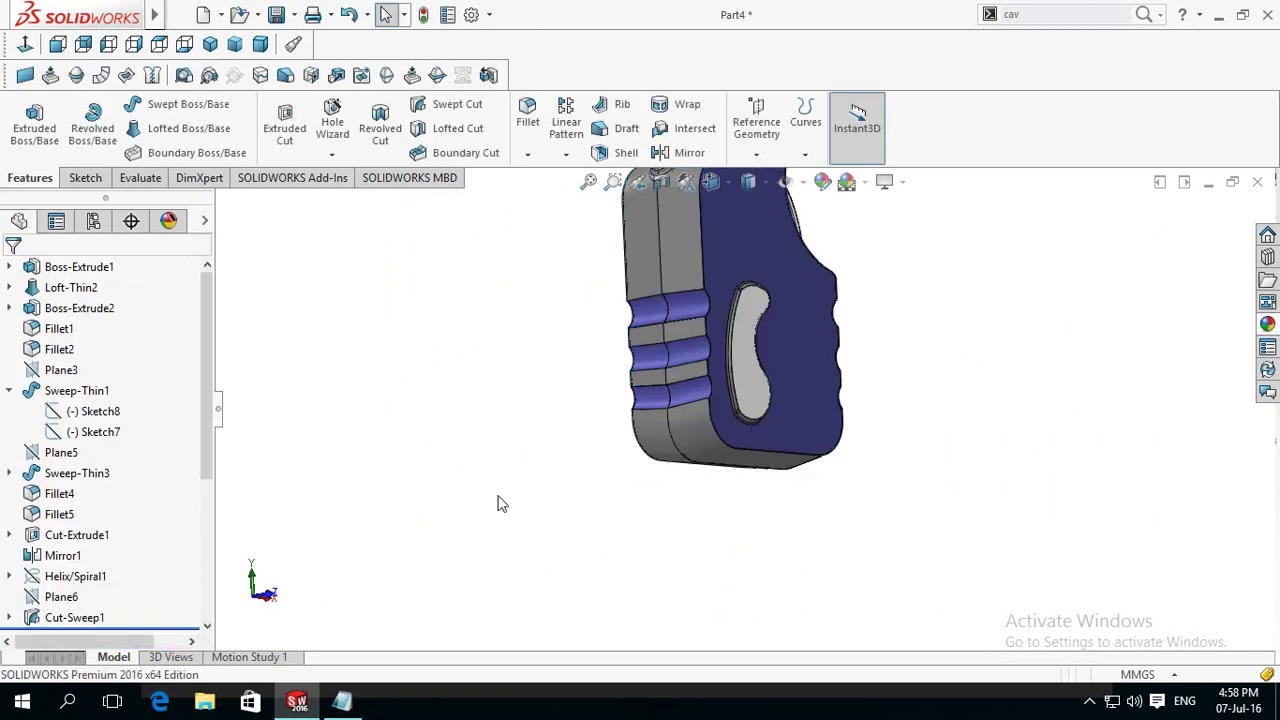
mouse_move(560, 400)
middle_mouse_down()
mouse_move(594, 334)
mouse_move(443, 354)
mouse_move(425, 394)
mouse_move(540, 434)
mouse_move(543, 457)
mouse_move(480, 463)
middle_mouse_up()
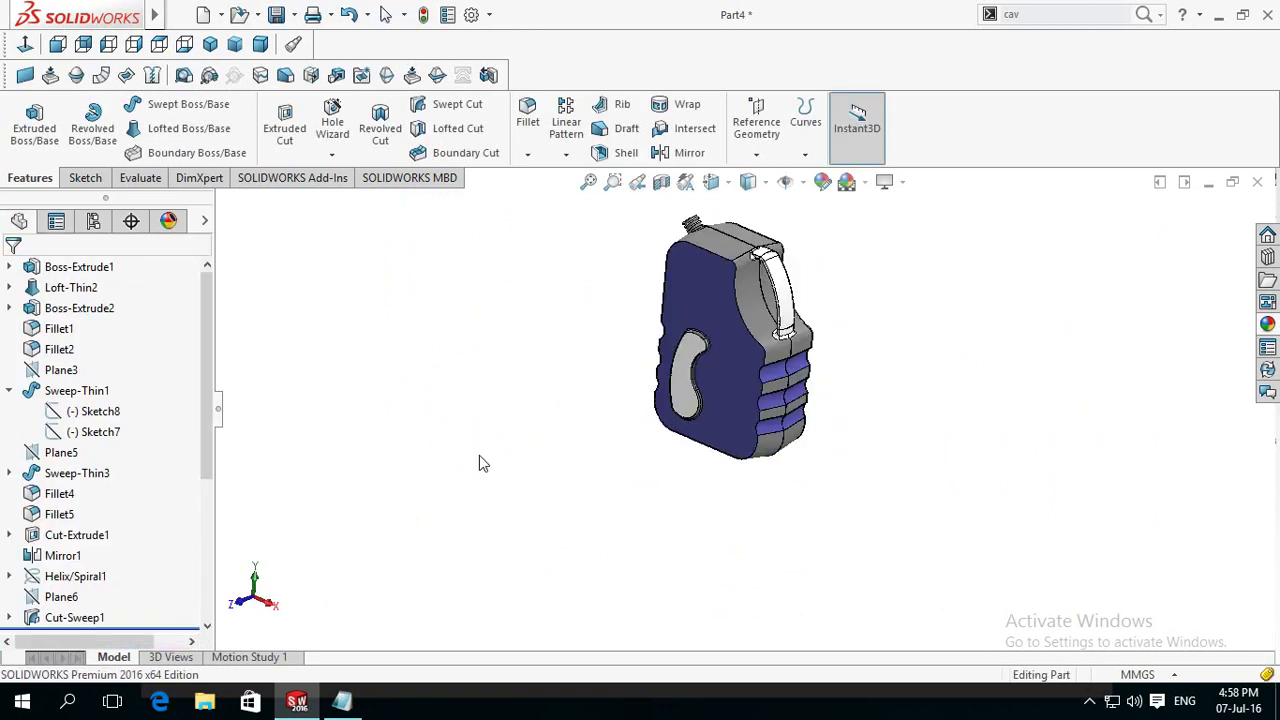
scroll(810, 300, "down", 3)
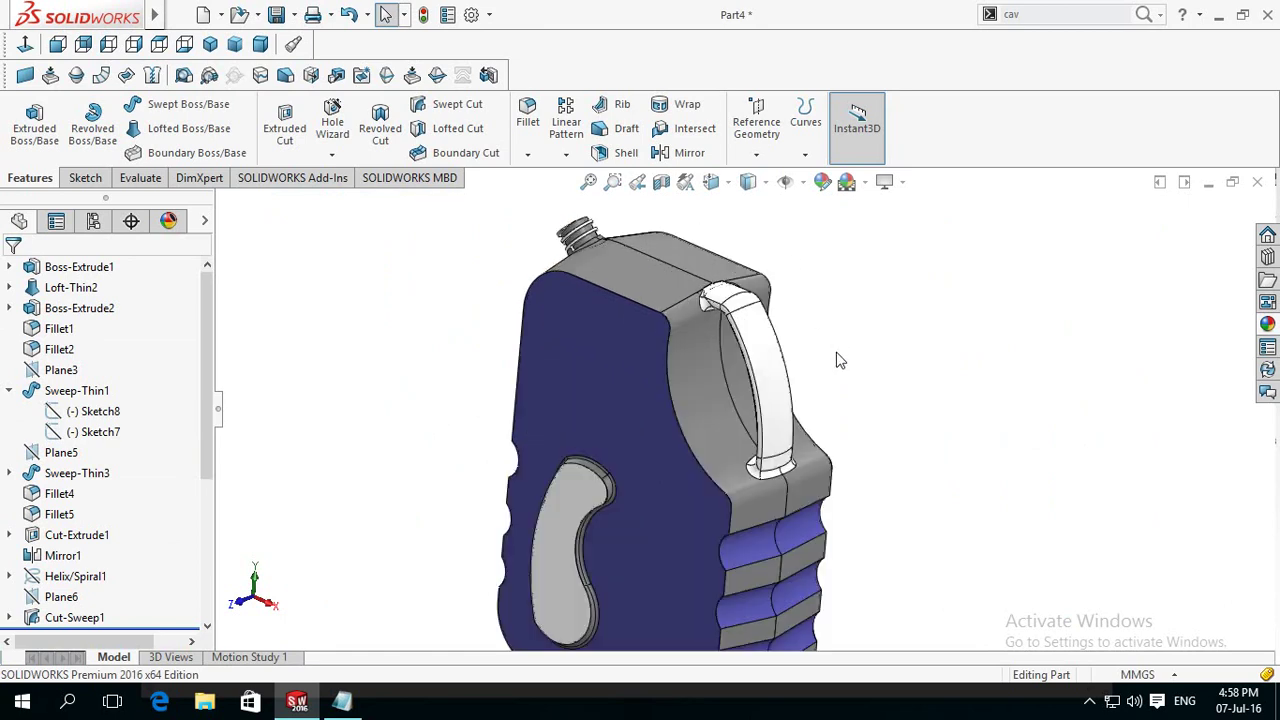
left_click(772, 361)
left_click(909, 282)
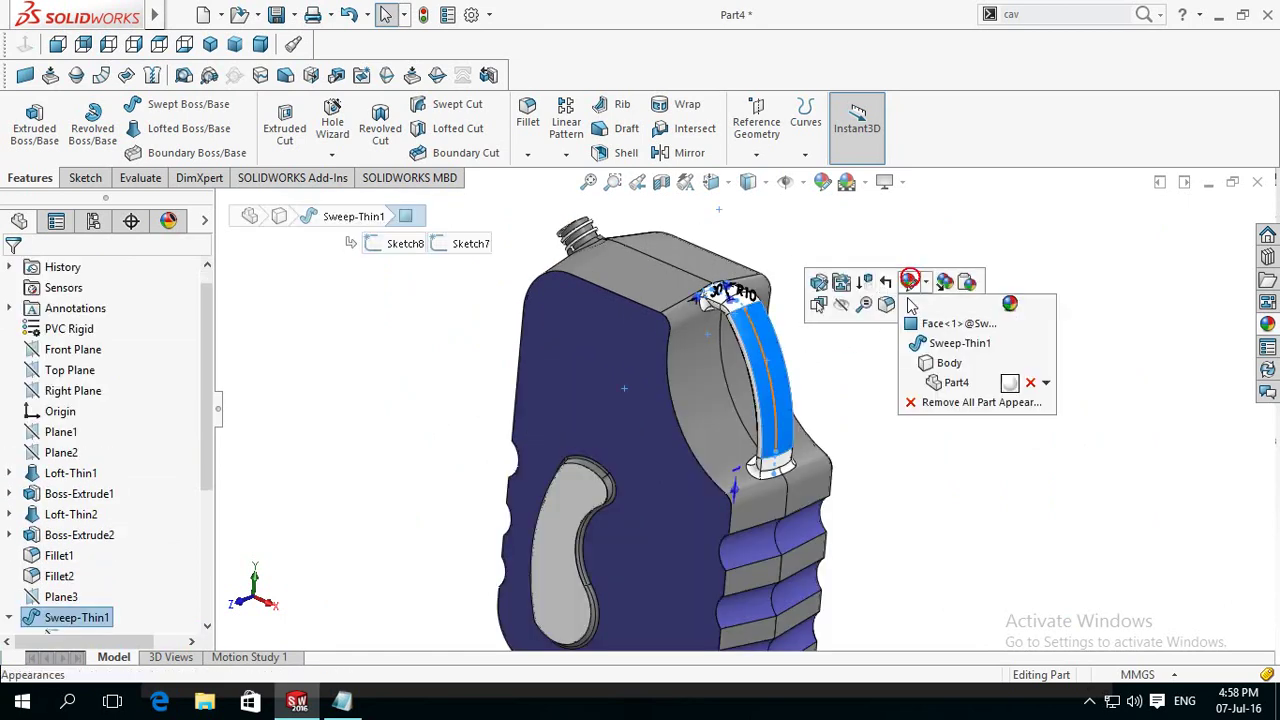
left_click(913, 324)
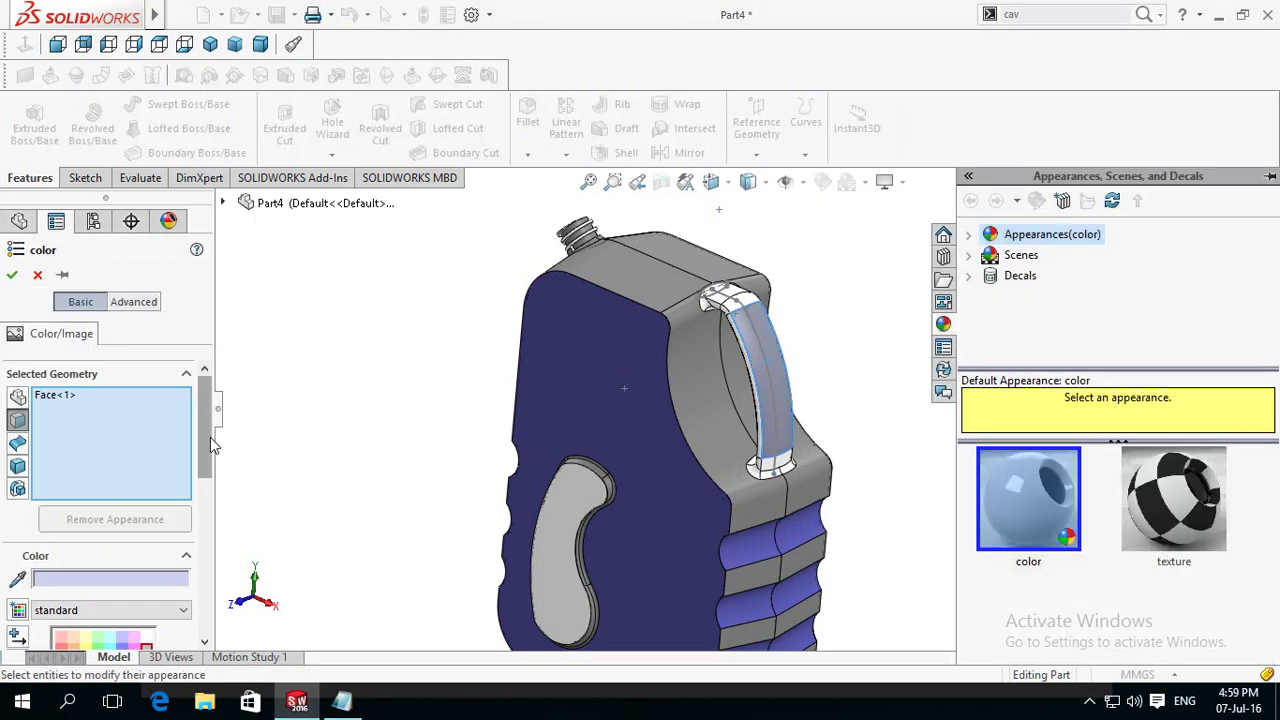
left_click_drag(210, 437, 207, 498)
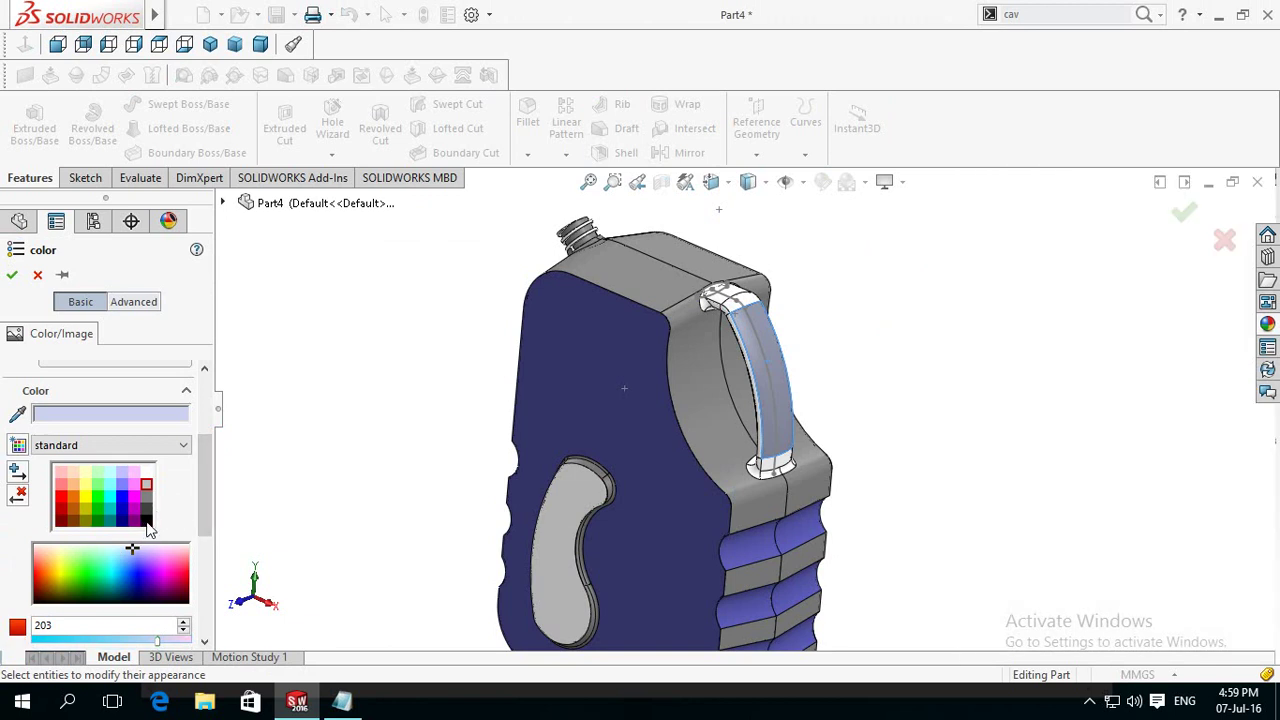
left_click(146, 521)
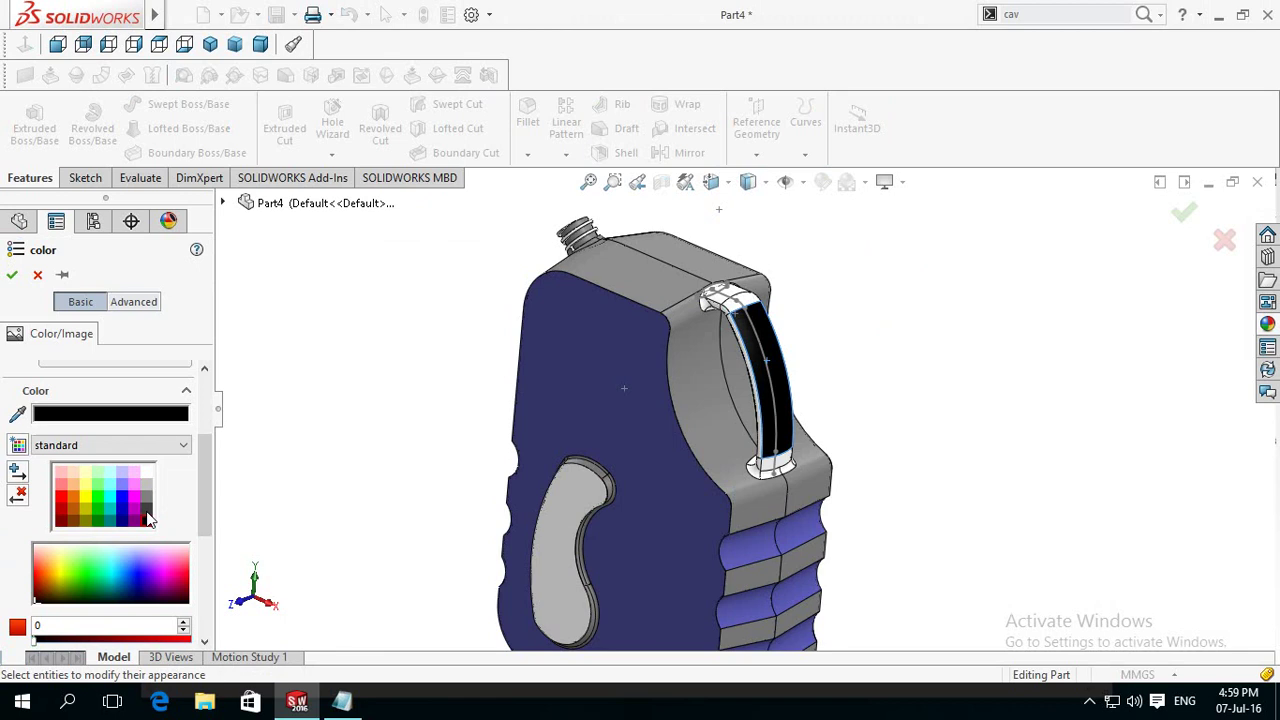
left_click(146, 513)
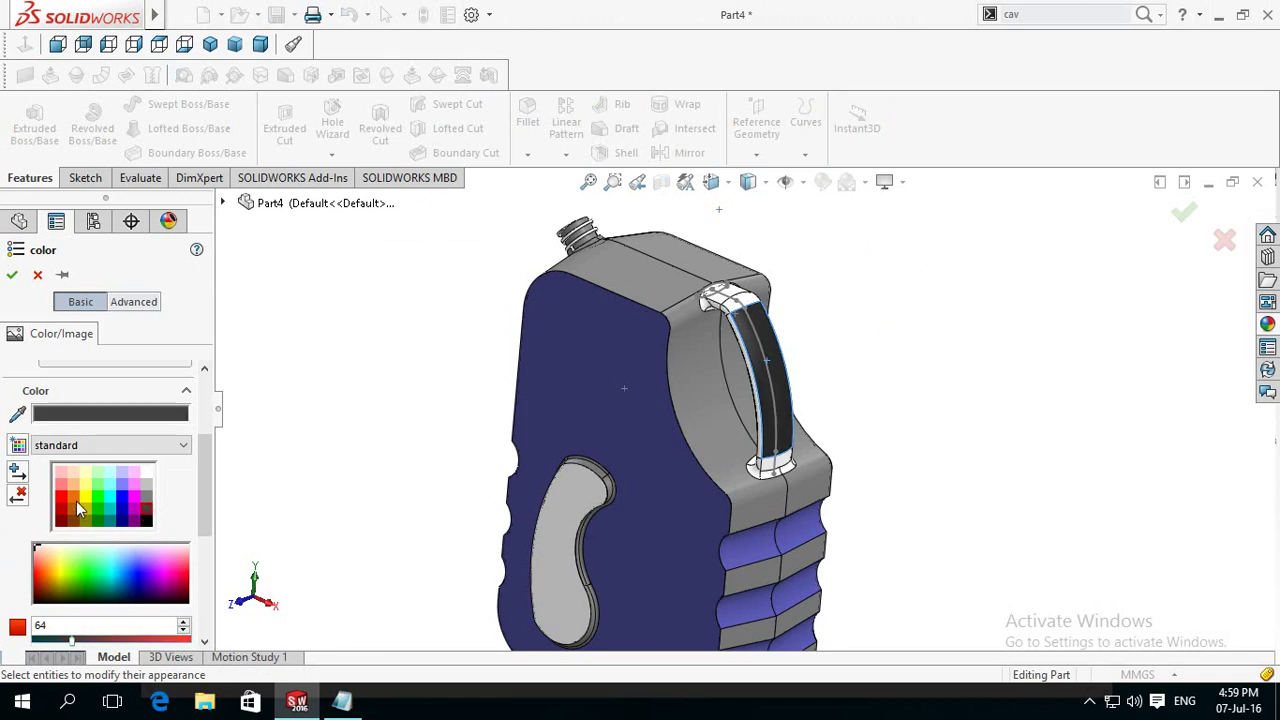
left_click(78, 506)
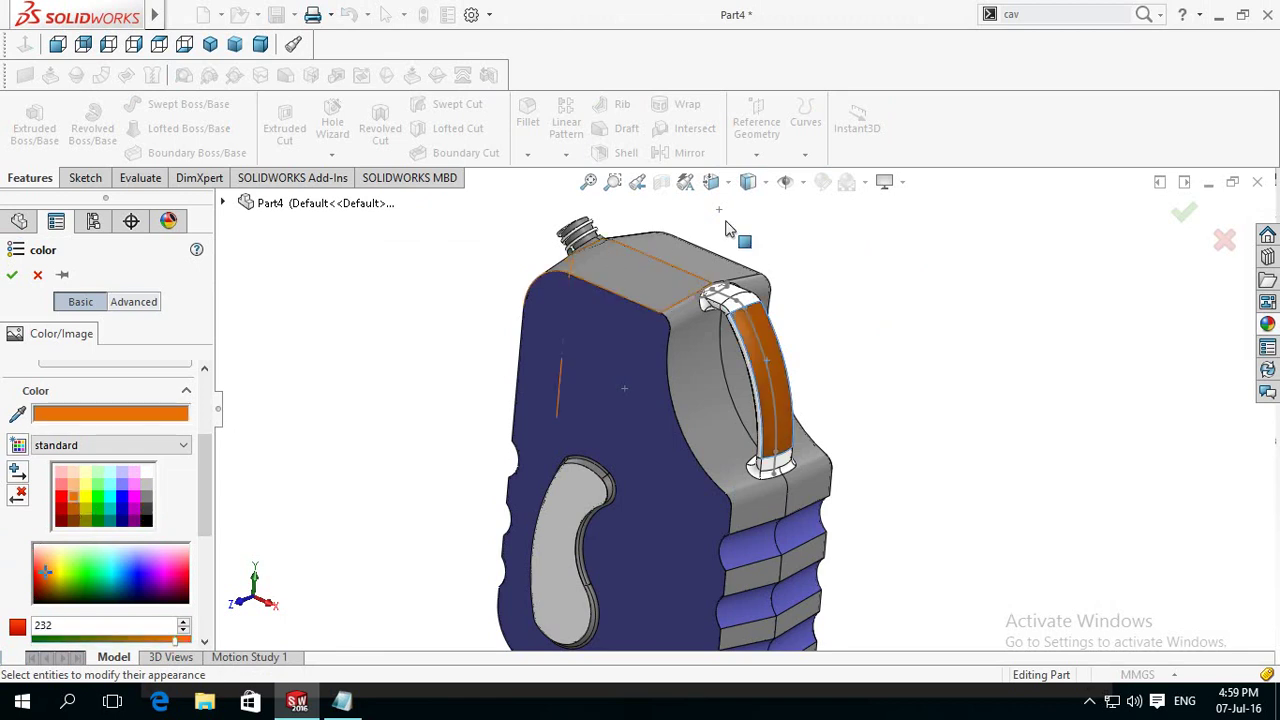
Step: Colour the handle's top cap, its small end face and the face beneath orange
scroll(728, 228, "down", 2)
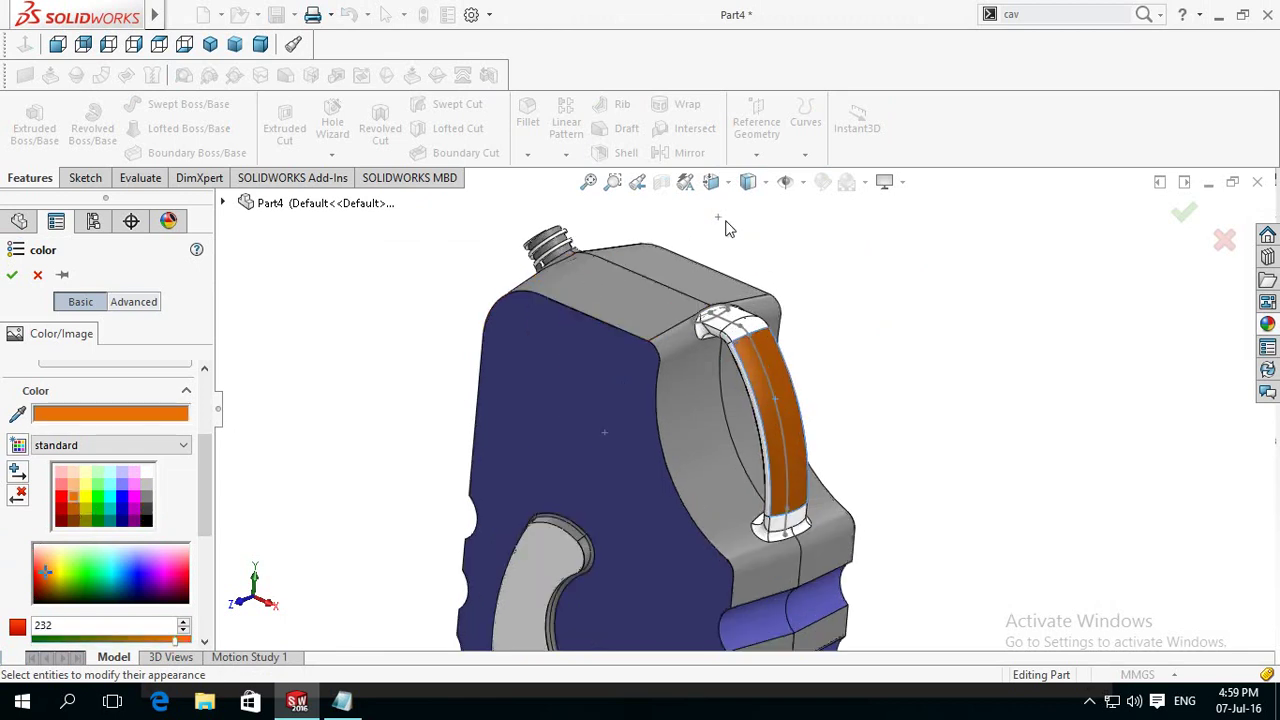
left_click(734, 333)
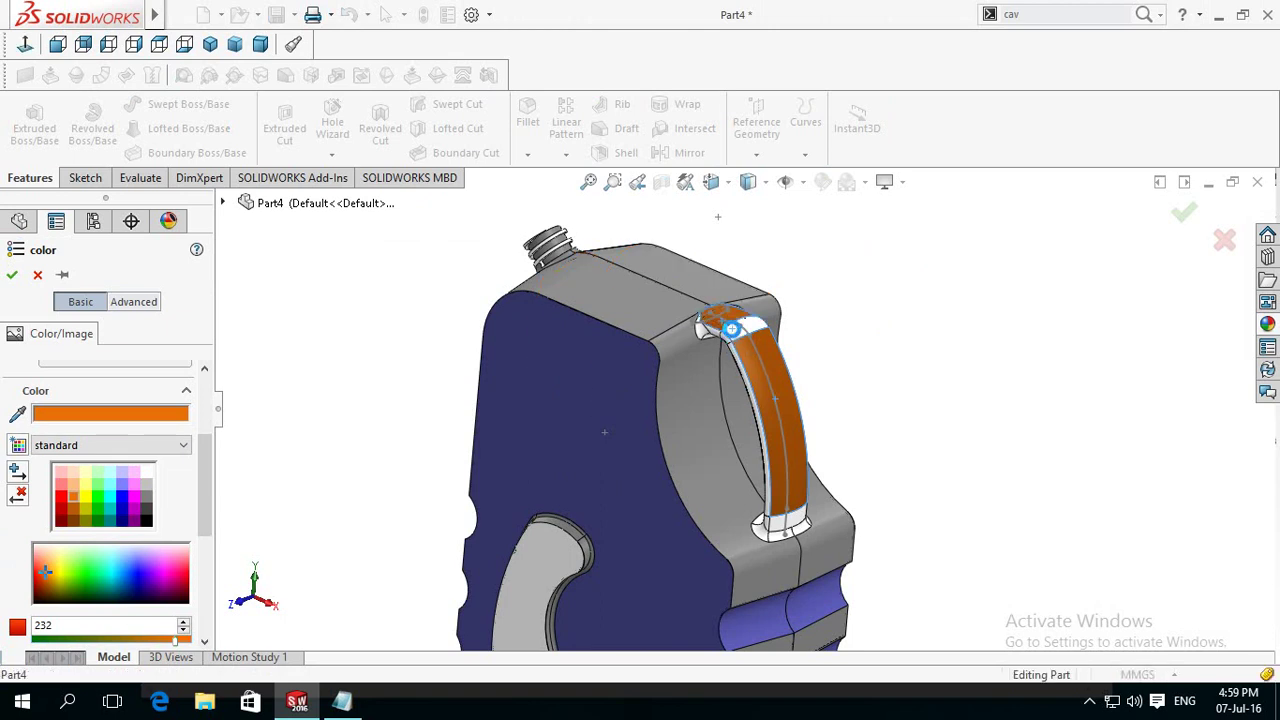
scroll(705, 330, "down", 4)
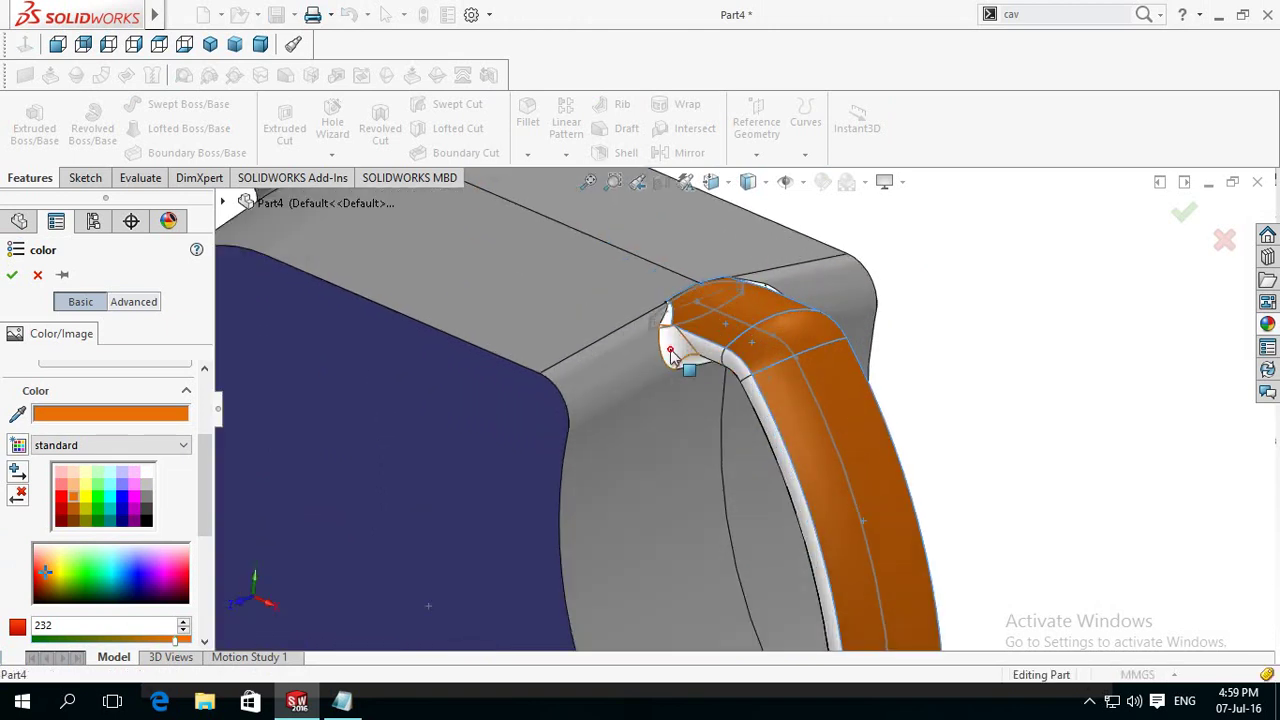
left_click(670, 318)
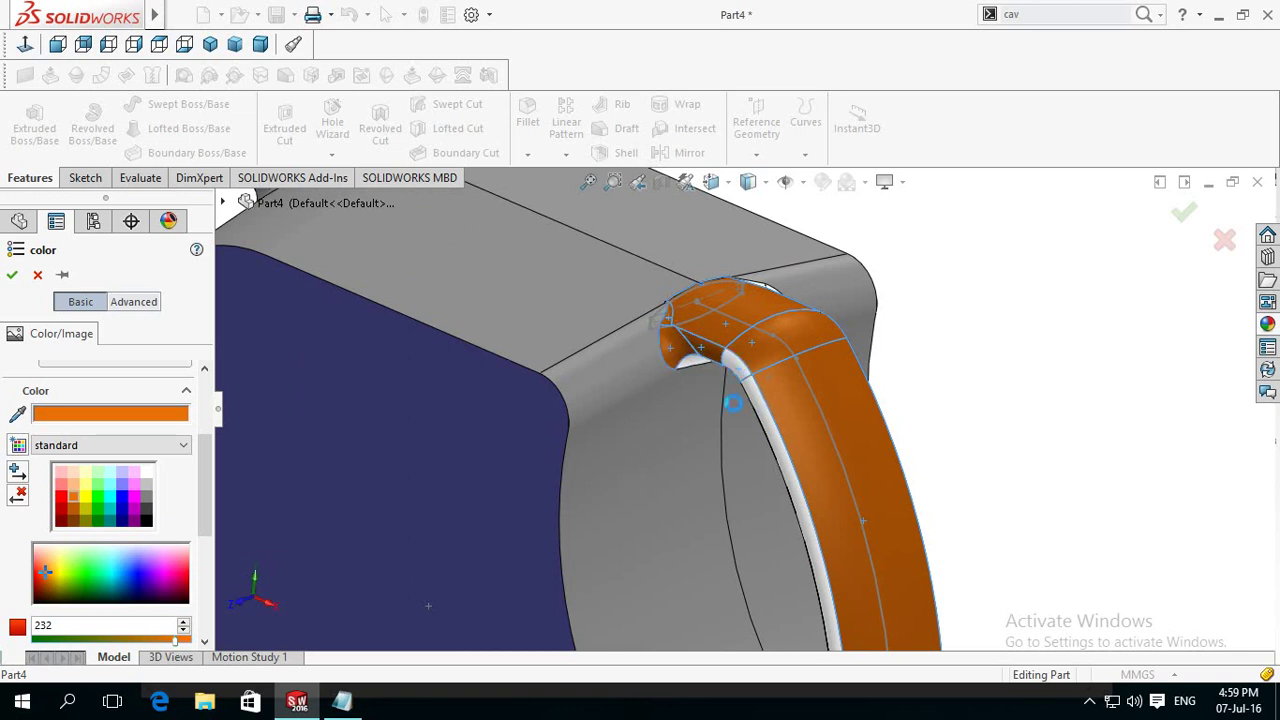
left_click(690, 362)
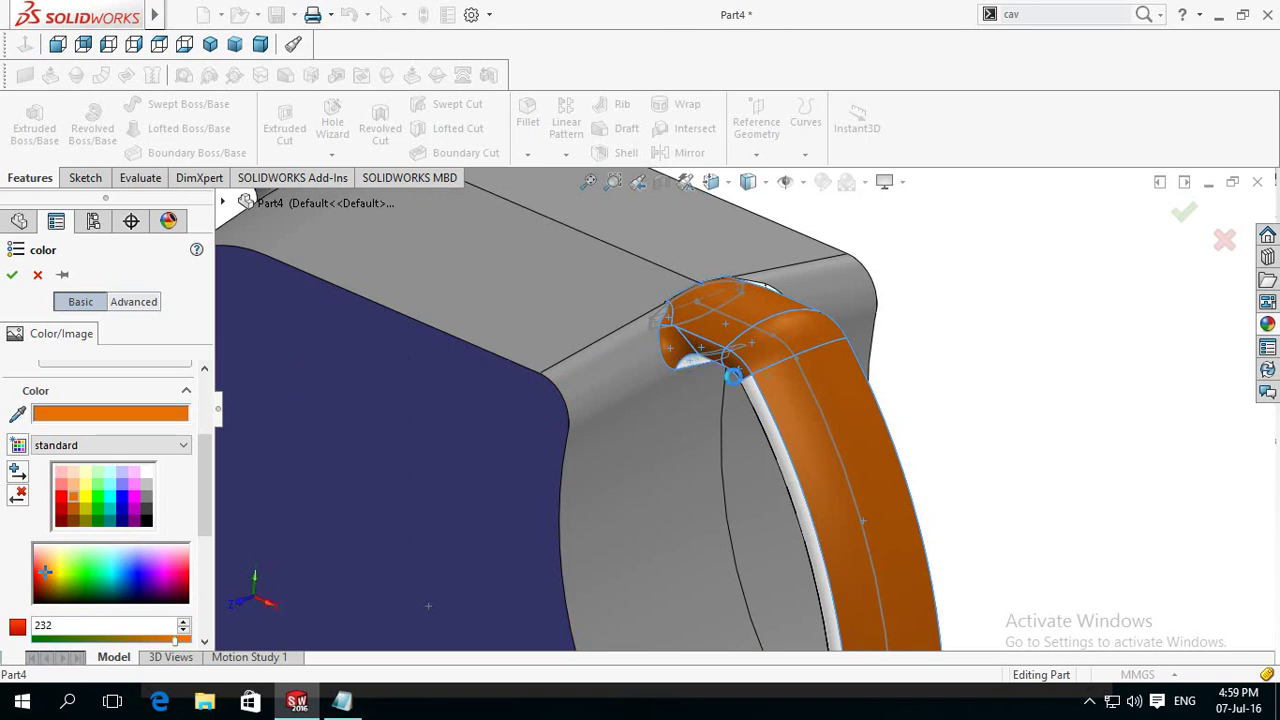
Step: Colour the small end face, white strip and fillet at the handle base orange
scroll(1000, 352, "up", 1)
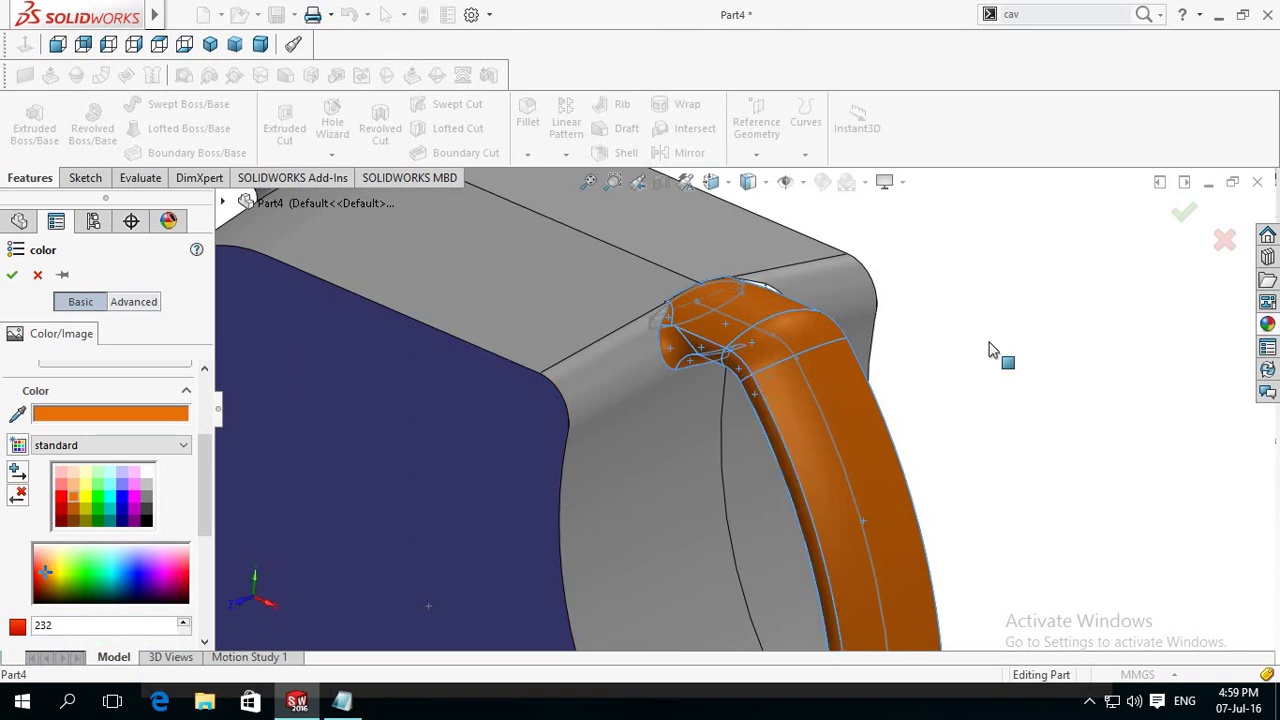
scroll(1002, 376, "up", 3)
scroll(940, 554, "down", 3)
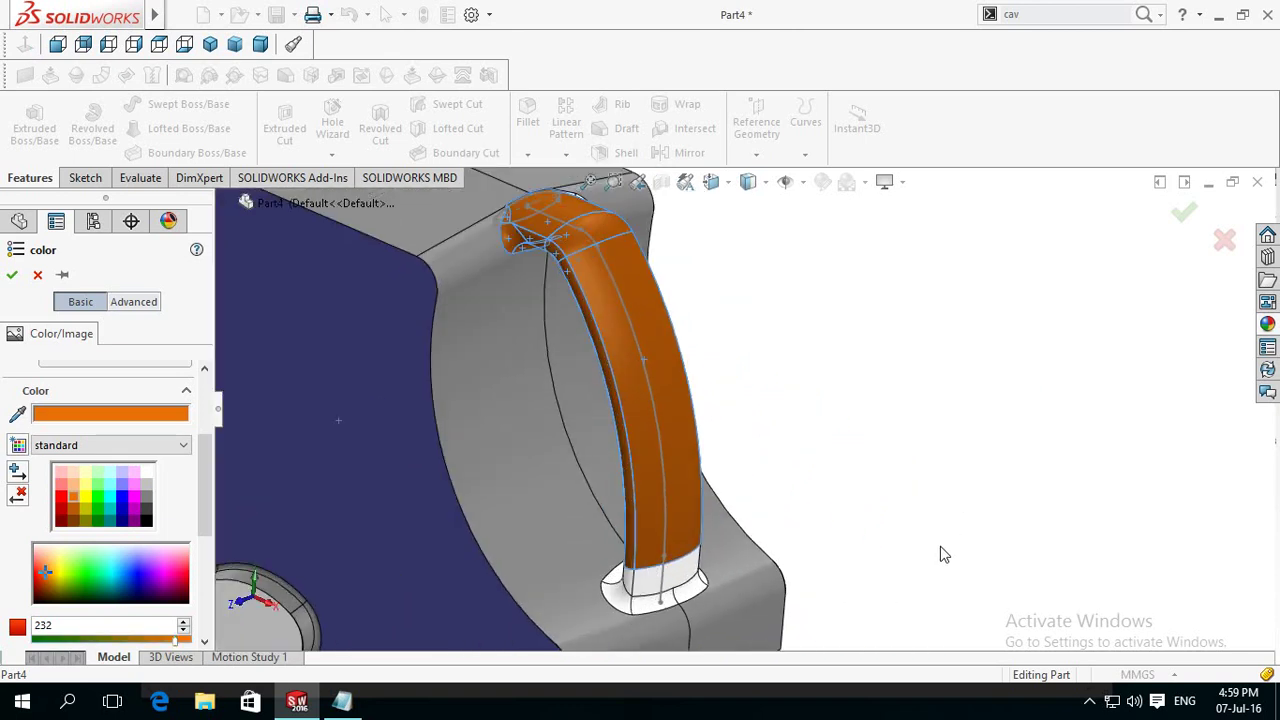
scroll(641, 592, "down", 2)
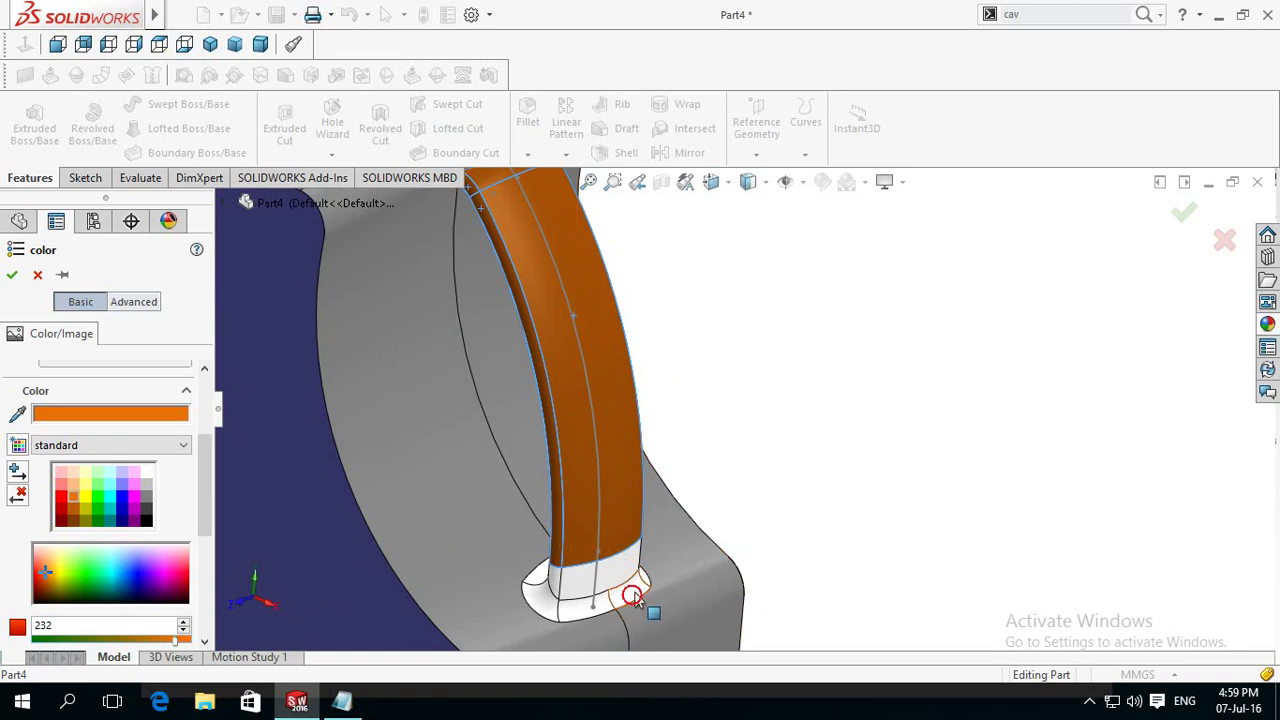
left_click(645, 590)
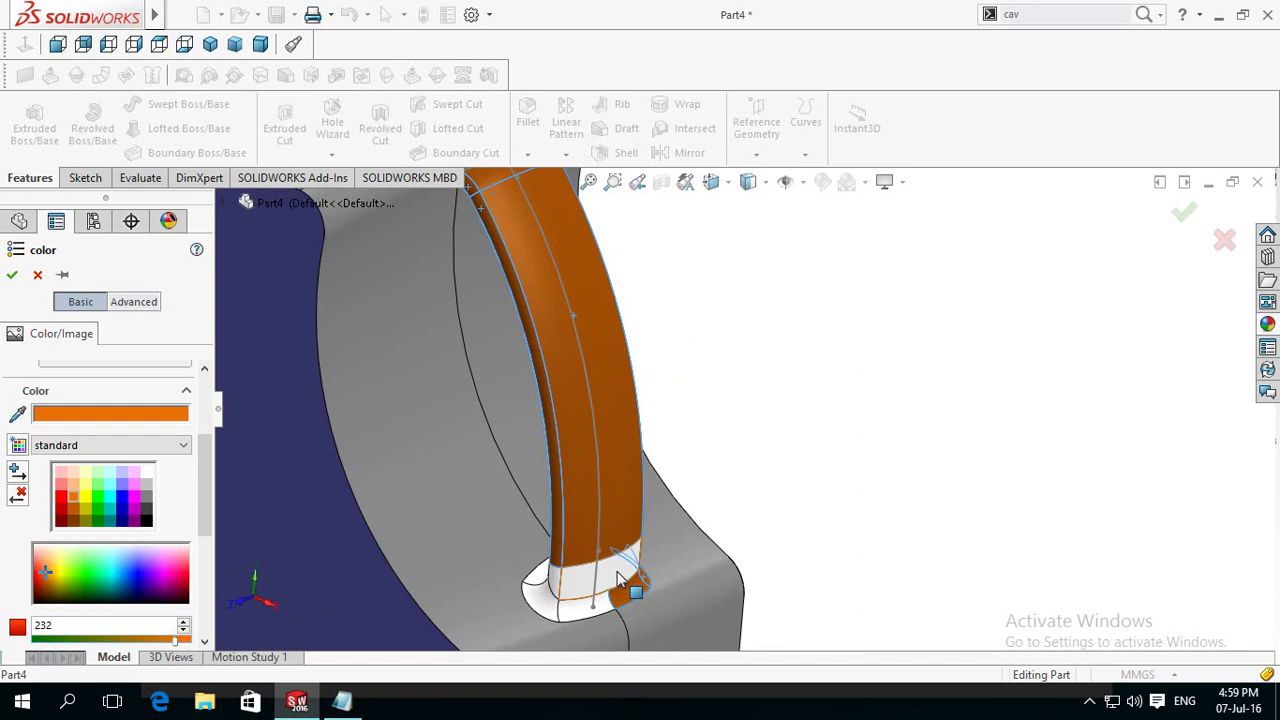
left_click(600, 565)
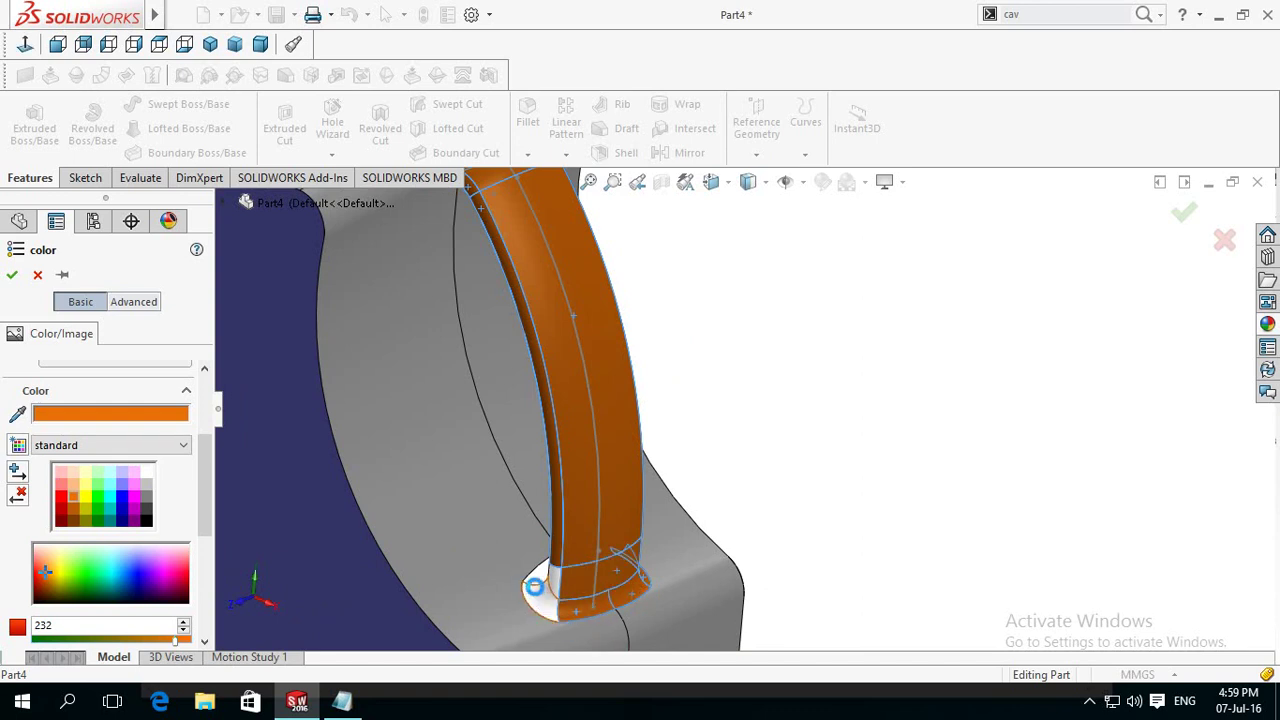
left_click(548, 588)
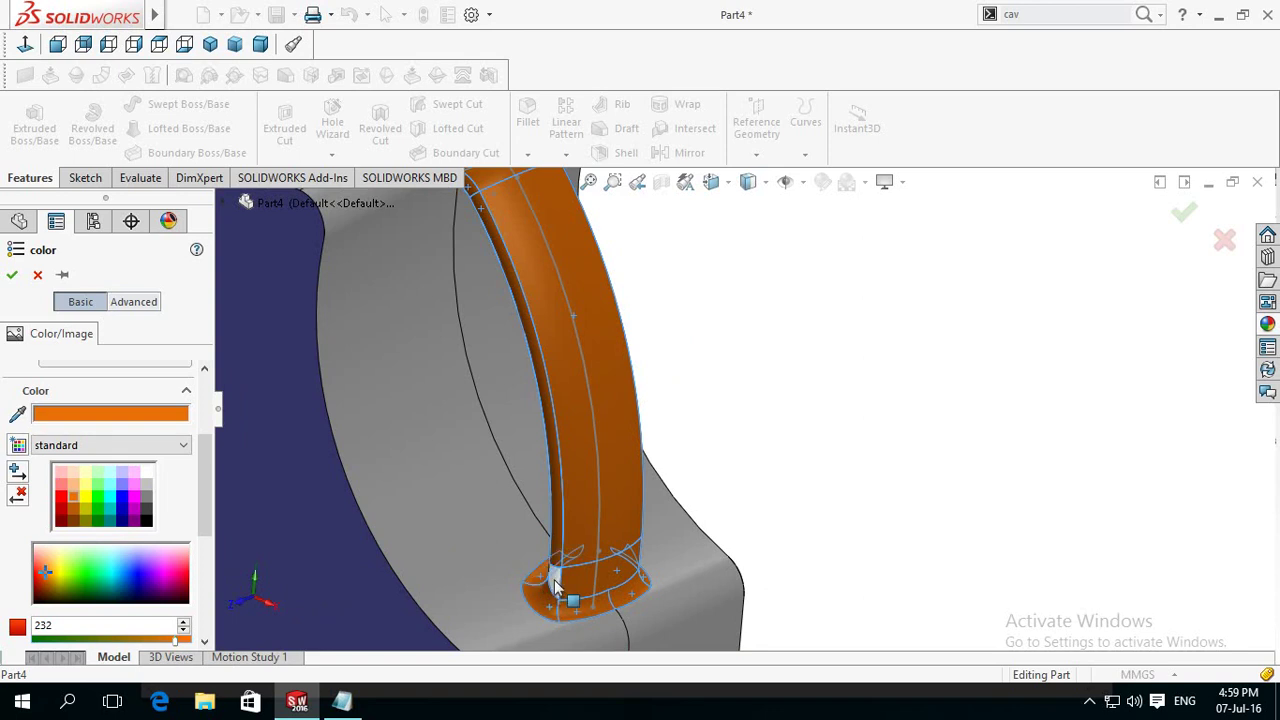
Step: Colour the handle's top corner face, inner face and inner corner fillet orange
scroll(850, 455, "up", 3)
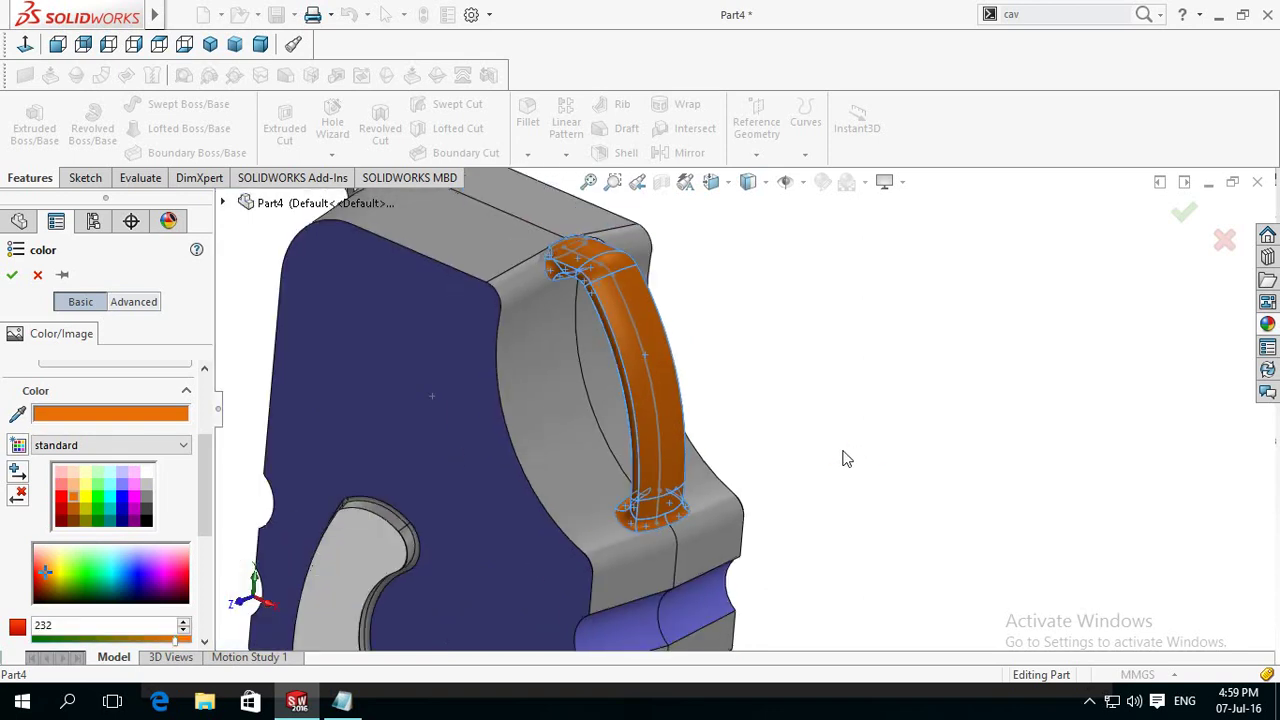
mouse_move(815, 459)
middle_mouse_down()
mouse_move(643, 400)
mouse_move(629, 460)
mouse_move(648, 490)
mouse_move(646, 446)
middle_mouse_up()
scroll(760, 300, "down", 3)
scroll(760, 300, "down", 2)
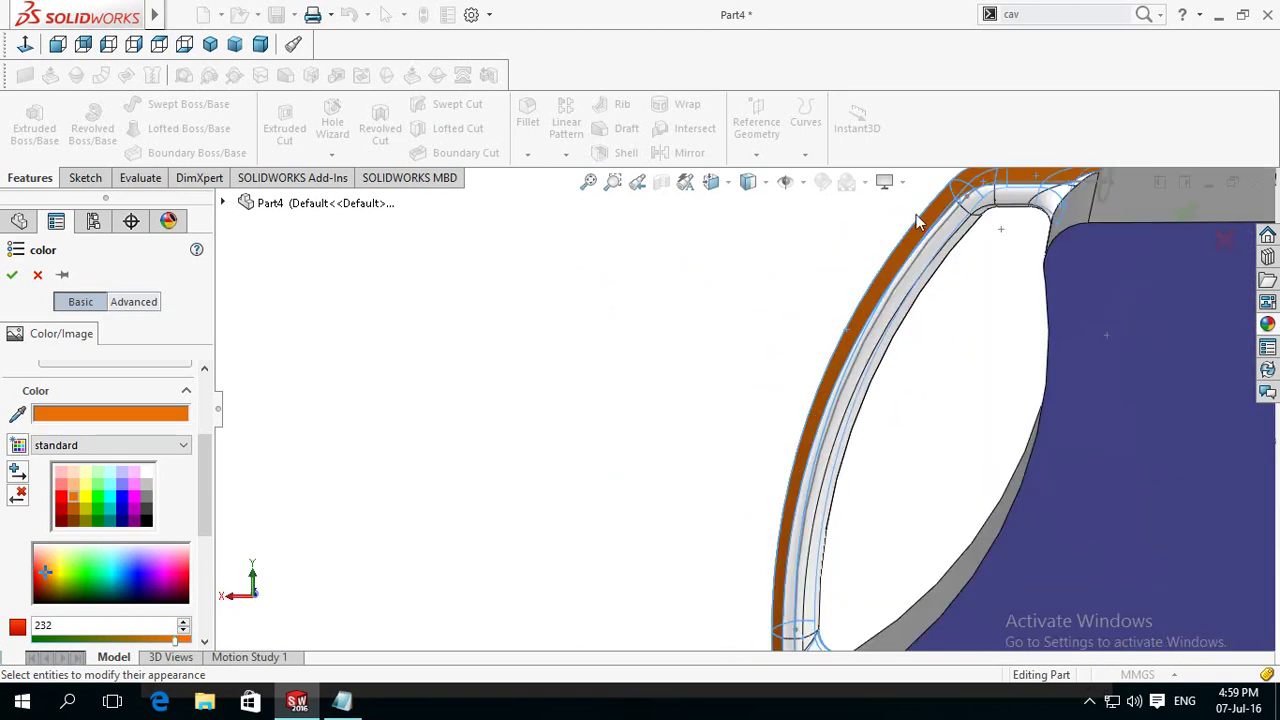
left_click(1040, 210)
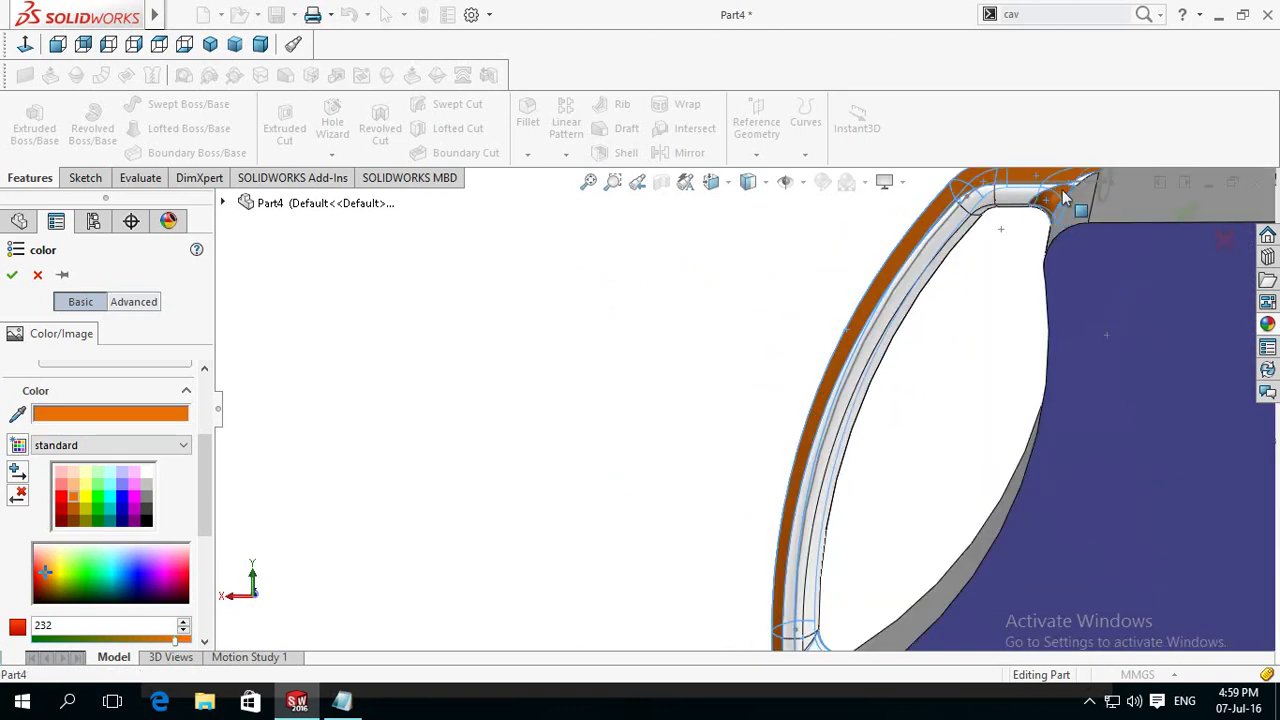
scroll(1036, 220, "down", 1)
scroll(1030, 228, "down", 1)
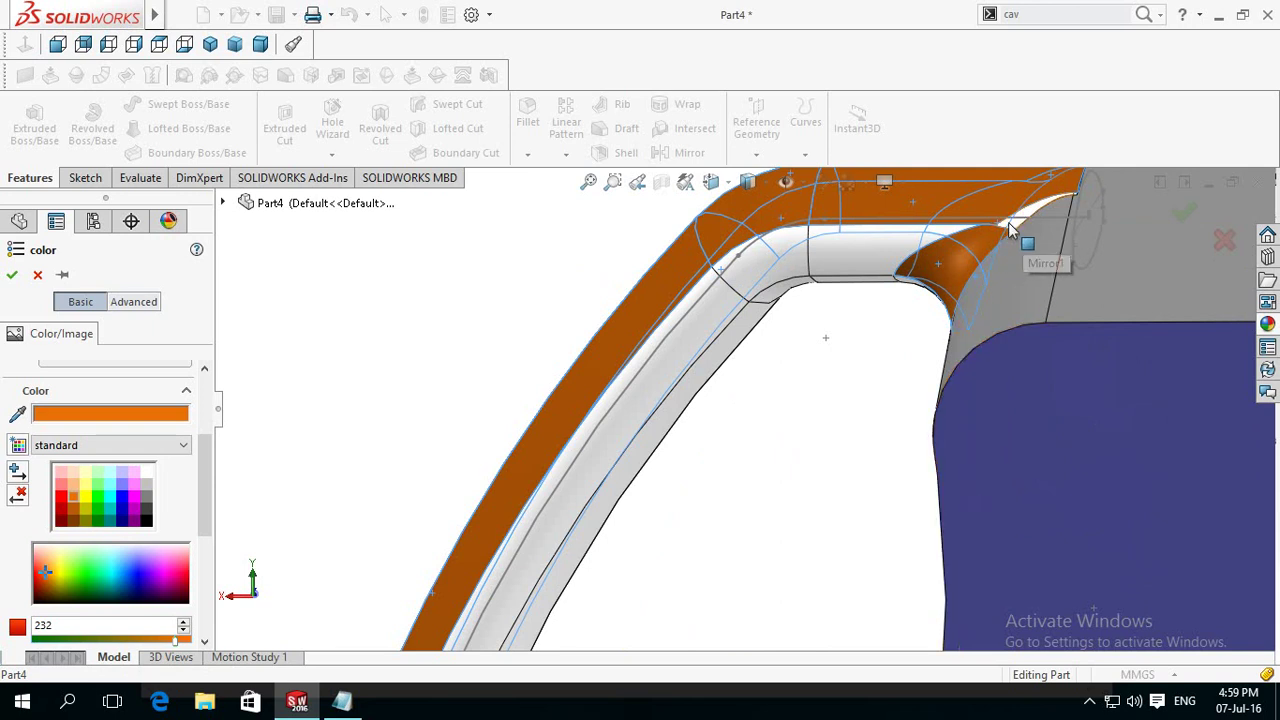
left_click(874, 262)
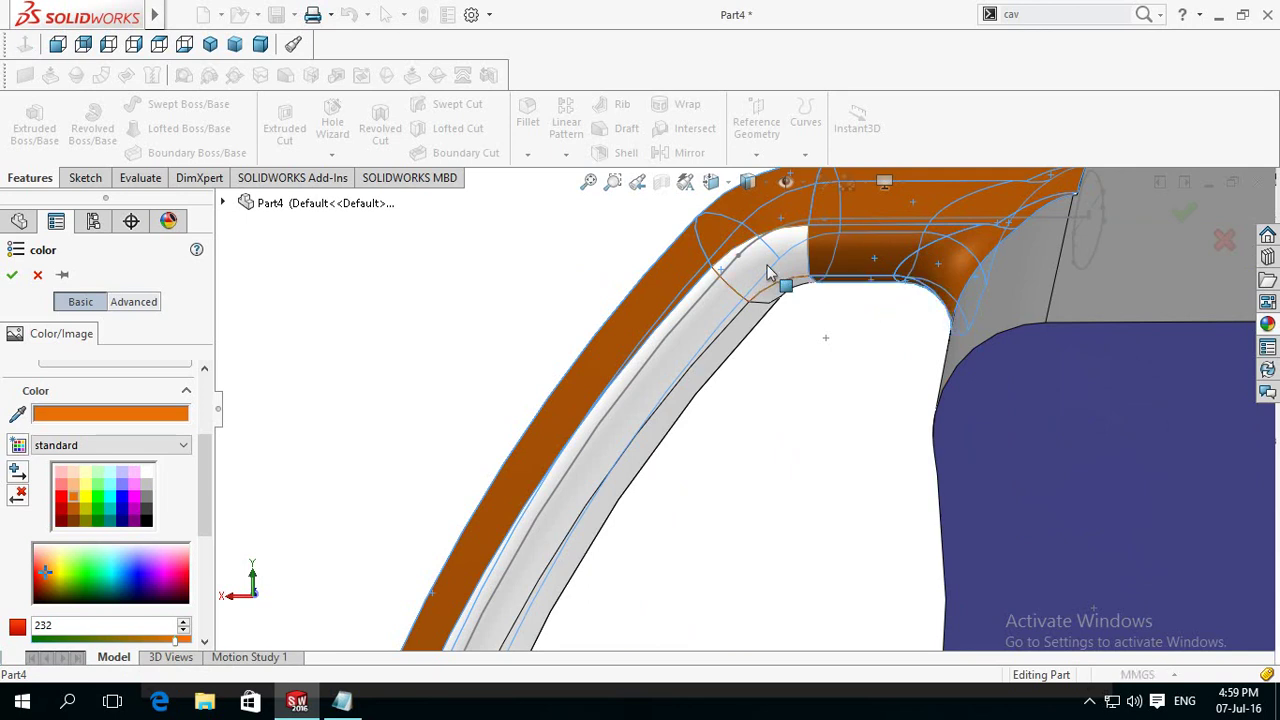
left_click(783, 290)
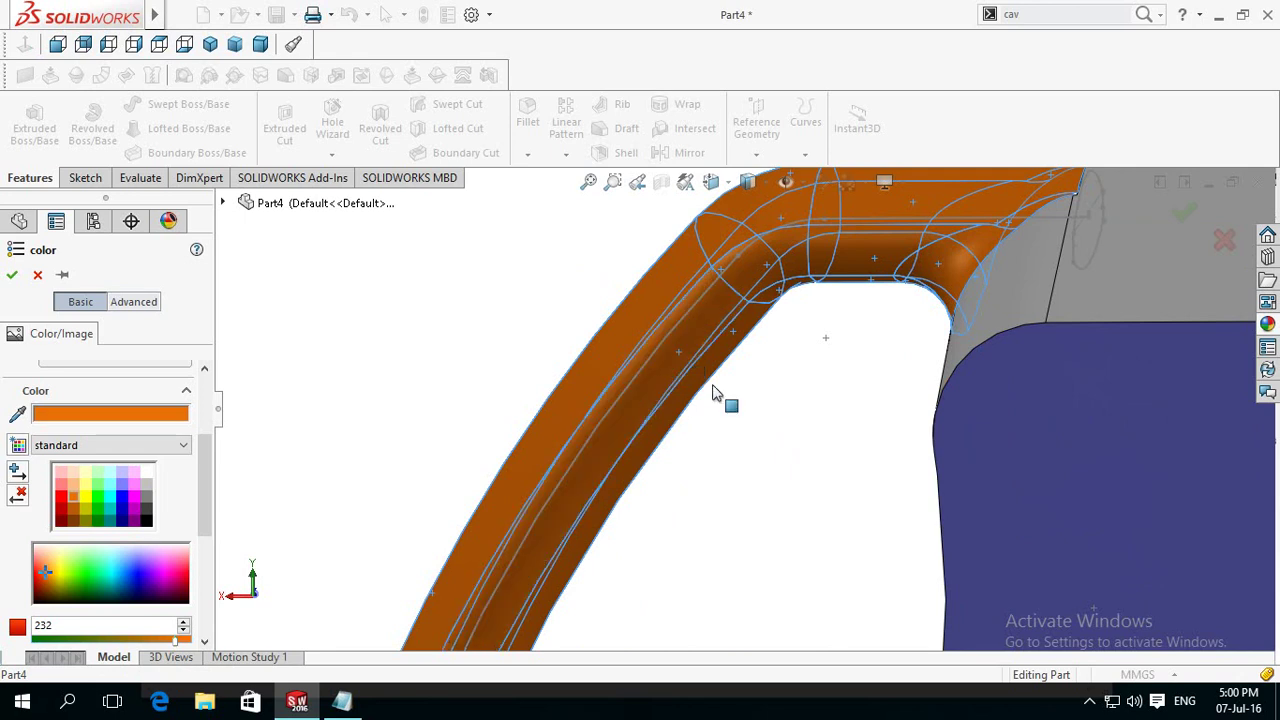
Step: Colour the base fillet, small triangular face and last white face at the handle base orange
scroll(757, 444, "up", 3)
scroll(728, 463, "up", 2)
scroll(700, 610, "down", 1)
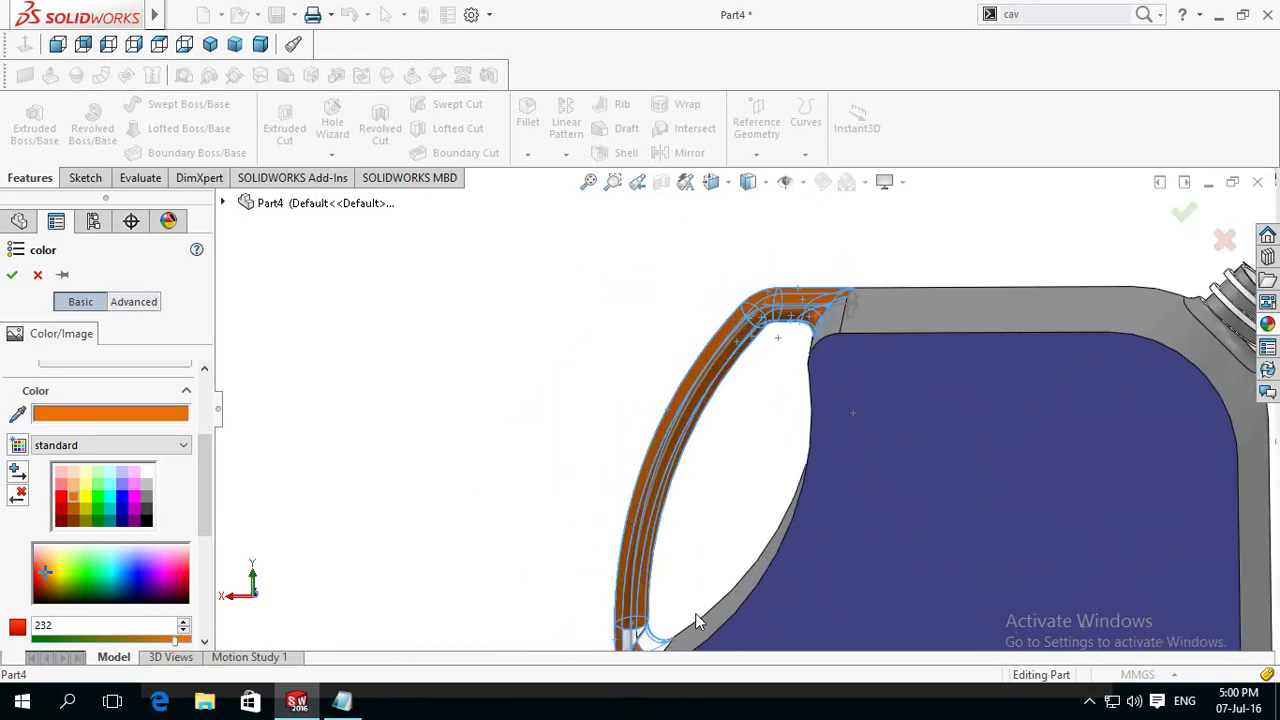
scroll(697, 622, "up", 2)
scroll(697, 420, "down", 2)
scroll(723, 409, "down", 2)
scroll(723, 417, "down", 1)
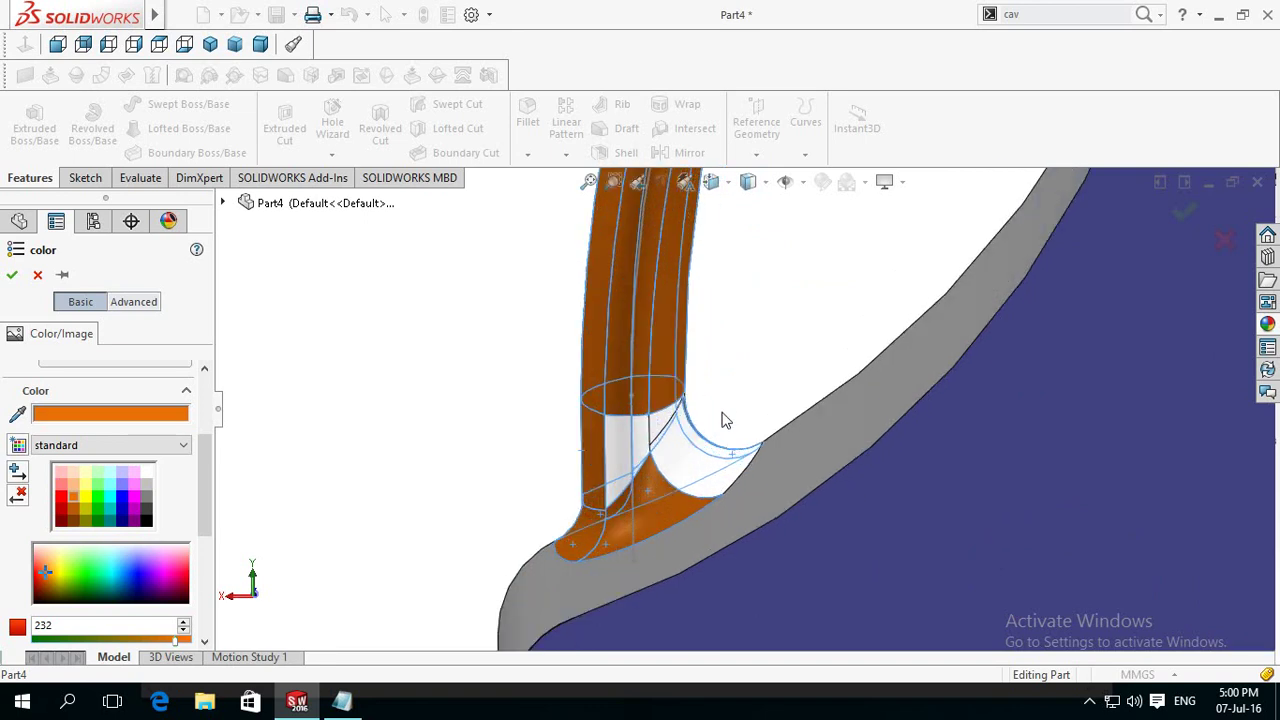
scroll(690, 475, "down", 1)
left_click(690, 475)
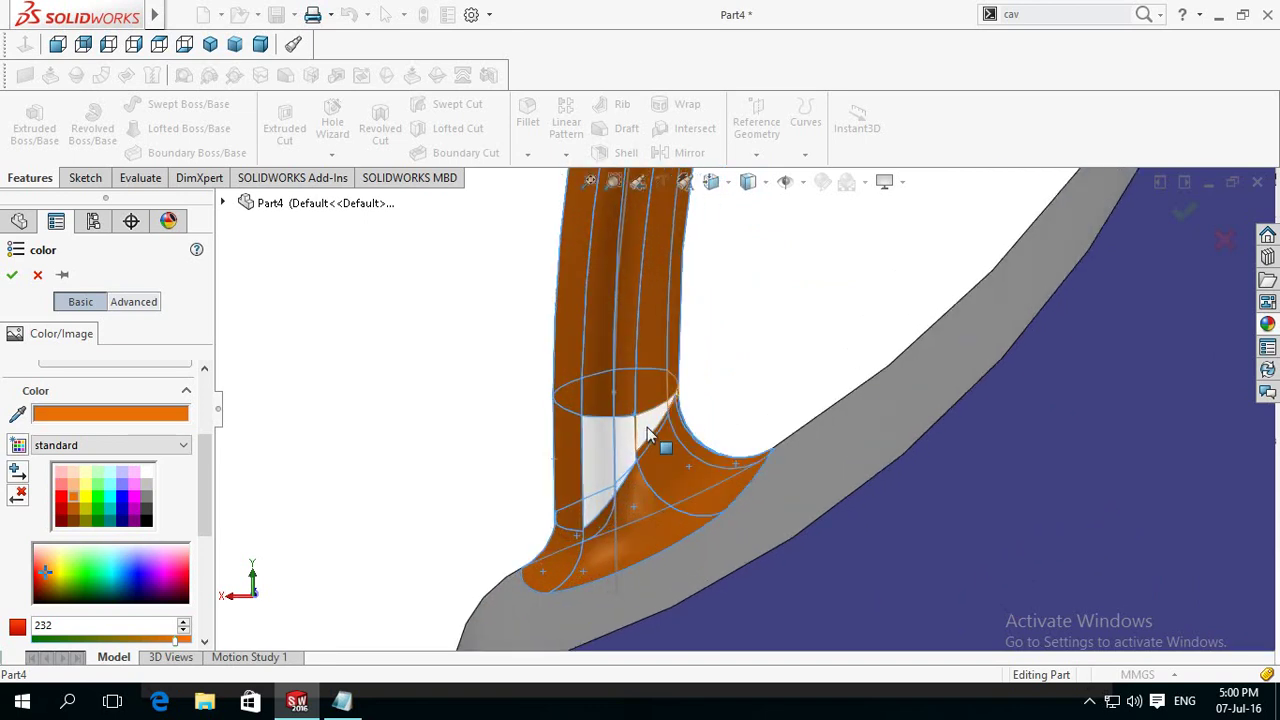
left_click(650, 424)
left_click(605, 452)
Step: Colour the grip recess orange on both sides of the can and accept the colour edit
scroll(418, 417, "up", 2)
scroll(418, 417, "up", 2)
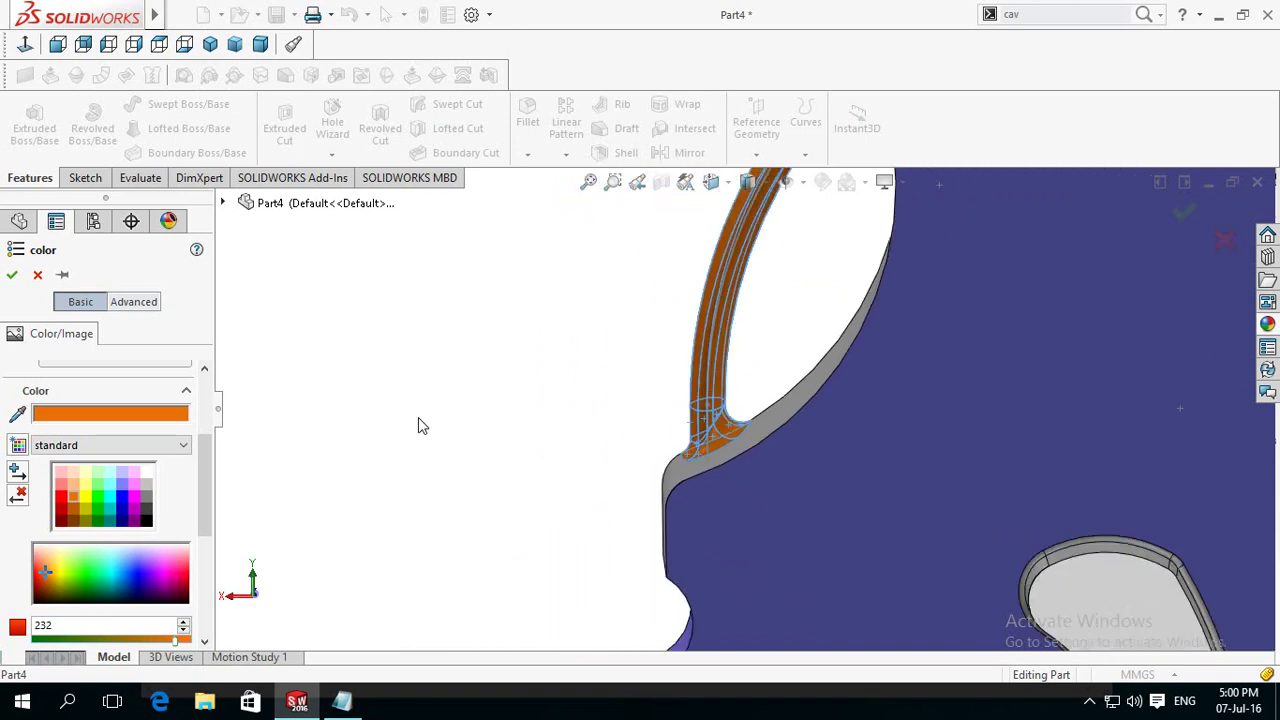
scroll(440, 422, "up", 2)
scroll(560, 417, "up", 1)
scroll(560, 417, "up", 1)
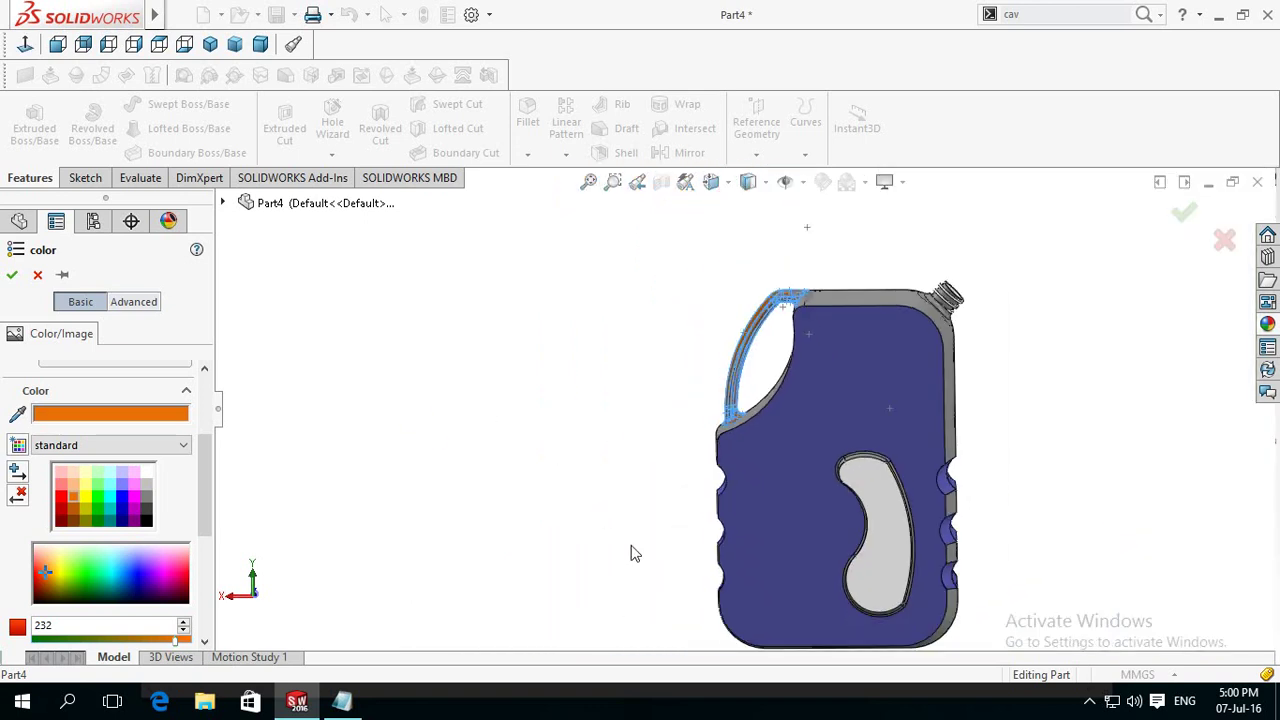
left_click(876, 543)
middle_click_drag(668, 505, 440, 533)
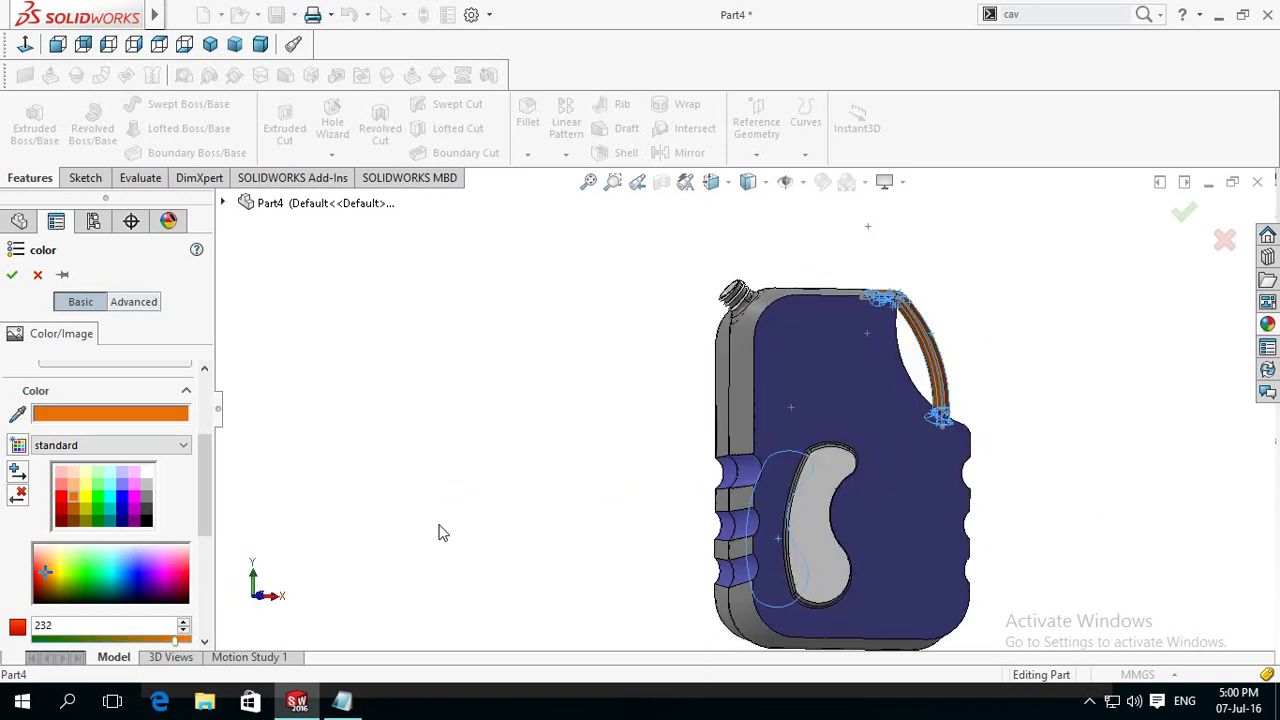
left_click(812, 580)
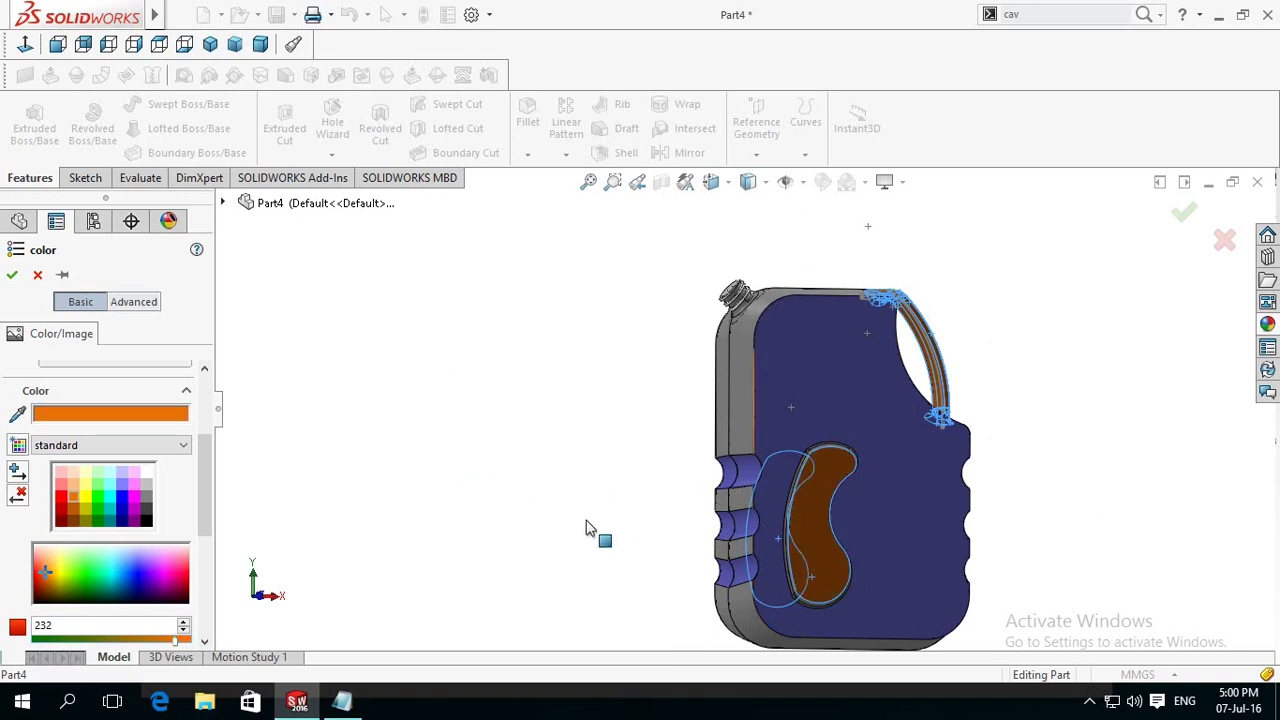
mouse_move(627, 515)
middle_mouse_down()
mouse_move(513, 533)
mouse_move(629, 516)
middle_mouse_up()
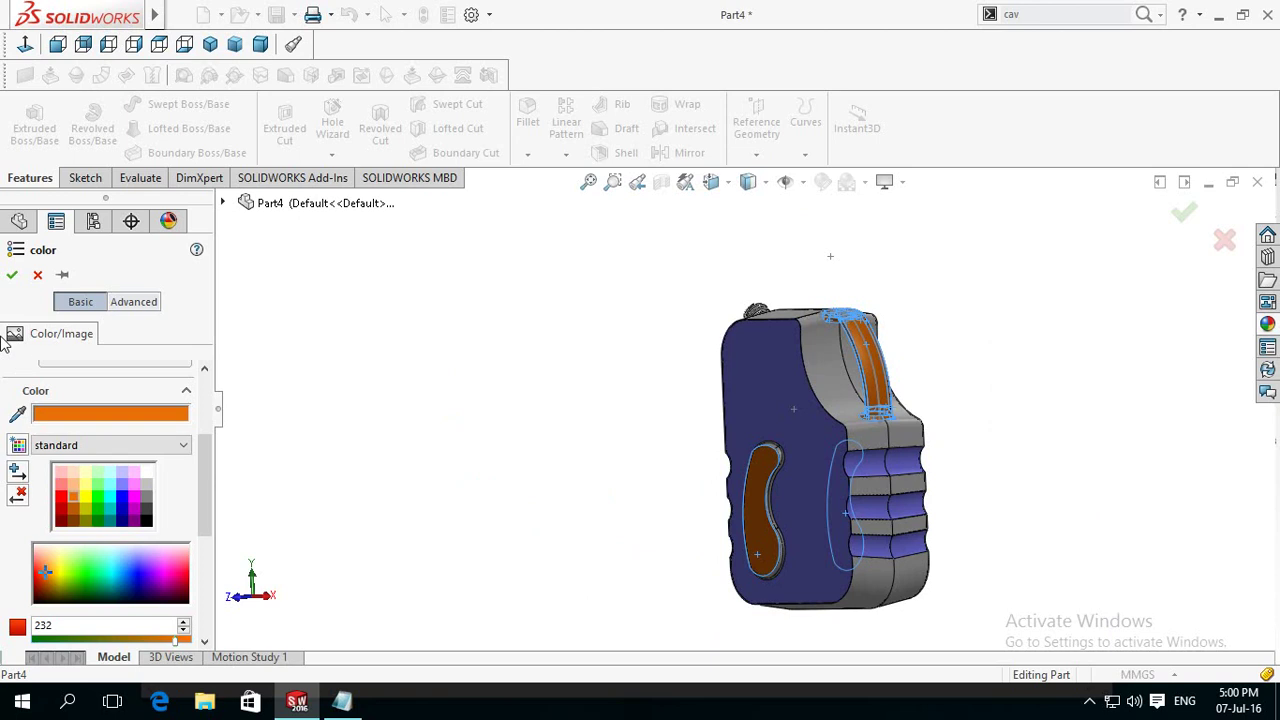
key("Return")
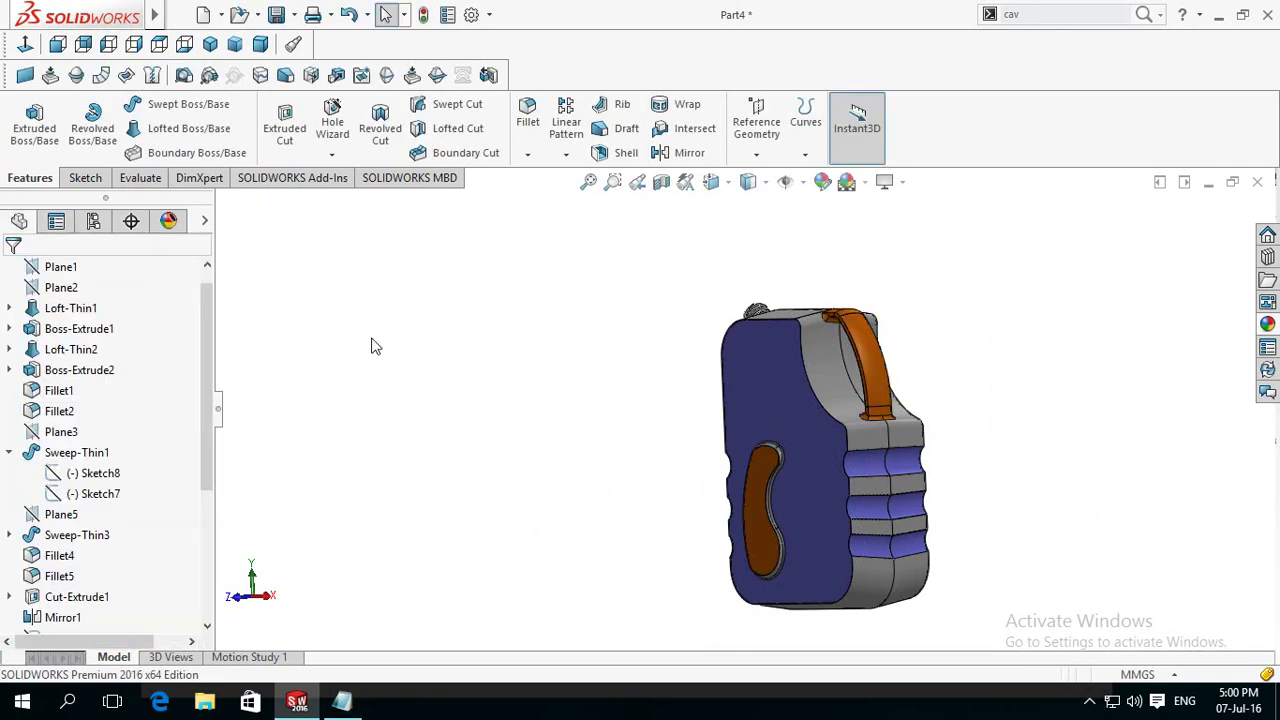
scroll(668, 461, "down", 1)
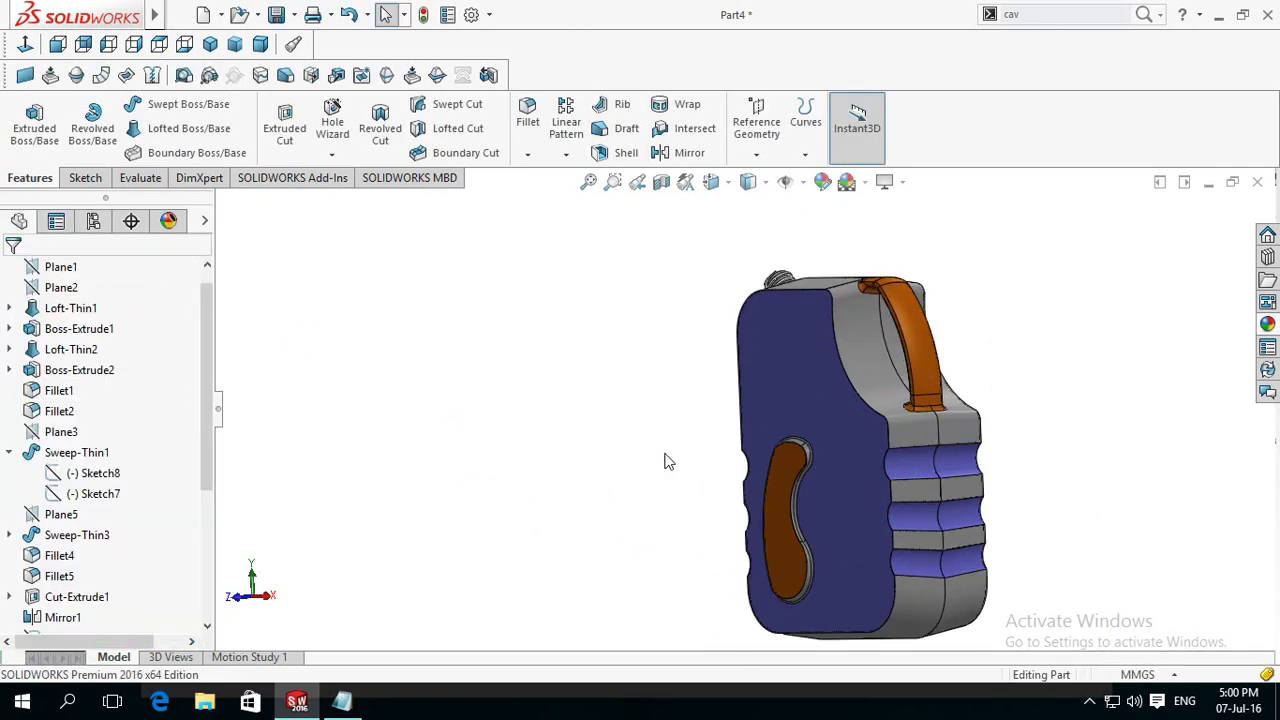
scroll(668, 461, "up", 1)
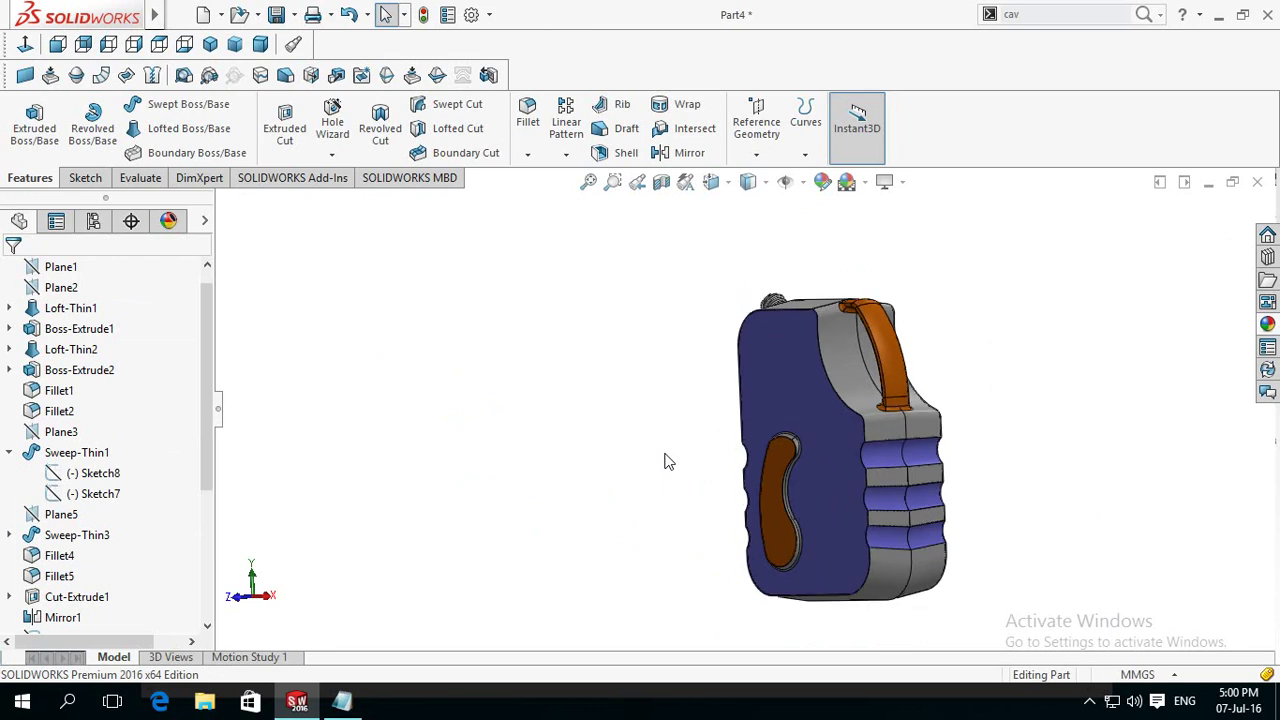
mouse_move(668, 461)
middle_mouse_down()
mouse_move(665, 440)
mouse_move(702, 478)
mouse_move(717, 420)
middle_mouse_up()
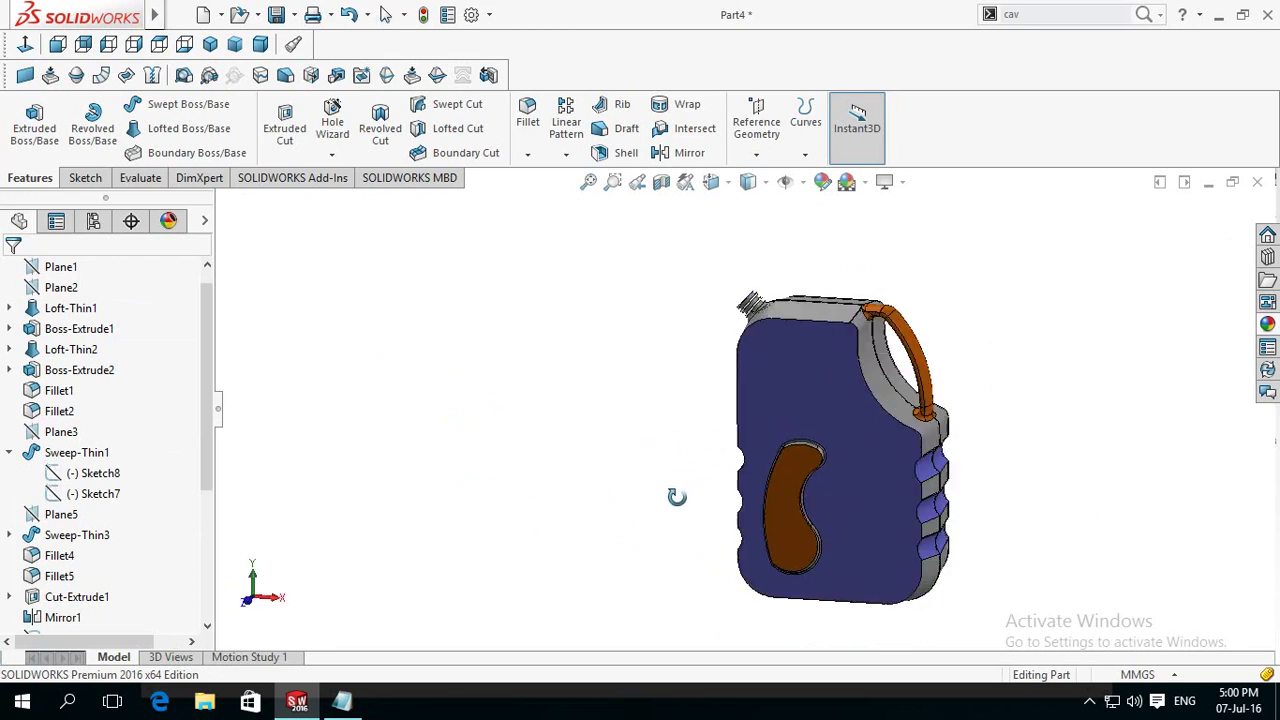
scroll(716, 387, "down", 2)
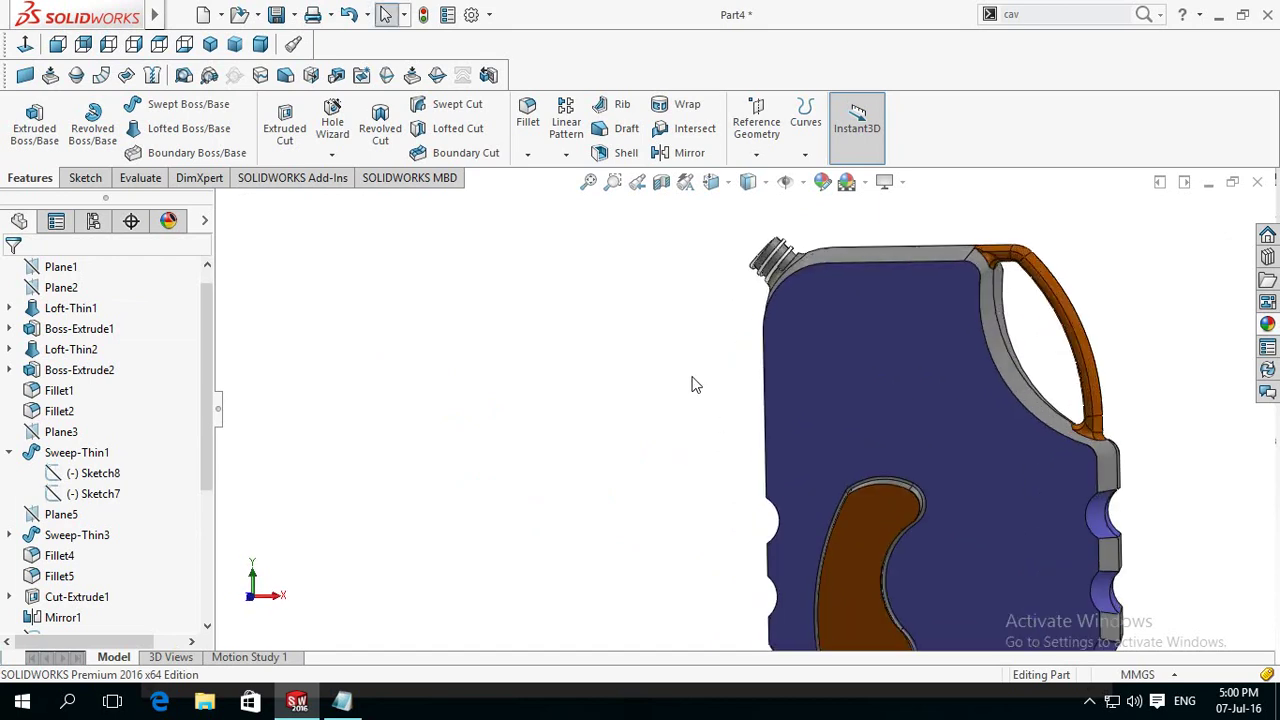
left_click(835, 378)
Step: Start Sketch15 on the side panel and place 'Oil Cane' text, showing its font options
left_click(908, 328)
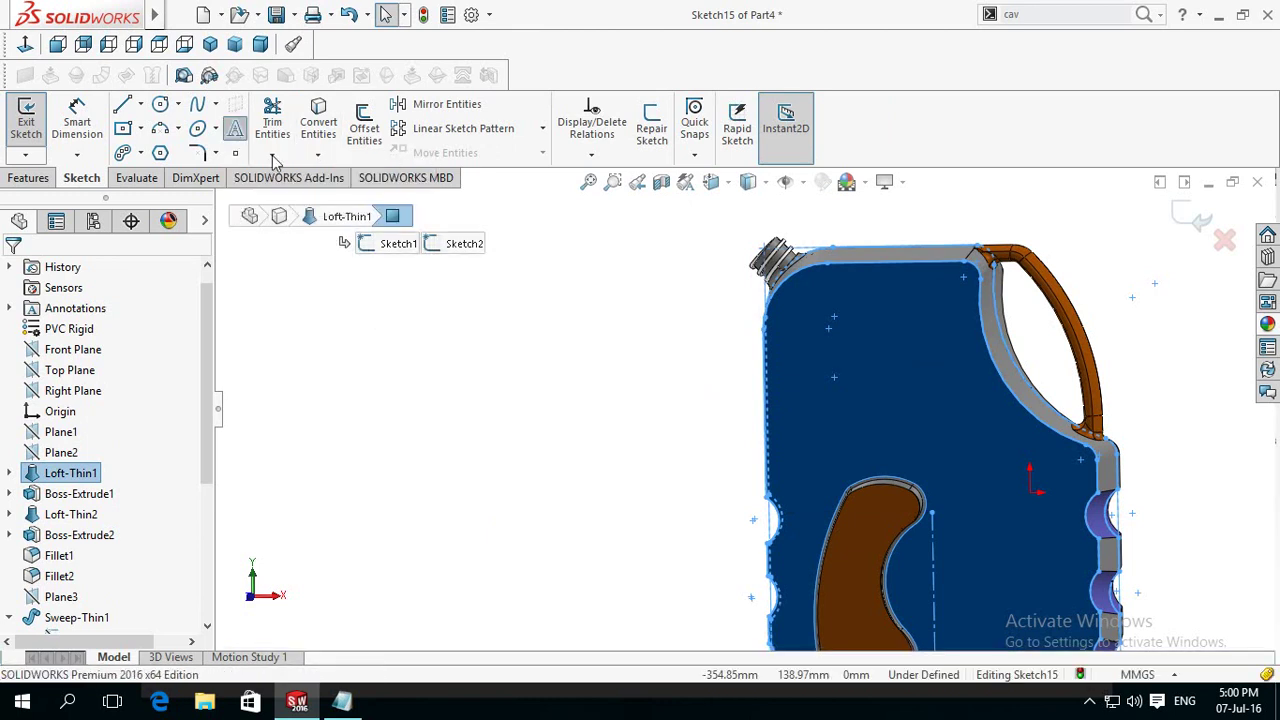
scroll(740, 425, "up", 2)
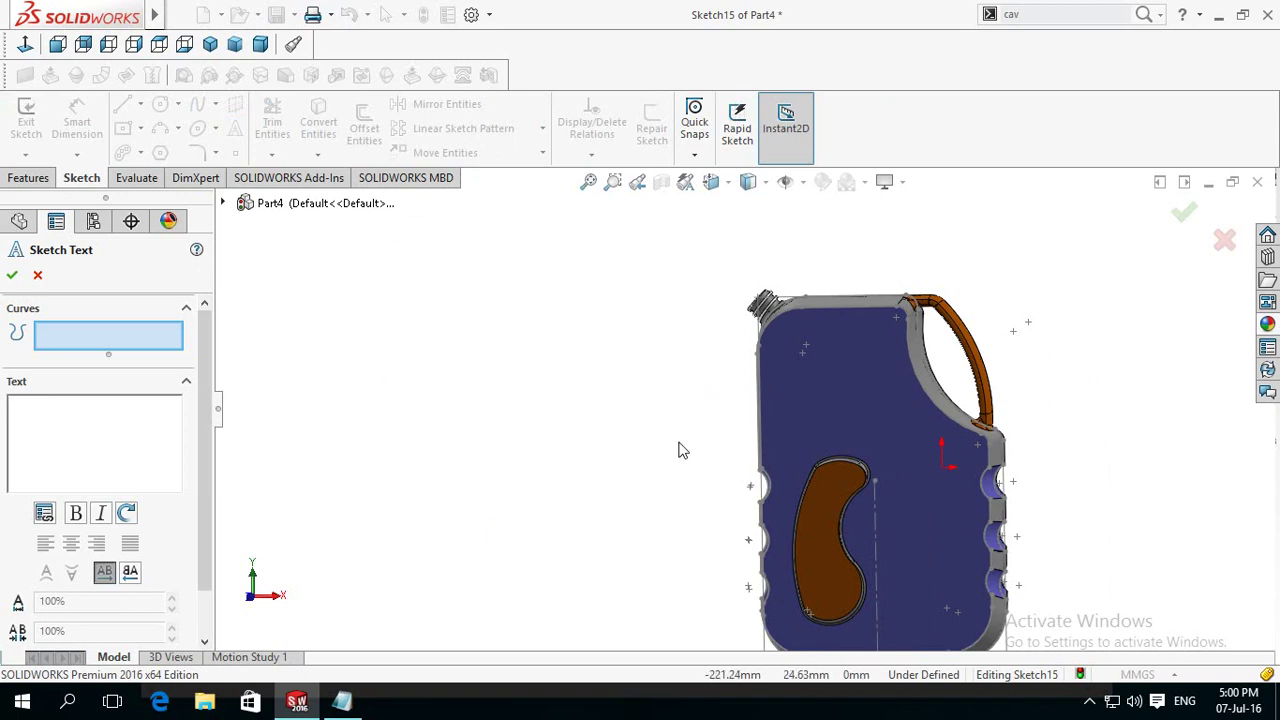
middle_click_drag(678, 450, 683, 437)
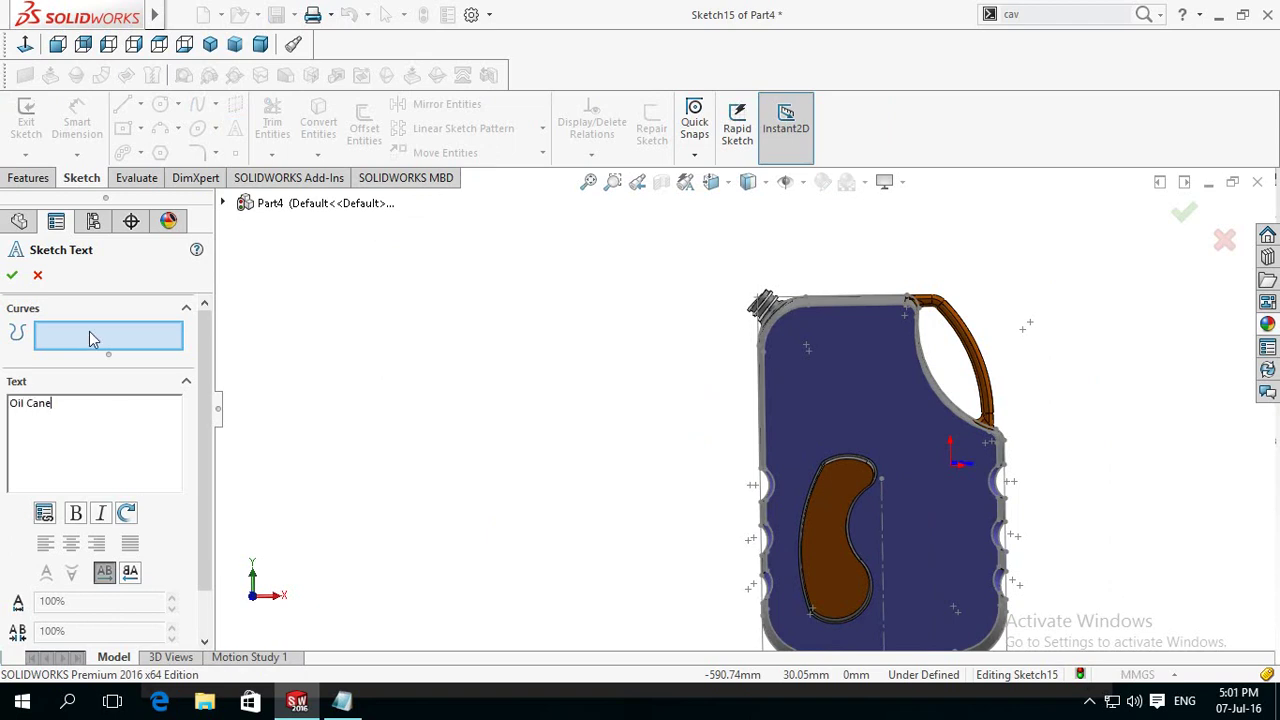
scroll(697, 409, "down", 1)
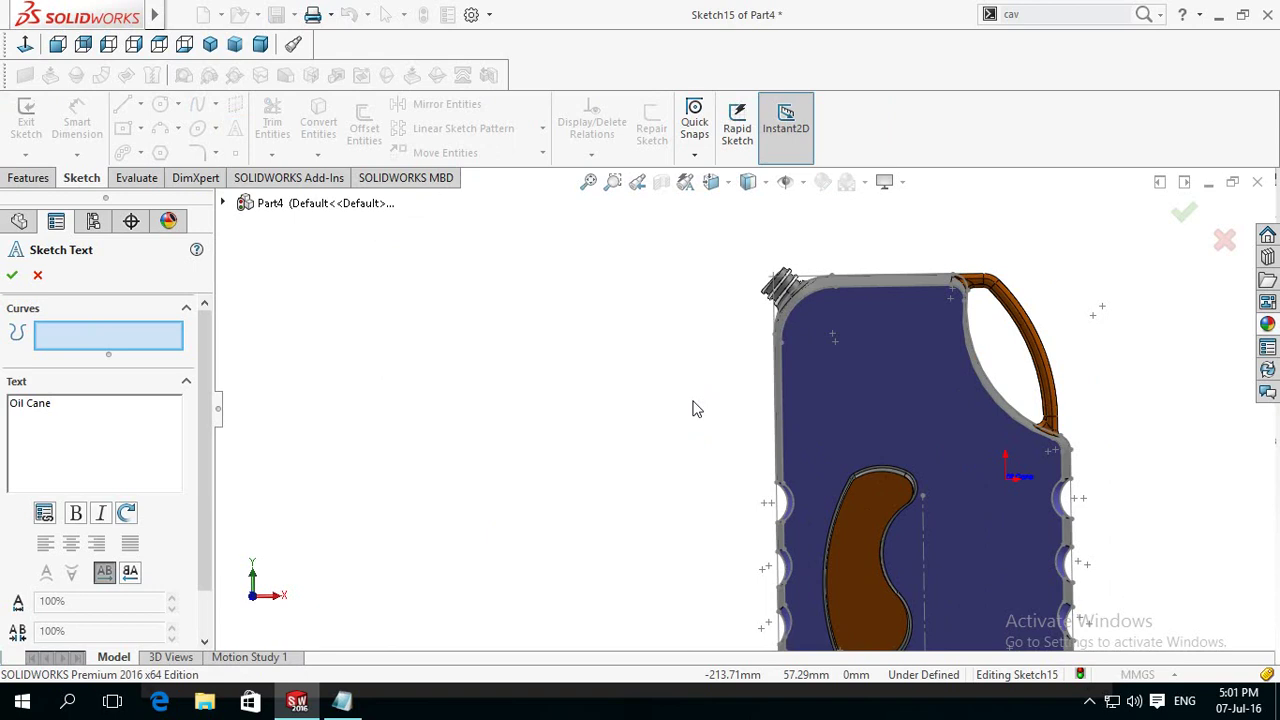
scroll(971, 443, "down", 2)
left_click(810, 367)
scroll(840, 385, "down", 2)
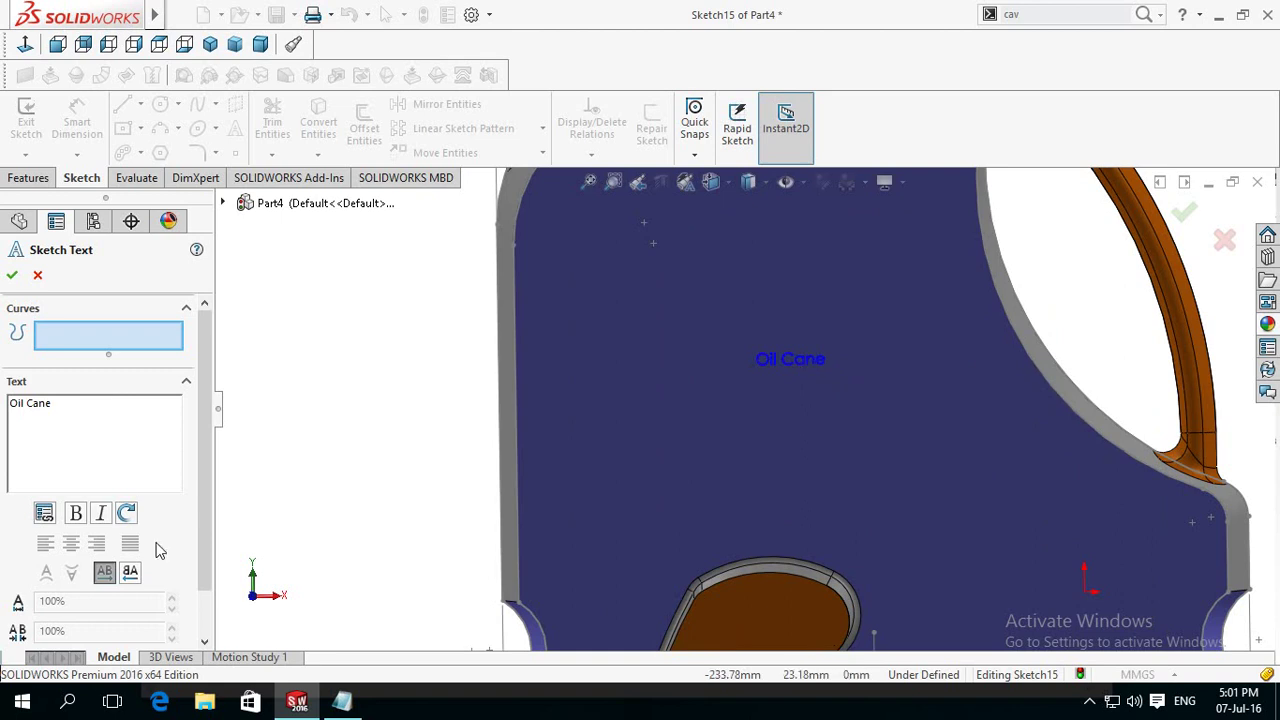
scroll(205, 560, "down", 1)
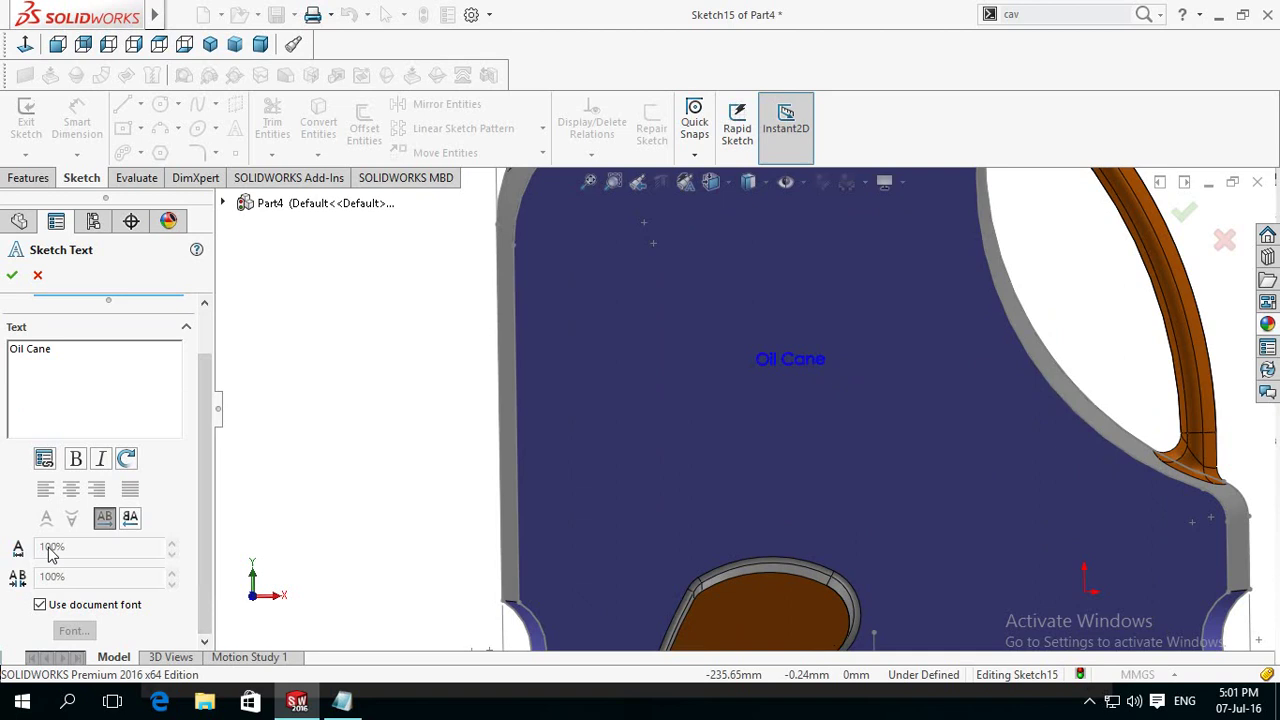
scroll(203, 577, "up", 1)
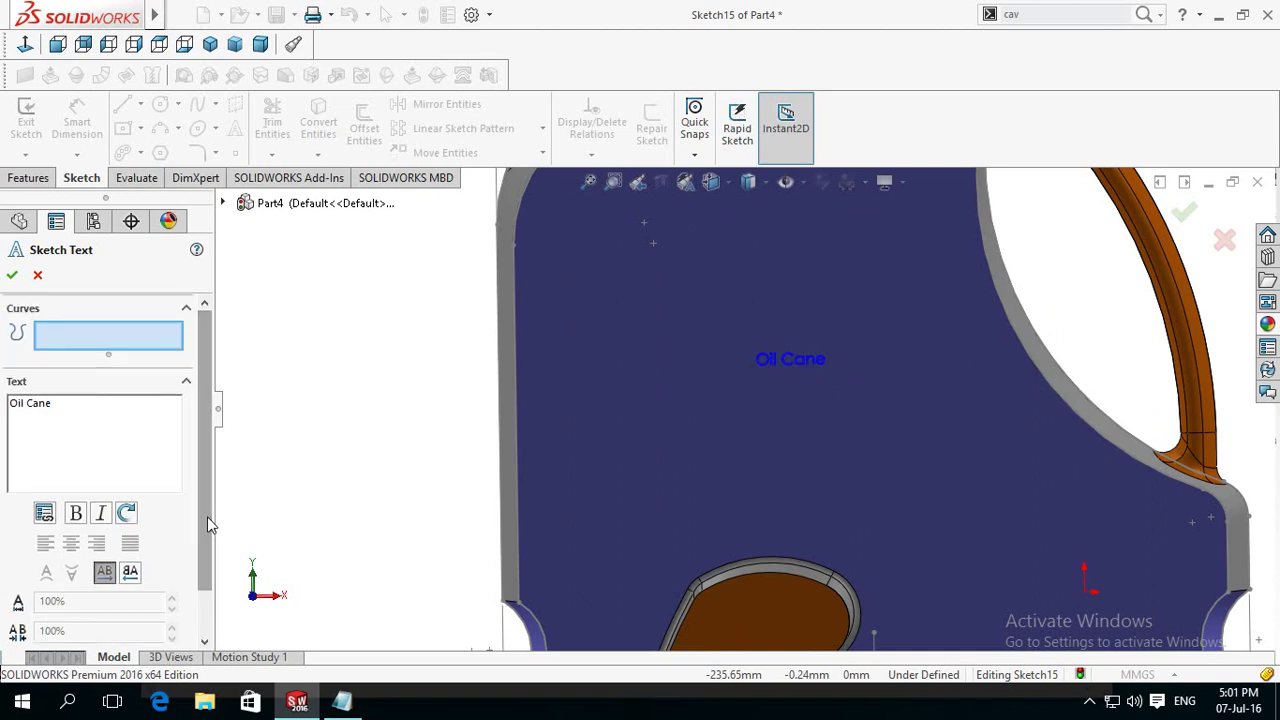
scroll(207, 520, "down", 1)
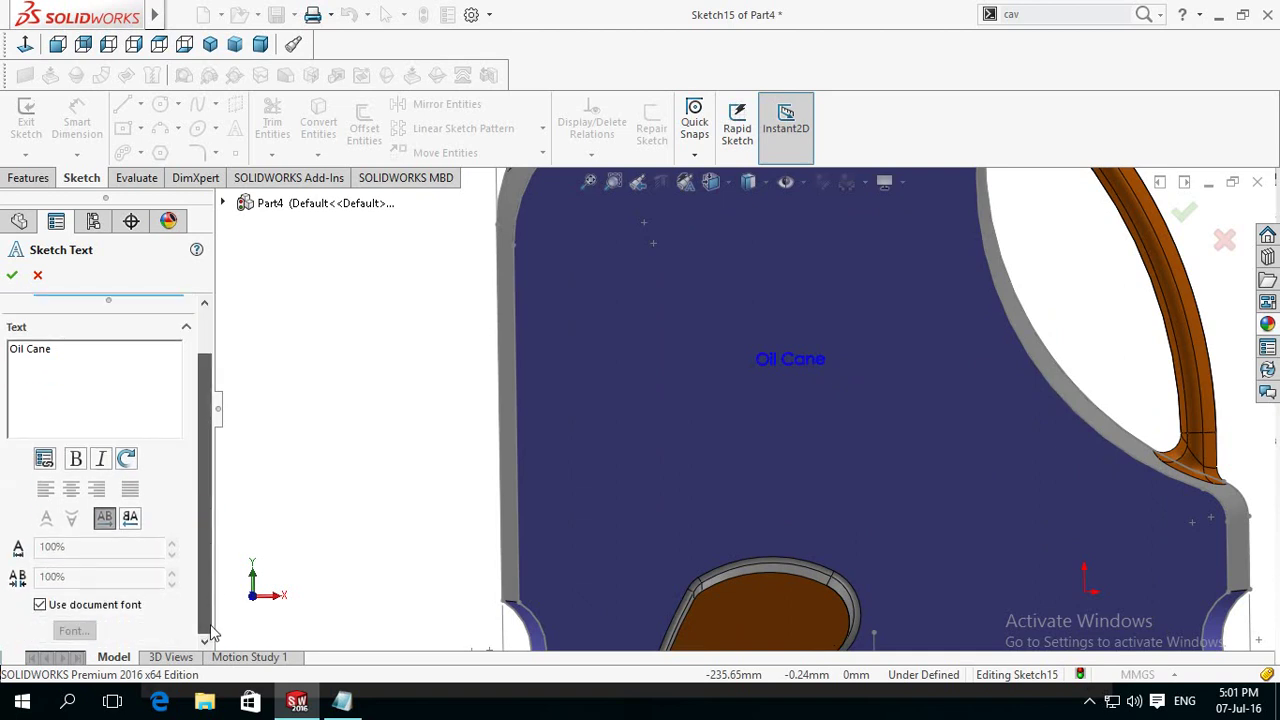
Step: Turn off Use document font and set Width Factor 100% and Spacing 170%
left_click(118, 610)
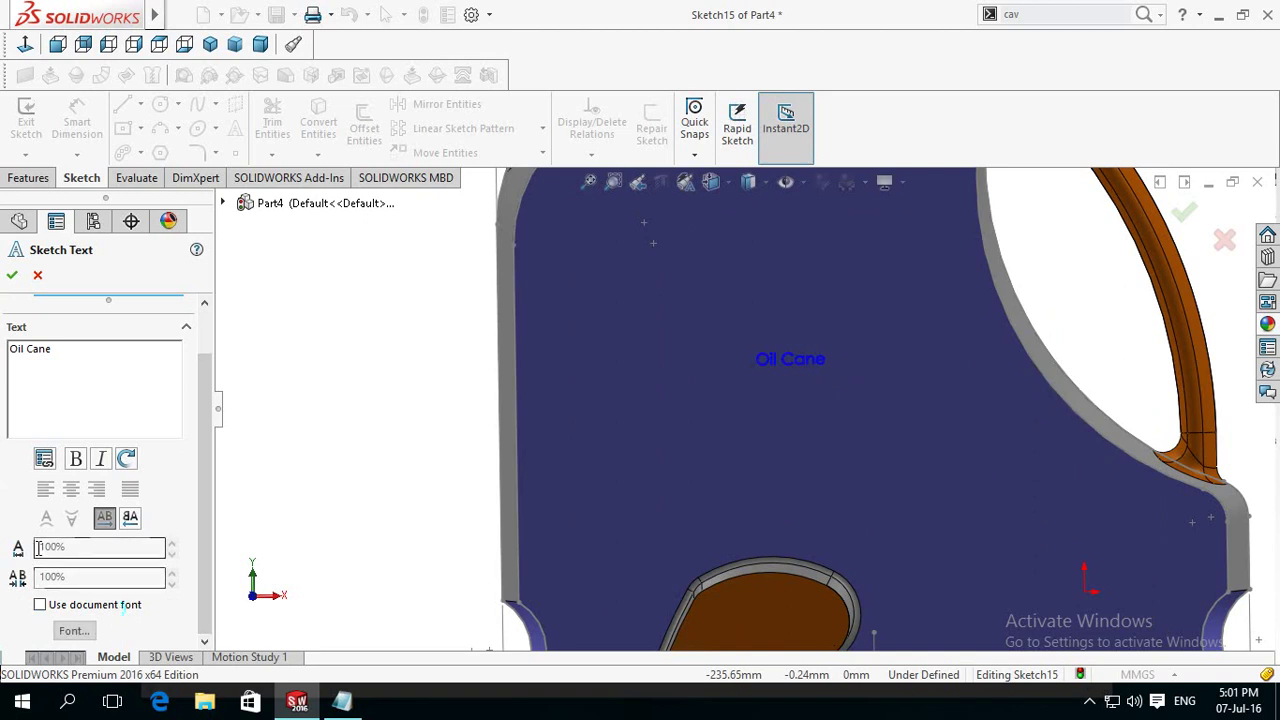
left_click(172, 544)
left_click(172, 544)
left_click(172, 544)
left_click(172, 544)
left_click(172, 544)
left_click(172, 544)
left_click(172, 544)
left_click(172, 544)
left_click(172, 544)
left_click(172, 572)
left_click(172, 572)
left_click(172, 572)
left_click(172, 572)
left_click(172, 572)
left_click(172, 572)
left_click(172, 584)
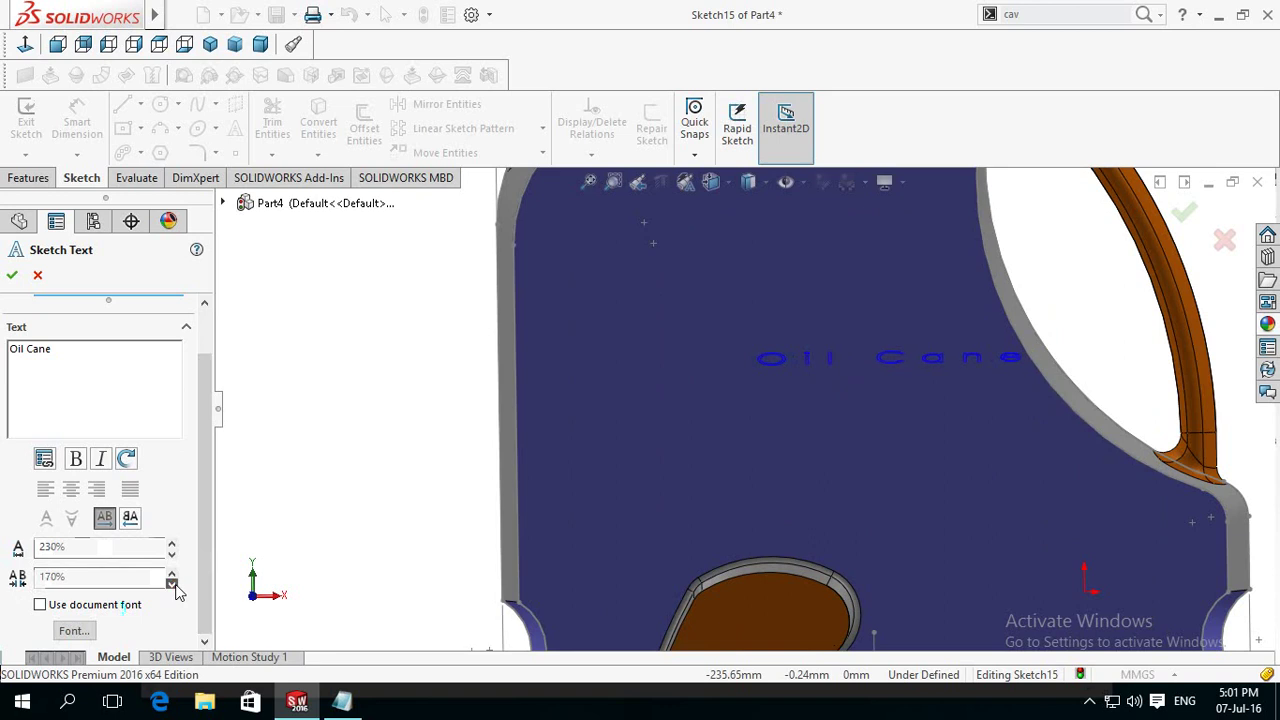
left_click(171, 555)
left_click(171, 555)
left_click(171, 555)
left_click(171, 555)
left_click(171, 555)
left_click(171, 555)
double_click(146, 554)
type("1")
key("Return")
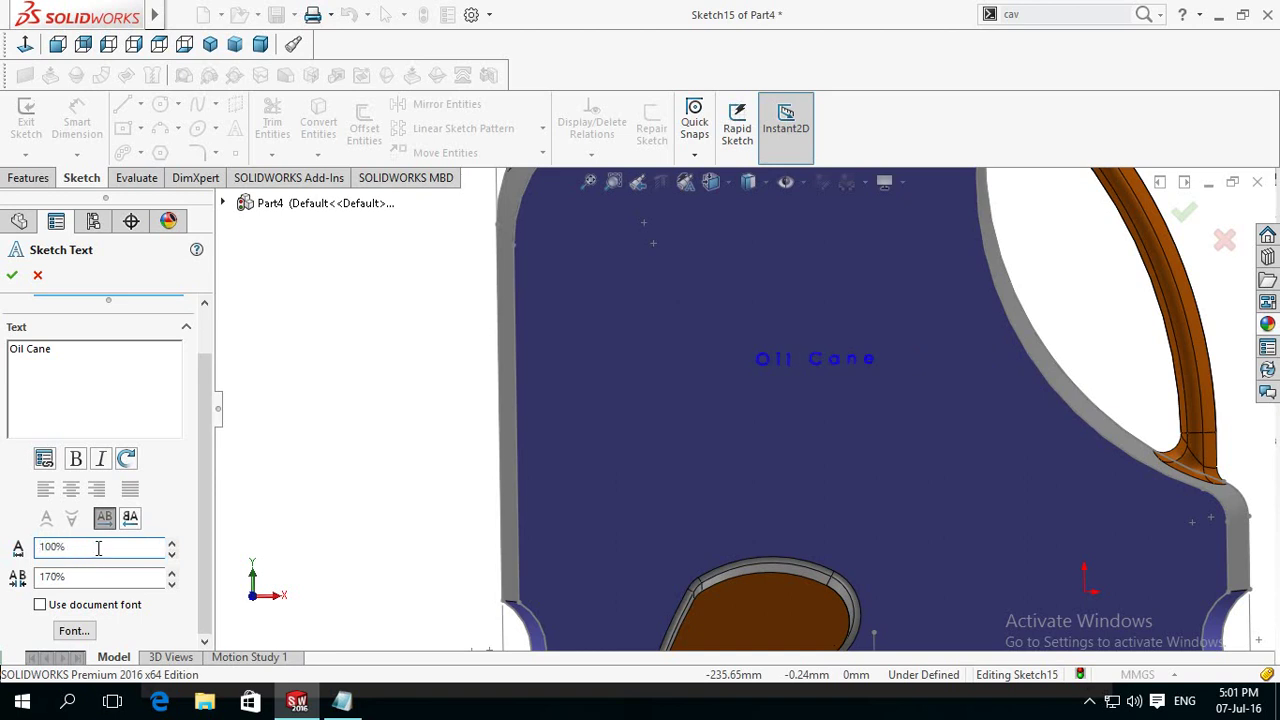
Step: Place the Oil Cane text freely on the can's upper body and confirm it
left_click(77, 463)
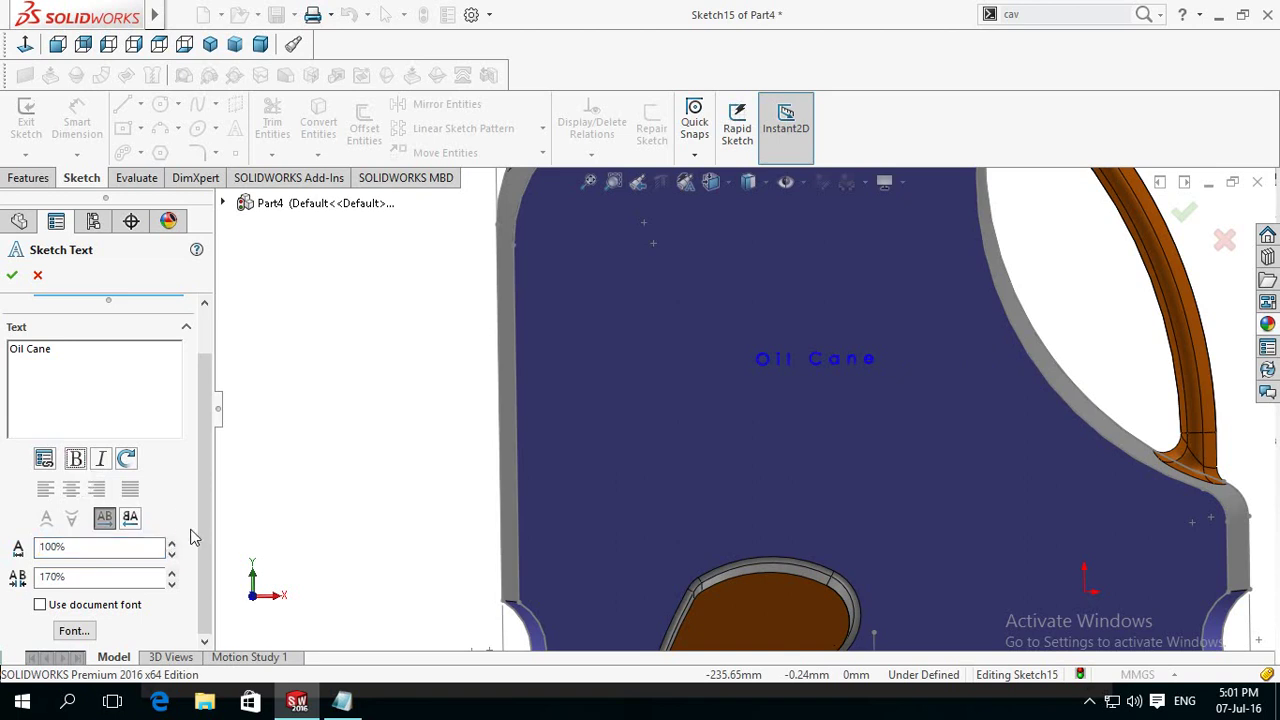
left_click_drag(205, 545, 195, 468)
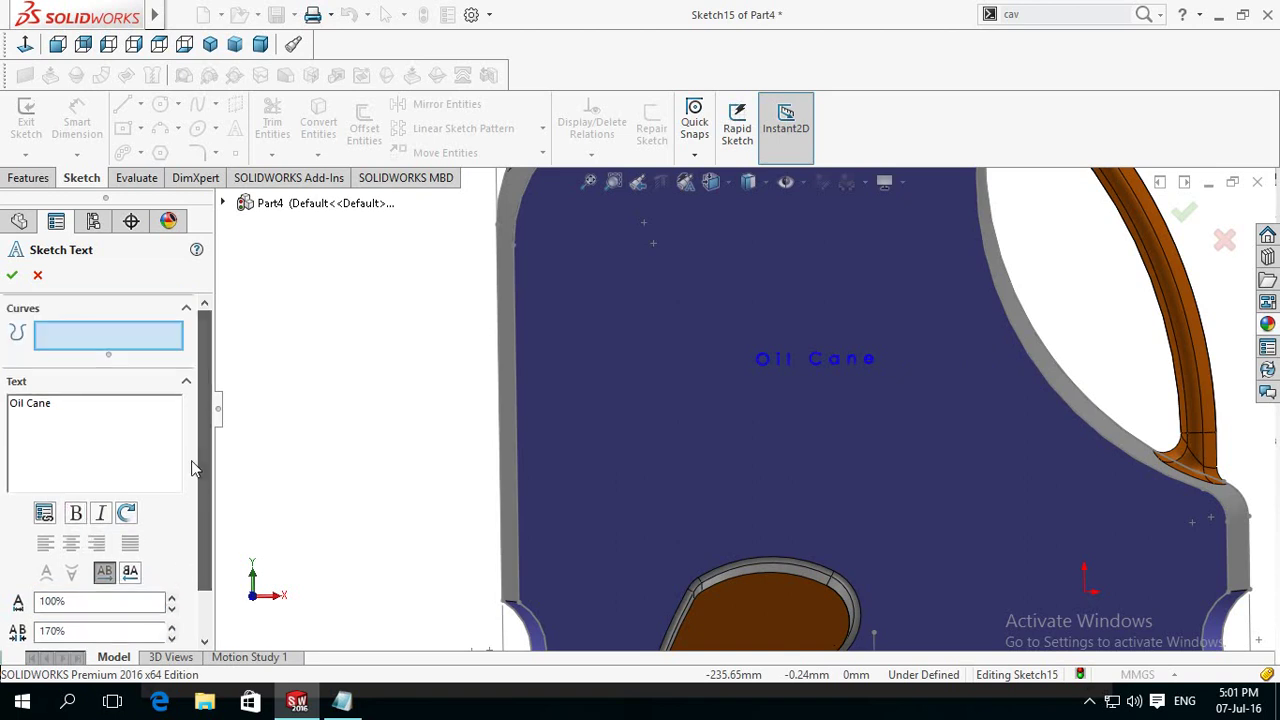
left_click(766, 582)
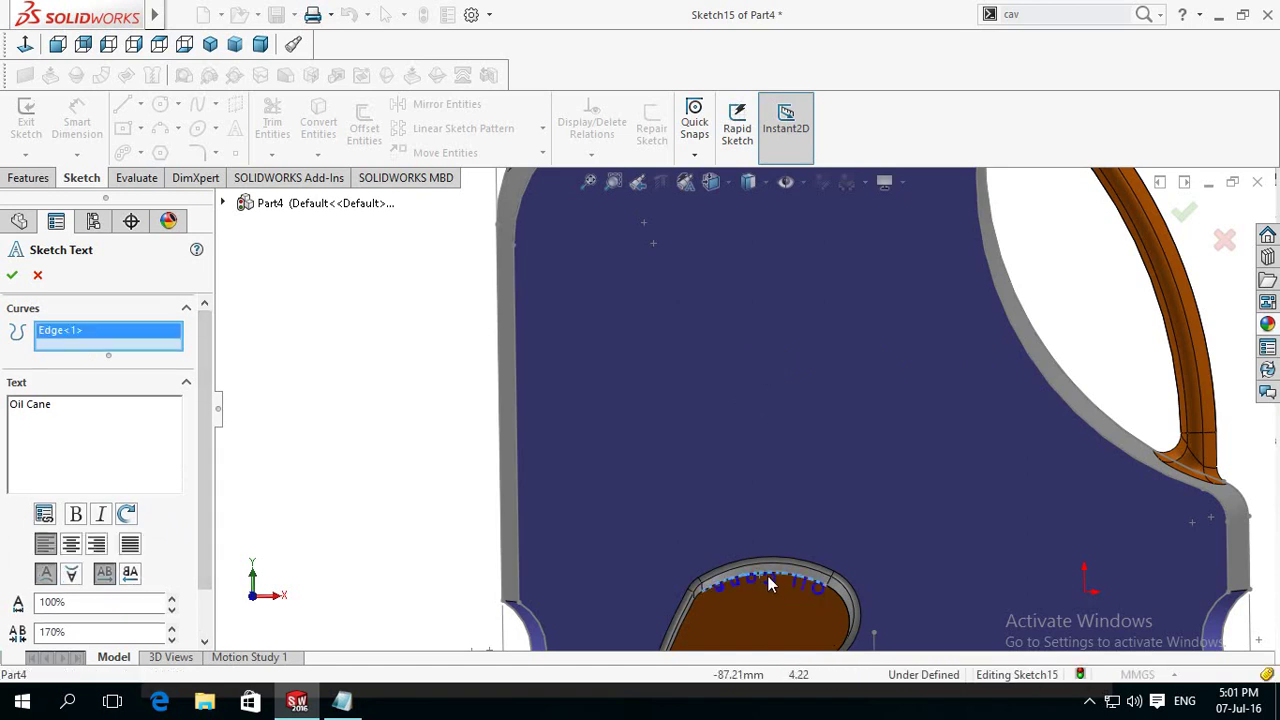
left_click(752, 572)
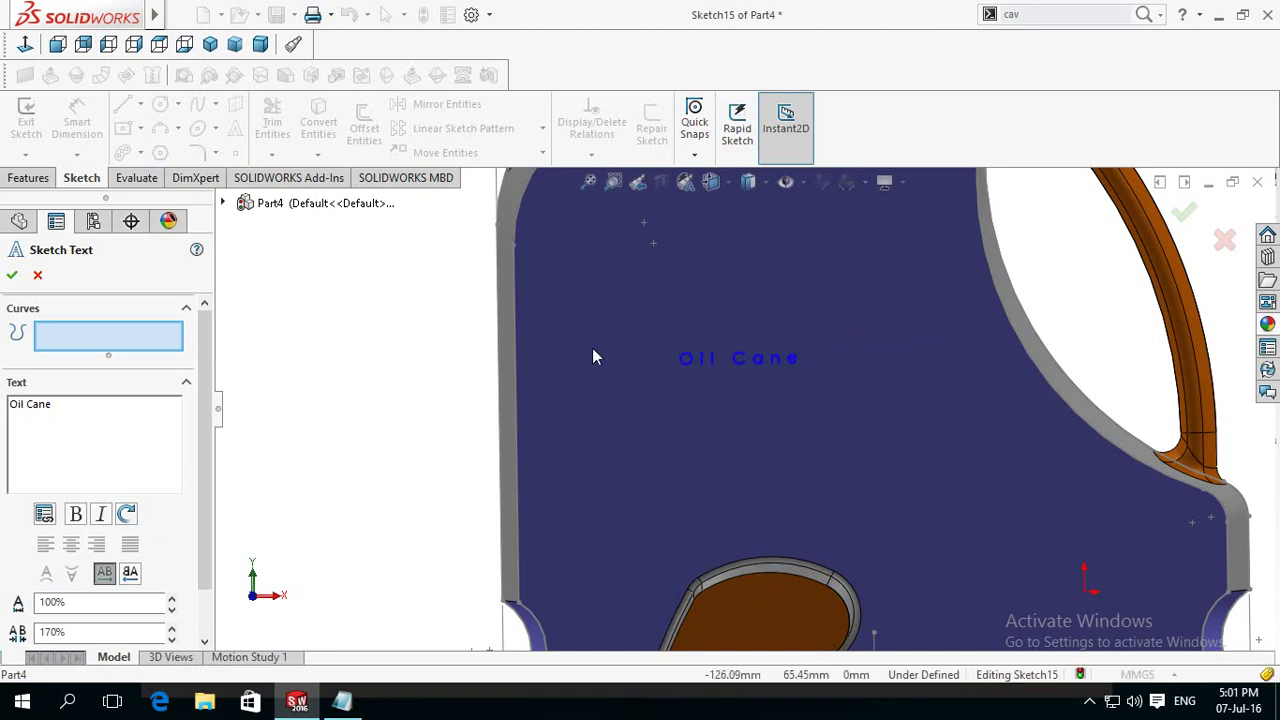
left_click(631, 338)
left_click(710, 360)
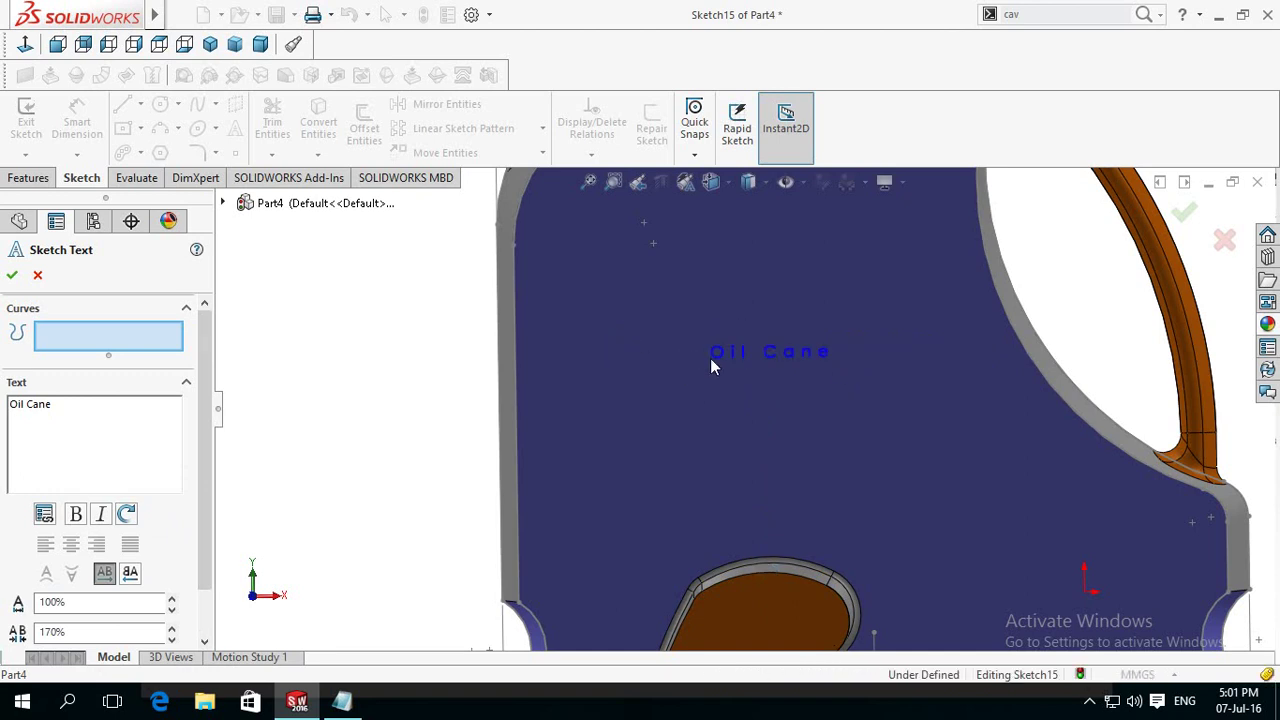
scroll(832, 382, "up", 2)
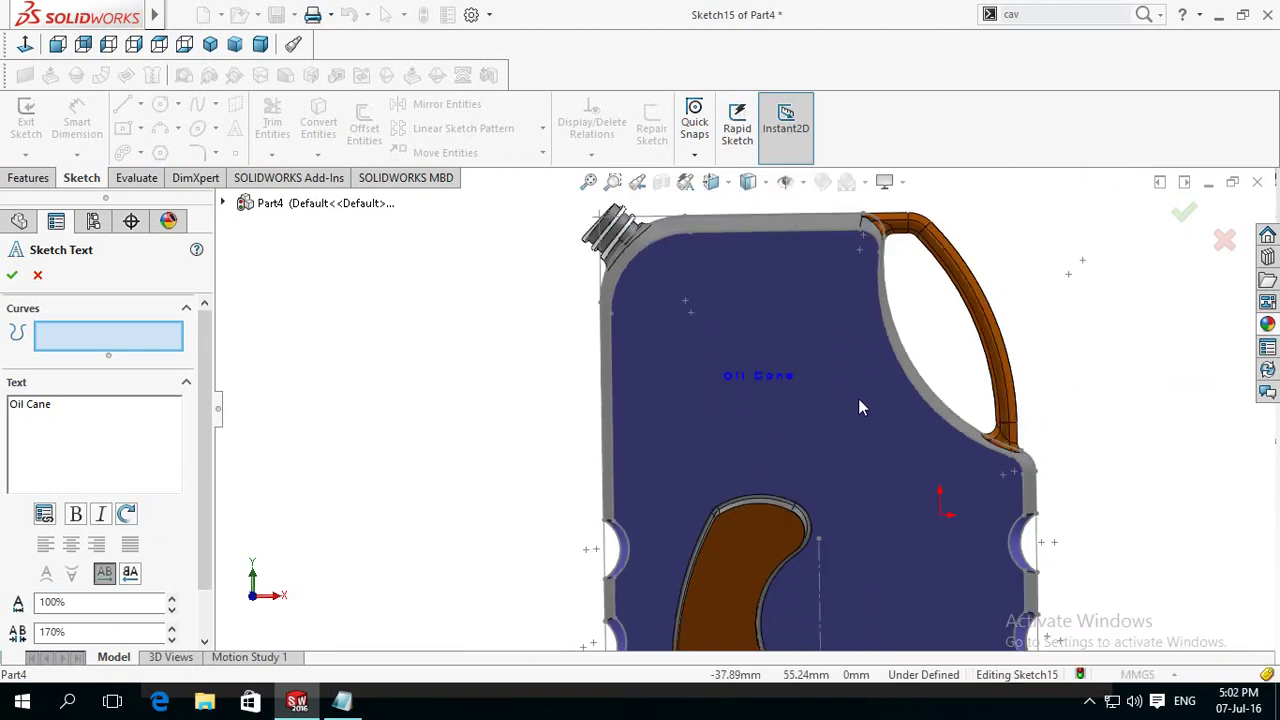
scroll(201, 549, "down", 1)
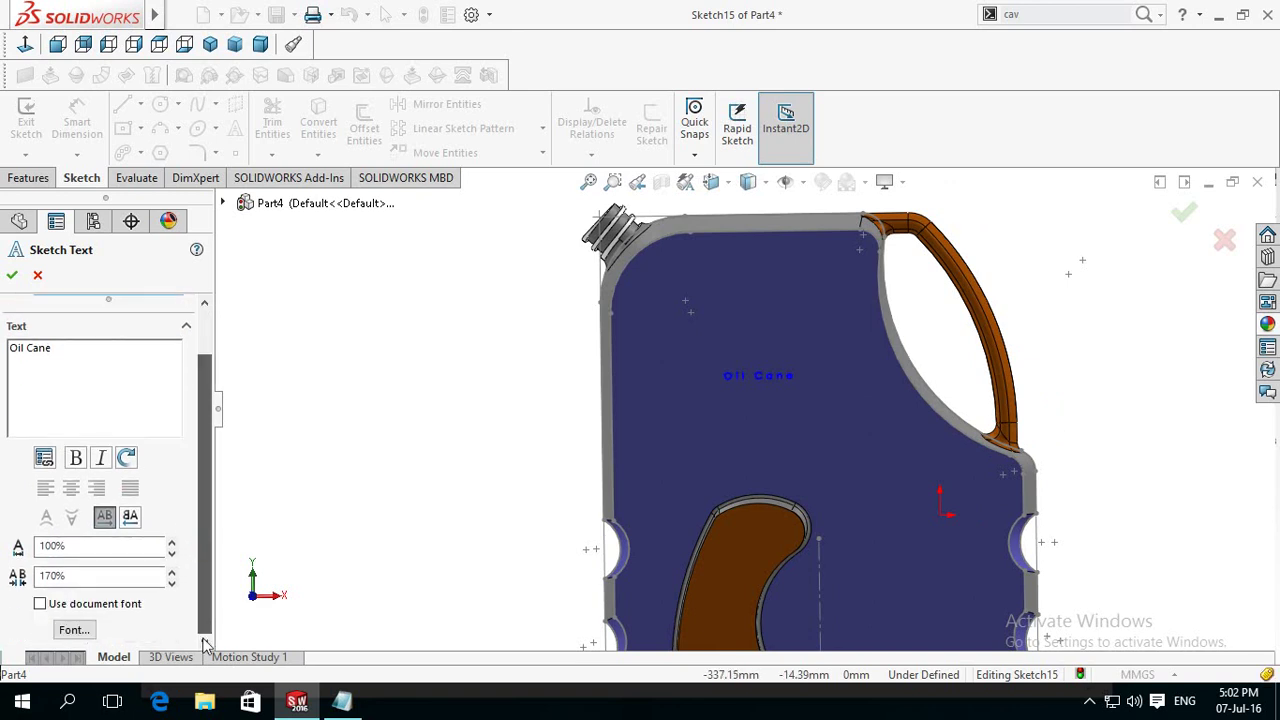
scroll(203, 625, "up", 1)
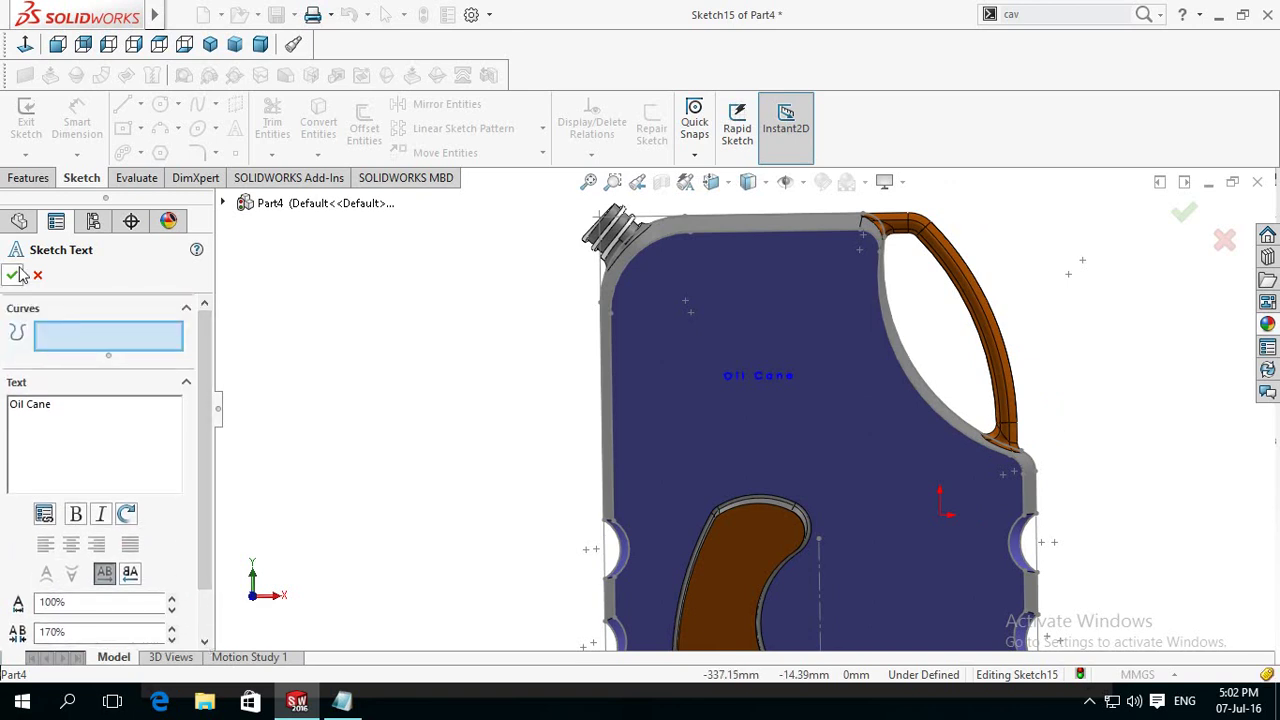
key("Return")
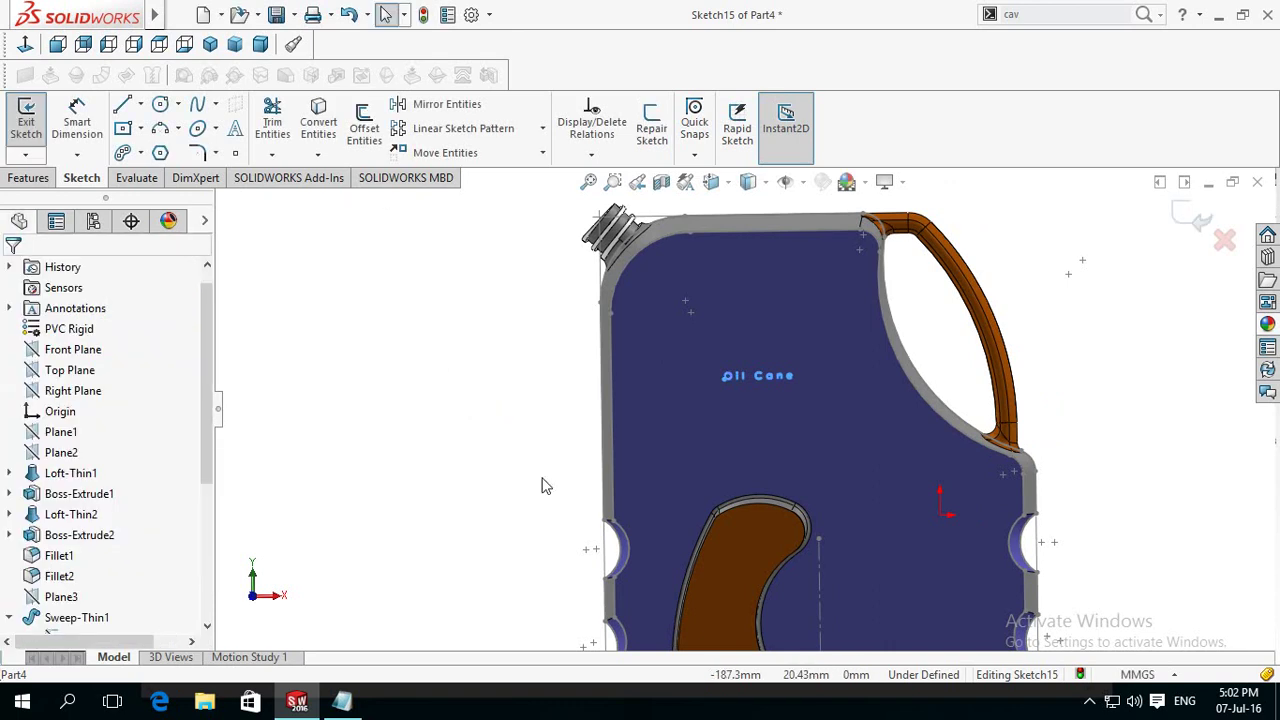
Step: Start dimensioning the sketch, cancel it, and select the Oil Cane text
scroll(786, 390, "down", 3)
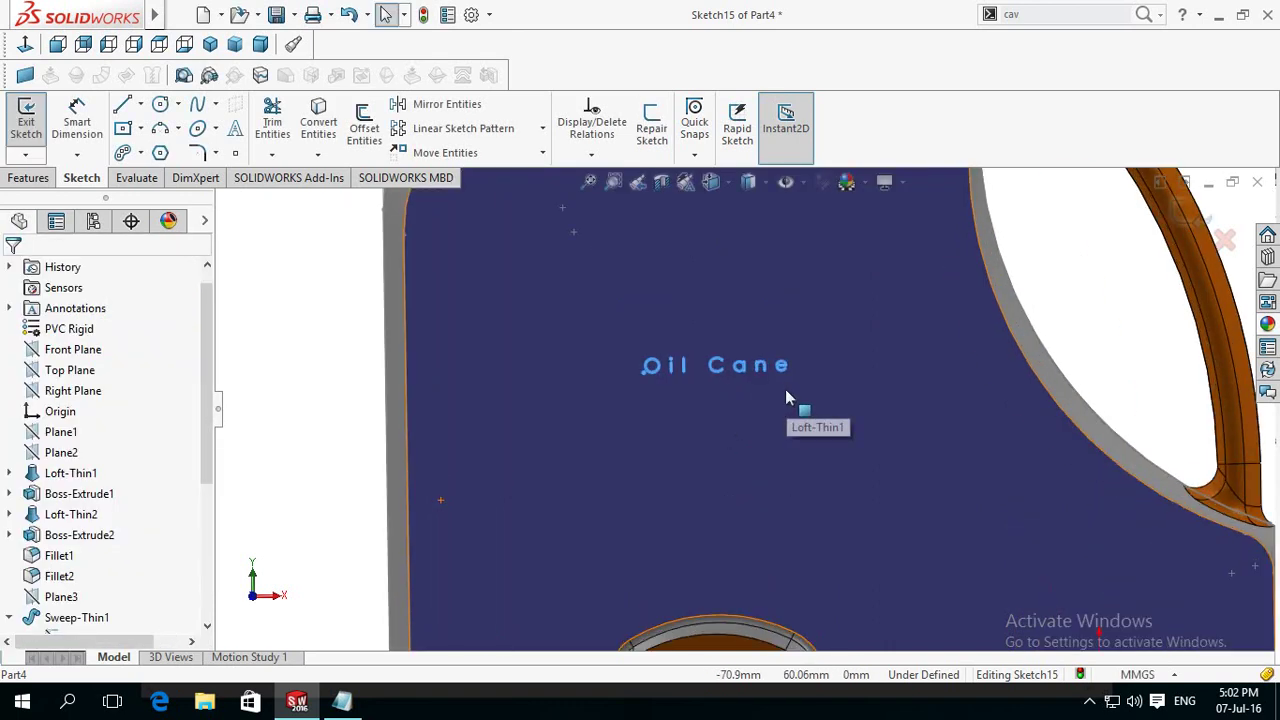
right_click_drag(323, 424, 321, 328)
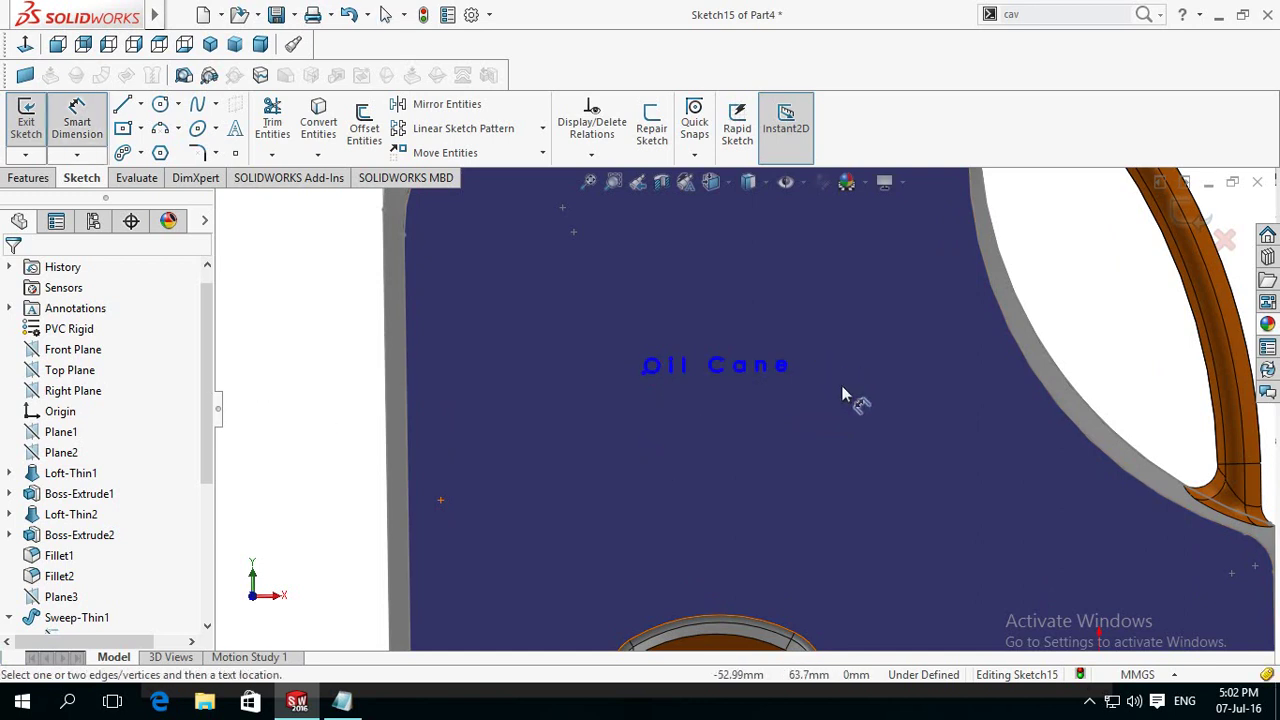
scroll(780, 395, "down", 3)
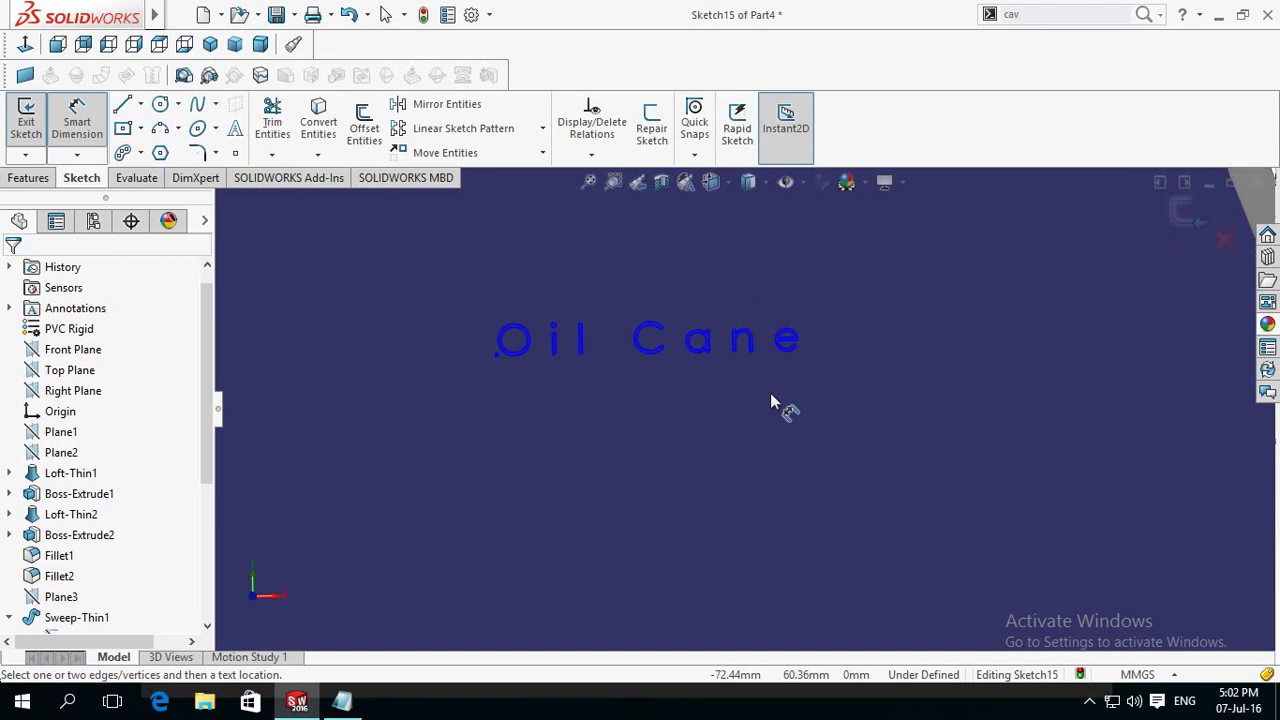
scroll(770, 400, "up", 2)
scroll(719, 404, "up", 2)
scroll(700, 454, "up", 2)
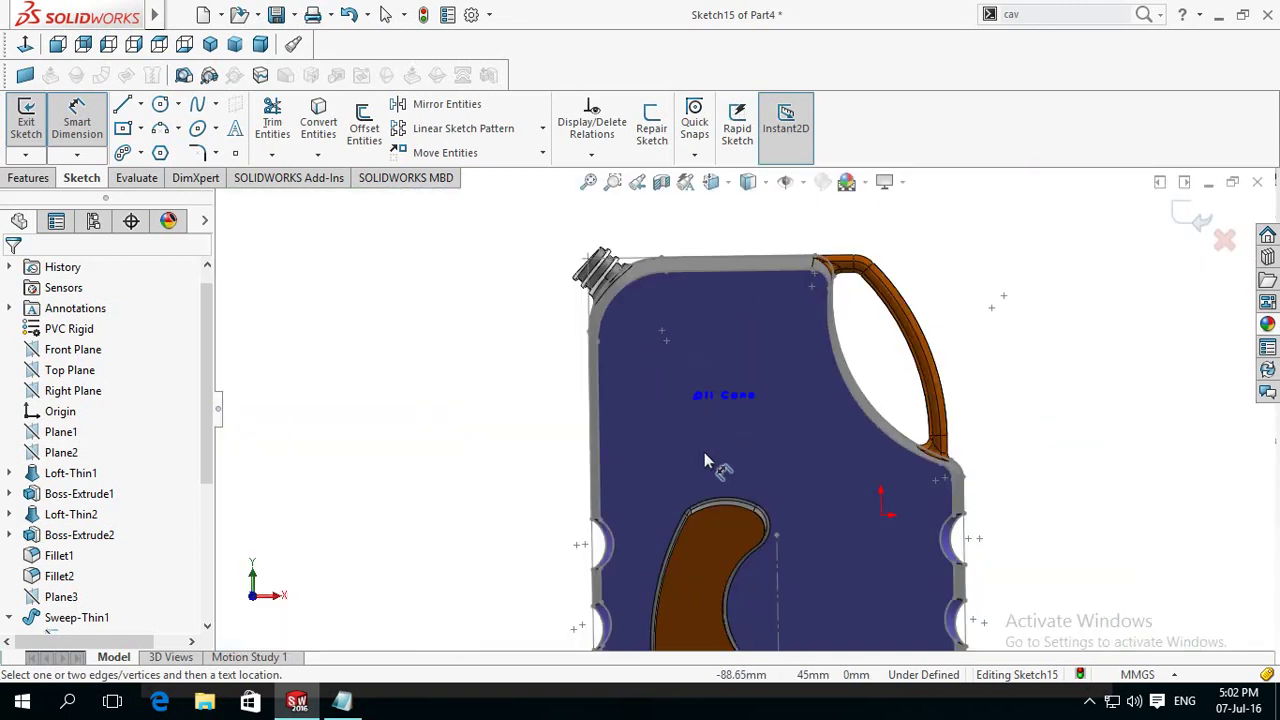
scroll(780, 425, "down", 2)
scroll(680, 390, "down", 2)
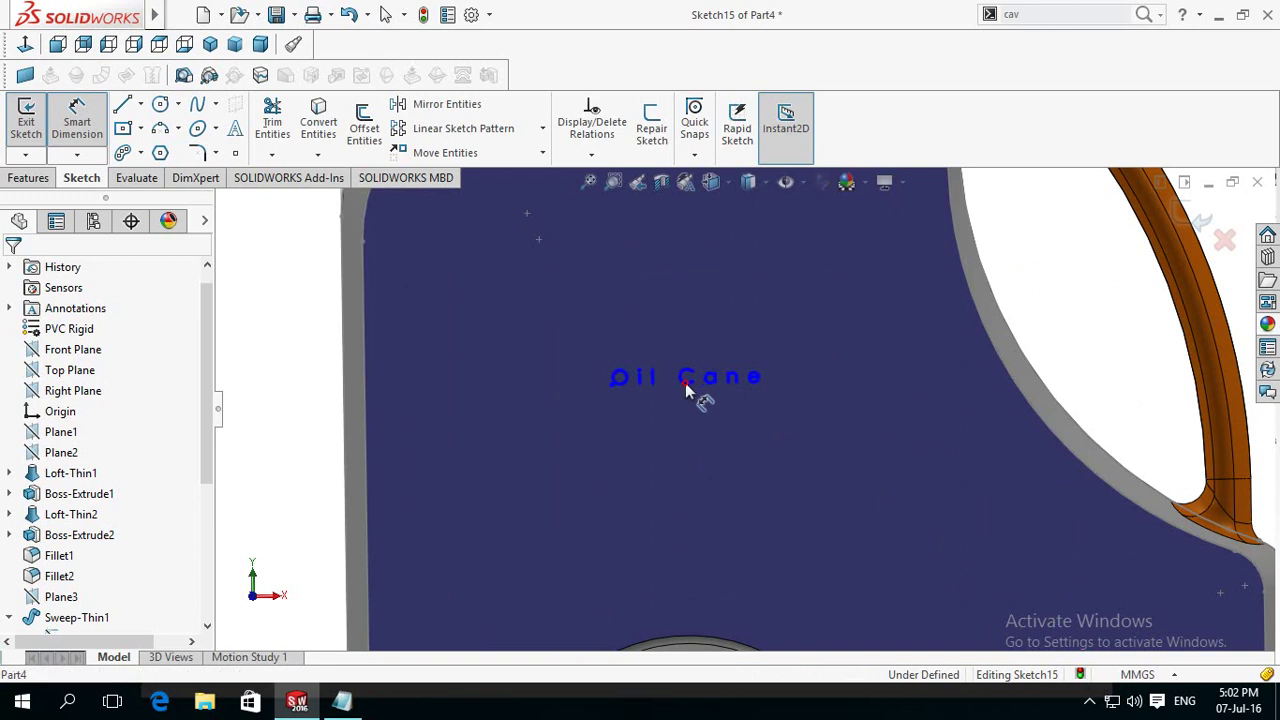
key("Escape")
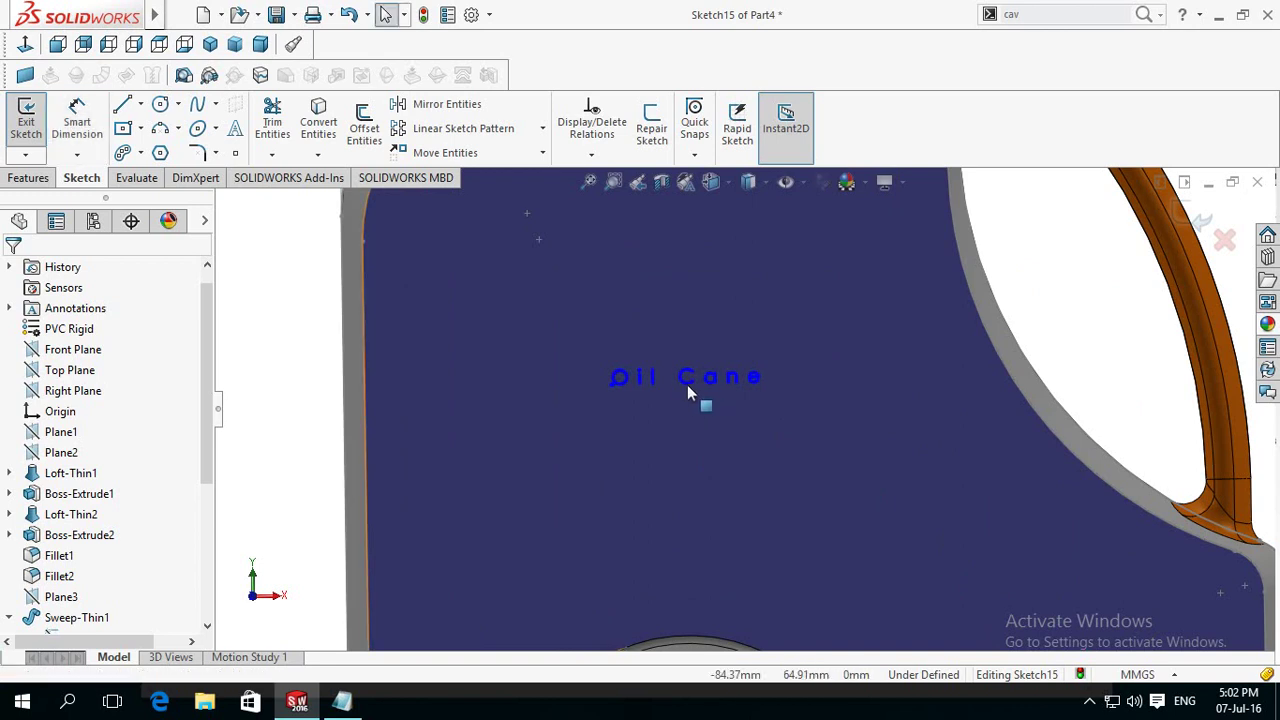
left_click(687, 384)
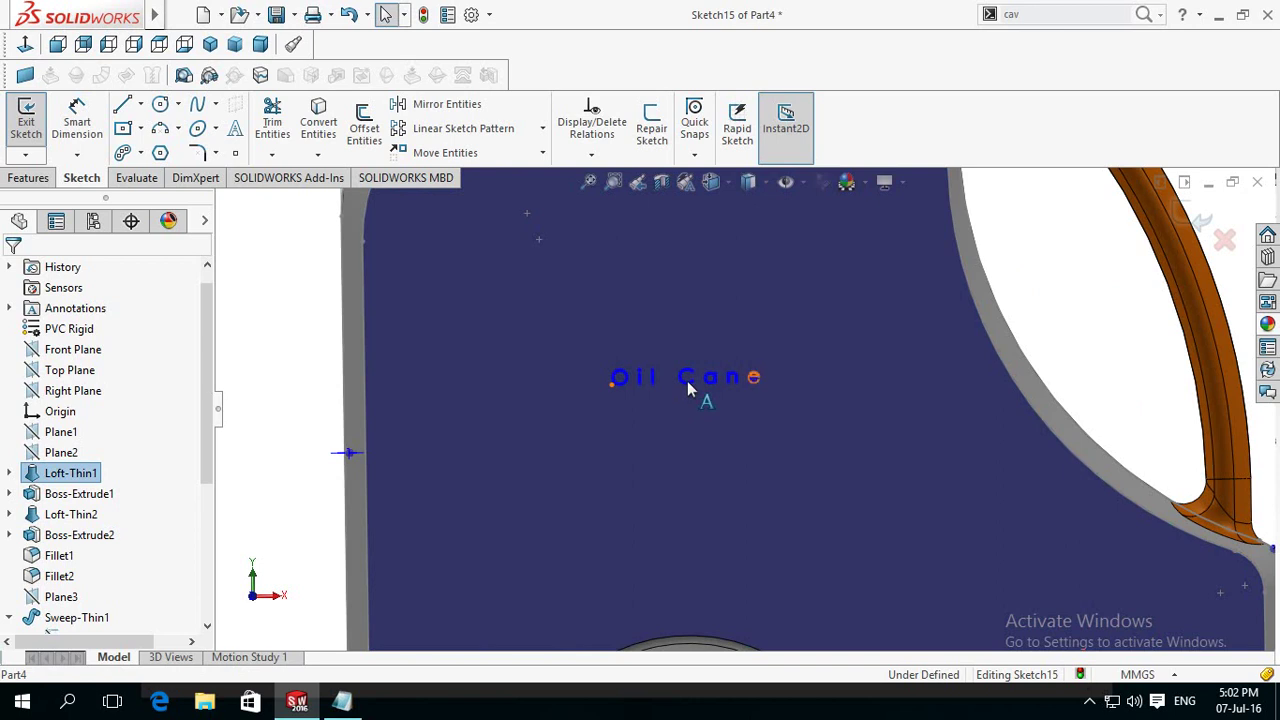
left_click(688, 384)
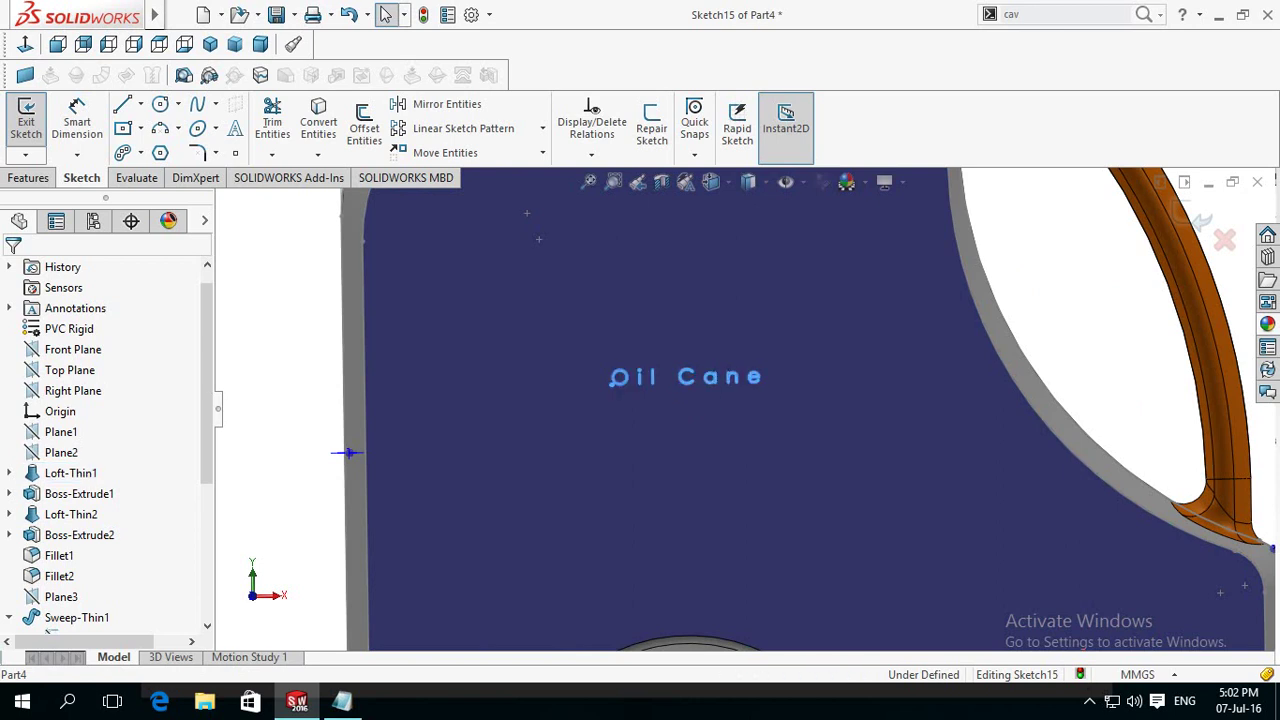
Step: Edit the Oil Cane text and drag it slightly left and up on the upper side panel
double_click(687, 381)
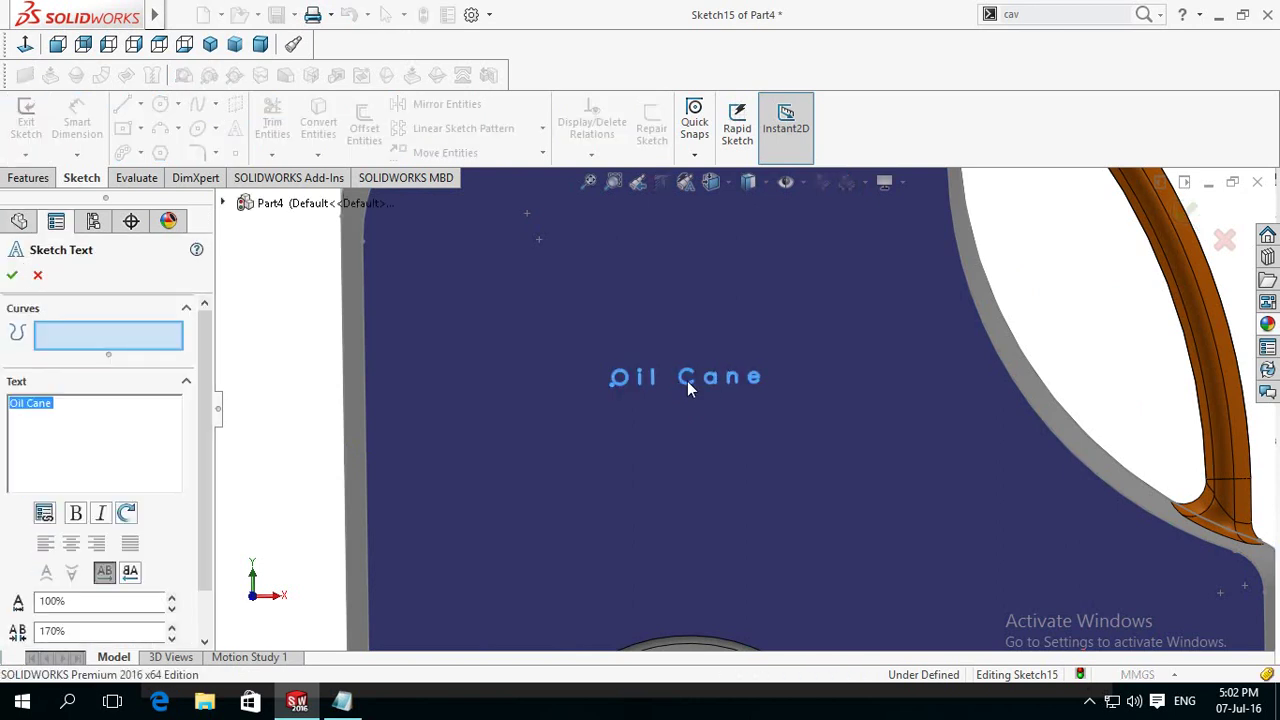
mouse_move(203, 520)
left_mouse_down()
mouse_move(203, 590)
mouse_move(203, 453)
left_mouse_up()
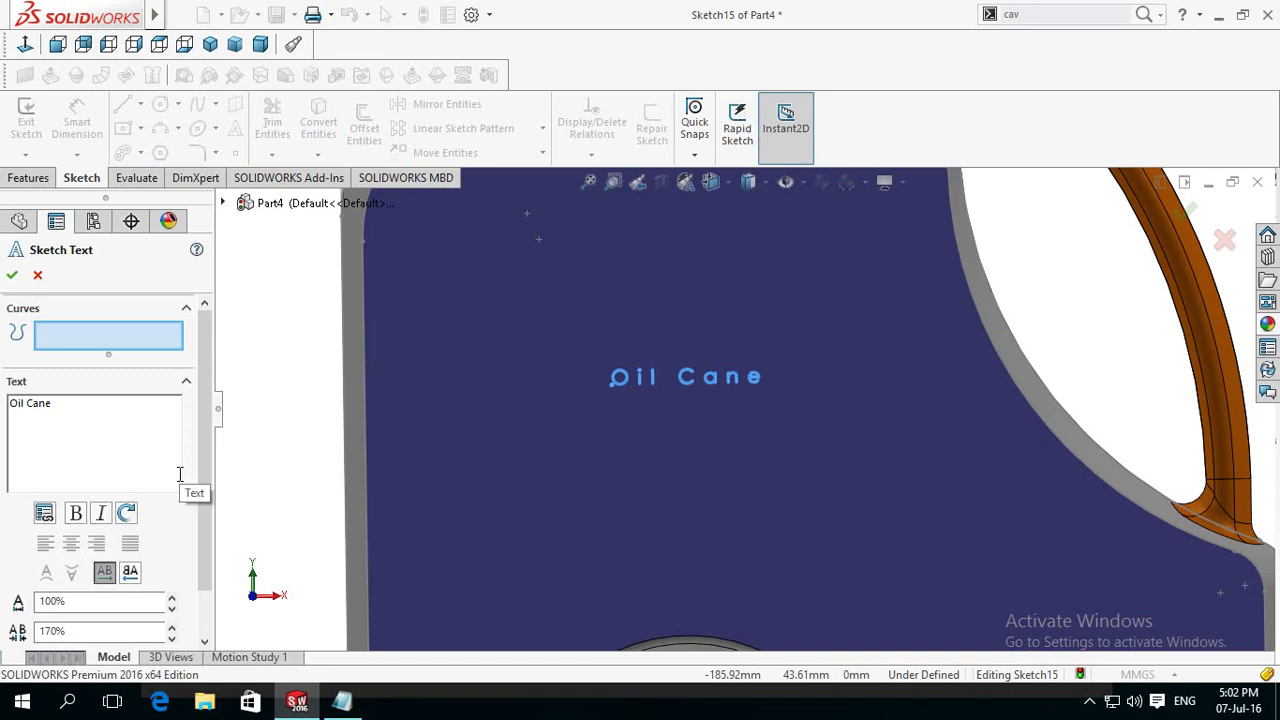
scroll(385, 534, "up", 1)
scroll(805, 464, "up", 1)
scroll(807, 464, "up", 2)
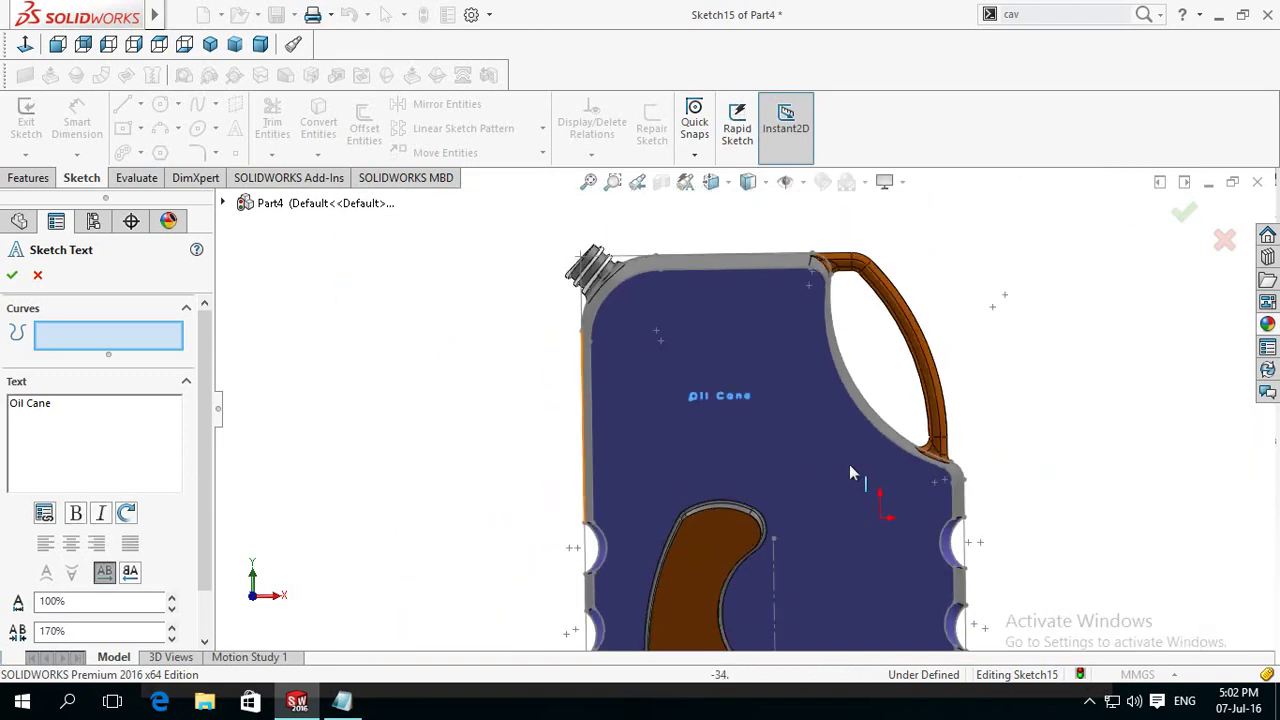
scroll(857, 464, "down", 4)
left_click_drag(545, 341, 587, 357)
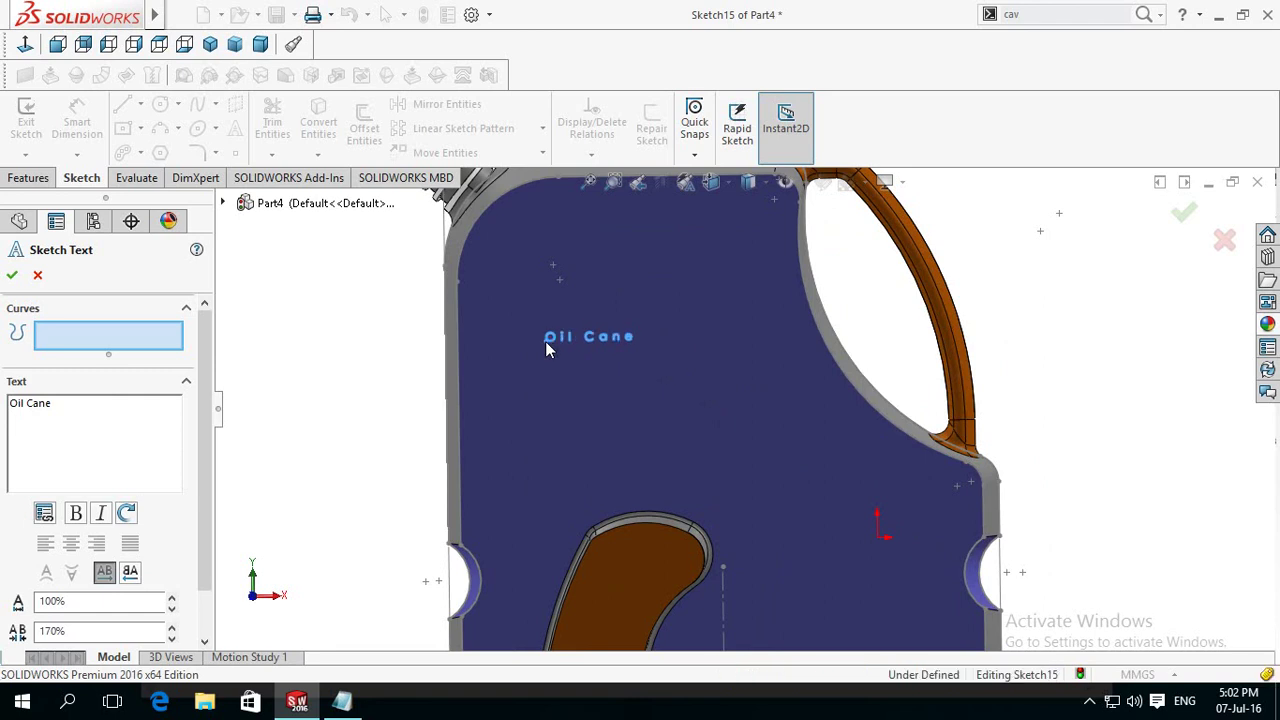
left_click(12, 274)
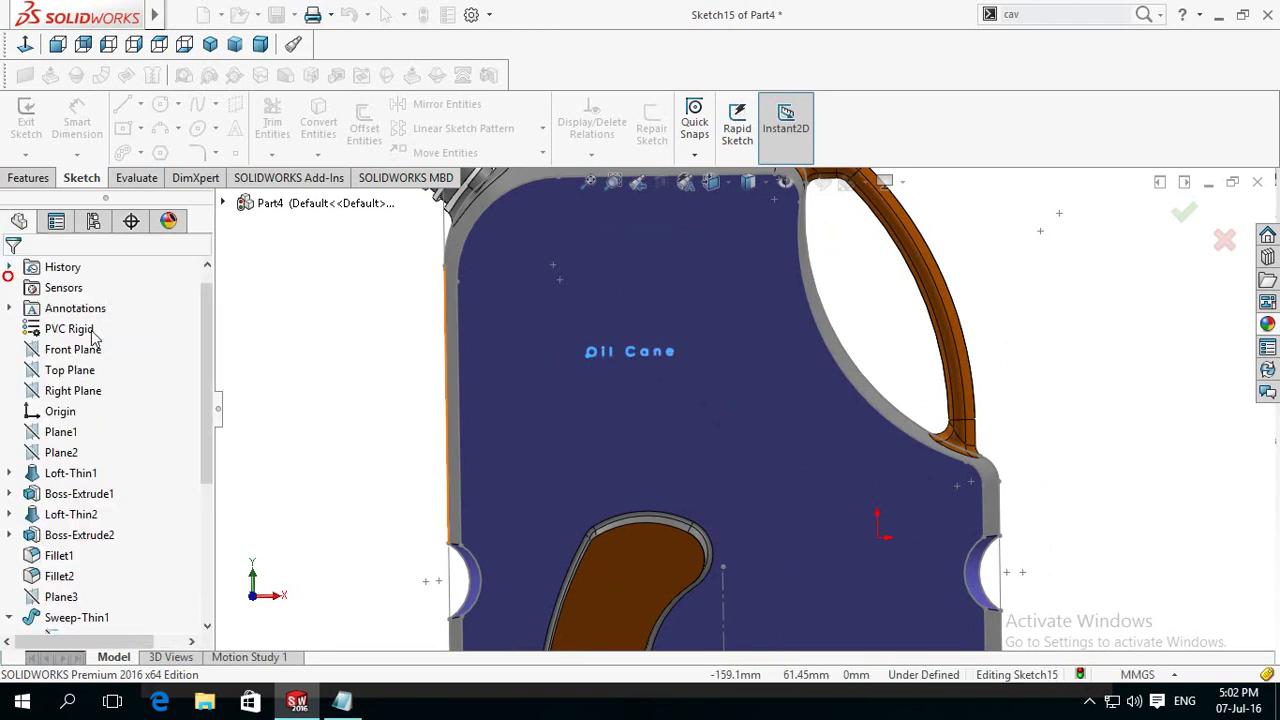
Step: Start Scale Entities on the Oil Cane text with the scale point on the text
left_click(365, 403)
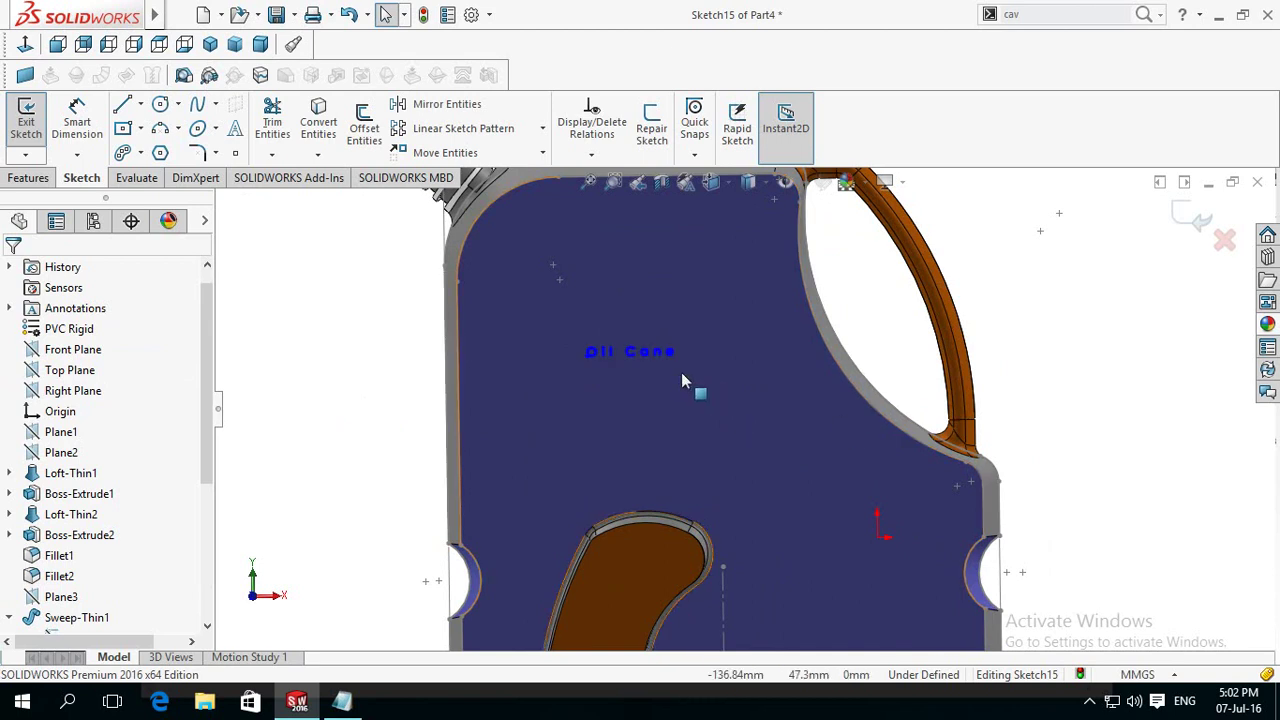
scroll(681, 381, "down", 2)
scroll(681, 381, "down", 2)
scroll(681, 381, "up", 3)
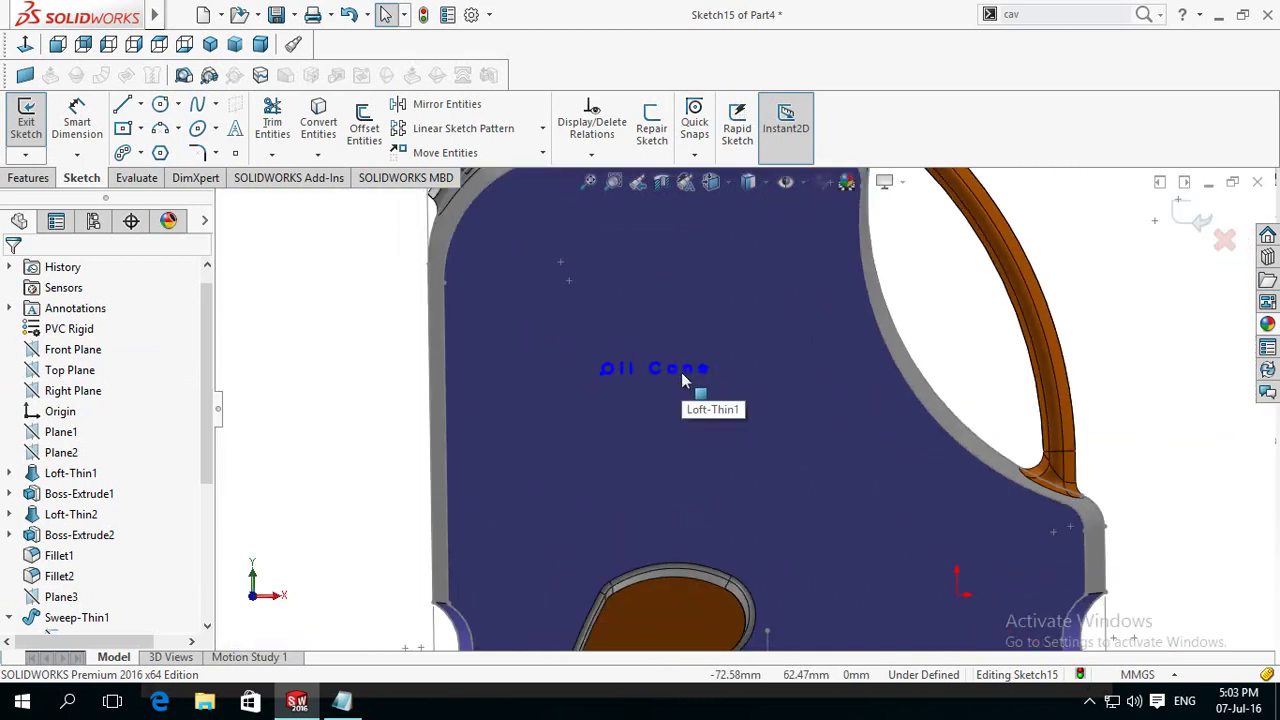
left_click(545, 133)
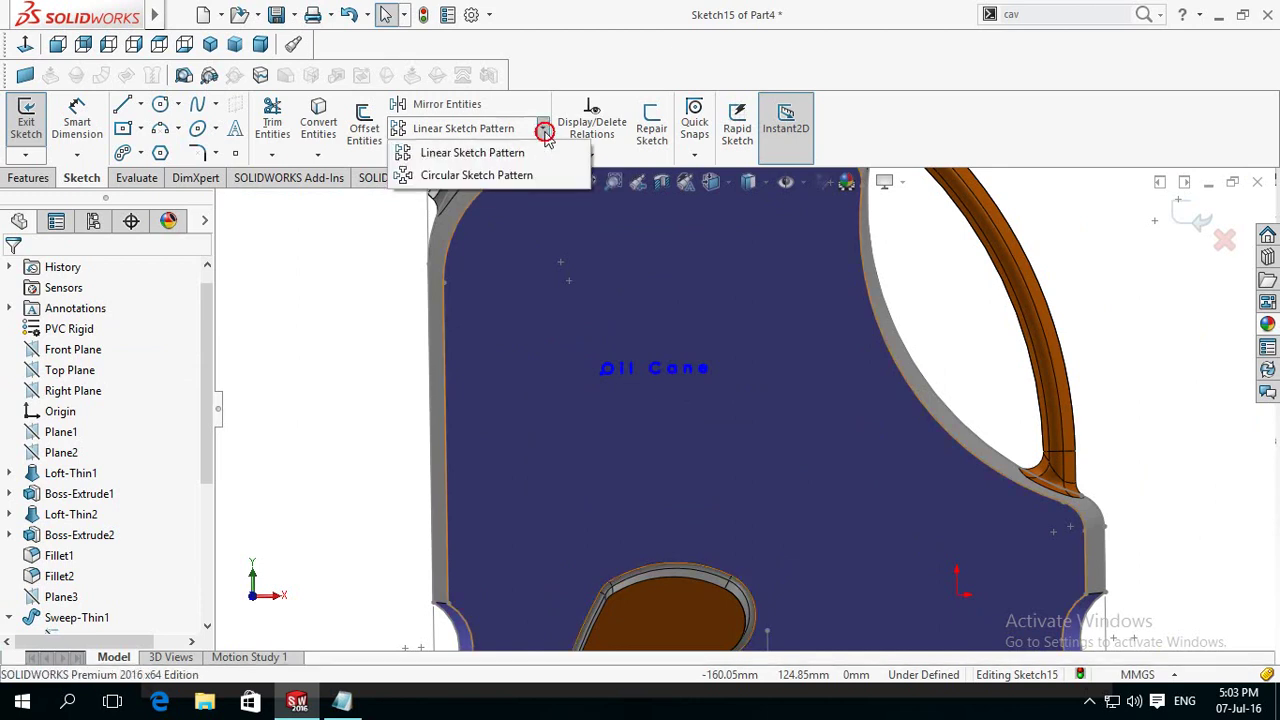
left_click(542, 152)
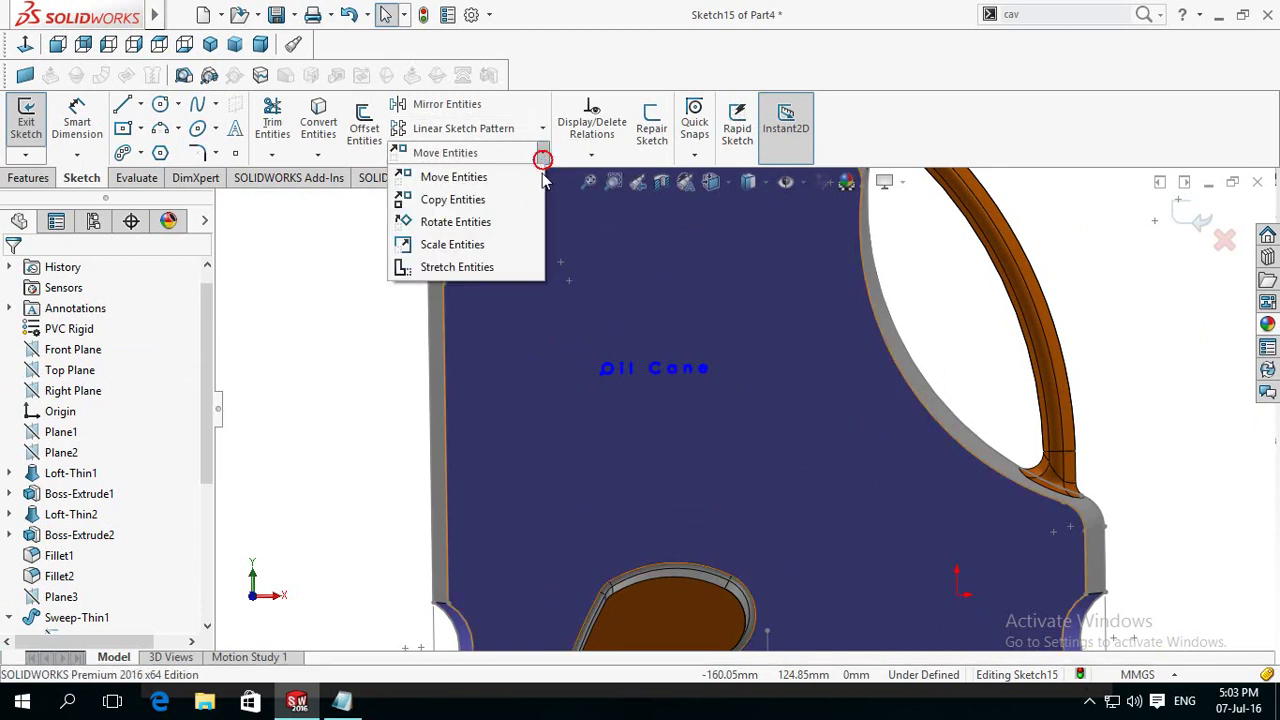
left_click(470, 246)
scroll(734, 404, "down", 1)
scroll(734, 405, "down", 1)
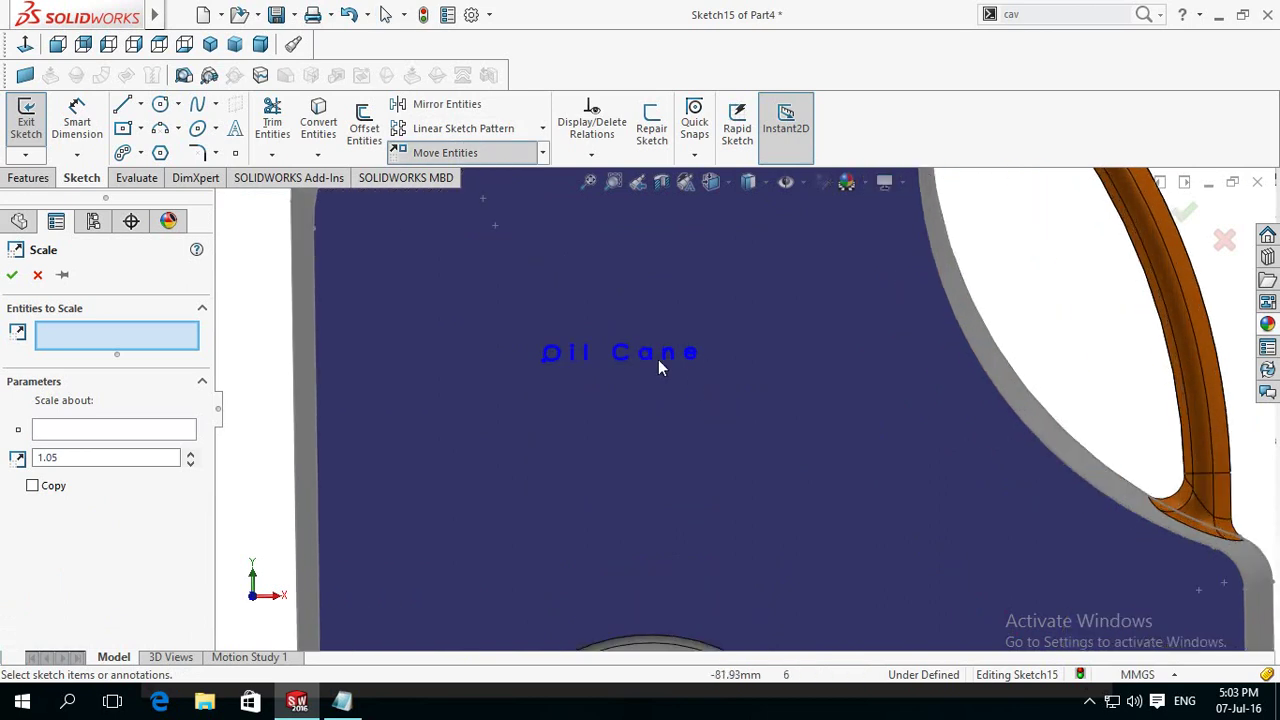
left_click(643, 360)
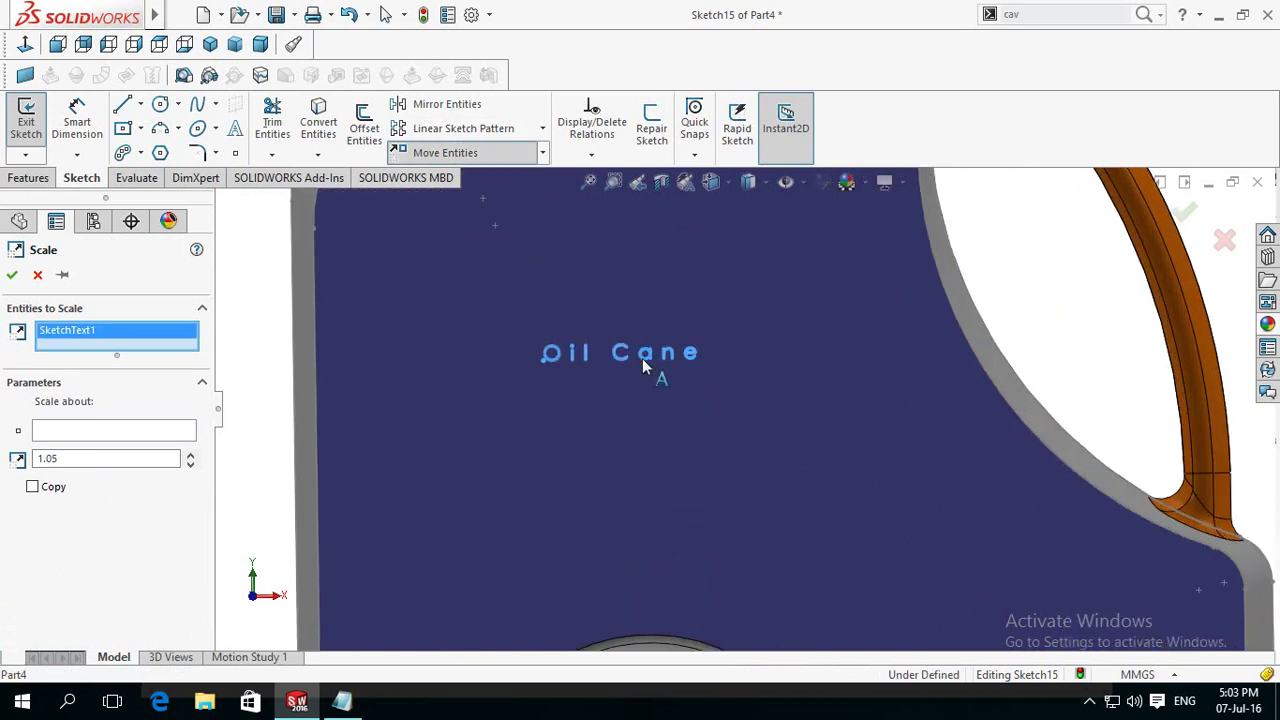
left_click(88, 430)
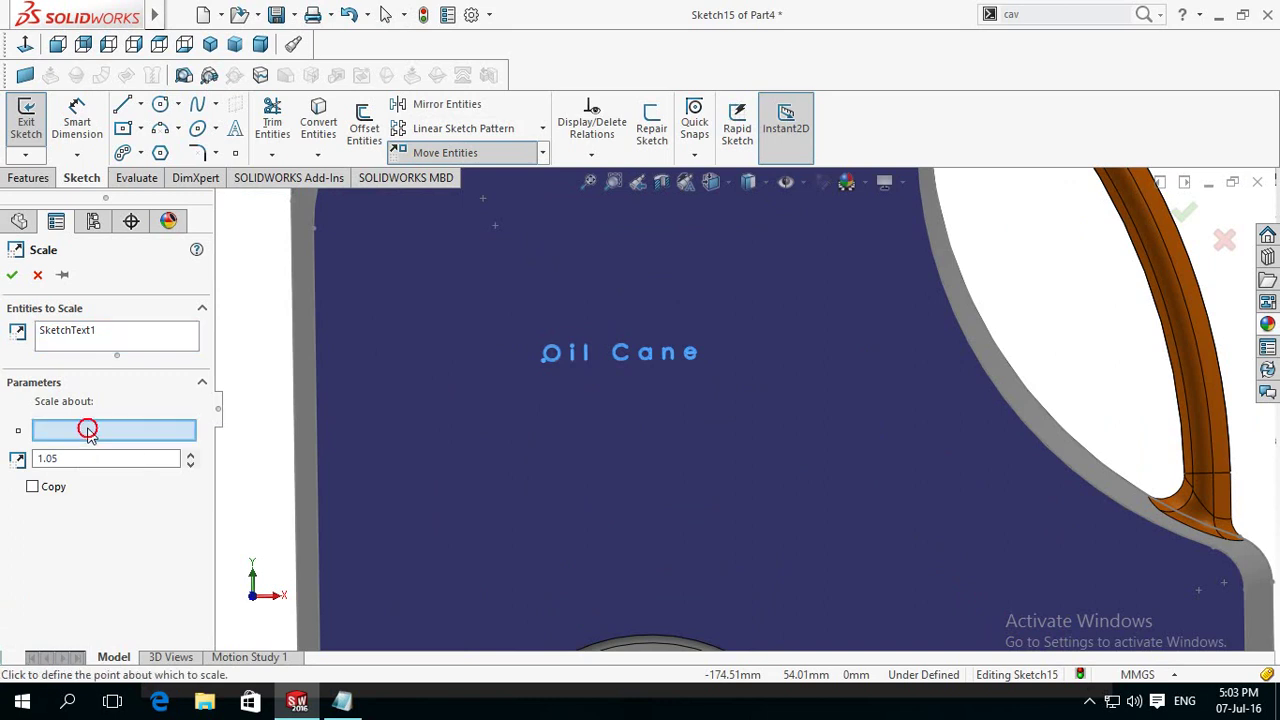
left_click(637, 362)
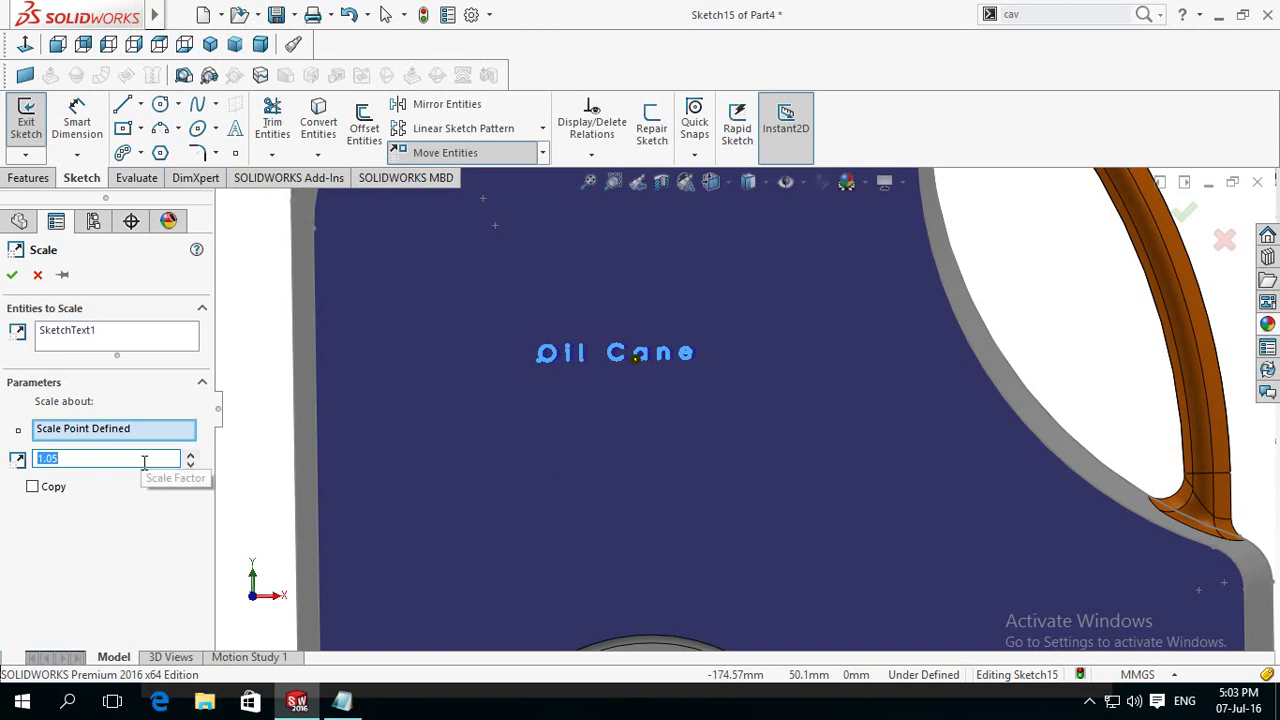
Step: Set the scale factor to 0.95 and apply the scaling
left_click(190, 459)
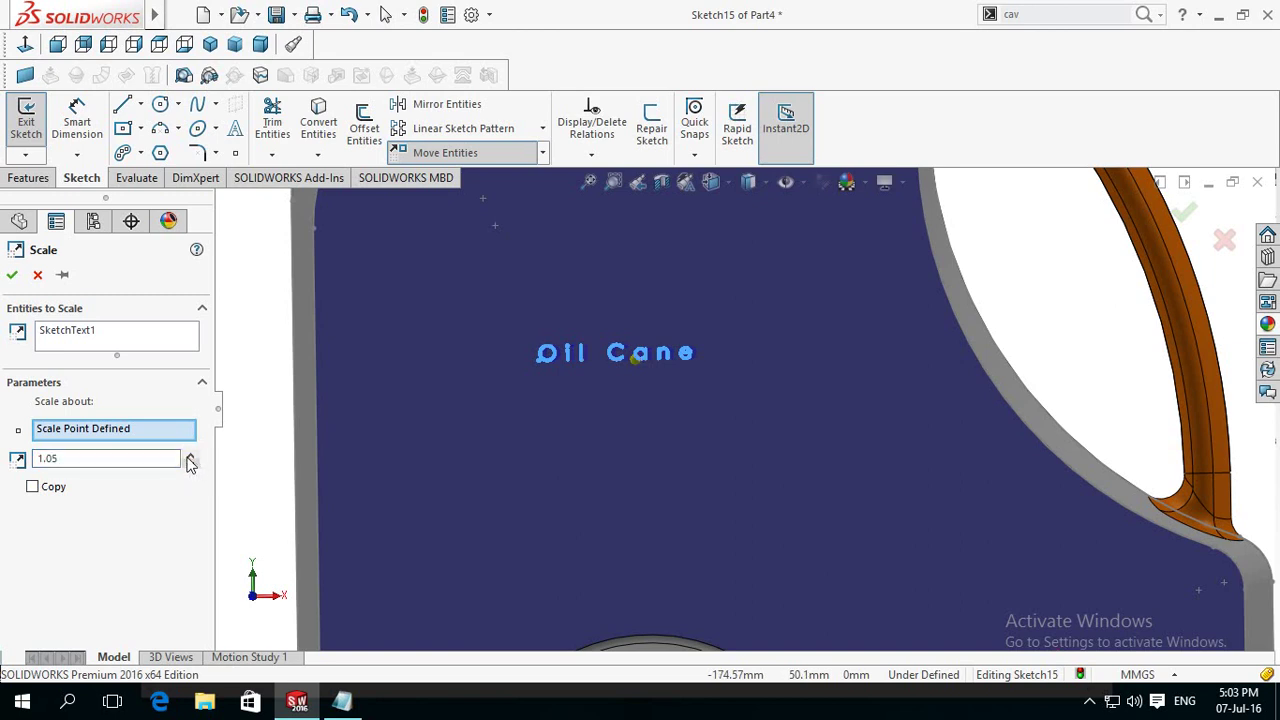
left_click(189, 455)
left_click(189, 455)
left_click(189, 455)
left_click(189, 455)
left_click(189, 455)
left_click(189, 455)
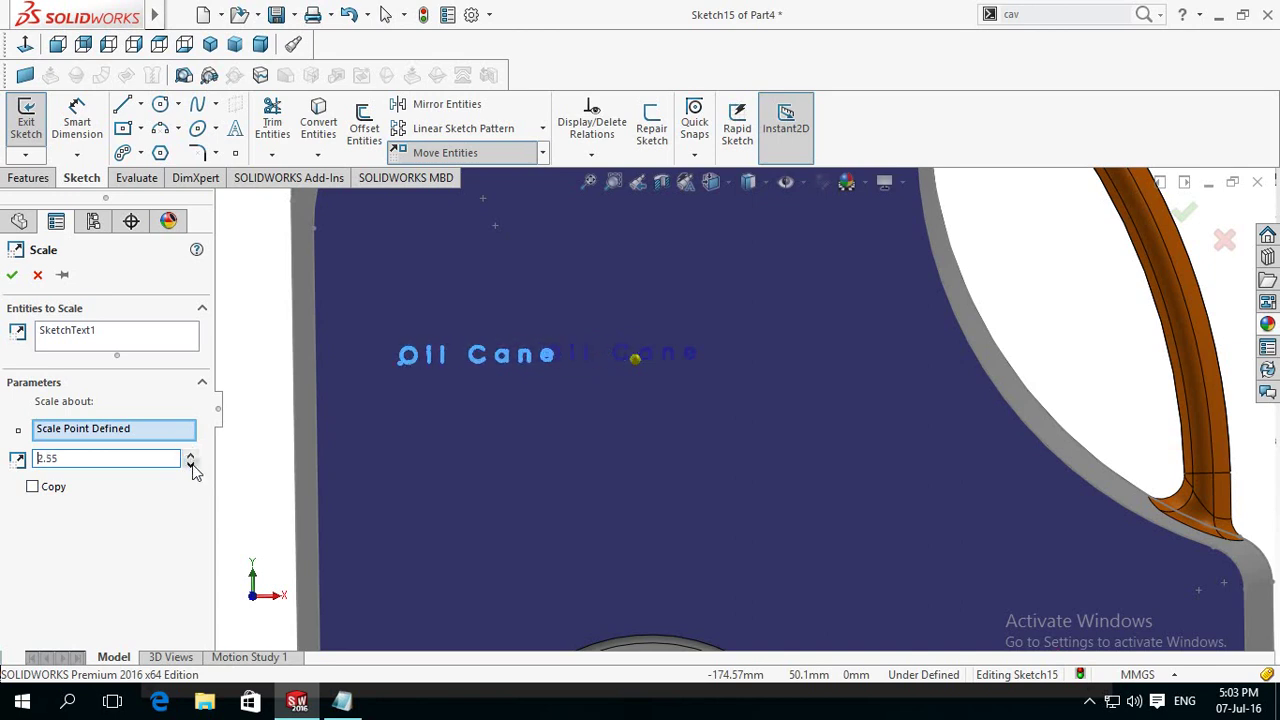
left_click(190, 464)
left_click(190, 464)
left_click(190, 464)
left_click(190, 464)
left_click(190, 464)
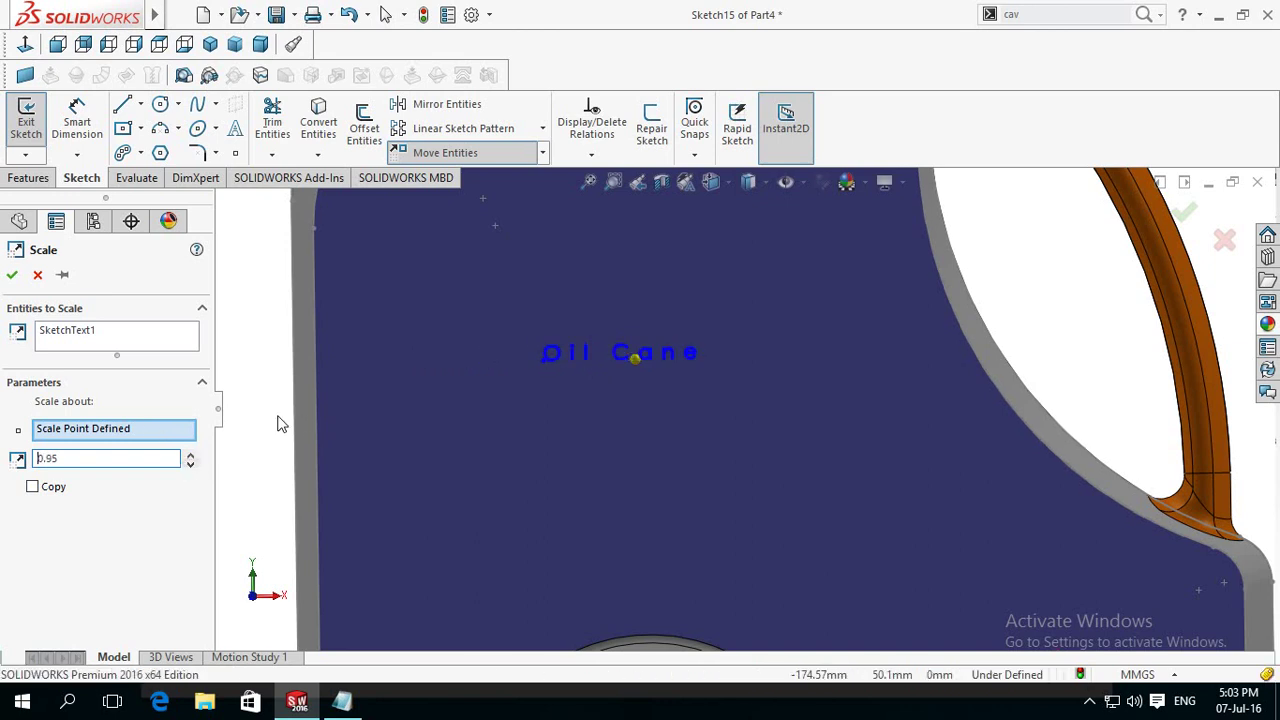
key("Return")
Step: Fit the bottle to an angled 3D view and exit the Oil Cane text sketch
key("f")
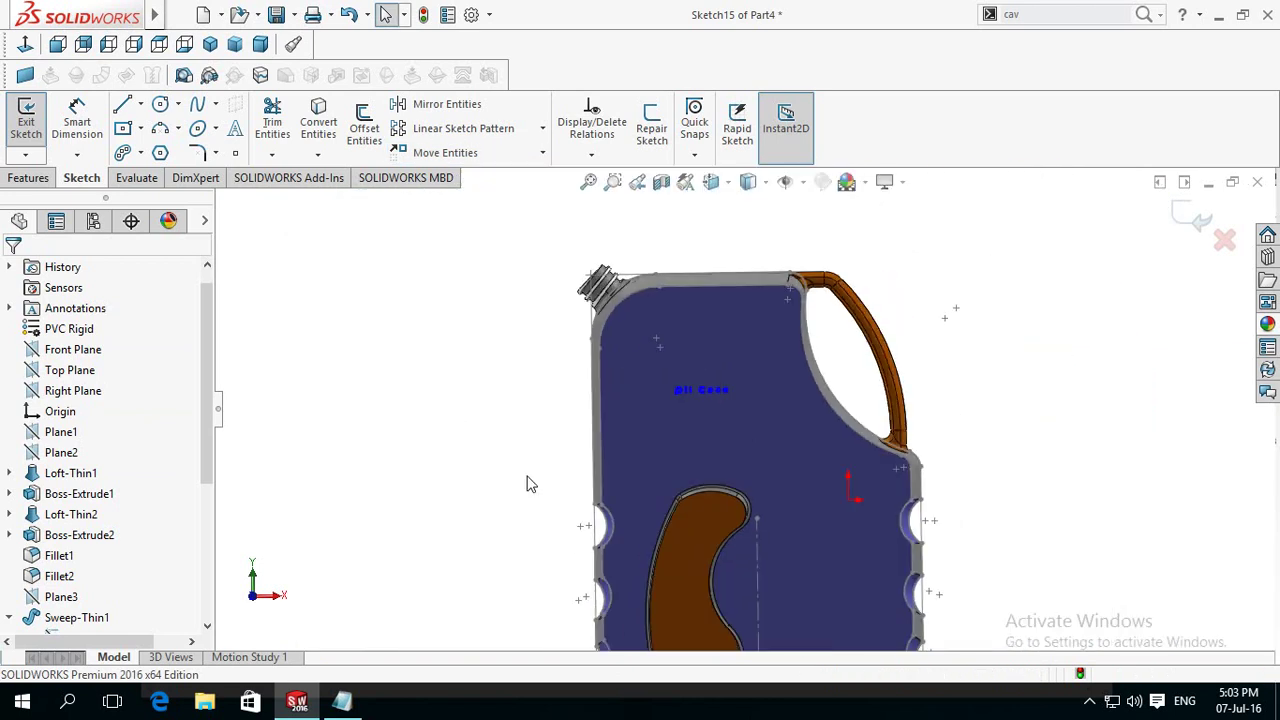
scroll(463, 494, "up", 2)
mouse_move(463, 494)
middle_mouse_down()
mouse_move(571, 514)
mouse_move(534, 497)
mouse_move(600, 480)
middle_mouse_up()
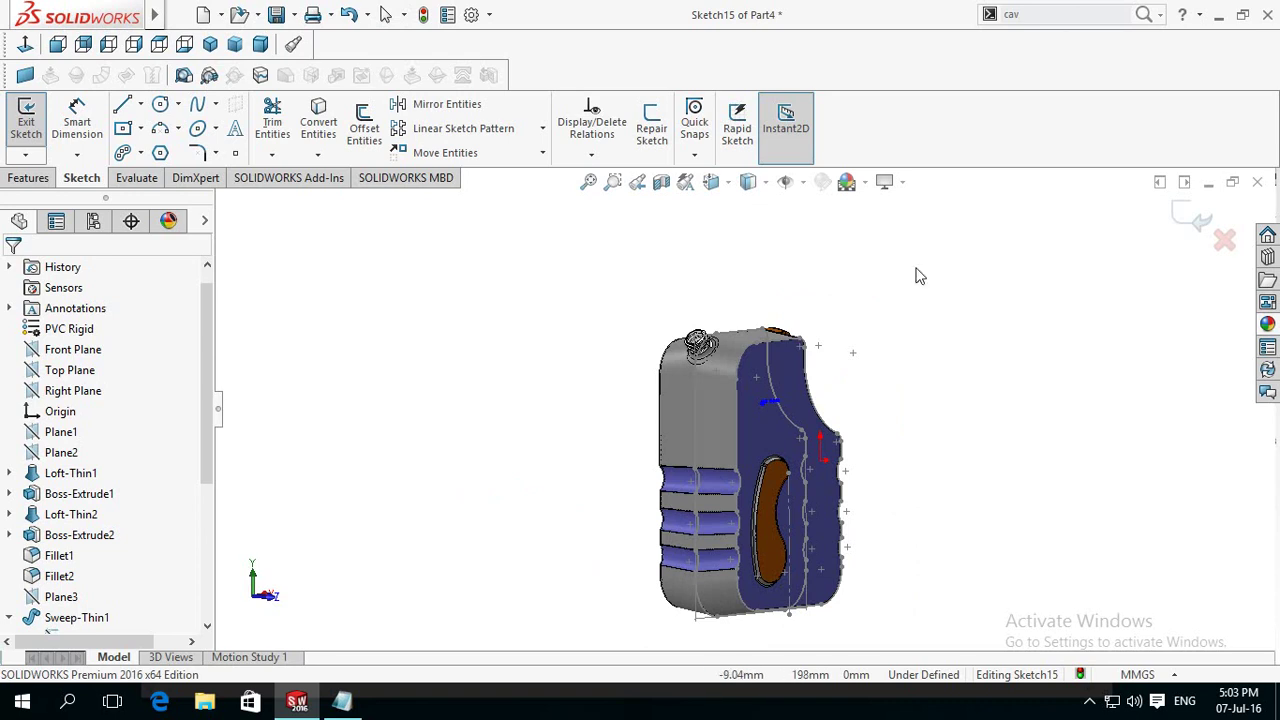
left_click(1188, 222)
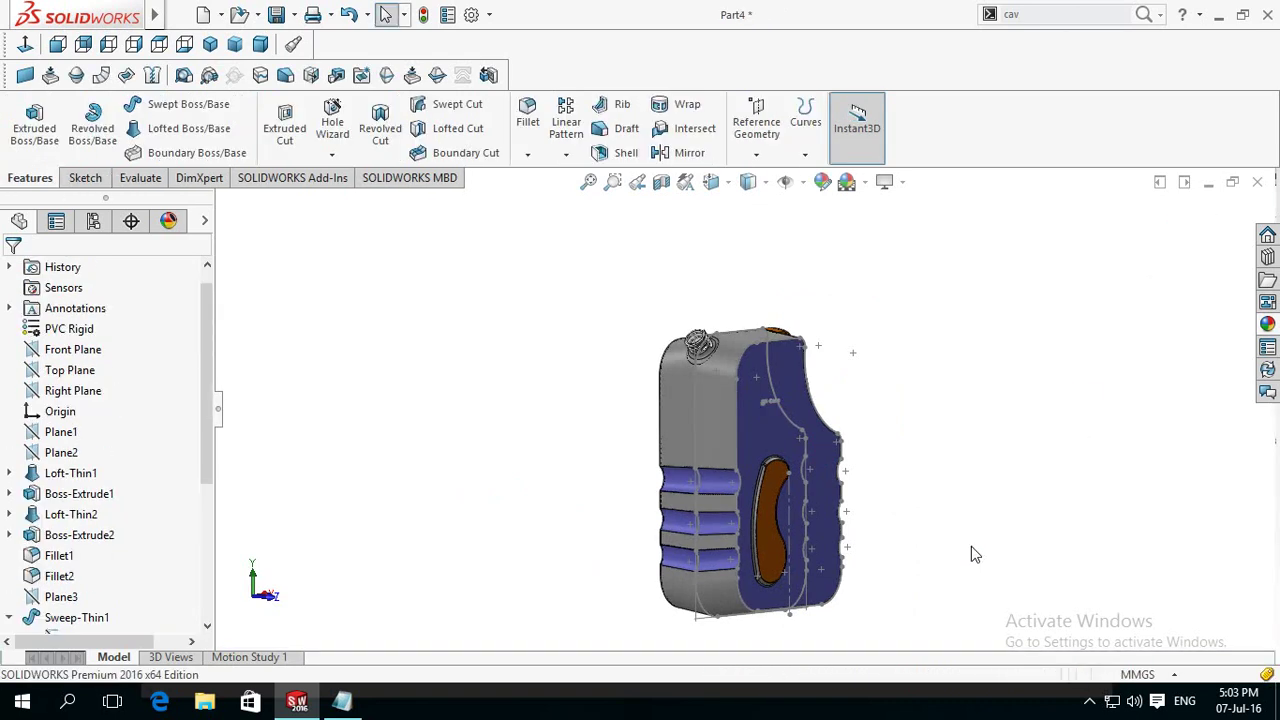
Step: Show Loft-Thin1's dimensions (304.80, R40, R10) on the jerry-can
scroll(971, 546, "down", 2)
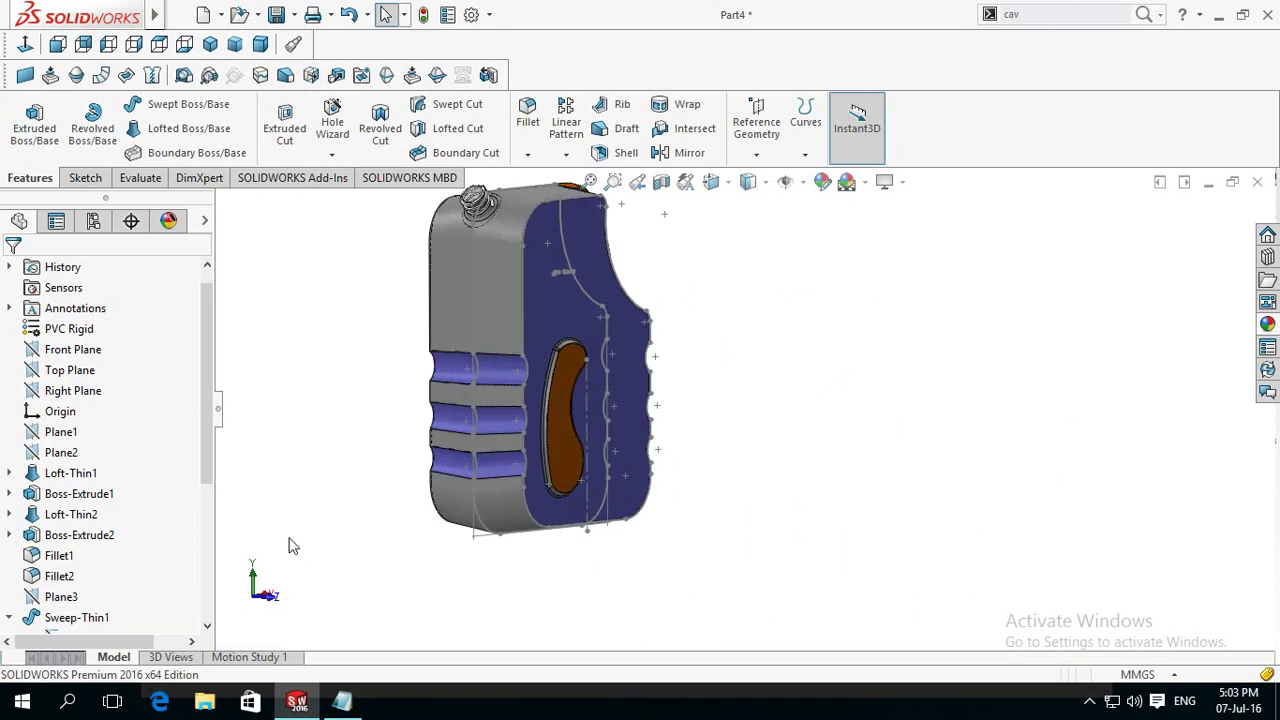
scroll(209, 463, "down", 3)
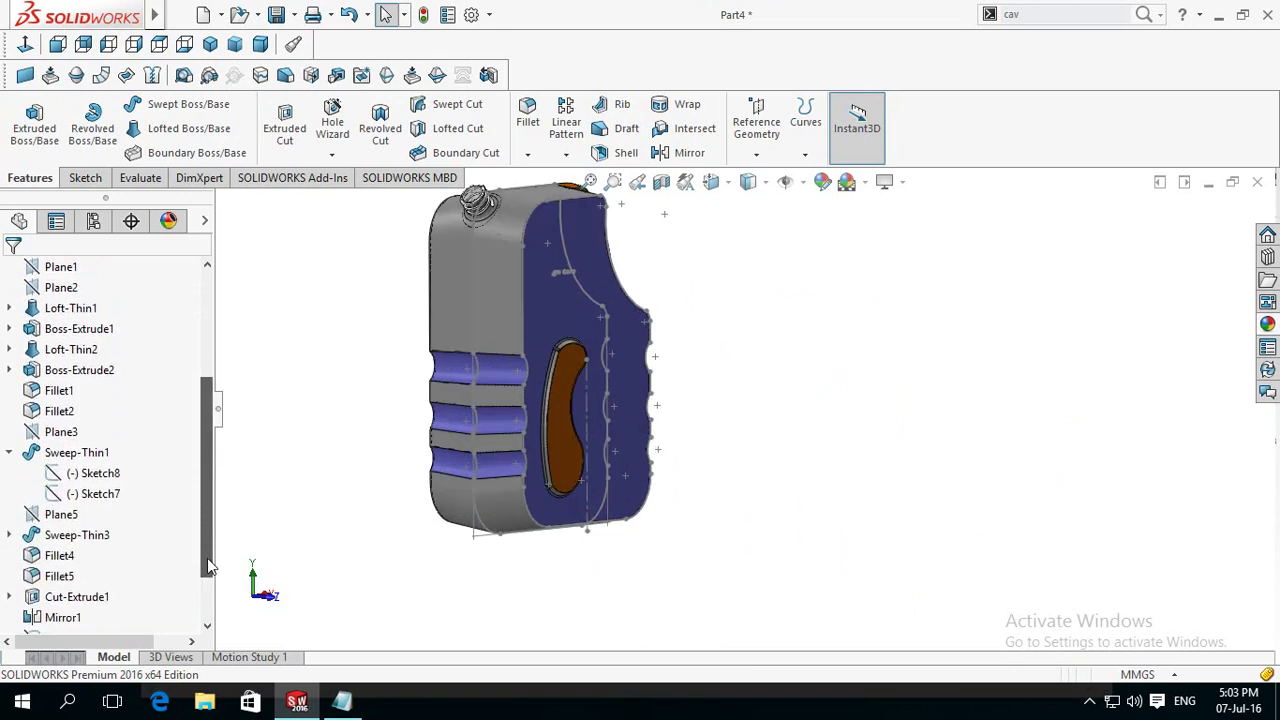
left_click(104, 477)
left_click(295, 476)
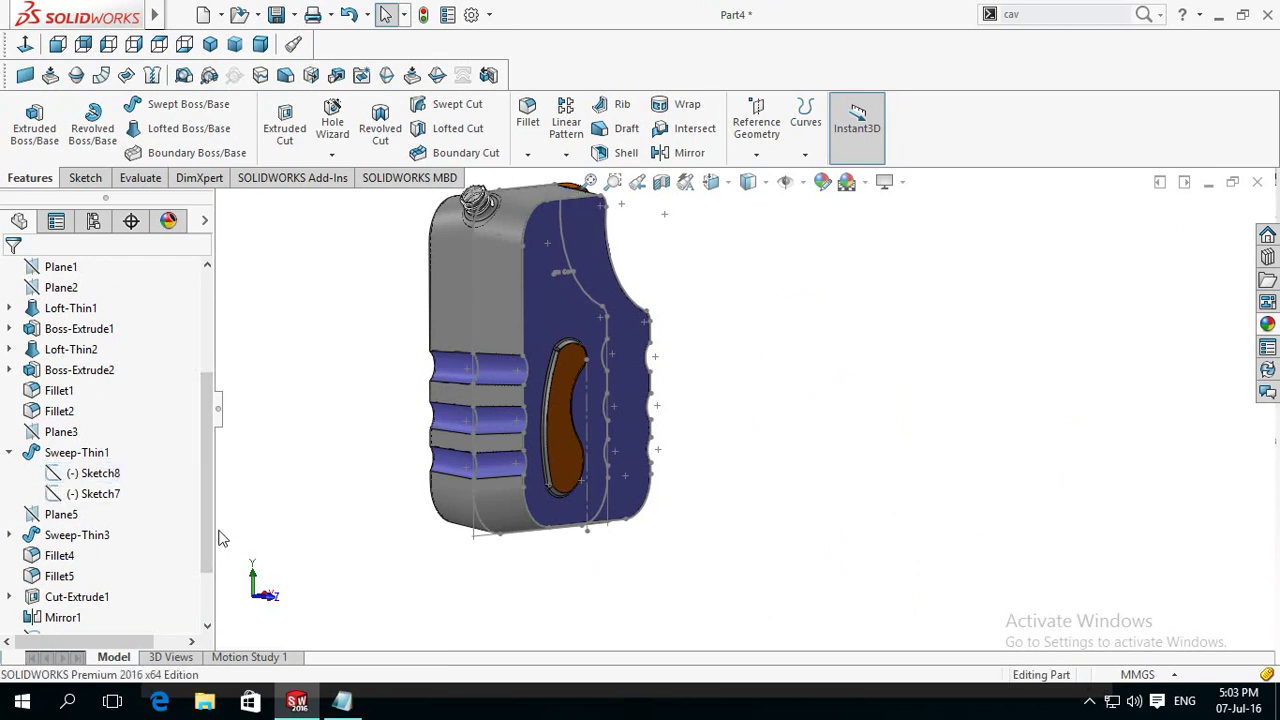
left_click_drag(208, 535, 209, 497)
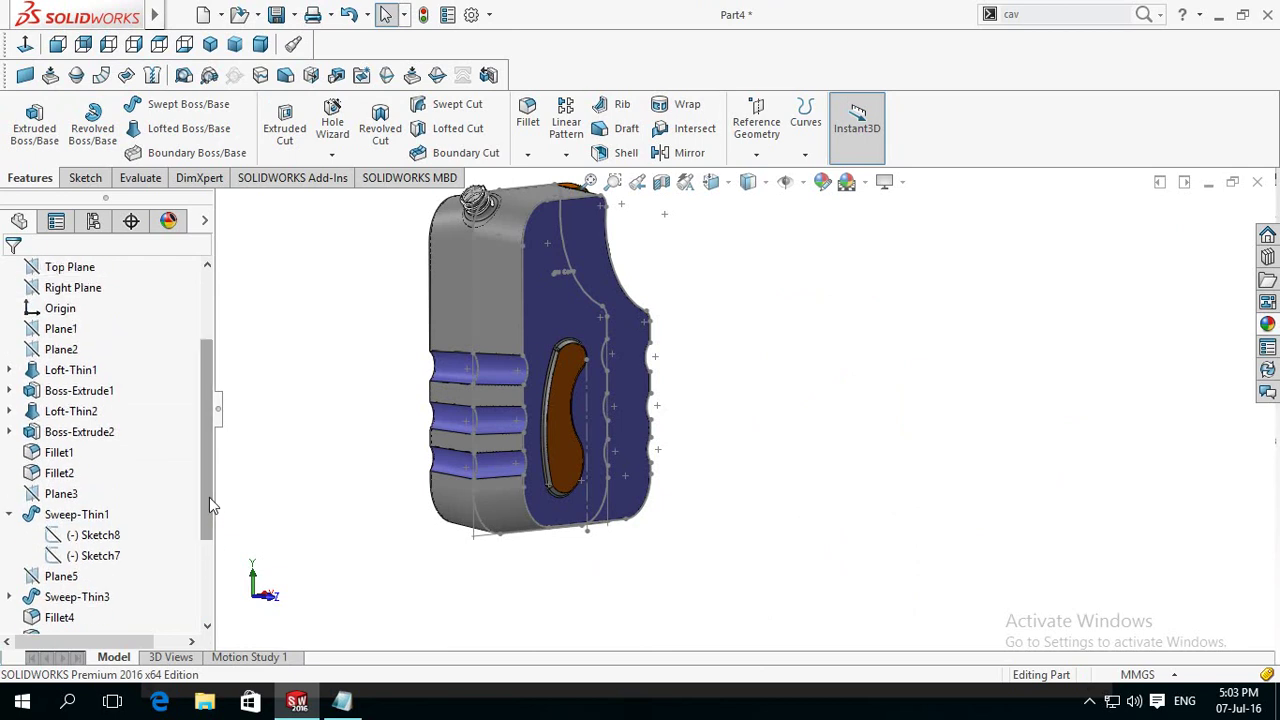
double_click(479, 536)
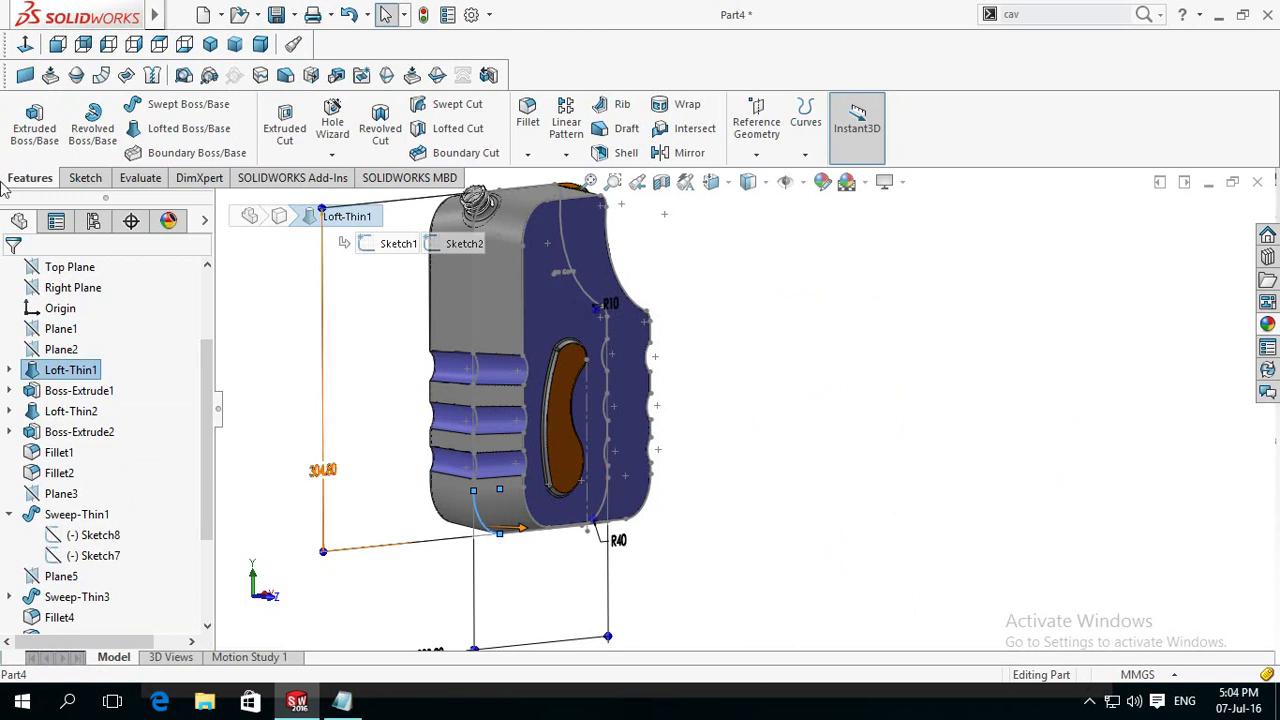
Step: Expand Loft-Thin1 in the tree and orbit the part to face its blue side
left_click(8, 370)
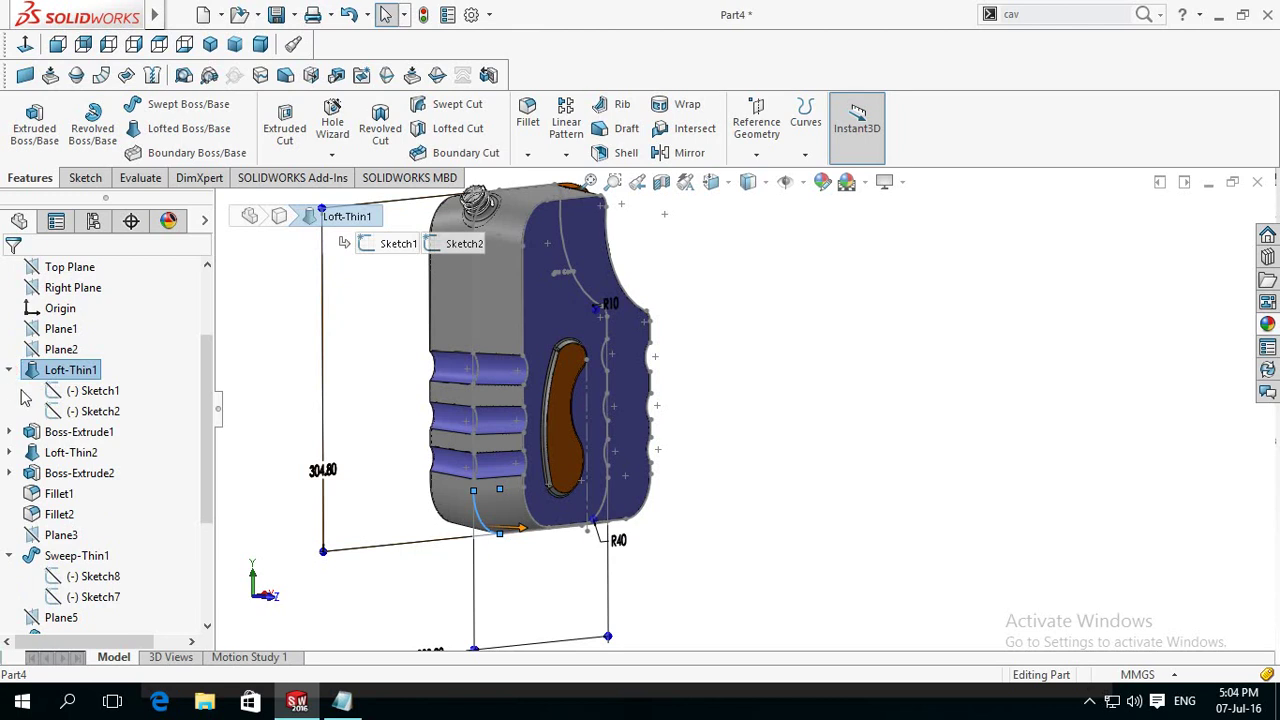
left_click(281, 413)
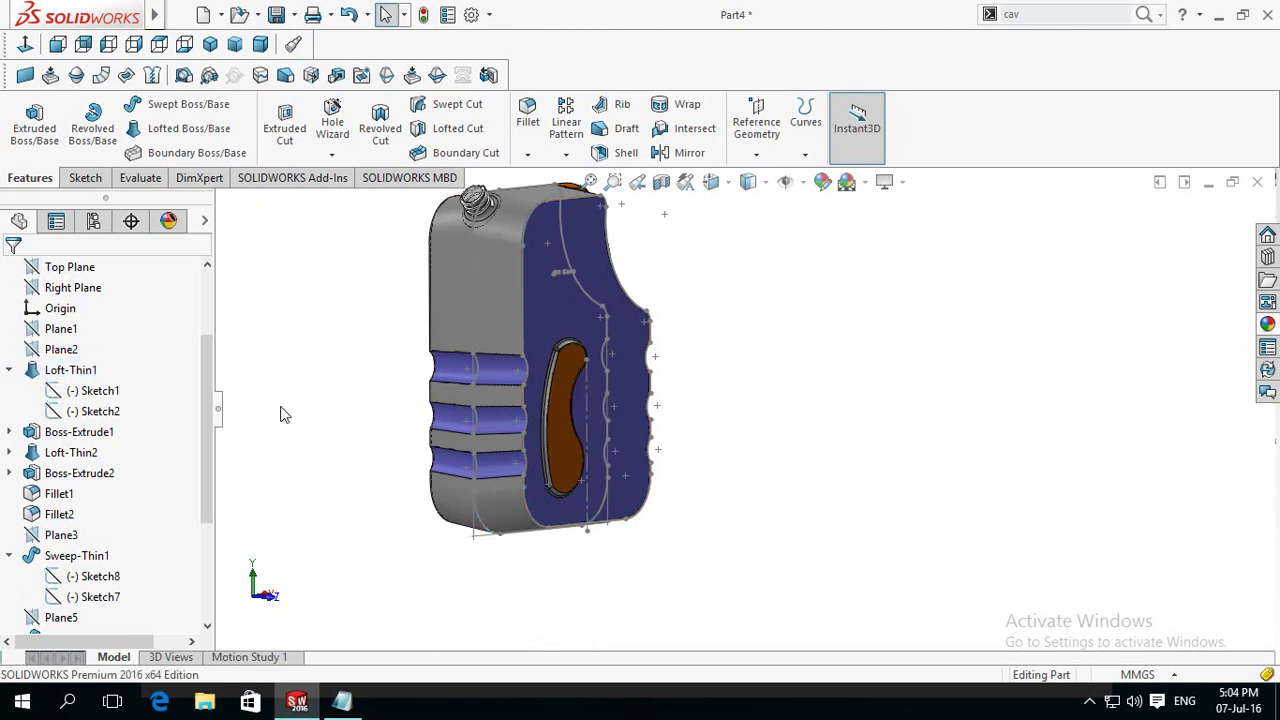
mouse_move(337, 409)
middle_mouse_down()
mouse_move(318, 425)
mouse_move(429, 630)
middle_mouse_up()
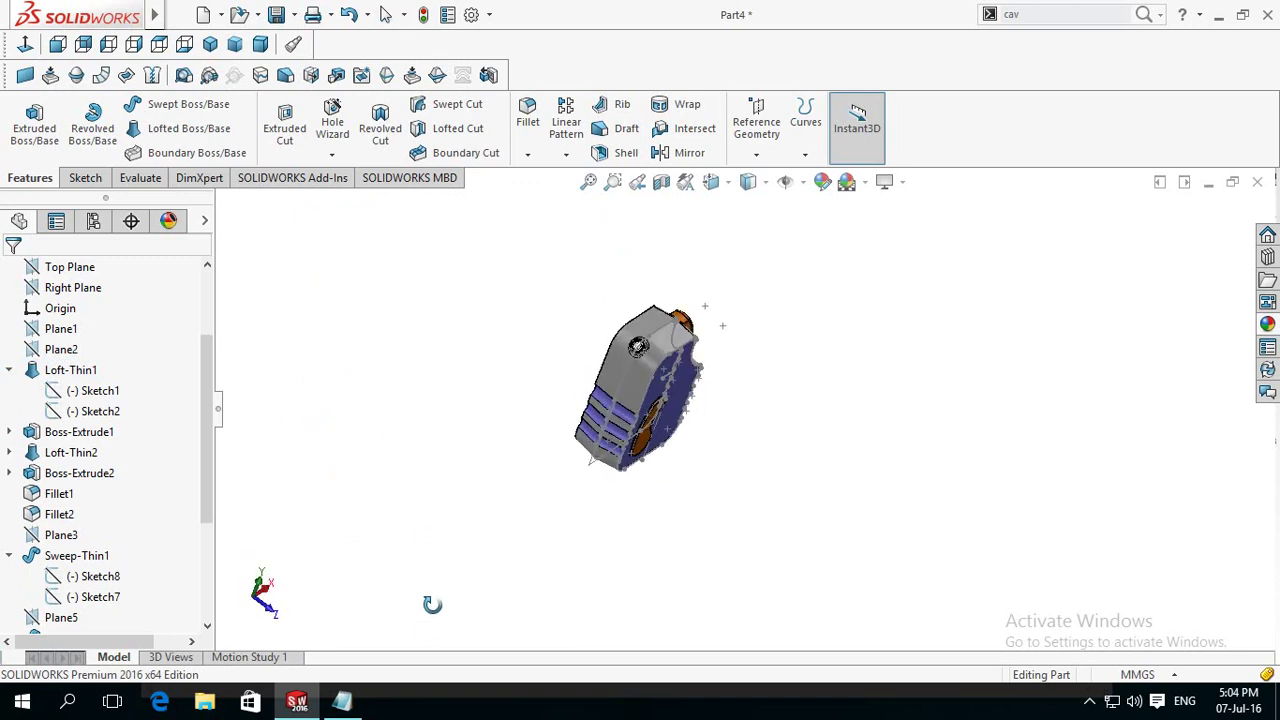
middle_click_drag(429, 630, 297, 489)
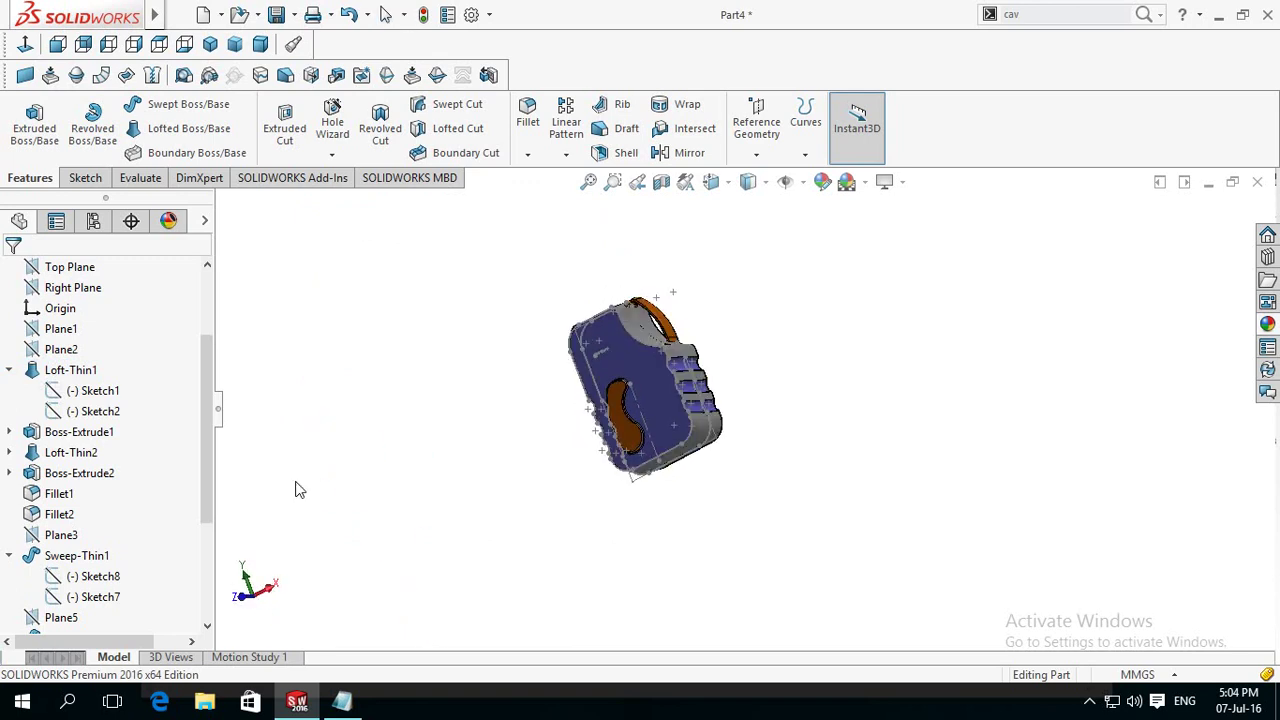
scroll(590, 490, "down", 5)
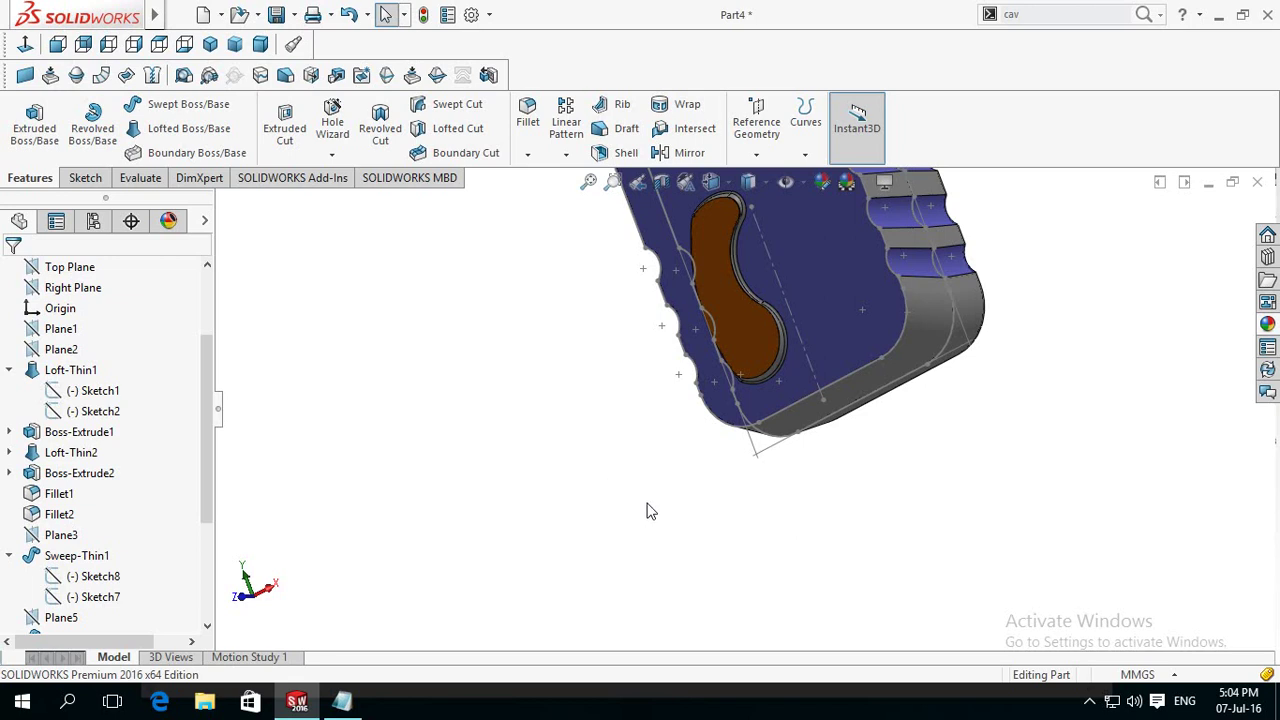
Step: Open Loft-Thin1's Sketch2 for editing, then exit it without changes
left_click(810, 369)
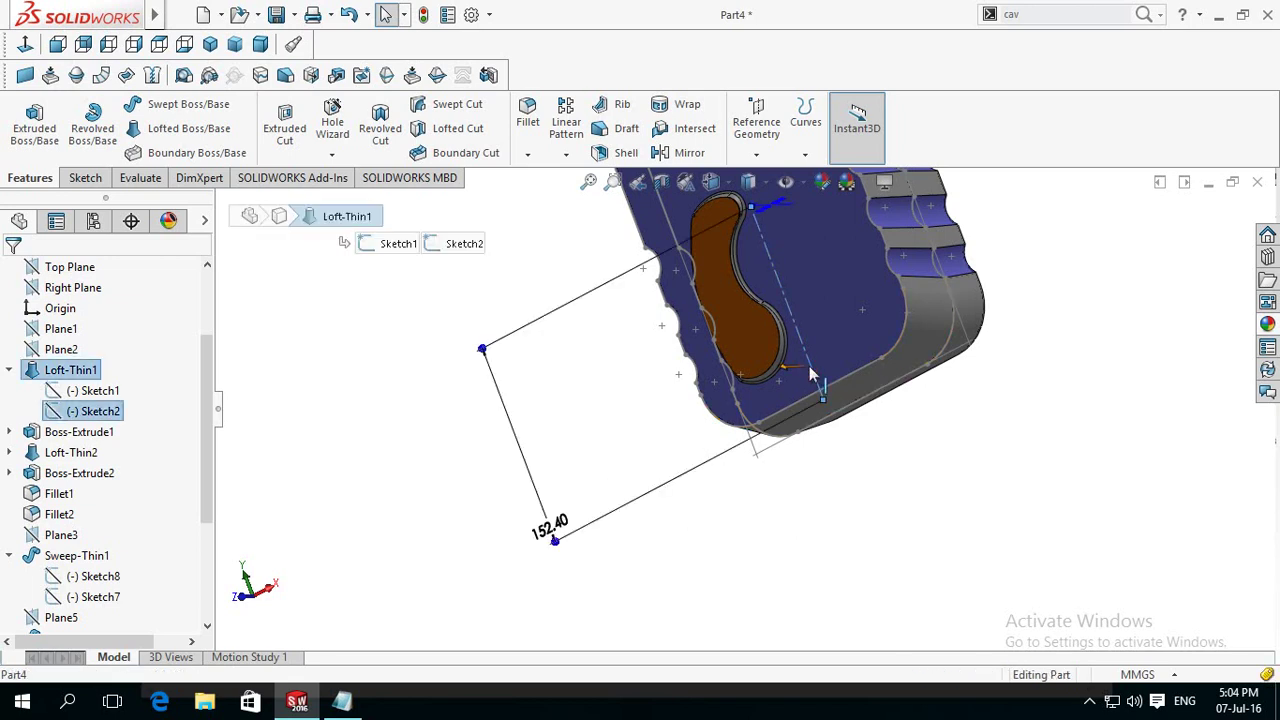
left_click(55, 411)
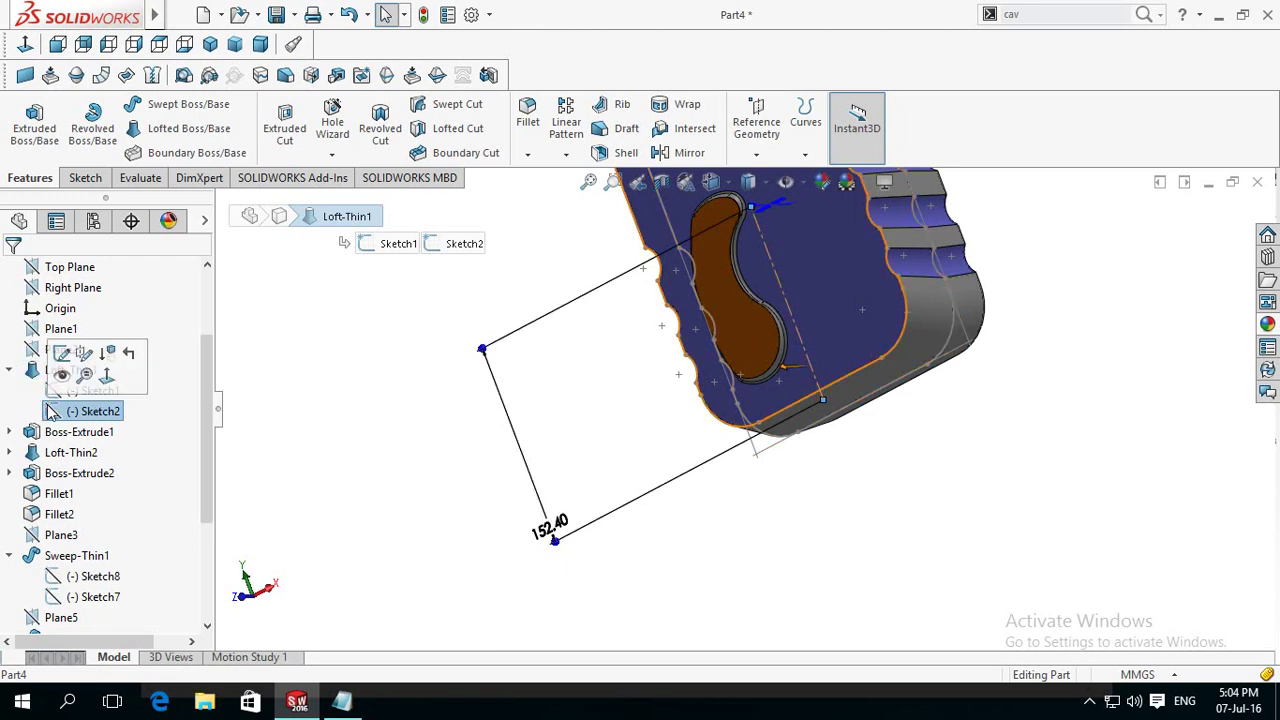
left_click(268, 415)
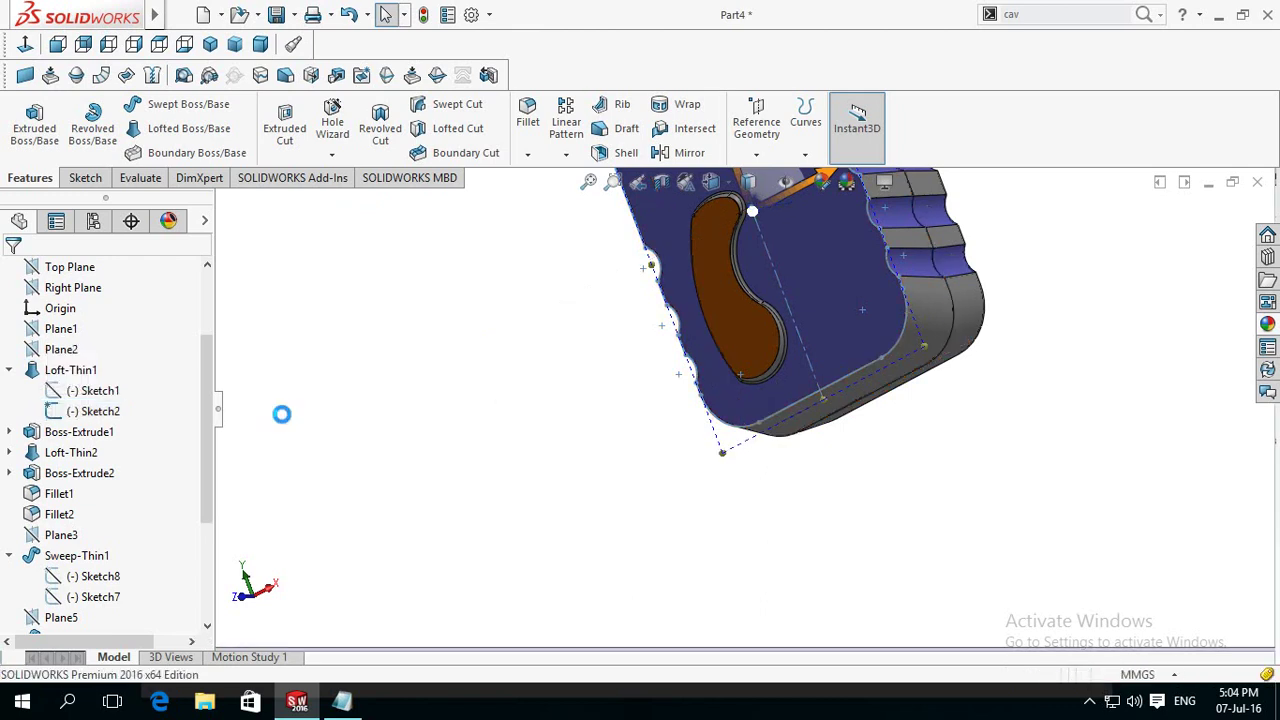
left_click(55, 411)
left_click(57, 380)
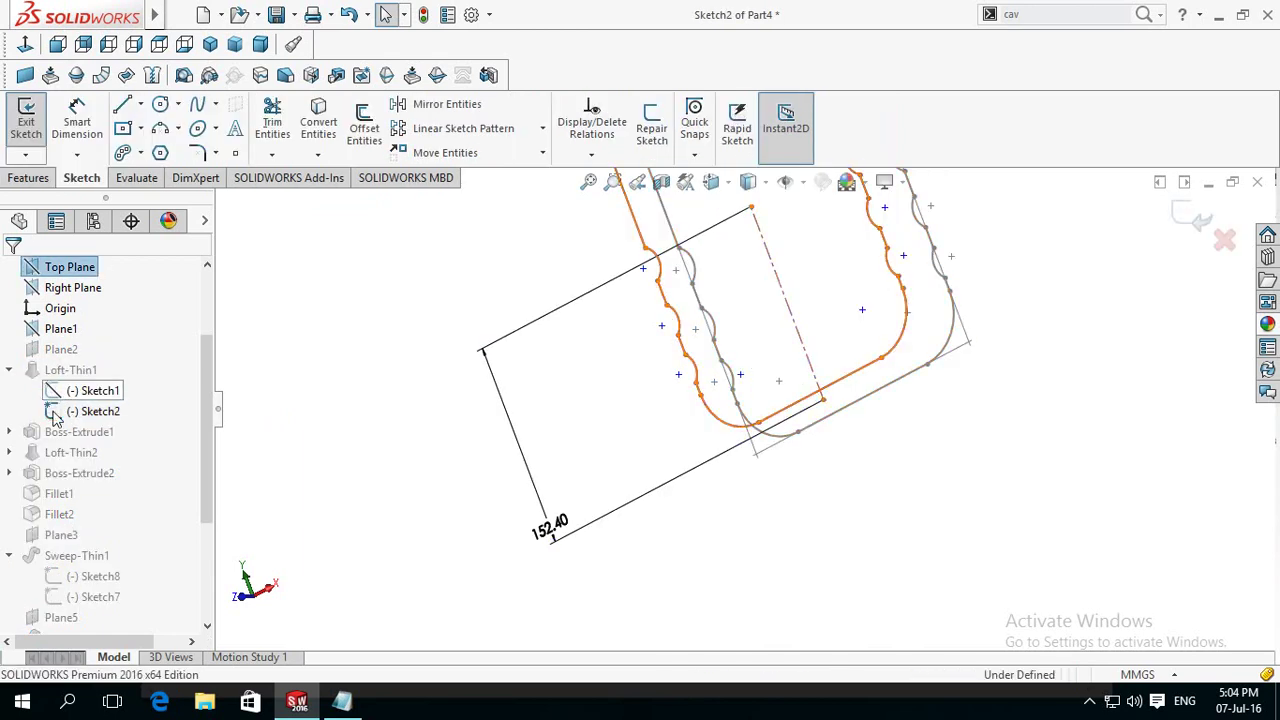
left_click(92, 410)
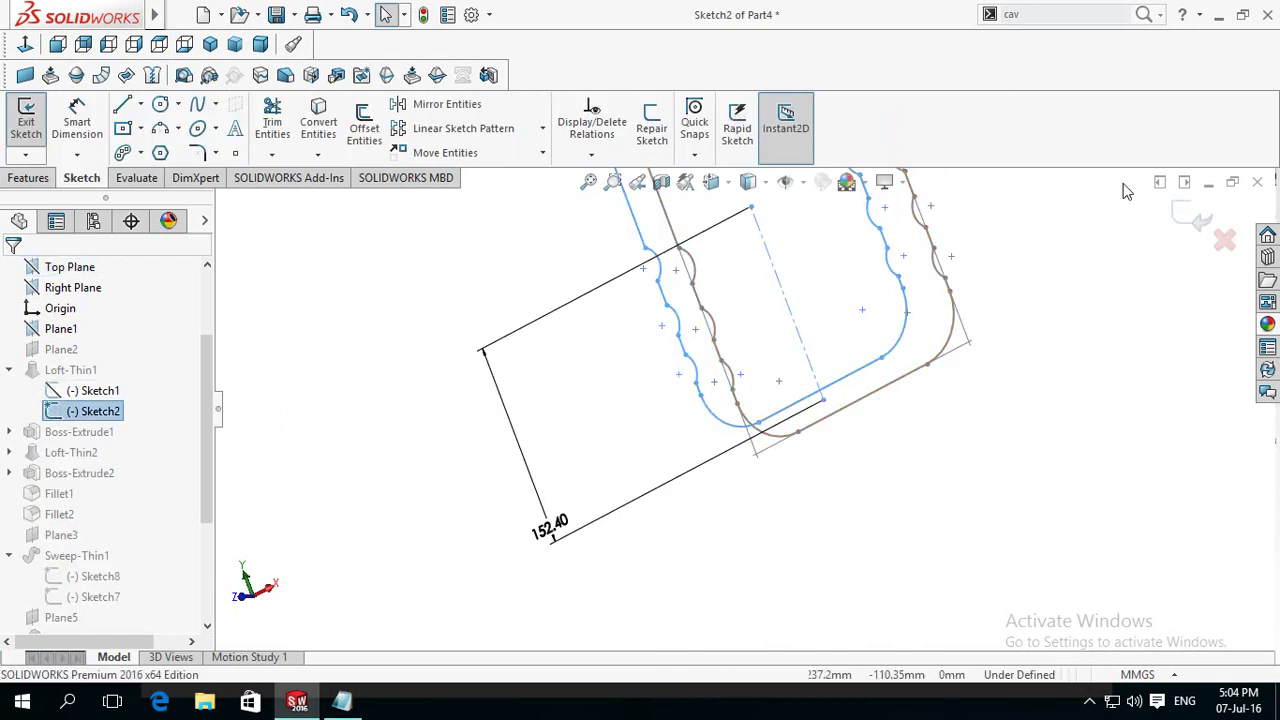
left_click(1190, 222)
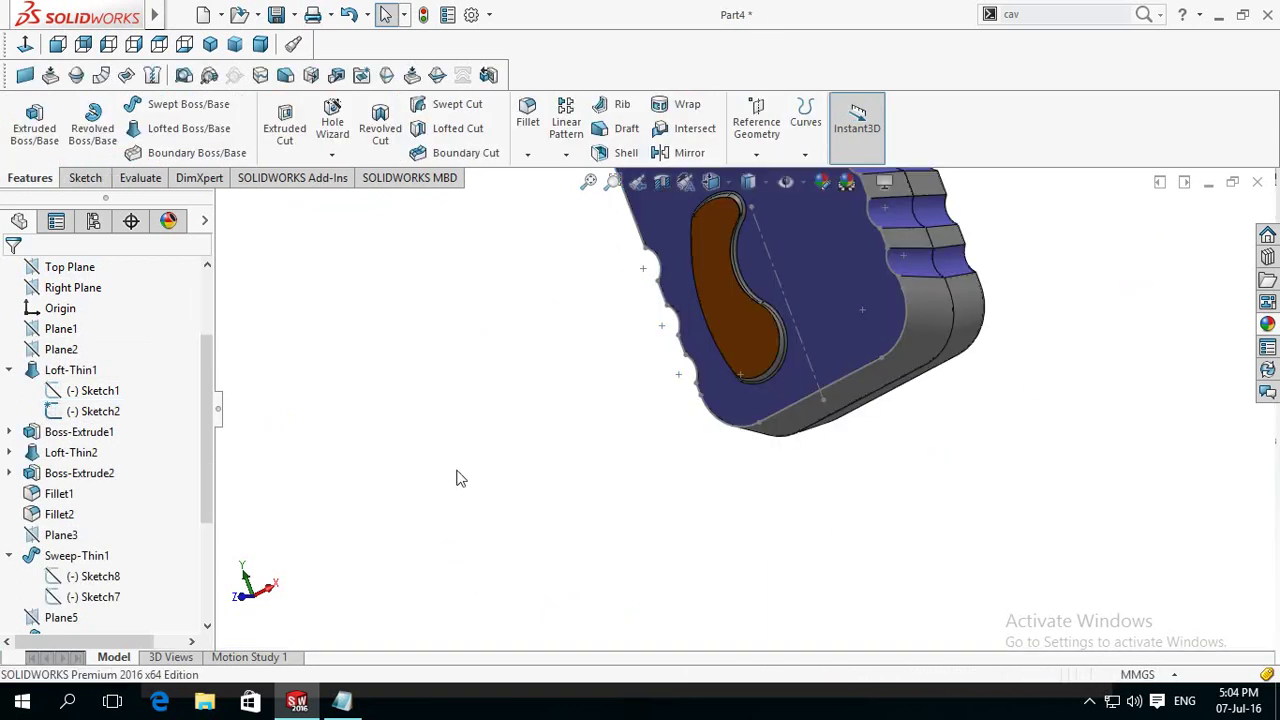
Step: Hide Sketch2 and view the finished jug from the side
left_click(100, 411)
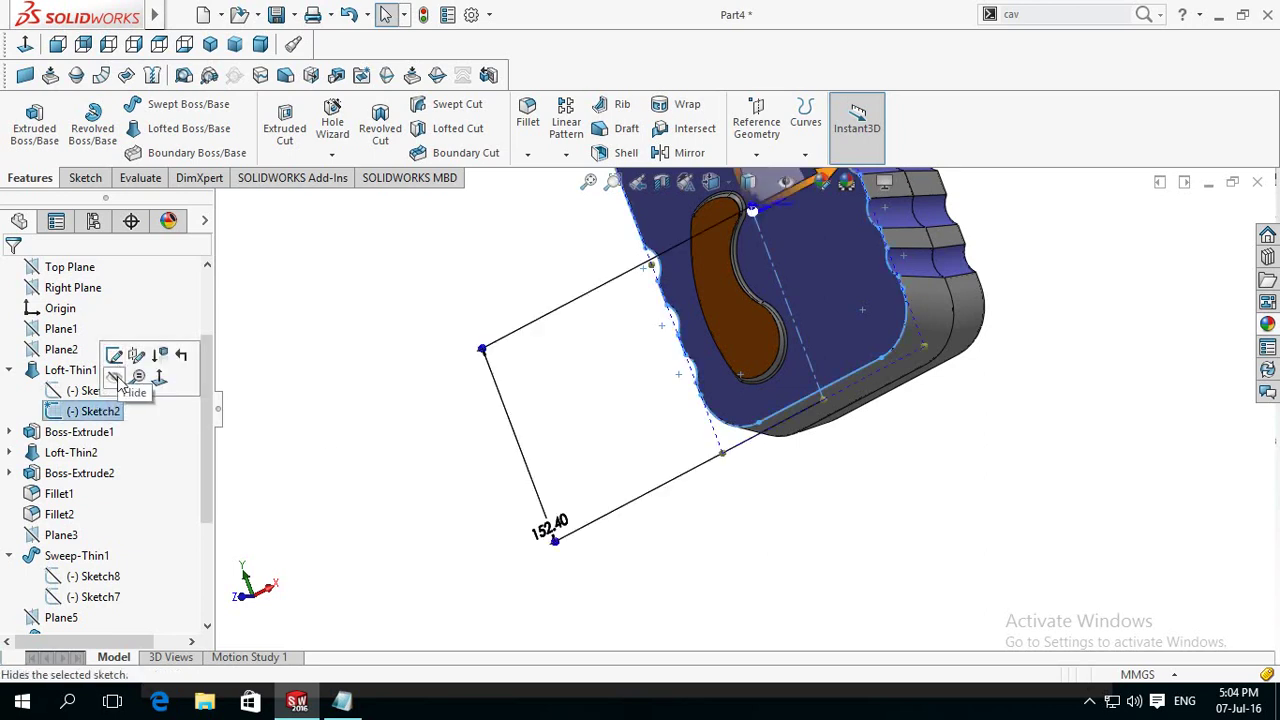
left_click(116, 379)
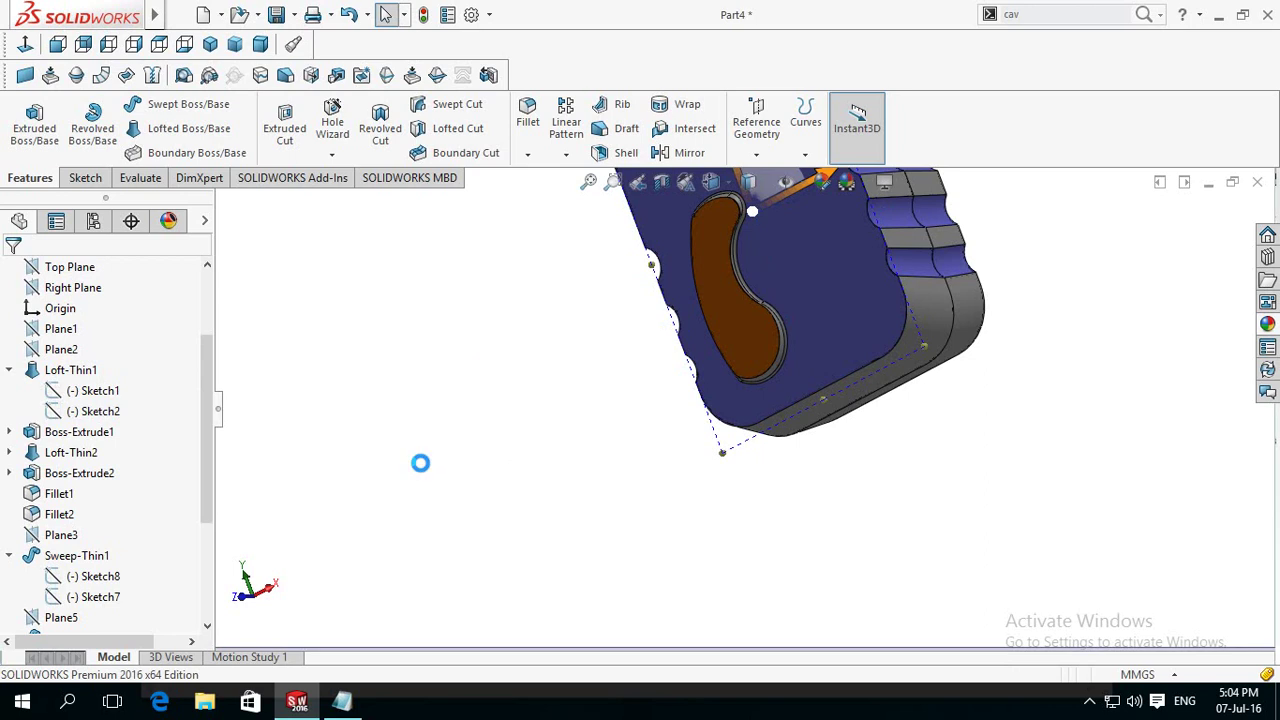
key("ctrl+7")
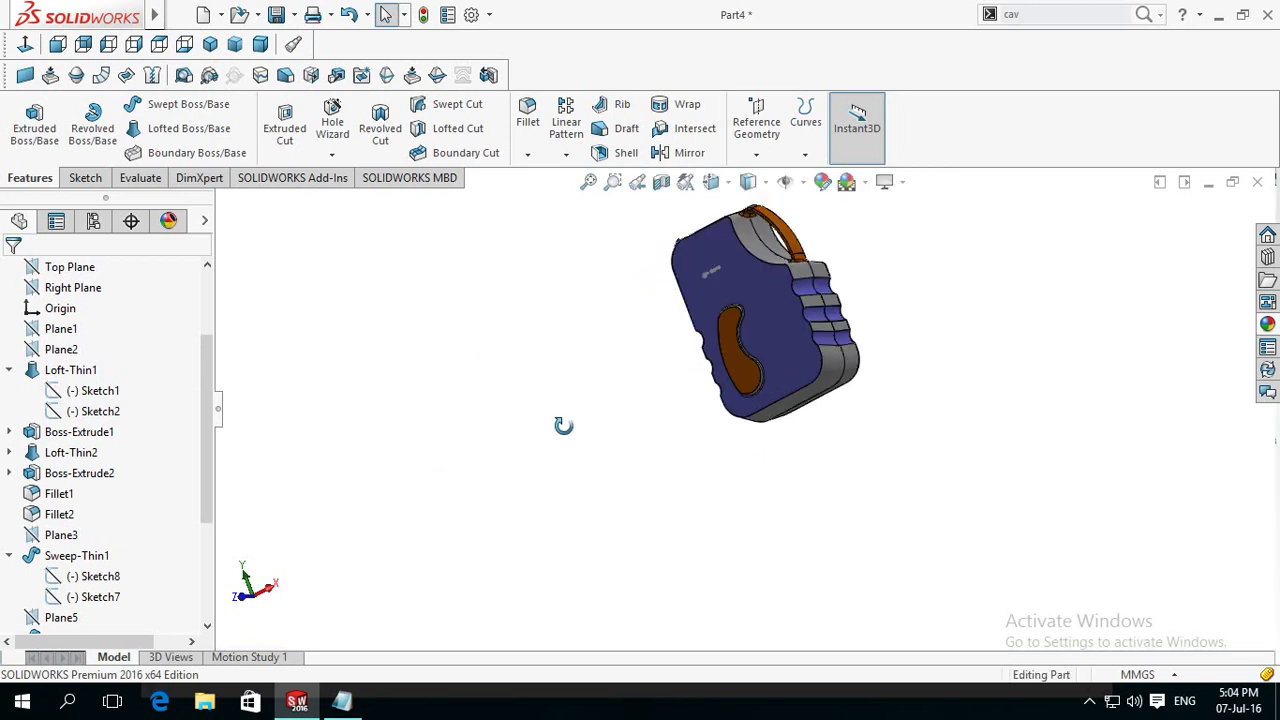
middle_click_drag(563, 425, 700, 371)
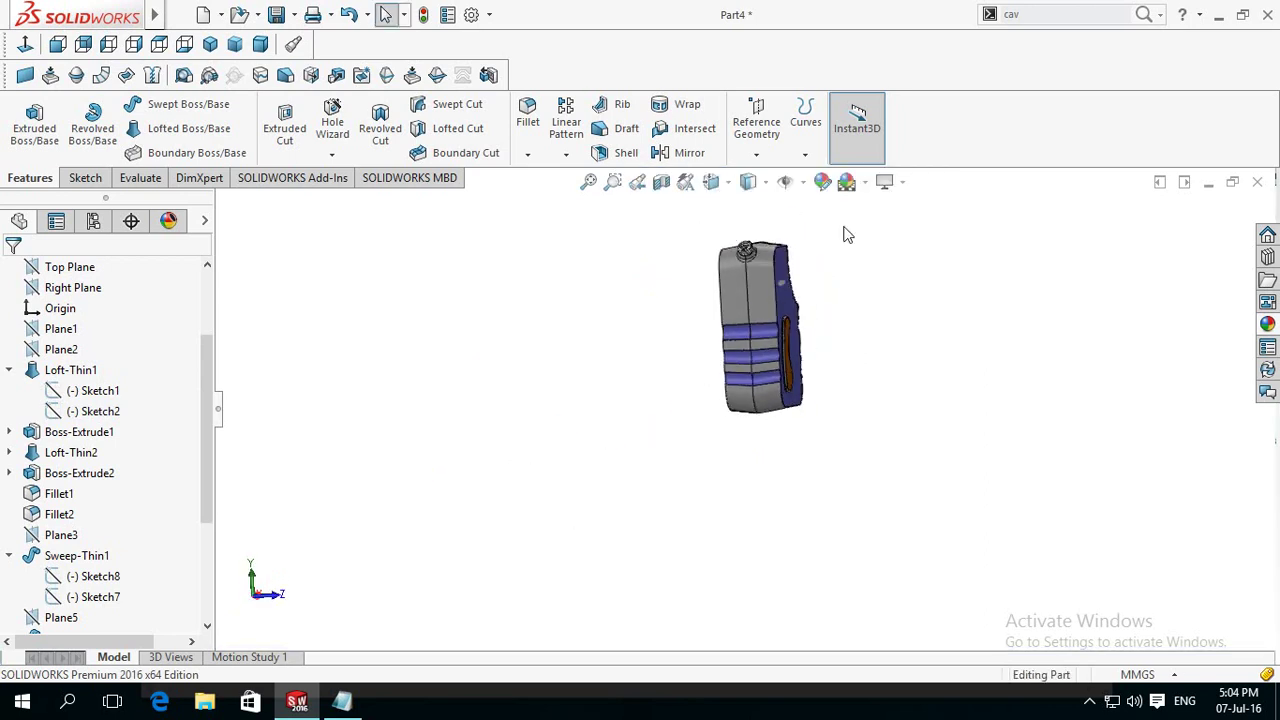